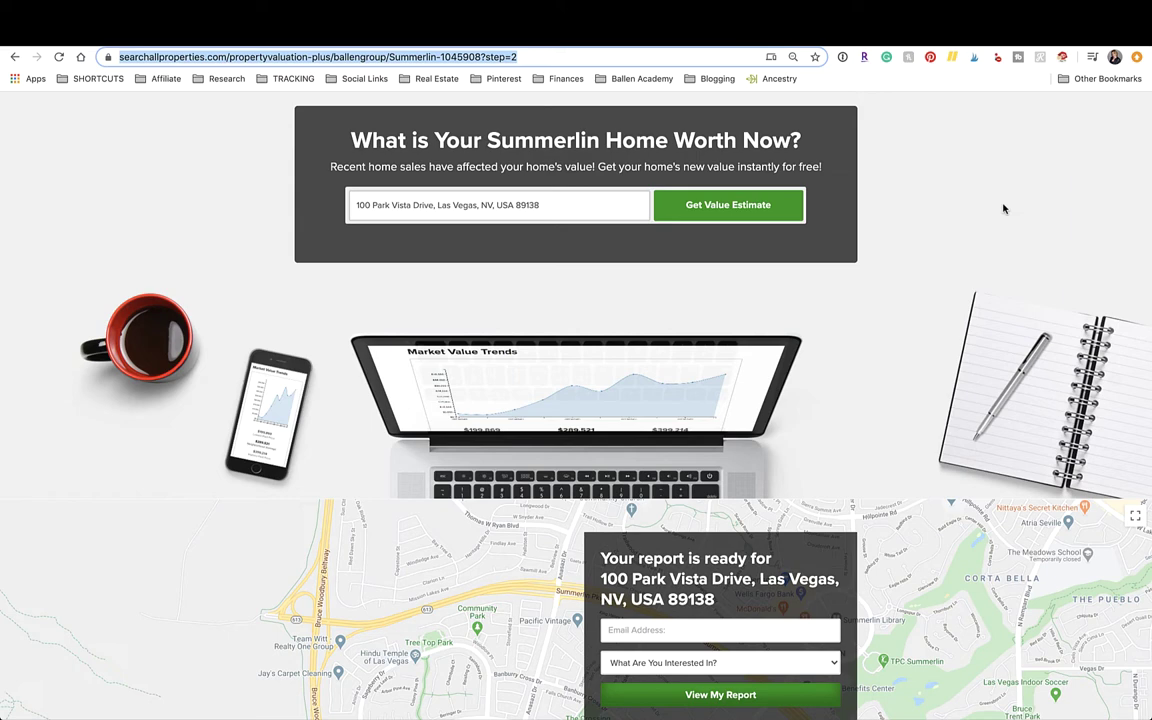
# Scroll through the Summerlin home value page to review its headline, map report form and map
pyautogui.scroll(3, 1004, 208)
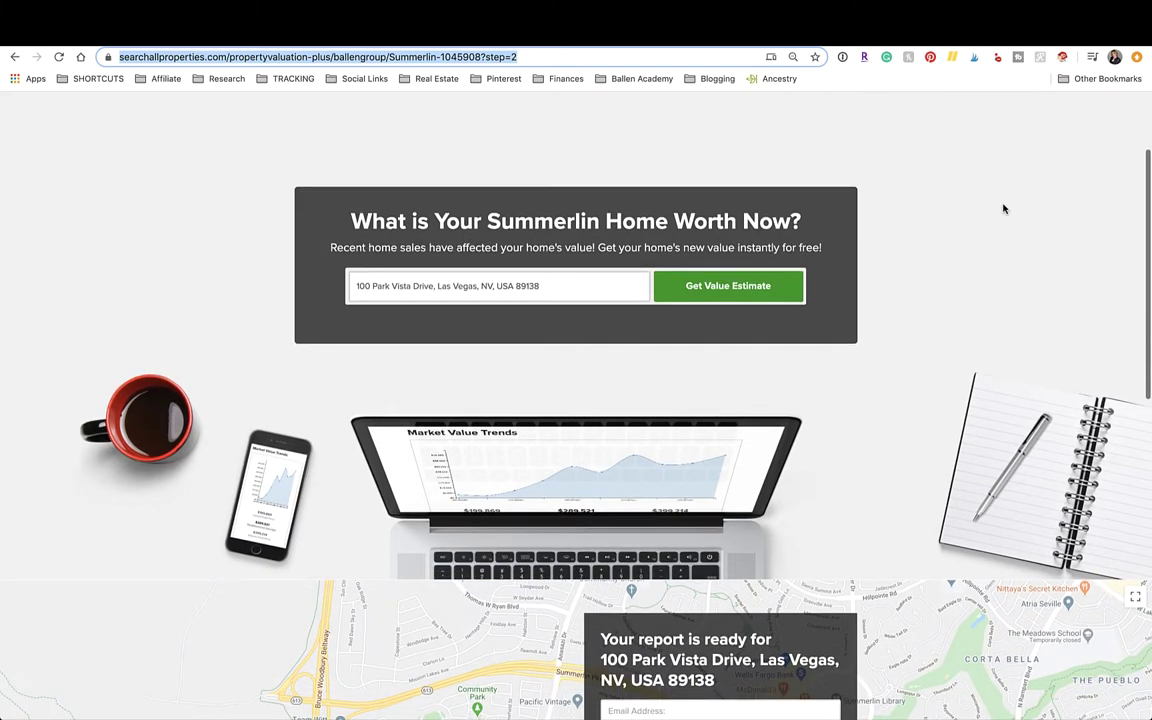
pyautogui.scroll(-2, 1004, 208)
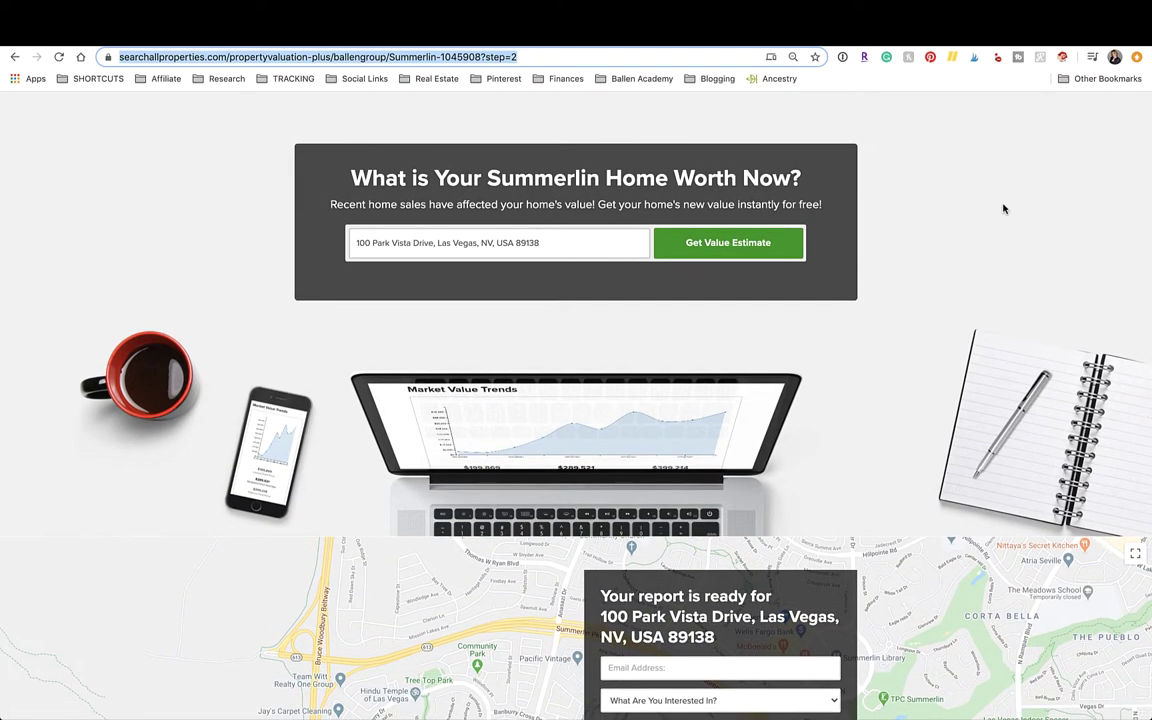
pyautogui.scroll(5, 1004, 208)
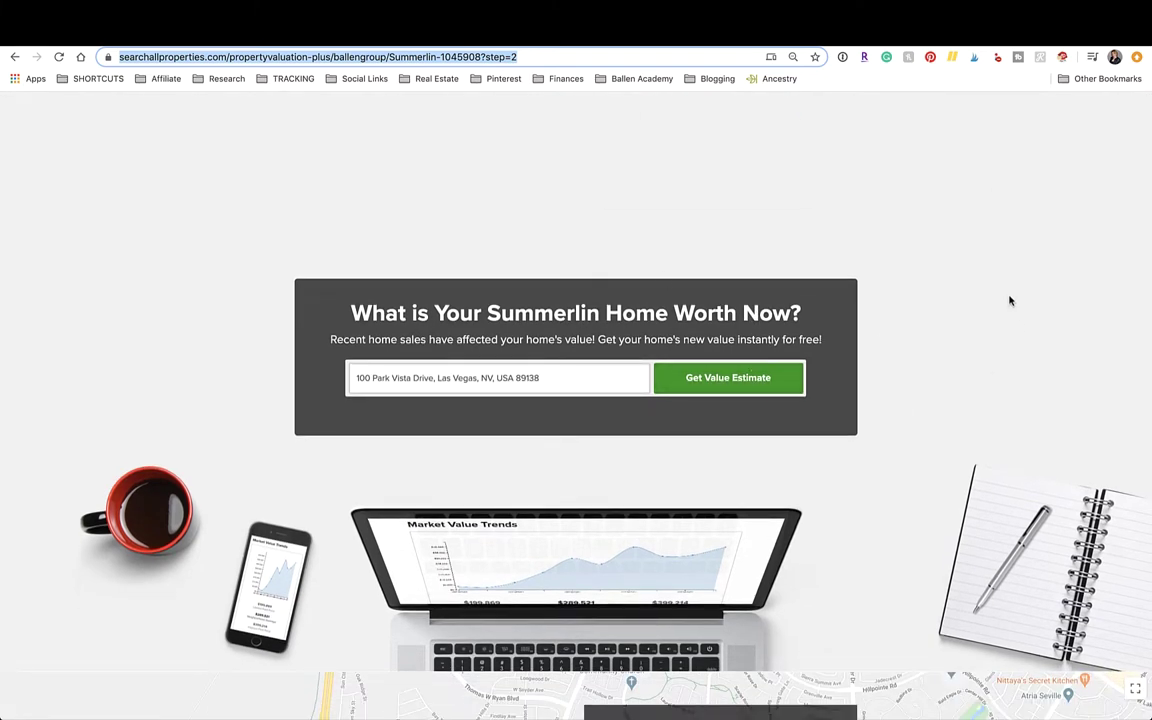
pyautogui.scroll(-5, 1009, 300)
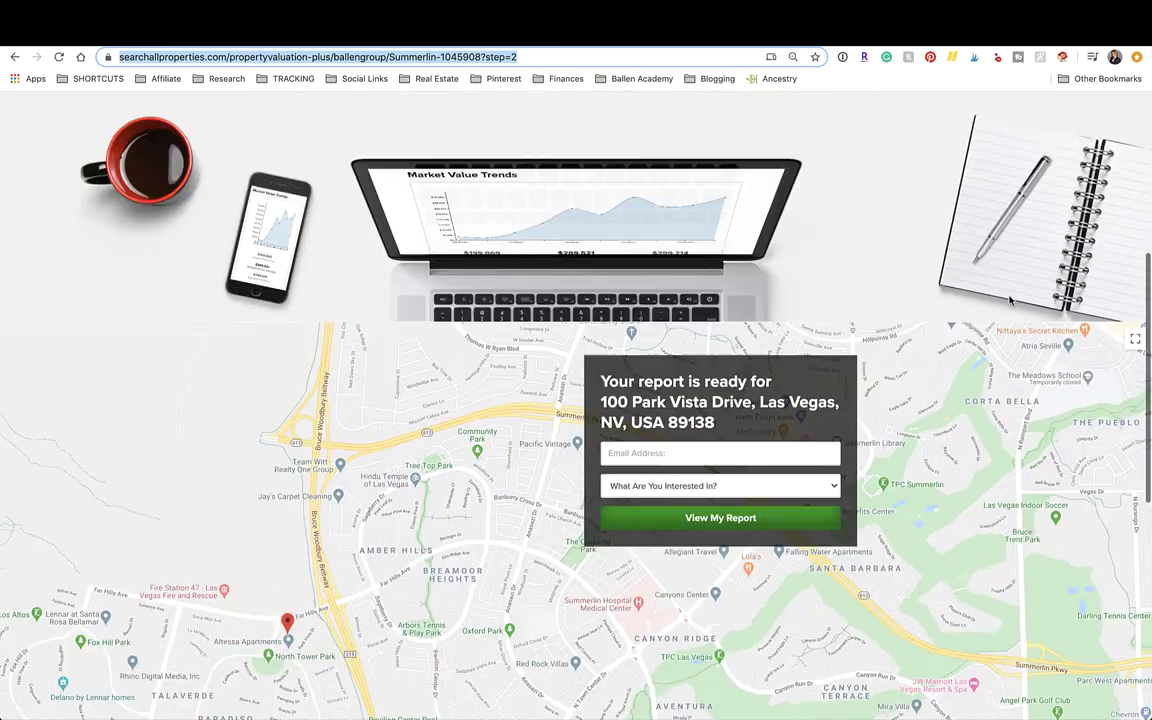
pyautogui.scroll(-4, 1009, 300)
pyautogui.scroll(10, 1009, 300)
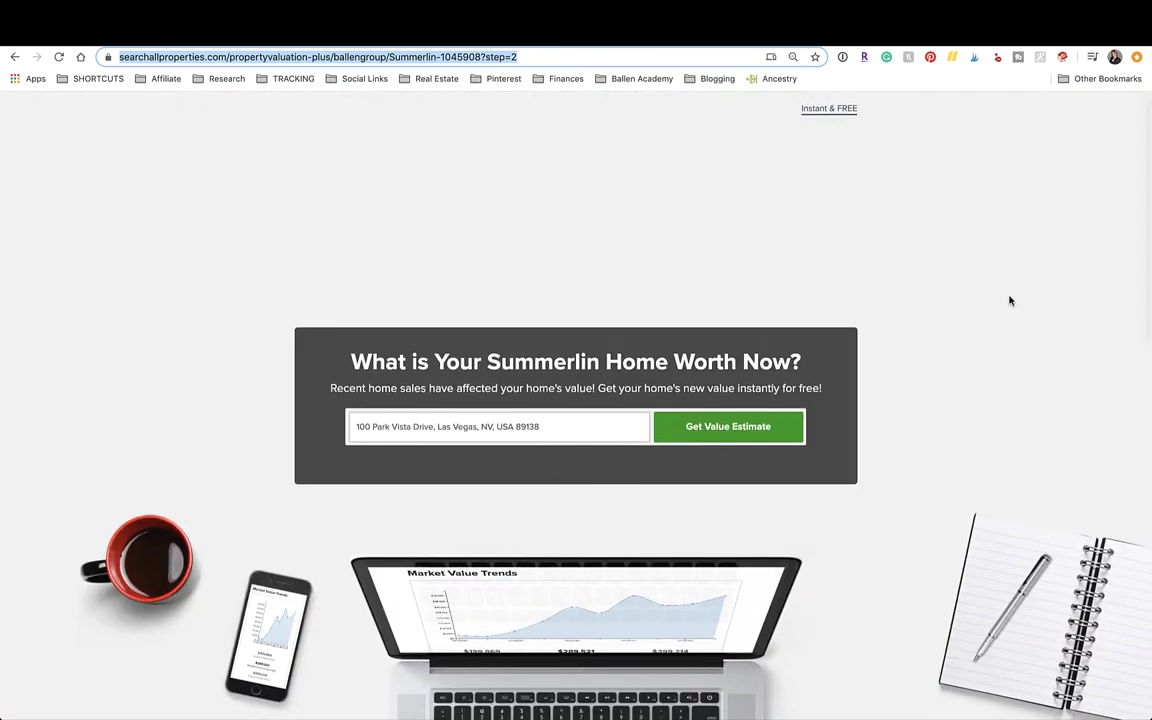
pyautogui.scroll(-2, 1009, 300)
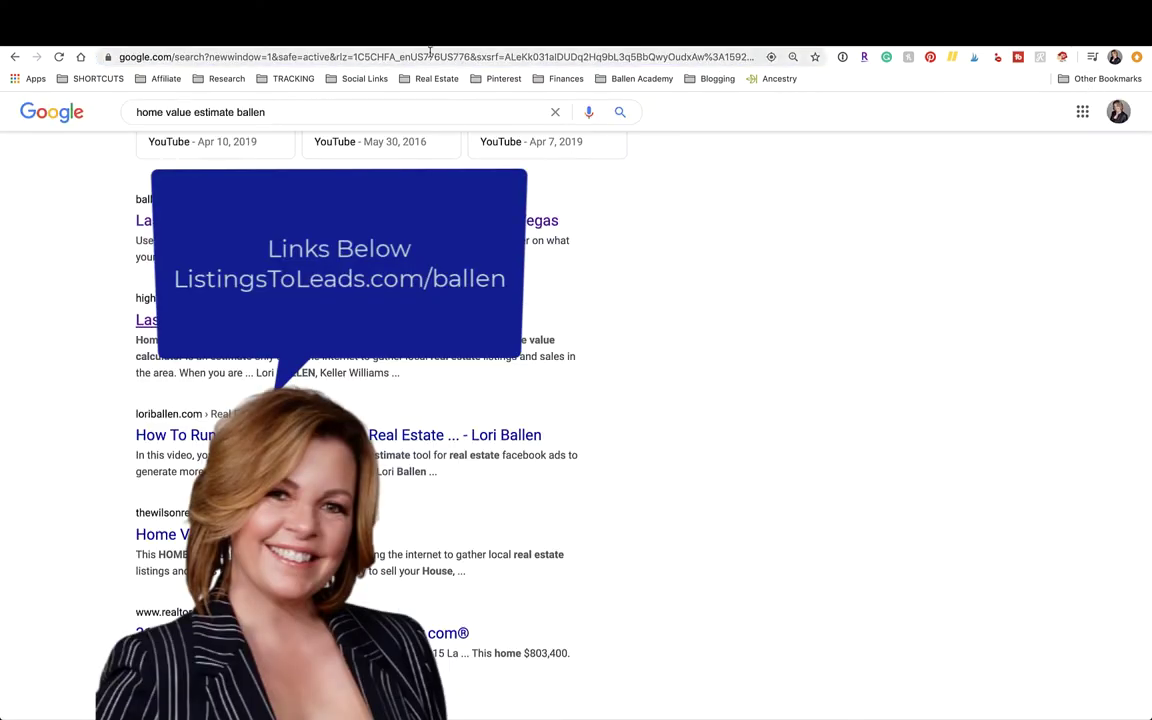
# Load listingstoleads.com/ballen in the address bar, correcting the 'listingstoleaads' typo
pyautogui.click(284, 56)
pyautogui.write('listi')
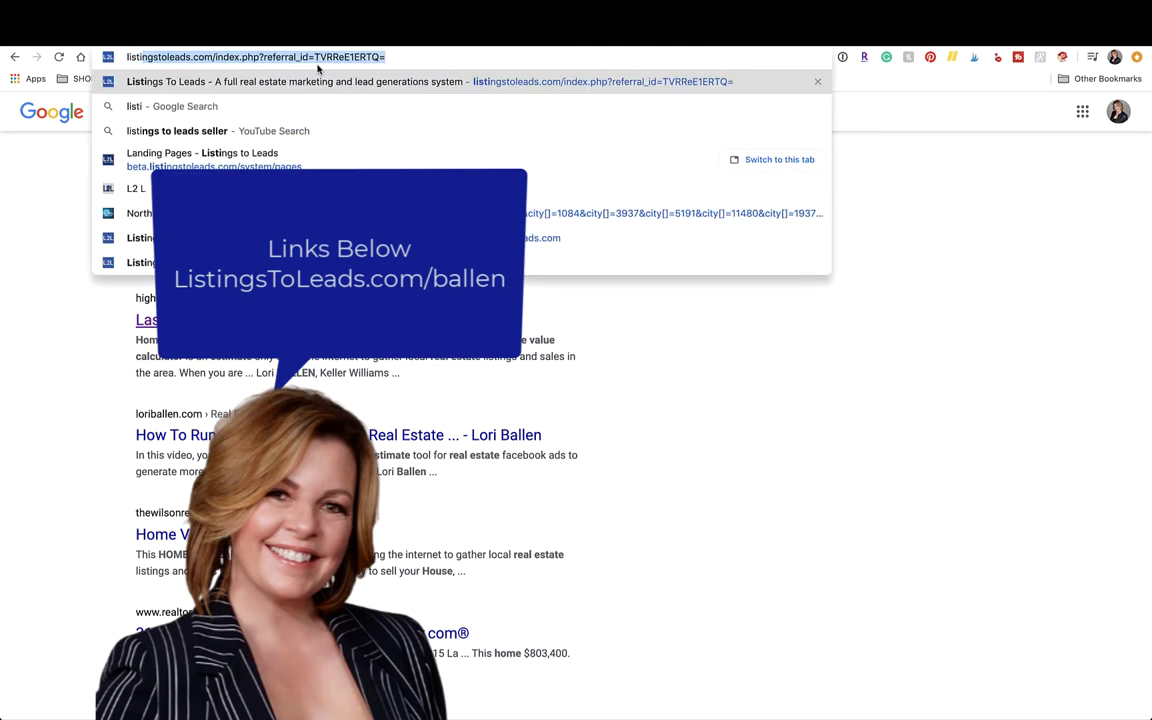
pyautogui.write('ngstoleaads')
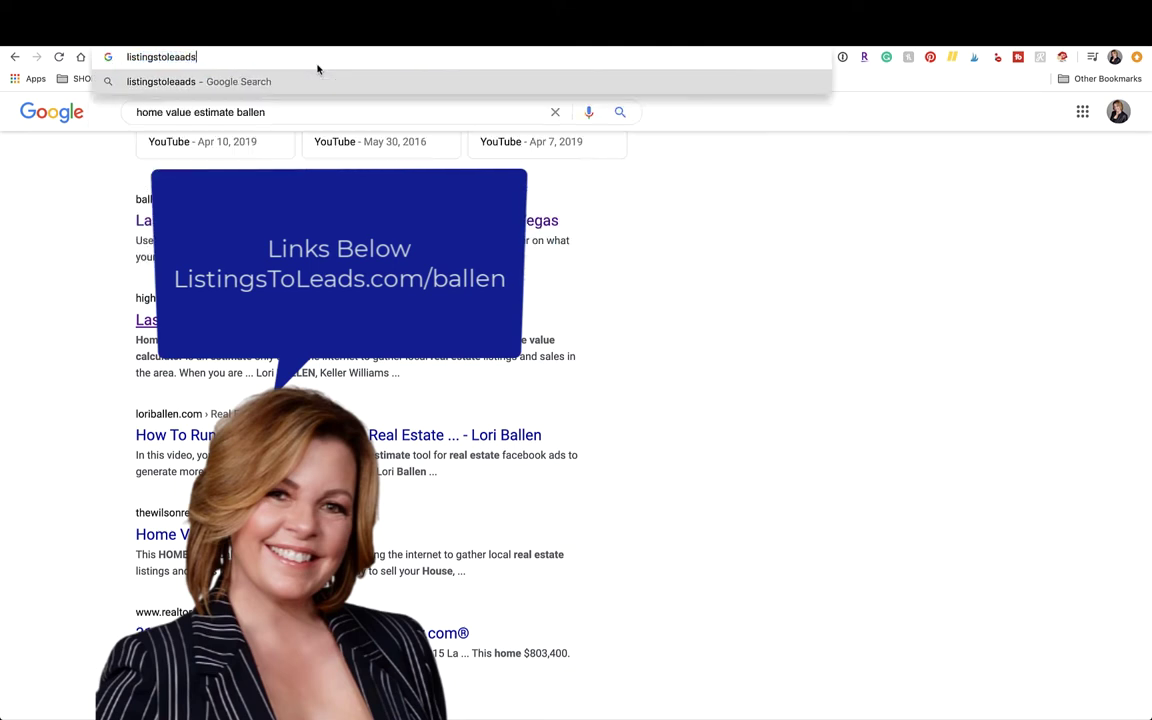
pyautogui.write('.com/ballen')
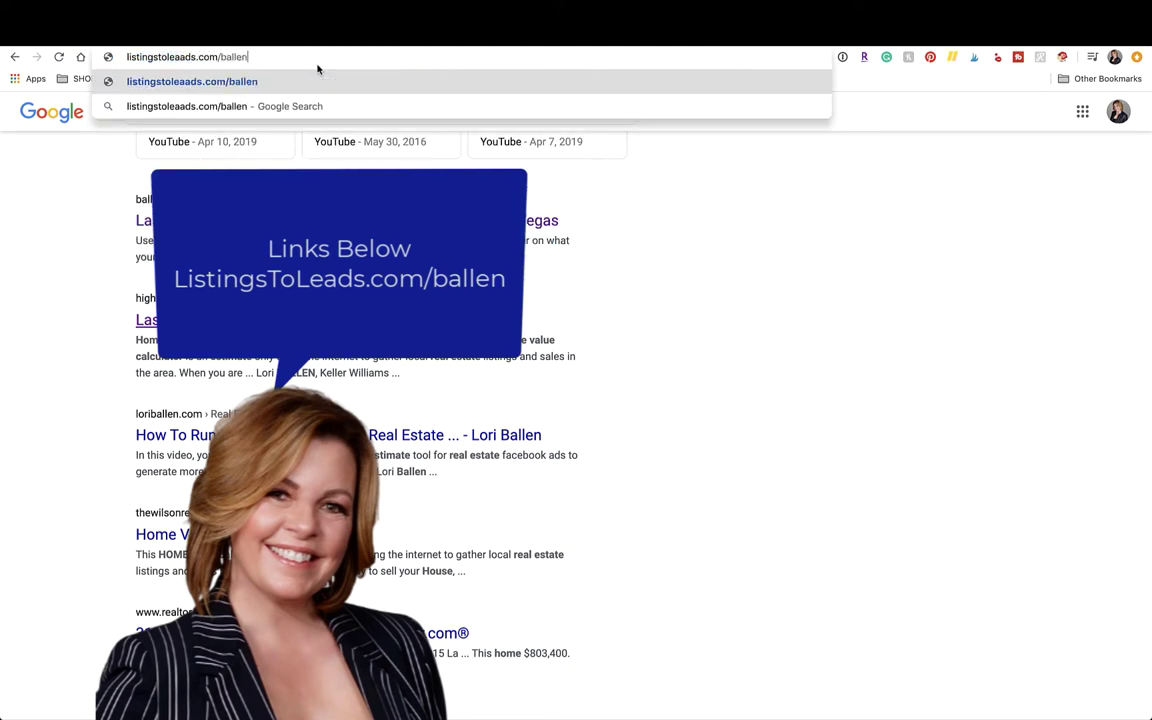
pyautogui.click(180, 57)
pyautogui.press('BackSpace')
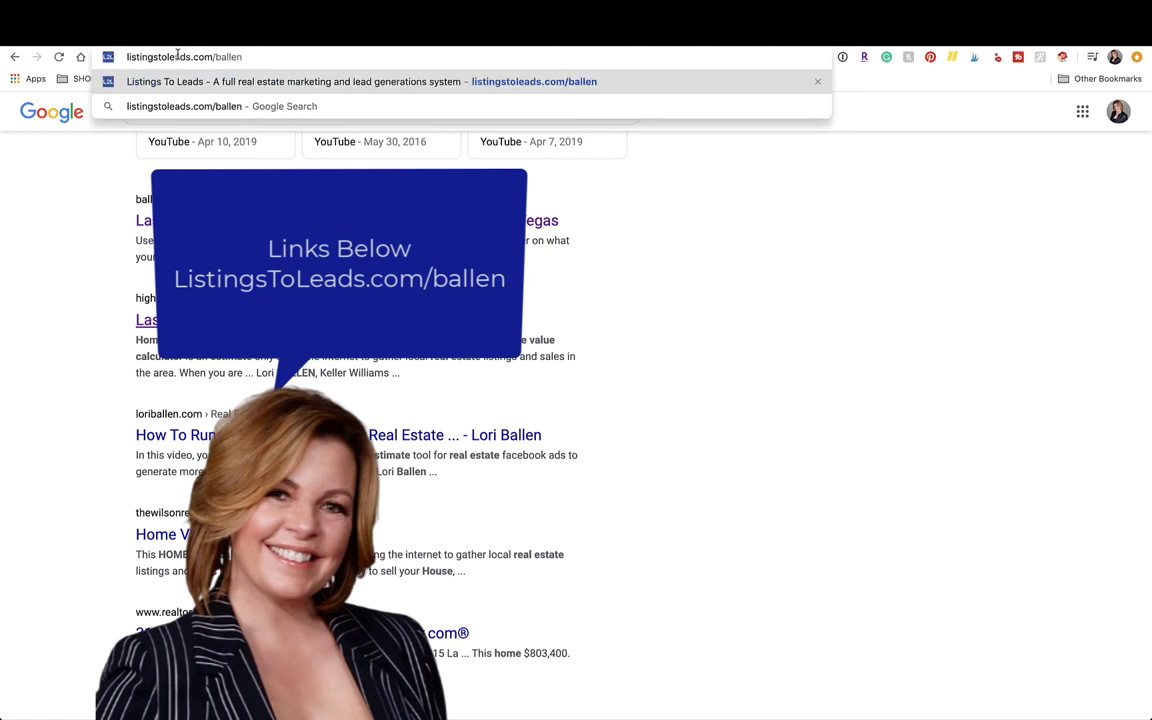
pyautogui.click(257, 60)
pyautogui.press('Return')
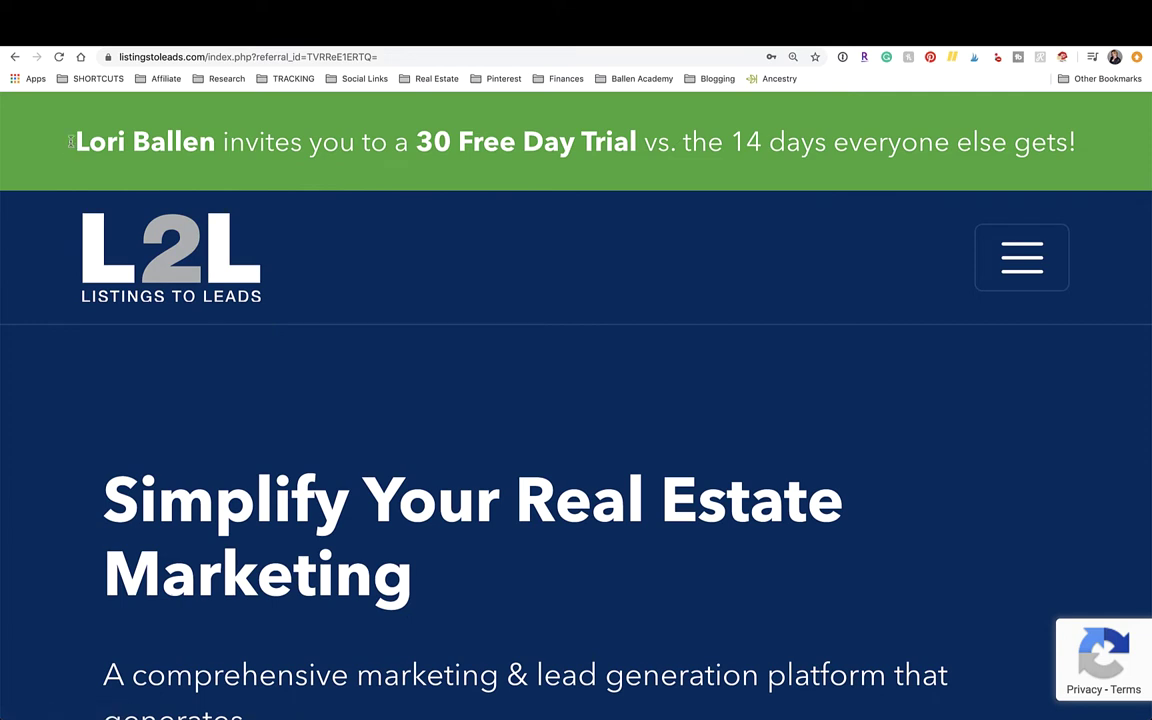
# Highlight the 30 Free Day Trial banner text, then clear the highlight
pyautogui.moveTo(70, 142); pyautogui.dragTo(932, 150)
pyautogui.moveTo(1090, 150); pyautogui.dragTo(67, 140)
pyautogui.click(283, 166)
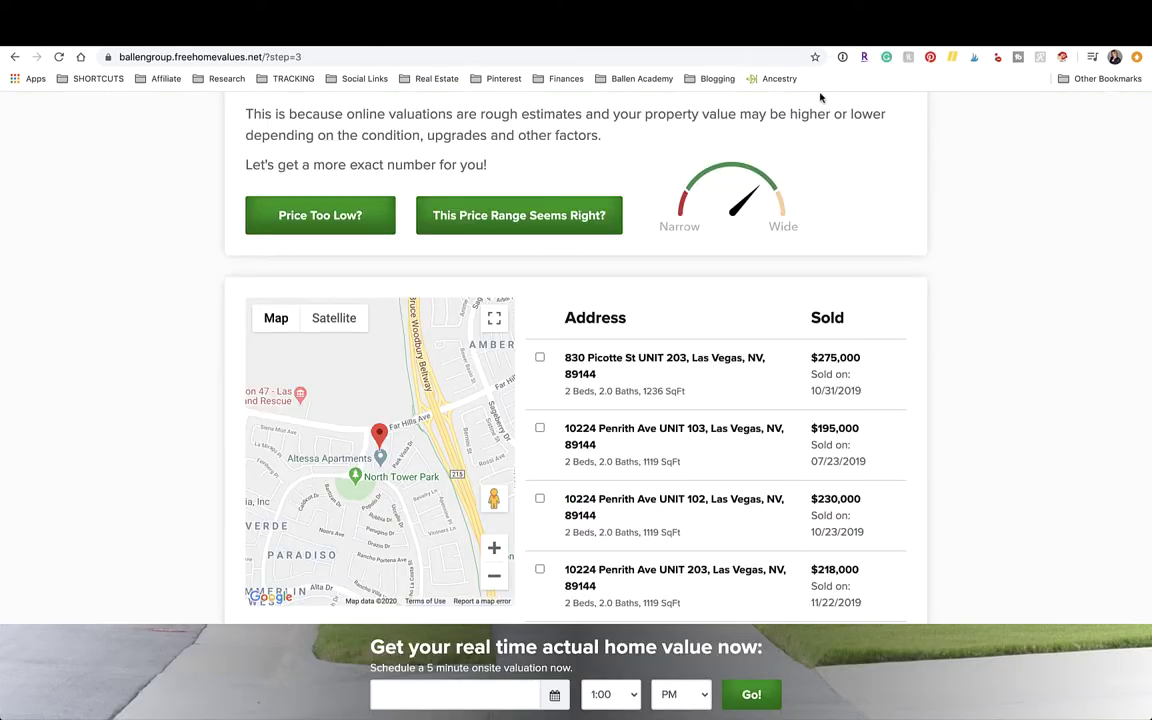
pyautogui.scroll(1, 1002, 338)
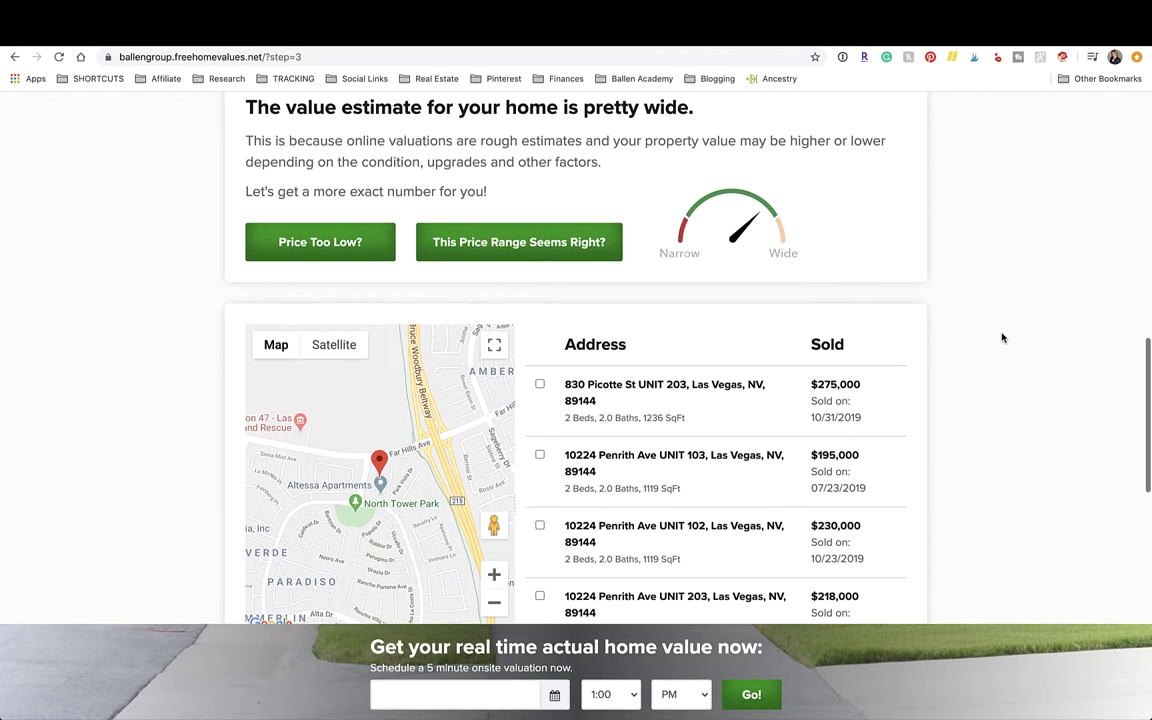
pyautogui.scroll(1, 1002, 338)
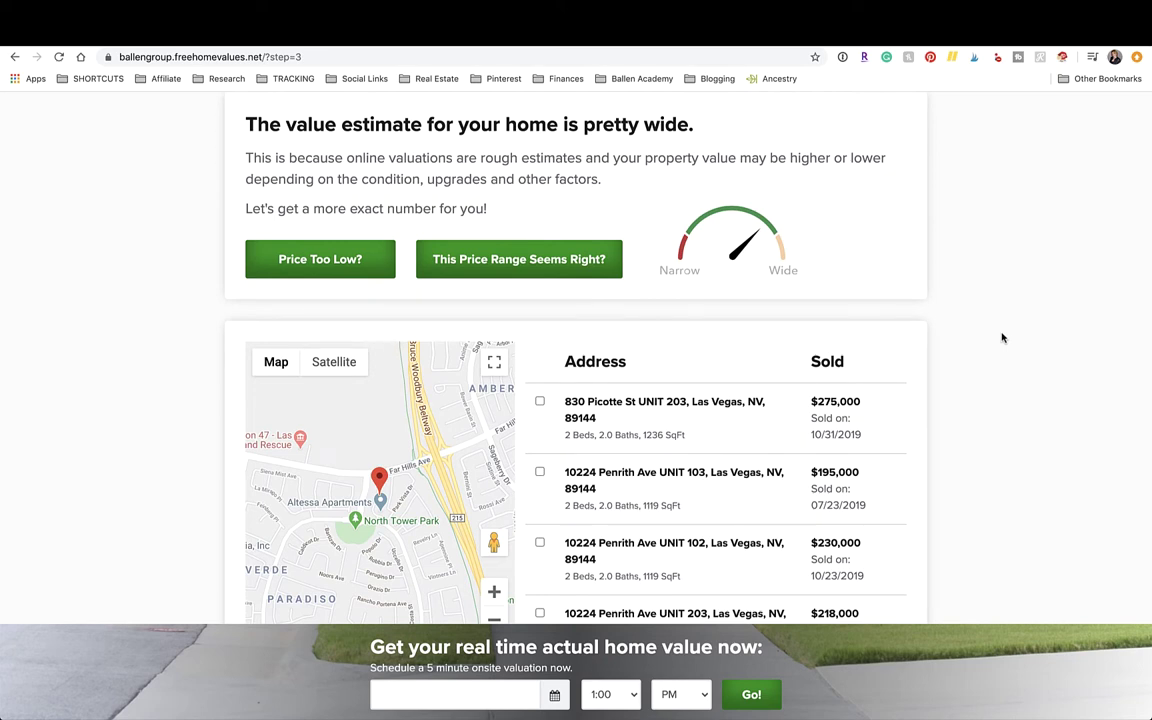
pyautogui.scroll(5, 1002, 338)
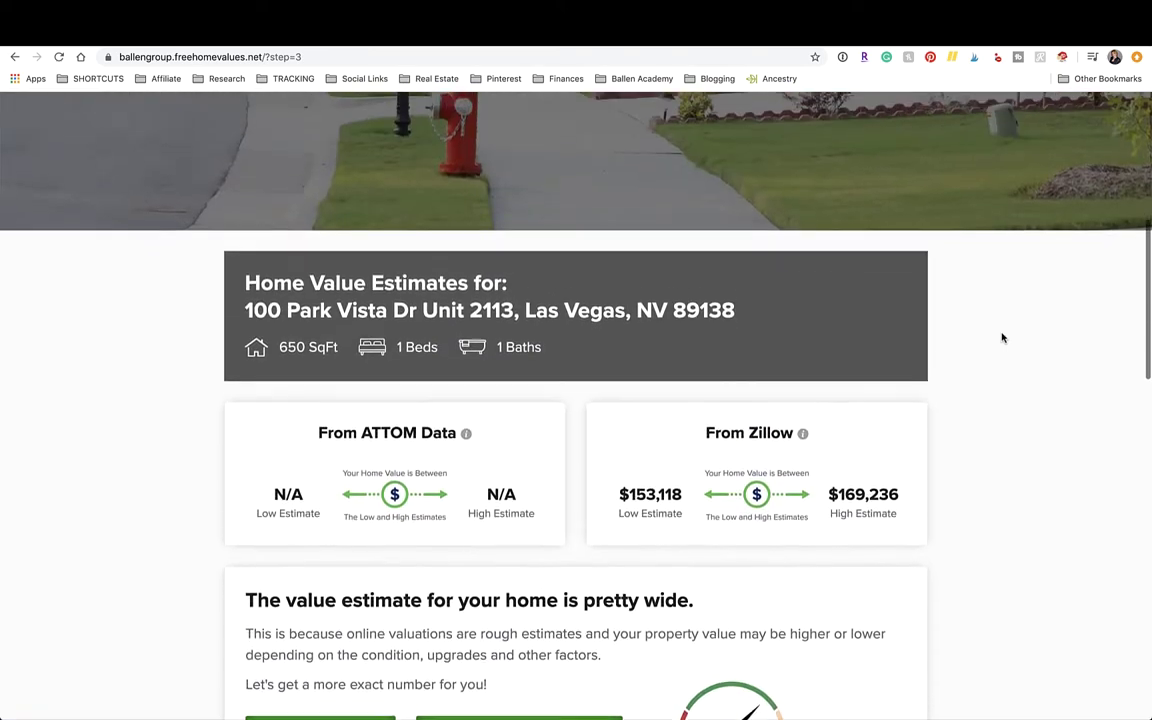
pyautogui.scroll(5, 1002, 338)
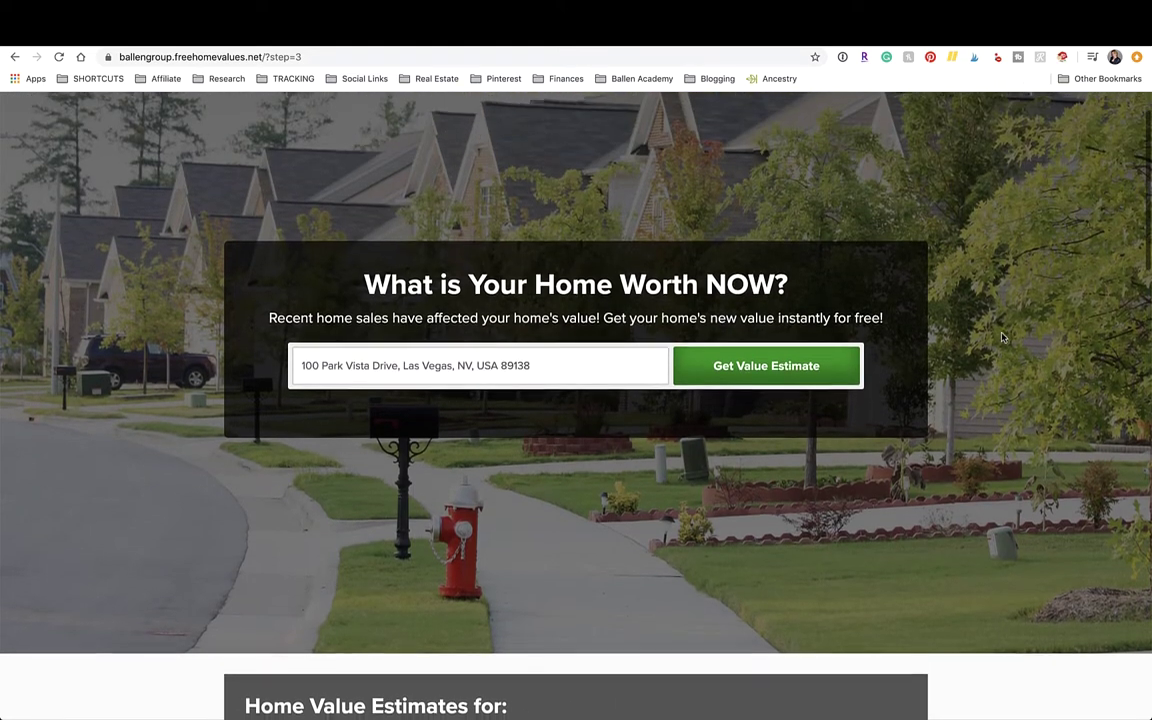
pyautogui.scroll(1, 1002, 338)
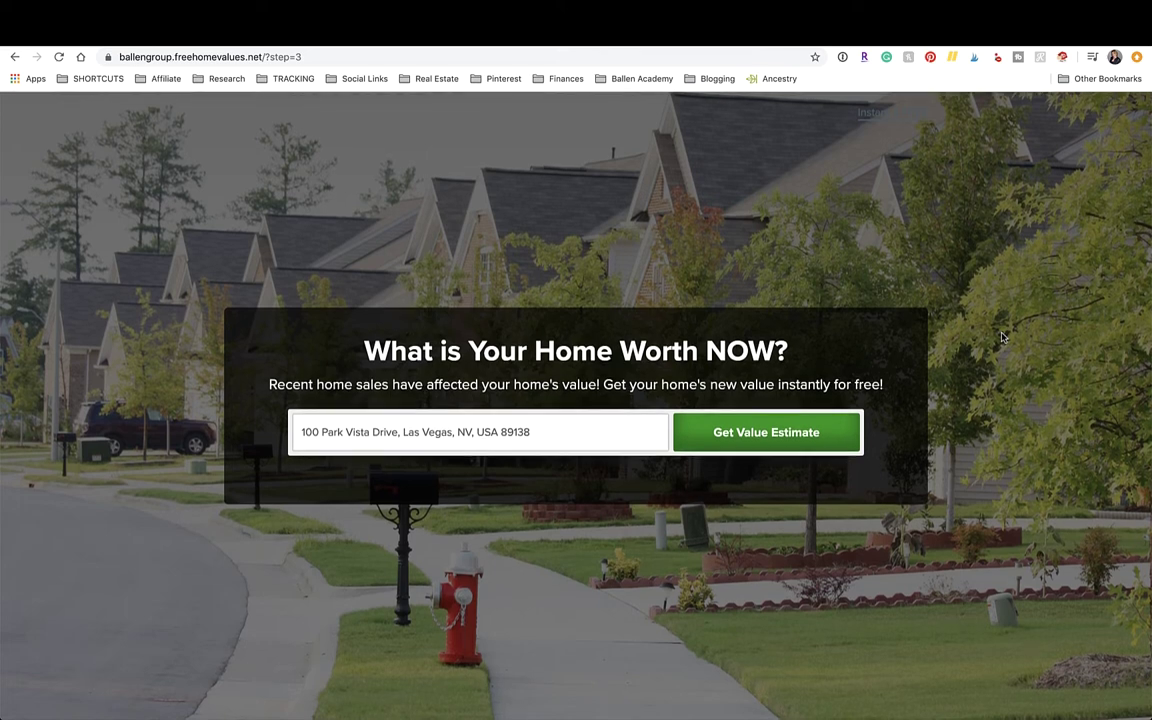
pyautogui.scroll(-1, 1002, 337)
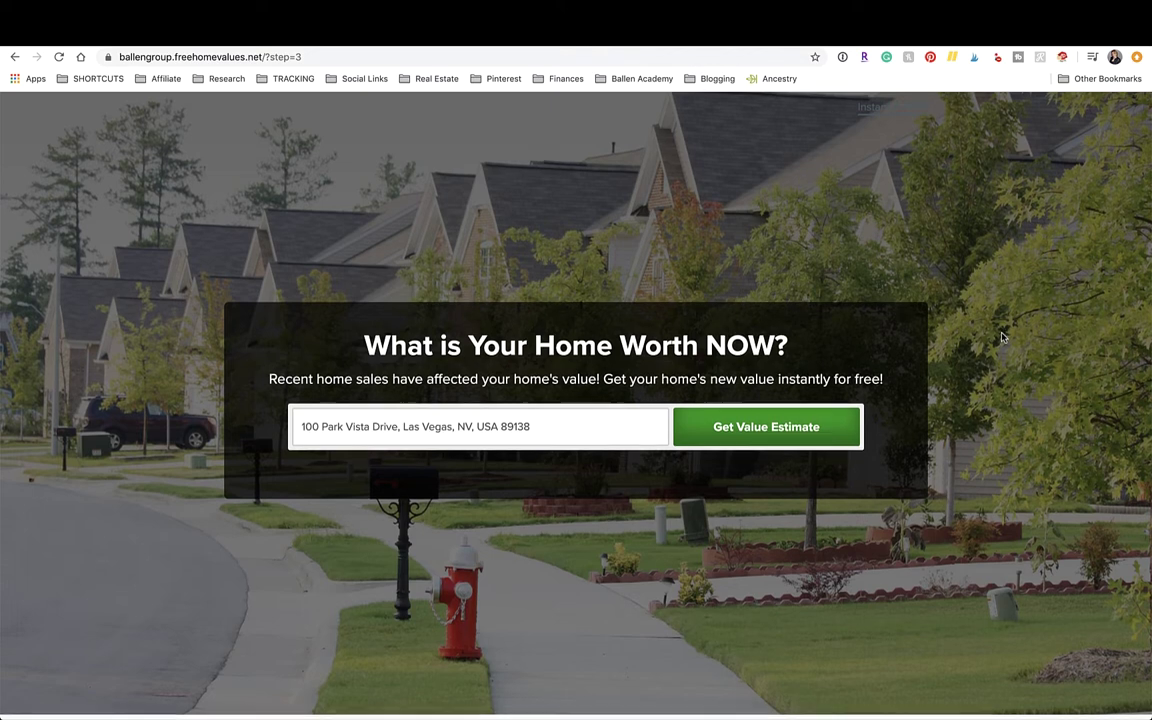
pyautogui.scroll(1, 1002, 337)
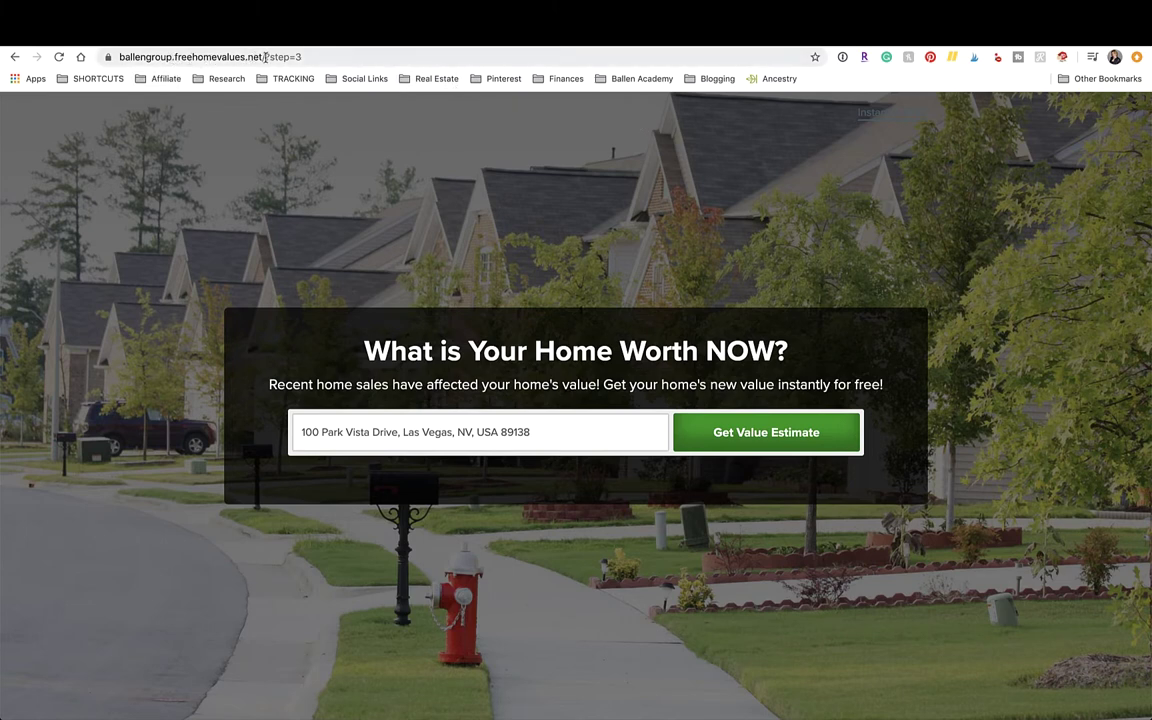
# Remove '?step=3' from the address and load the valuation site's base page
pyautogui.moveTo(264, 57); pyautogui.dragTo(391, 64)
pyautogui.press('BackSpace')
pyautogui.press('BackSpace')
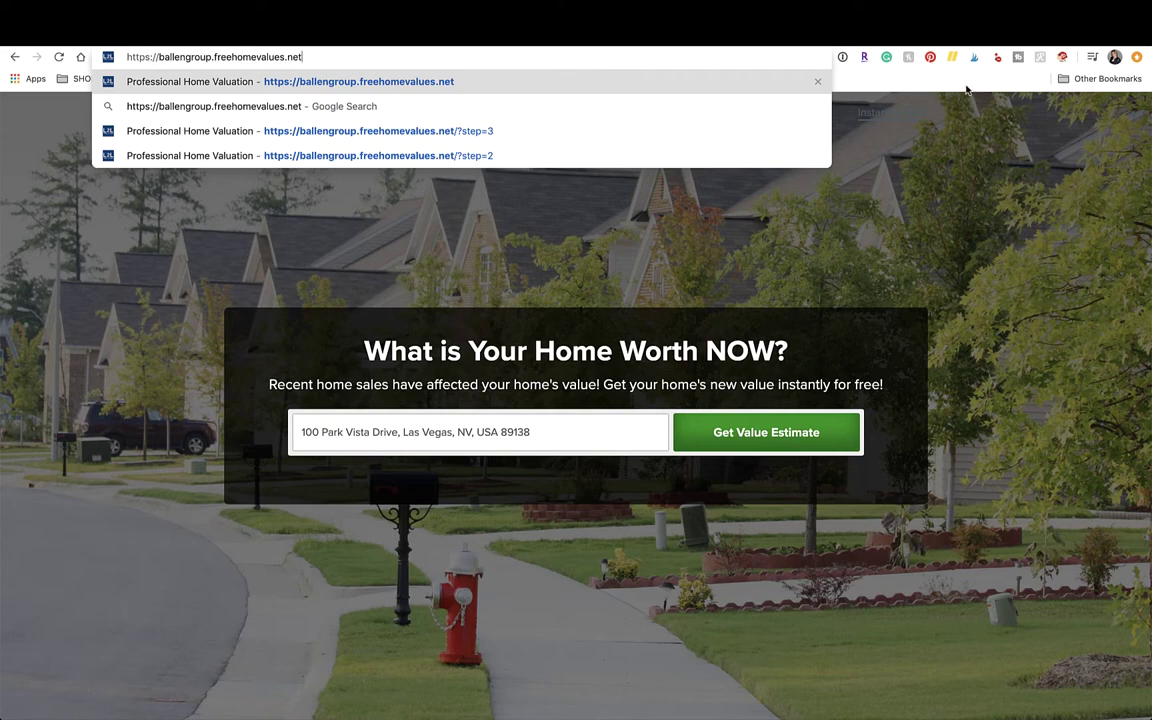
pyautogui.press('Return')
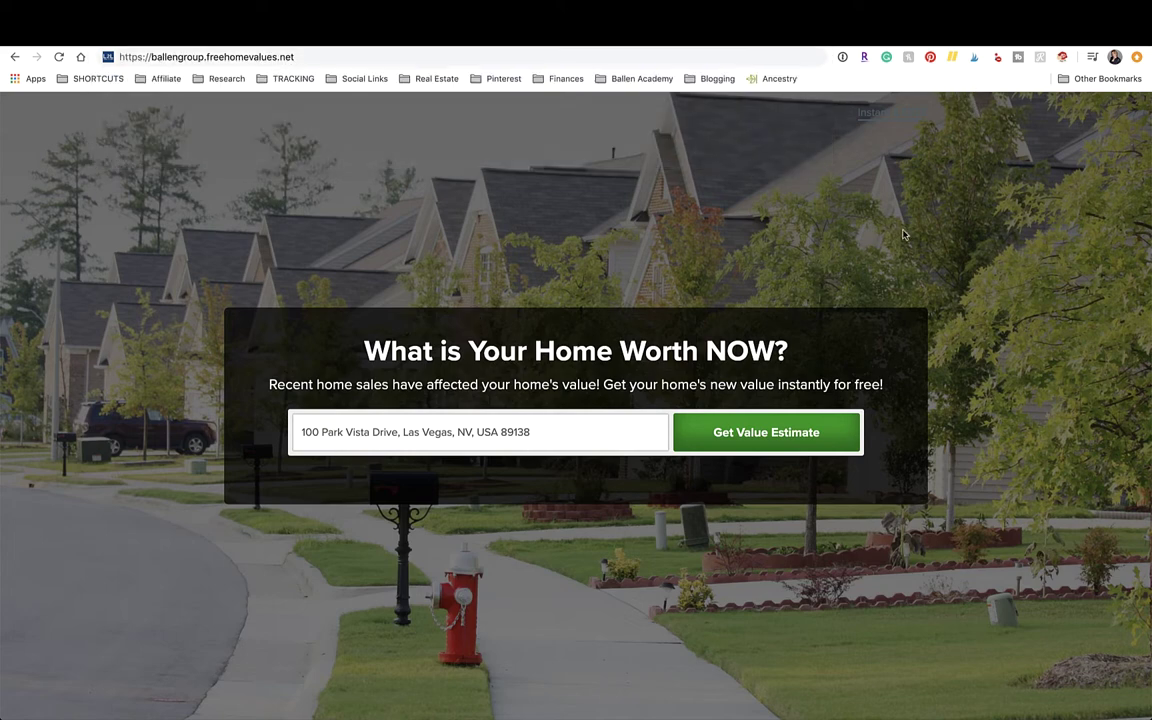
pyautogui.scroll(-2, 900, 231)
pyautogui.scroll(-1, 903, 234)
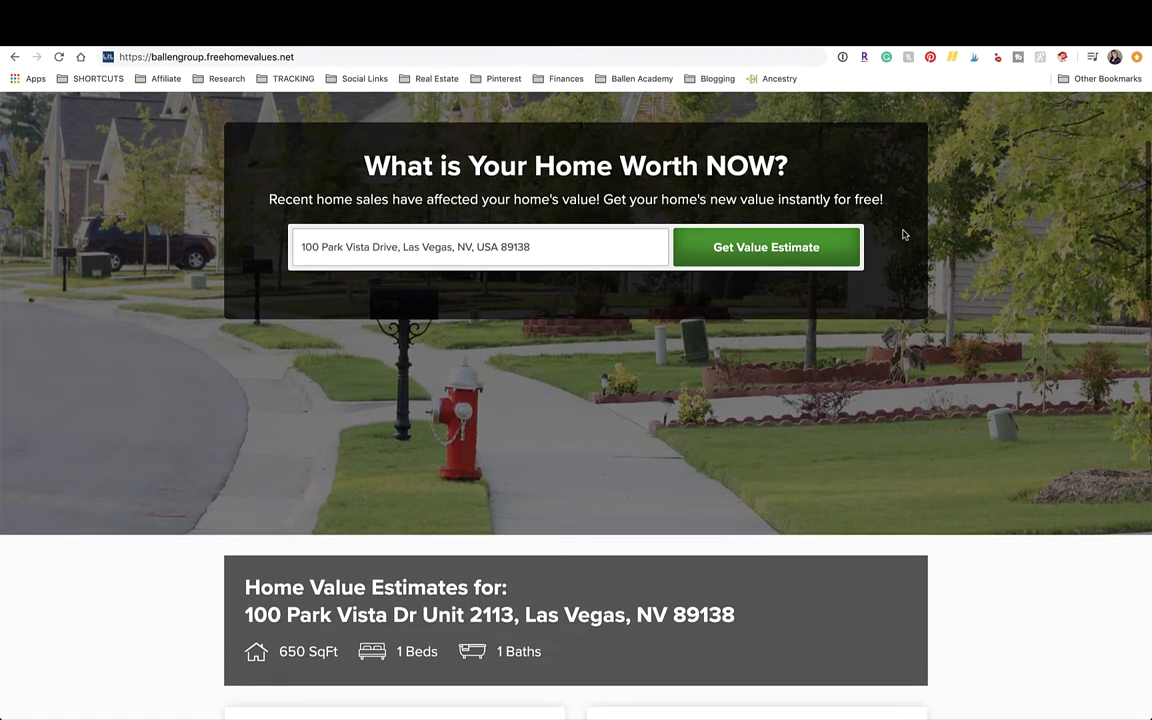
# Scroll to the estimates and show the ATTOM Data and Zillow info tooltips
pyautogui.scroll(2, 900, 231)
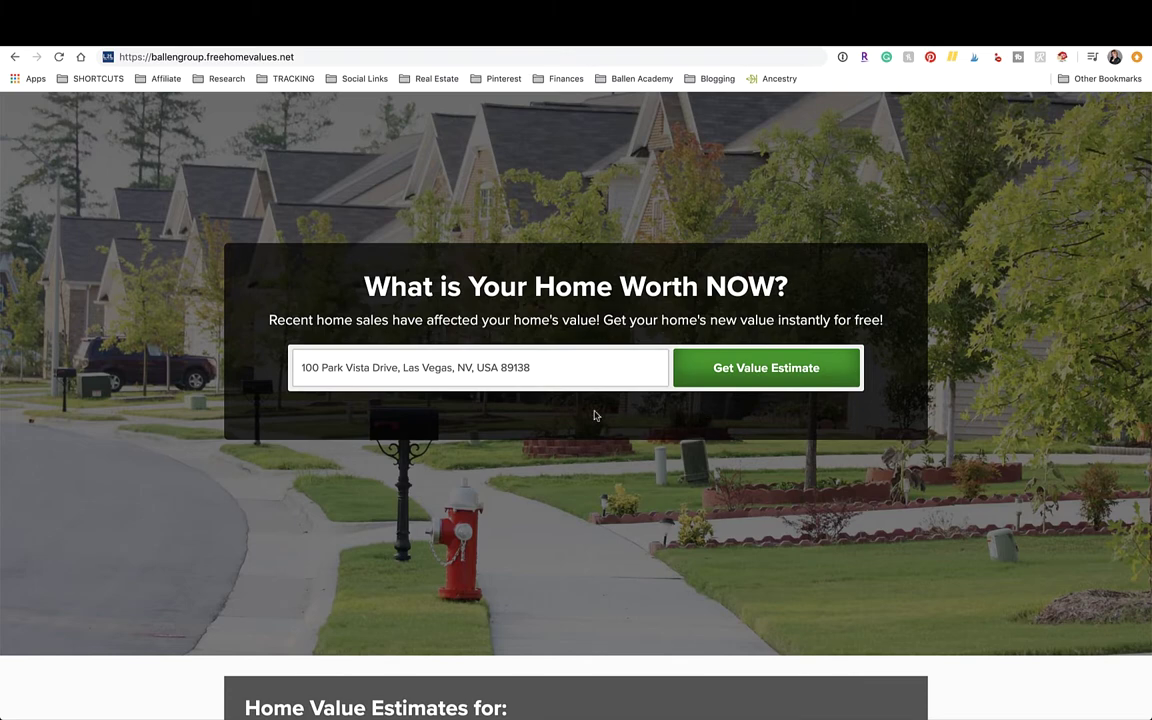
pyautogui.scroll(-1, 594, 415)
pyautogui.scroll(-5, 594, 415)
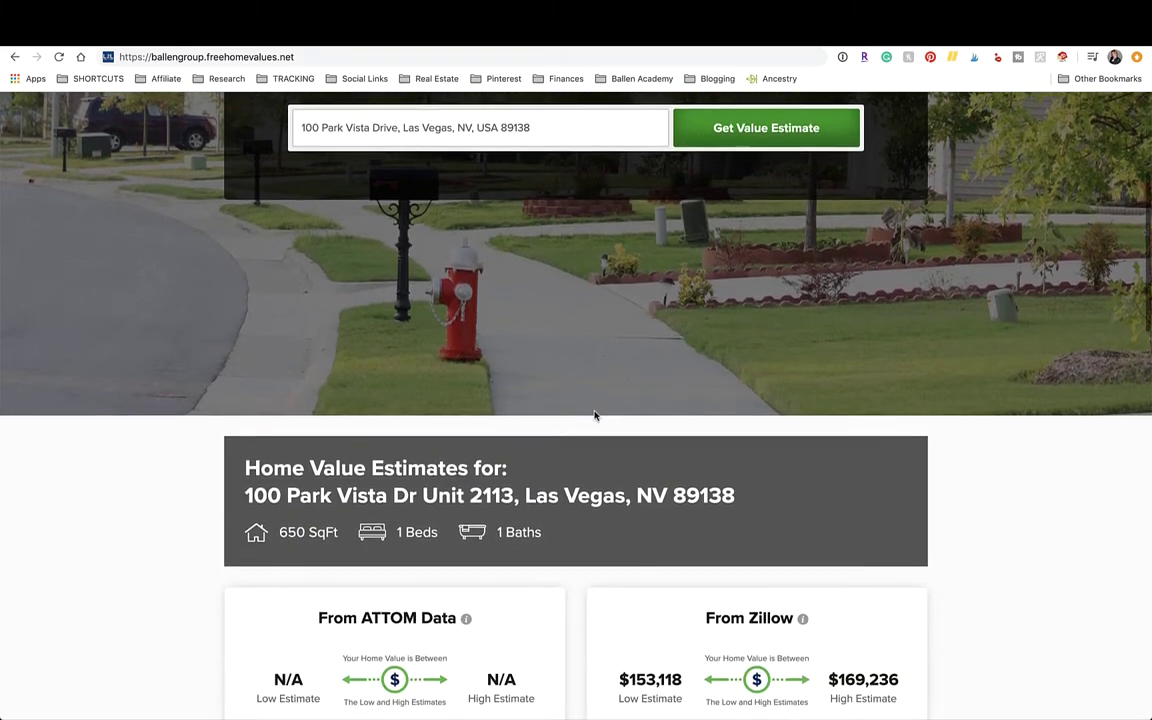
pyautogui.scroll(-1, 594, 415)
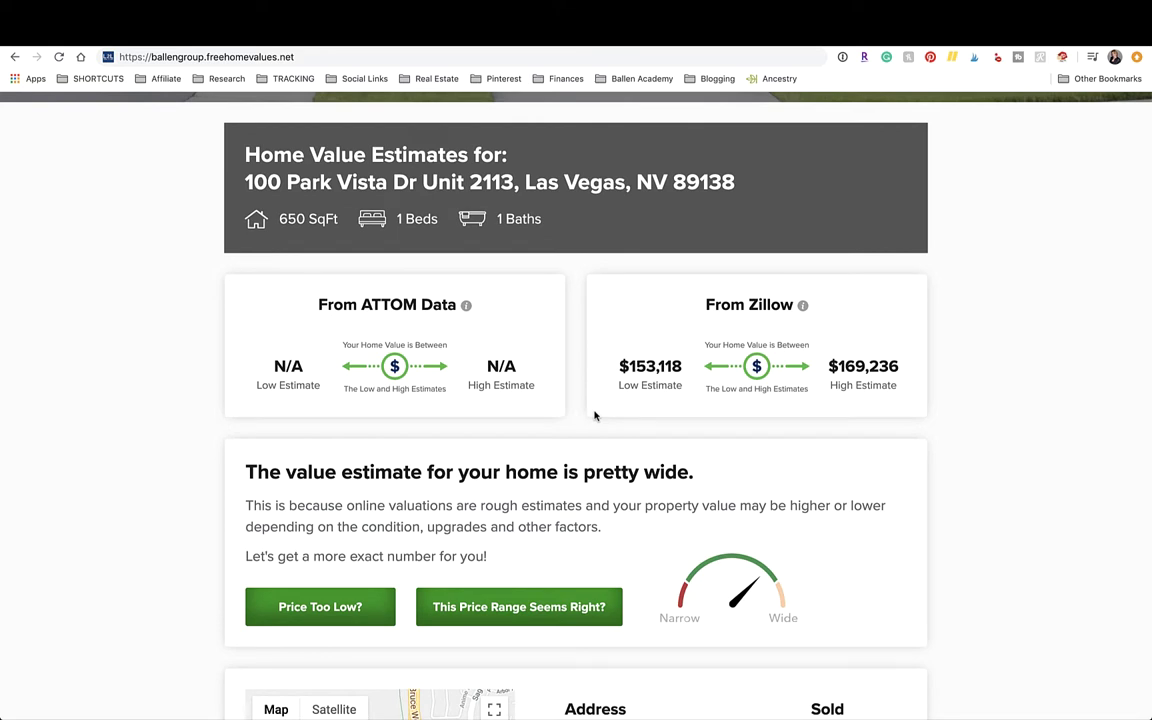
pyautogui.scroll(-1, 594, 415)
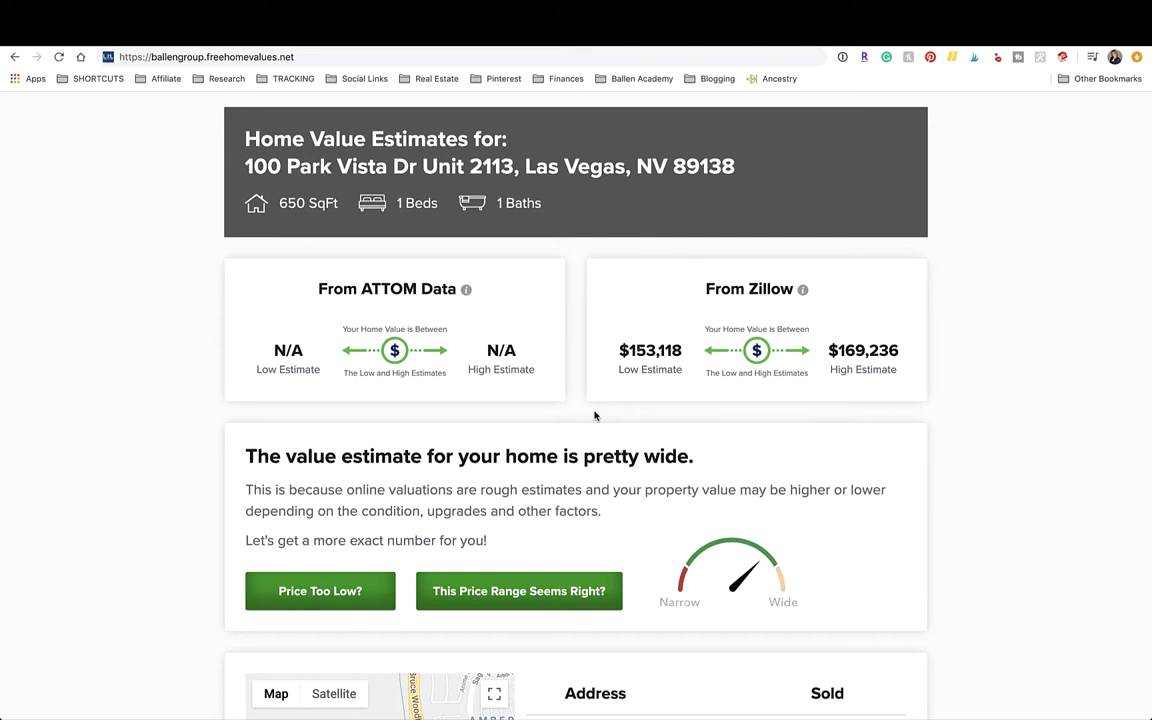
pyautogui.scroll(-1, 594, 415)
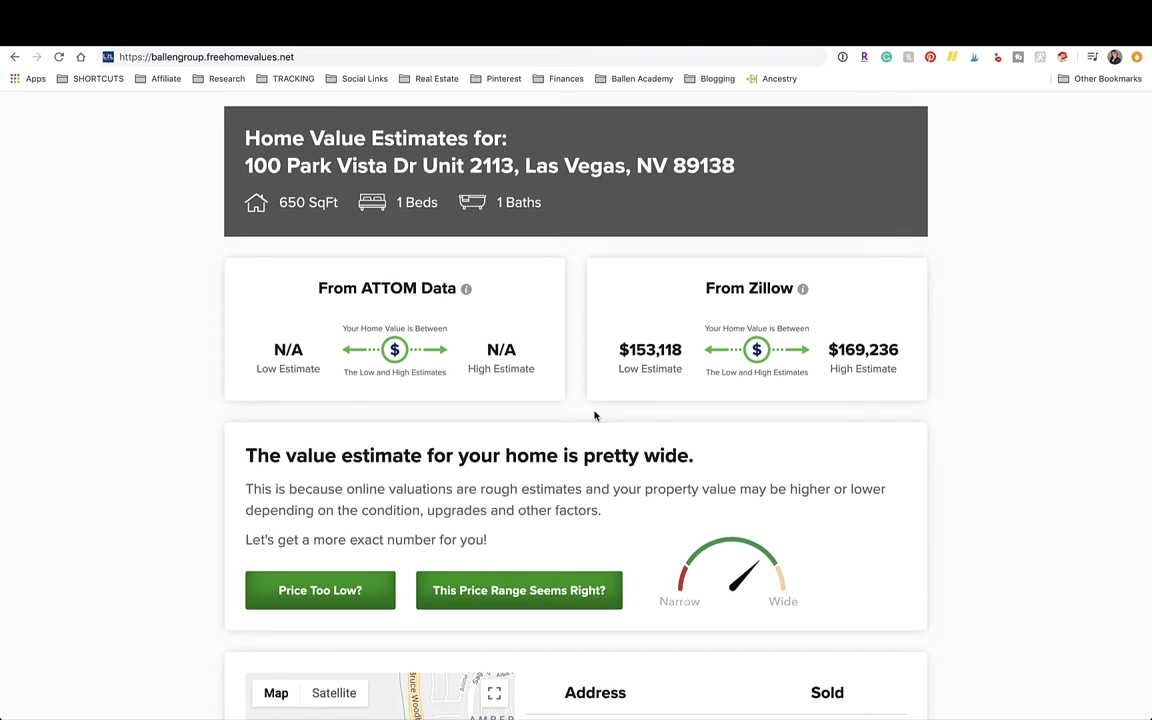
pyautogui.scroll(1, 594, 415)
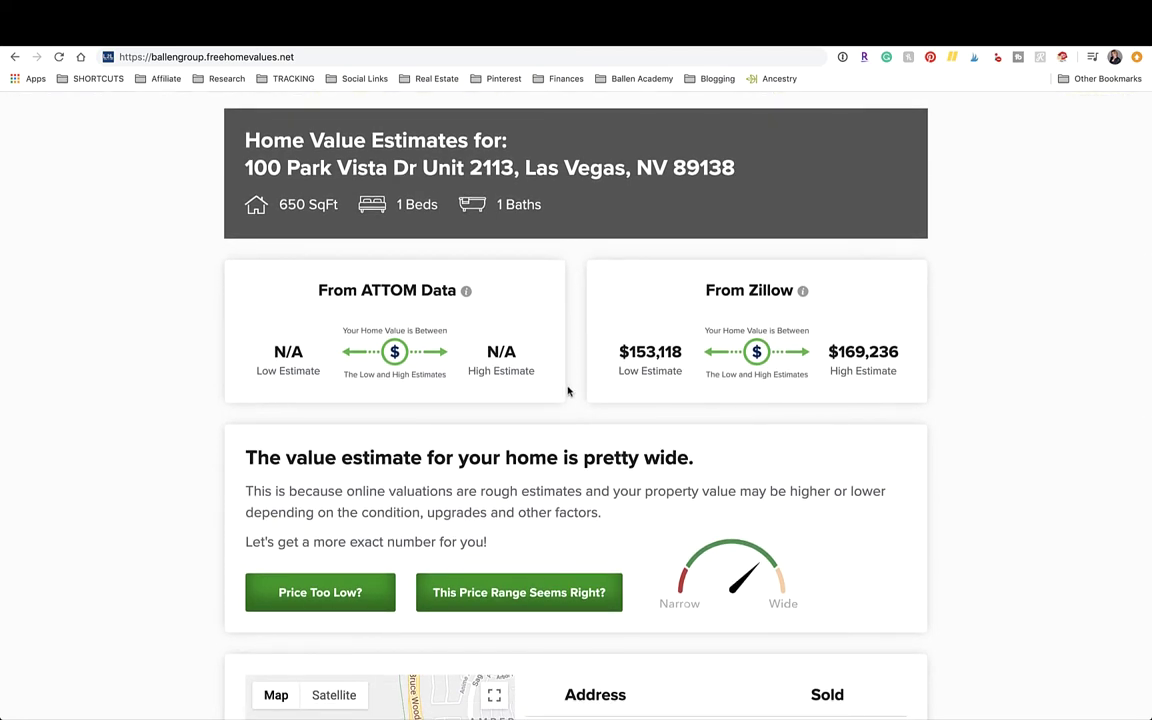
pyautogui.moveTo(465, 293)
pyautogui.moveTo(805, 292)
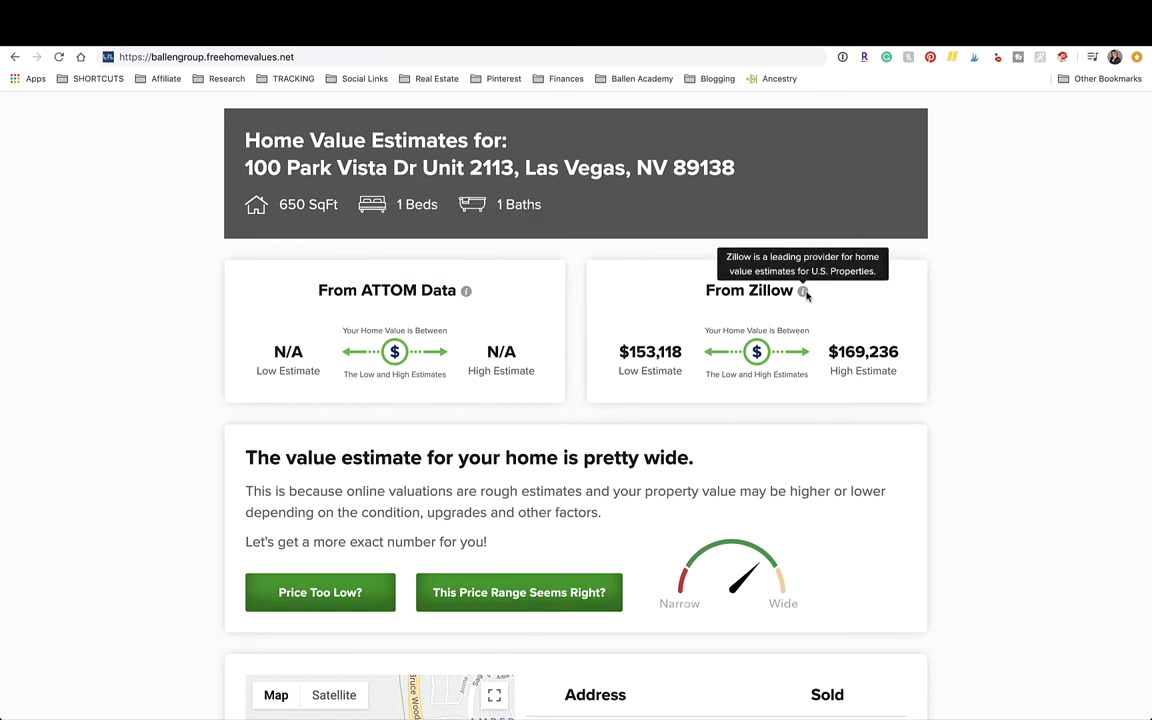
# Preview the Price Too Low? onsite-valuation popup, including its date field, then close it
pyautogui.scroll(-3, 1105, 302)
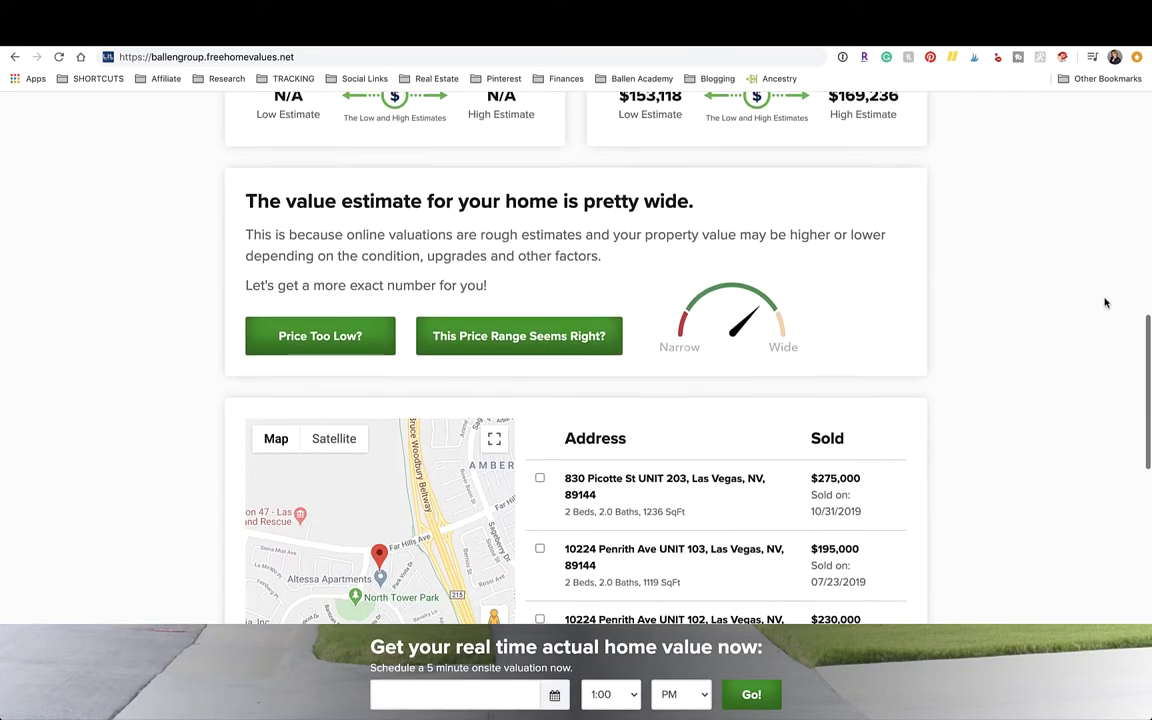
pyautogui.scroll(-1, 1105, 302)
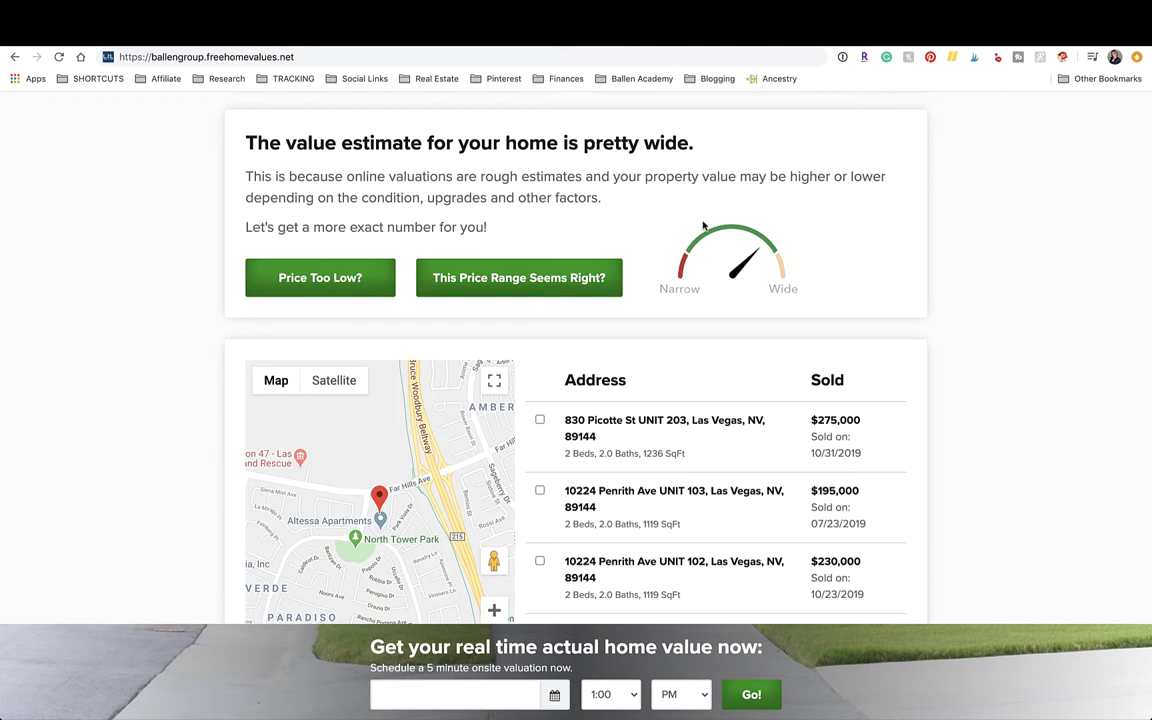
pyautogui.scroll(-1, 314, 244)
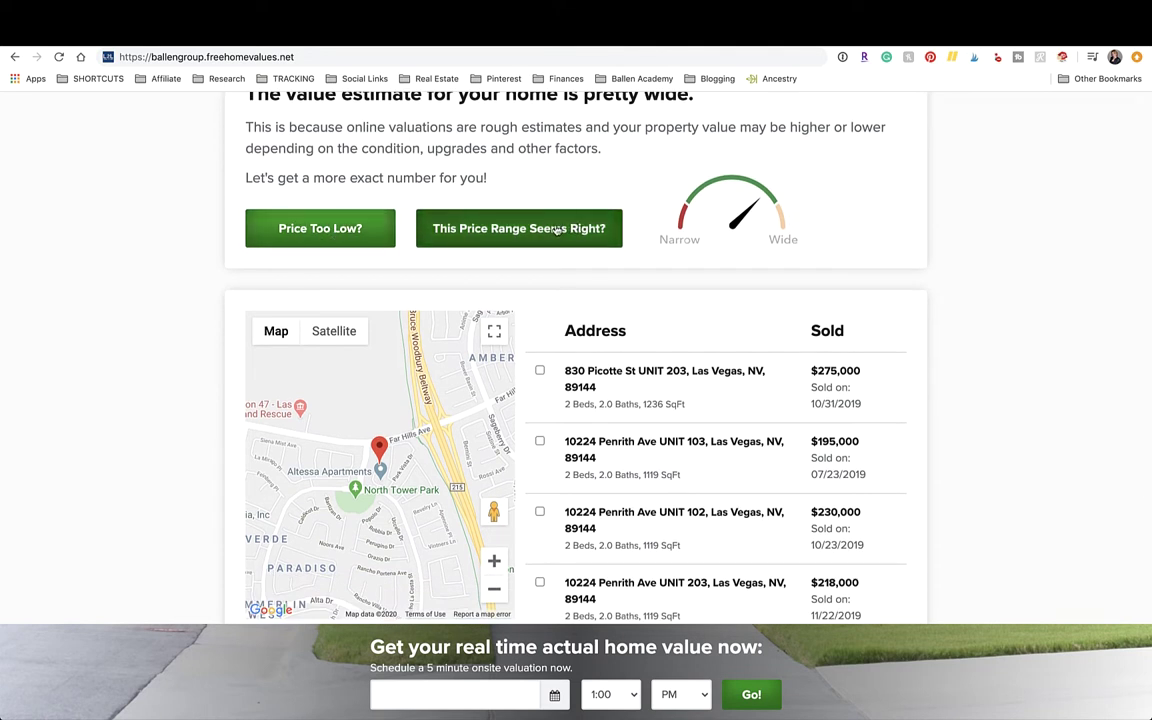
pyautogui.click(323, 231)
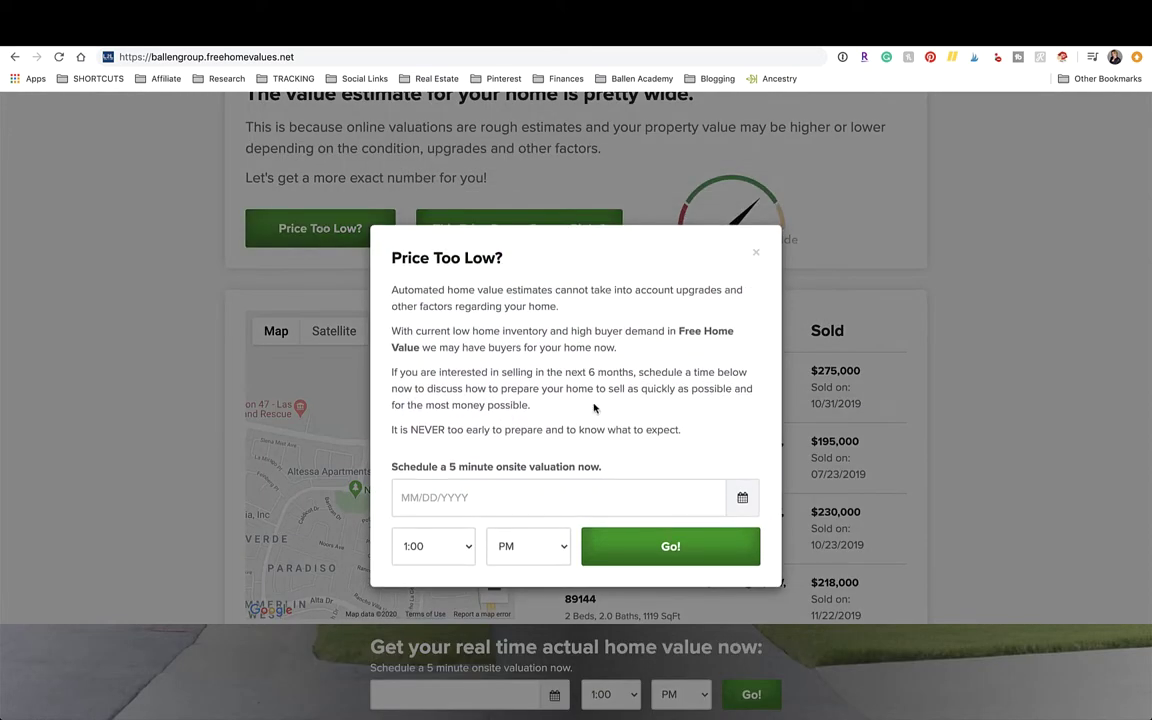
pyautogui.click(478, 500)
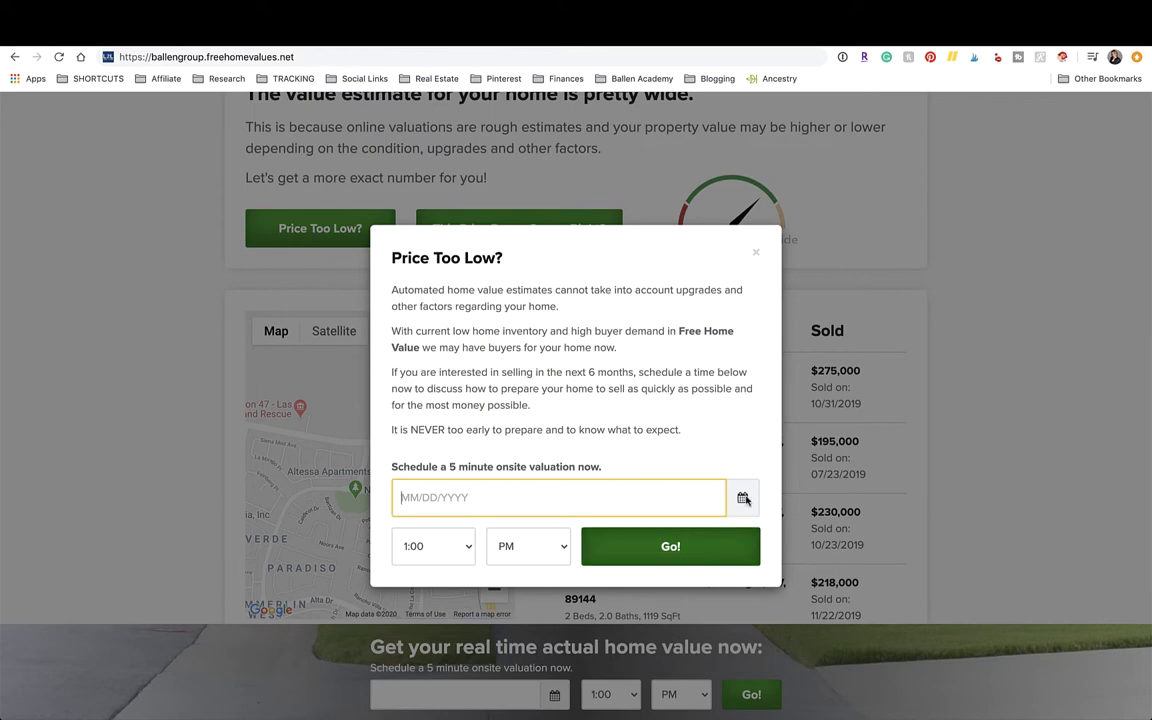
pyautogui.click(755, 252)
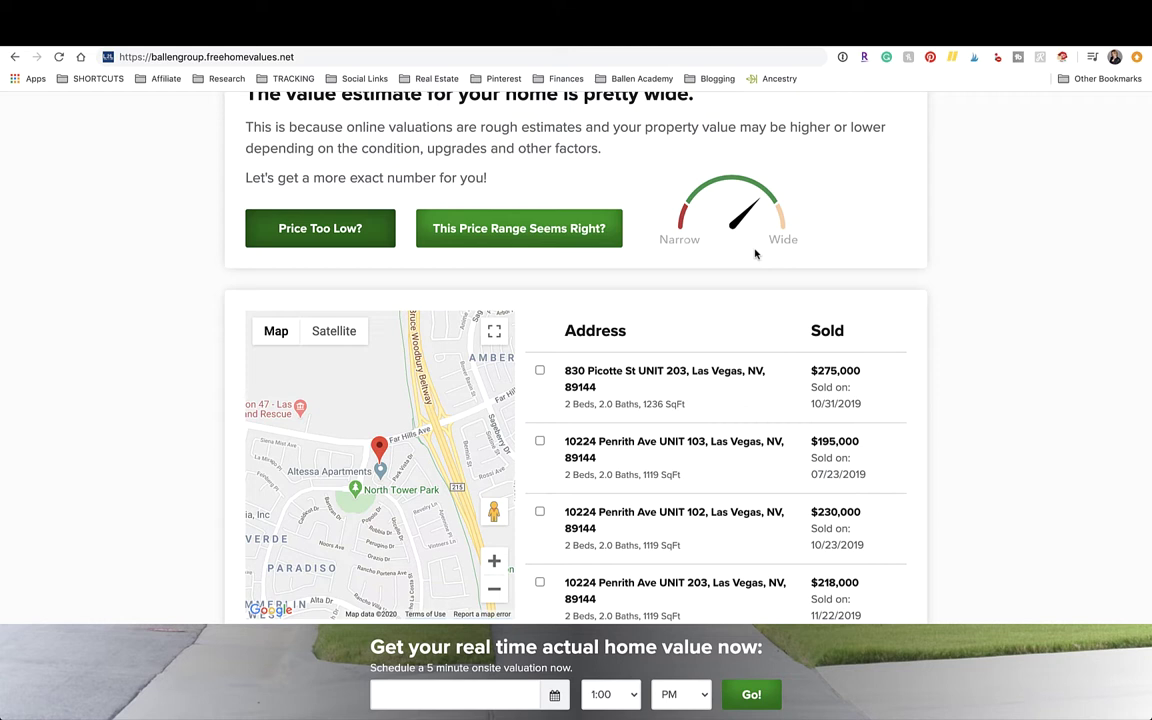
# Preview and close the This Price Range Seems Right? popup, then scroll to the sold homes
pyautogui.click(540, 228)
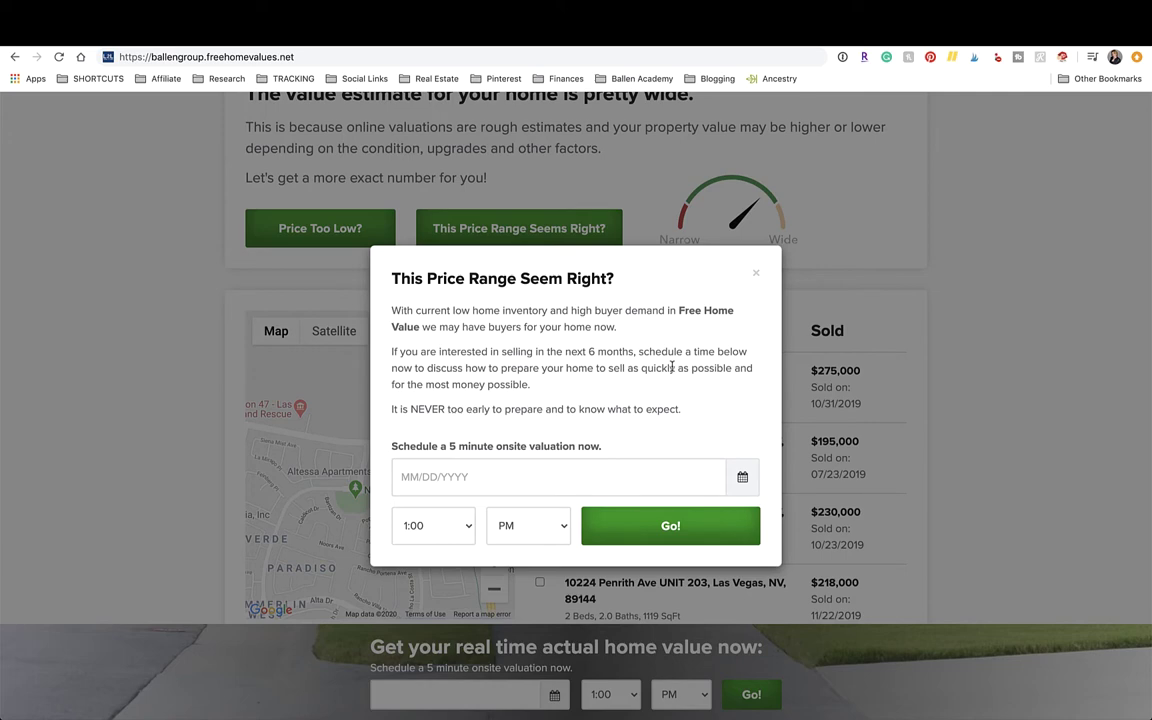
pyautogui.click(756, 273)
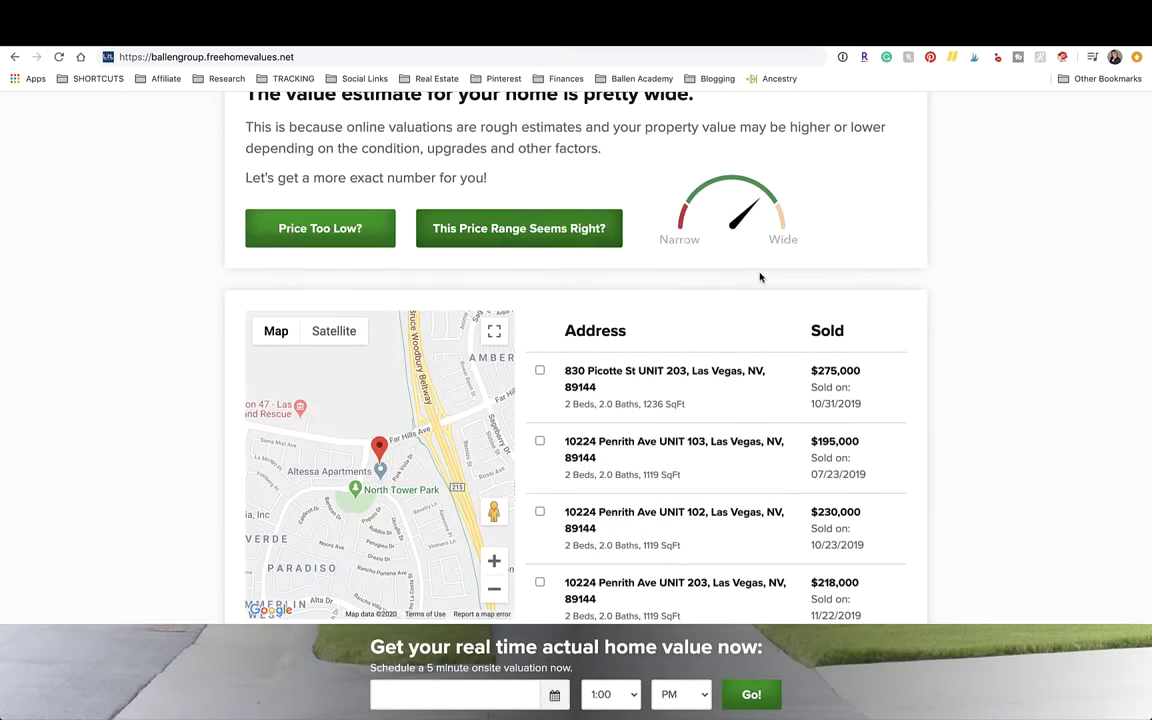
pyautogui.scroll(-2, 760, 277)
pyautogui.scroll(-3, 760, 277)
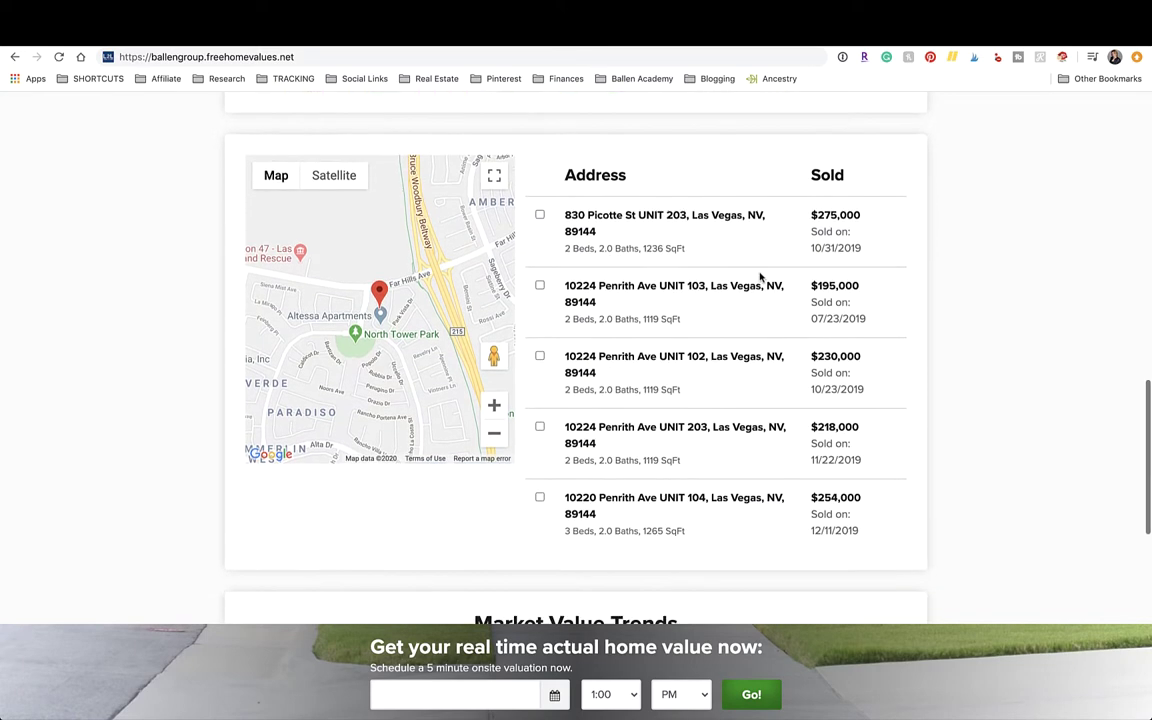
pyautogui.scroll(-1, 760, 277)
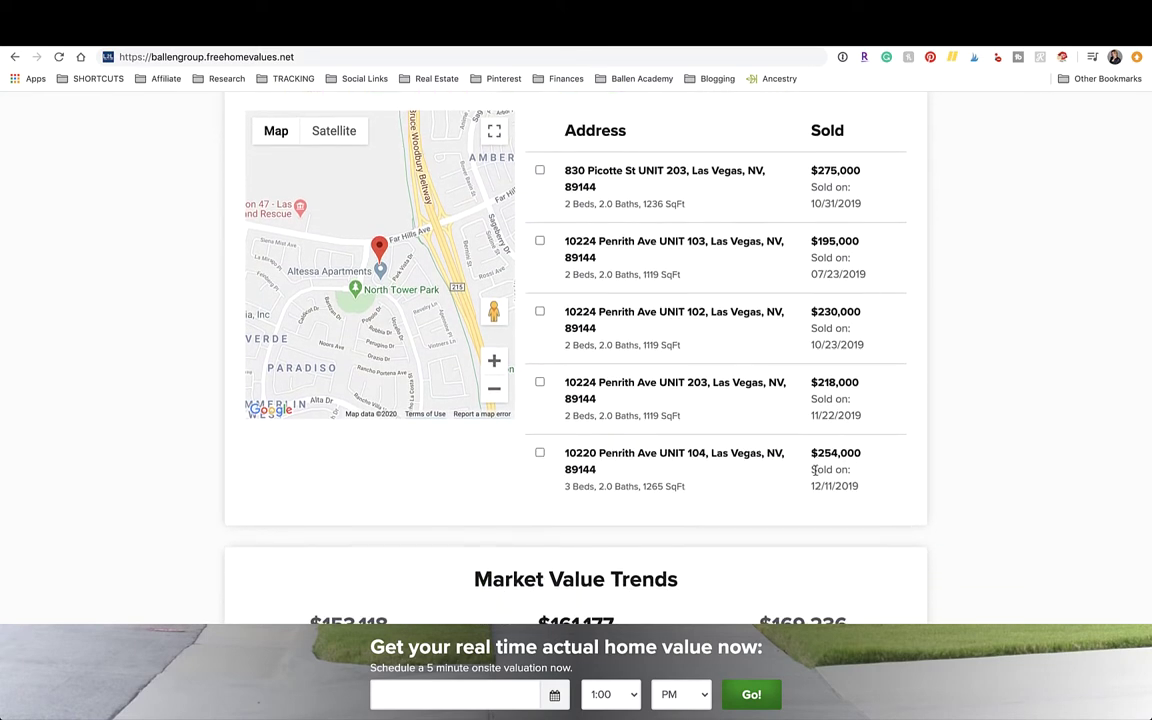
# Scroll down the page and preview the Ask an Expert question form, then close it
pyautogui.scroll(-3, 812, 482)
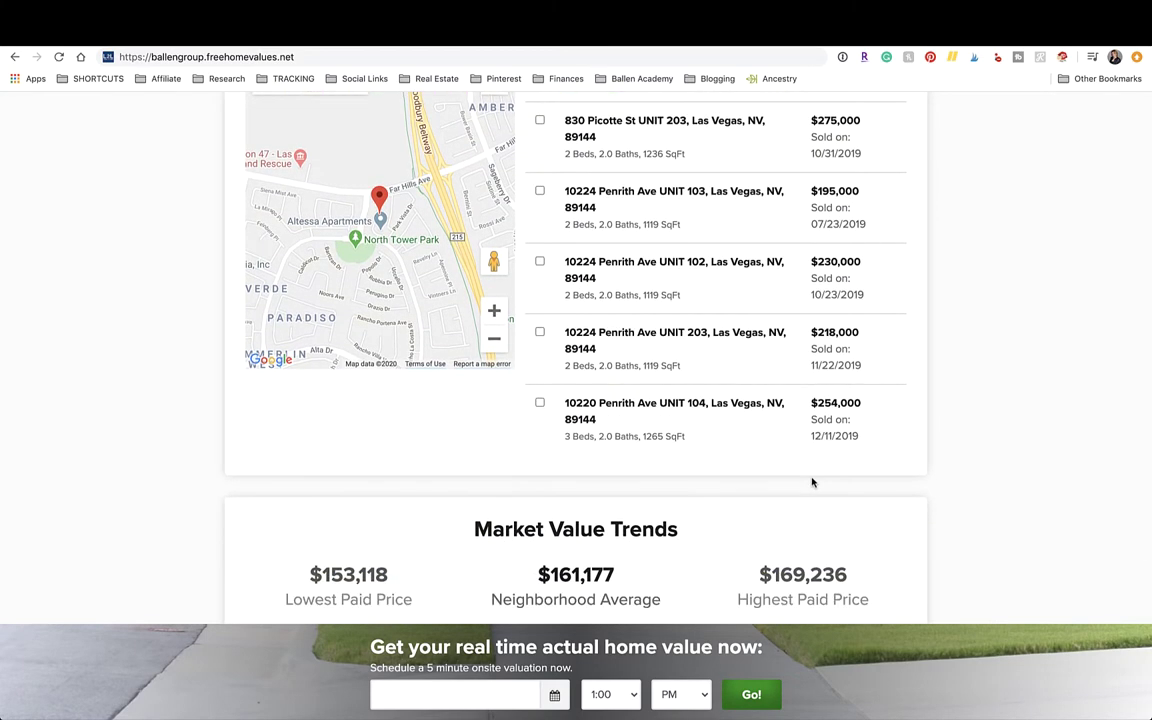
pyautogui.scroll(-2, 812, 482)
pyautogui.scroll(-2, 812, 482)
pyautogui.scroll(-1, 812, 482)
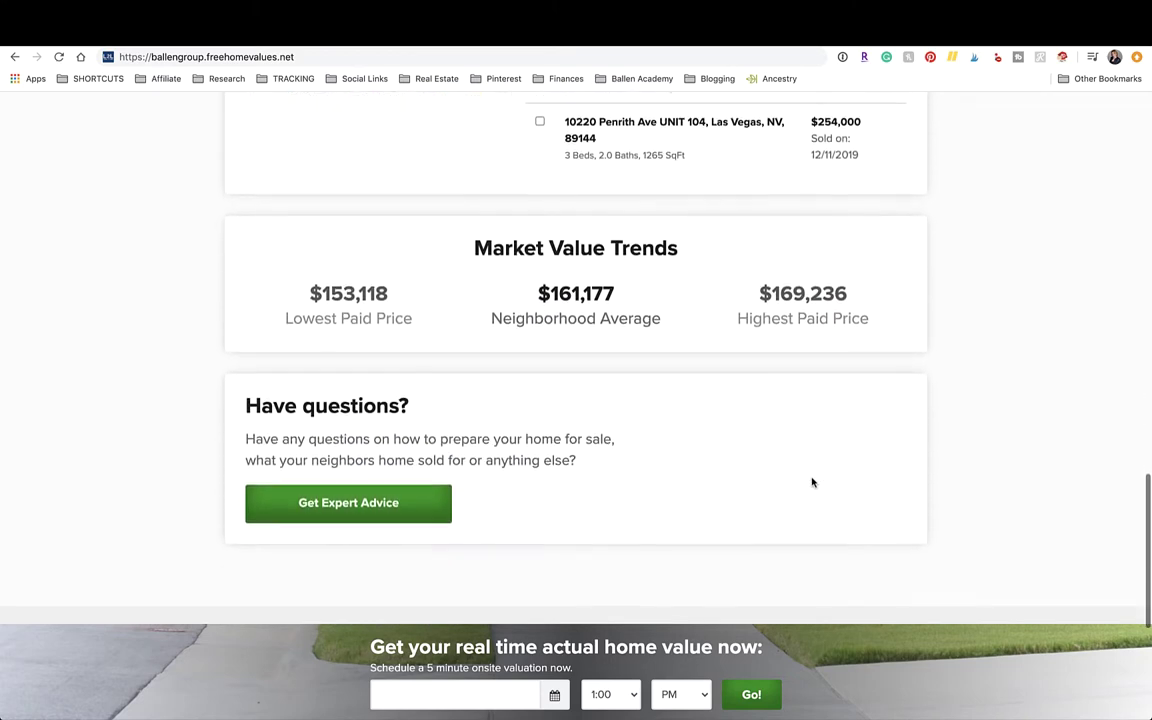
pyautogui.scroll(-1, 812, 482)
pyautogui.scroll(-4, 620, 316)
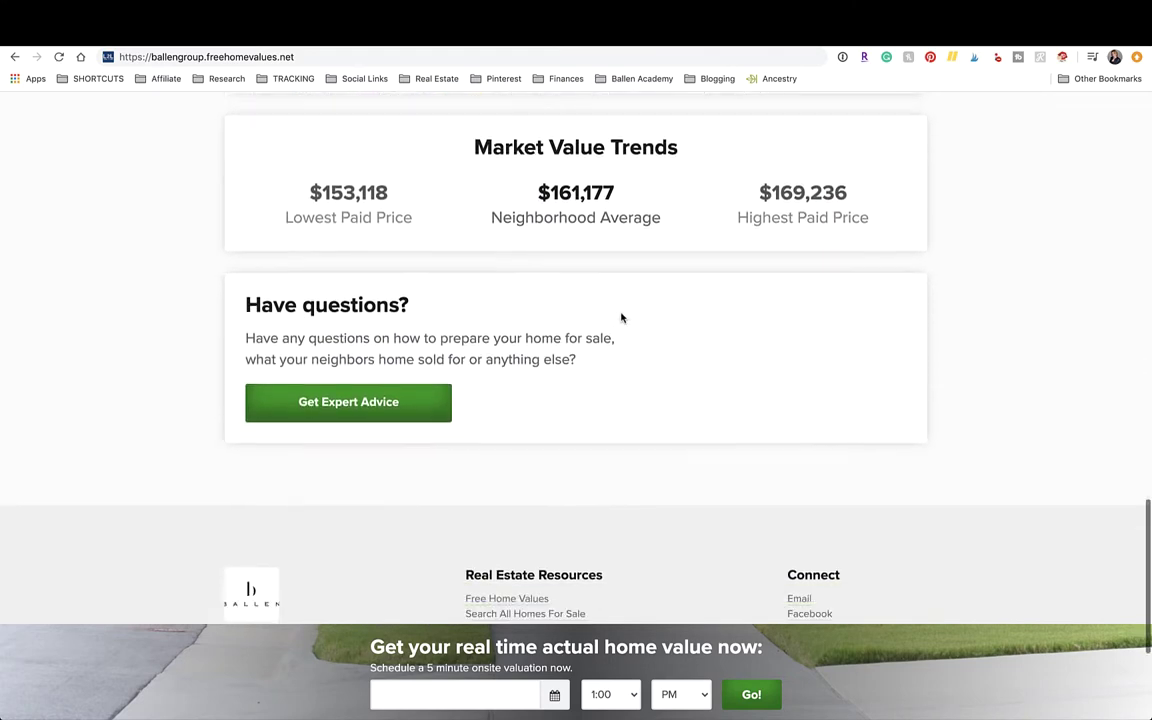
pyautogui.scroll(-1, 620, 318)
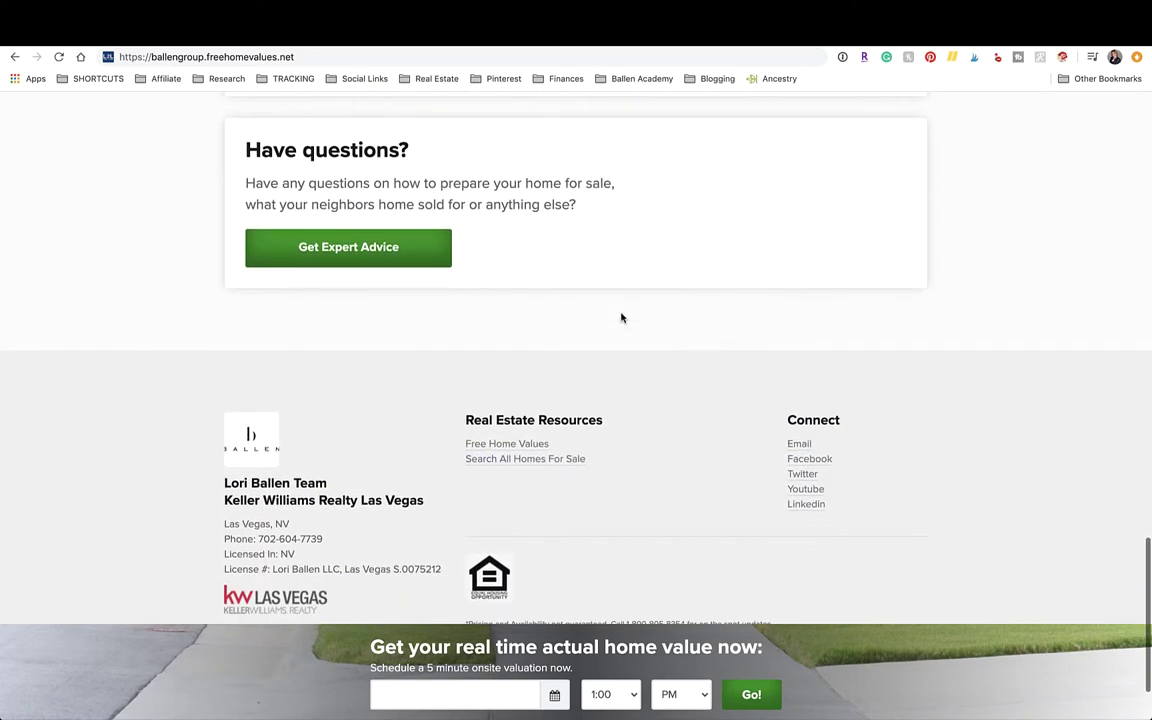
pyautogui.click(377, 258)
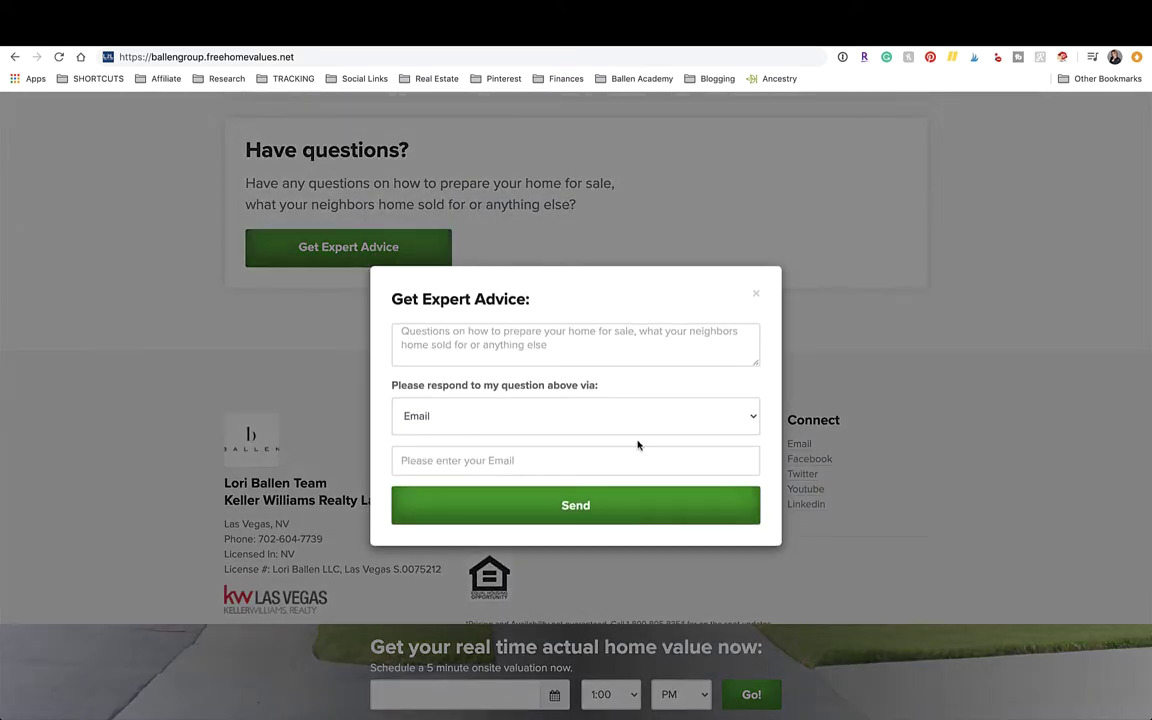
pyautogui.click(757, 295)
# Scroll through the sold listings and the Market Value Trends section
pyautogui.scroll(10, 758, 298)
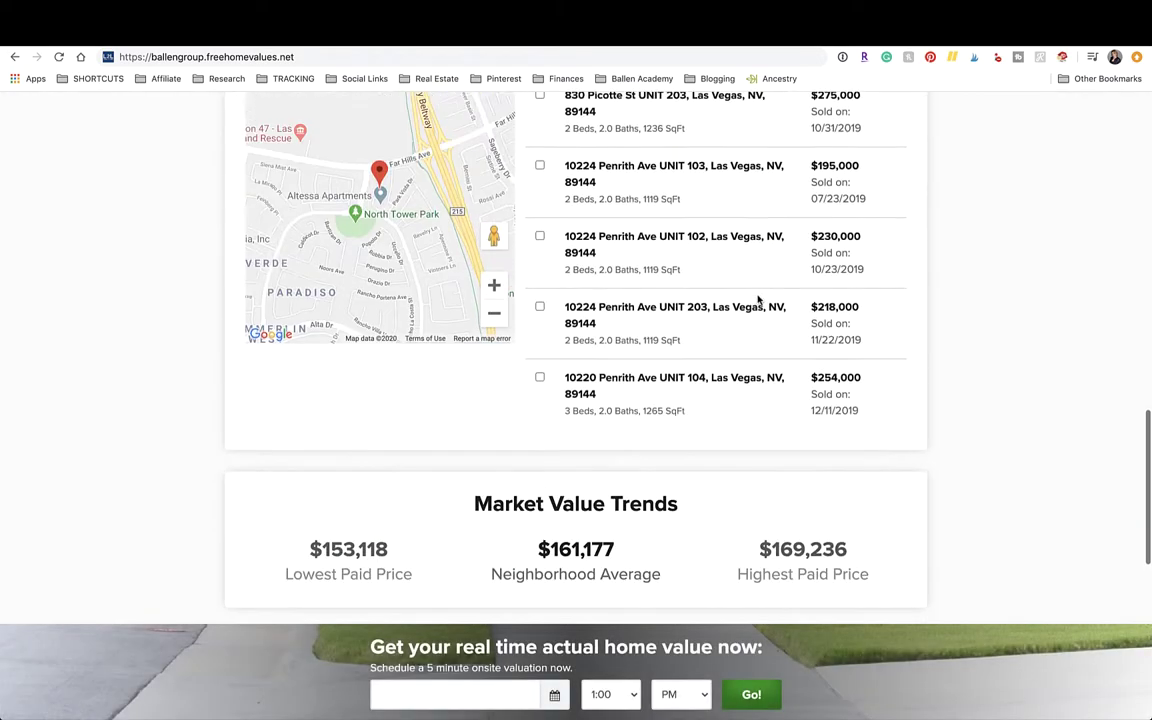
pyautogui.scroll(8, 758, 298)
pyautogui.scroll(-2, 757, 297)
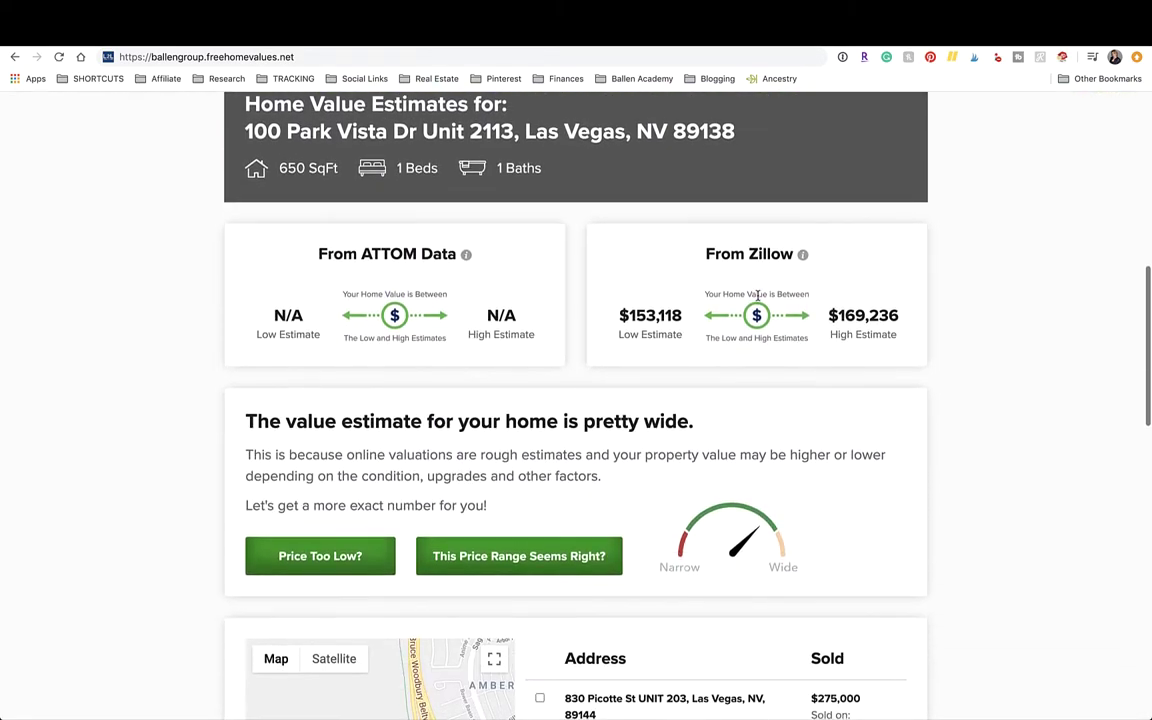
pyautogui.scroll(-3, 757, 297)
pyautogui.scroll(4, 758, 299)
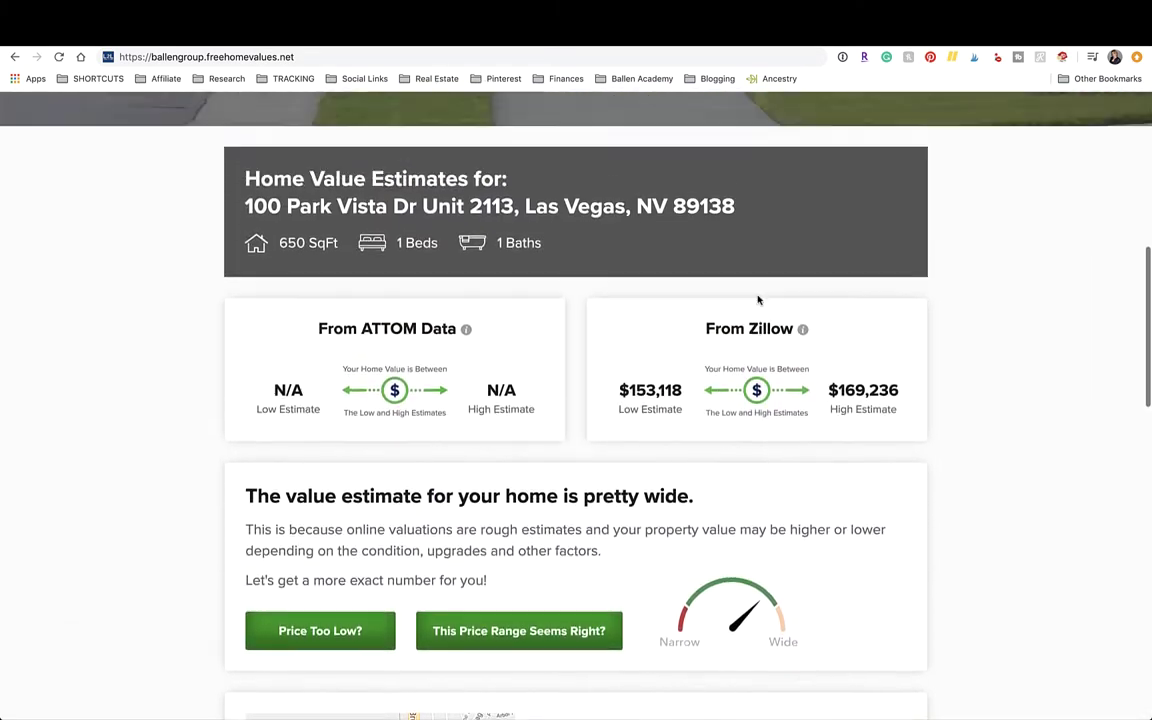
pyautogui.scroll(-2, 757, 299)
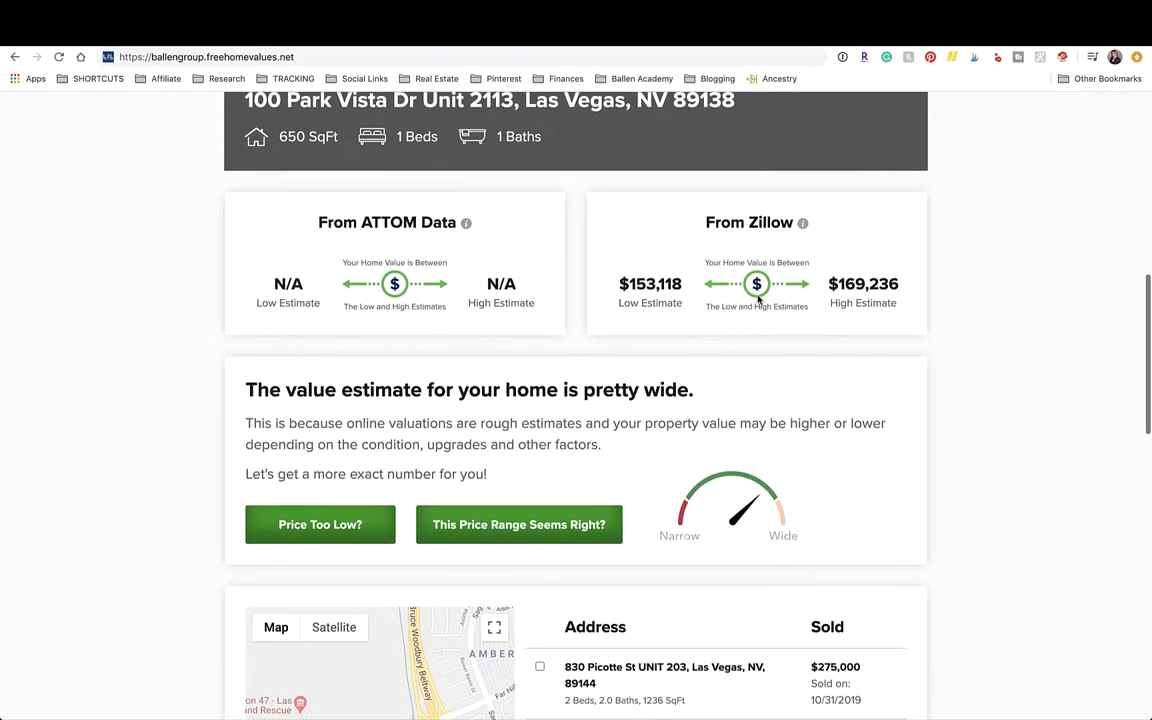
pyautogui.scroll(-2, 758, 300)
pyautogui.scroll(-2, 940, 309)
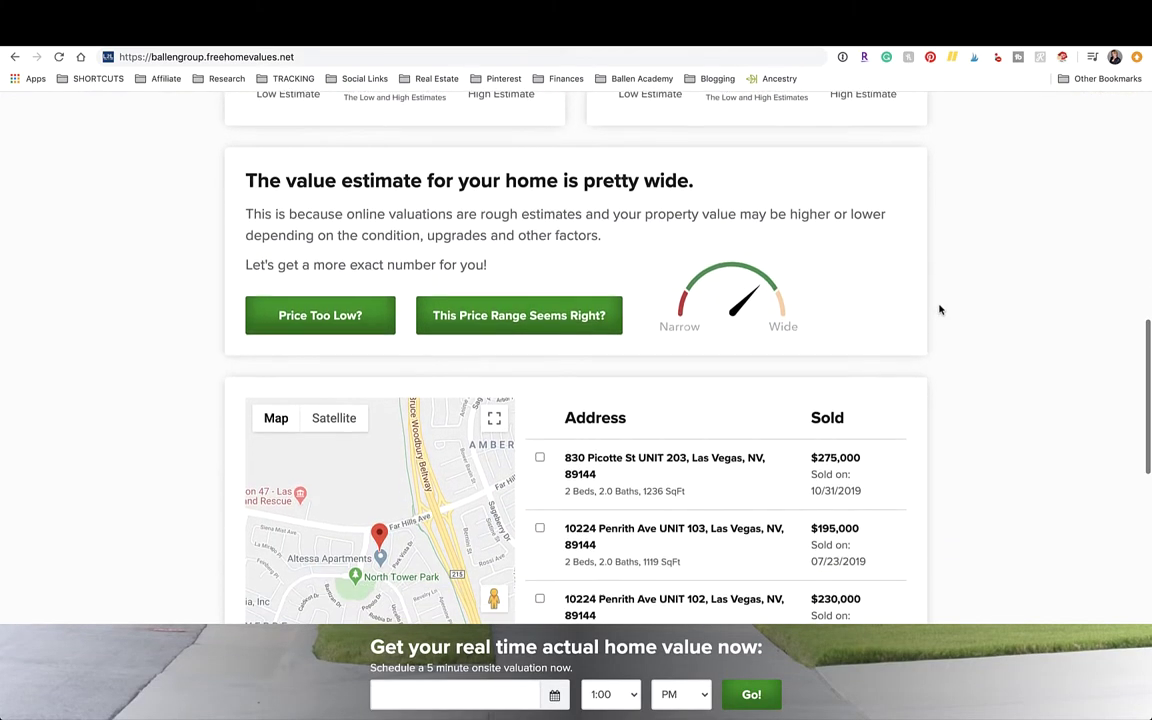
pyautogui.scroll(-1, 1054, 288)
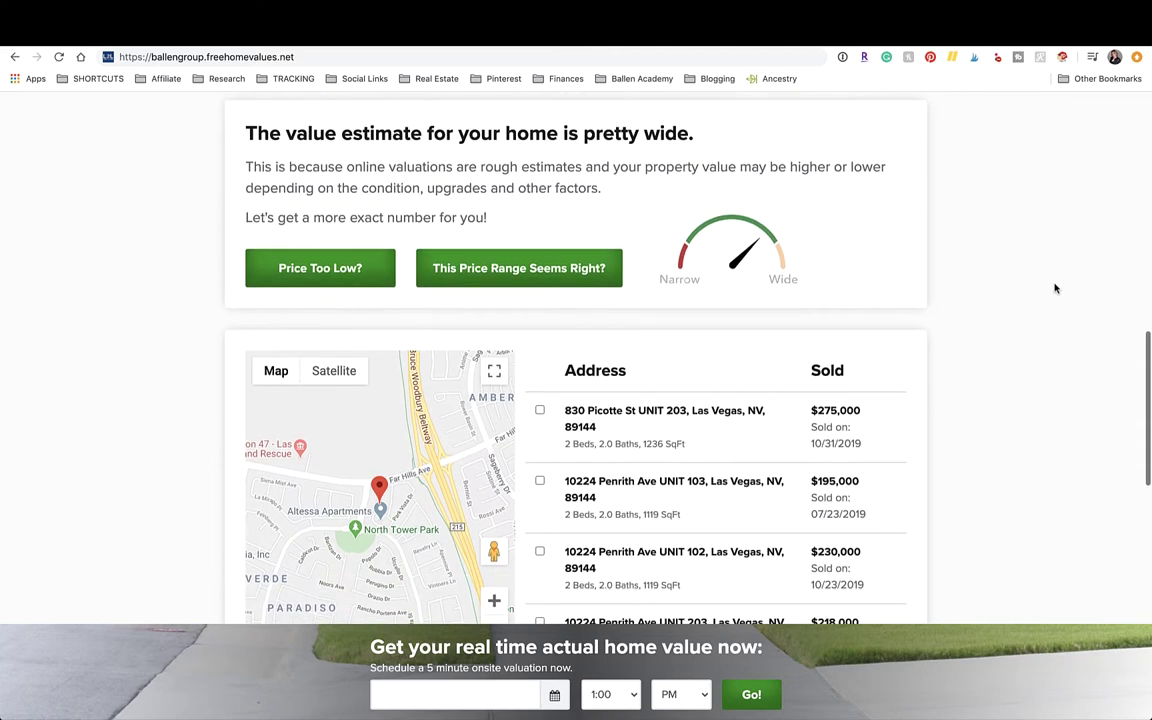
pyautogui.scroll(-4, 1054, 288)
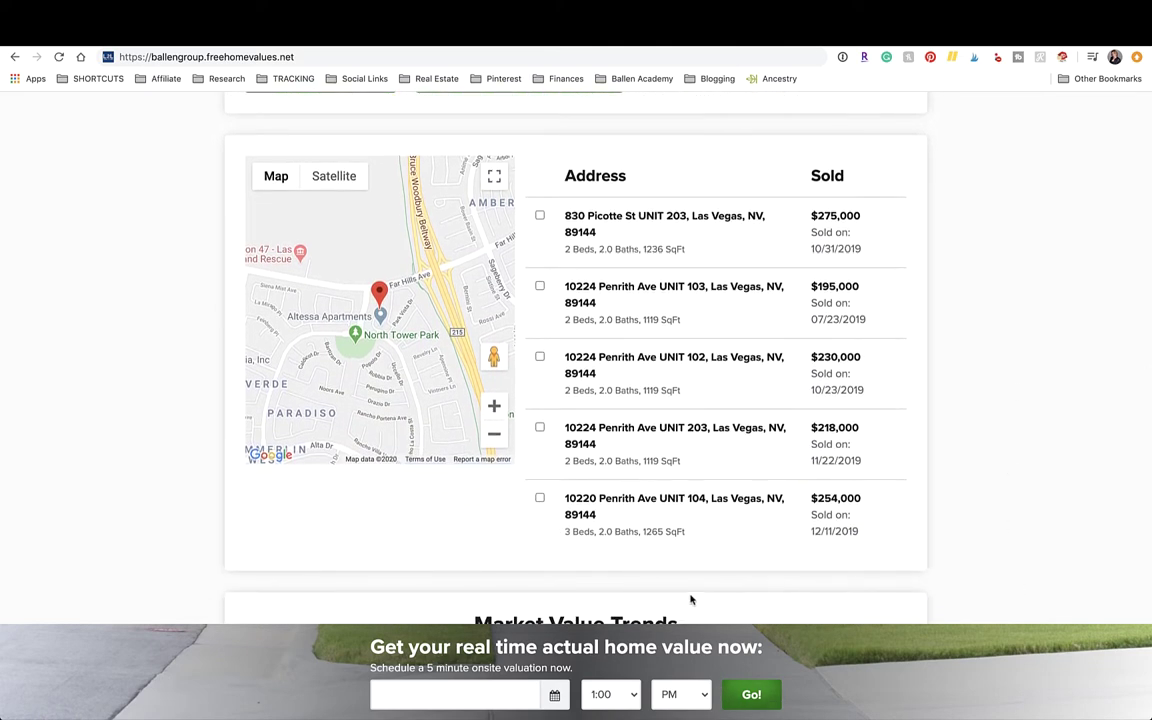
pyautogui.scroll(-1, 690, 599)
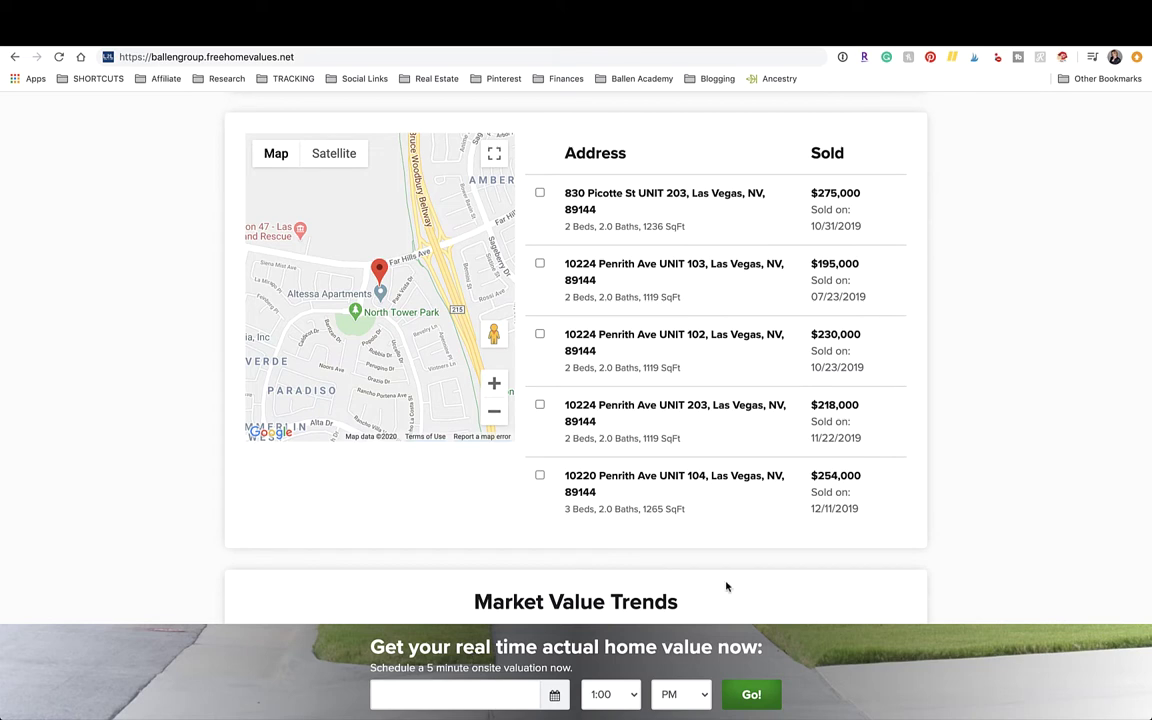
pyautogui.scroll(-2, 848, 390)
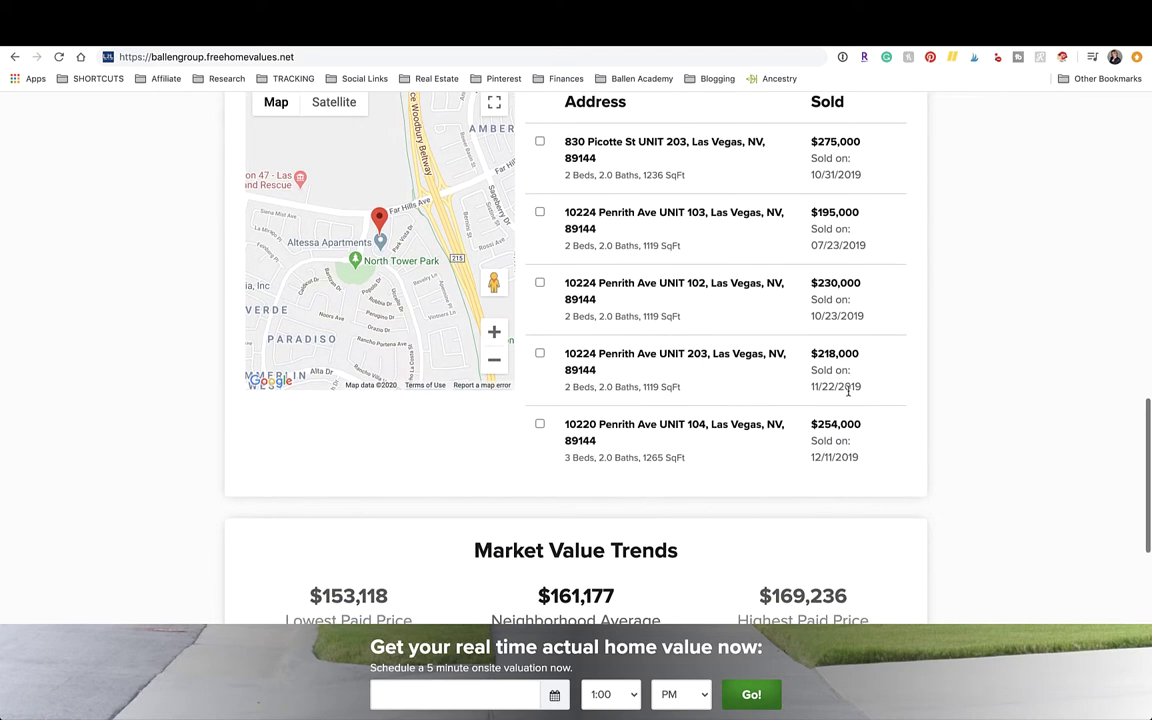
pyautogui.scroll(-6, 848, 392)
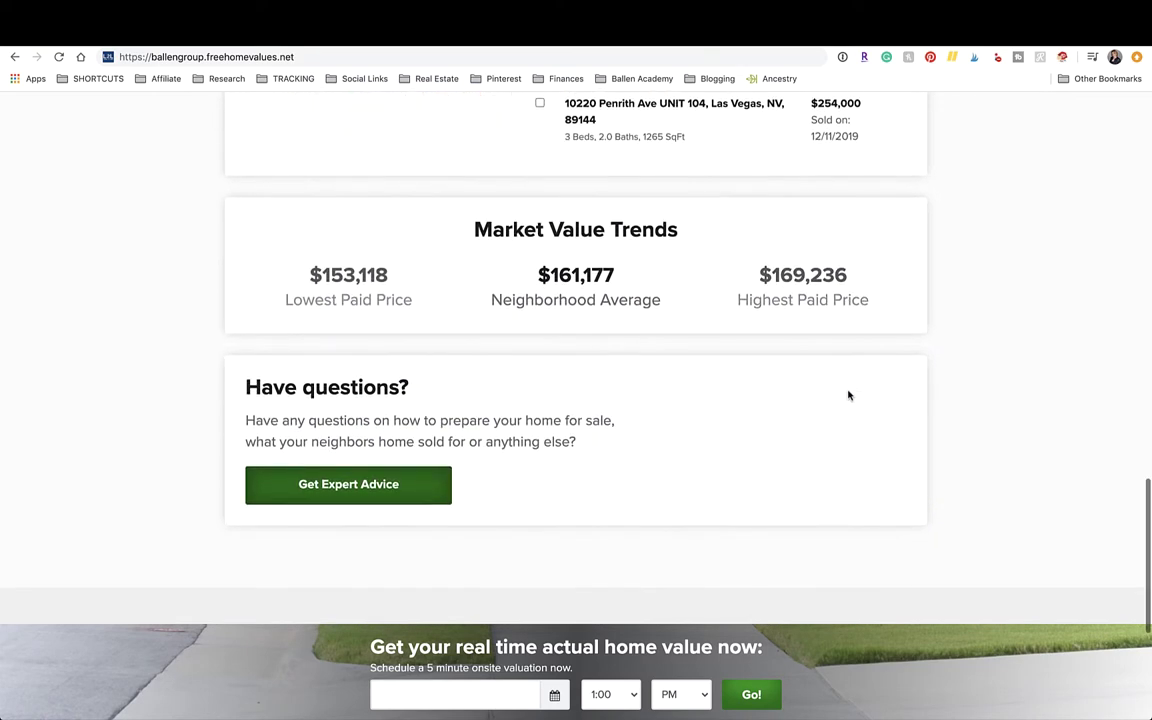
pyautogui.scroll(9, 848, 395)
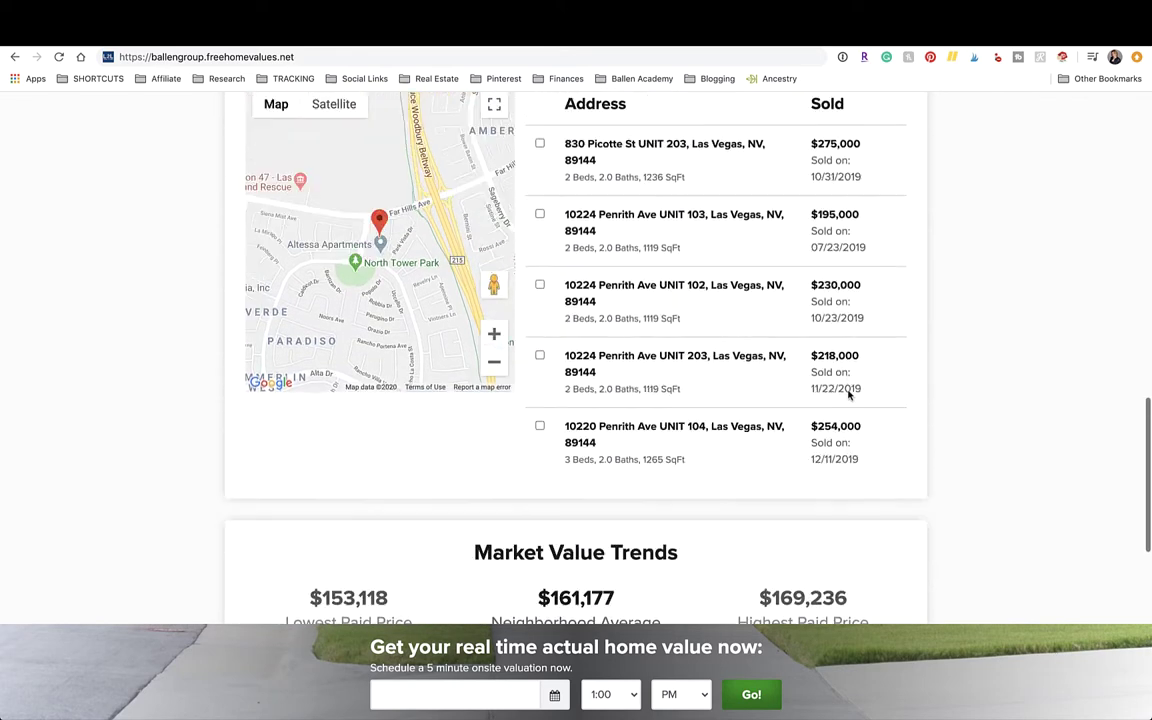
pyautogui.scroll(12, 848, 395)
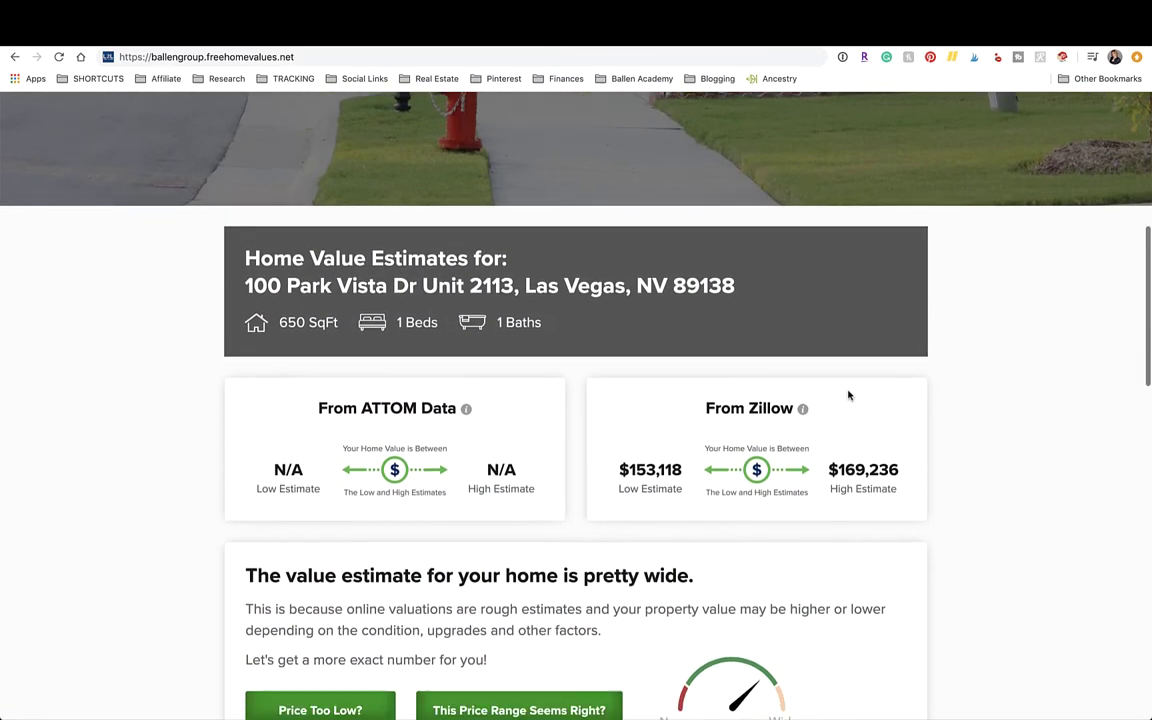
pyautogui.scroll(-3, 848, 395)
# Open the Property Valuation Request email in its own Mail window with enlarged text
pyautogui.moveTo(128, 690)
pyautogui.click(181, 690)
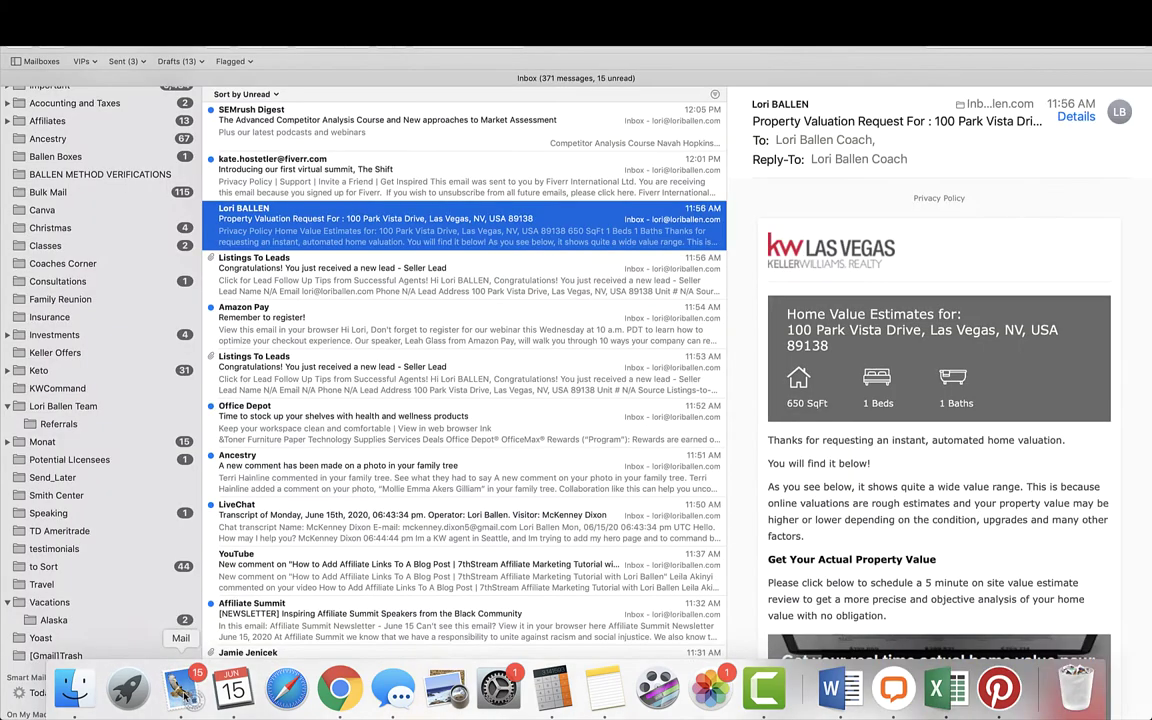
pyautogui.doubleClick(325, 234)
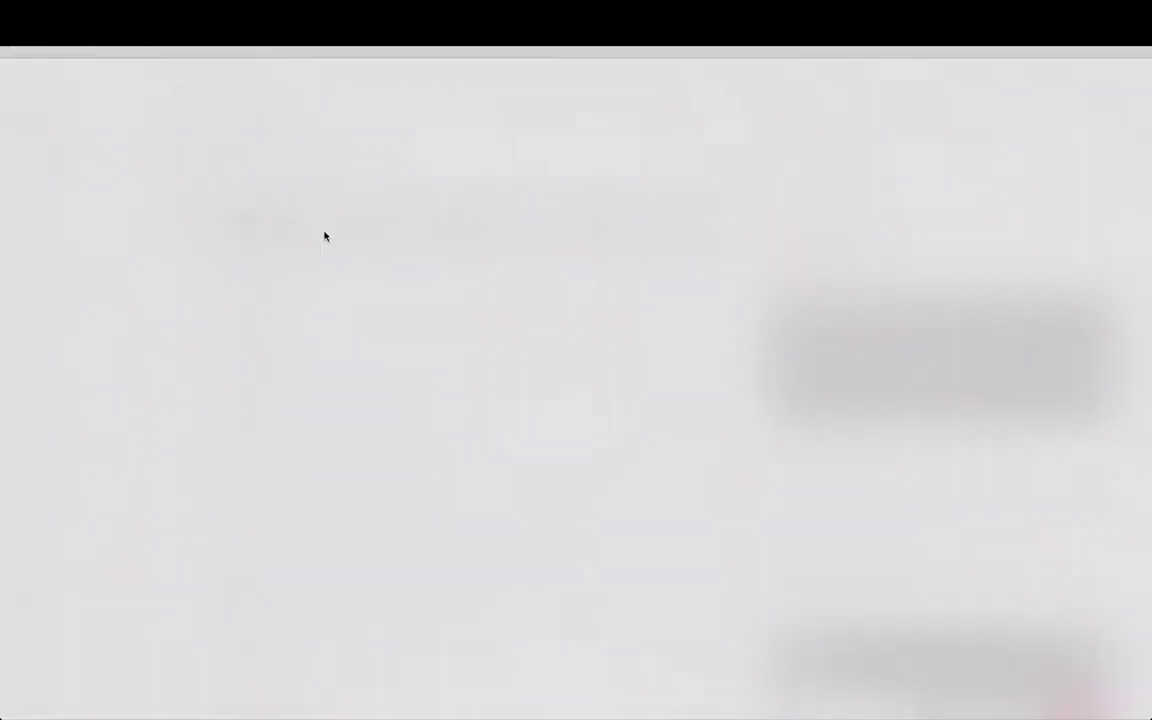
pyautogui.press('super+plus')
pyautogui.press('super+plus')
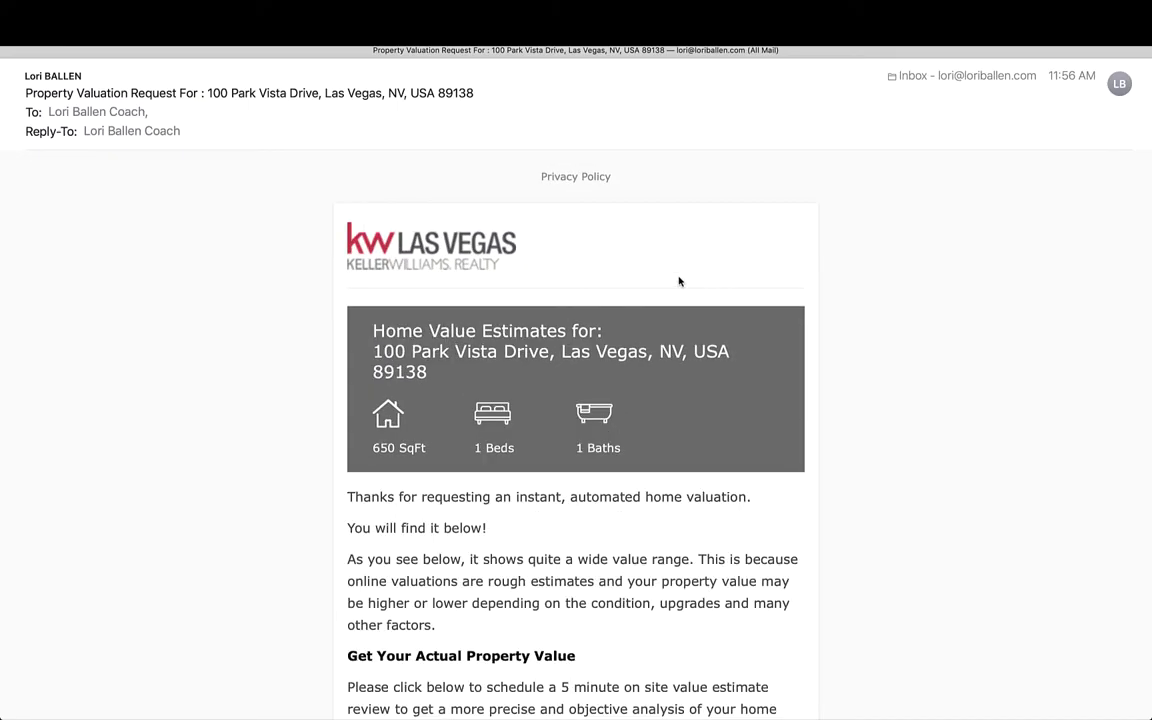
# Scroll through the email's home value estimates and nearby sales
pyautogui.scroll(-3, 678, 280)
pyautogui.scroll(-3, 678, 280)
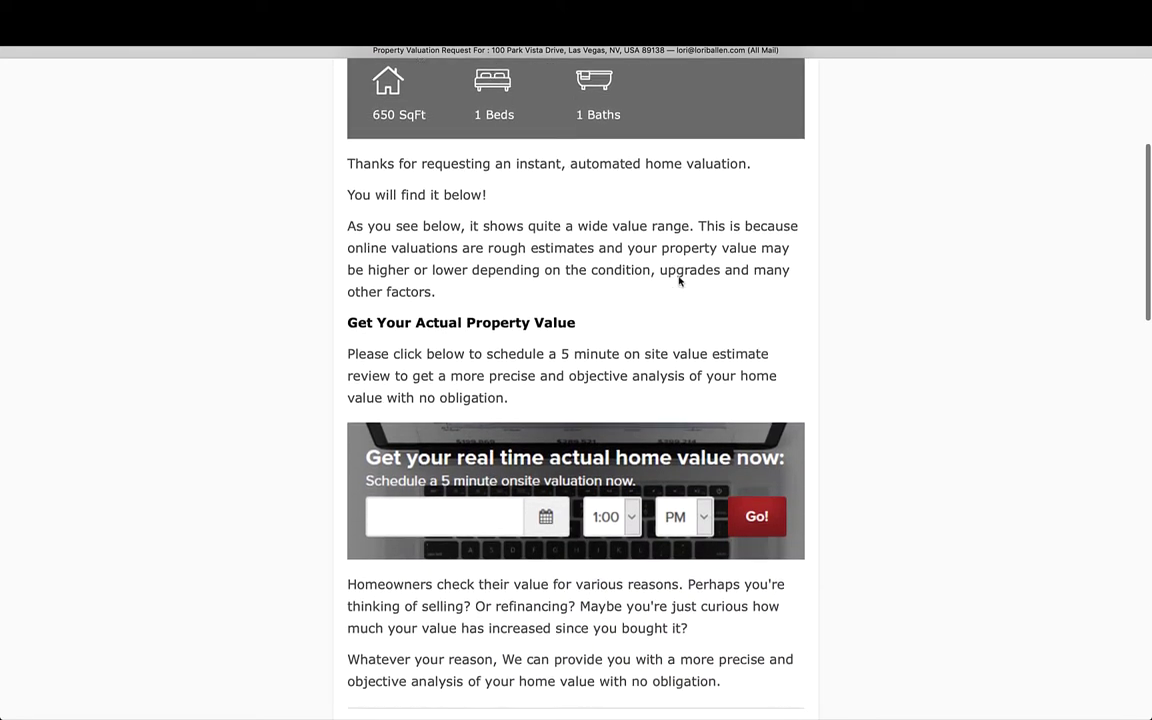
pyautogui.scroll(4, 678, 280)
pyautogui.scroll(-2, 678, 280)
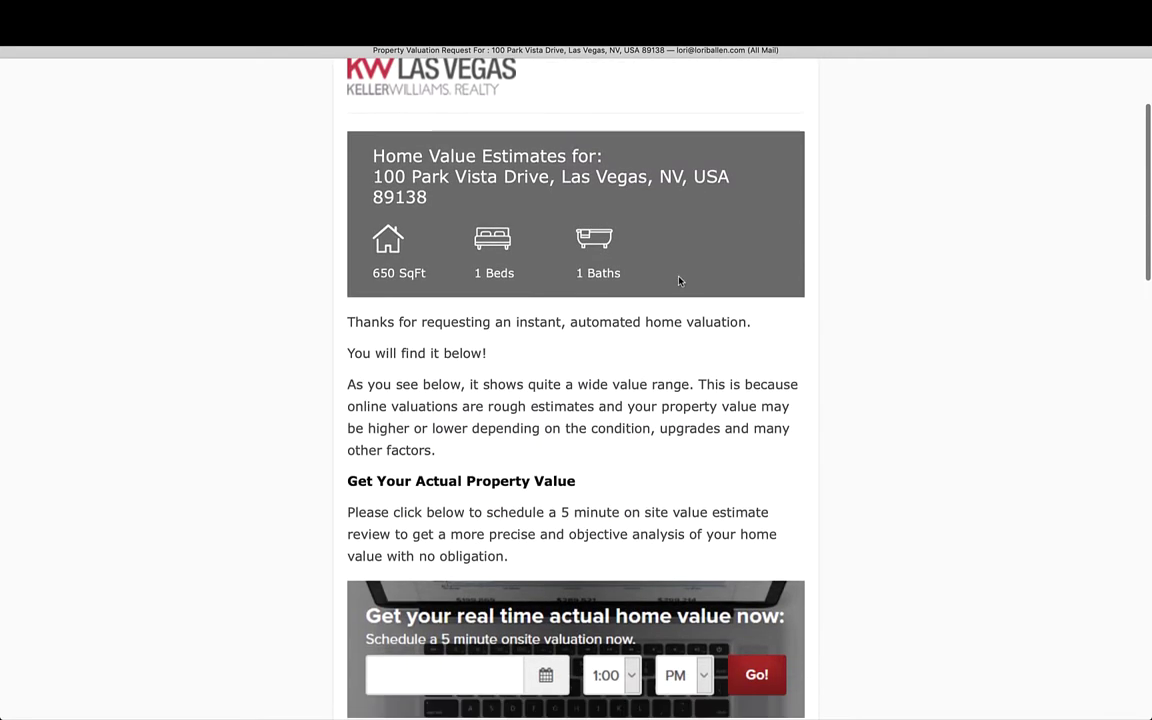
pyautogui.scroll(-2, 678, 280)
pyautogui.scroll(-10, 678, 280)
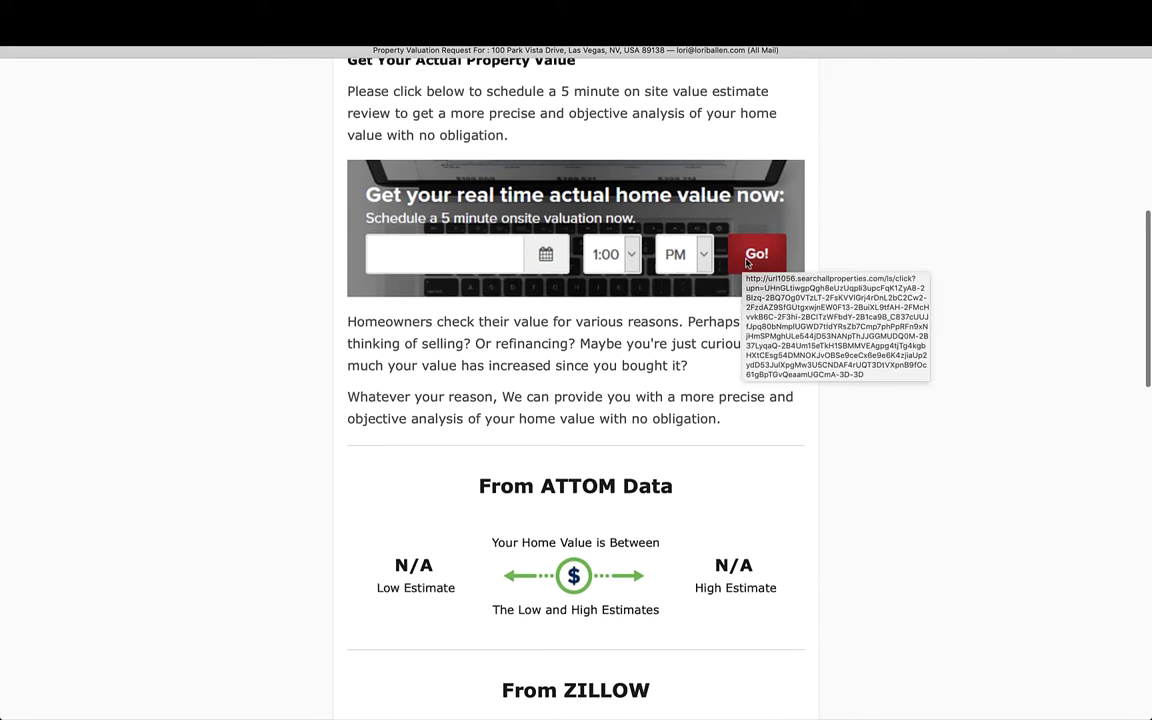
pyautogui.scroll(-2, 747, 262)
pyautogui.scroll(-11, 747, 262)
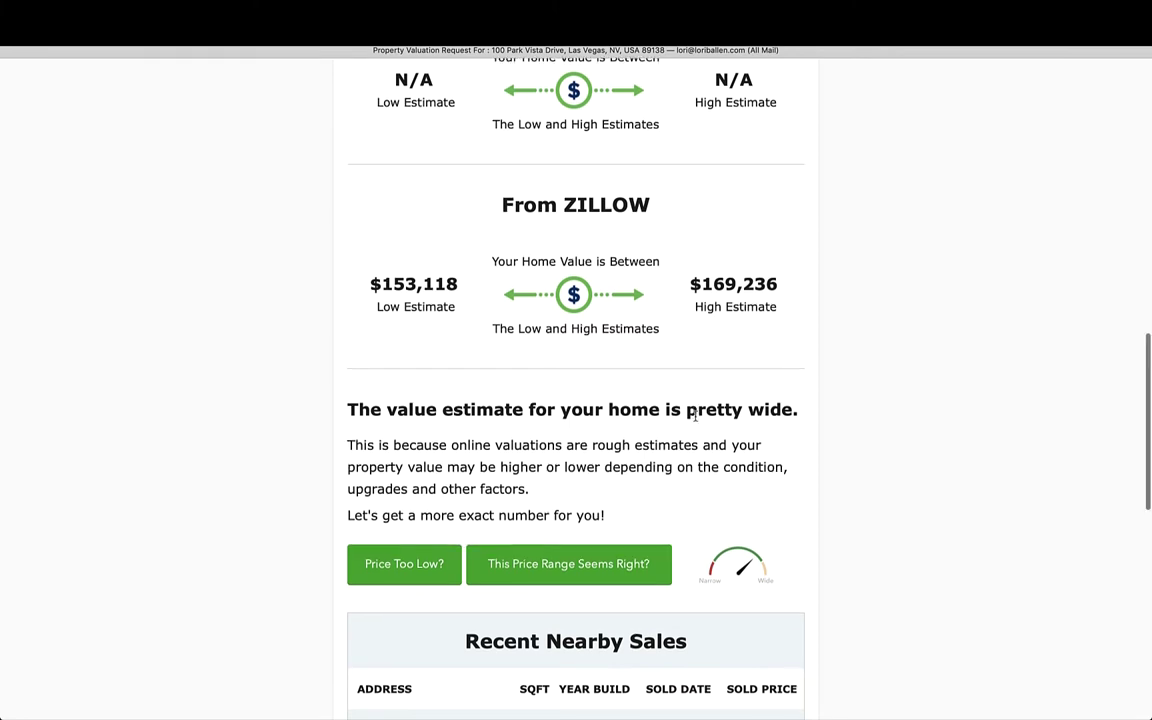
pyautogui.scroll(-20, 694, 418)
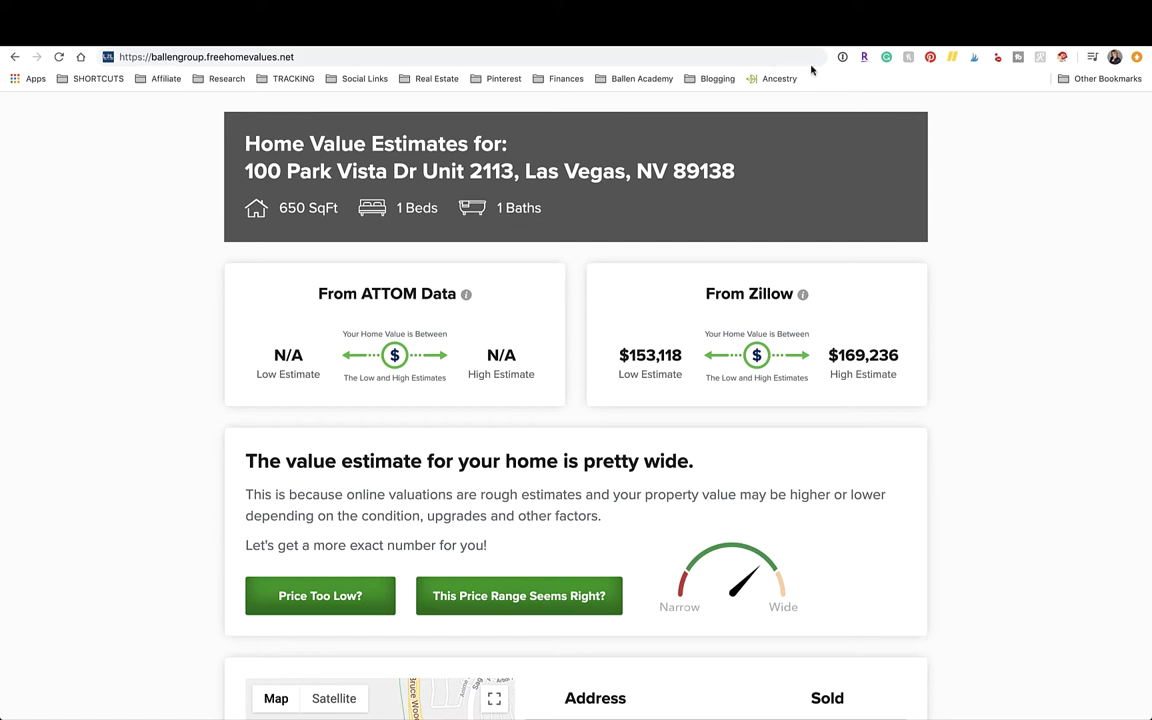
# Scroll over the hero address form and Zillow estimates, then switch to the Summerlin editor tab
pyautogui.scroll(3, 764, 116)
pyautogui.scroll(5, 764, 118)
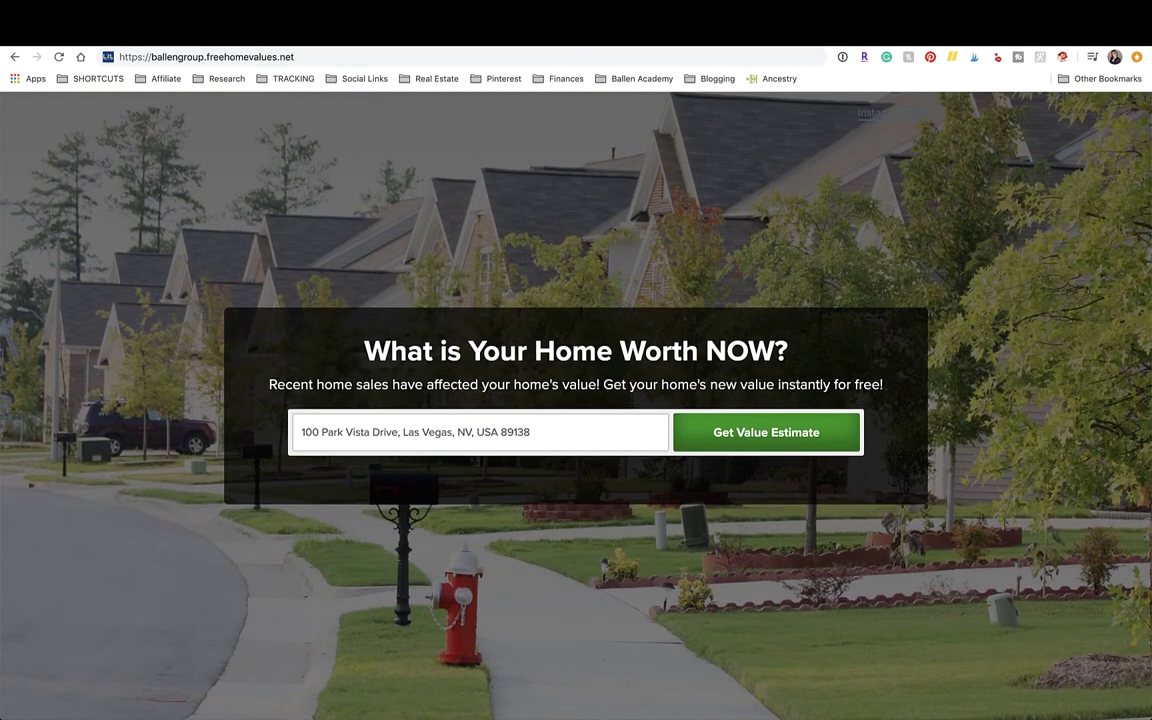
pyautogui.scroll(-4, 631, 285)
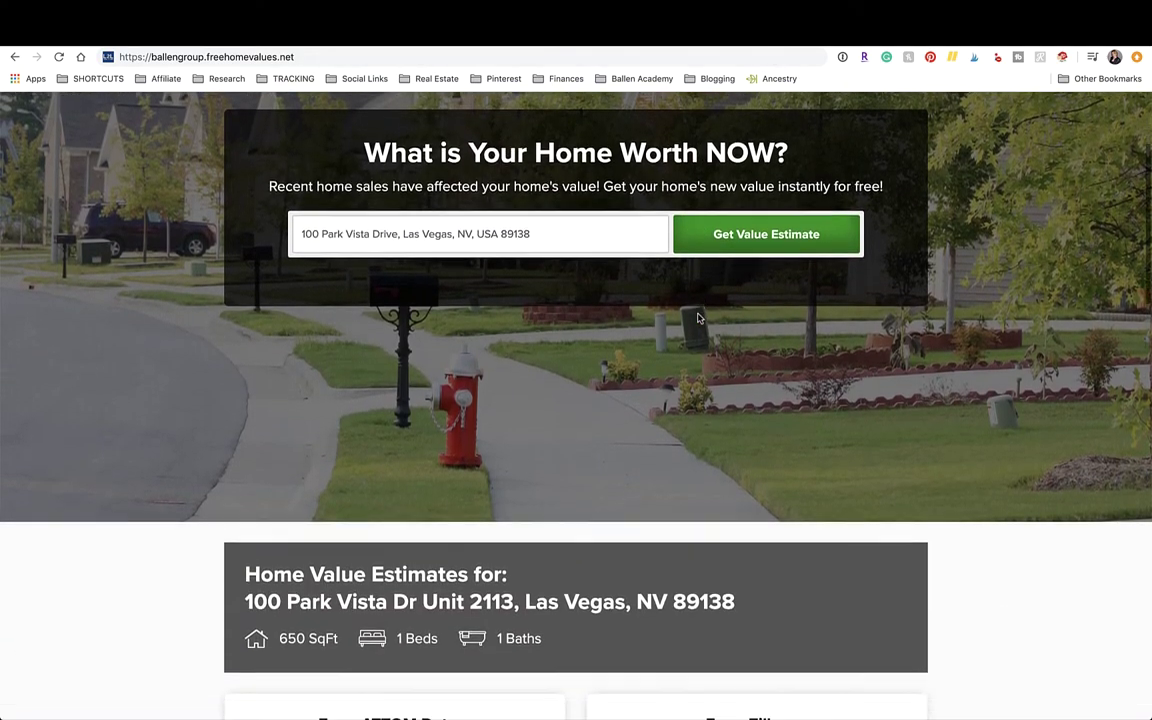
pyautogui.scroll(-8, 699, 318)
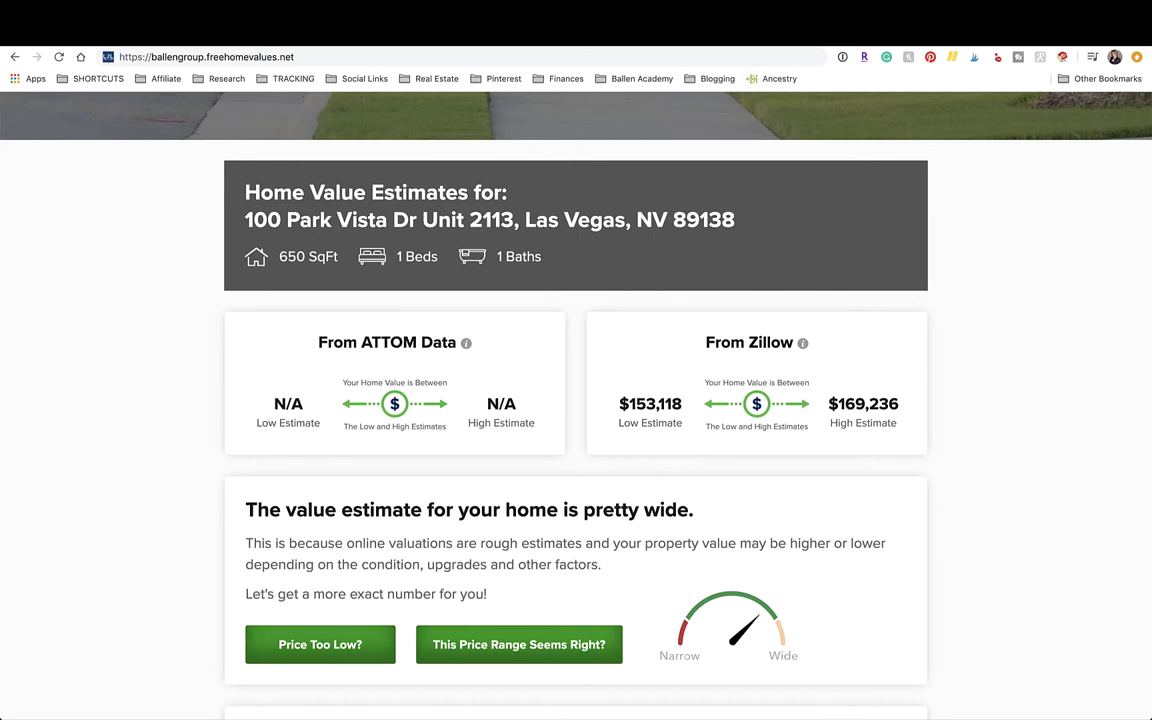
pyautogui.hotkey('ctrl', 'Tab')
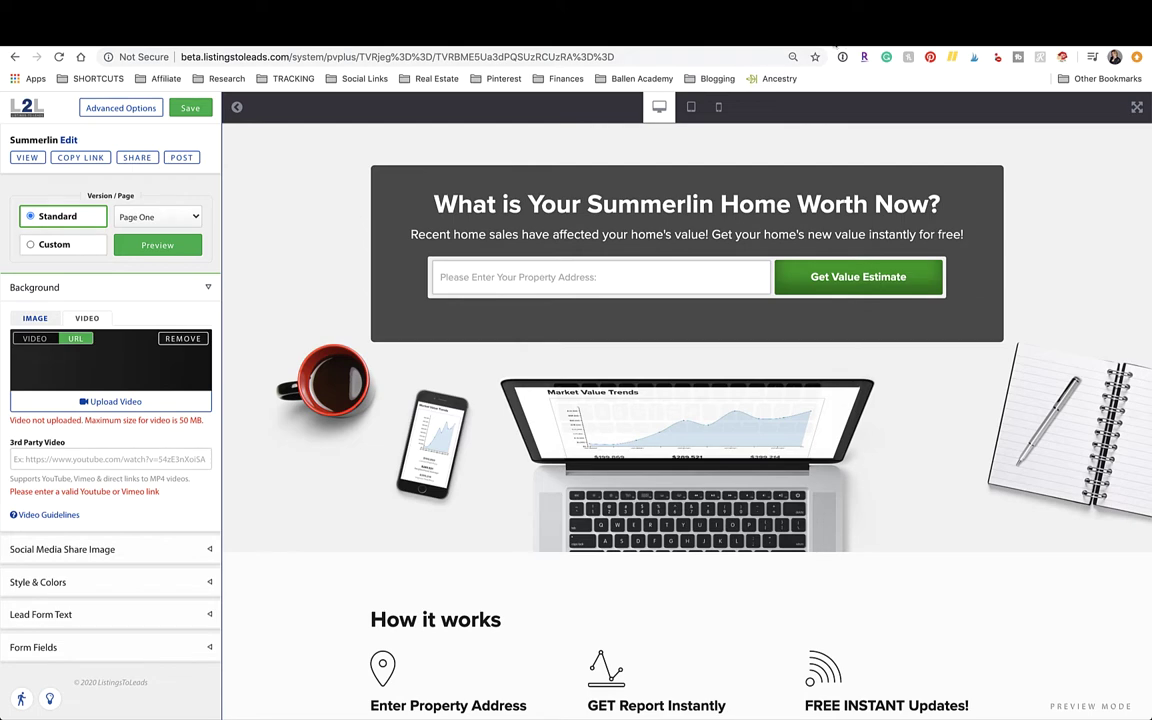
# Switch to the Landing Pages list and expand the Type dropdown under Add New Landing Page
pyautogui.hotkey('ctrl', 'shift', 'Tab')
pyautogui.hotkey('ctrl', 'shift', 'Tab')
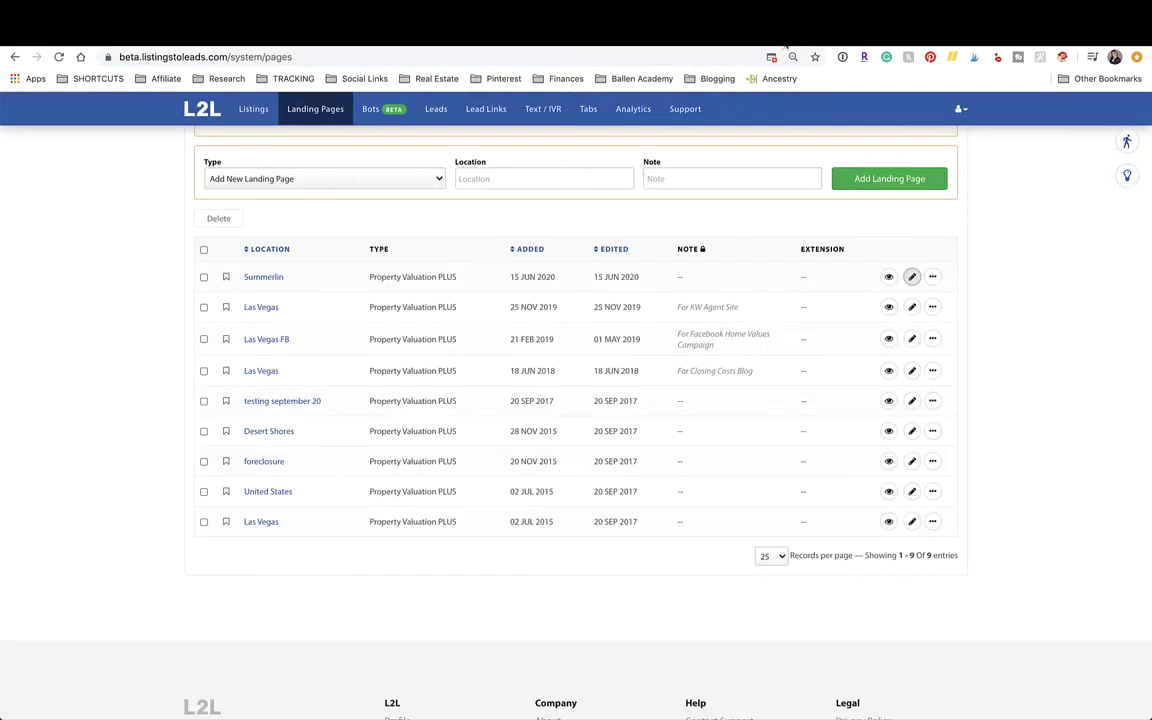
pyautogui.scroll(4, 298, 252)
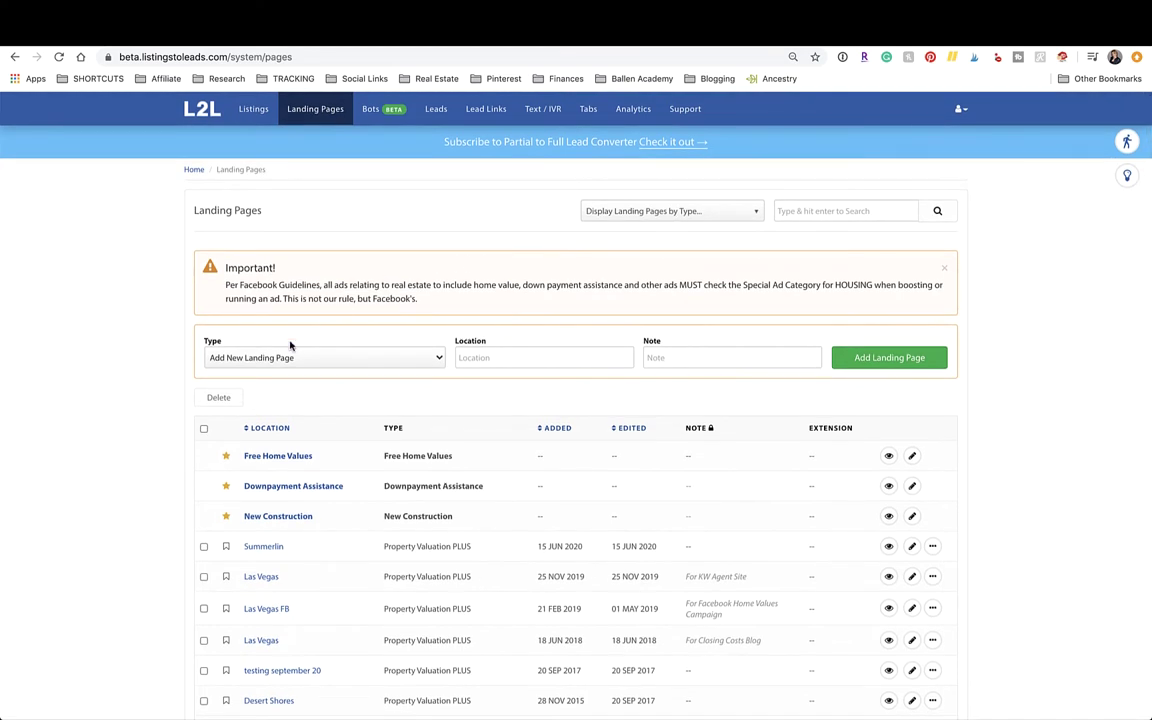
pyautogui.click(377, 364)
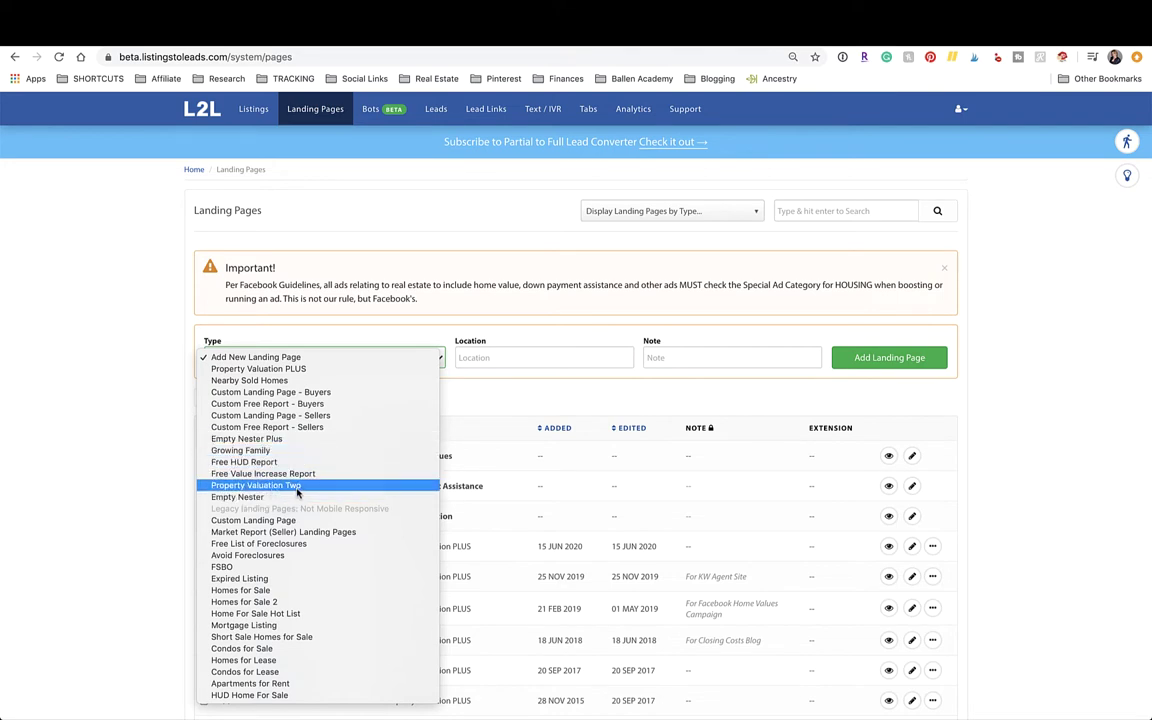
# Add a landing page of type Property Valuation Two with location 'Las Vegas Sample'
pyautogui.click(311, 486)
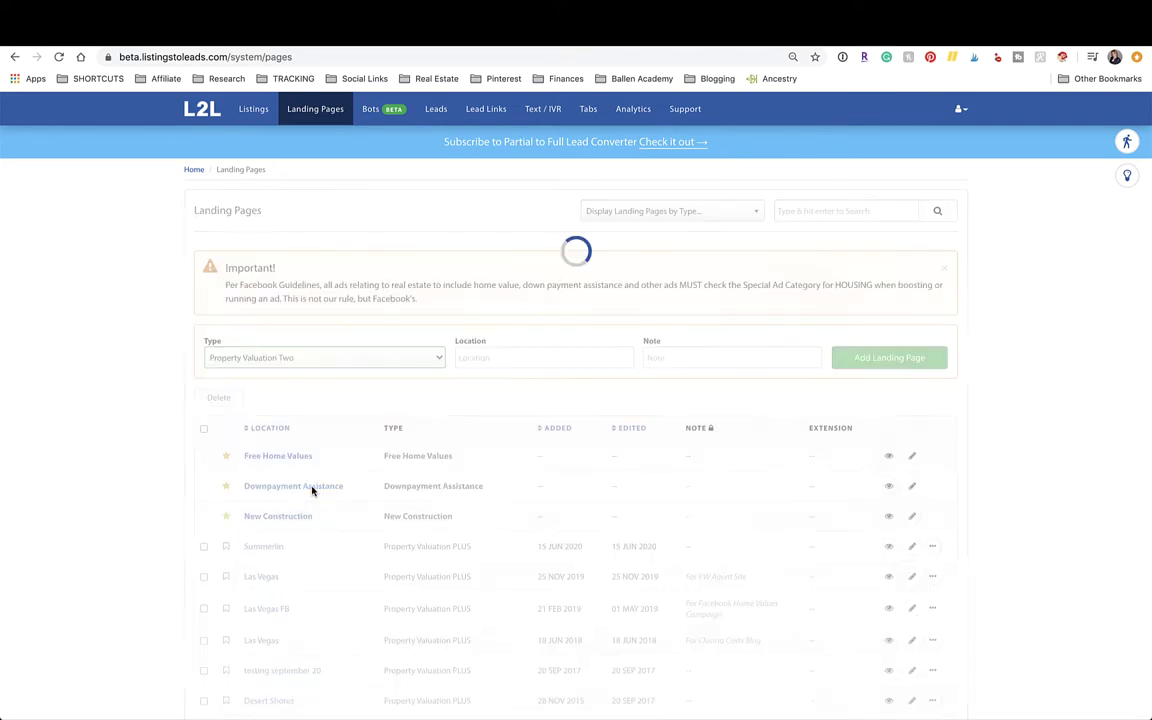
pyautogui.click(527, 348)
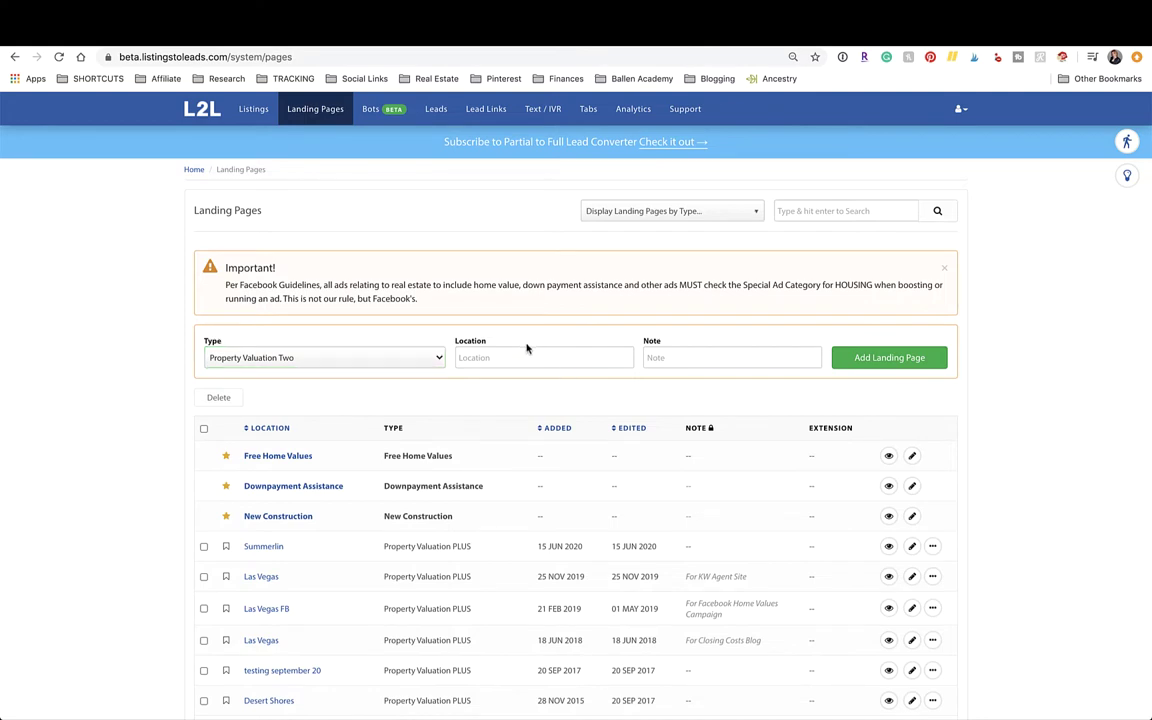
pyautogui.click(502, 367)
pyautogui.write('Las Vegas Sample')
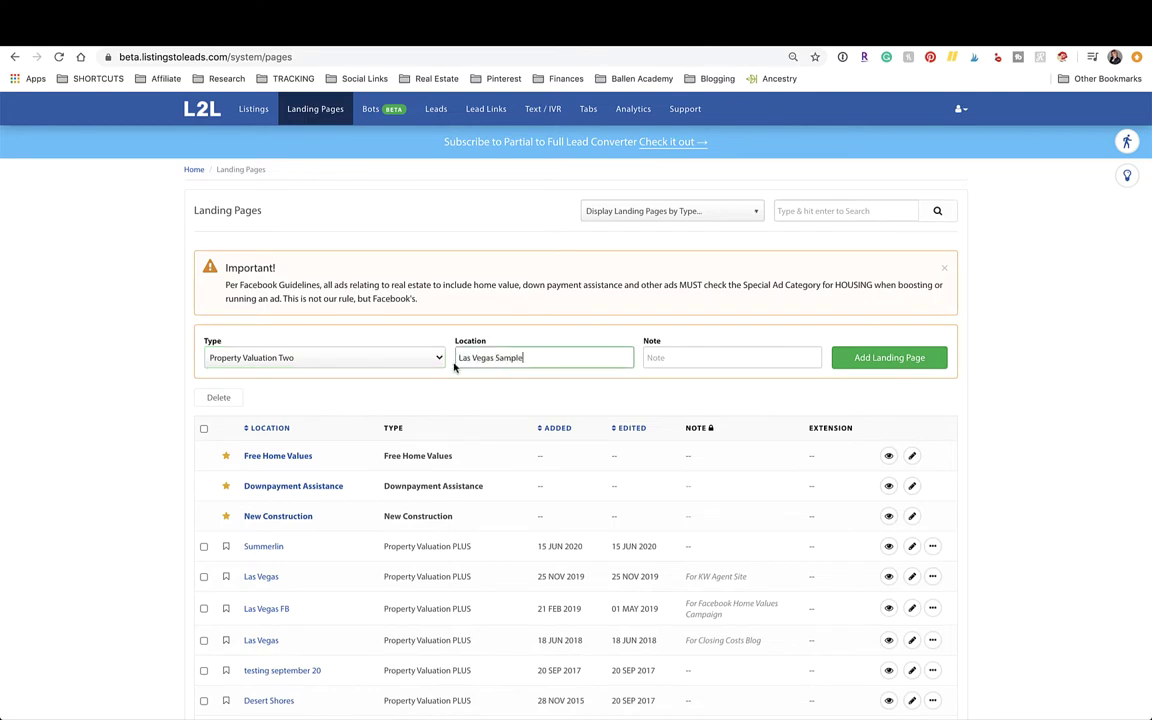
pyautogui.click(895, 358)
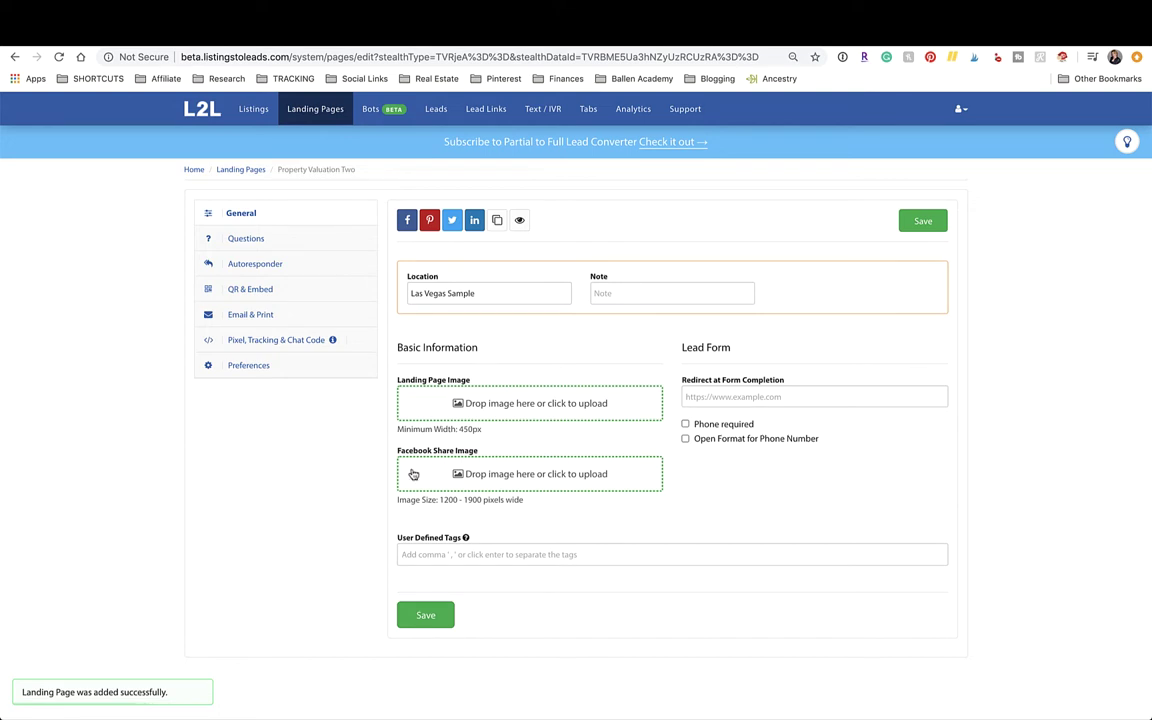
# Open the live Las Vegas Sample page at searchallproperties.com/propertyvaluationtwo from the page editor
pyautogui.click(520, 222)
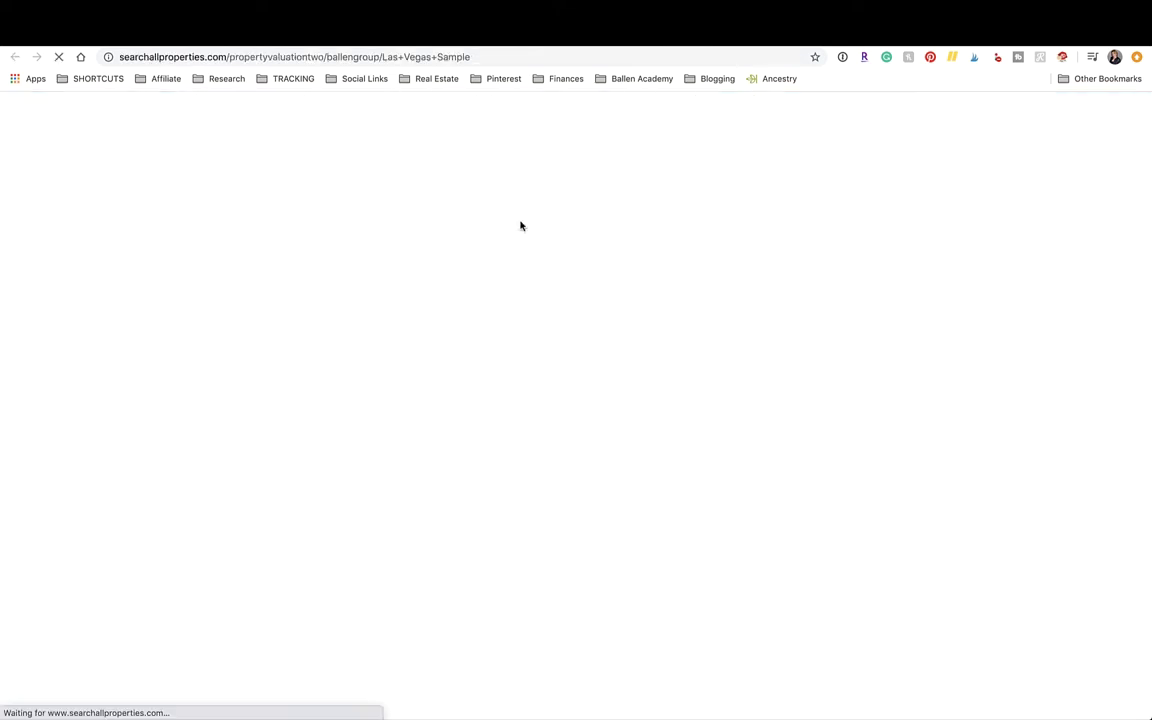
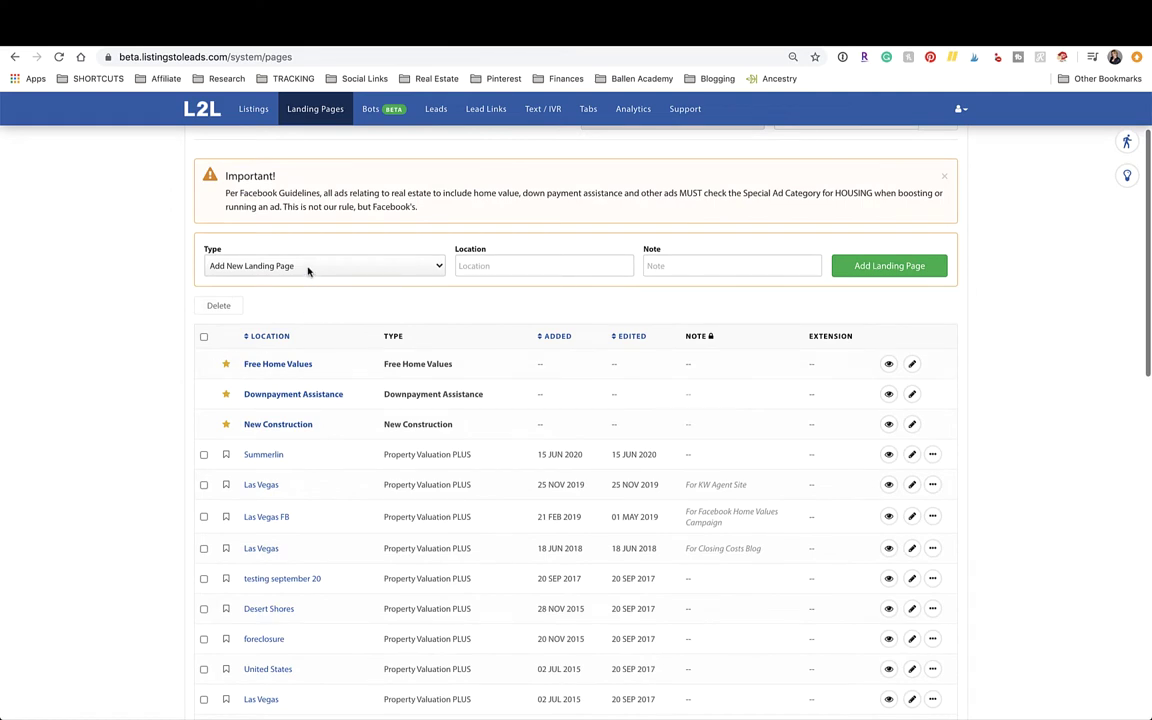
# Create a Property Valuation PLUS landing page with the location 'Las Vegas Sample'
pyautogui.click(306, 266)
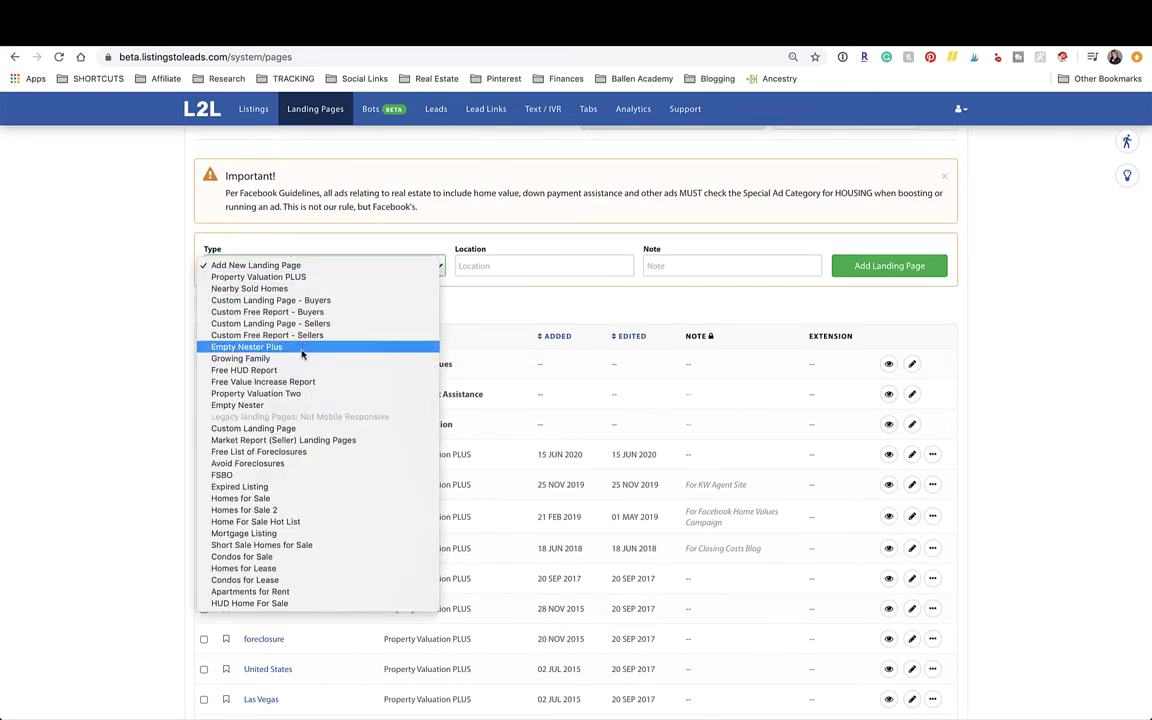
pyautogui.click(318, 280)
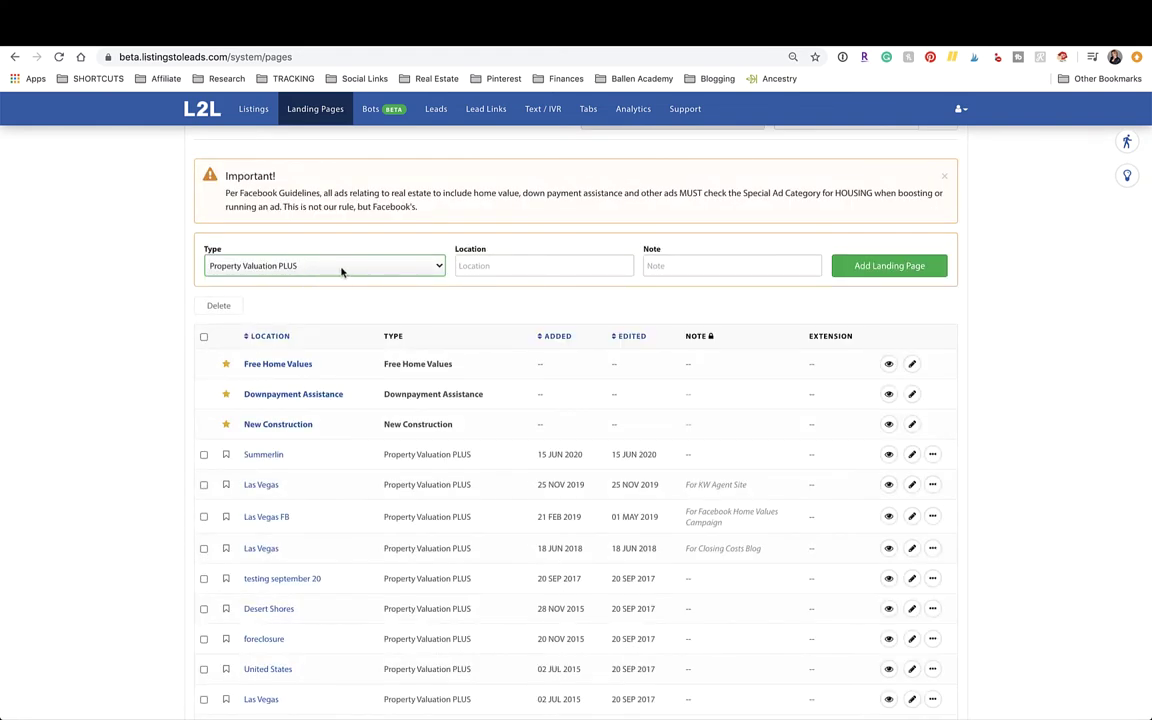
pyautogui.click(540, 264)
pyautogui.write('La')
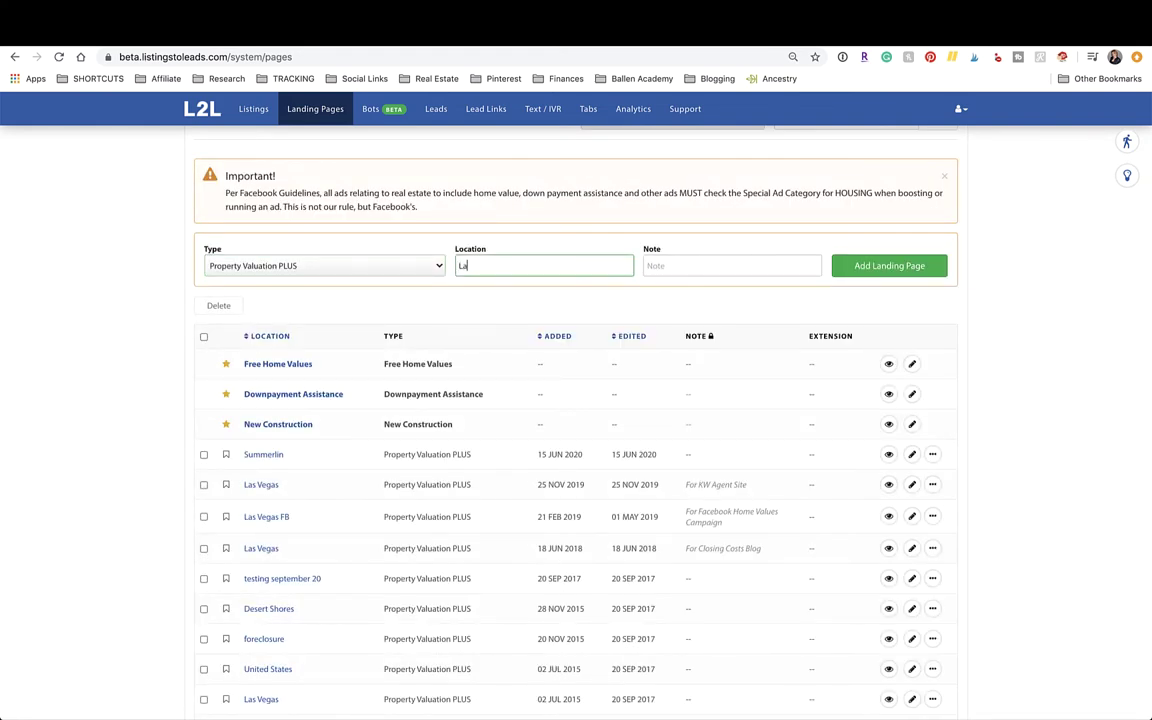
pyautogui.write('s Vegas Sample')
pyautogui.click(905, 274)
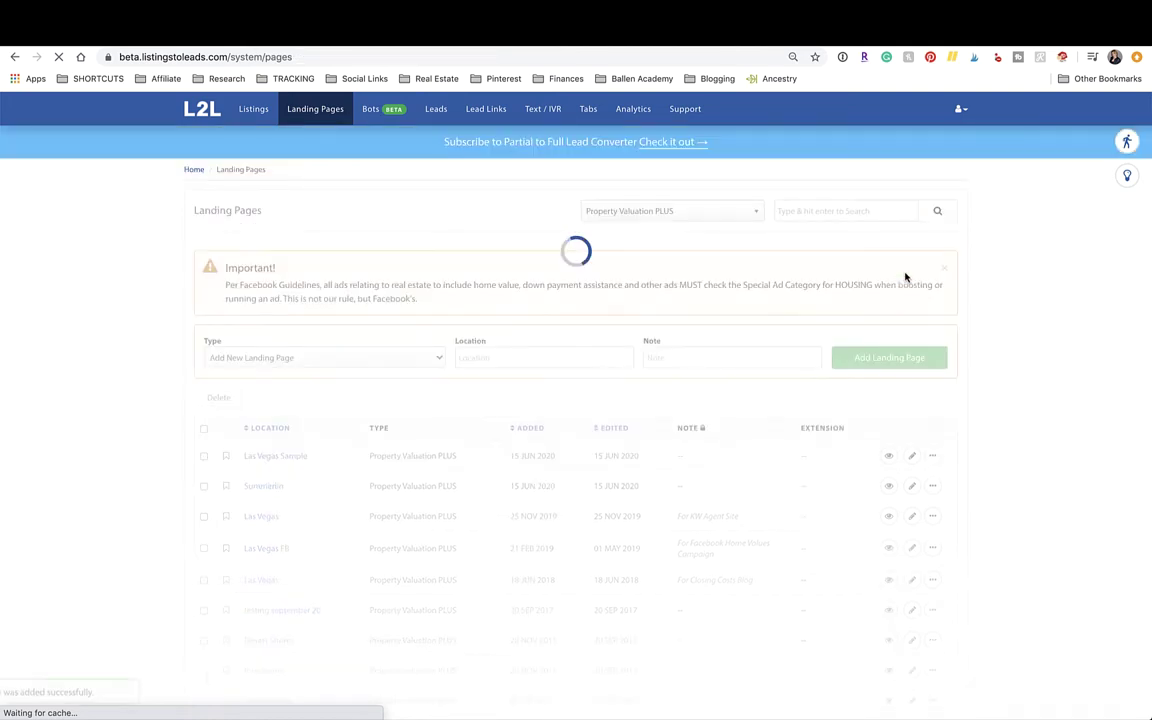
pyautogui.scroll(-1, 630, 402)
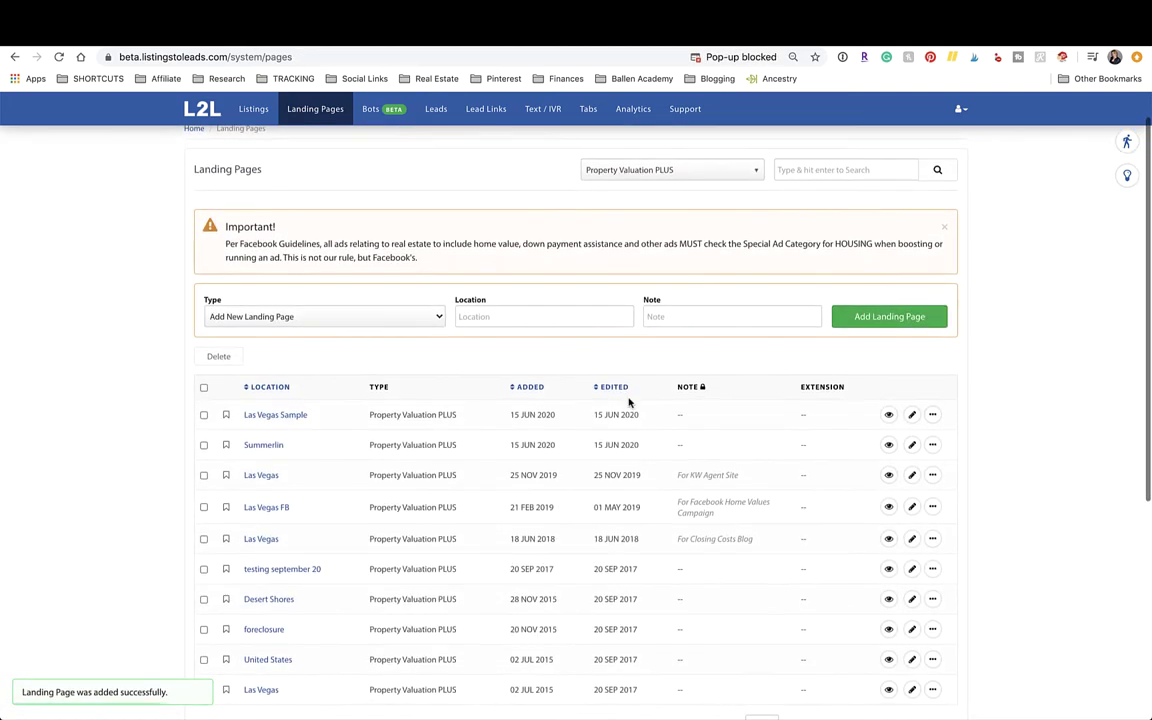
# Open the live Las Vegas Sample page and scroll through it
pyautogui.click(889, 414)
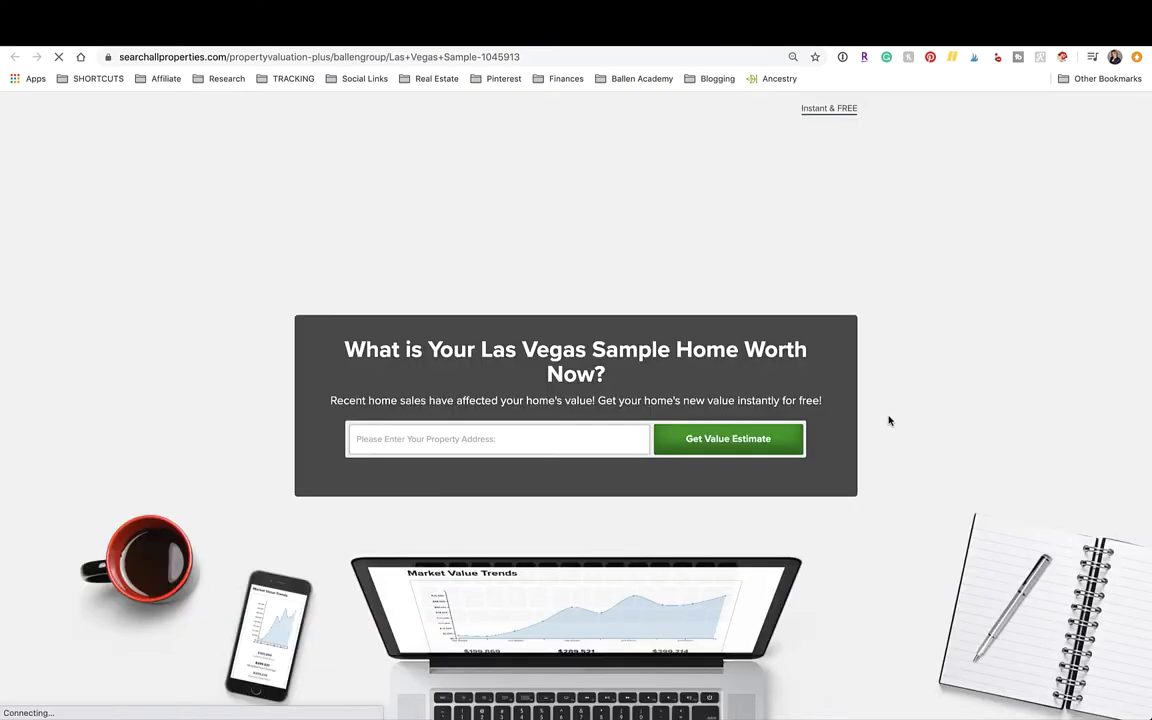
pyautogui.scroll(-3, 889, 420)
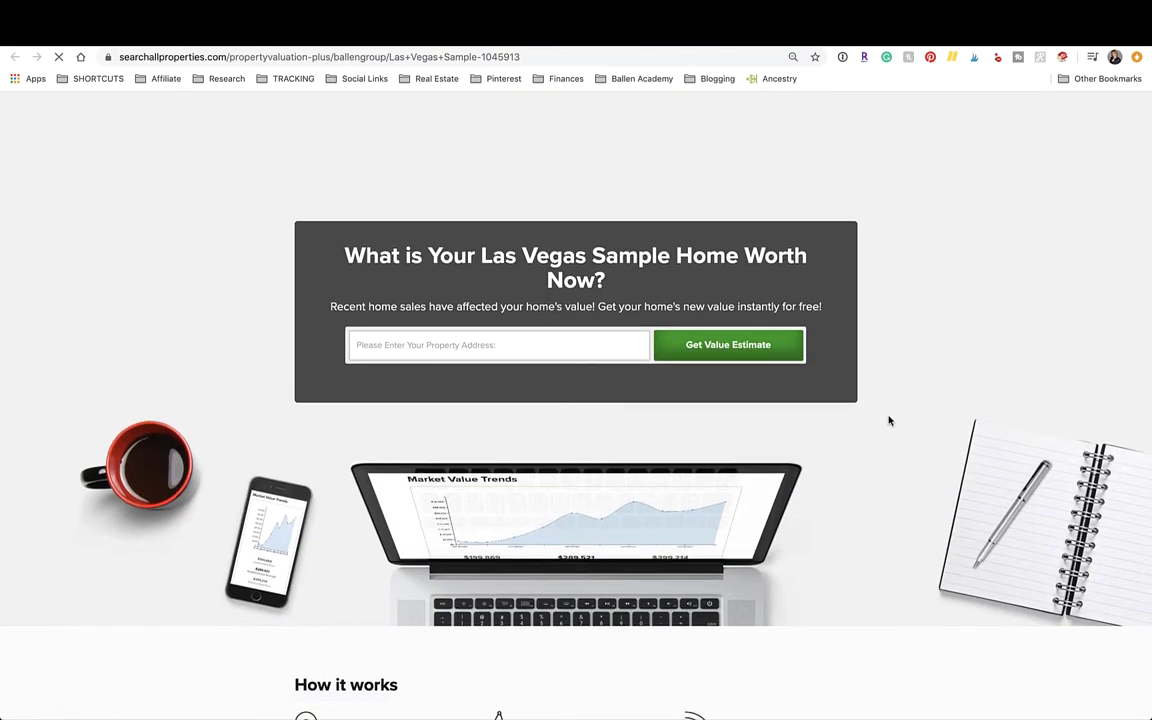
pyautogui.scroll(-6, 889, 420)
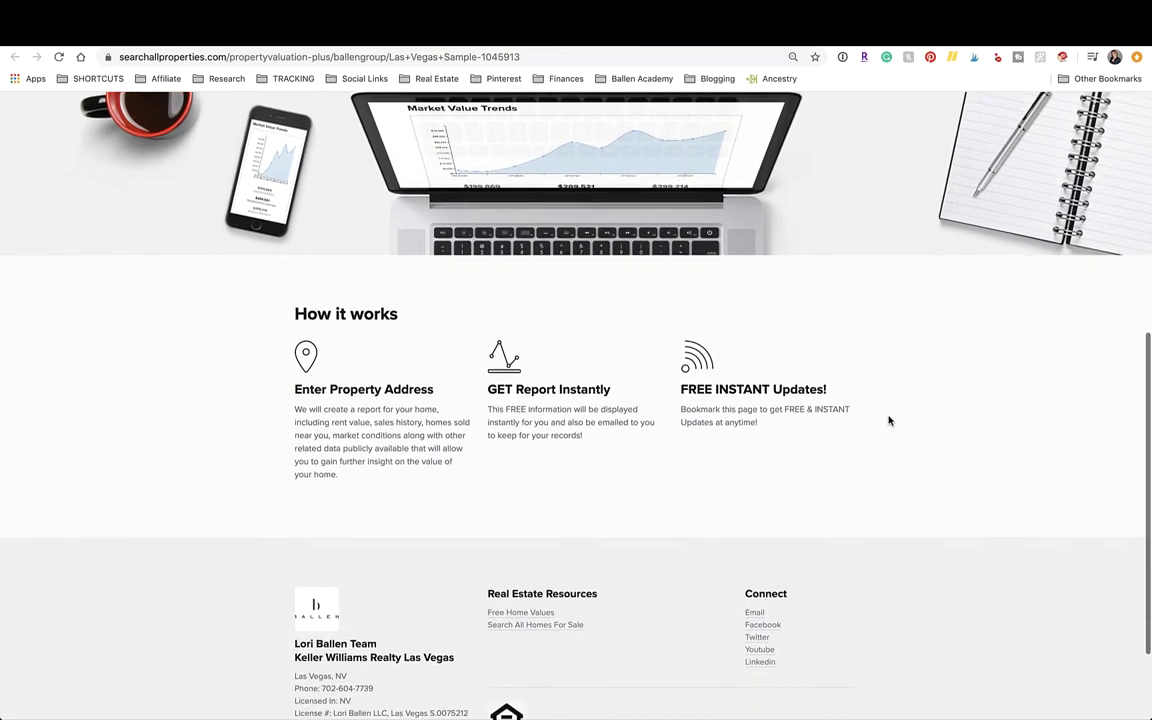
pyautogui.scroll(10, 889, 420)
pyautogui.scroll(-4, 740, 360)
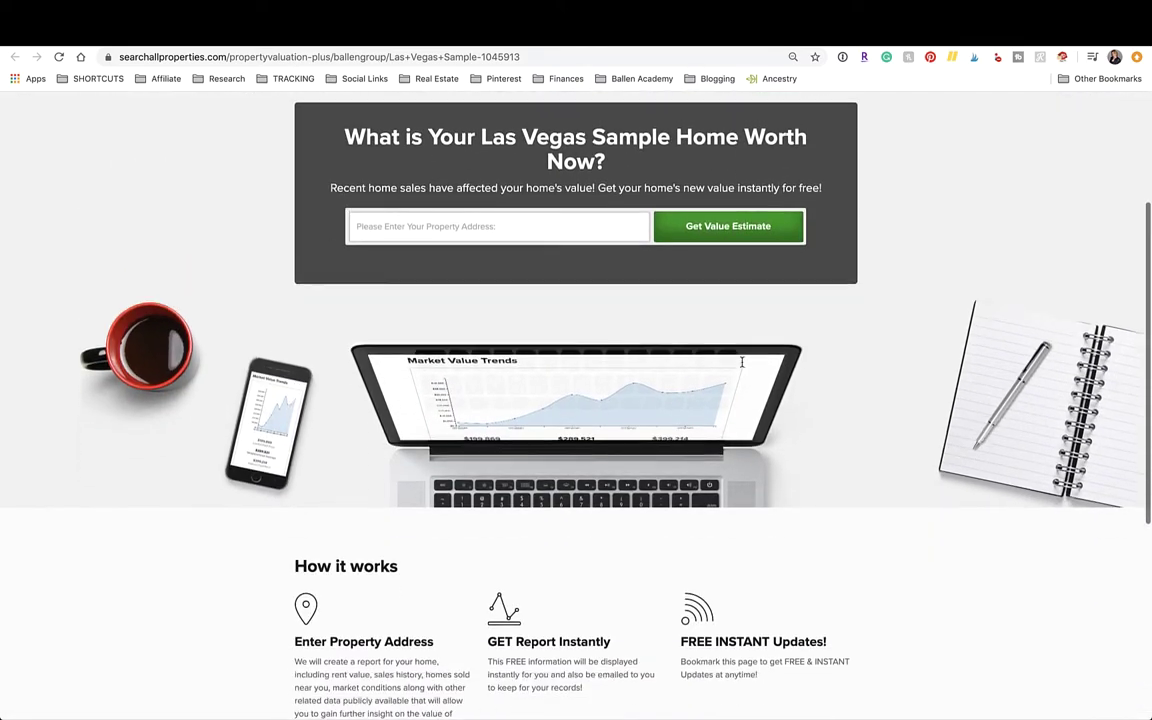
pyautogui.scroll(1, 951, 355)
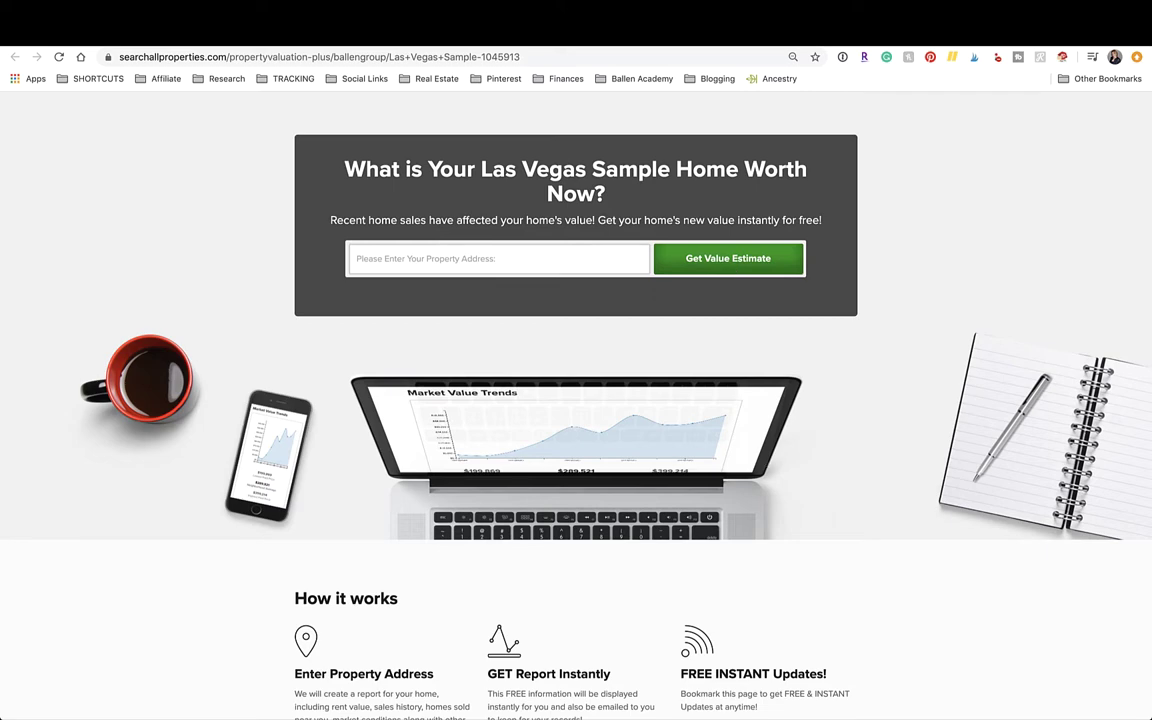
# Check the Summerlin editor and landing pages list, dismissing the page type list unchanged
pyautogui.hotkey('ctrl', 'Tab')
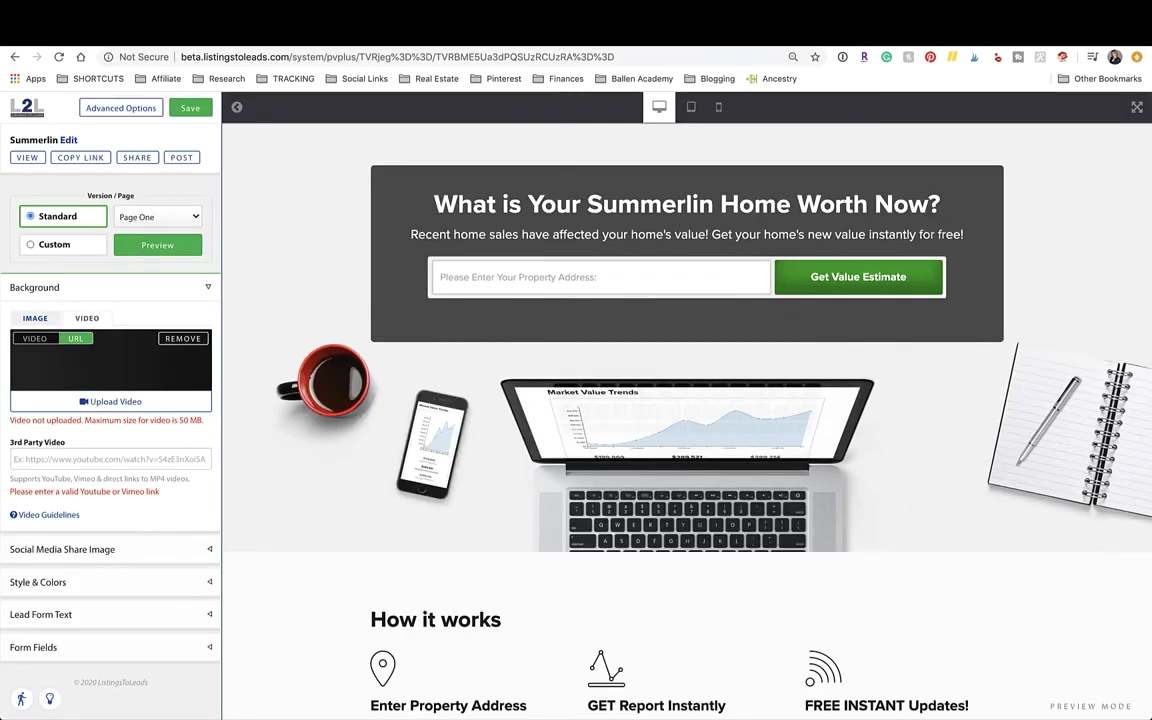
pyautogui.hotkey('ctrl', 'Tab')
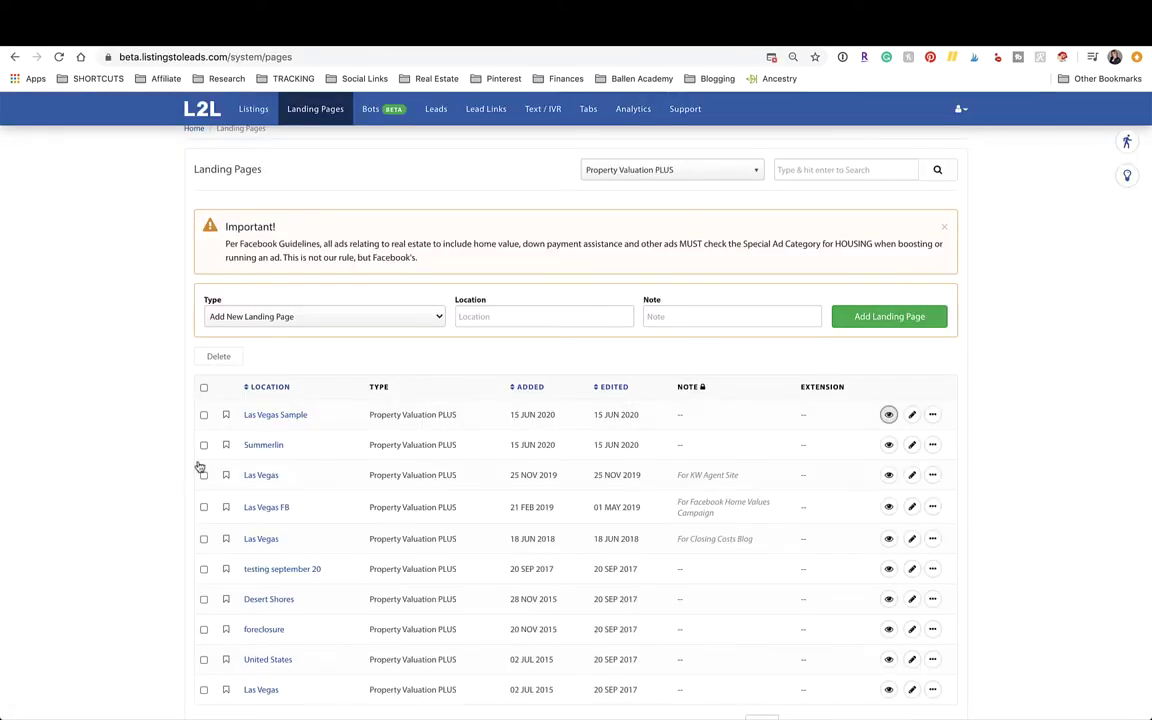
pyautogui.click(304, 316)
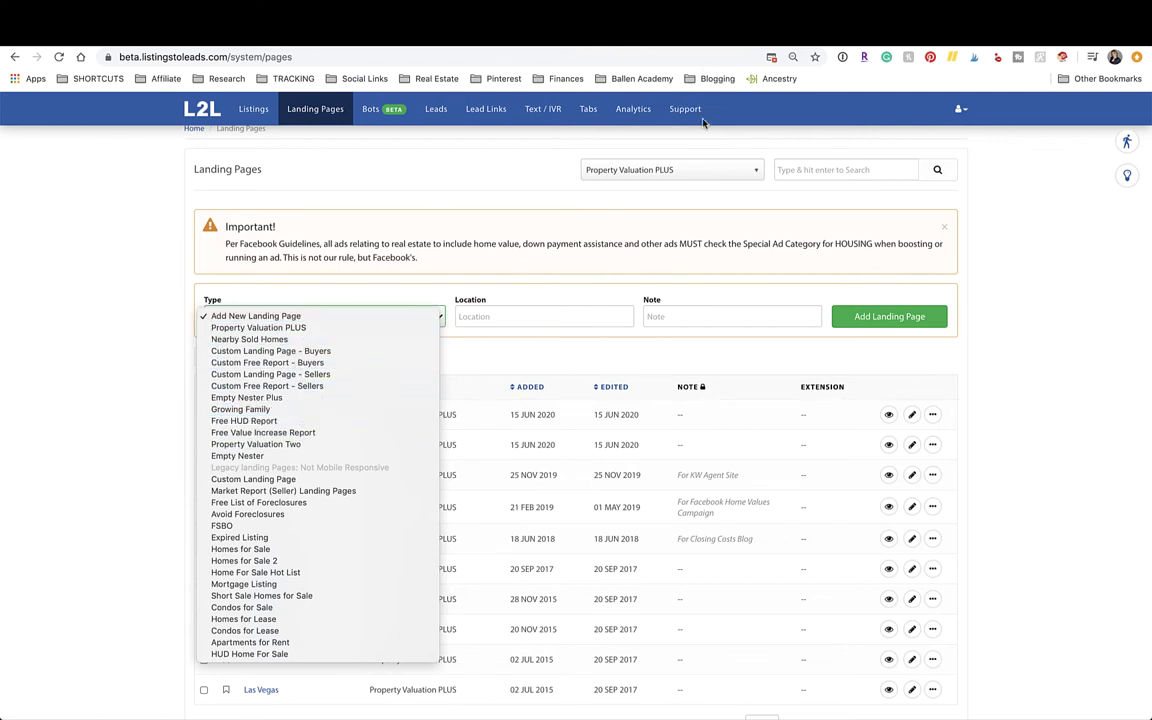
pyautogui.press('Escape')
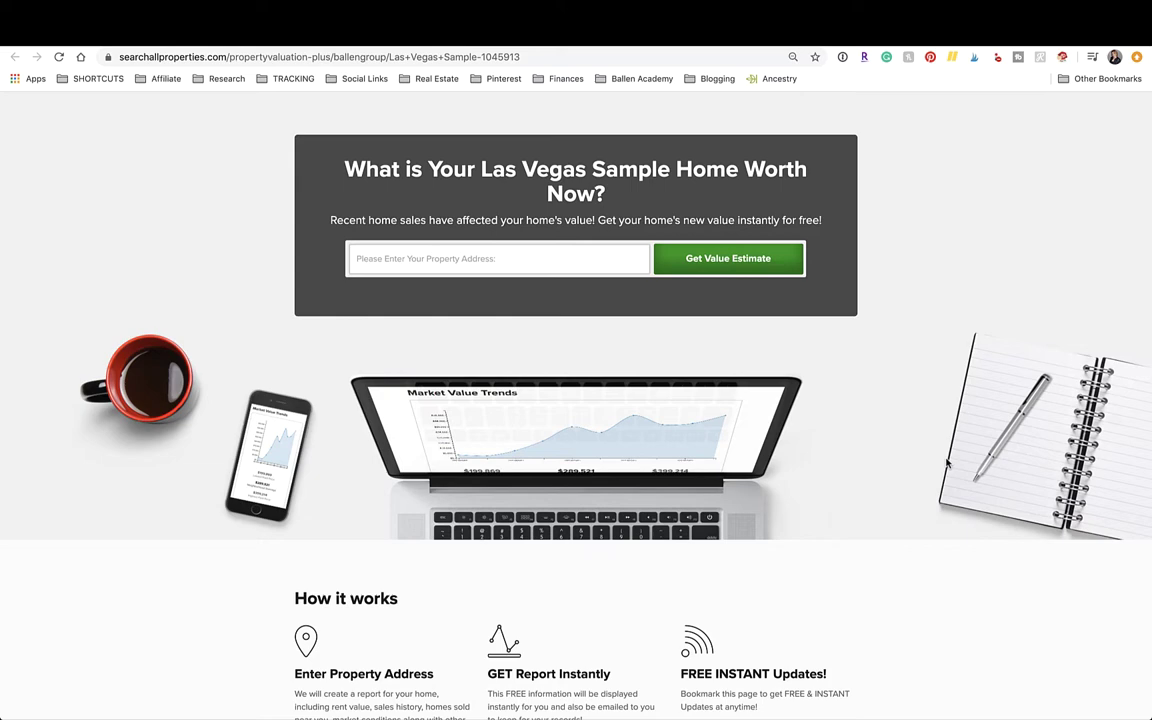
# Scroll the live page and select the Las+Vegas+Sample part of its web address
pyautogui.scroll(-5, 634, 411)
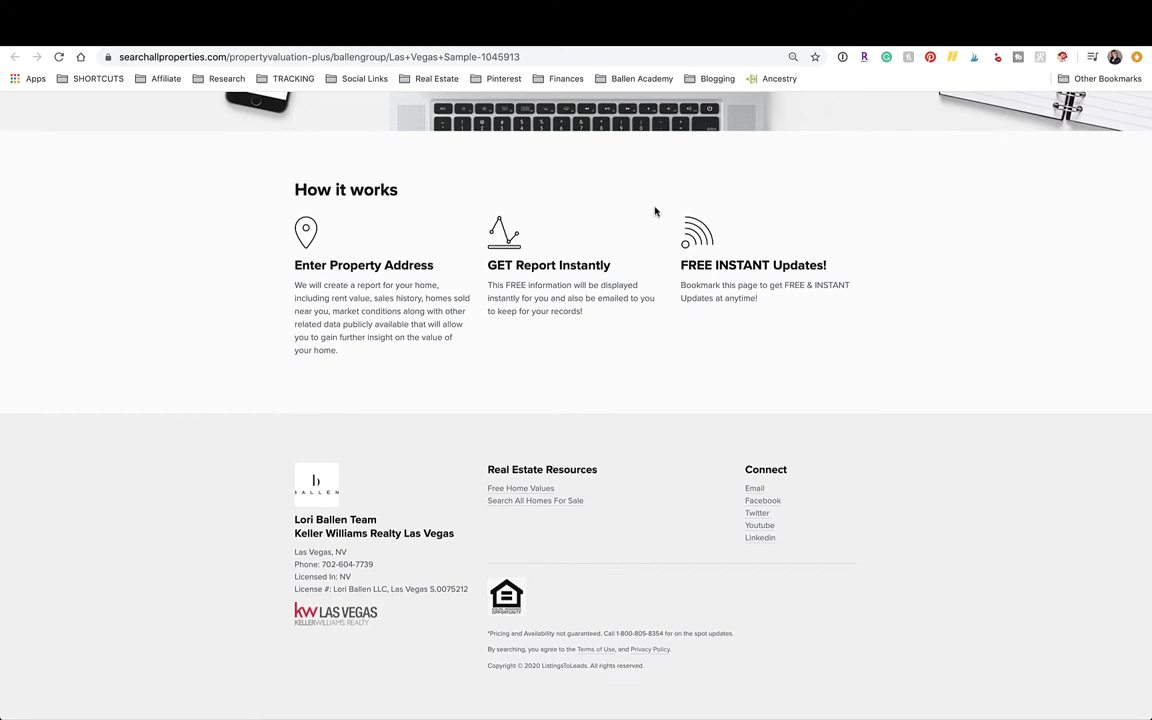
pyautogui.scroll(5, 655, 211)
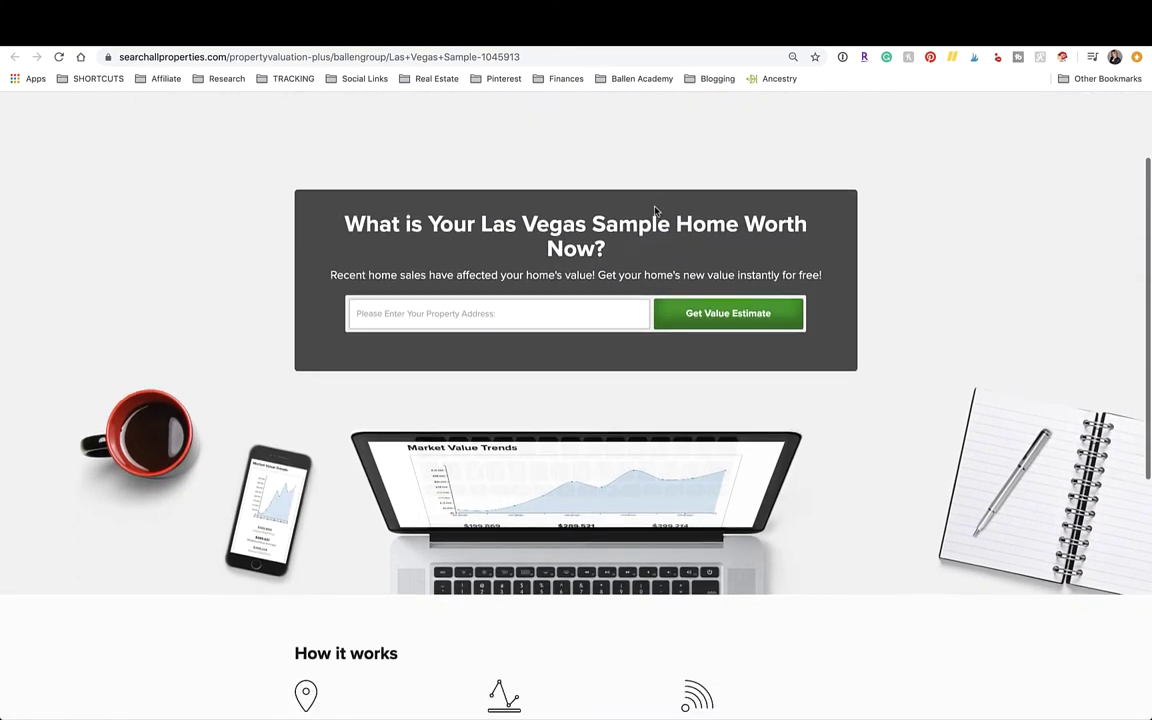
pyautogui.scroll(-1, 589, 184)
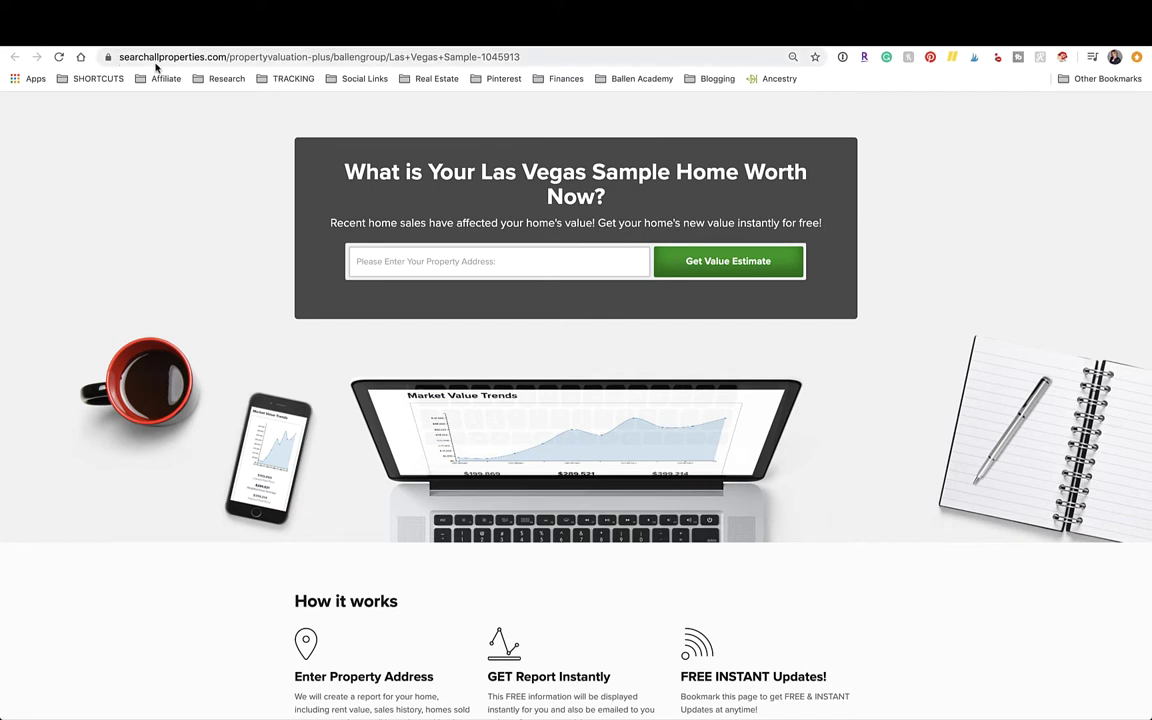
pyautogui.moveTo(117, 57); pyautogui.dragTo(560, 65)
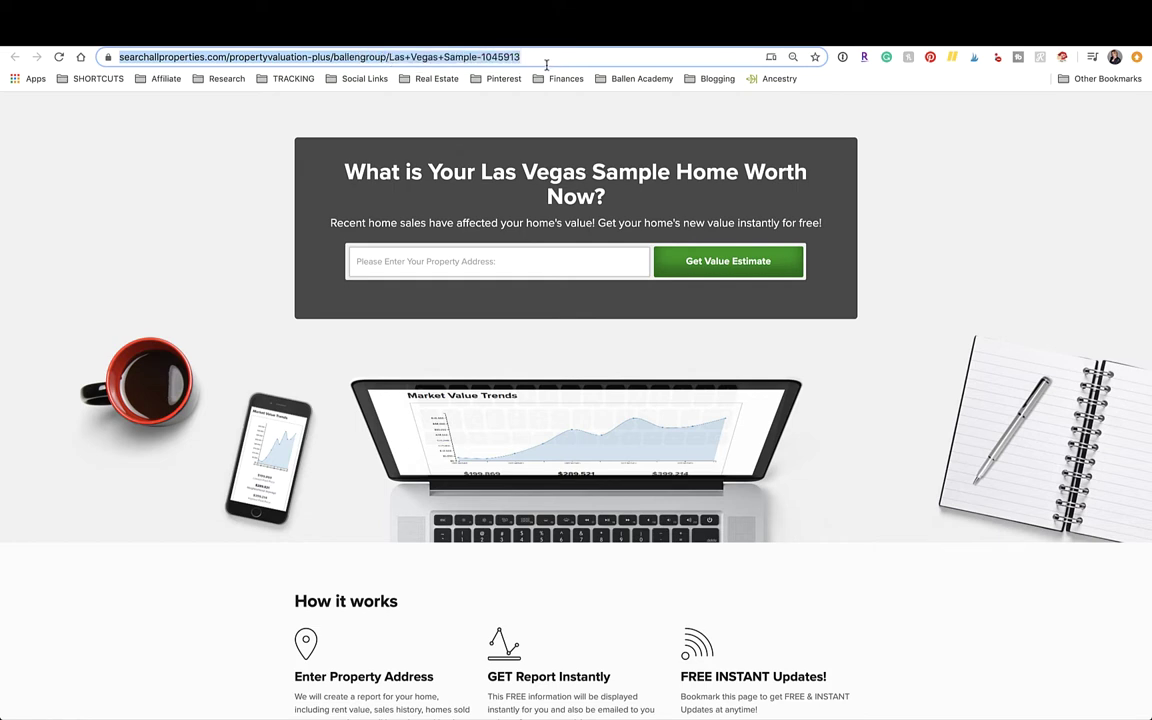
pyautogui.click(490, 57)
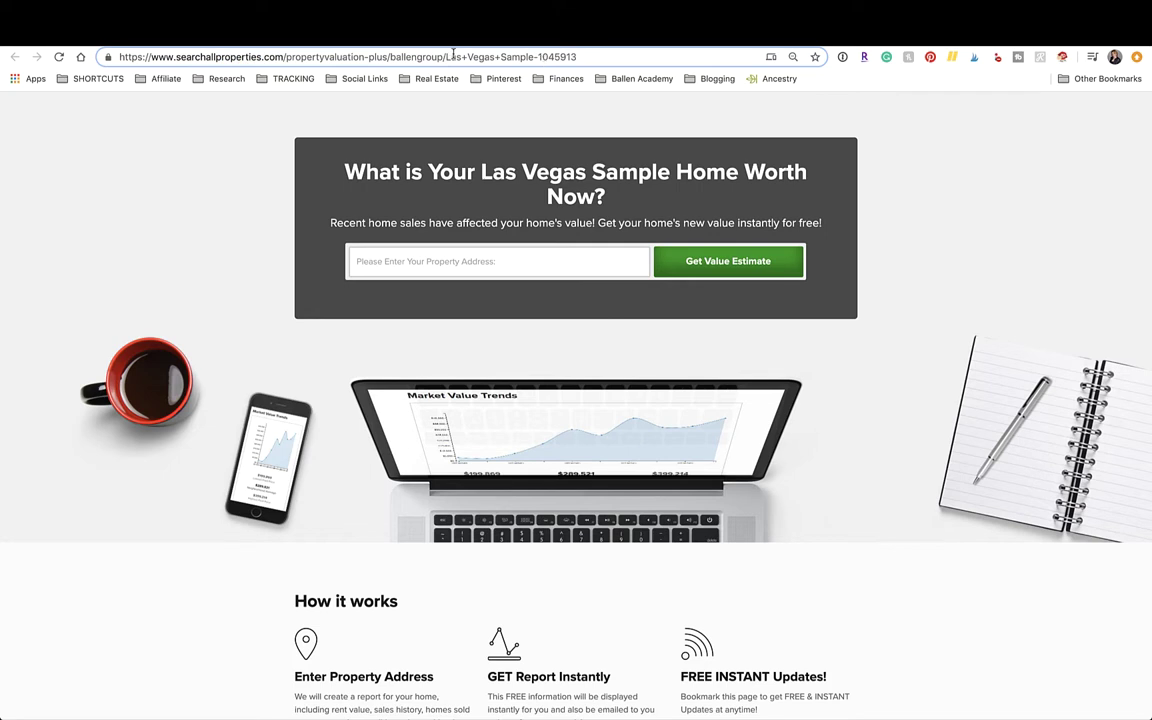
pyautogui.moveTo(443, 57); pyautogui.dragTo(446, 57)
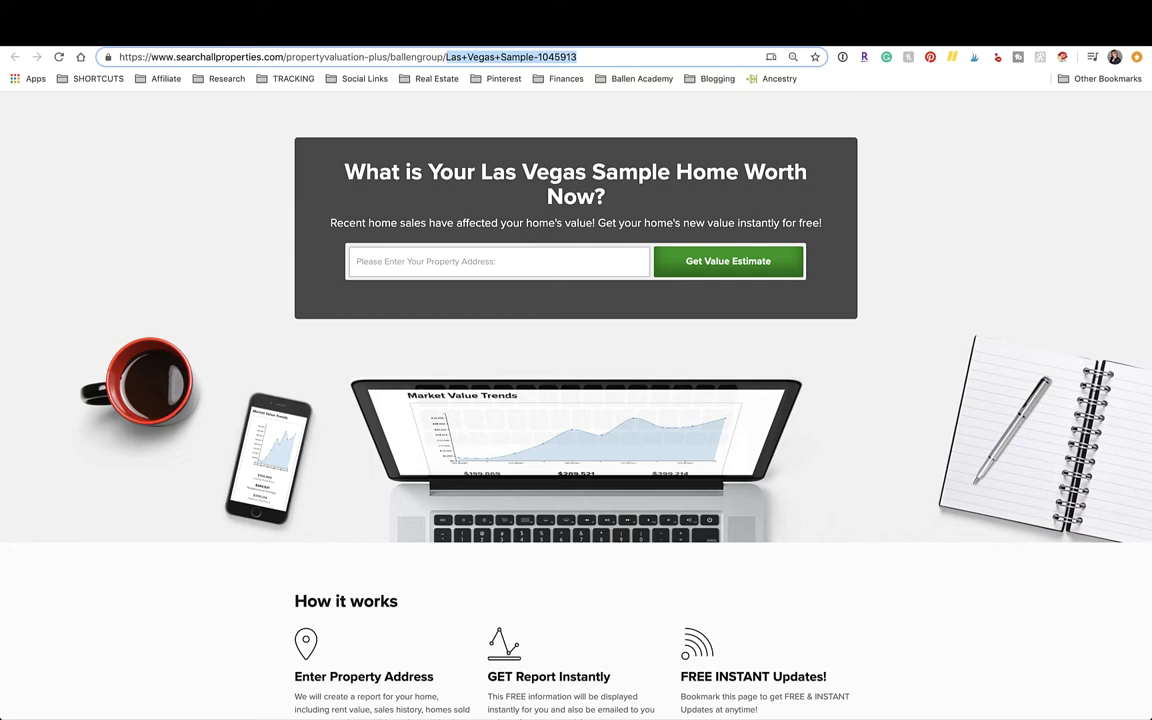
# Return to the Summerlin landing page editor
pyautogui.hotkey('ctrl', 'Tab')
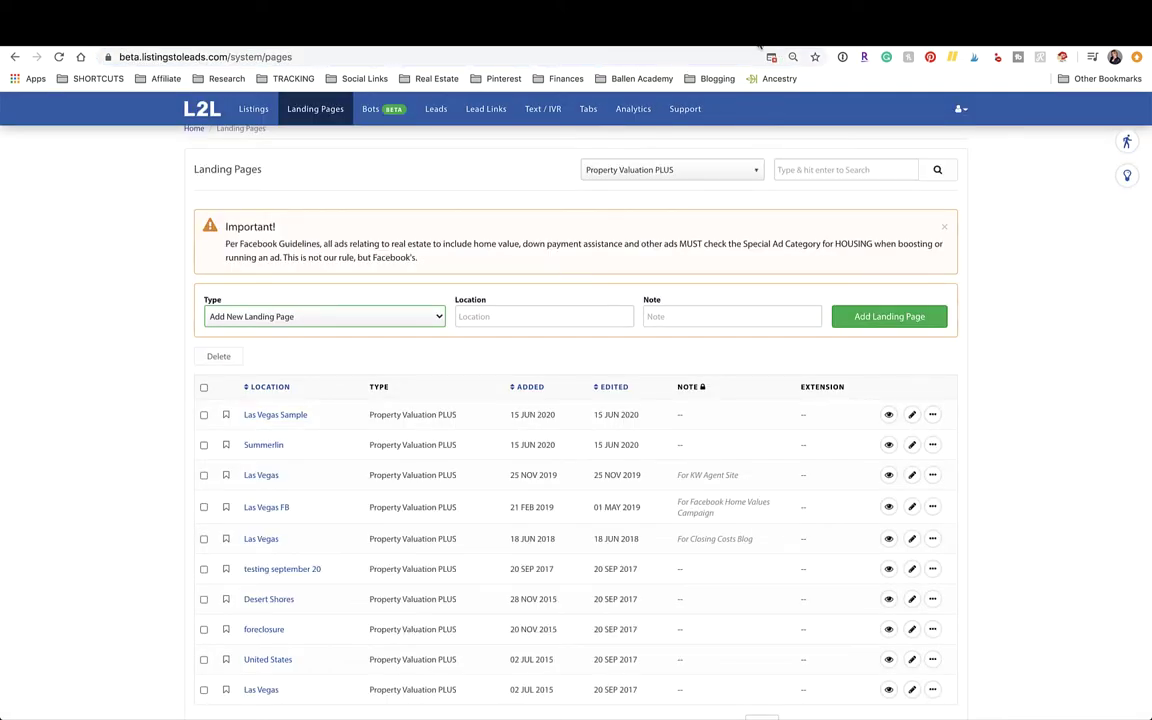
pyautogui.hotkey('ctrl', 'shift', 'Tab')
pyautogui.click(800, 45)
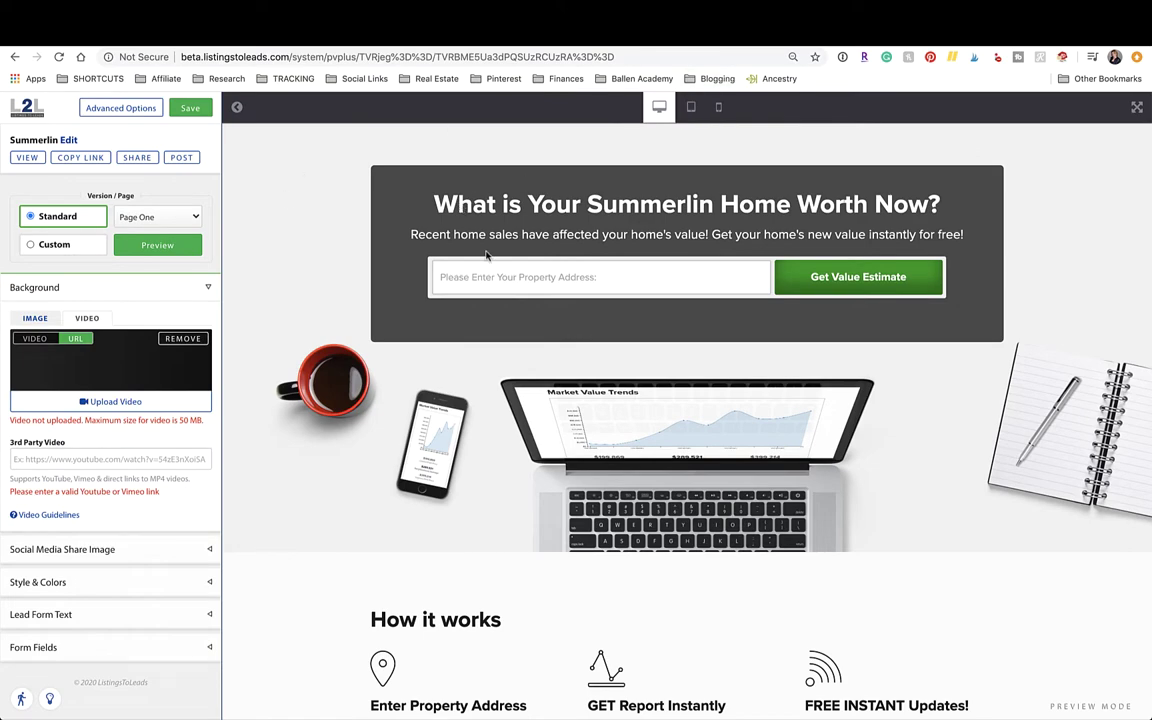
pyautogui.click(730, 44)
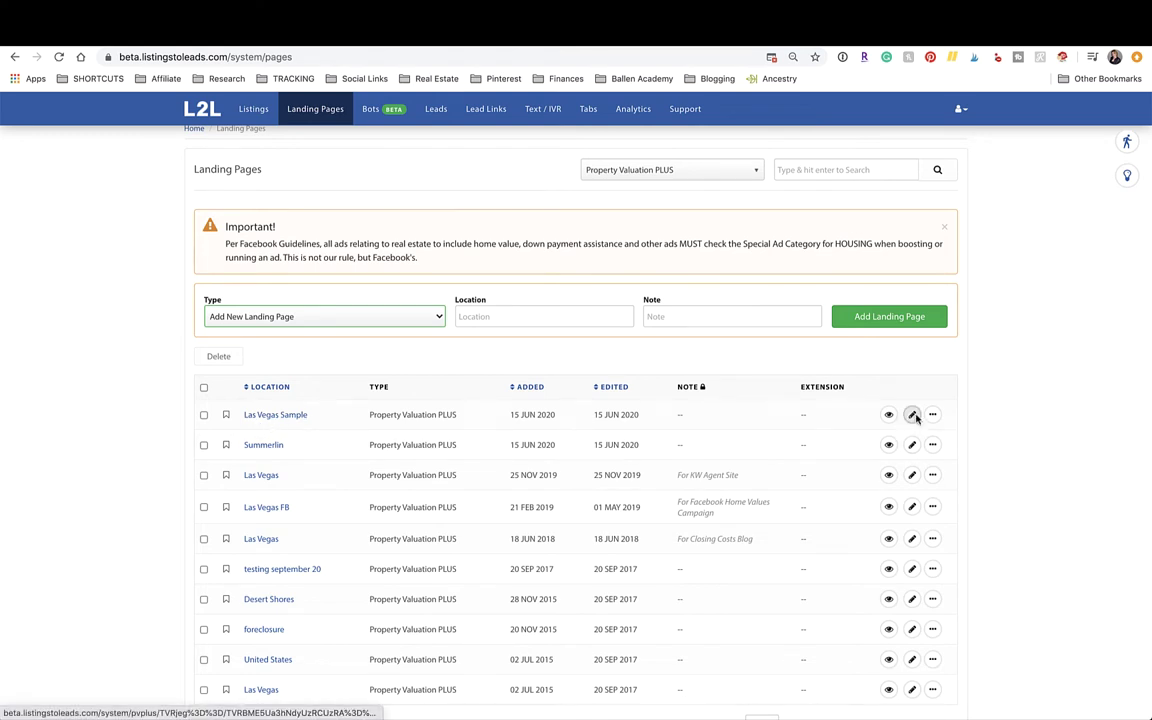
pyautogui.click(275, 418)
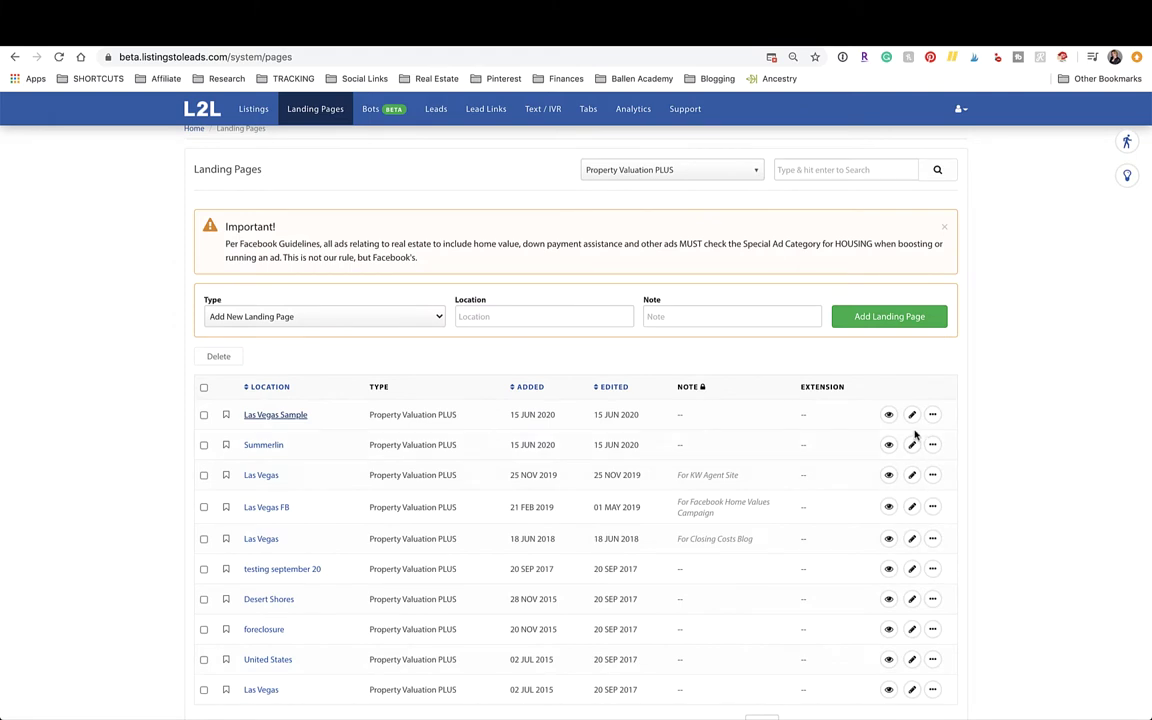
pyautogui.click(911, 414)
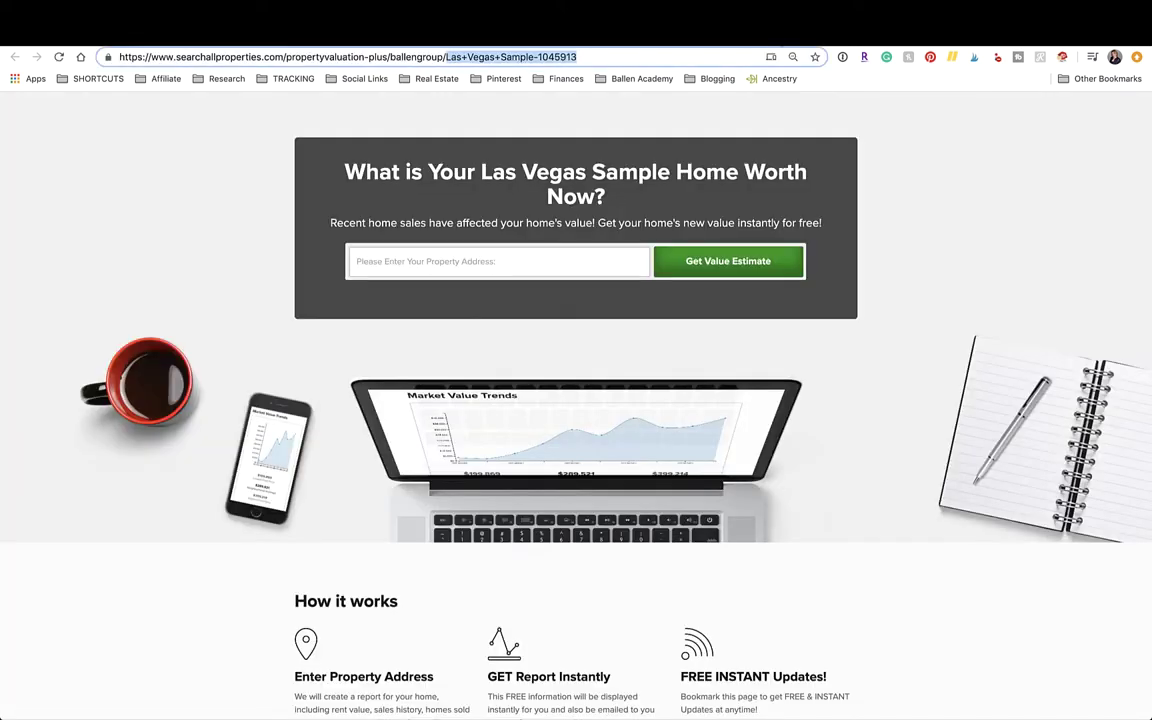
pyautogui.press('super+w')
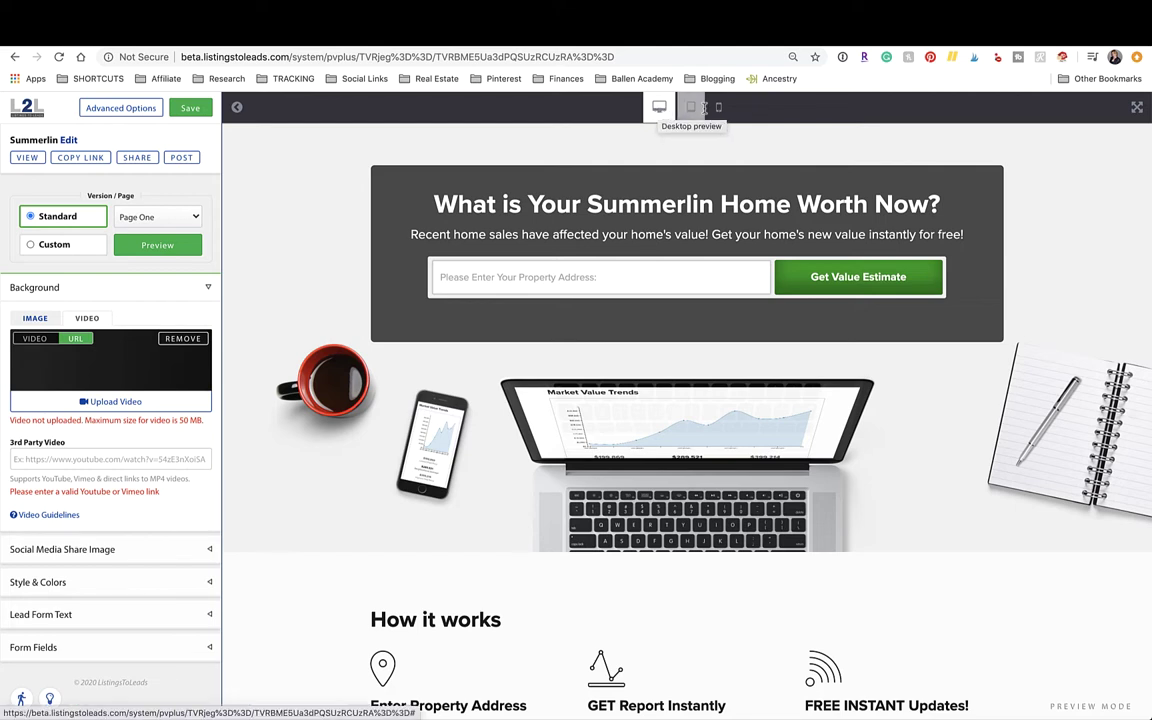
# Preview the Summerlin page at tablet and phone widths
pyautogui.click(691, 109)
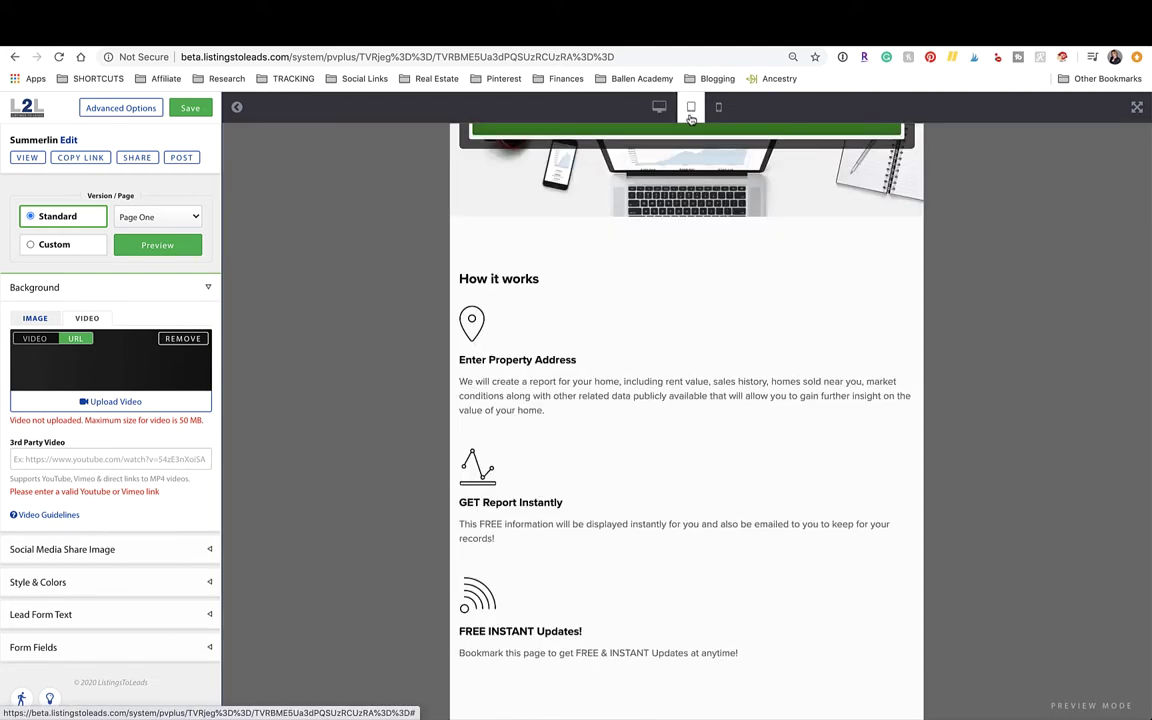
pyautogui.scroll(3, 665, 285)
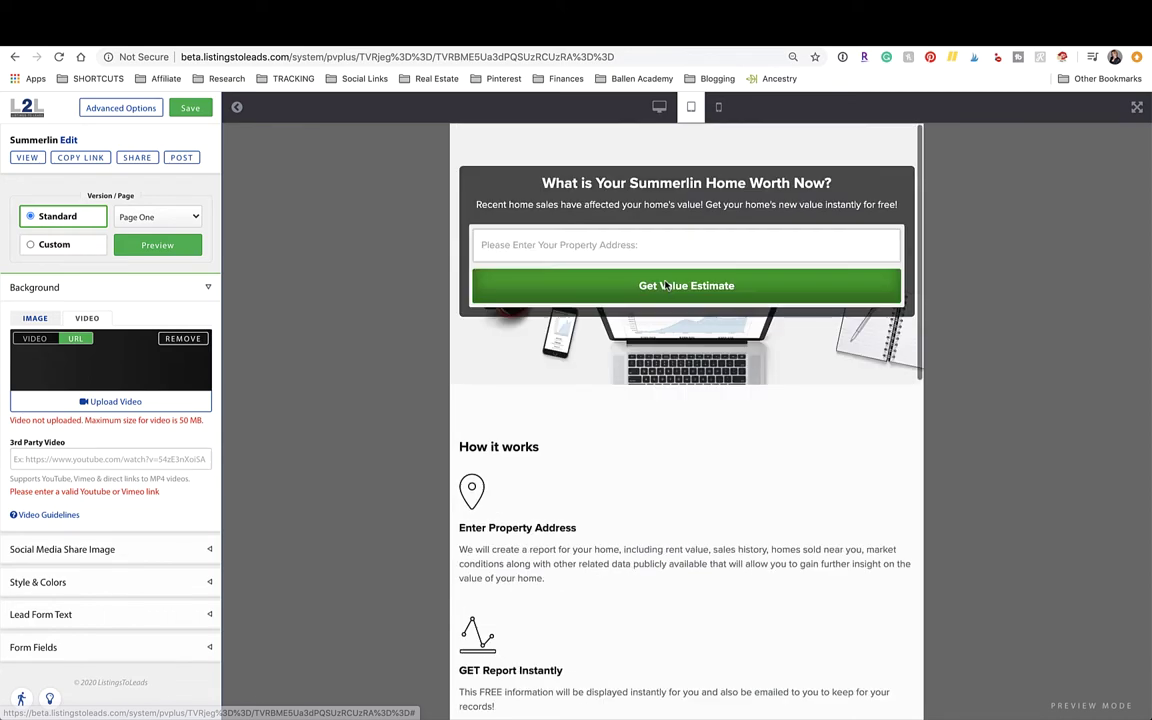
pyautogui.click(720, 109)
pyautogui.scroll(-15, 711, 346)
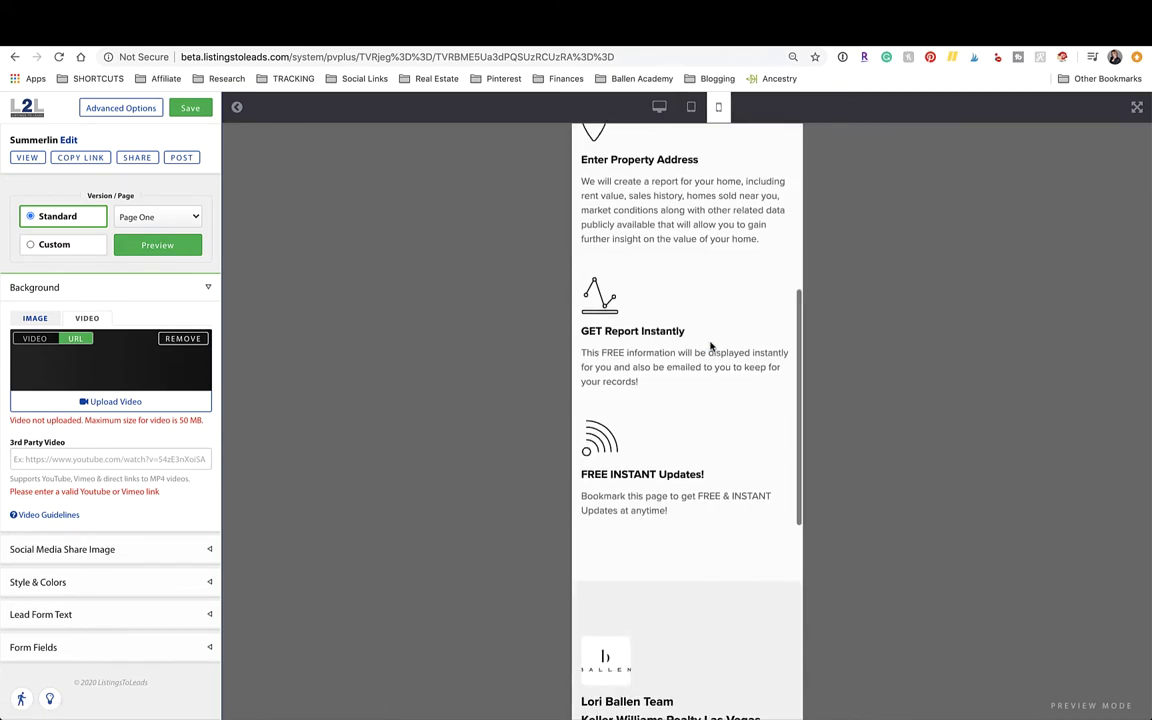
pyautogui.scroll(15, 711, 346)
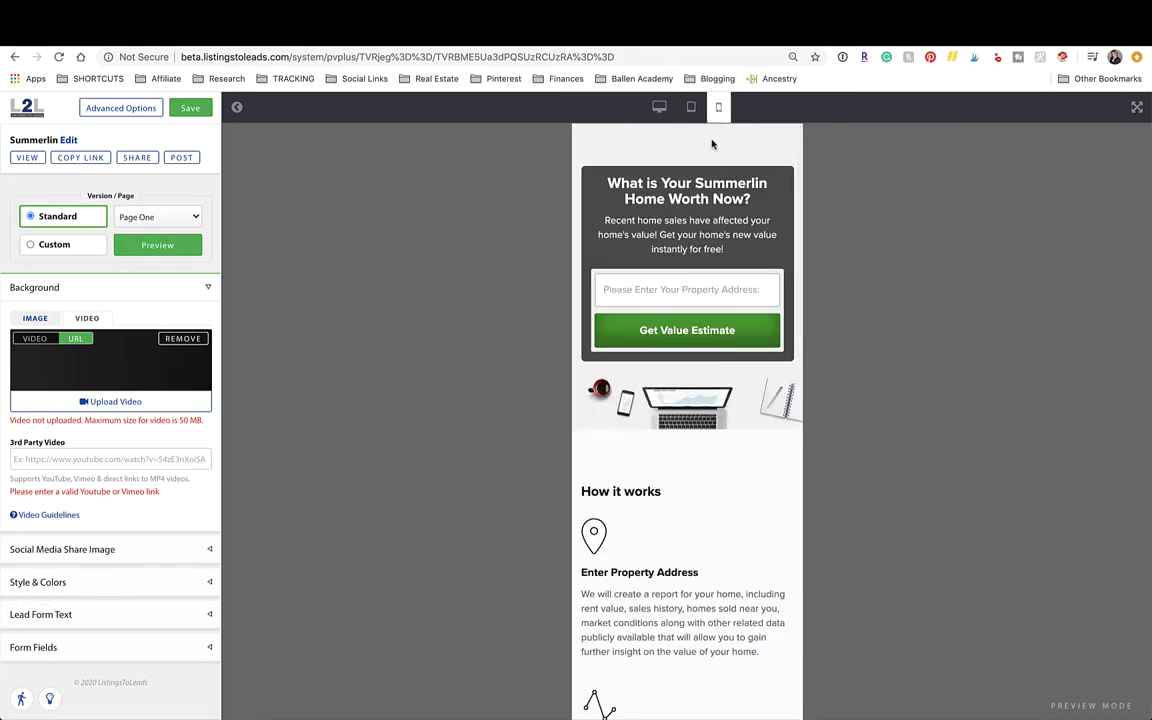
# Show the preview in full desktop layout and scroll through it
pyautogui.click(659, 107)
pyautogui.scroll(-6, 381, 447)
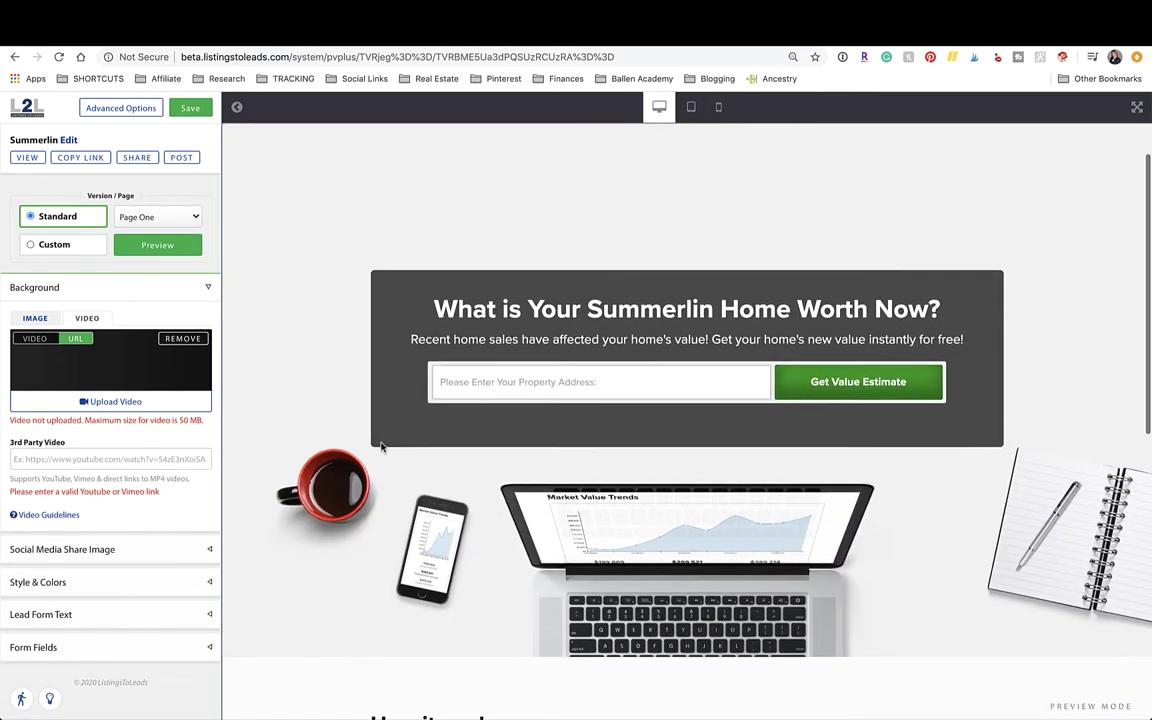
pyautogui.scroll(8, 381, 447)
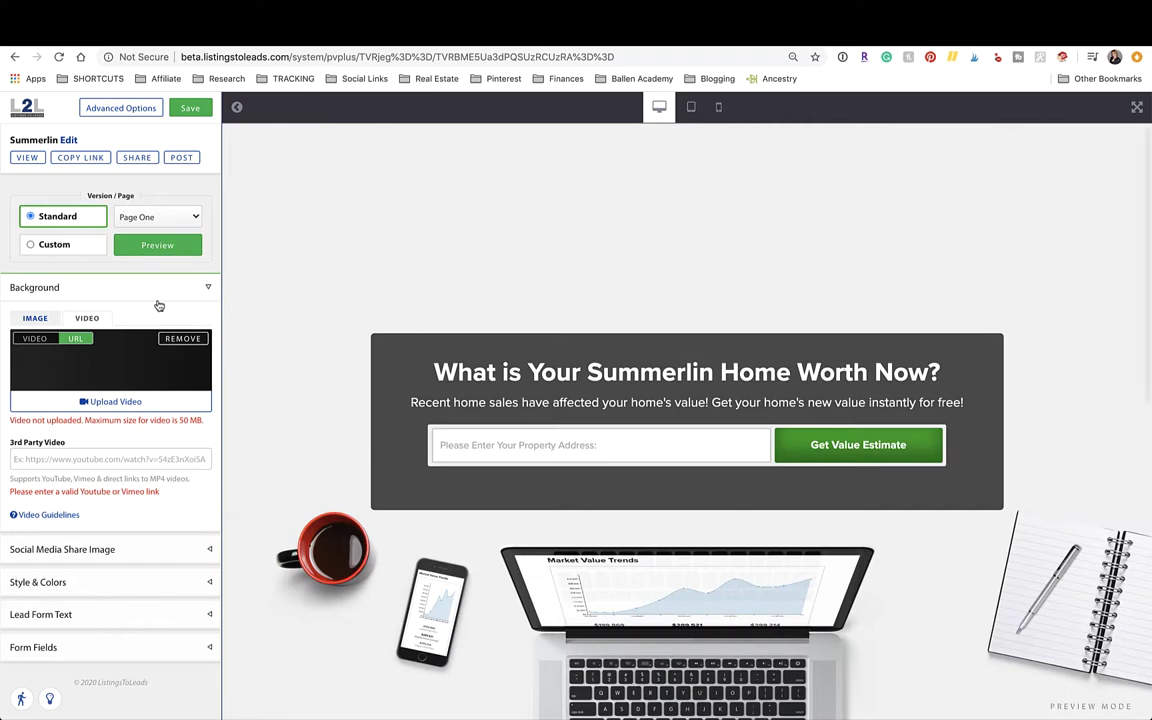
pyautogui.scroll(-3, 385, 350)
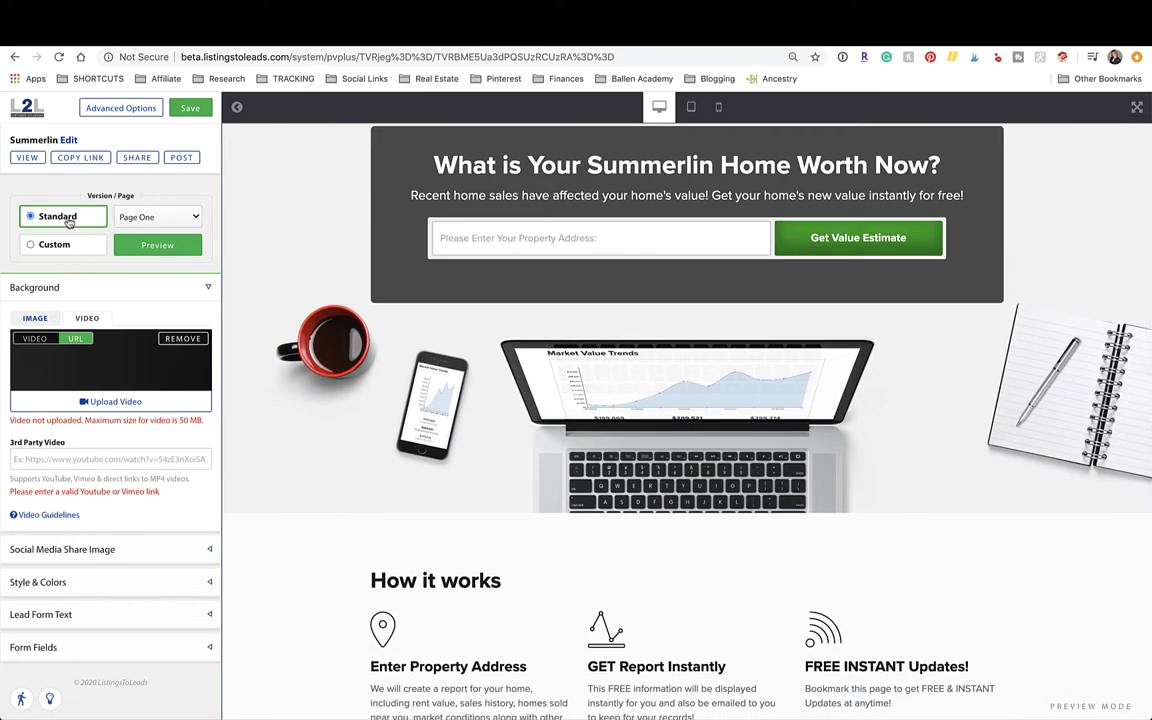
pyautogui.scroll(3, 237, 255)
pyautogui.click(152, 218)
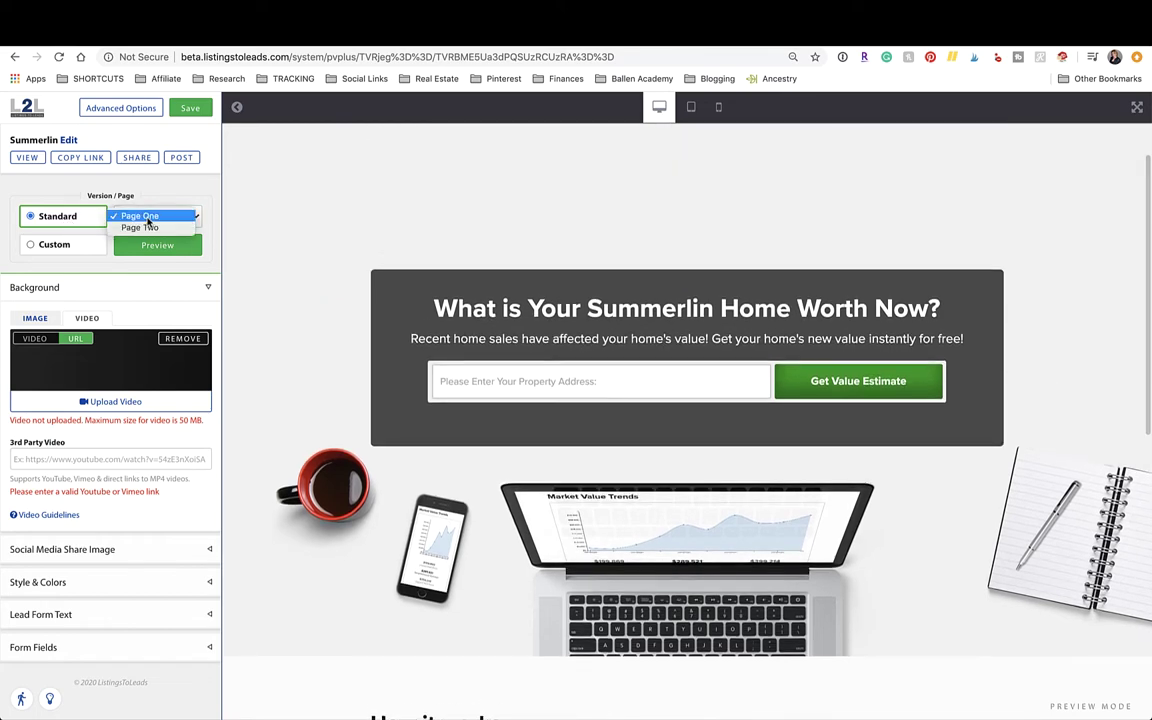
pyautogui.click(140, 227)
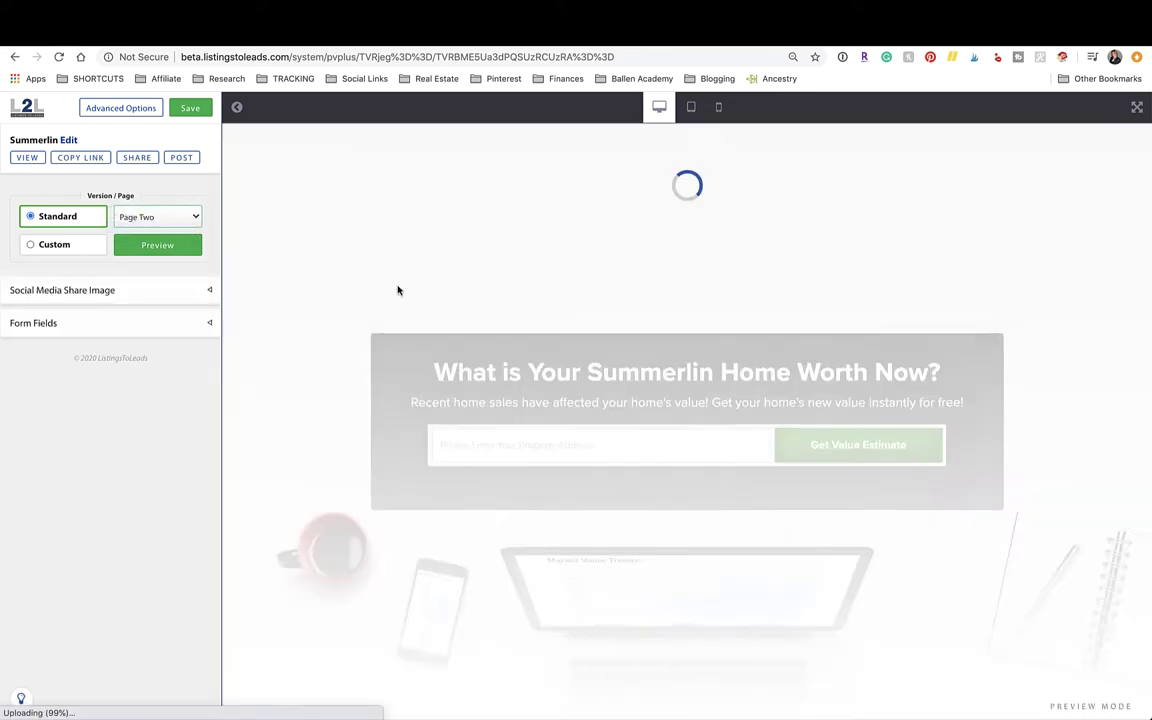
pyautogui.scroll(-10, 397, 290)
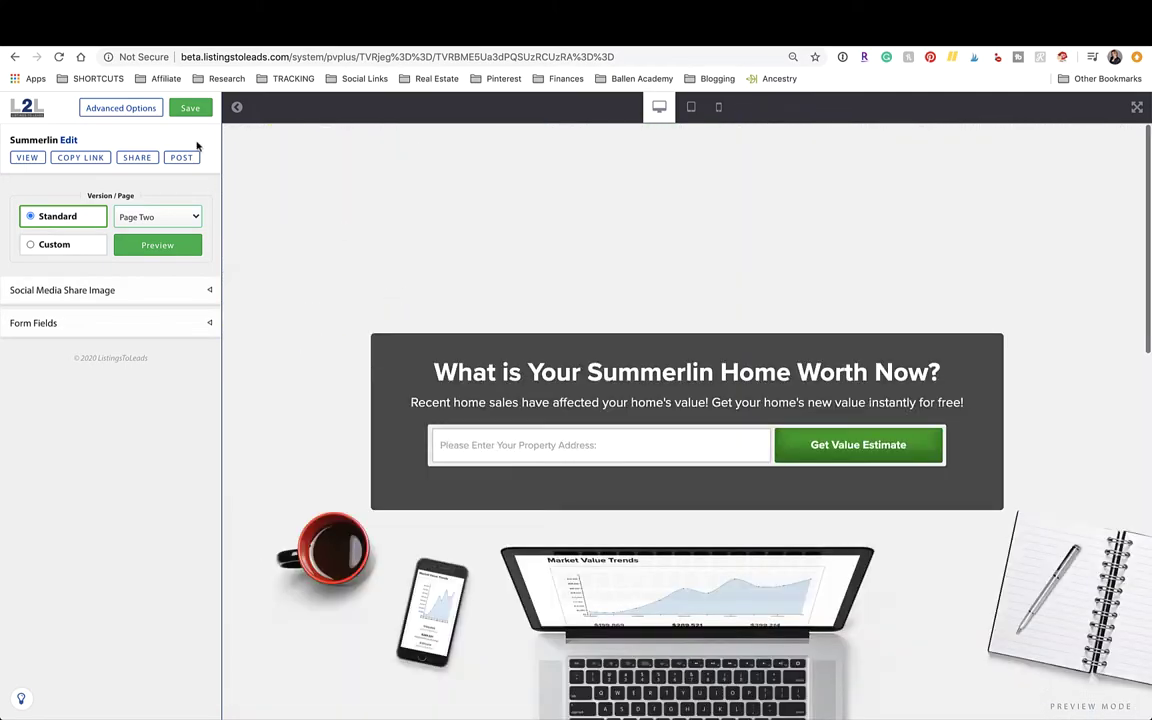
pyautogui.click(167, 218)
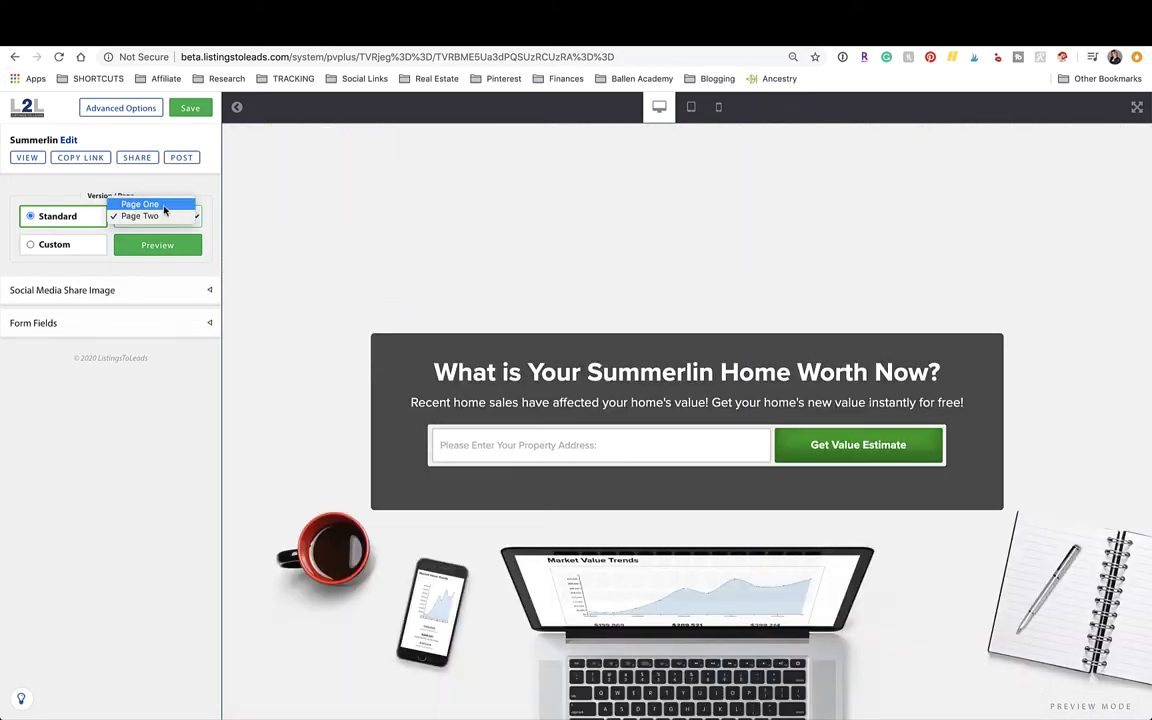
pyautogui.click(178, 213)
pyautogui.press('Up')
pyautogui.scroll(-3, 700, 372)
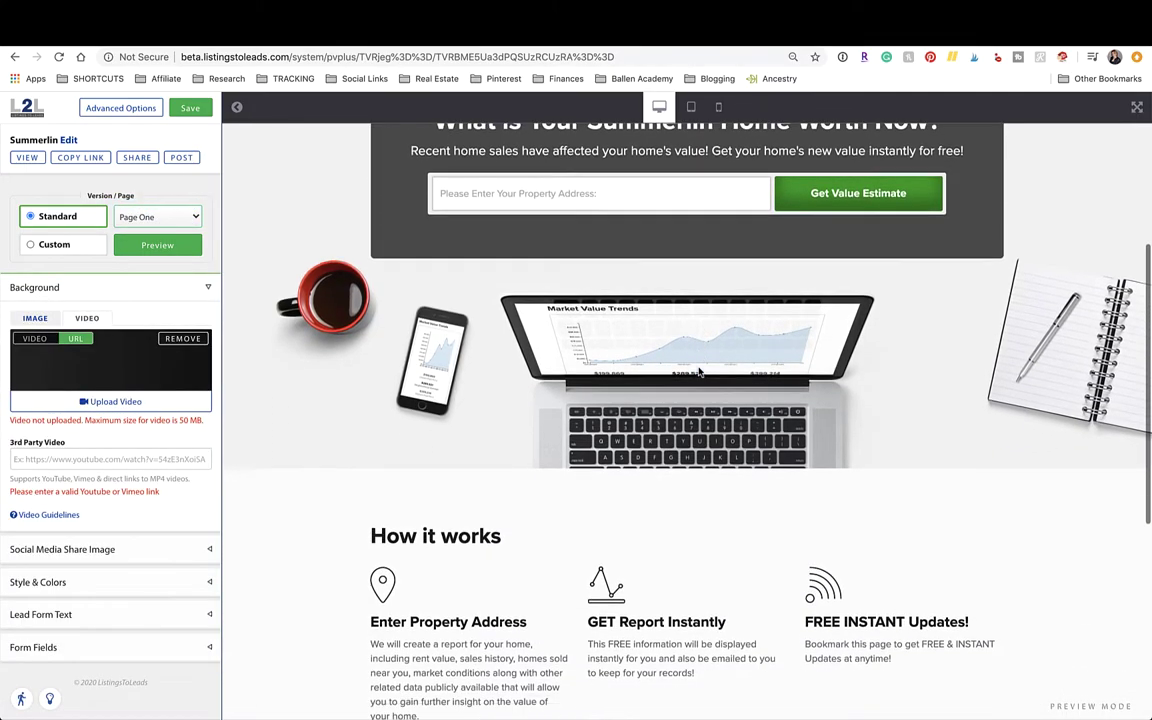
pyautogui.scroll(1, 699, 372)
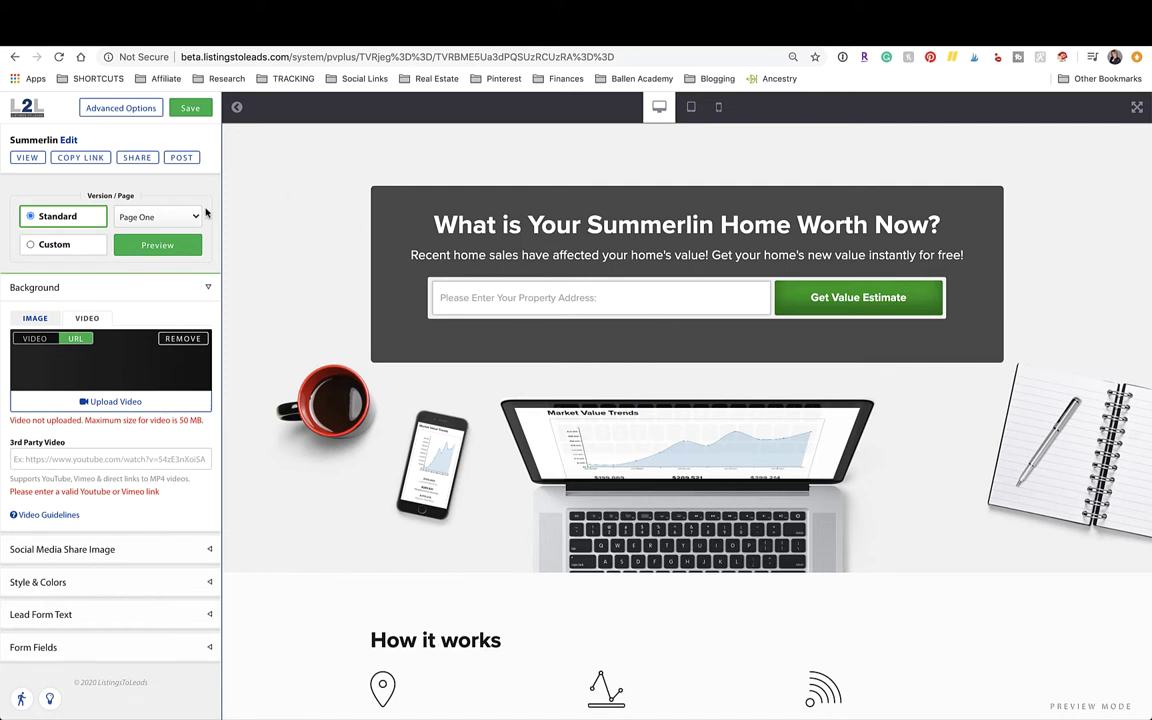
pyautogui.click(158, 215)
pyautogui.click(165, 231)
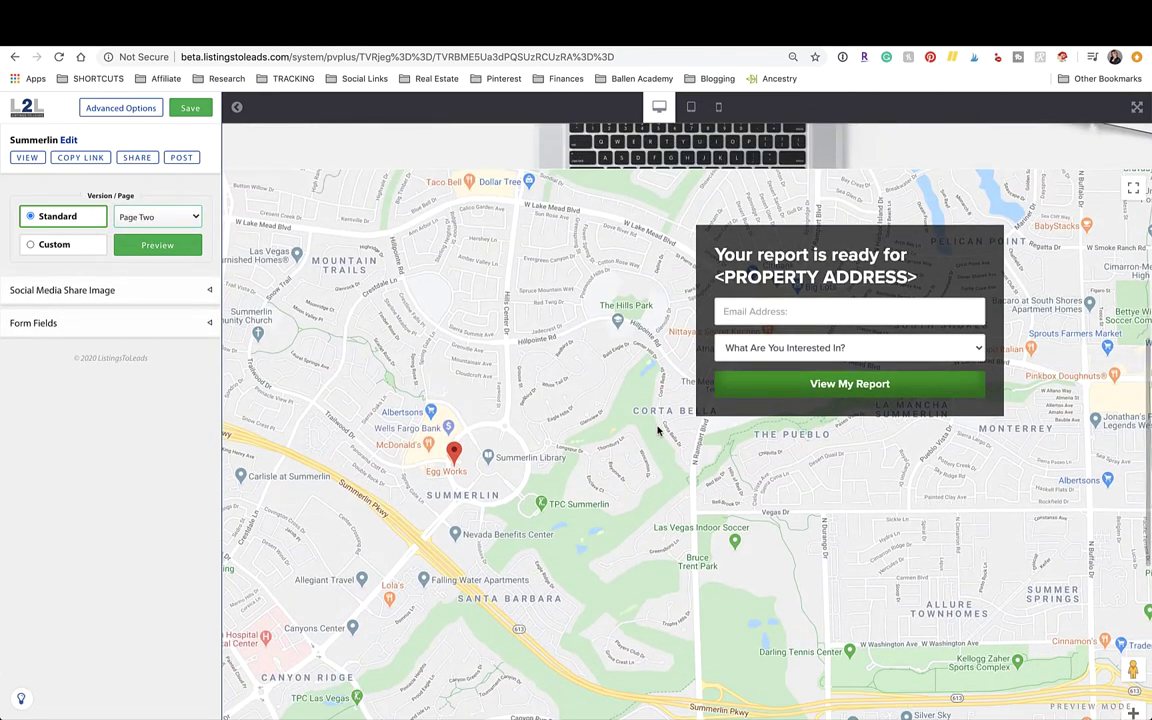
pyautogui.scroll(-5, 886, 360)
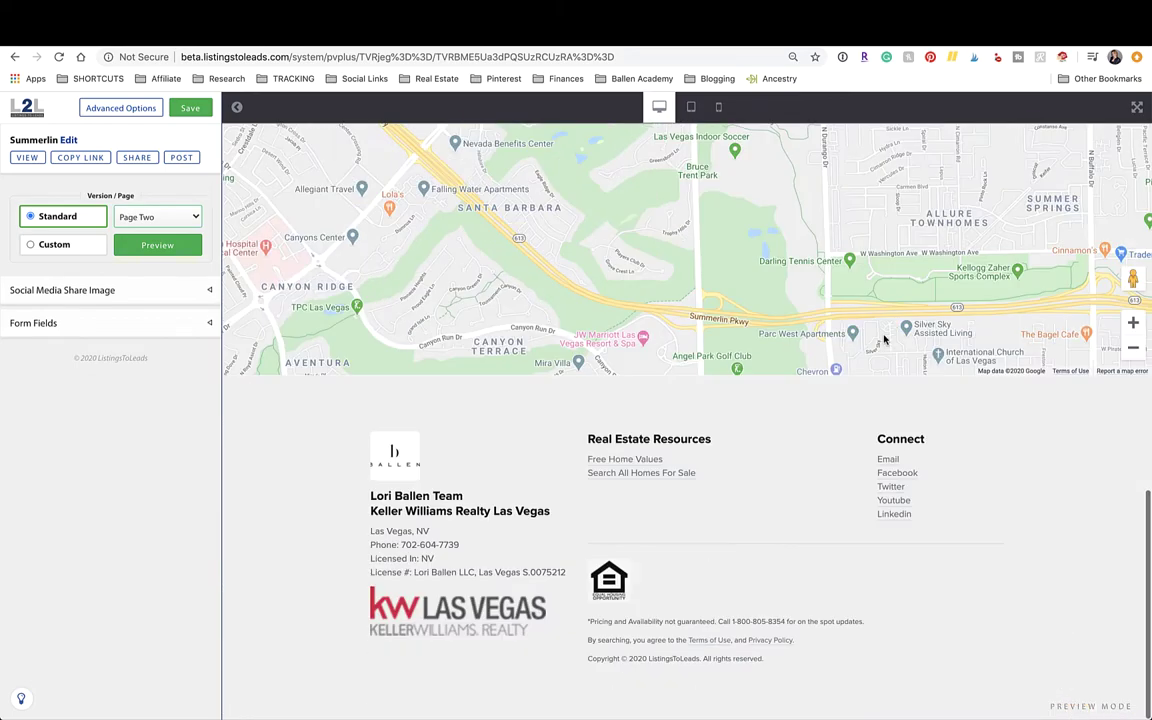
pyautogui.scroll(7, 884, 340)
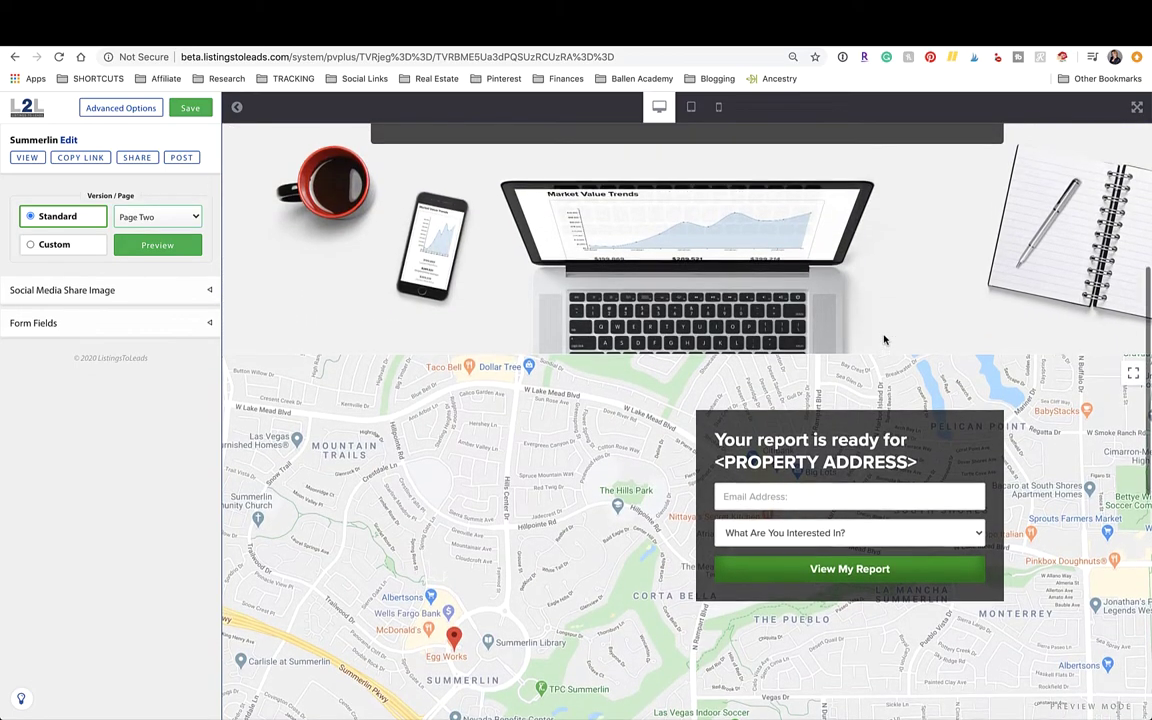
pyautogui.scroll(4, 884, 340)
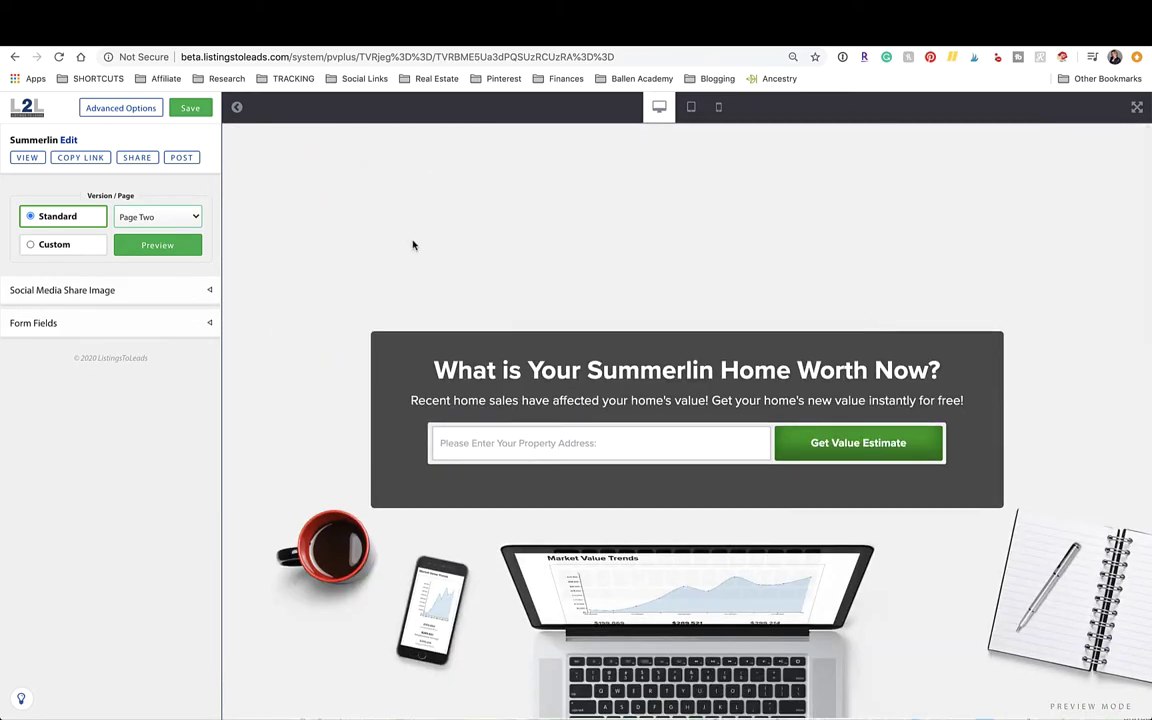
pyautogui.click(160, 224)
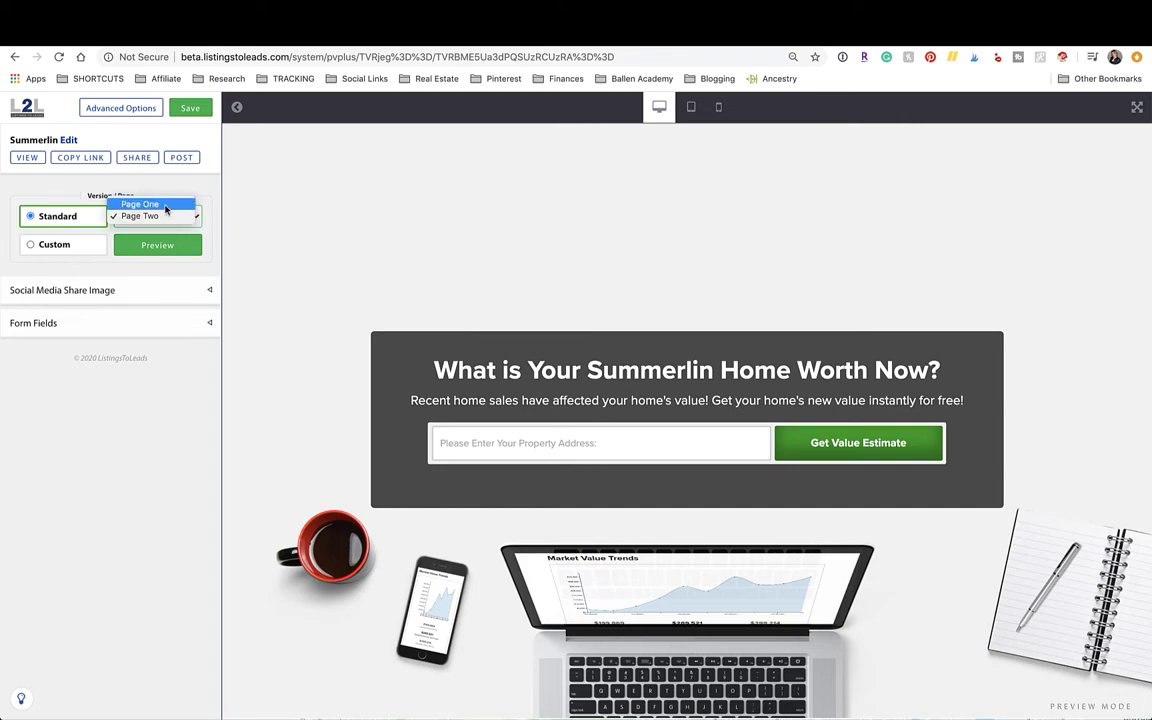
pyautogui.click(166, 205)
pyautogui.click(160, 216)
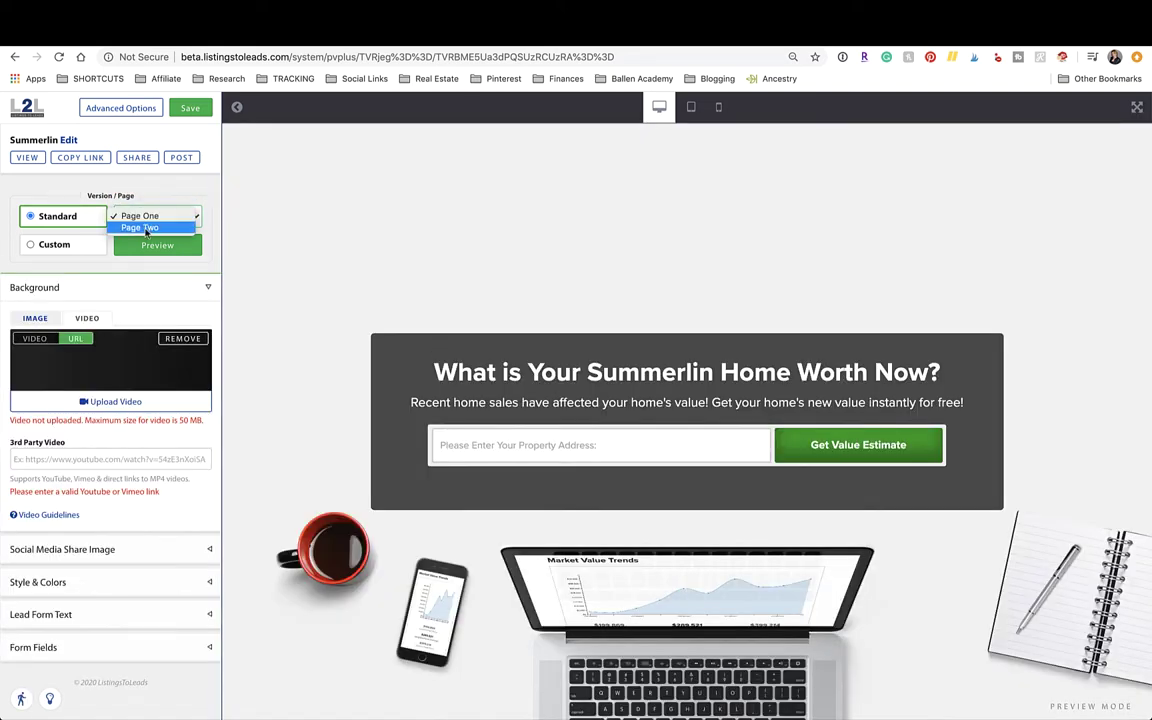
pyautogui.click(470, 280)
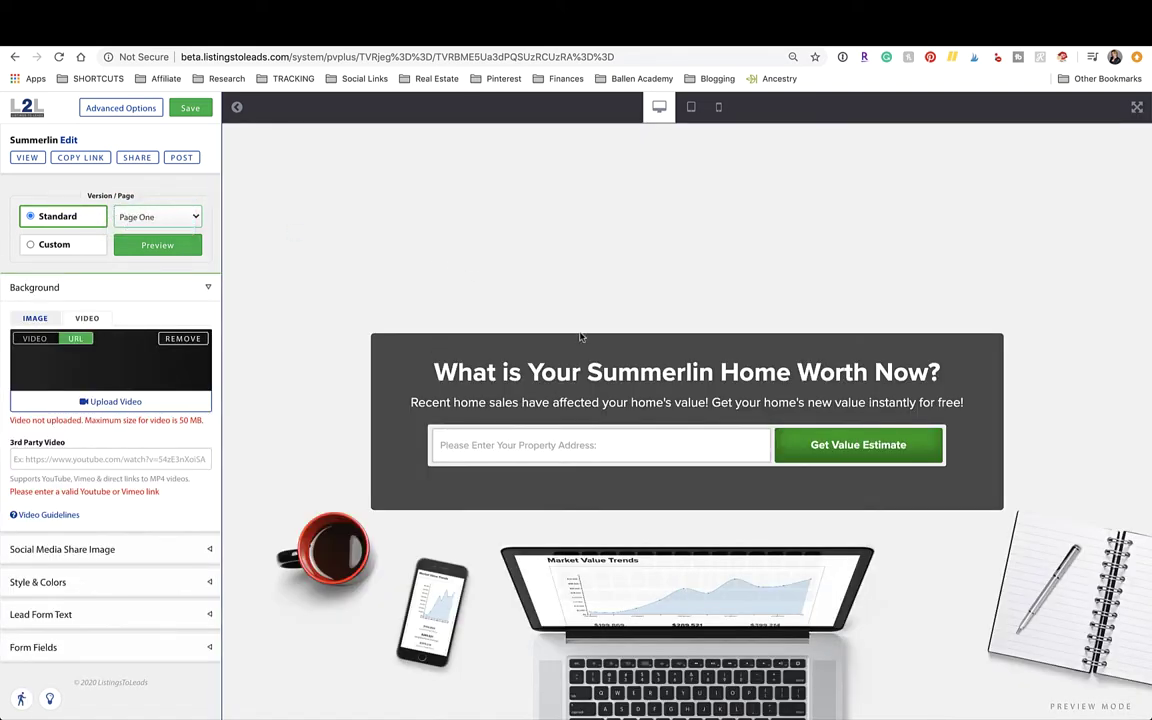
pyautogui.scroll(-5, 600, 350)
pyautogui.scroll(3, 672, 398)
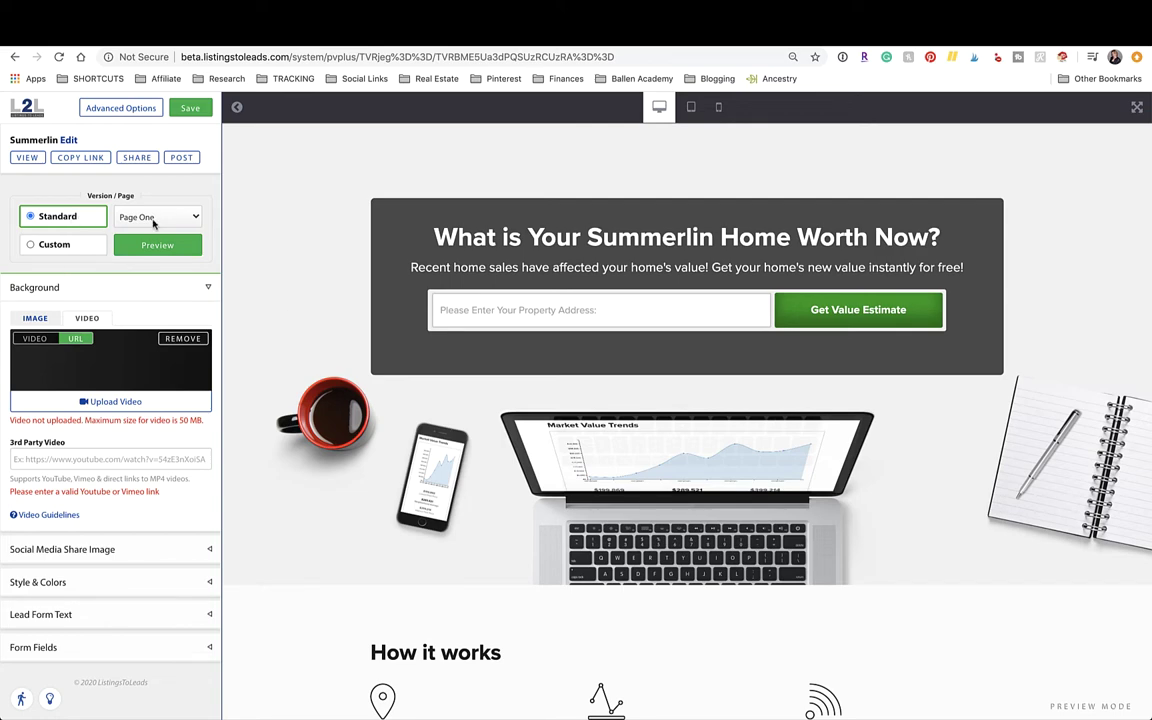
# Switch to Page Two and try the Custom layout with the form at right
pyautogui.click(173, 227)
pyautogui.click(173, 229)
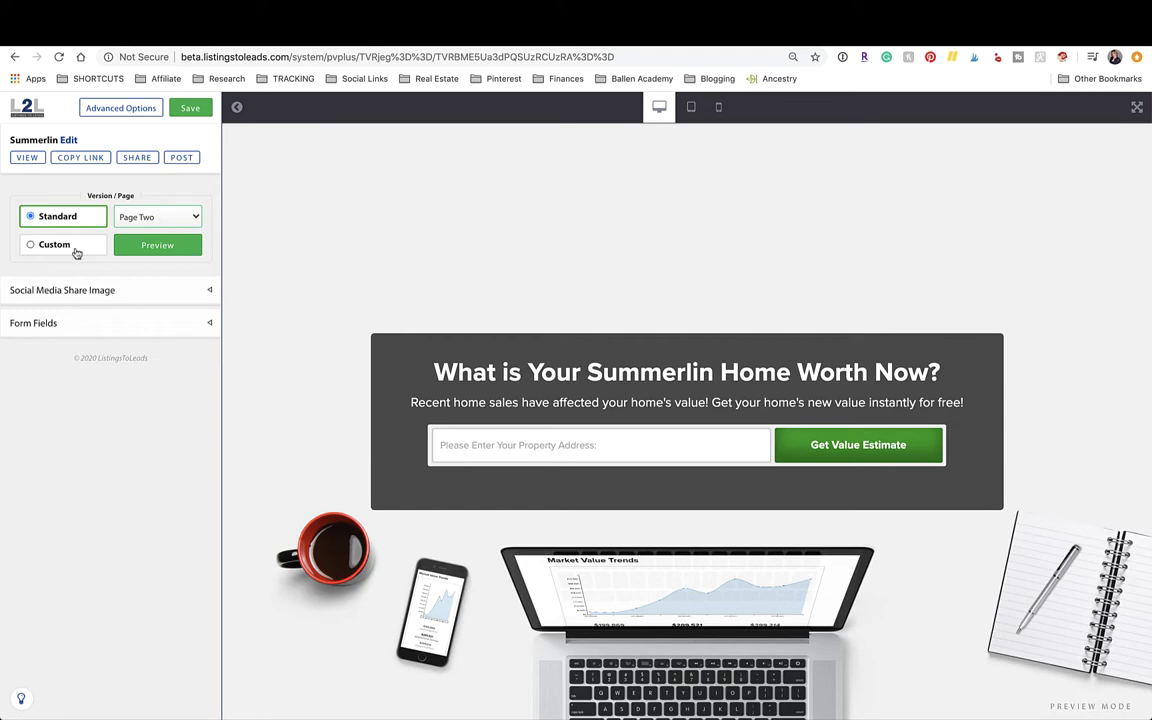
pyautogui.click(72, 253)
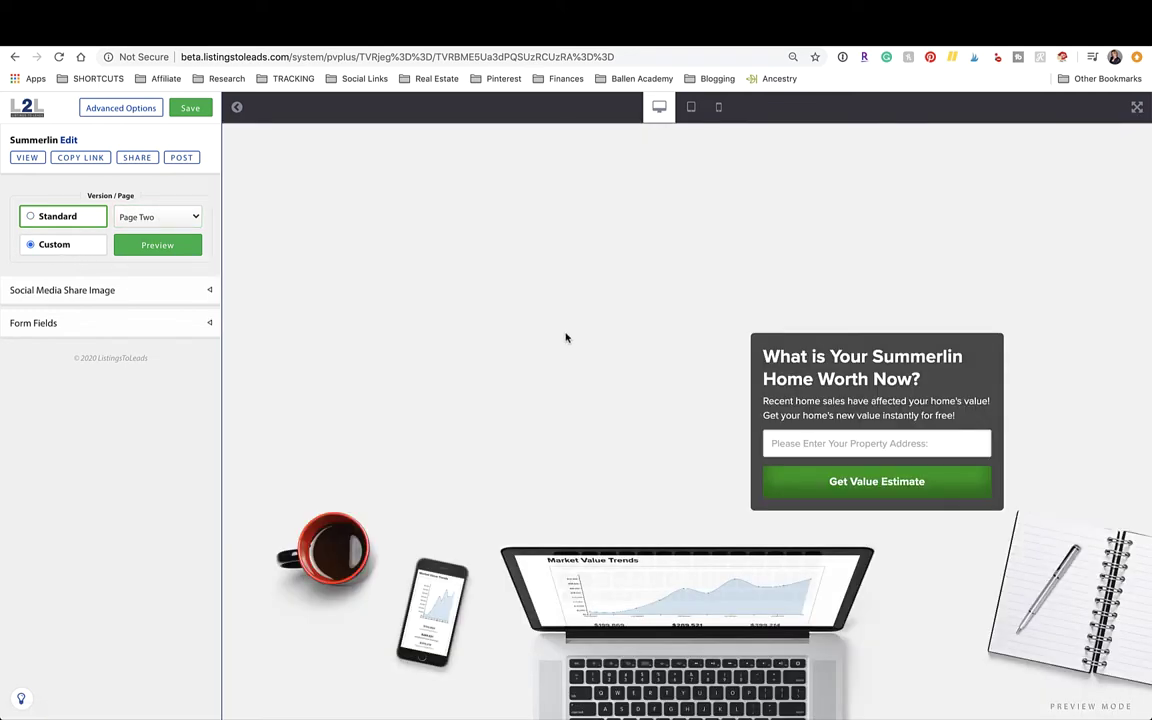
pyautogui.scroll(-4, 566, 336)
pyautogui.scroll(-3, 566, 336)
pyautogui.scroll(10, 566, 334)
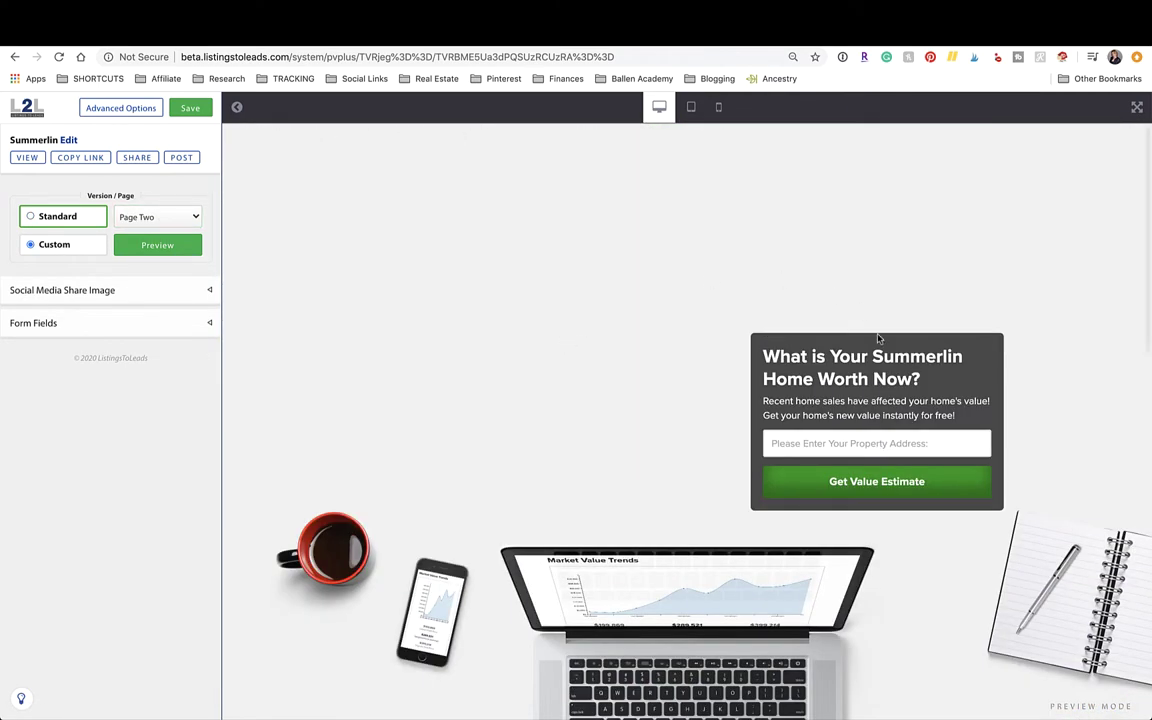
pyautogui.scroll(-2, 877, 401)
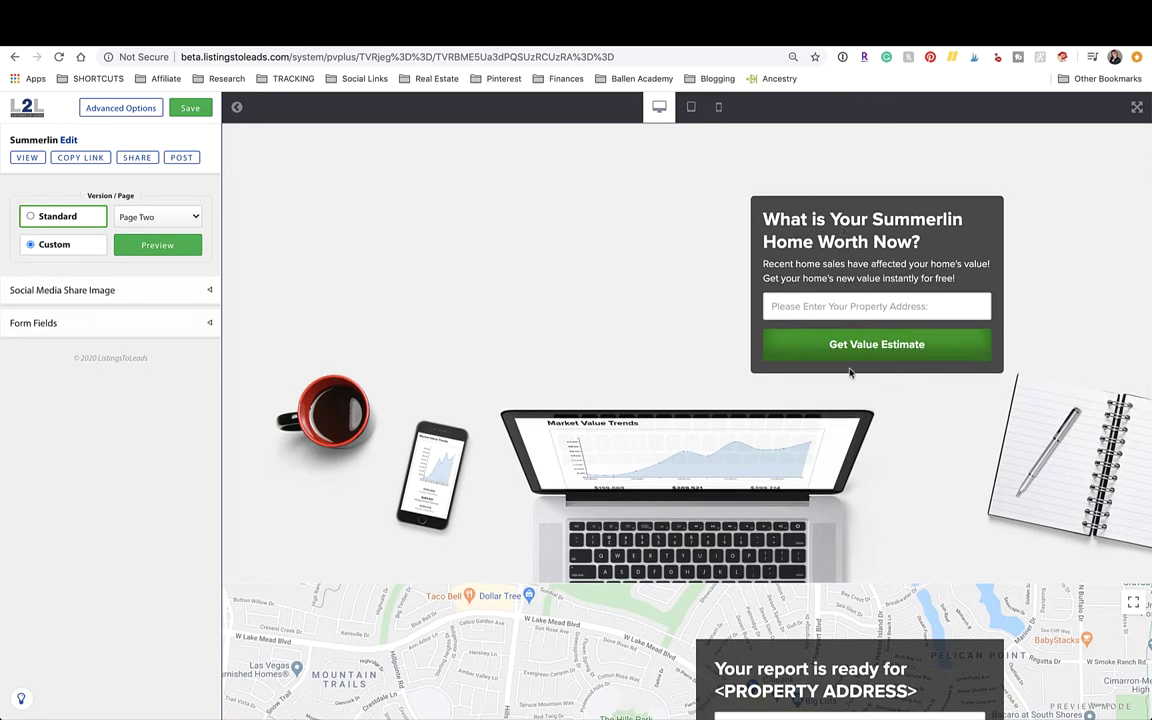
pyautogui.scroll(-10, 962, 328)
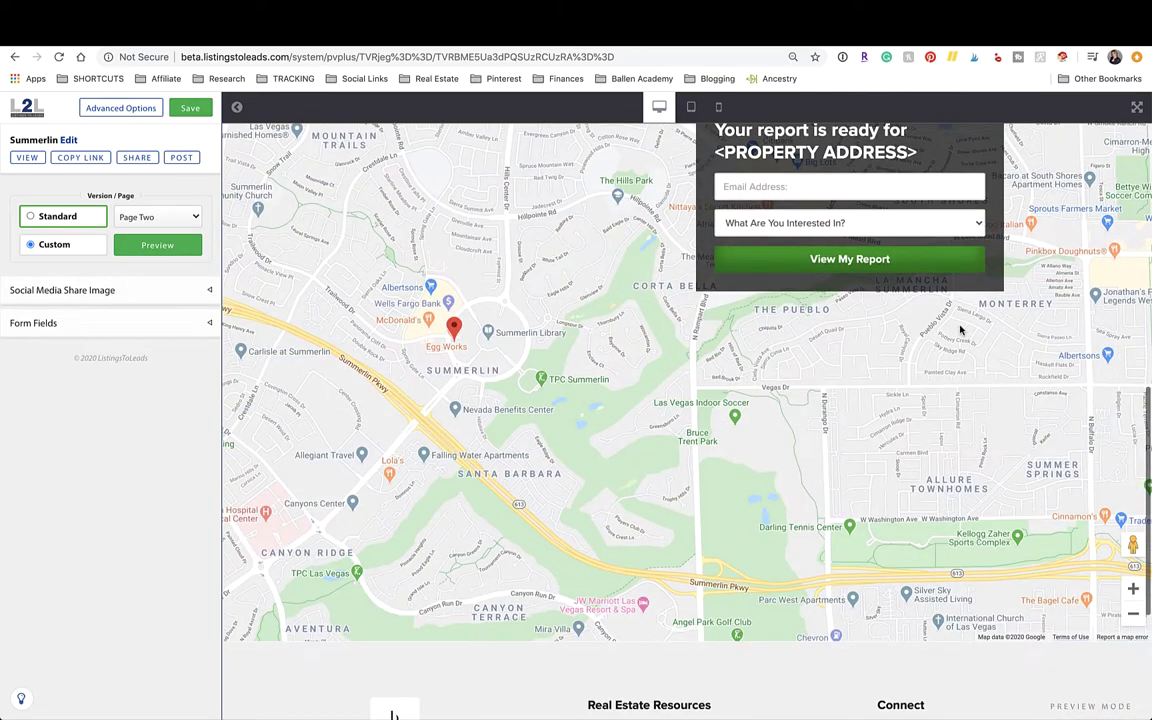
pyautogui.scroll(-5, 962, 328)
# Revert Page Two to the Standard centred-form layout and refresh the preview
pyautogui.click(146, 216)
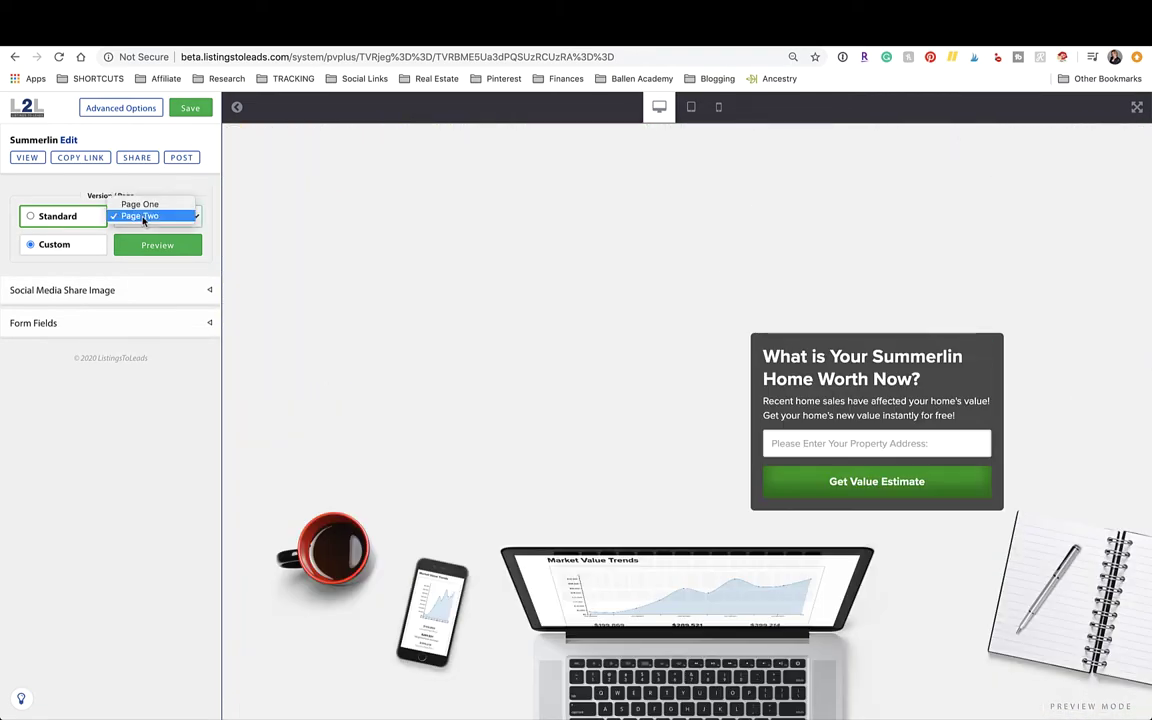
pyautogui.click(42, 207)
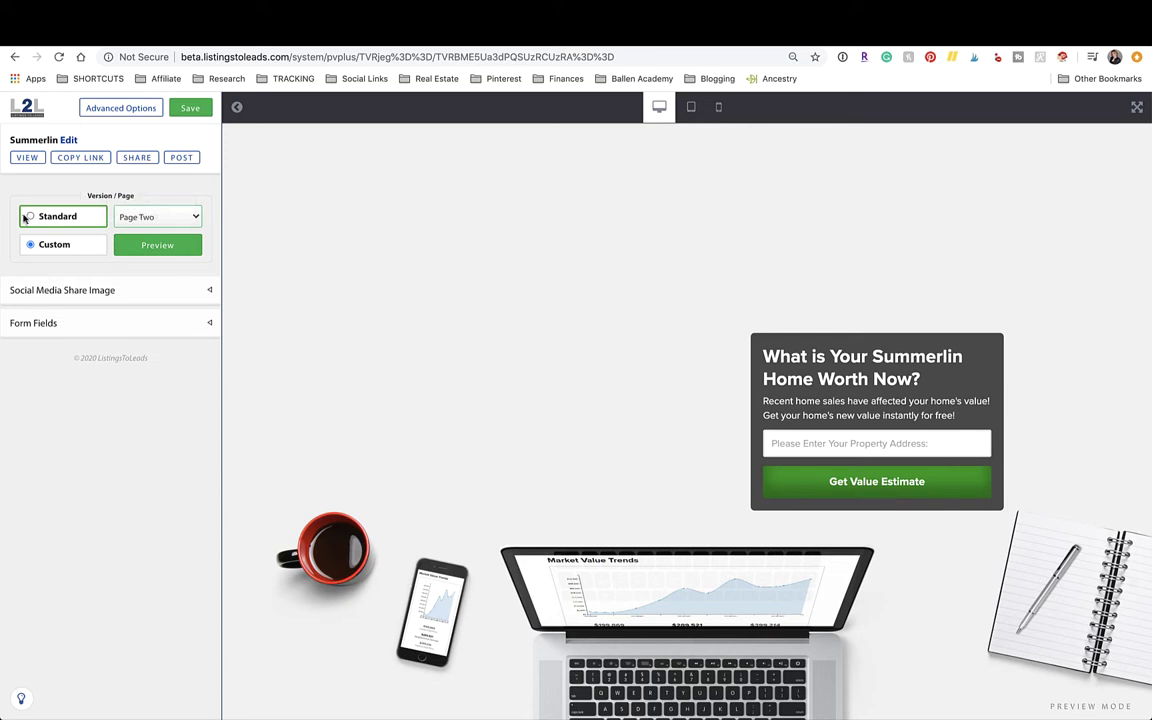
pyautogui.click(26, 217)
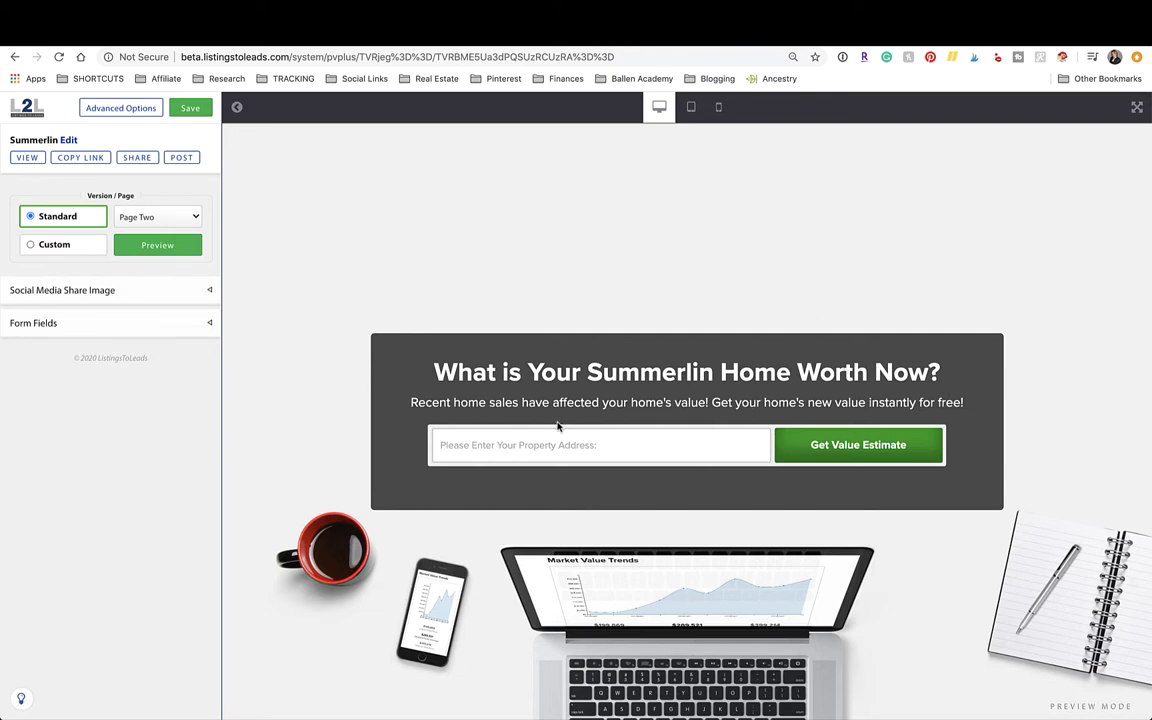
pyautogui.click(166, 254)
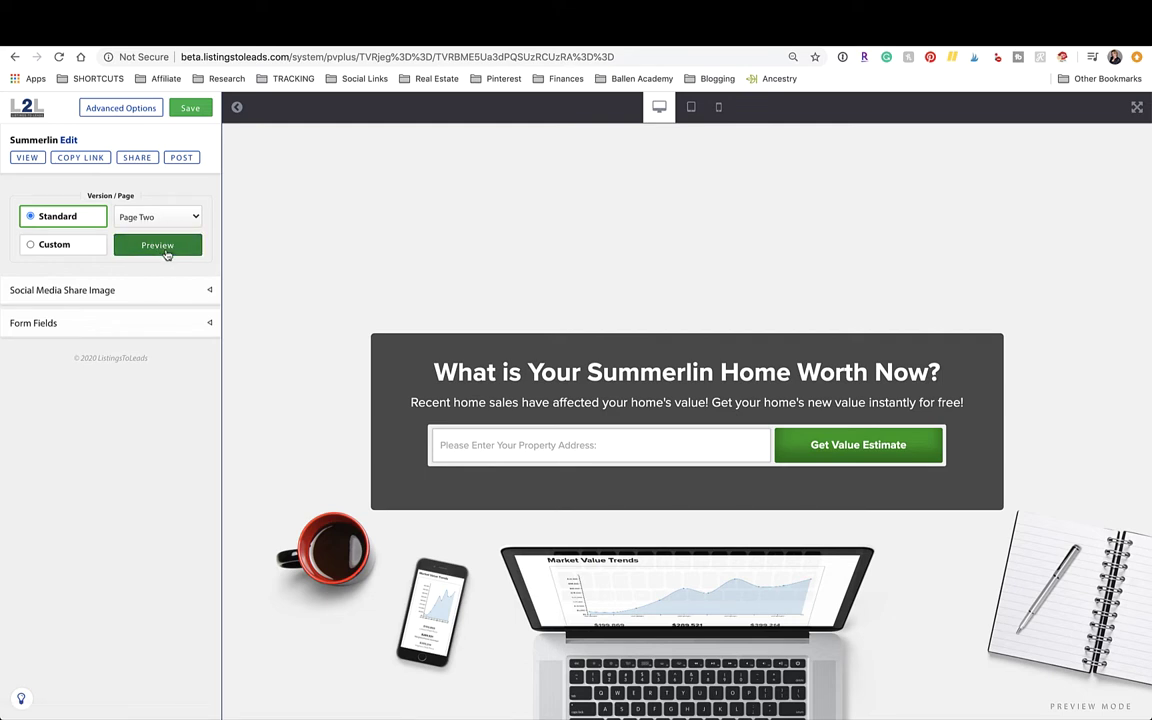
# Expand the social media share image settings, then return to Page One
pyautogui.click(118, 291)
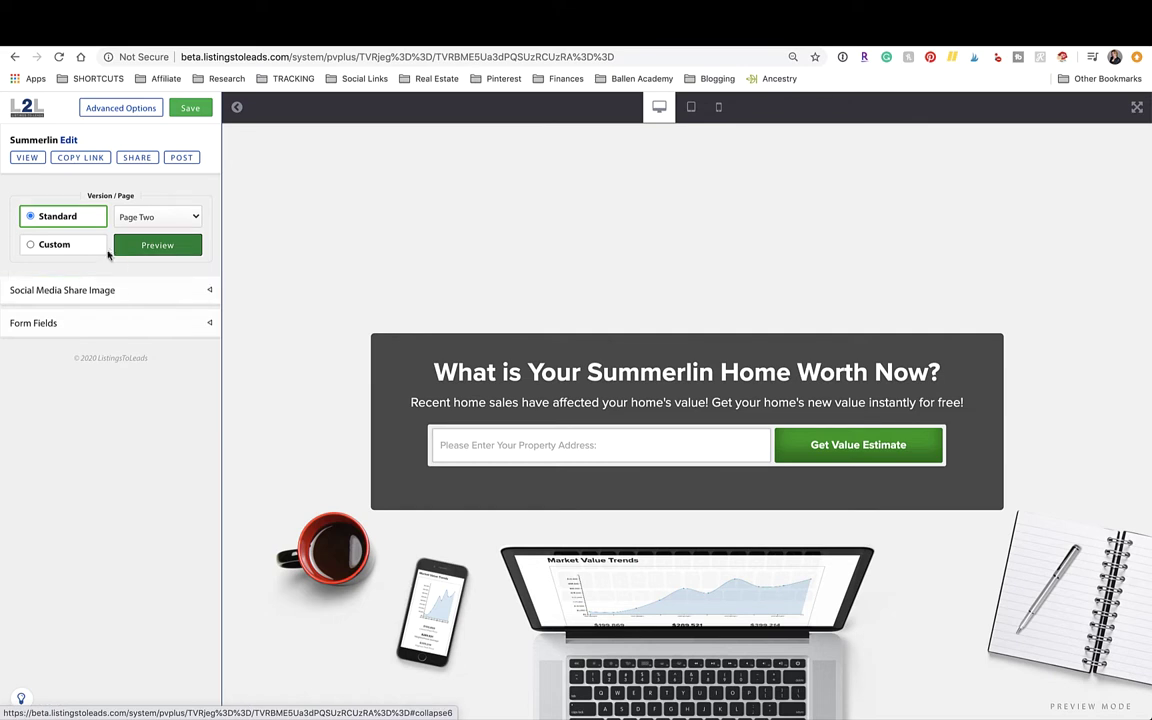
pyautogui.click(110, 290)
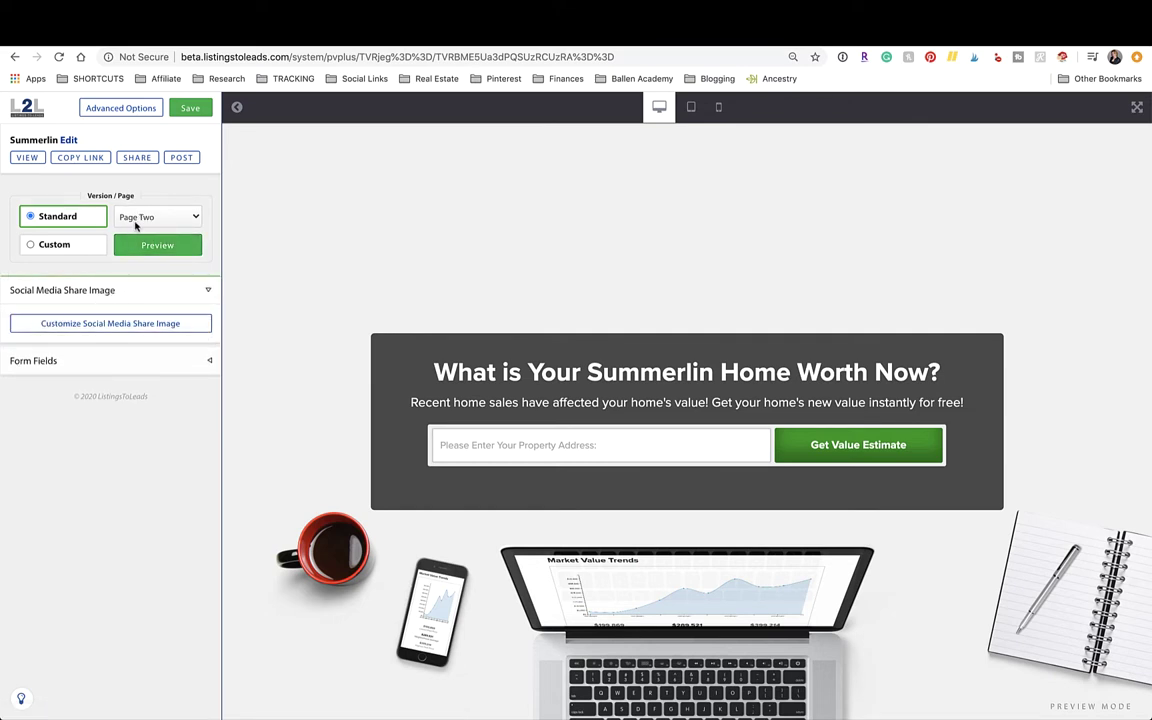
pyautogui.click(145, 220)
pyautogui.click(145, 204)
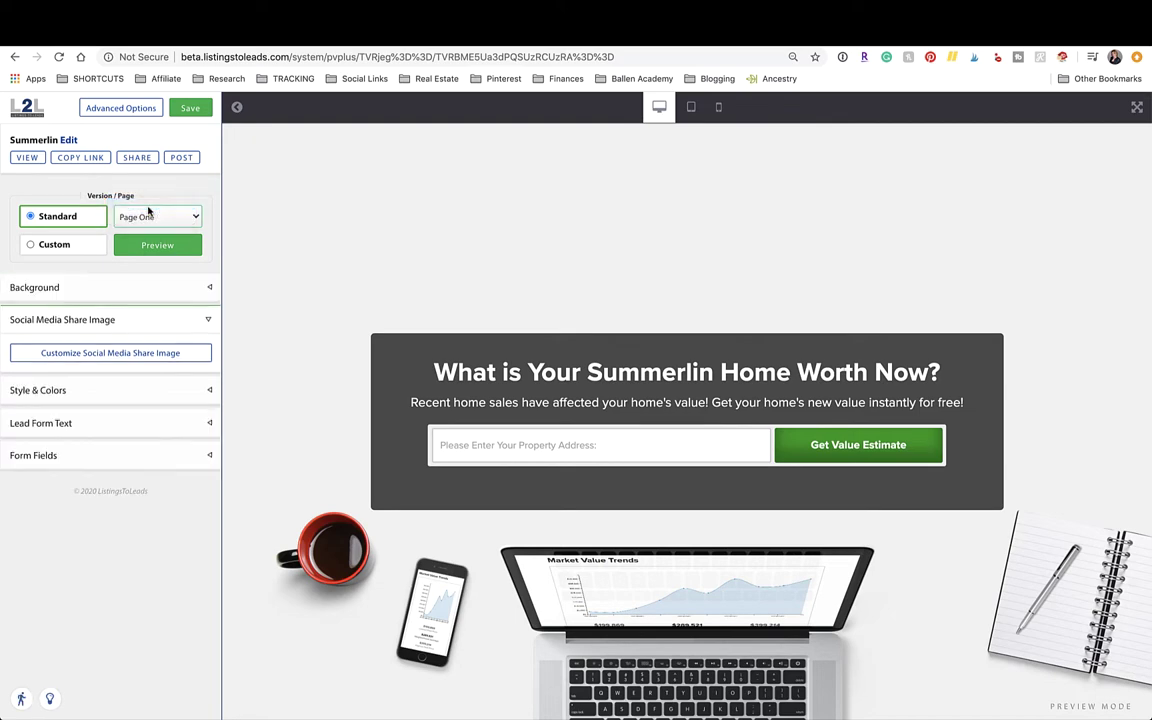
# Expand Background settings, switch to the Image option, and open the upload file picker
pyautogui.click(210, 321)
pyautogui.click(193, 290)
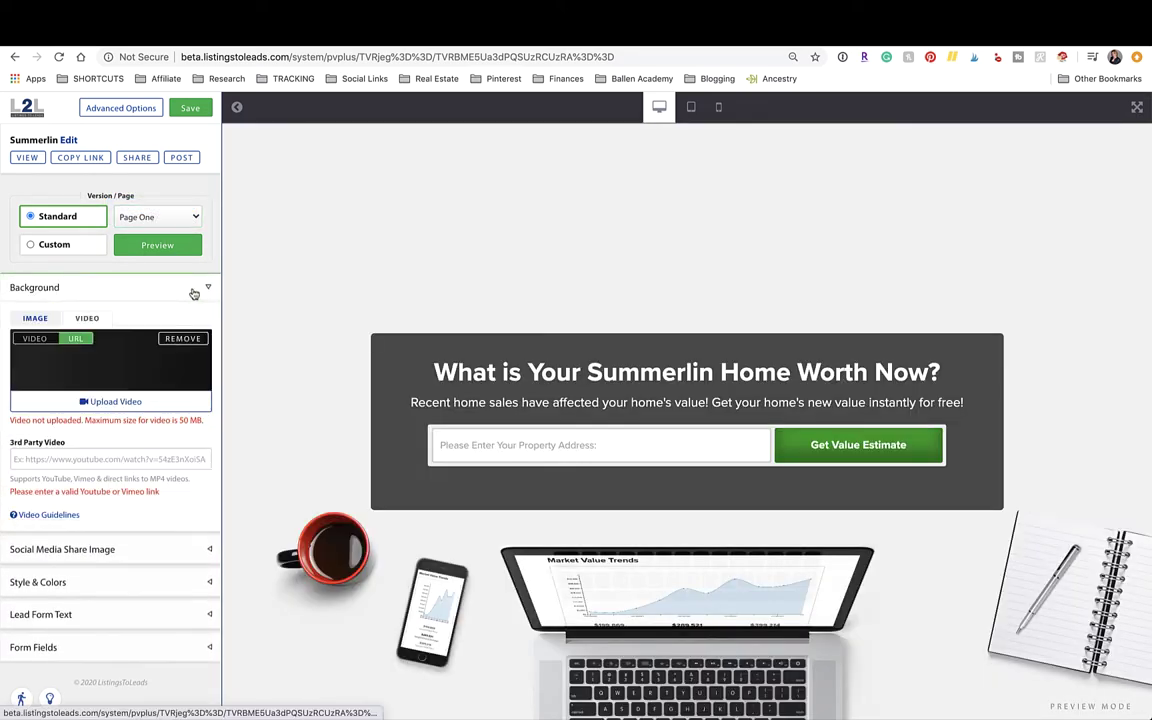
pyautogui.click(205, 288)
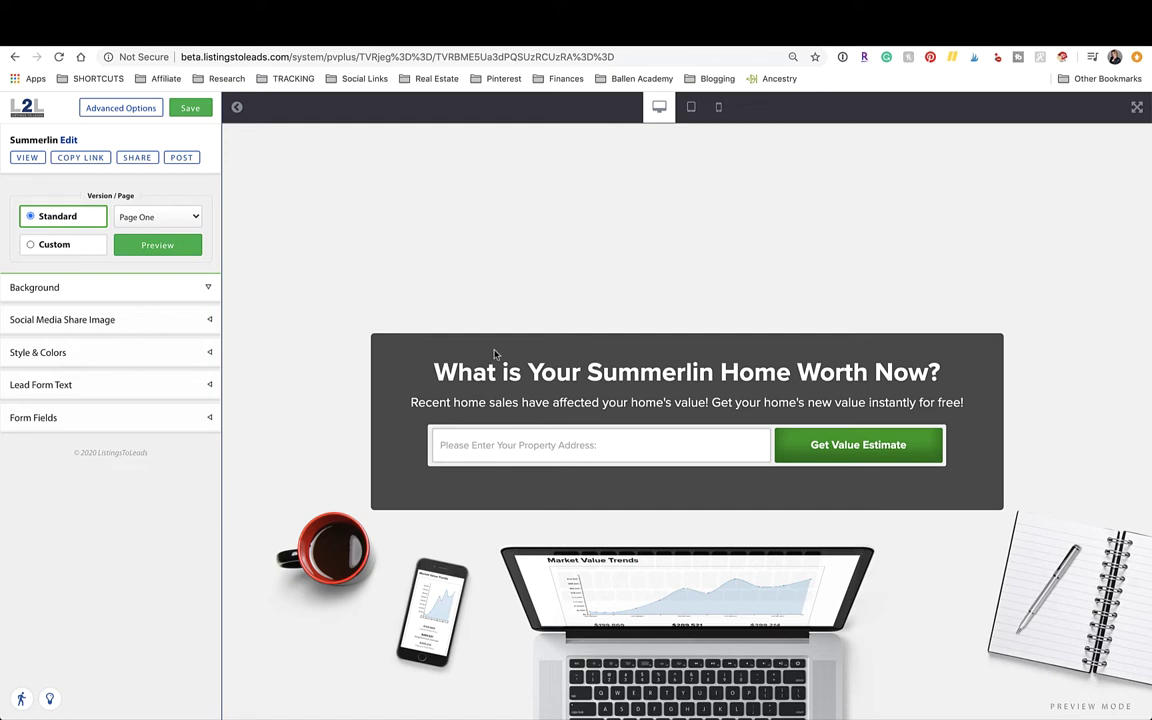
pyautogui.click(203, 289)
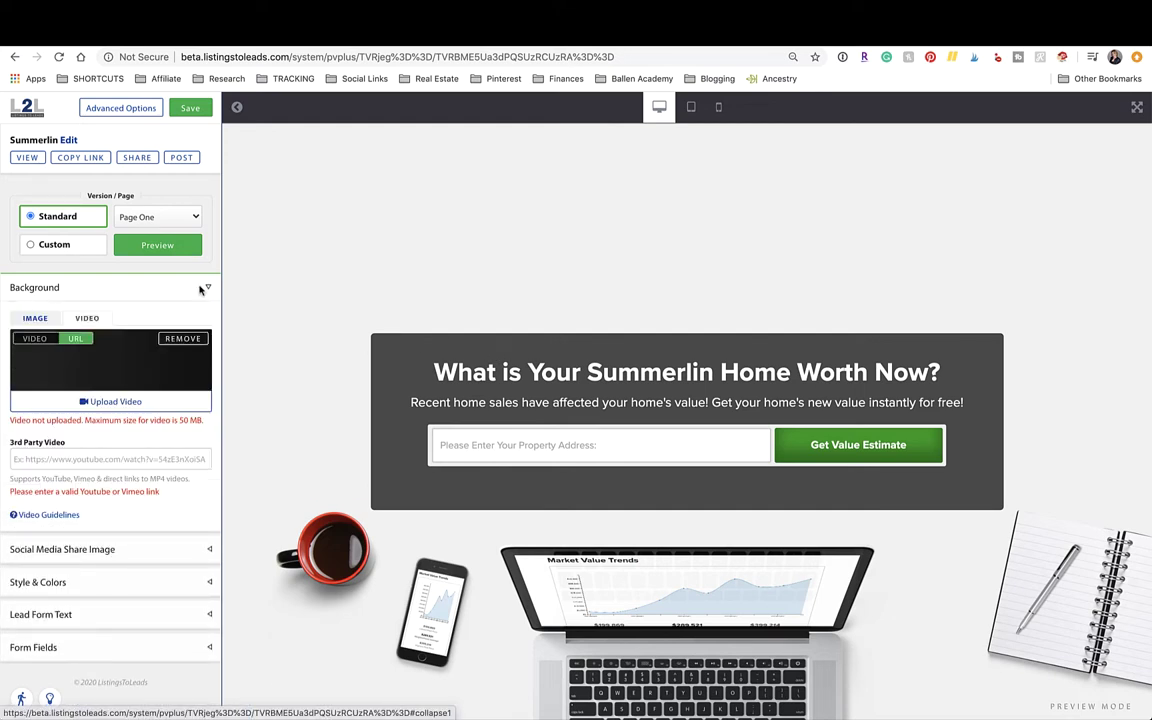
pyautogui.click(115, 457)
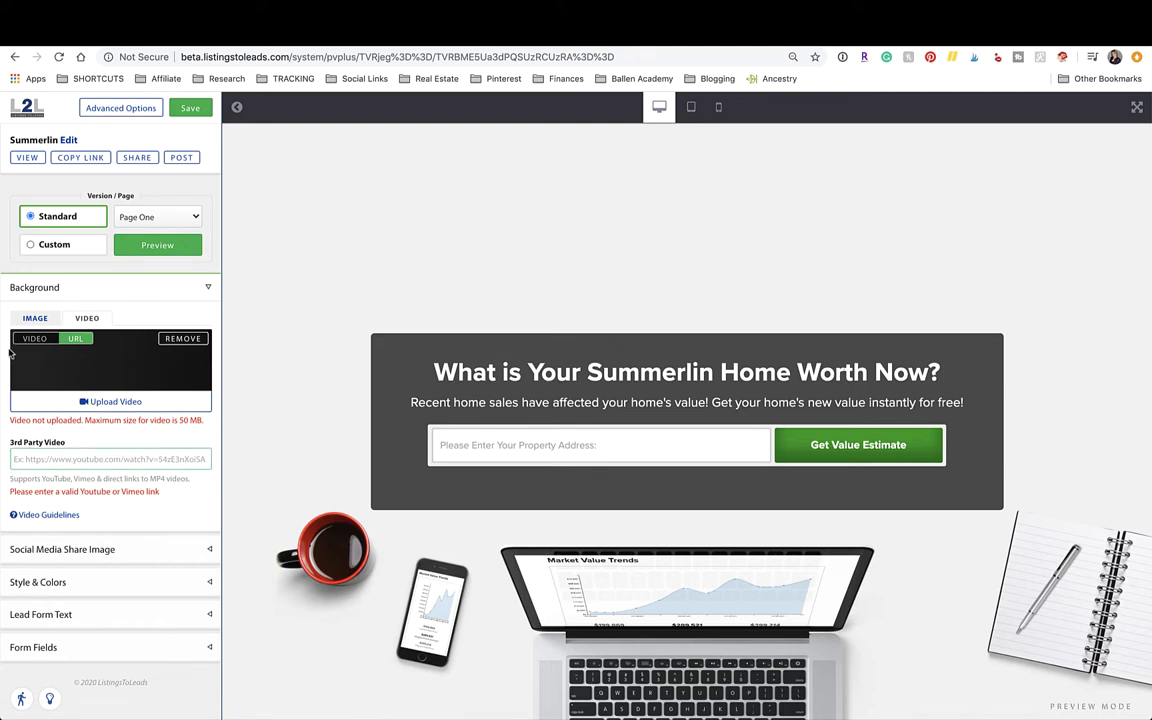
pyautogui.click(35, 318)
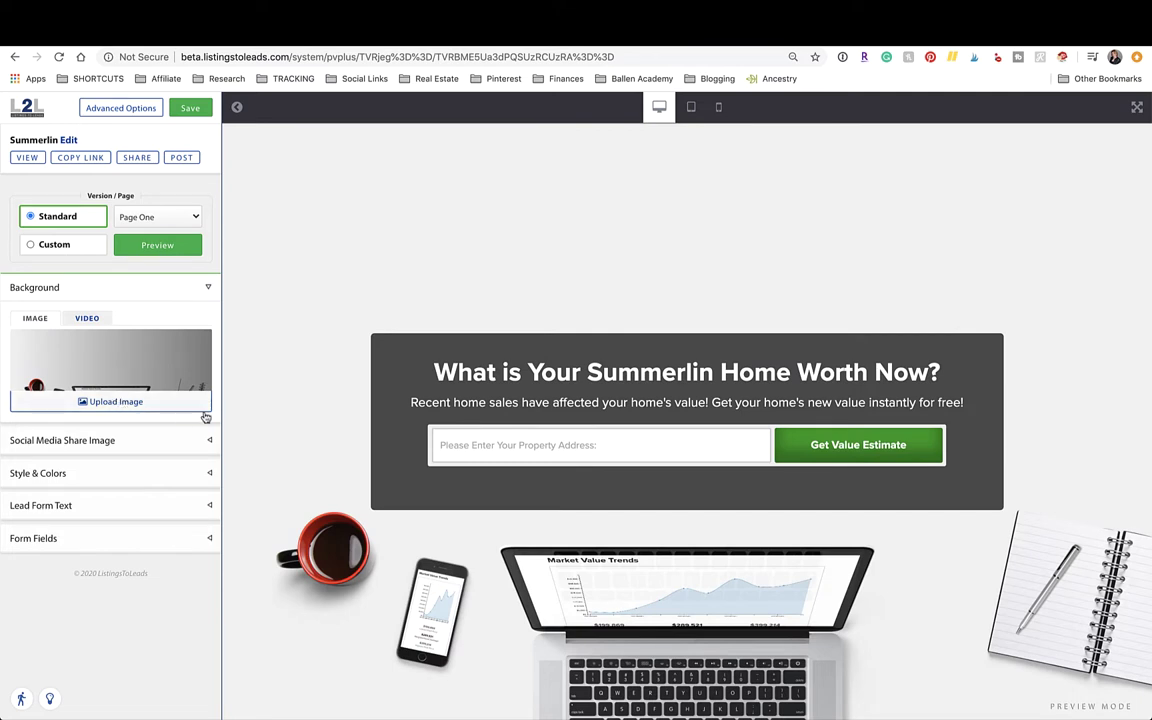
pyautogui.click(124, 406)
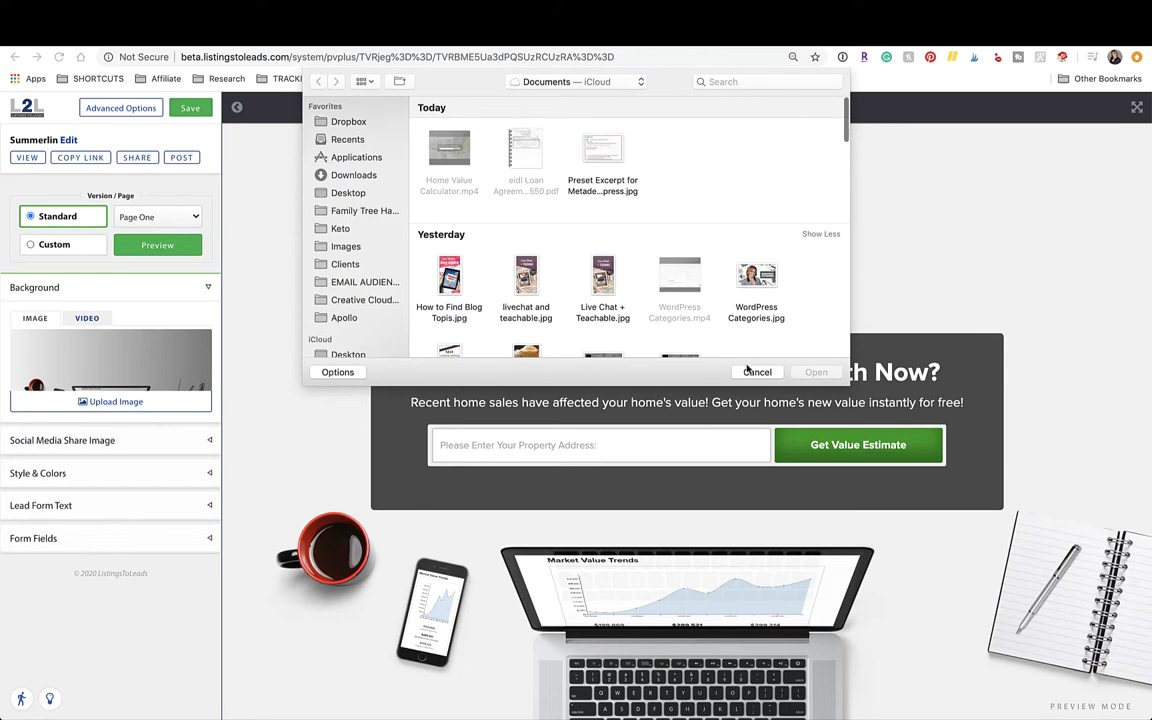
# Cancel the background image file picker twice without uploading anything
pyautogui.click(757, 372)
pyautogui.scroll(-2, 595, 480)
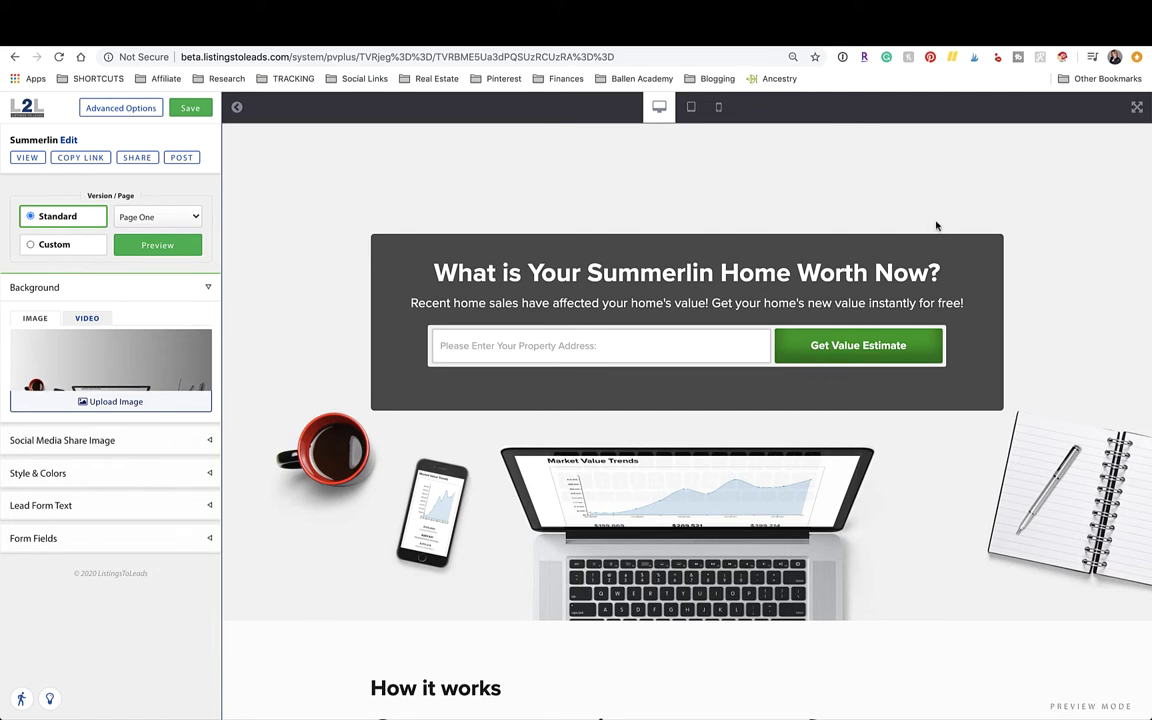
pyautogui.click(116, 402)
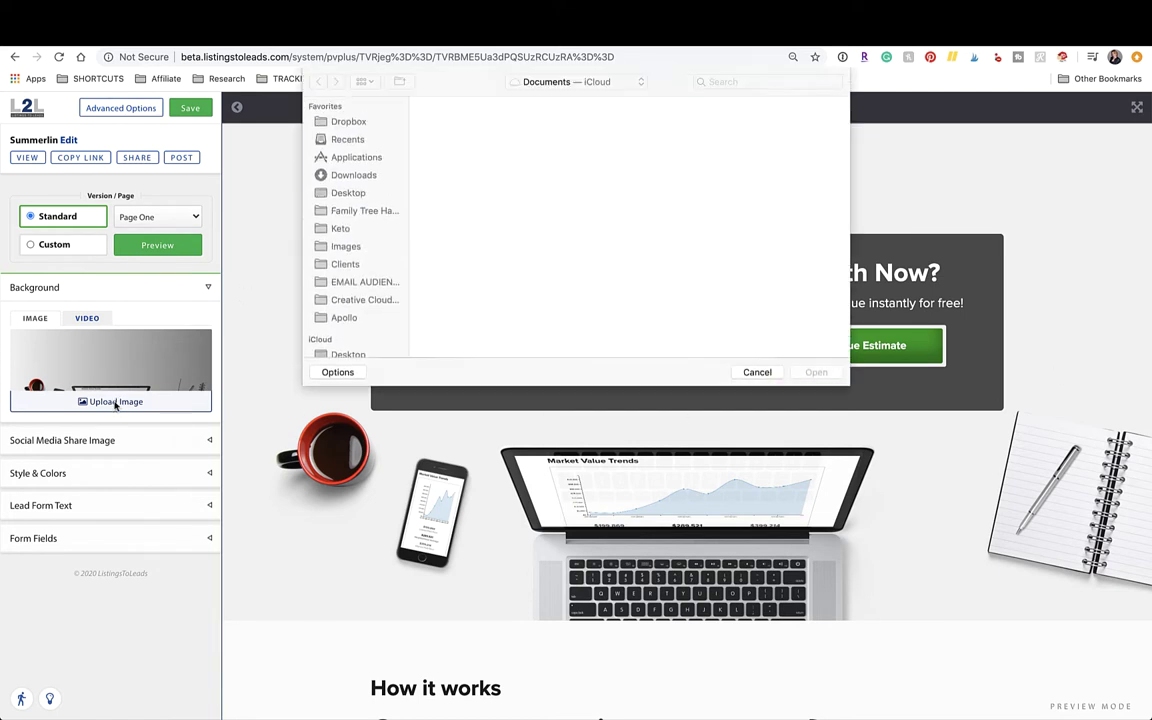
pyautogui.click(759, 376)
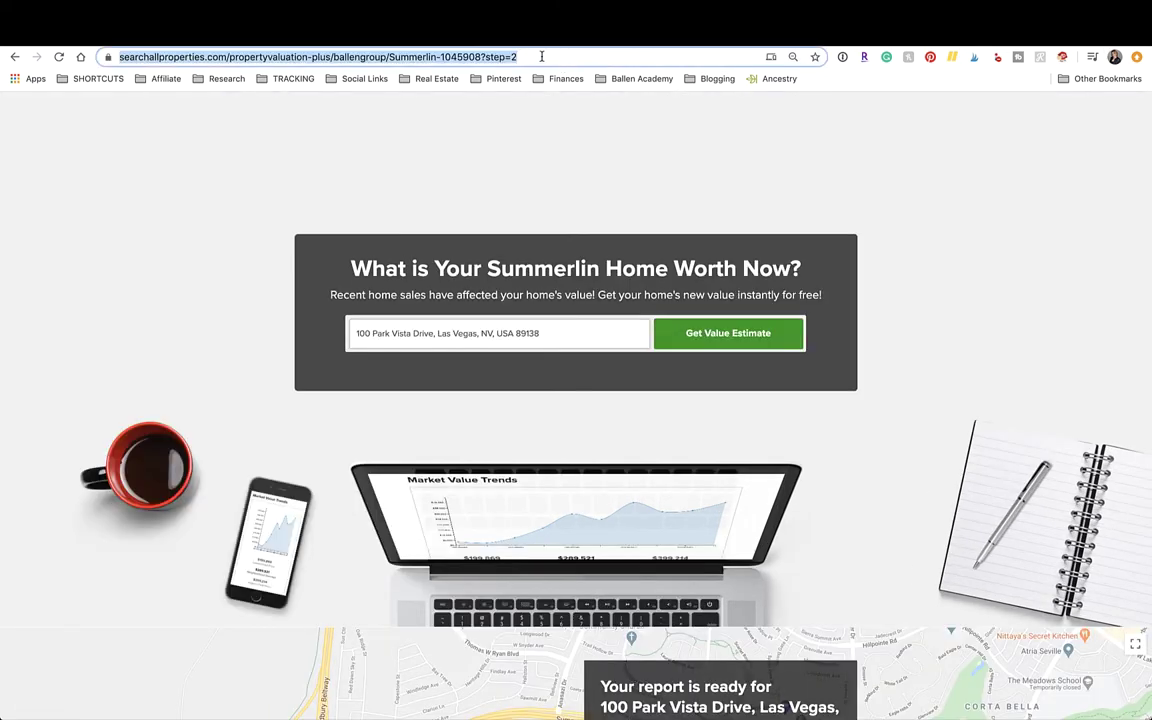
# Go to canva.com and browse the list of design types
pyautogui.write('canva.com')
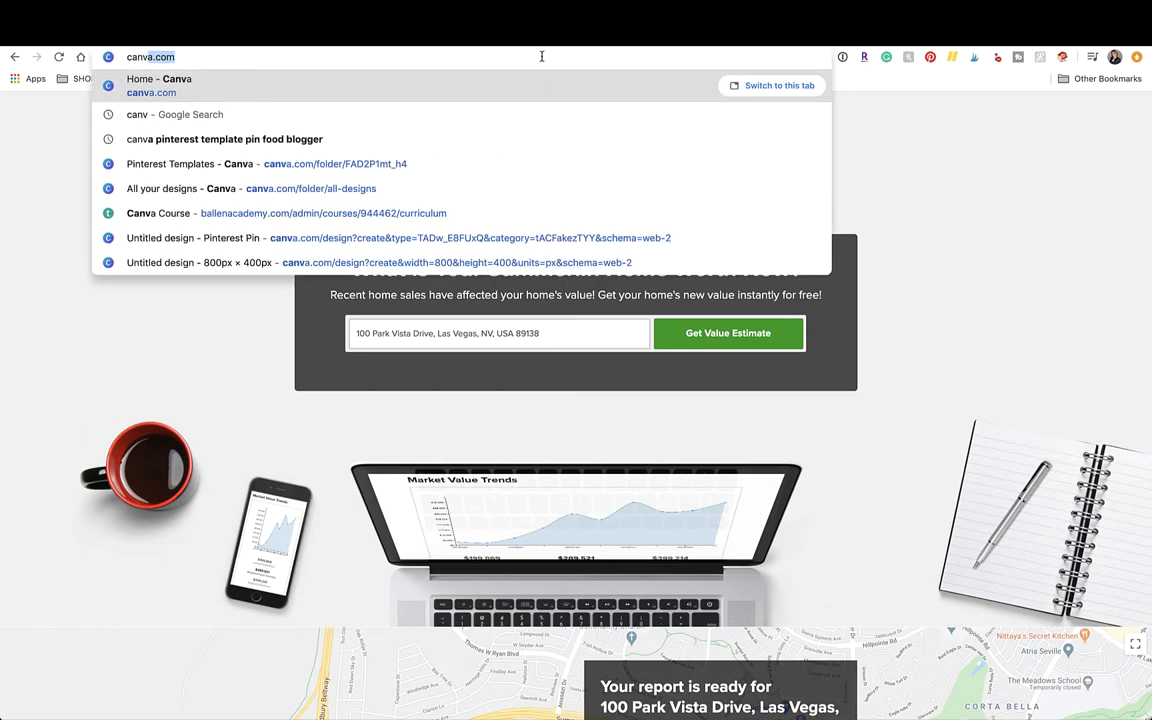
pyautogui.press('Return')
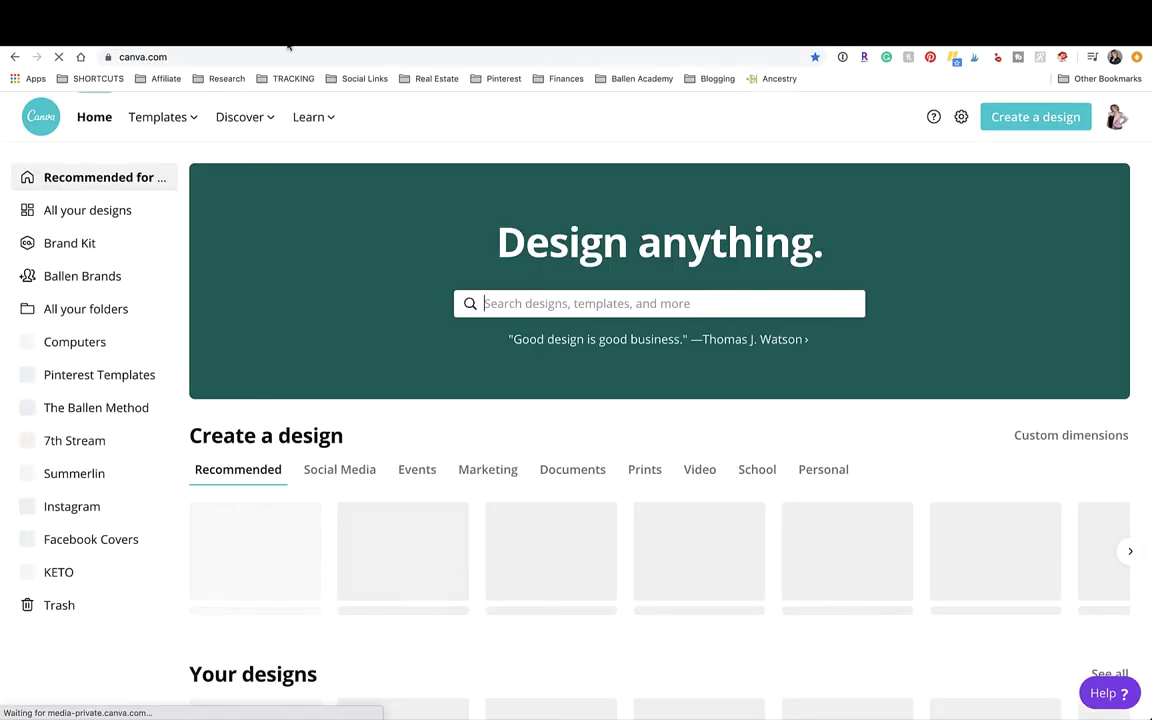
pyautogui.scroll(-1, 679, 242)
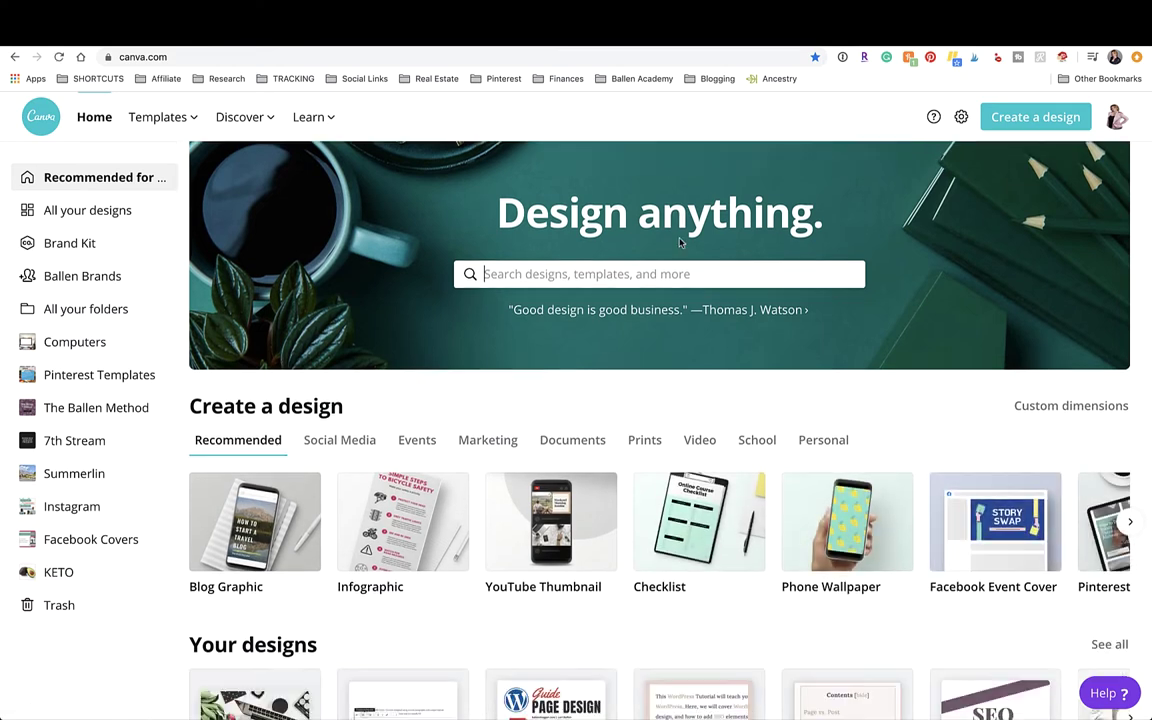
pyautogui.click(1007, 122)
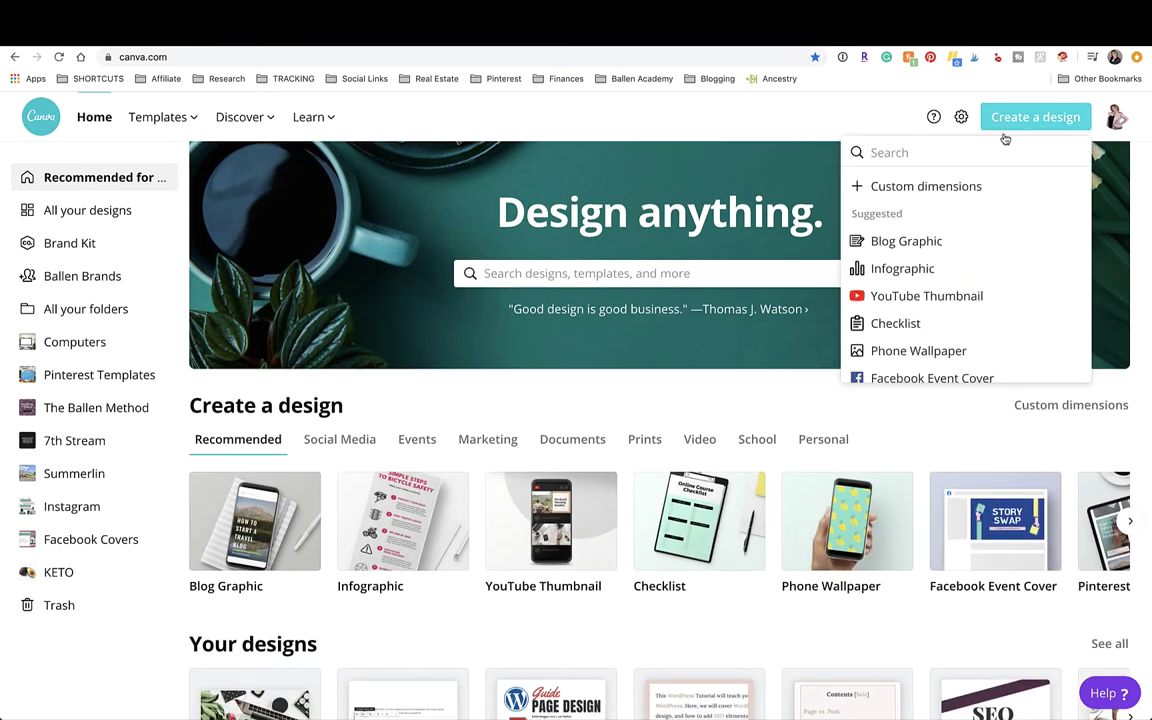
pyautogui.scroll(-1, 908, 278)
pyautogui.scroll(1, 905, 272)
pyautogui.scroll(-3, 912, 278)
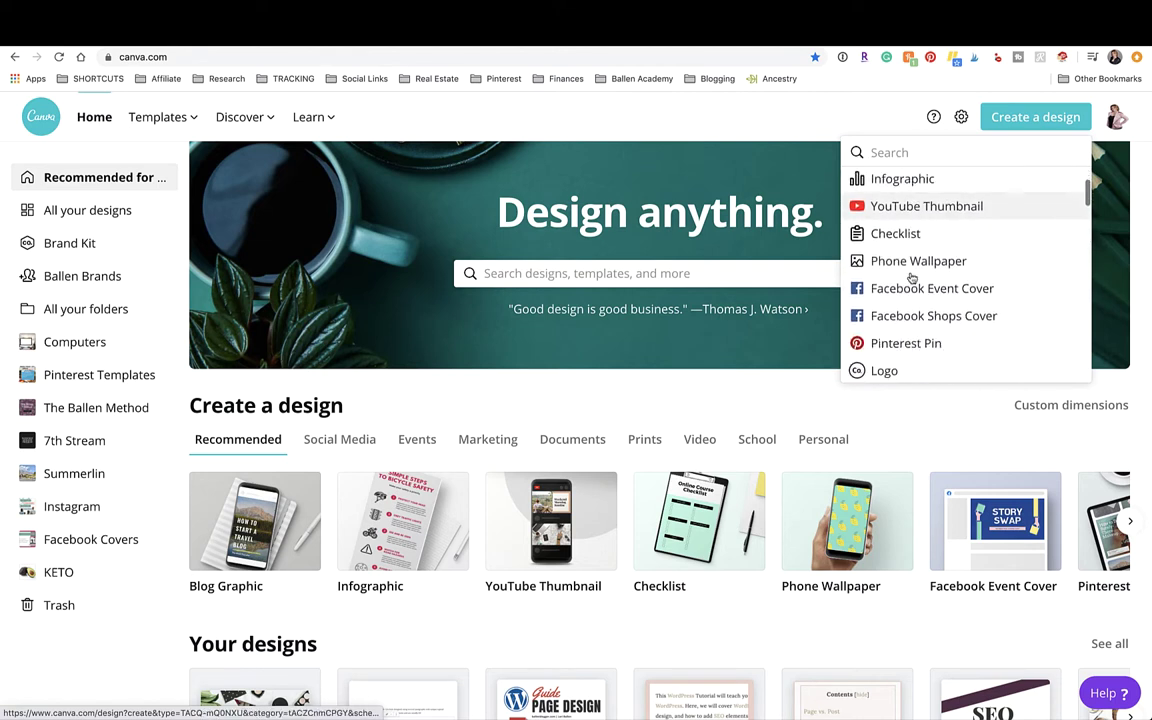
pyautogui.scroll(-2, 910, 260)
pyautogui.scroll(5, 910, 267)
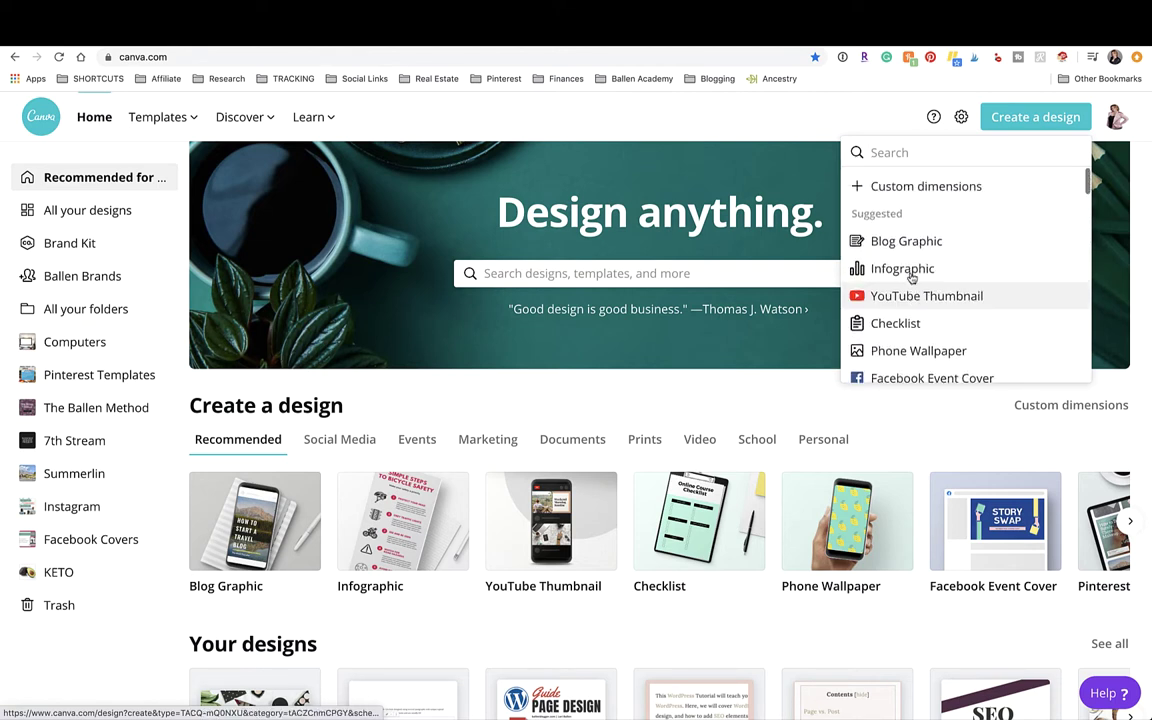
pyautogui.click(706, 141)
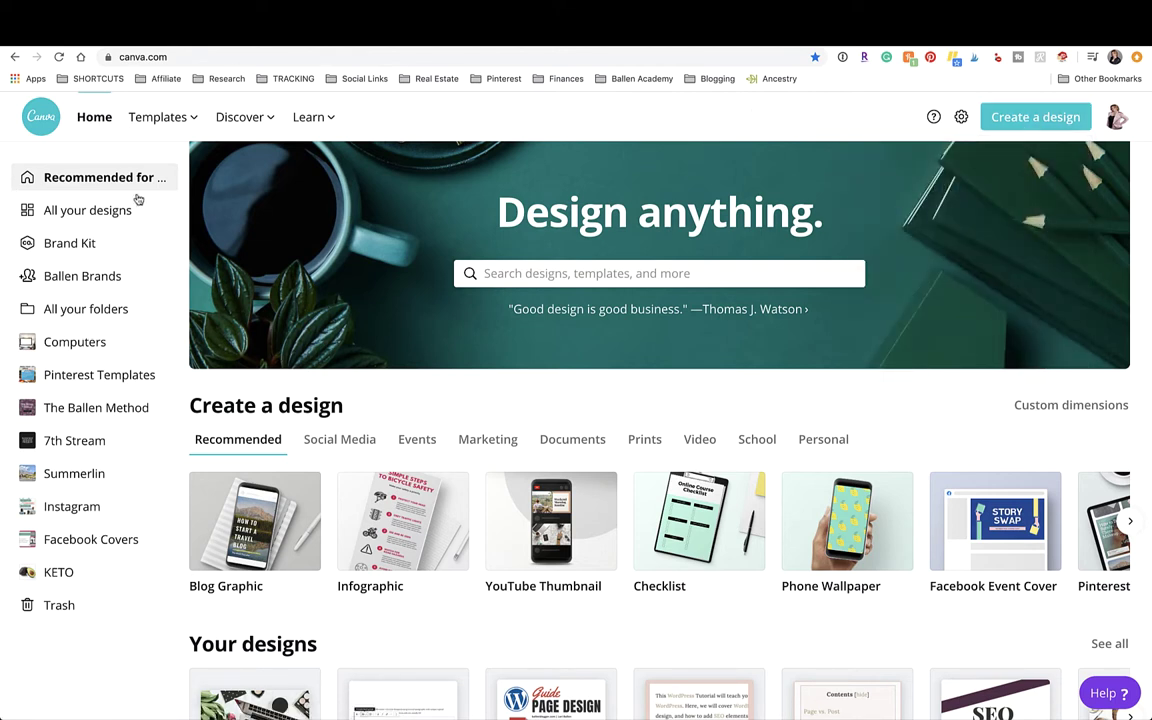
# Create a custom-dimension design of 800 × 1200 px
pyautogui.click(1035, 122)
pyautogui.click(913, 189)
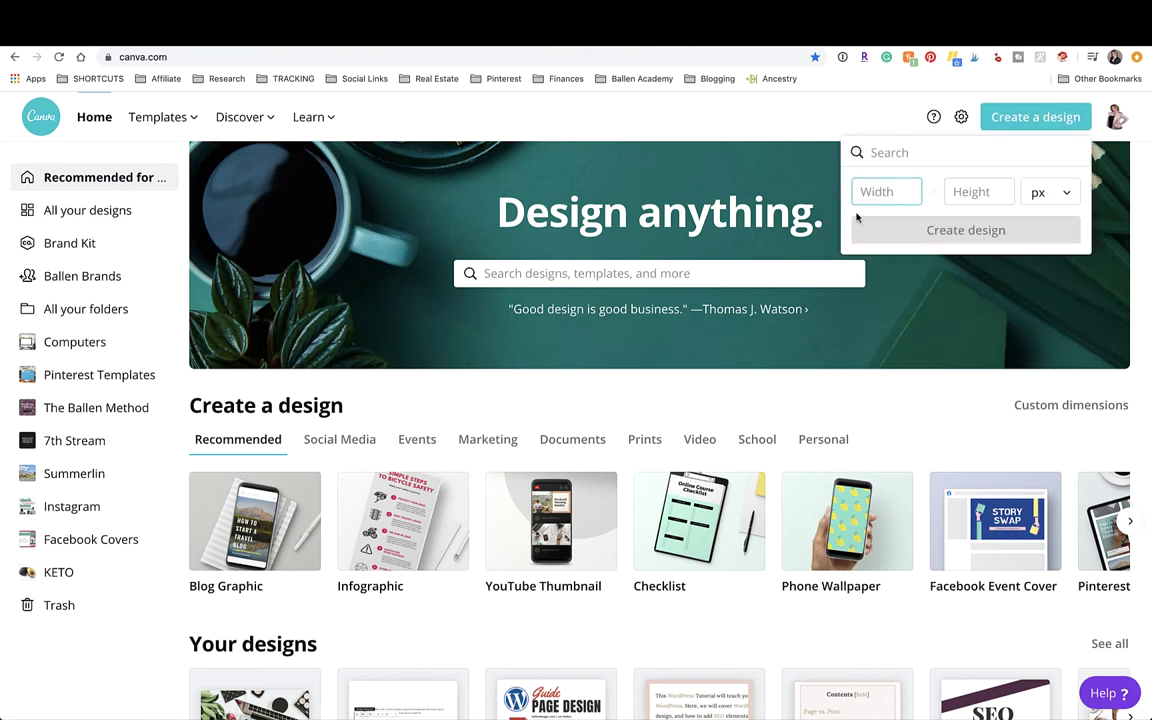
pyautogui.write('0')
pyautogui.press('Tab')
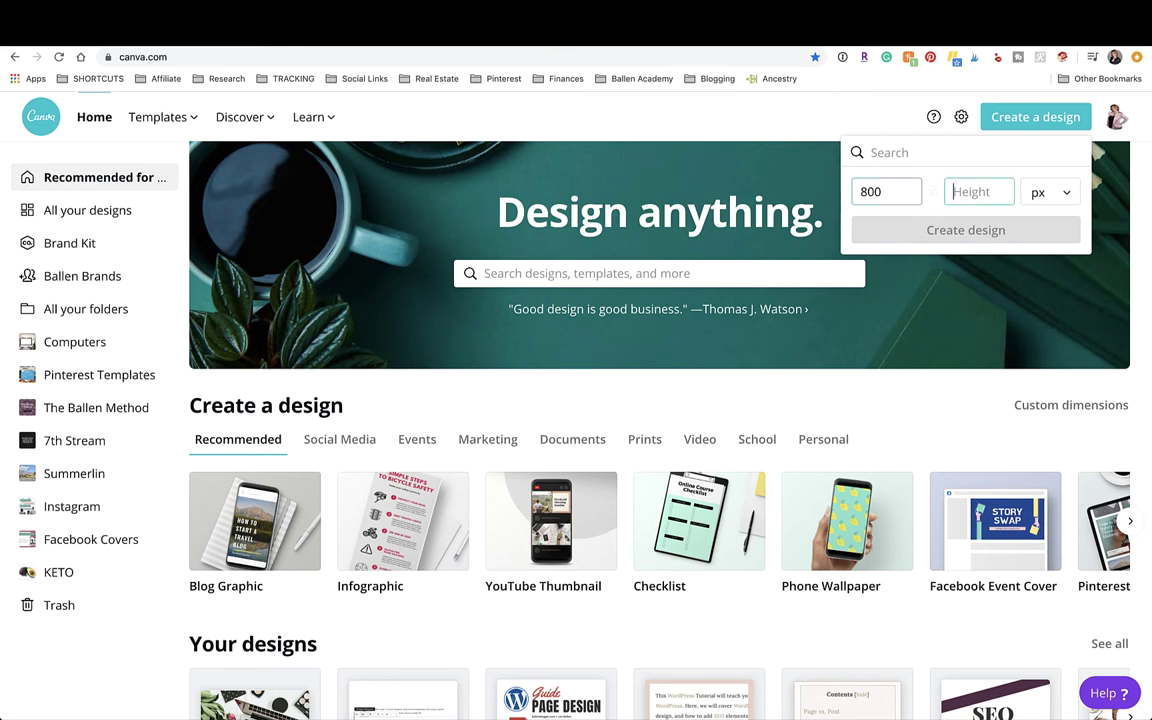
pyautogui.write('1200')
pyautogui.click(958, 231)
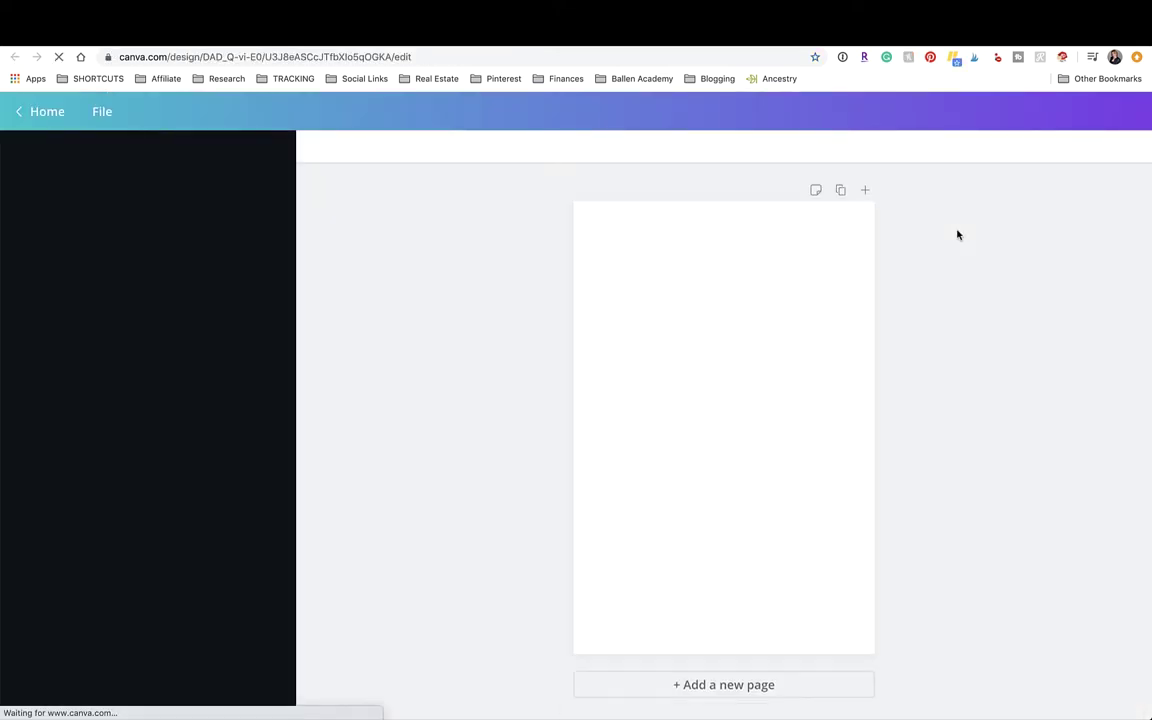
# From the Canva home page, create a custom 1200 × 800 px design
pyautogui.click(44, 112)
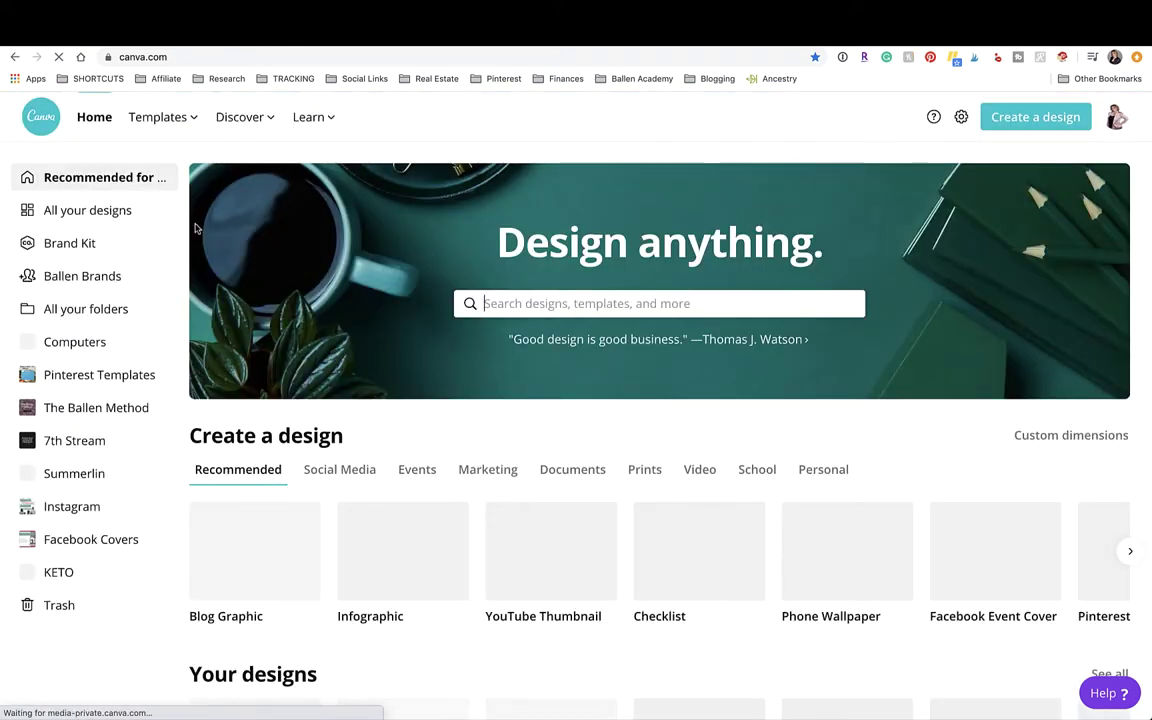
pyautogui.click(1034, 116)
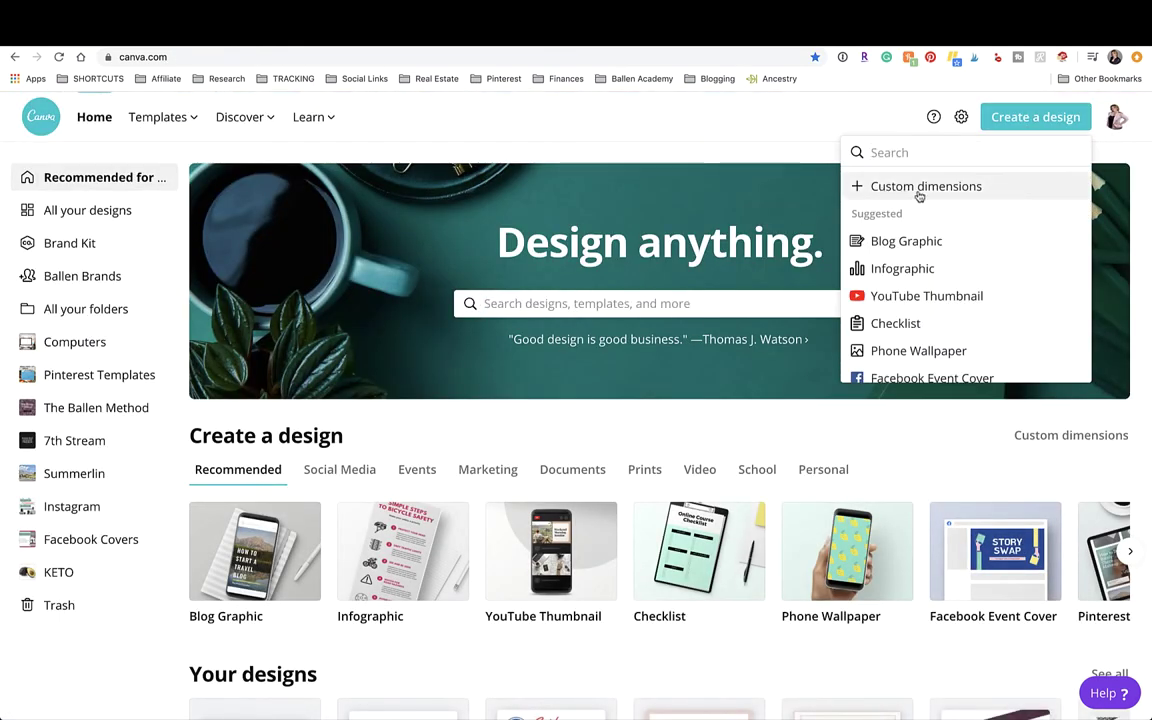
pyautogui.click(918, 187)
pyautogui.write('1200')
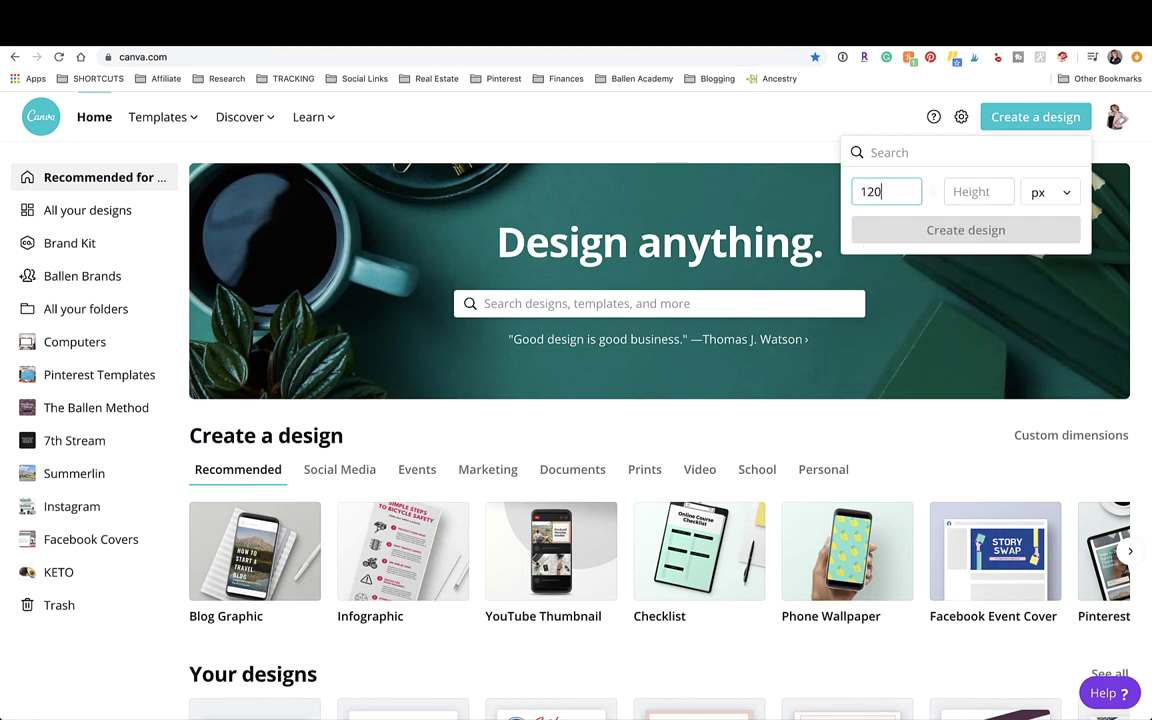
pyautogui.press('Tab')
pyautogui.write('800')
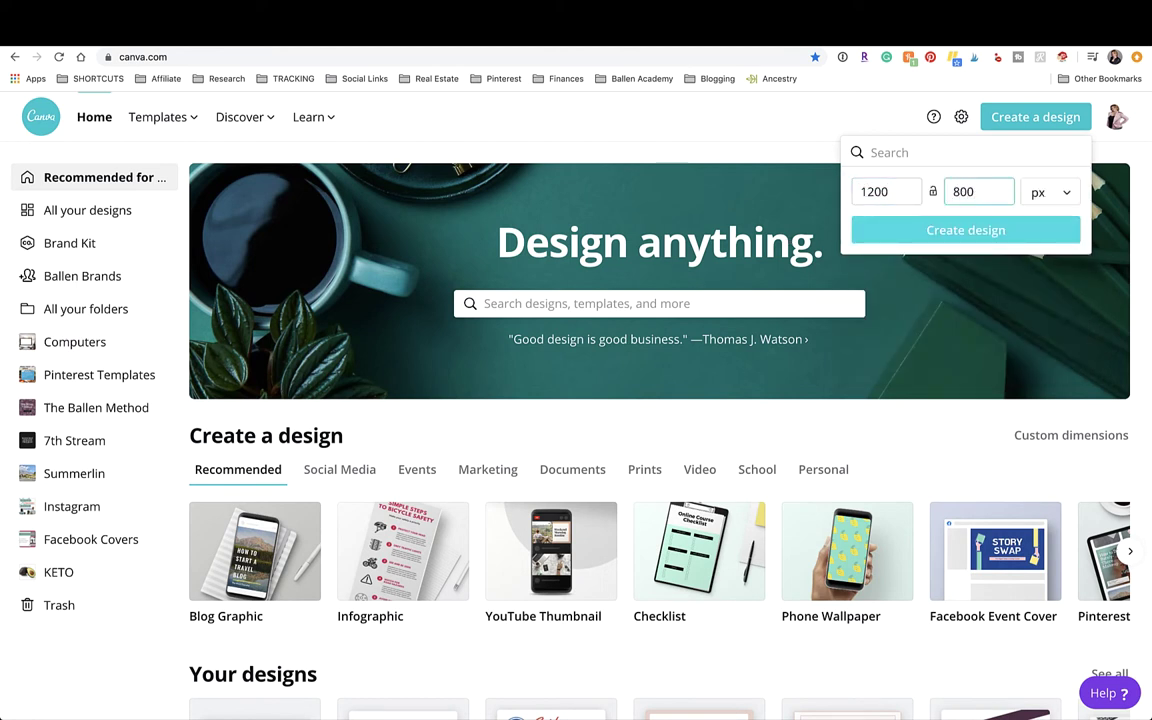
pyautogui.press('Return')
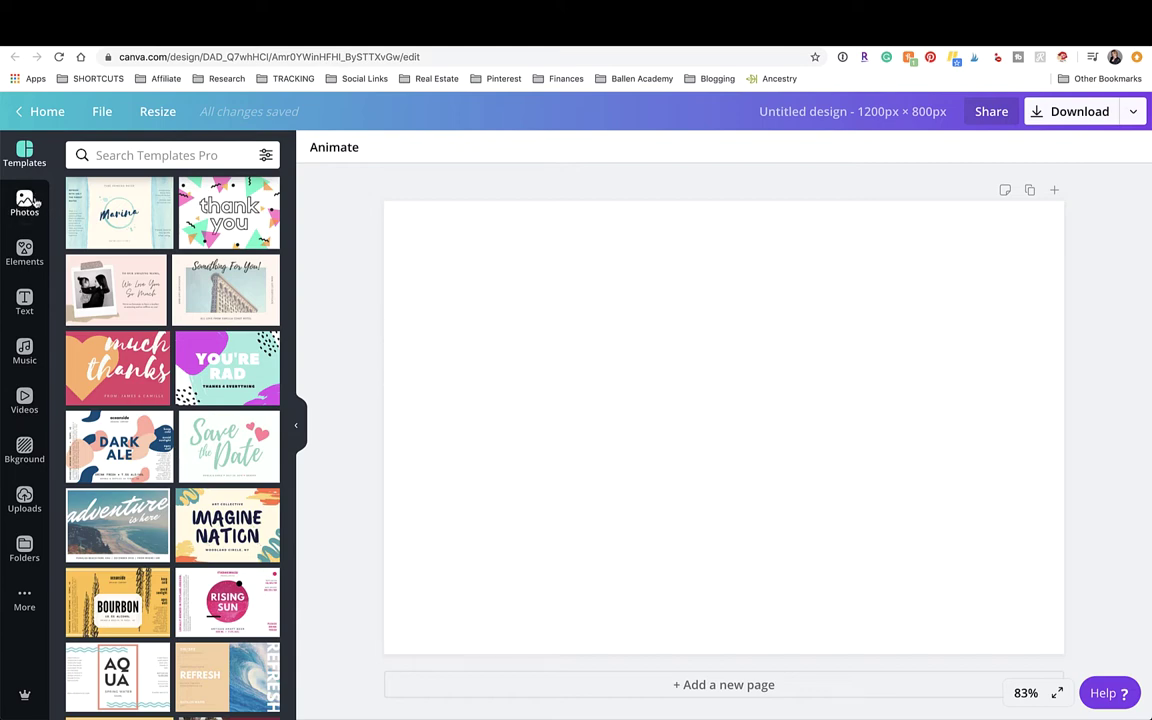
# Search stock photos for 'kitchen' and fill the page with the grey kitchen photo
pyautogui.click(25, 203)
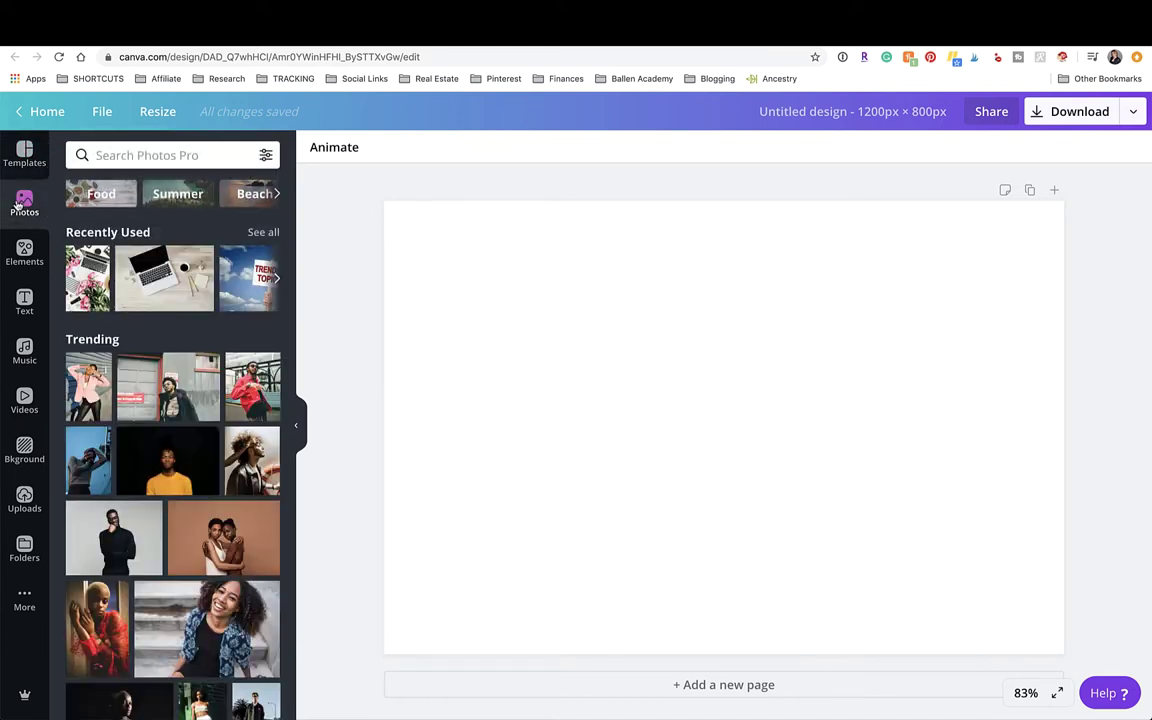
pyautogui.click(136, 154)
pyautogui.write('kitchen')
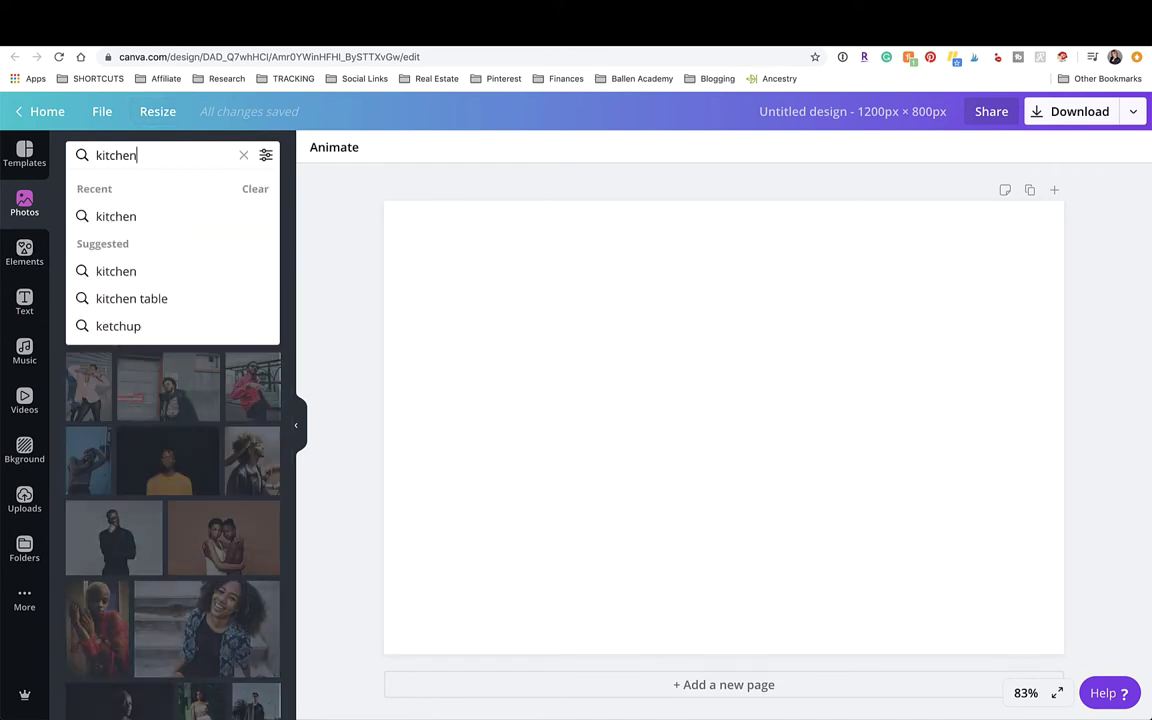
pyautogui.press('Return')
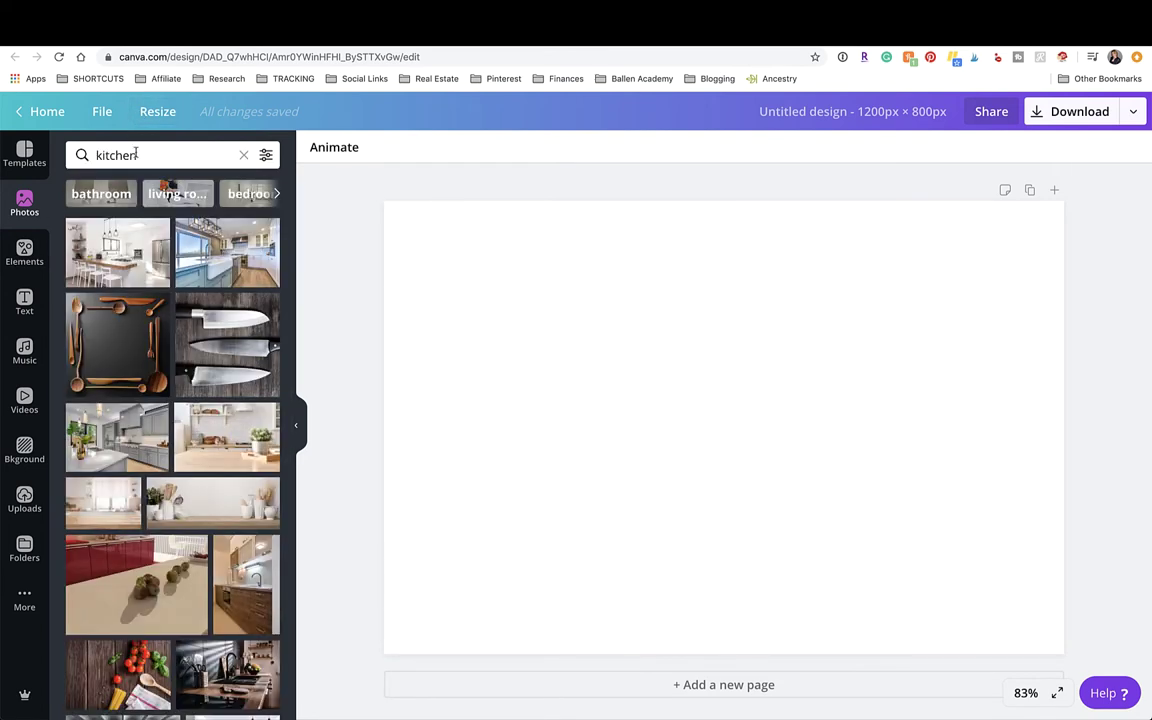
pyautogui.moveTo(97, 231); pyautogui.dragTo(387, 271)
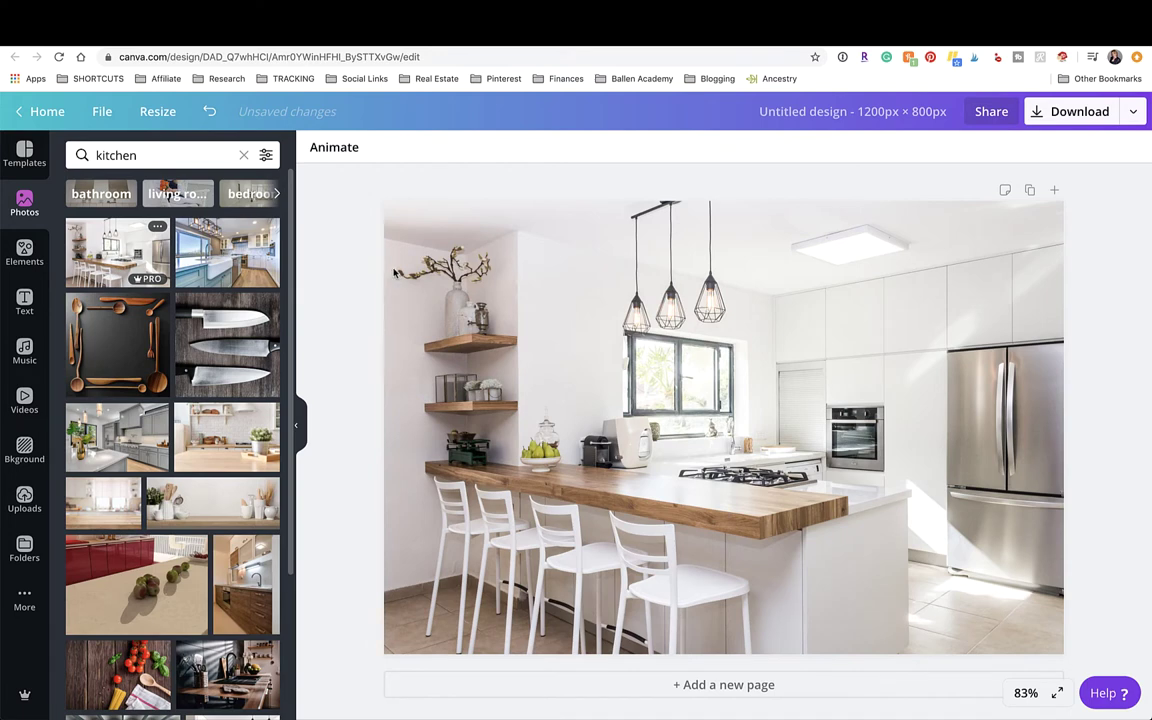
pyautogui.click(121, 441)
# Download the design as PNG, saving it as Kitchen.png on the Desktop
pyautogui.click(1072, 112)
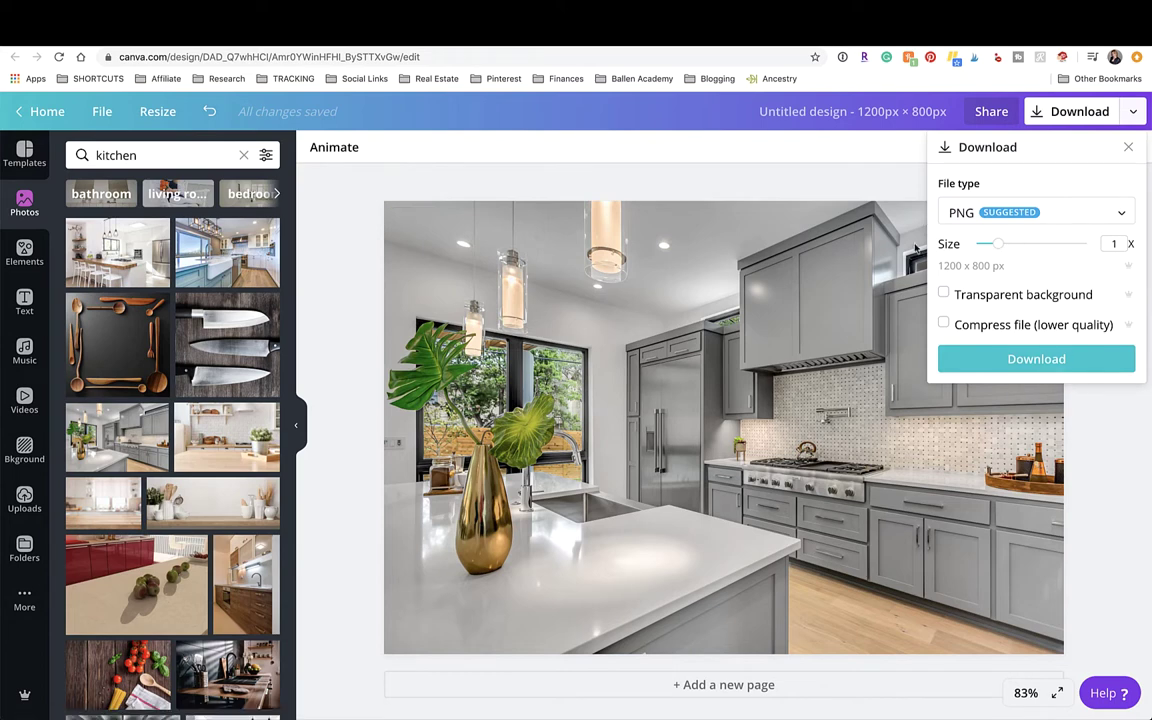
pyautogui.click(1016, 362)
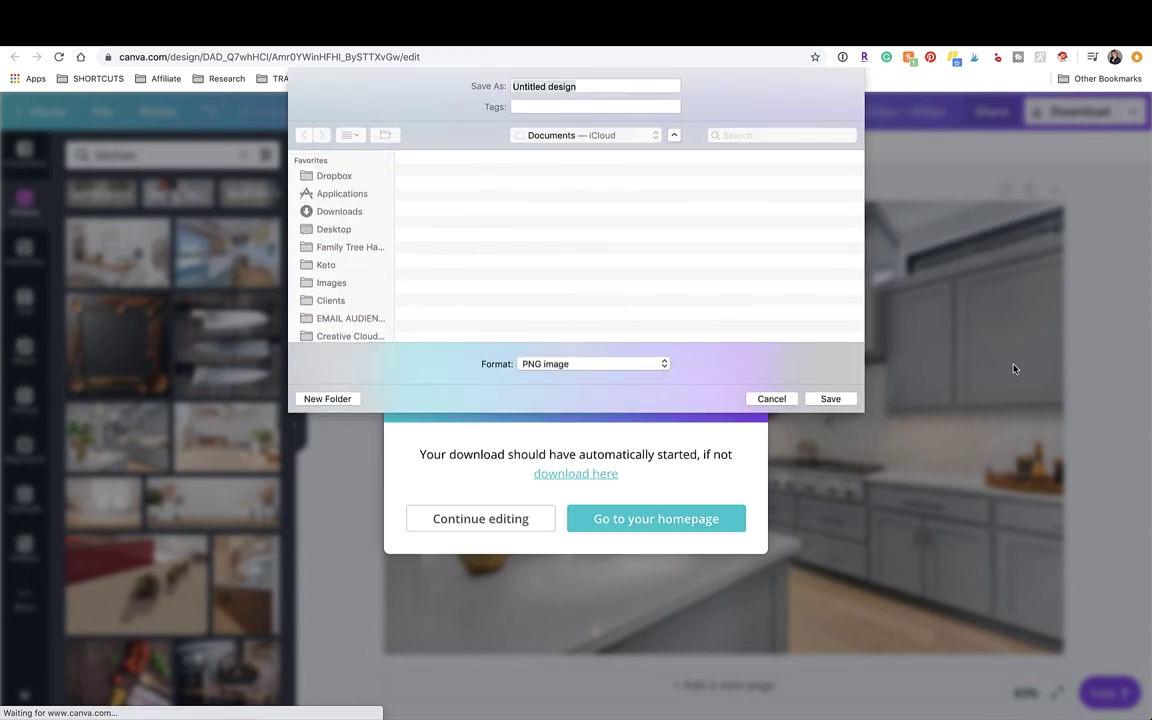
pyautogui.write('Kitchen')
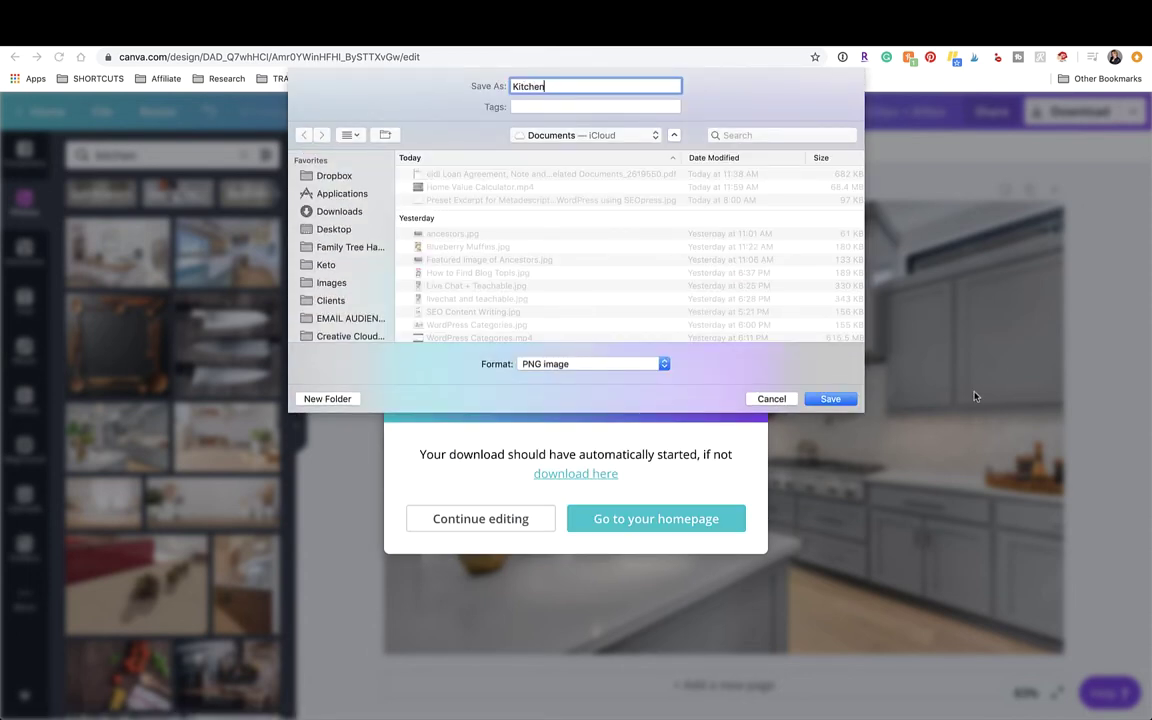
pyautogui.click(335, 229)
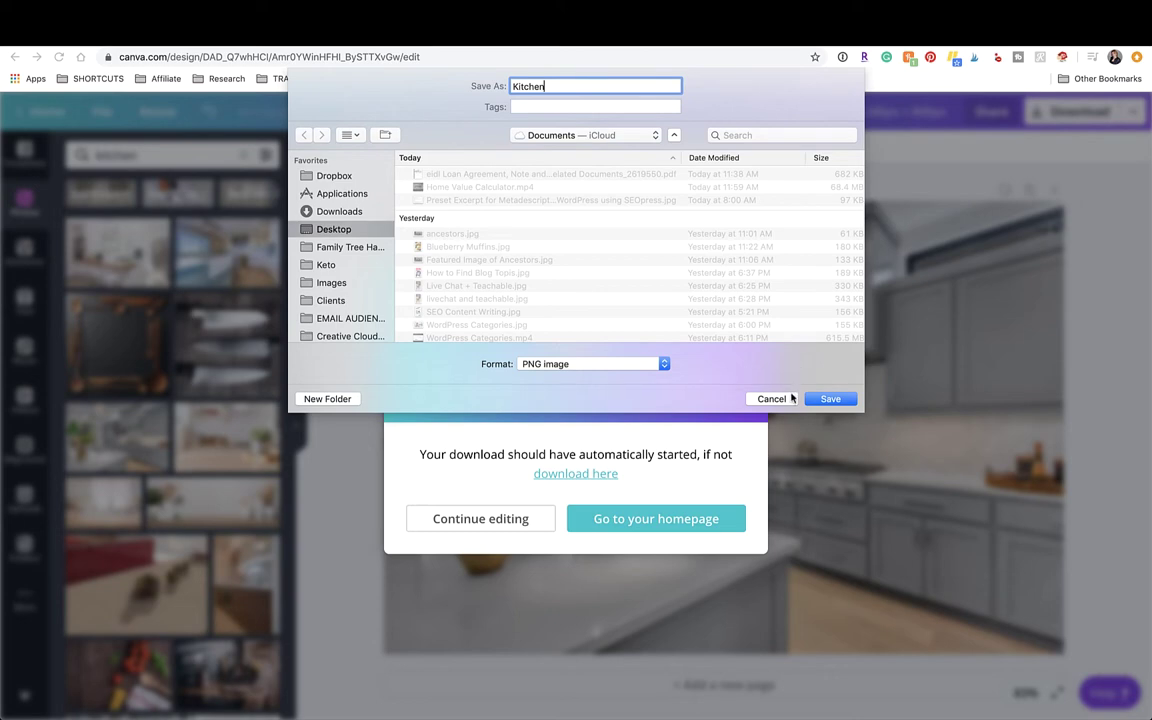
pyautogui.click(830, 399)
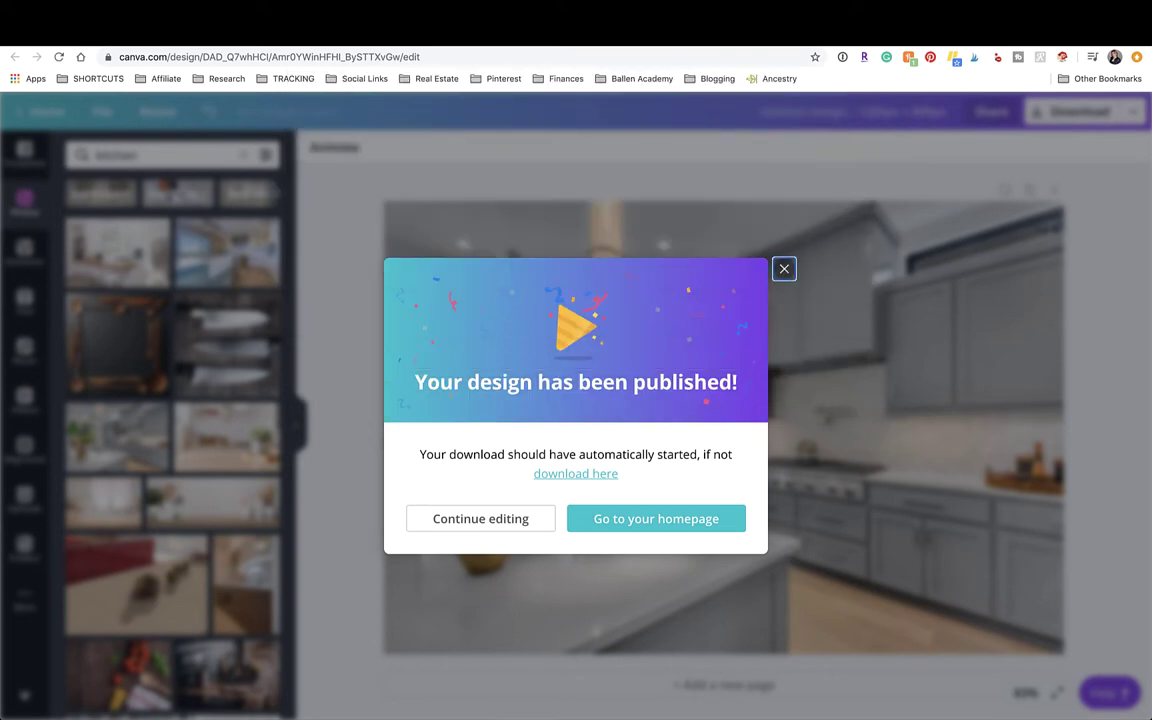
pyautogui.hotkey('ctrl', 'Tab')
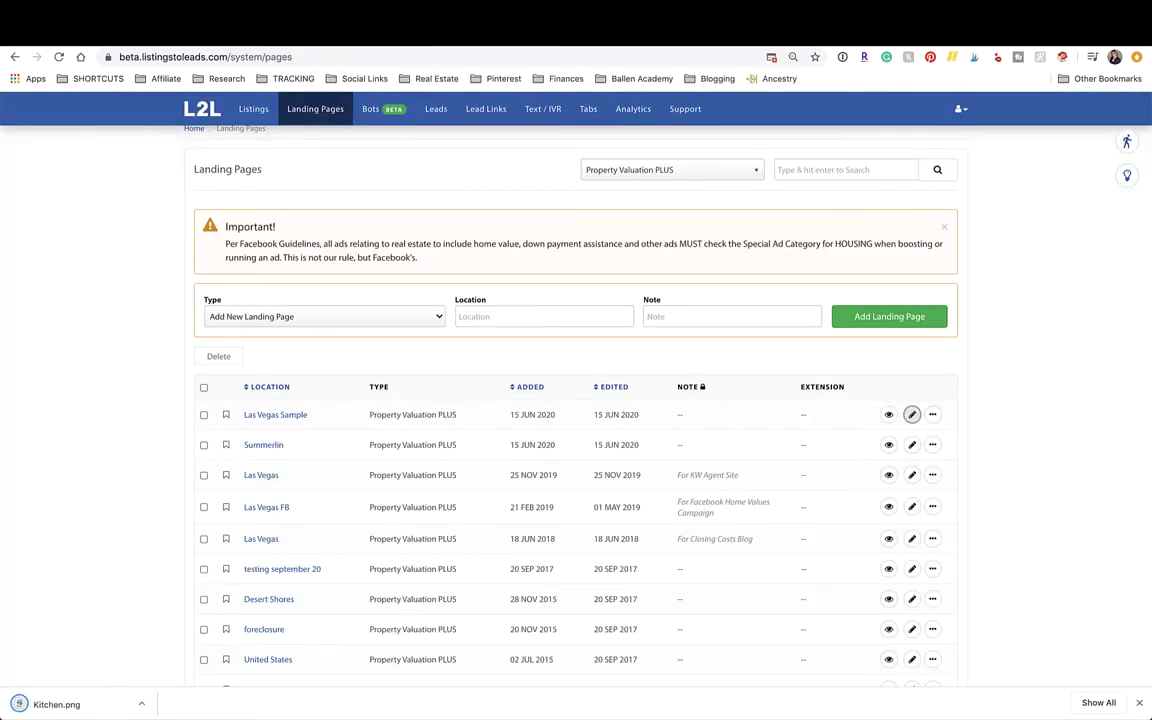
# Edit the Las Vegas Sample page and upload Desktop/Kitchen.png as its background image
pyautogui.click(911, 414)
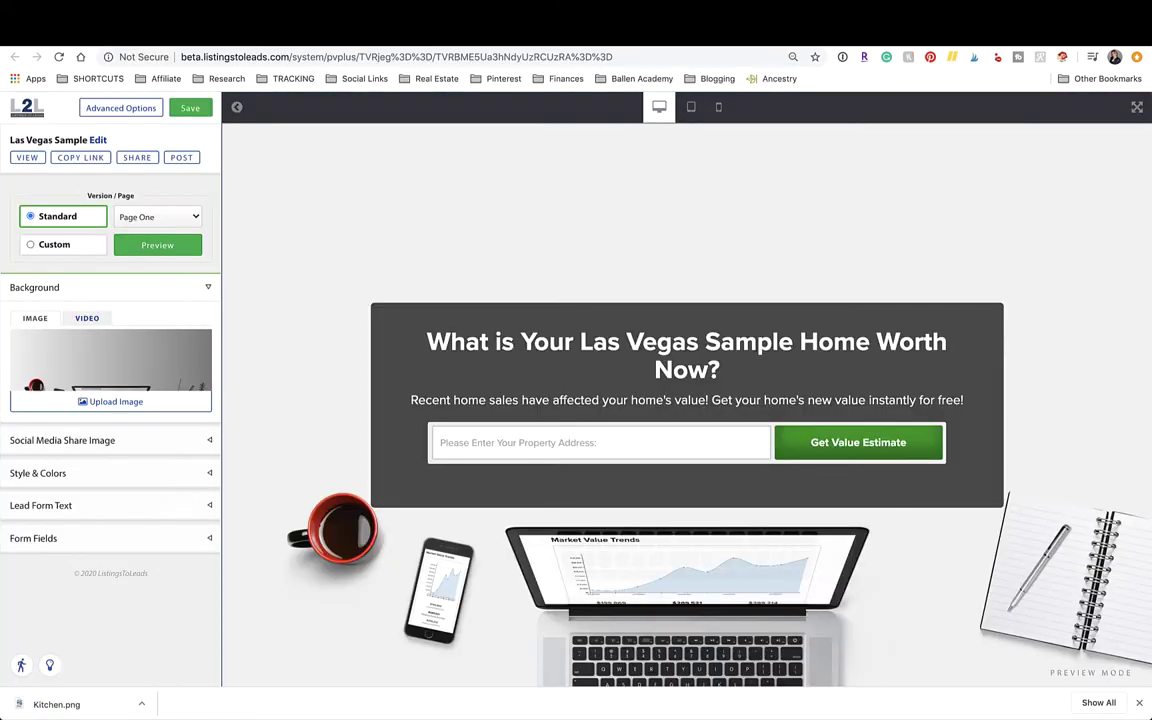
pyautogui.click(122, 403)
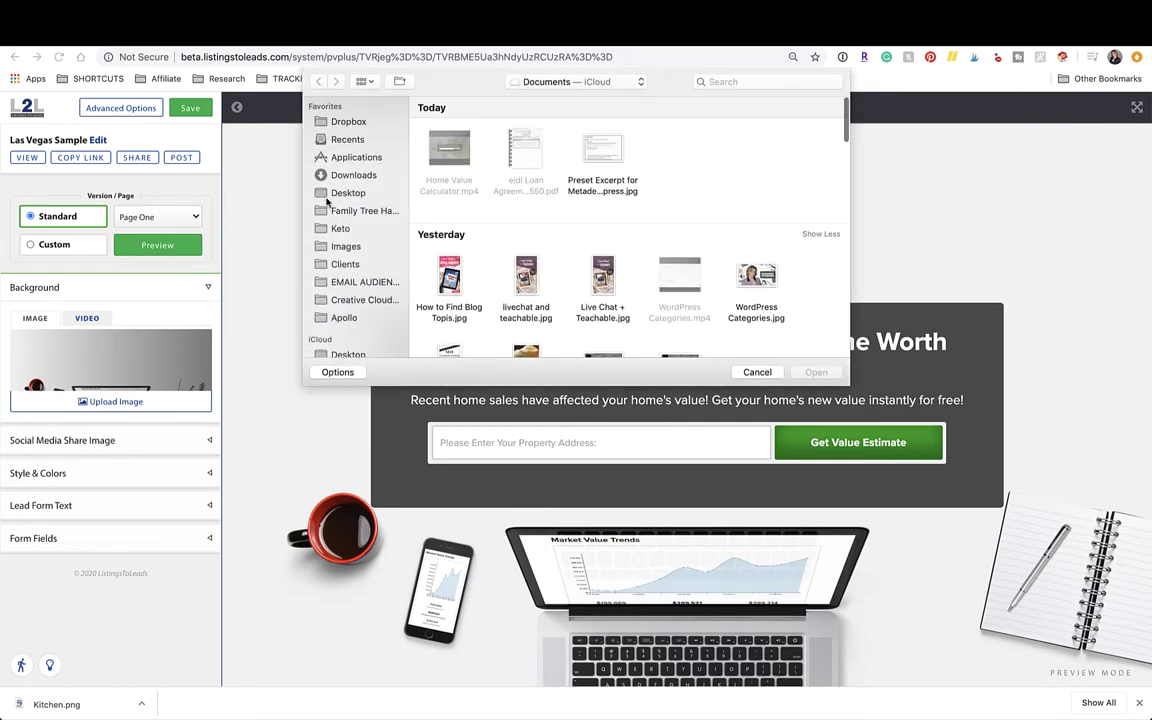
pyautogui.click(352, 193)
pyautogui.click(449, 148)
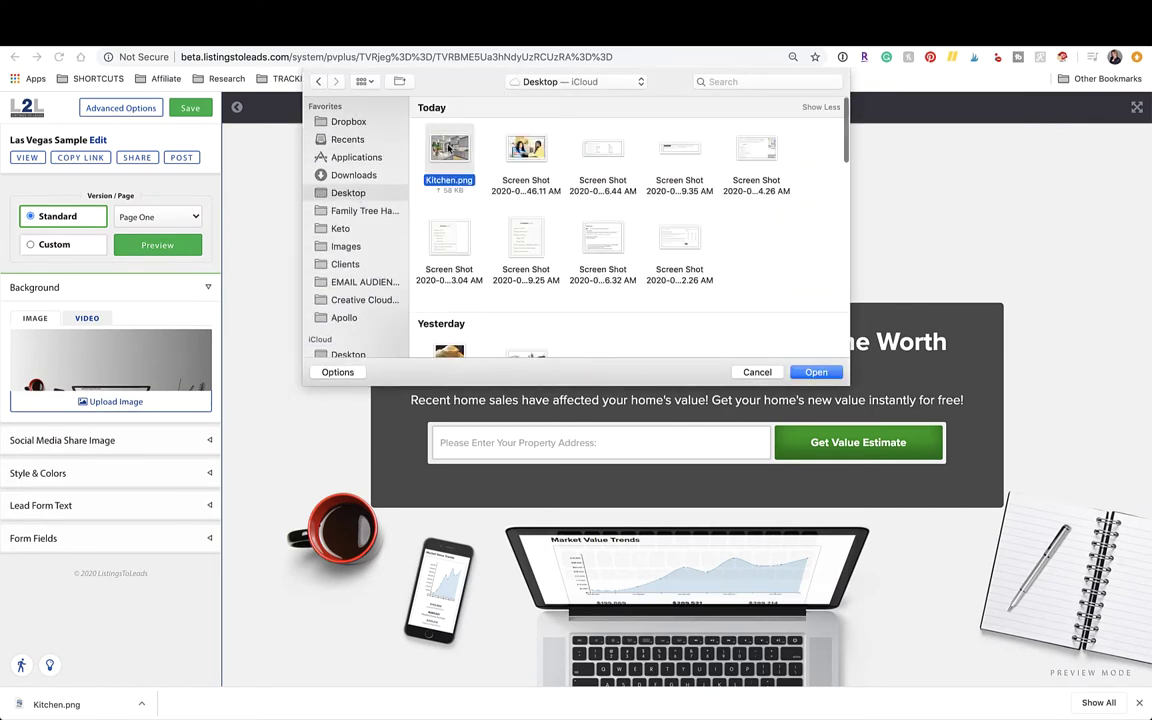
pyautogui.click(830, 374)
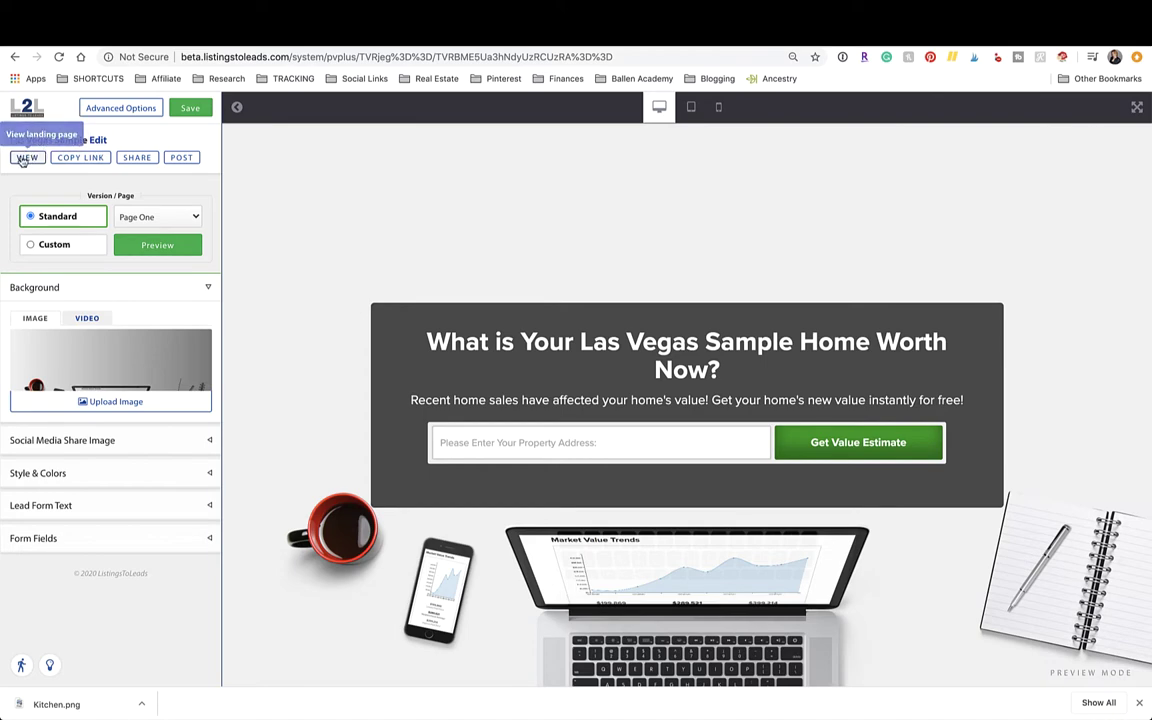
# Review the live Las Vegas Sample page, then check its tablet and mobile previews before returning to desktop
pyautogui.click(28, 158)
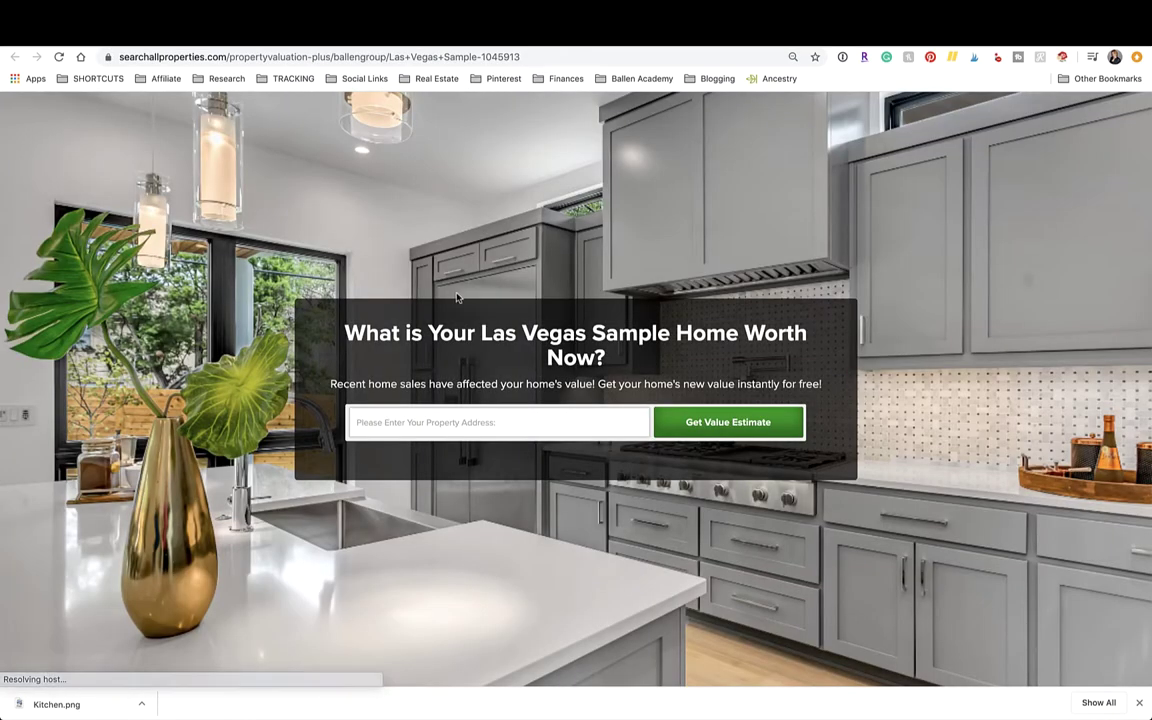
pyautogui.scroll(-10, 700, 260)
pyautogui.scroll(10, 700, 260)
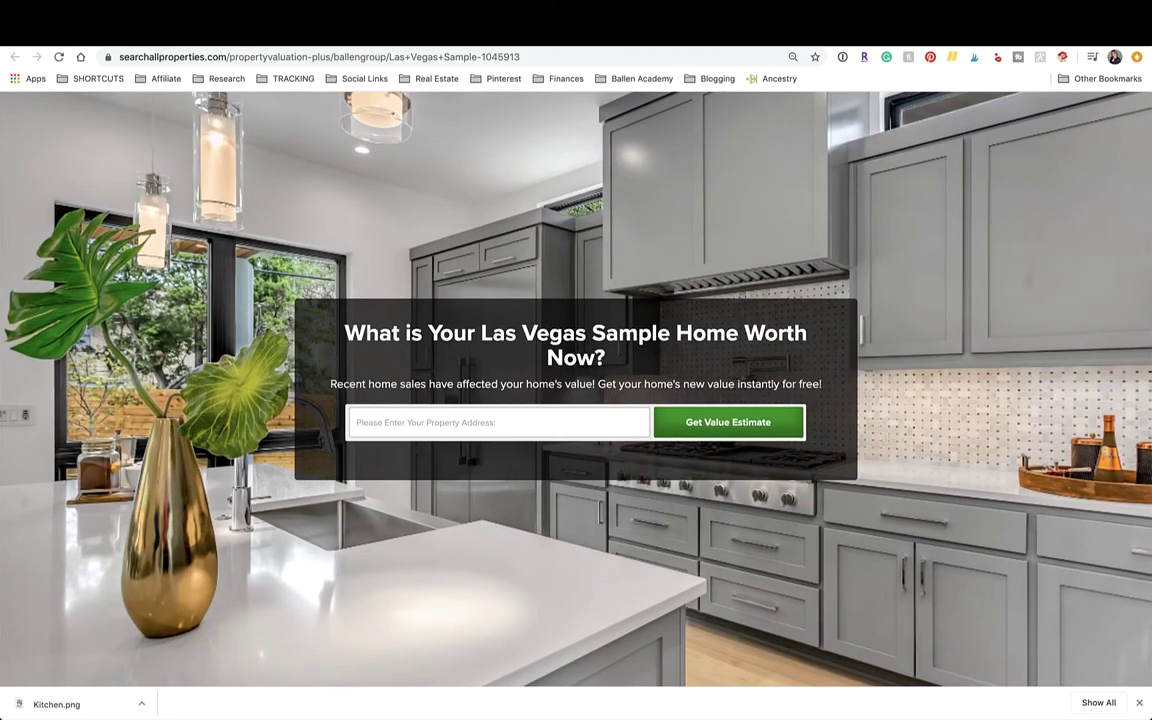
pyautogui.press('super+w')
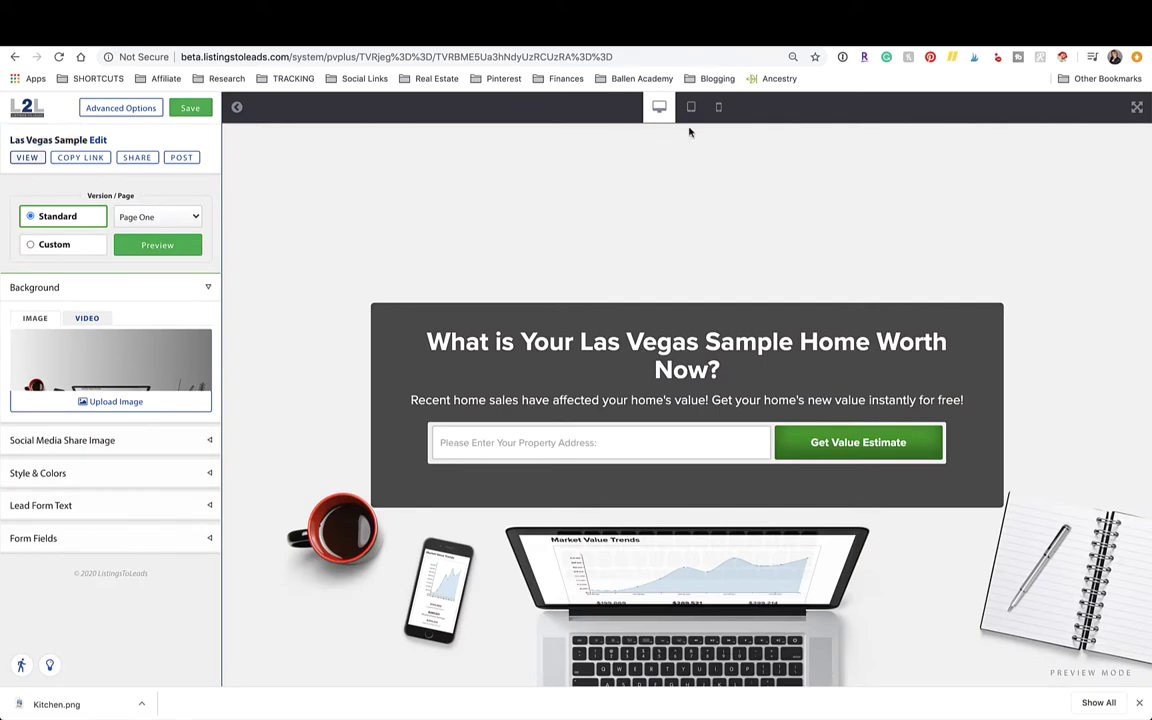
pyautogui.click(690, 107)
pyautogui.click(718, 107)
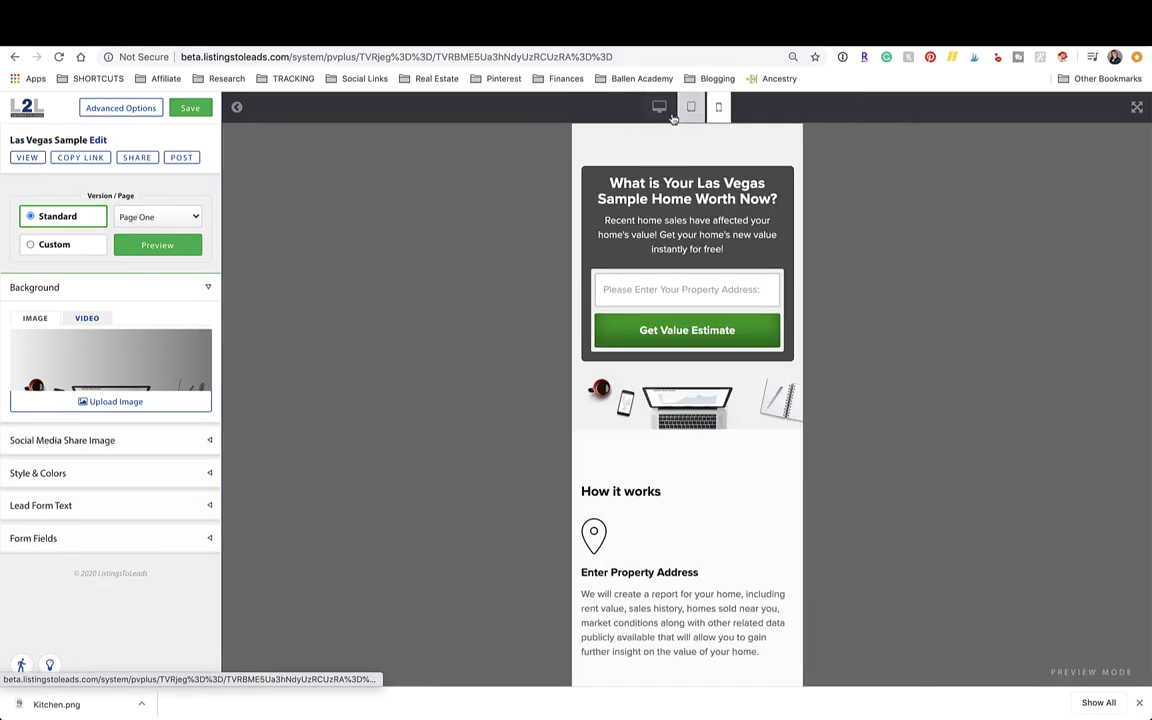
pyautogui.click(659, 107)
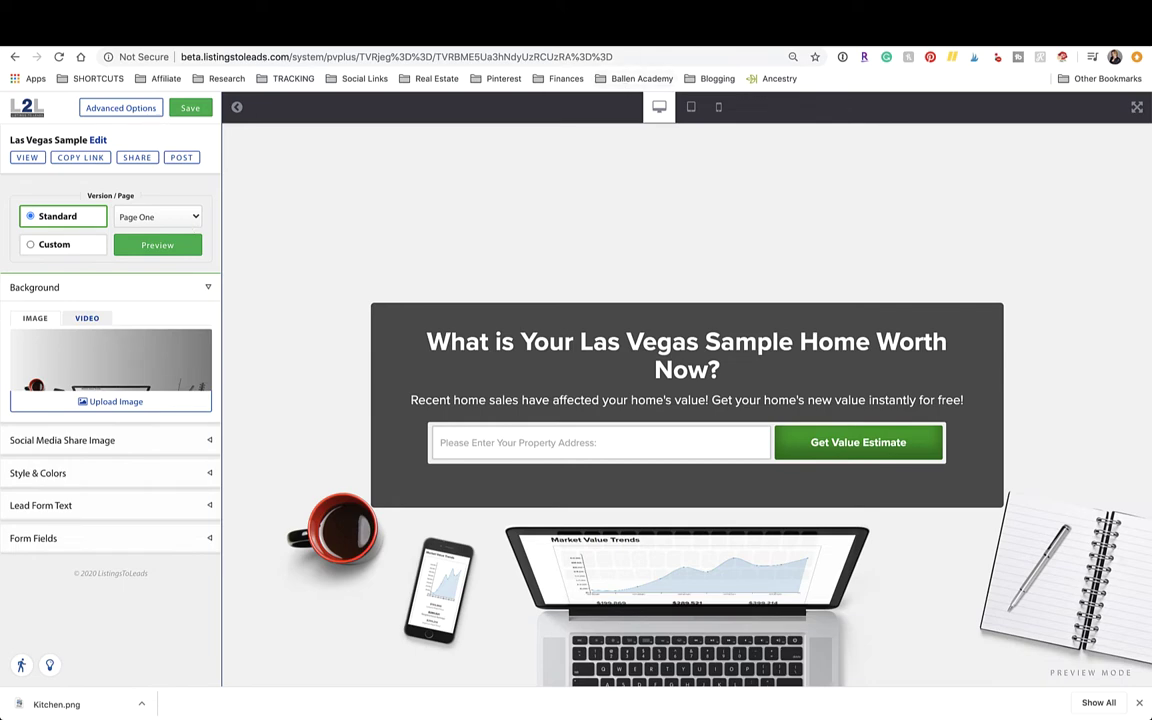
# Revisit the live page tab, then dismiss Canva's published message and close its resize options
pyautogui.hotkey('ctrl', 'Tab')
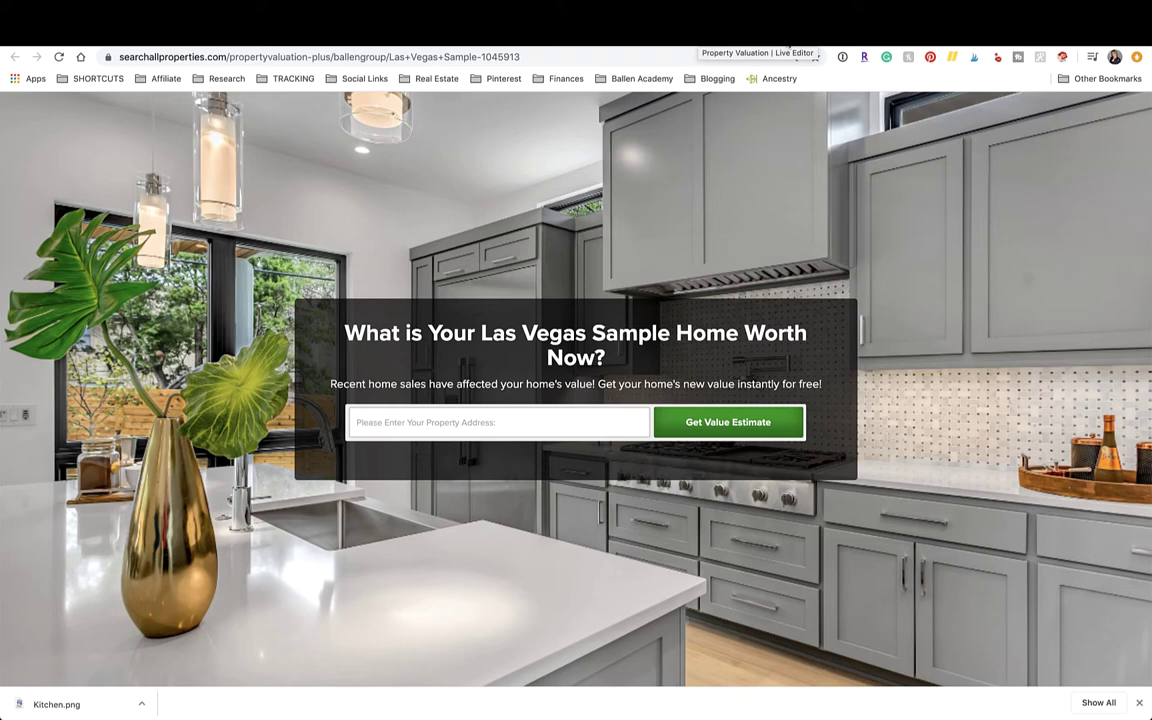
pyautogui.hotkey('ctrl', 'shift', 'Tab')
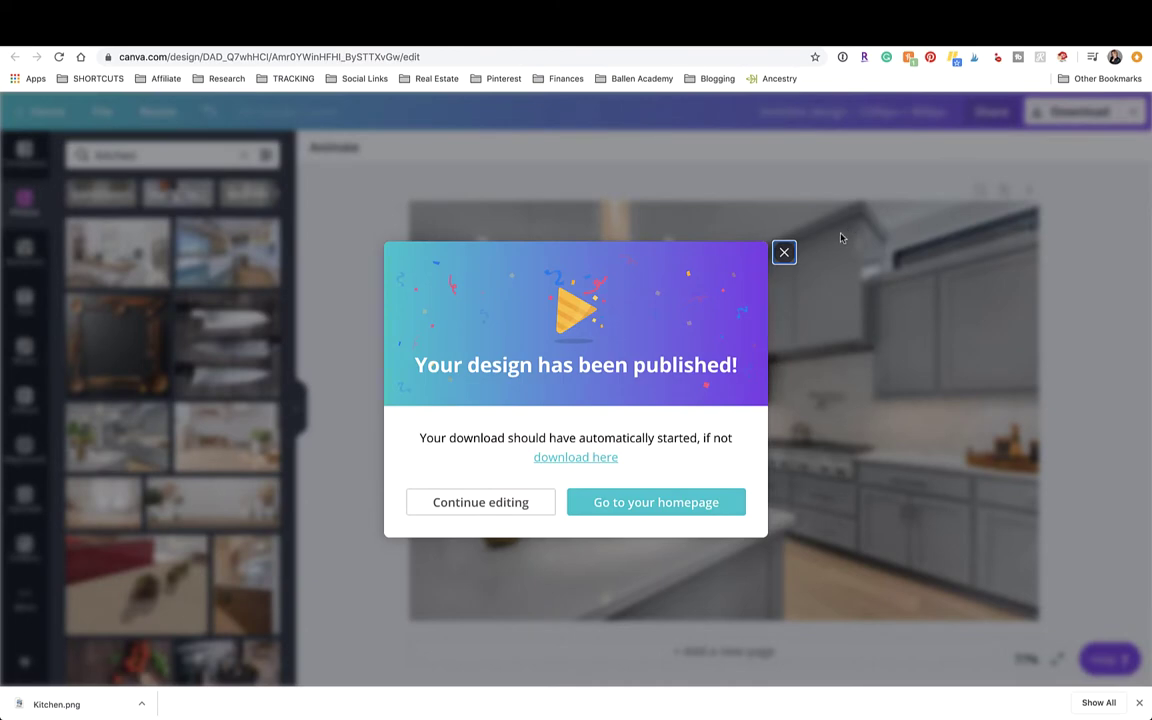
pyautogui.click(784, 252)
pyautogui.click(162, 113)
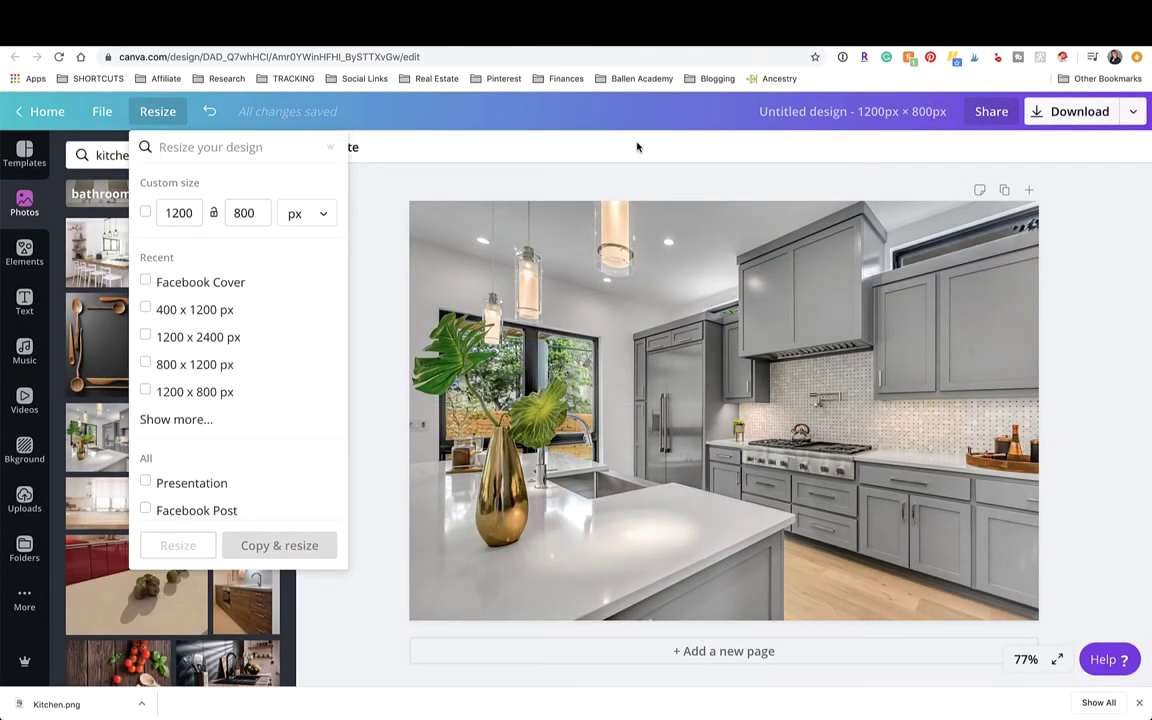
pyautogui.click(576, 135)
# Look over the live valuation page in the other browser tab
pyautogui.hotkey('ctrl', 'Tab')
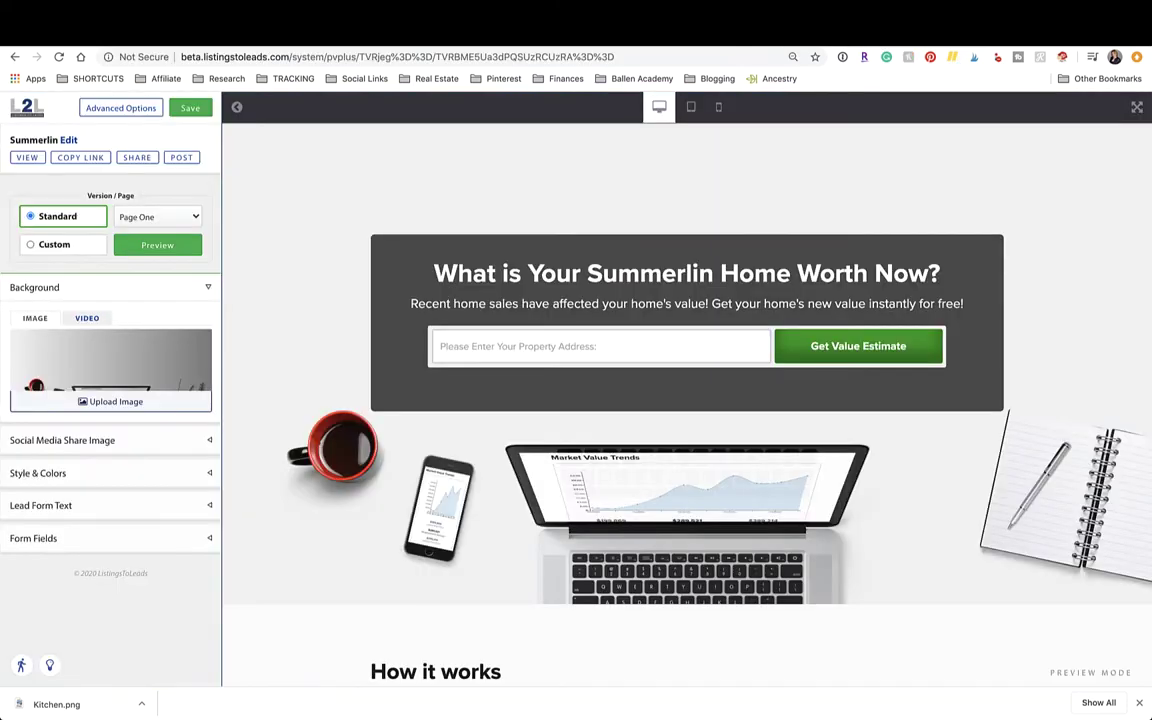
pyautogui.hotkey('ctrl', 'Tab')
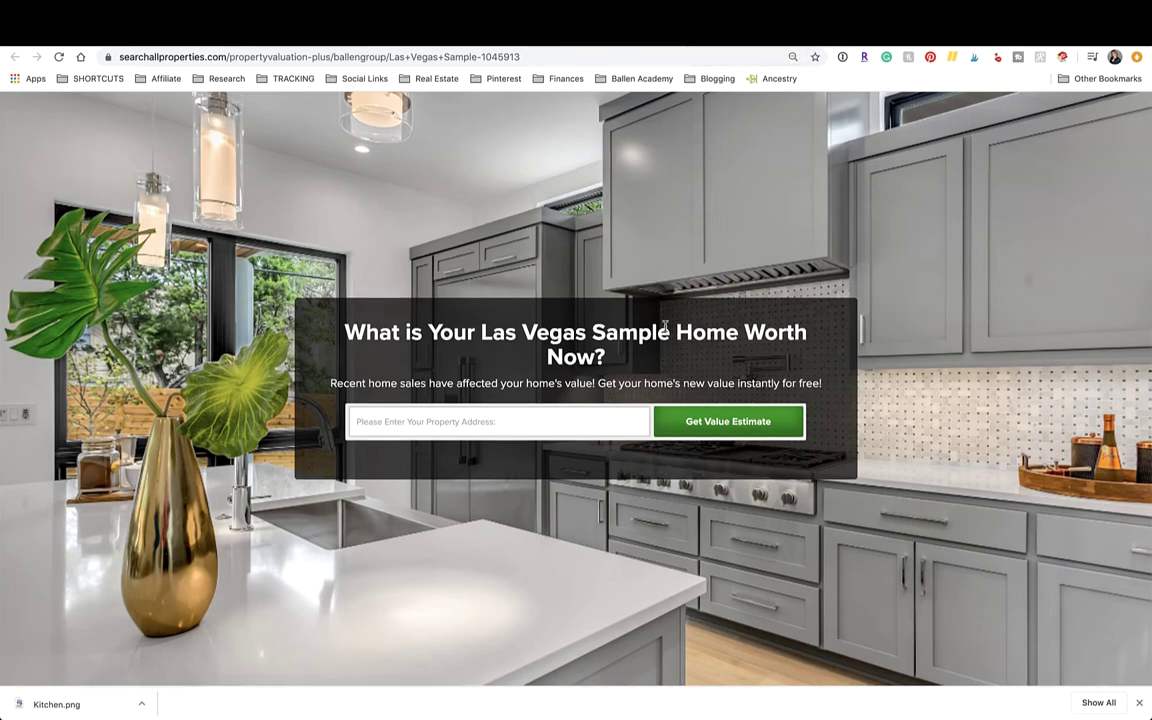
pyautogui.scroll(-10, 663, 329)
pyautogui.scroll(10, 663, 329)
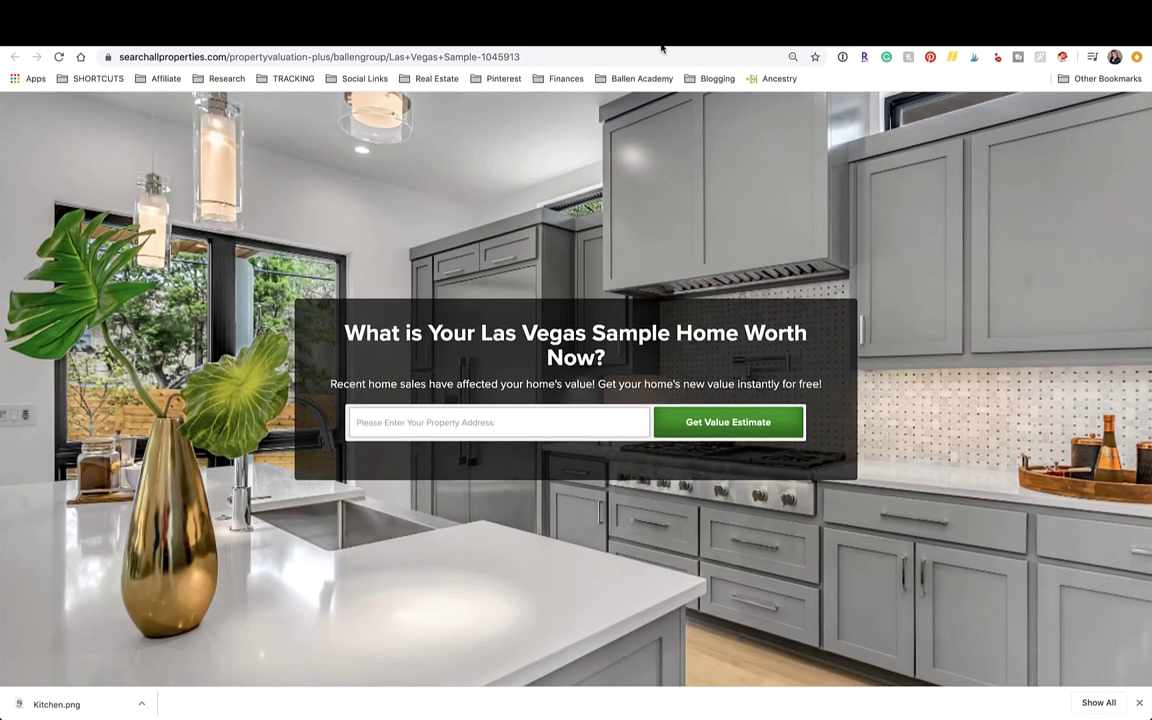
# Reopen the Las Vegas Sample editor and select the Background VIDEO 3rd Party Video field
pyautogui.click(597, 44)
pyautogui.click(912, 414)
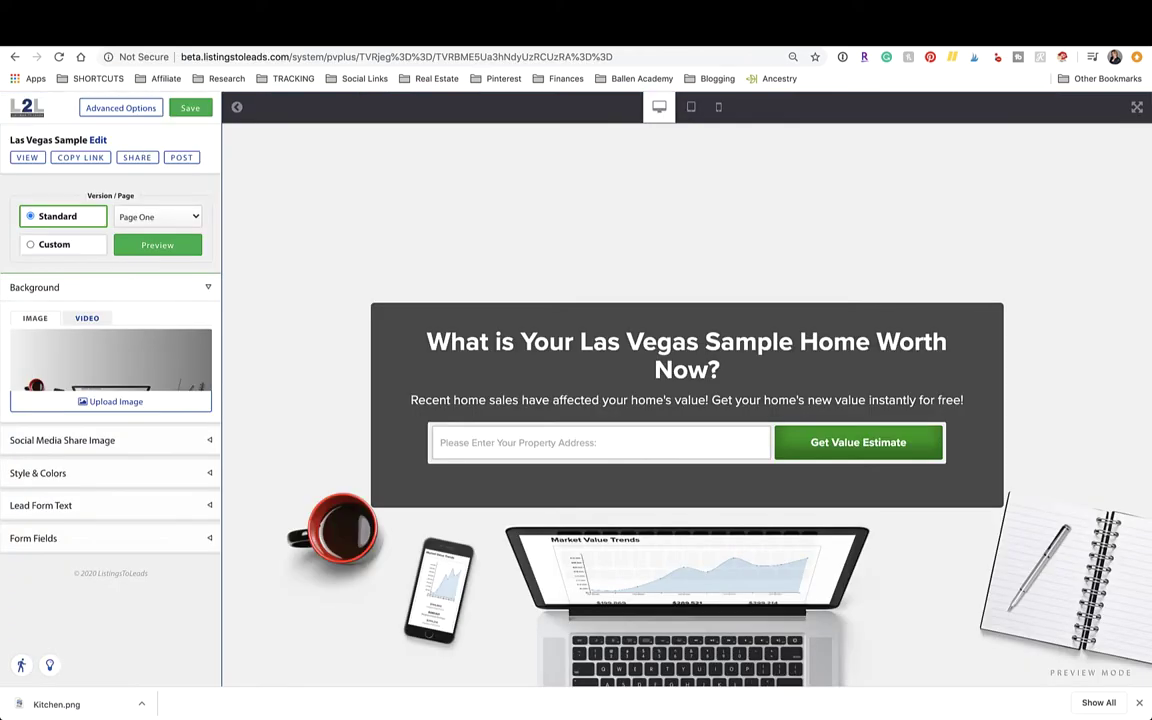
pyautogui.click(88, 320)
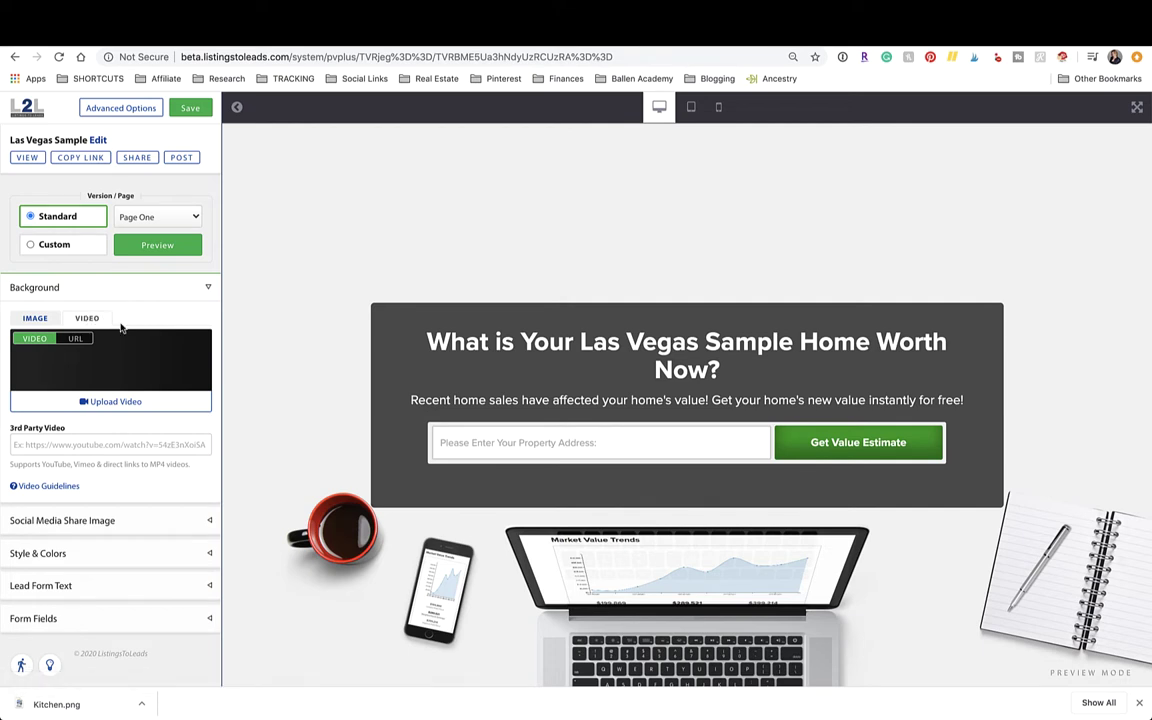
pyautogui.click(122, 445)
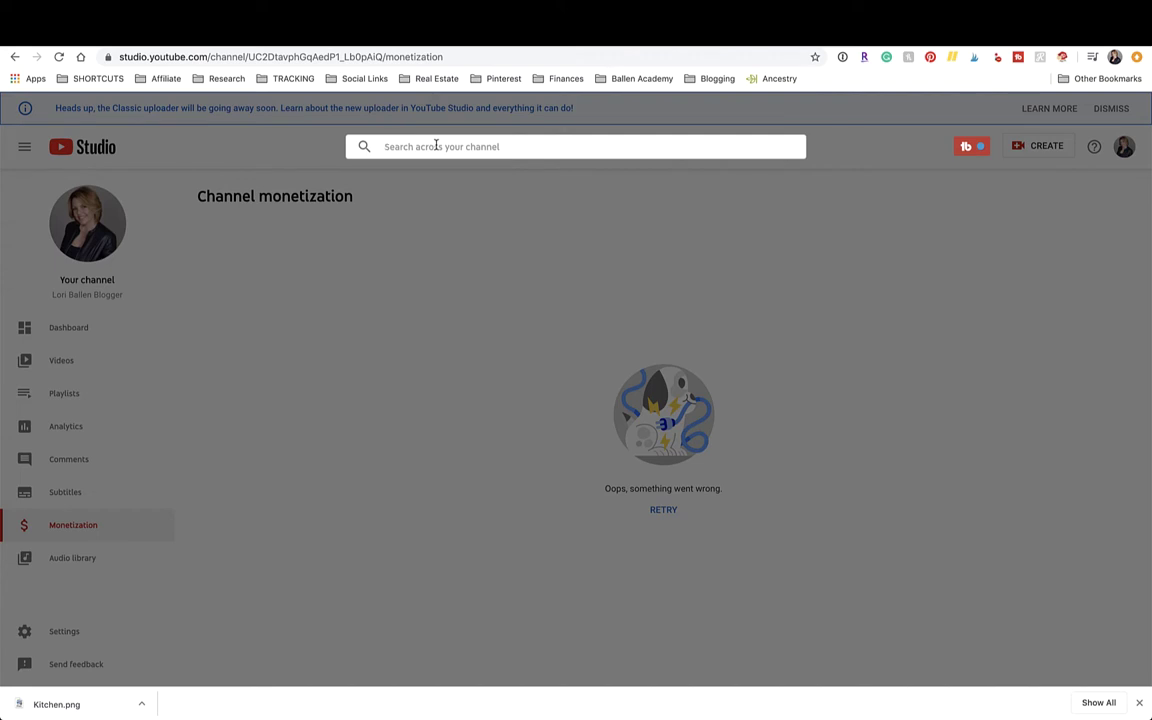
# Search the channel for 'home val', then open the WordPress Category Tutorial video from the channel page
pyautogui.write('home value')
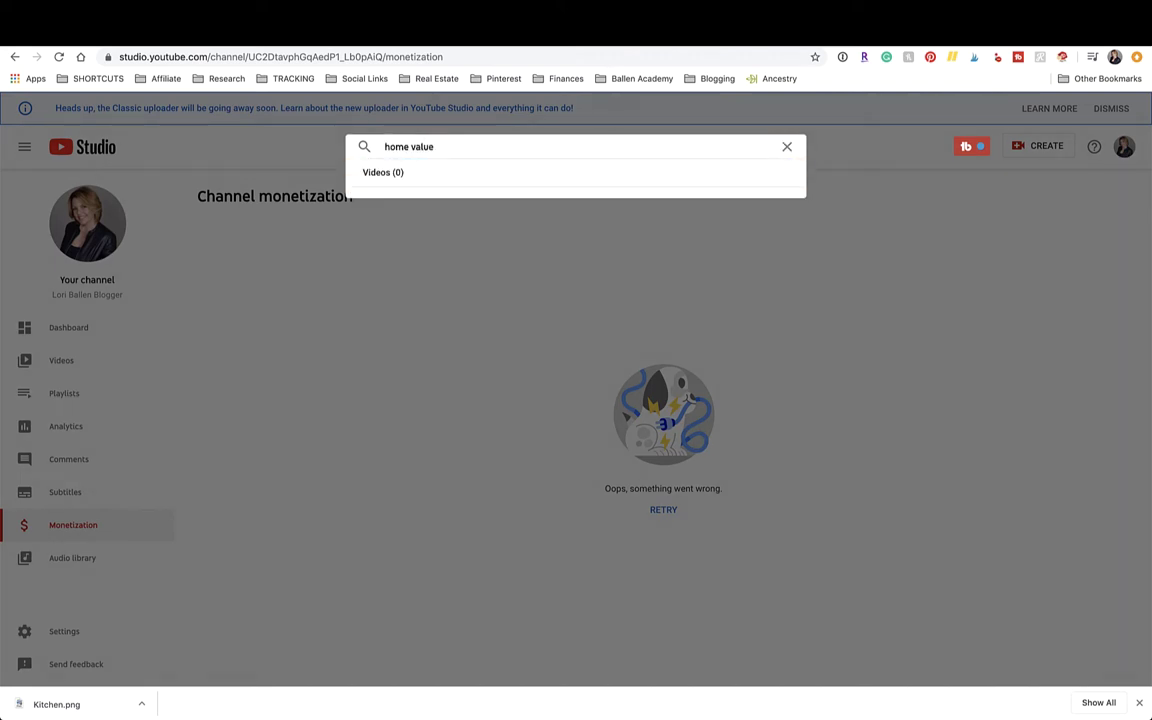
pyautogui.press('super+a')
pyautogui.press('Right')
pyautogui.click(786, 147)
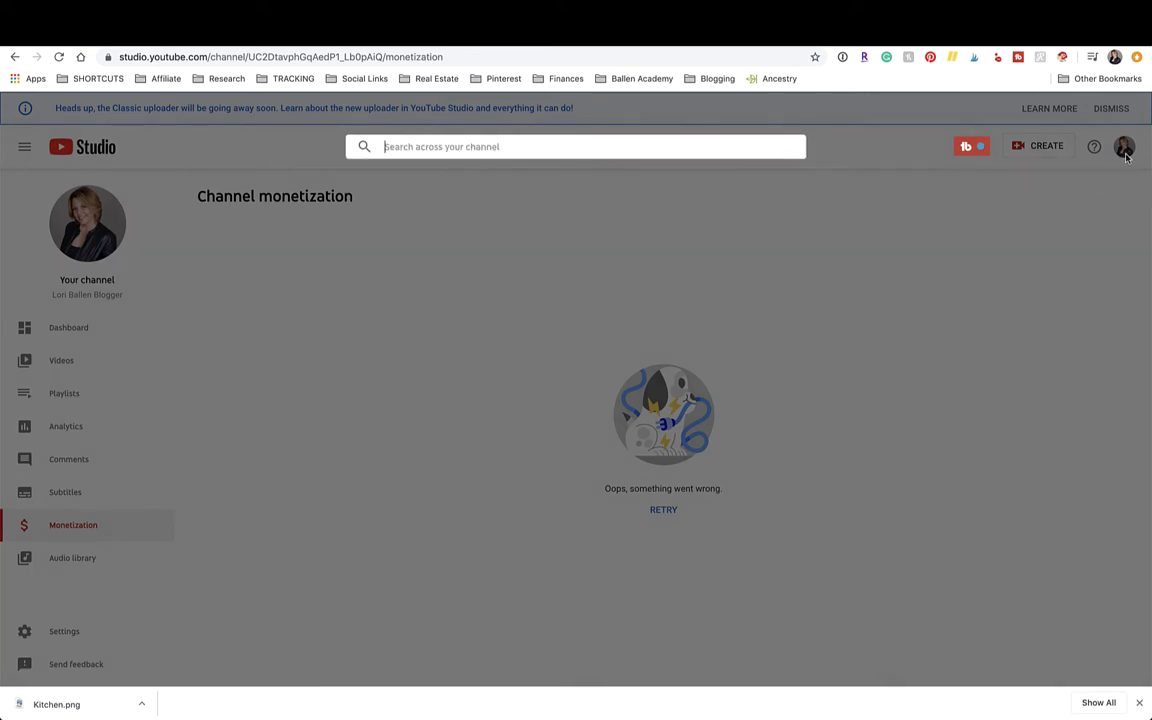
pyautogui.click(1124, 150)
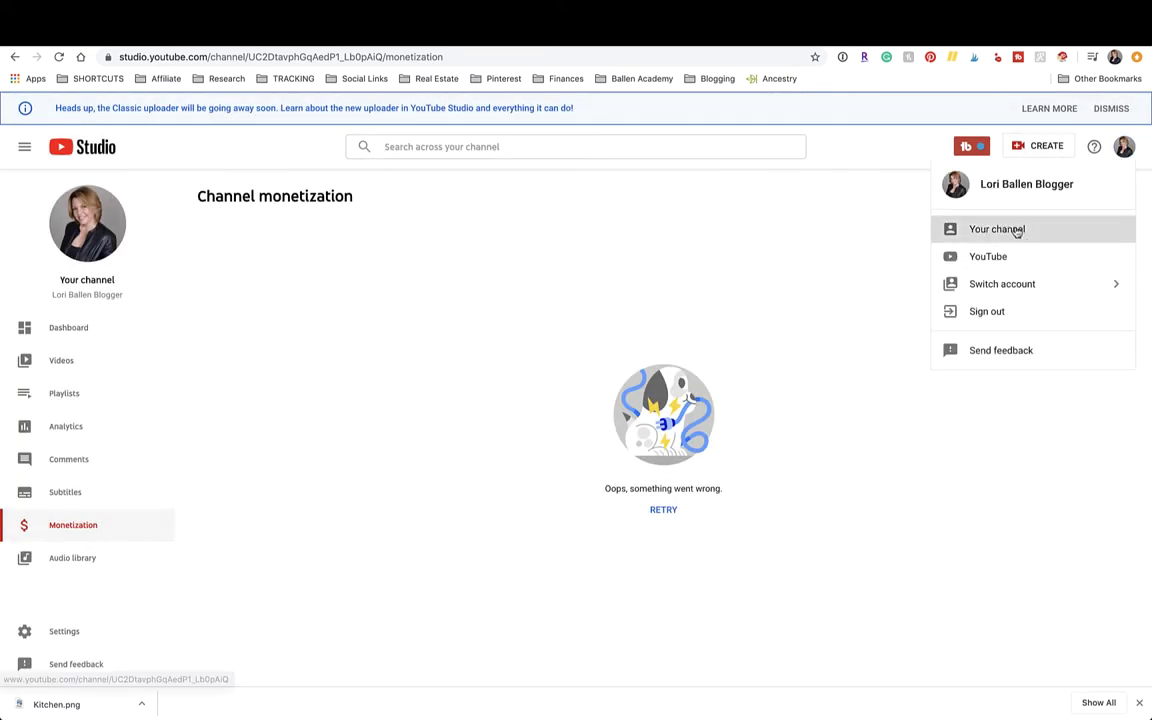
pyautogui.click(1016, 231)
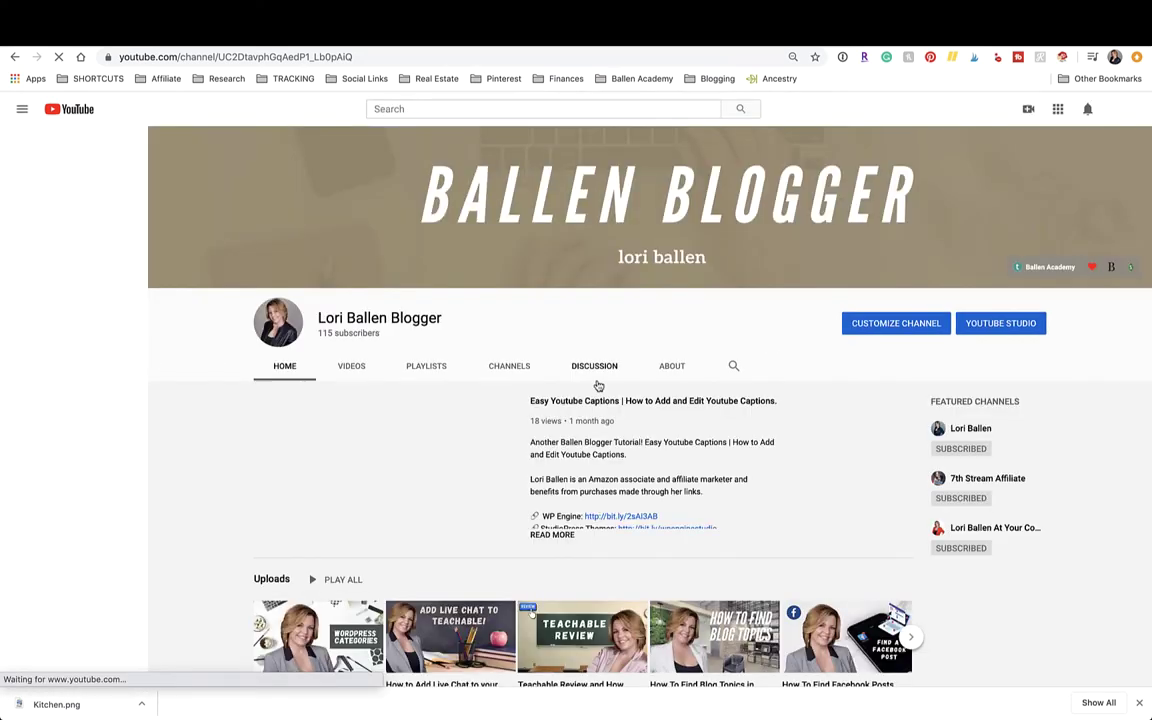
pyautogui.scroll(-3, 590, 340)
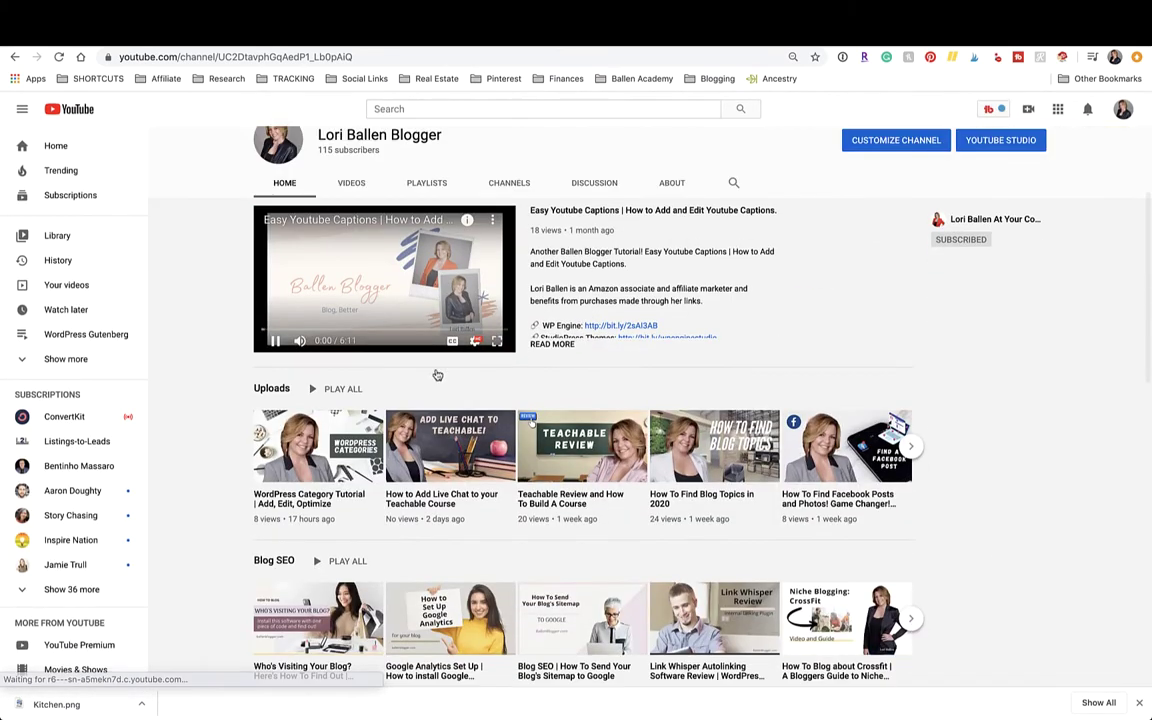
pyautogui.scroll(-2, 282, 342)
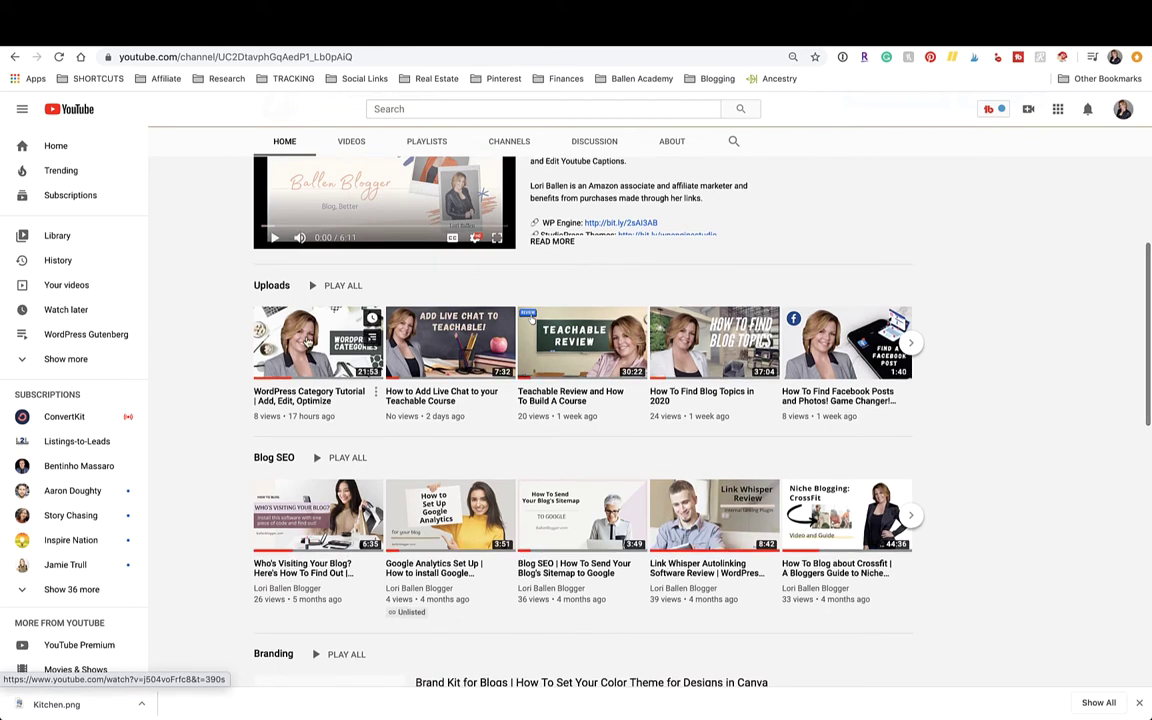
pyautogui.click(330, 360)
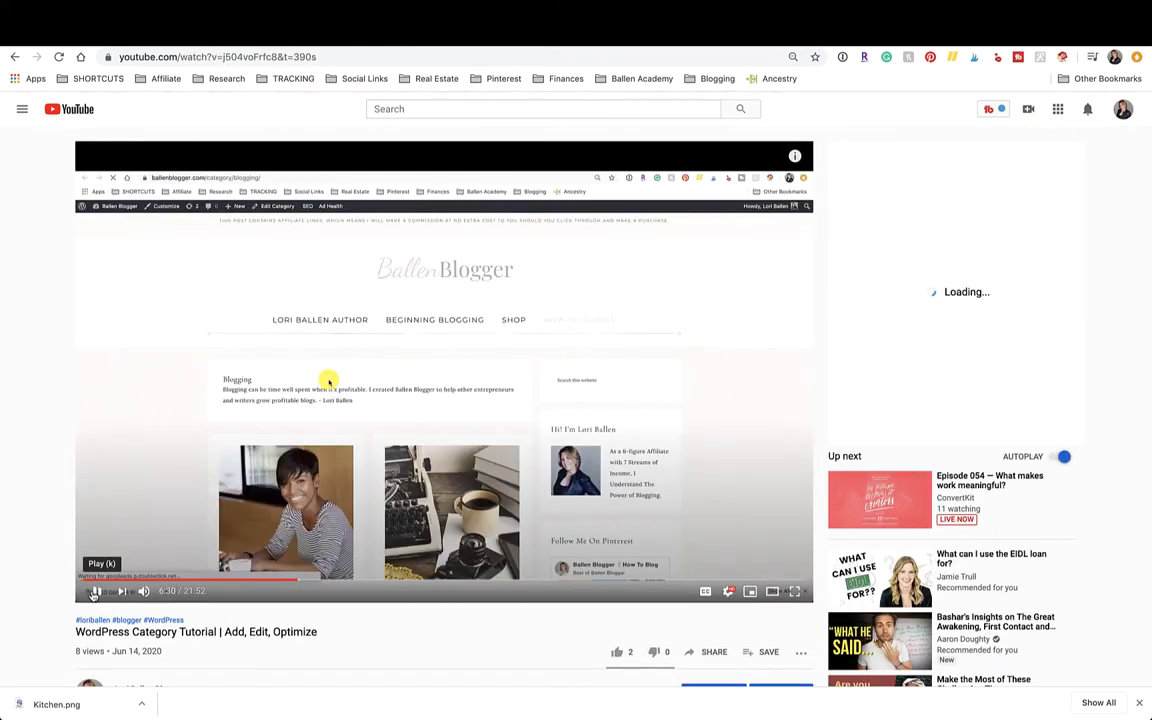
# Copy the video's youtu.be short link from the Share dialog and return to the editor
pyautogui.scroll(-3, 200, 571)
pyautogui.click(716, 405)
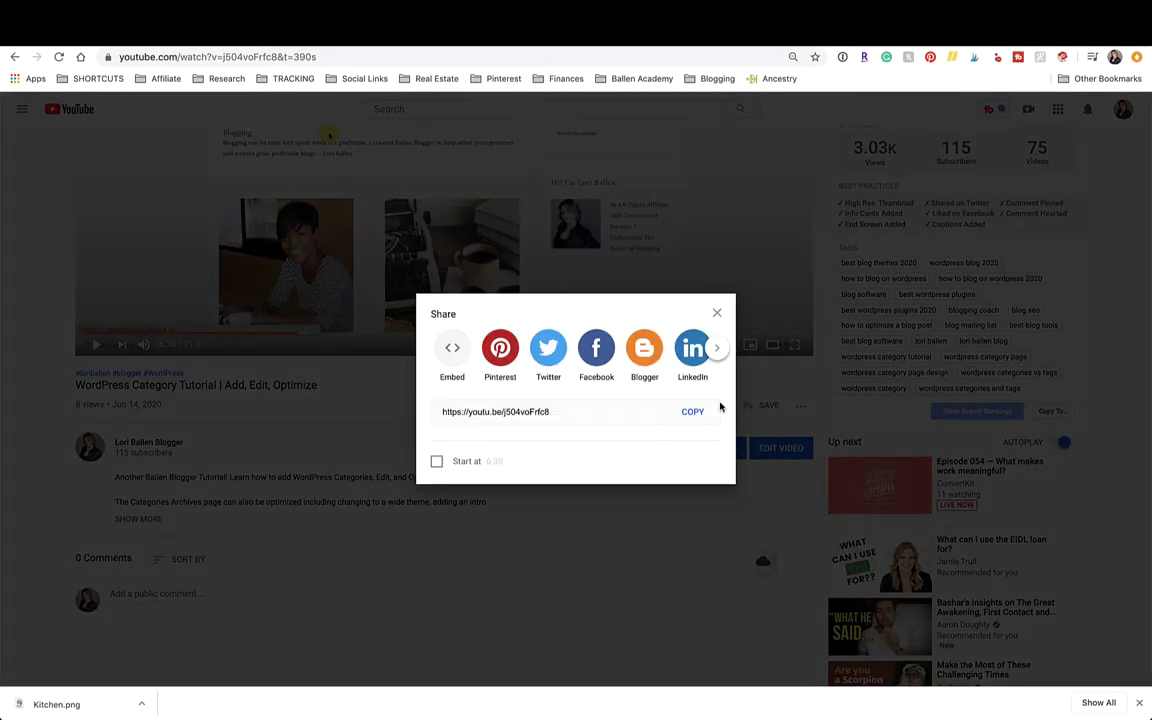
pyautogui.click(693, 413)
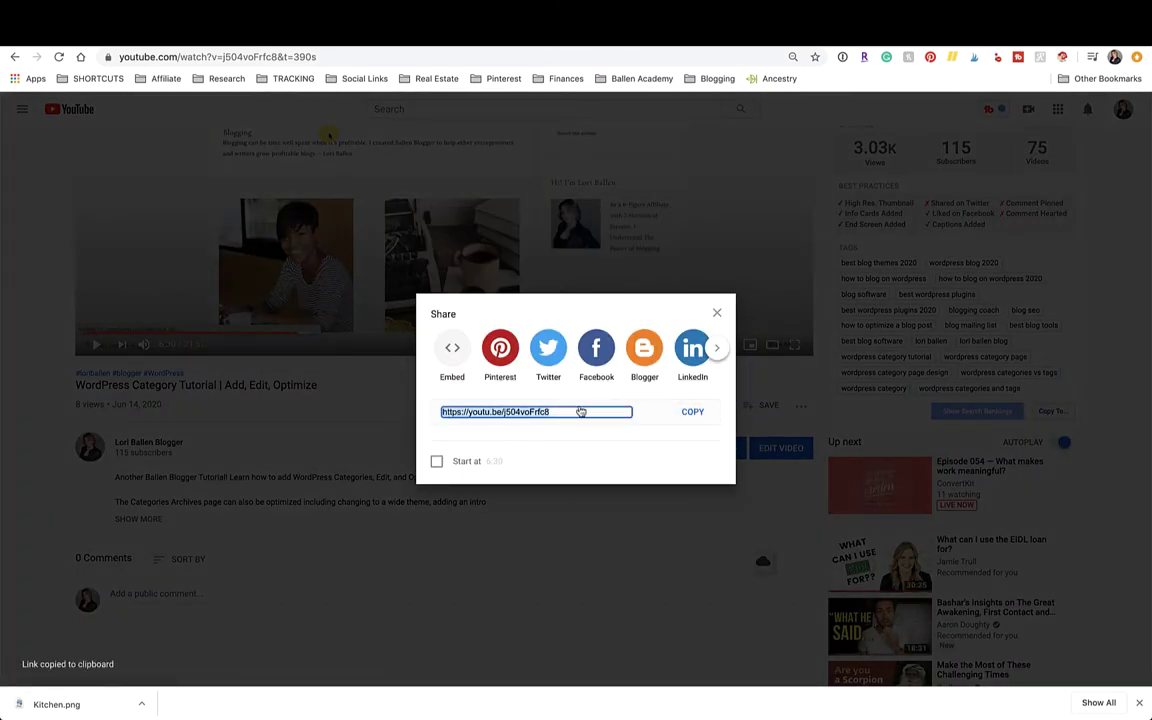
pyautogui.click(718, 314)
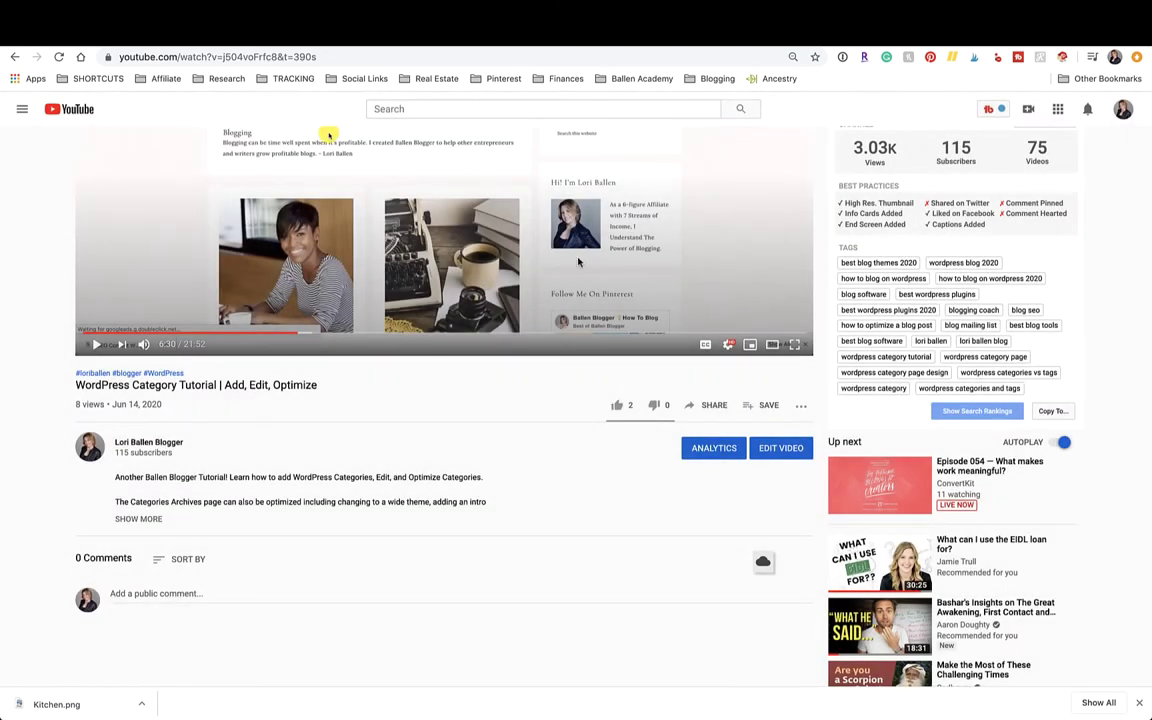
pyautogui.click(714, 405)
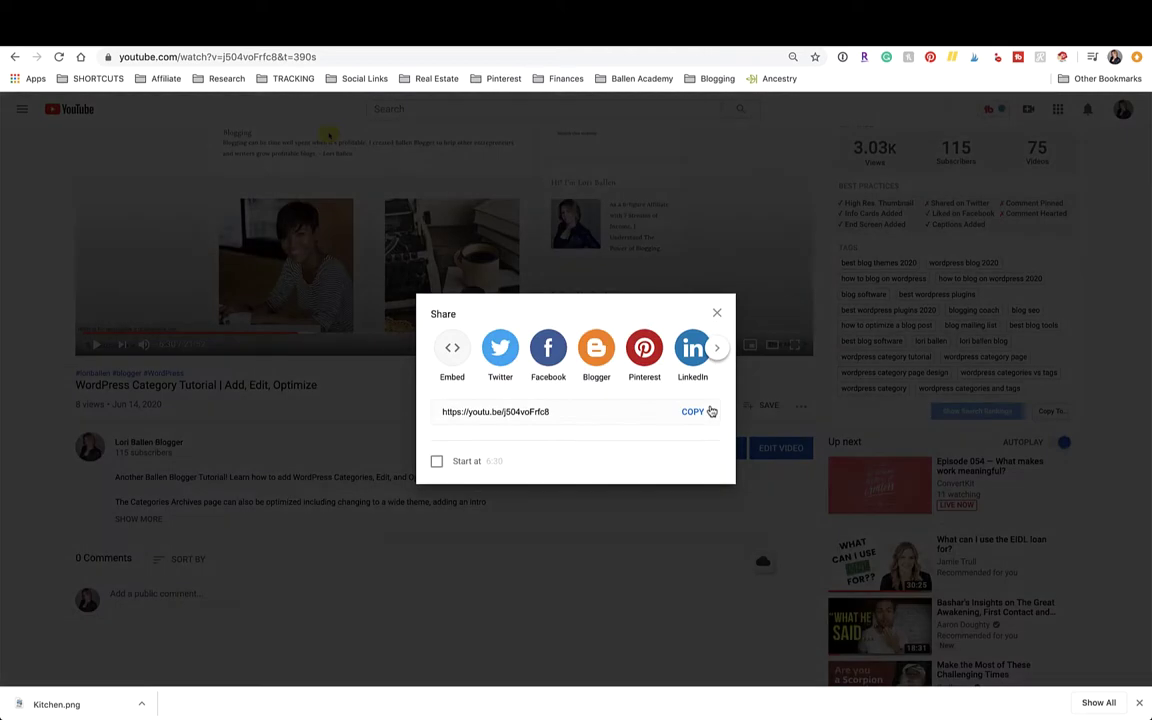
pyautogui.click(694, 414)
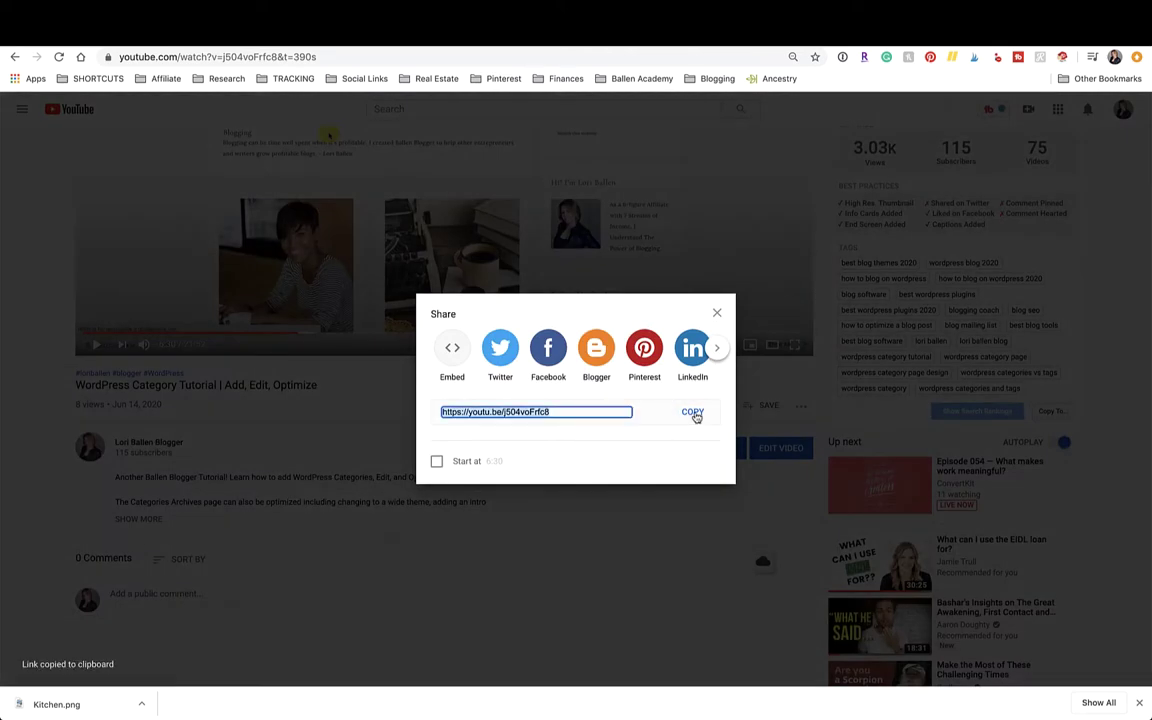
pyautogui.hotkey('ctrl', 'Tab')
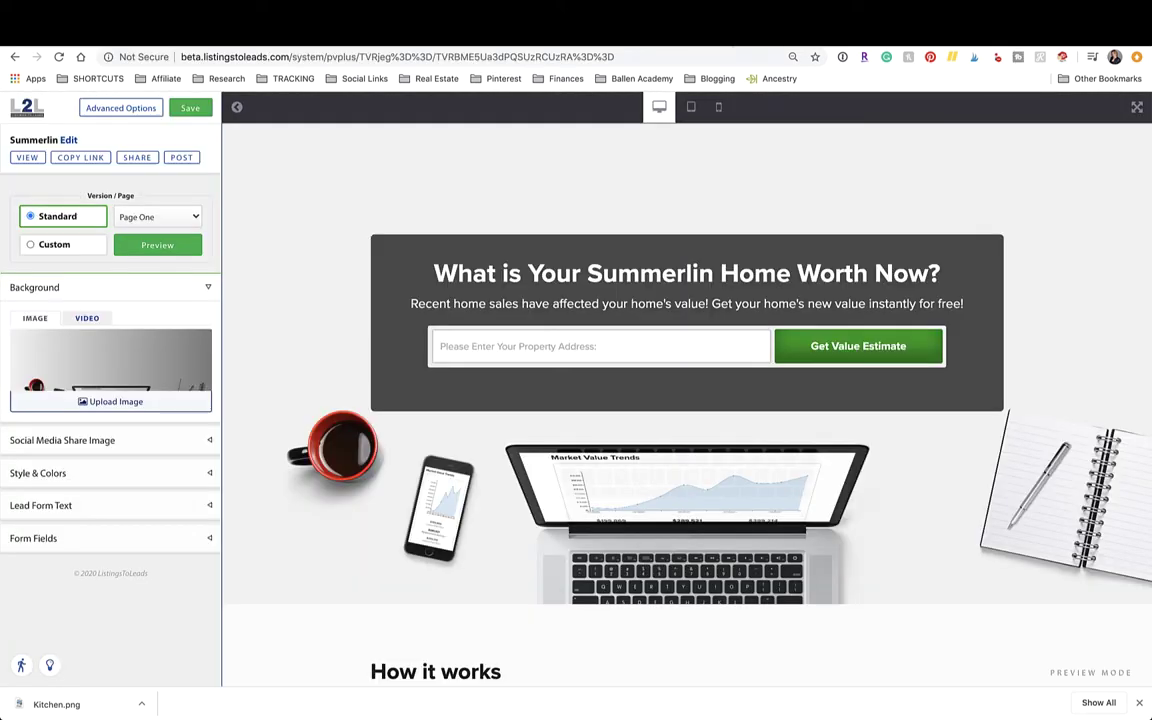
pyautogui.click(88, 319)
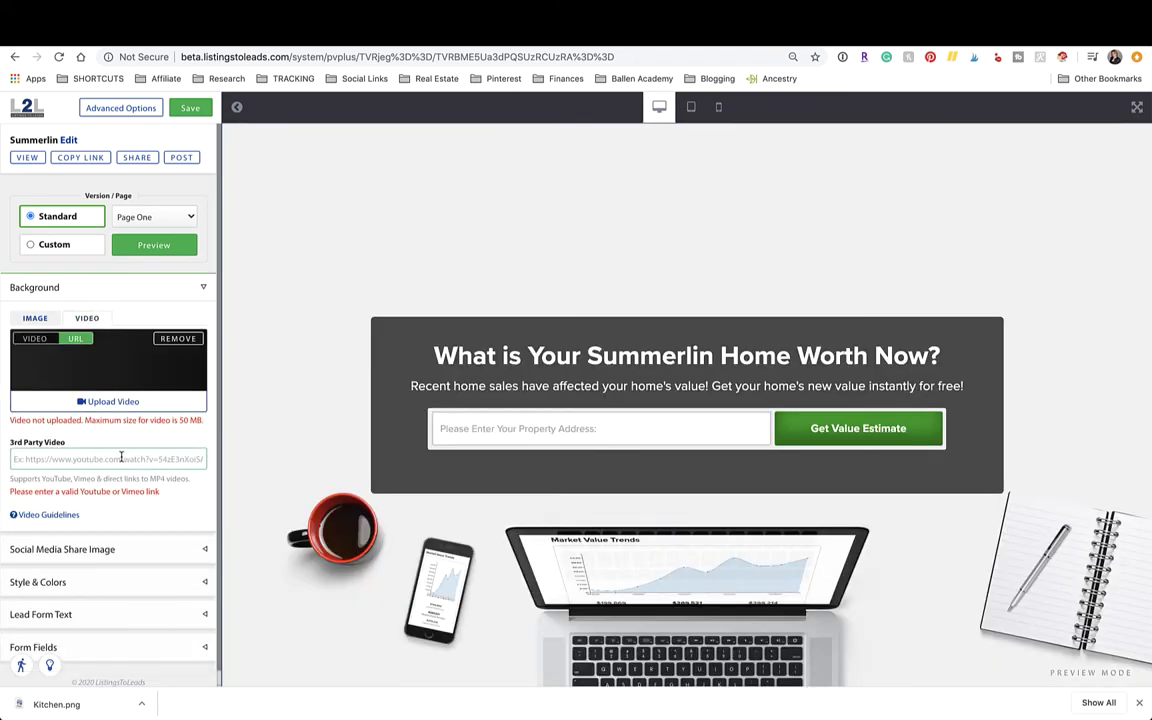
pyautogui.click(162, 459)
pyautogui.press('super+v')
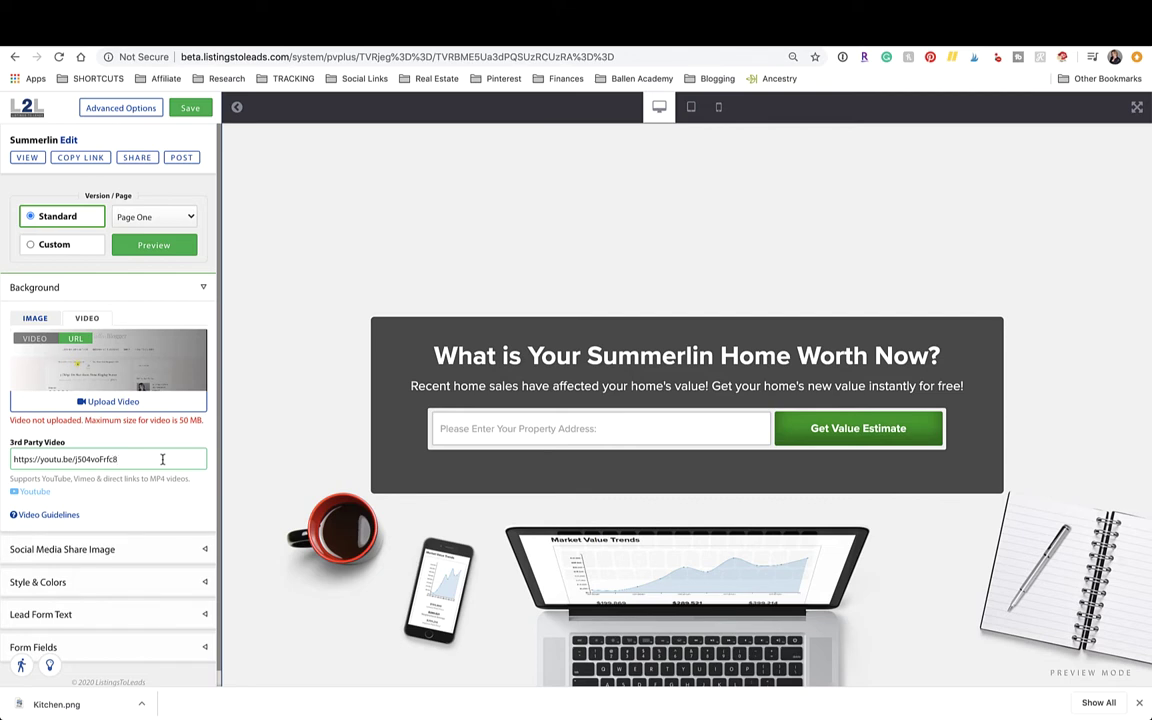
pyautogui.click(192, 110)
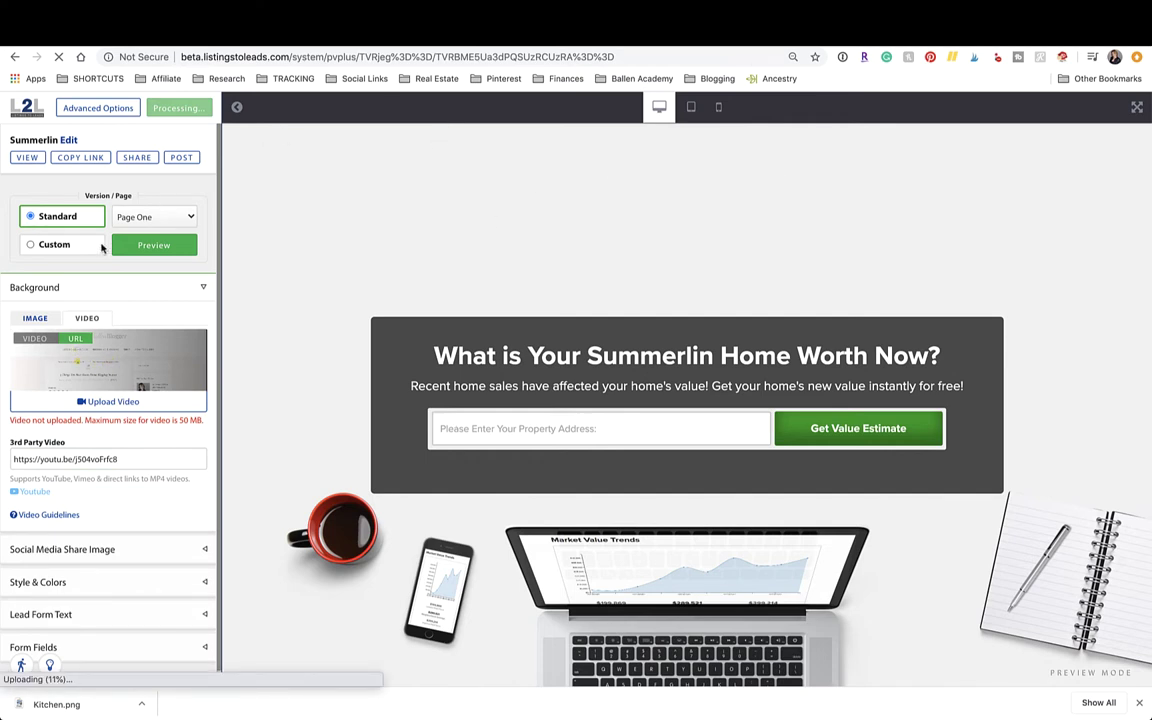
# Open and scroll through the live Summerlin valuation page, then close it
pyautogui.click(27, 158)
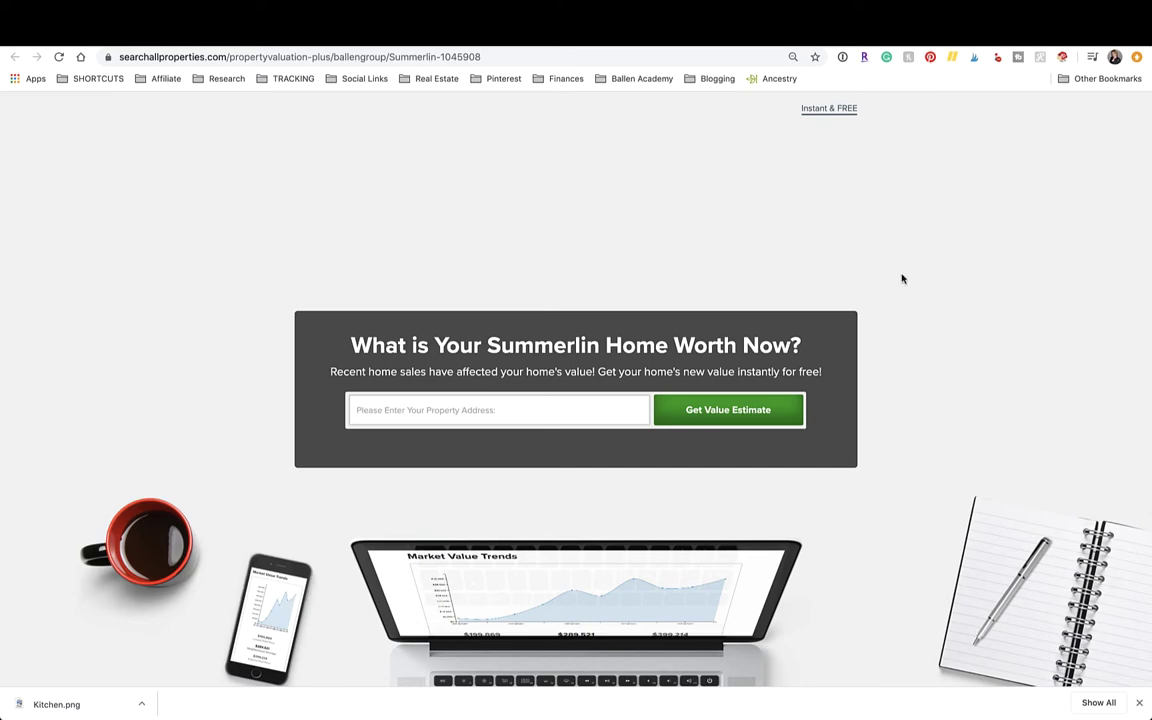
pyautogui.scroll(-3, 786, 276)
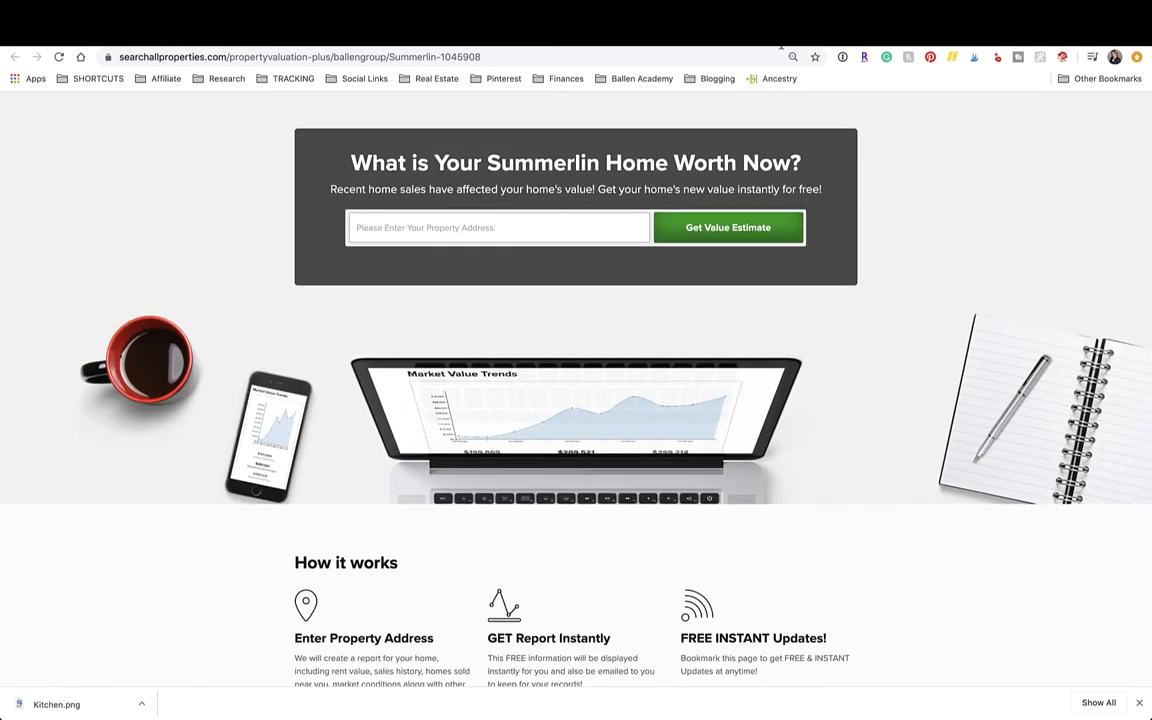
pyautogui.scroll(-3, 728, 391)
pyautogui.scroll(5, 733, 381)
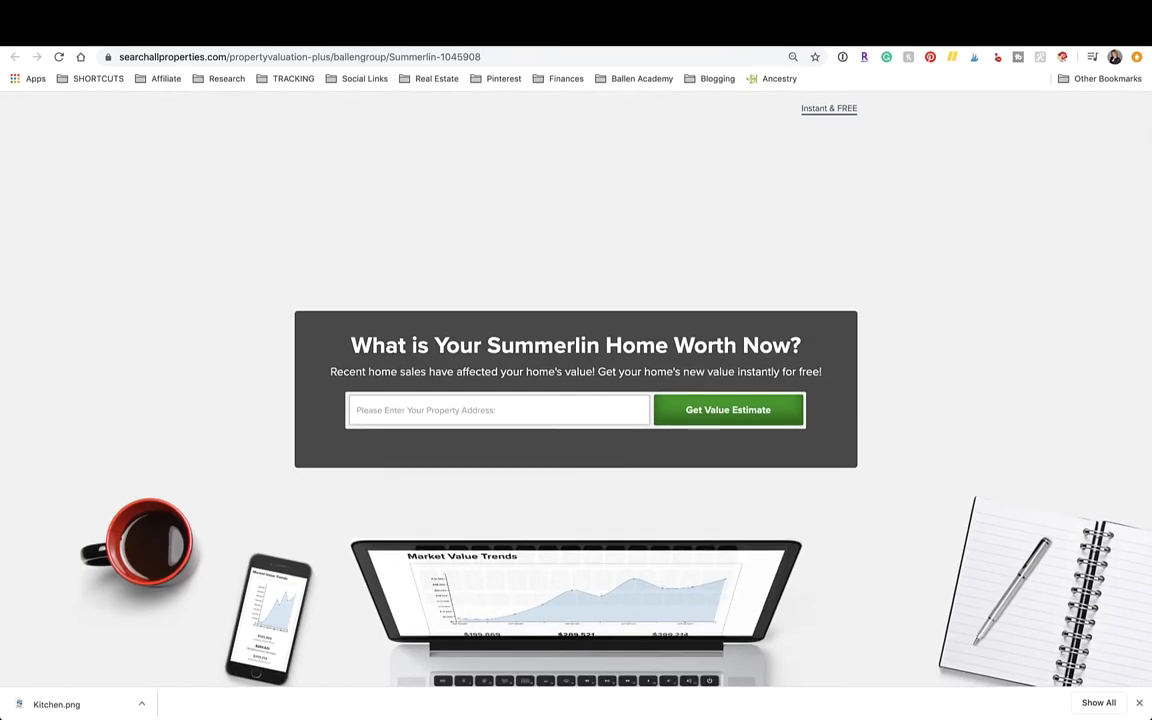
pyautogui.hotkey('ctrl', 'w')
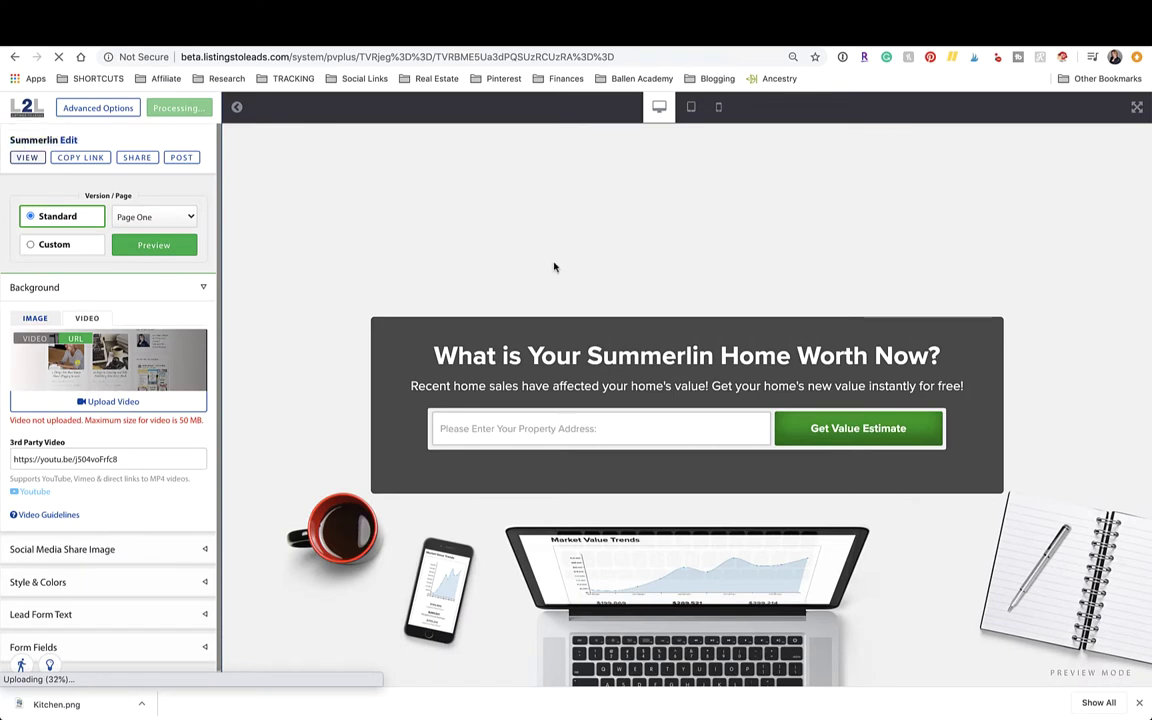
# Scroll the editor preview up and down, then open a new browser tab
pyautogui.scroll(-1, 399, 332)
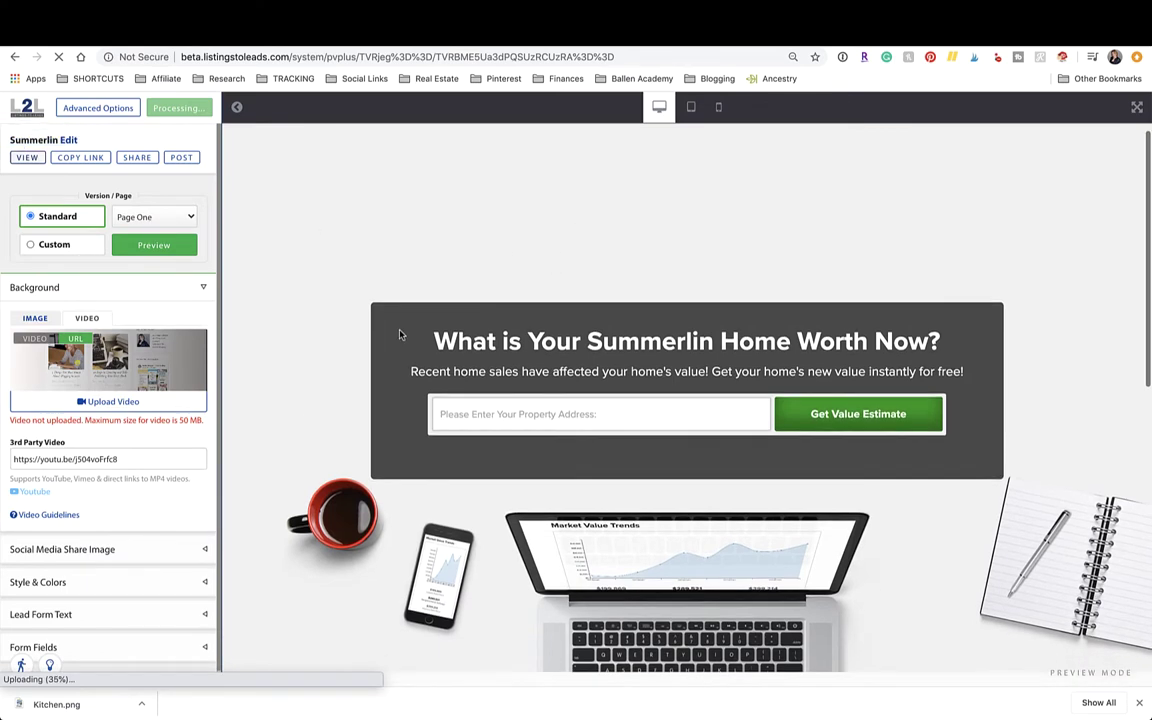
pyautogui.scroll(1, 399, 334)
pyautogui.scroll(-1, 98, 373)
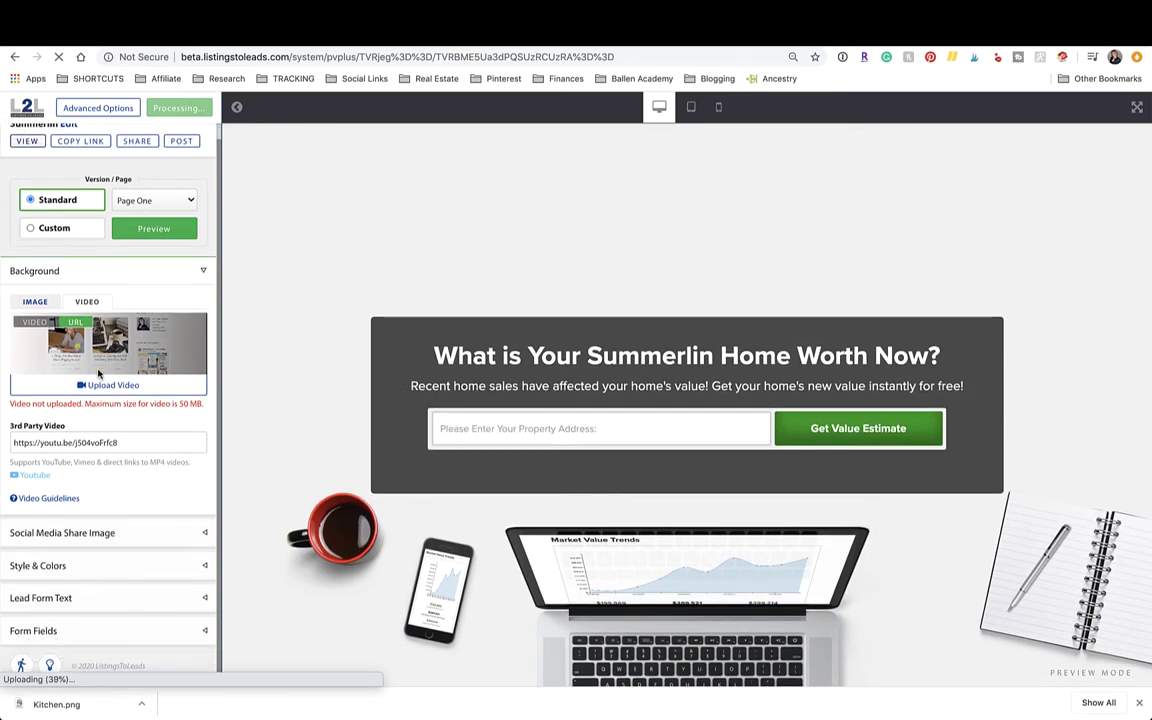
pyautogui.scroll(1, 98, 373)
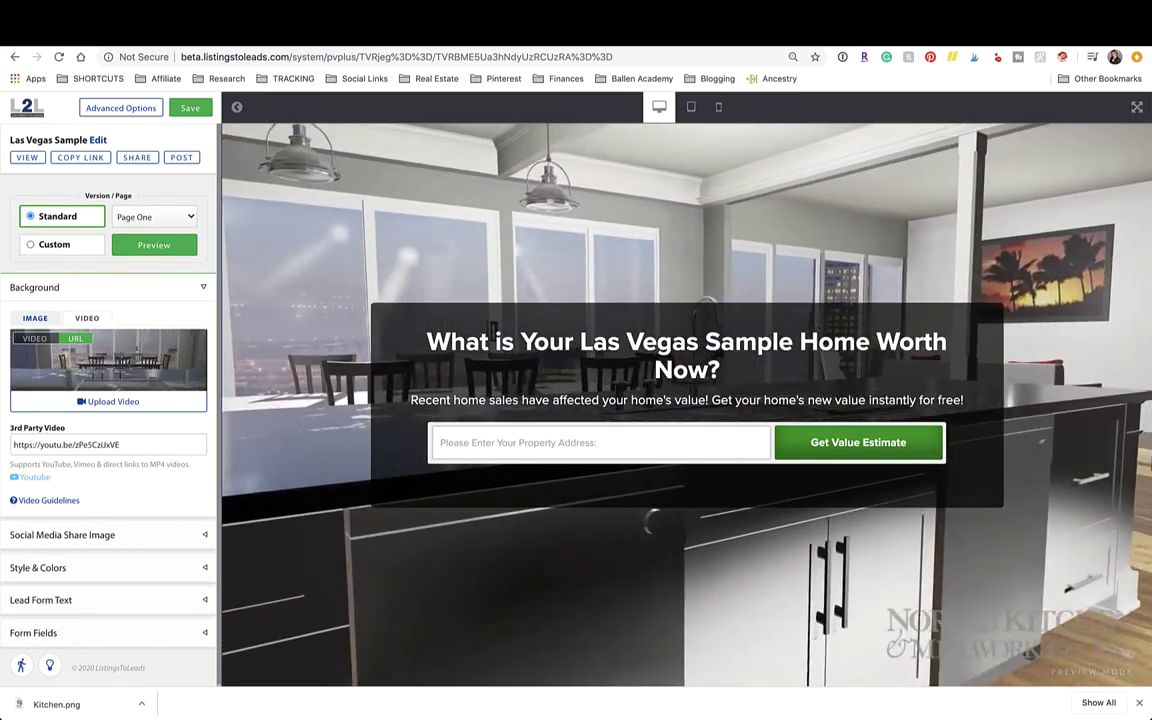
pyautogui.hotkey('ctrl', 't')
# Search Google for 'palm5'
pyautogui.write('palm5')
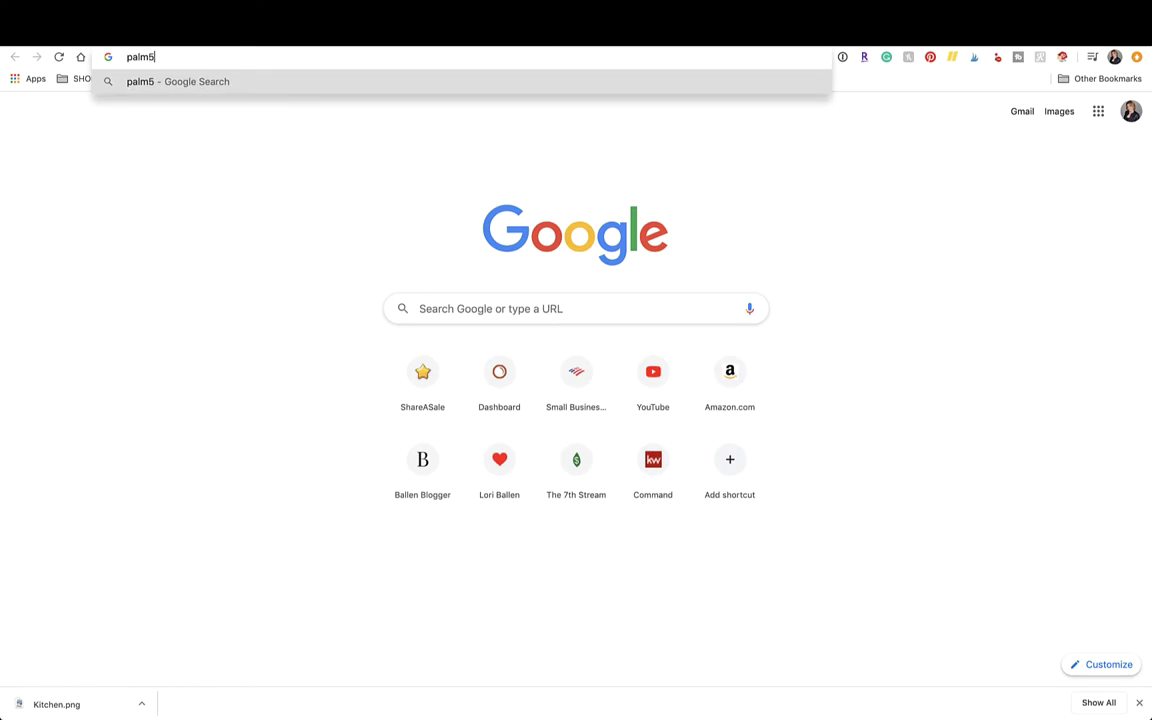
pyautogui.press('Return')
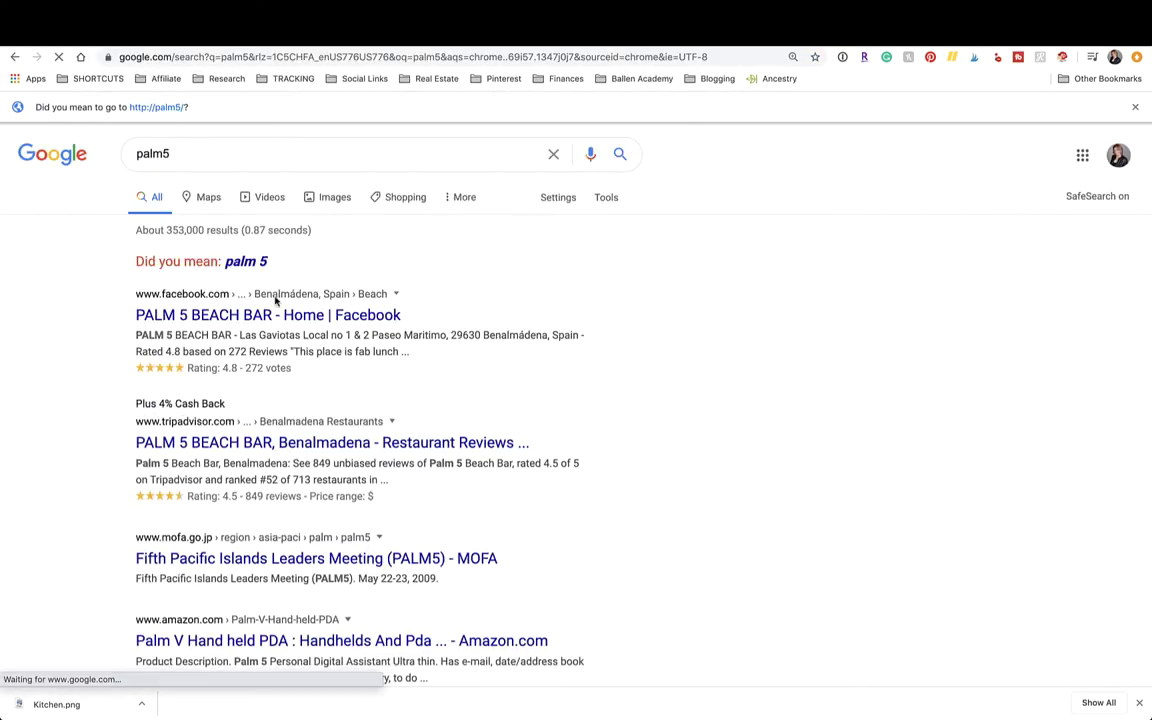
pyautogui.scroll(-1, 288, 159)
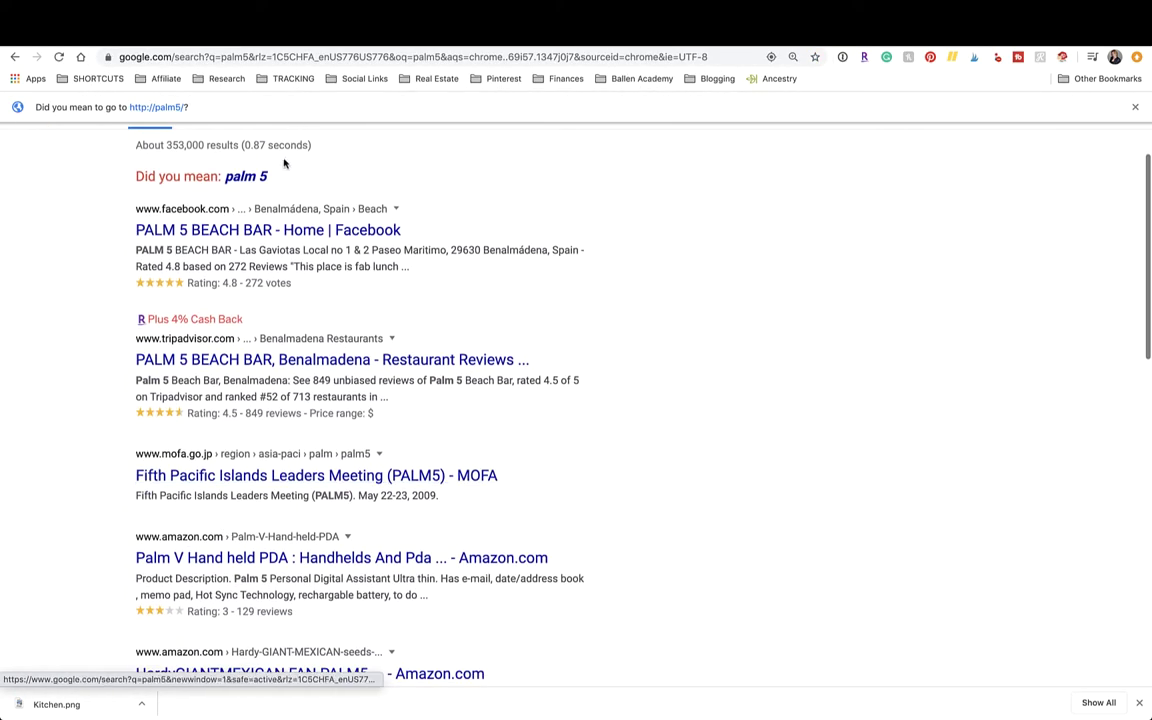
pyautogui.scroll(1, 252, 125)
# Change the search query to 'palm five' and search again
pyautogui.click(224, 153)
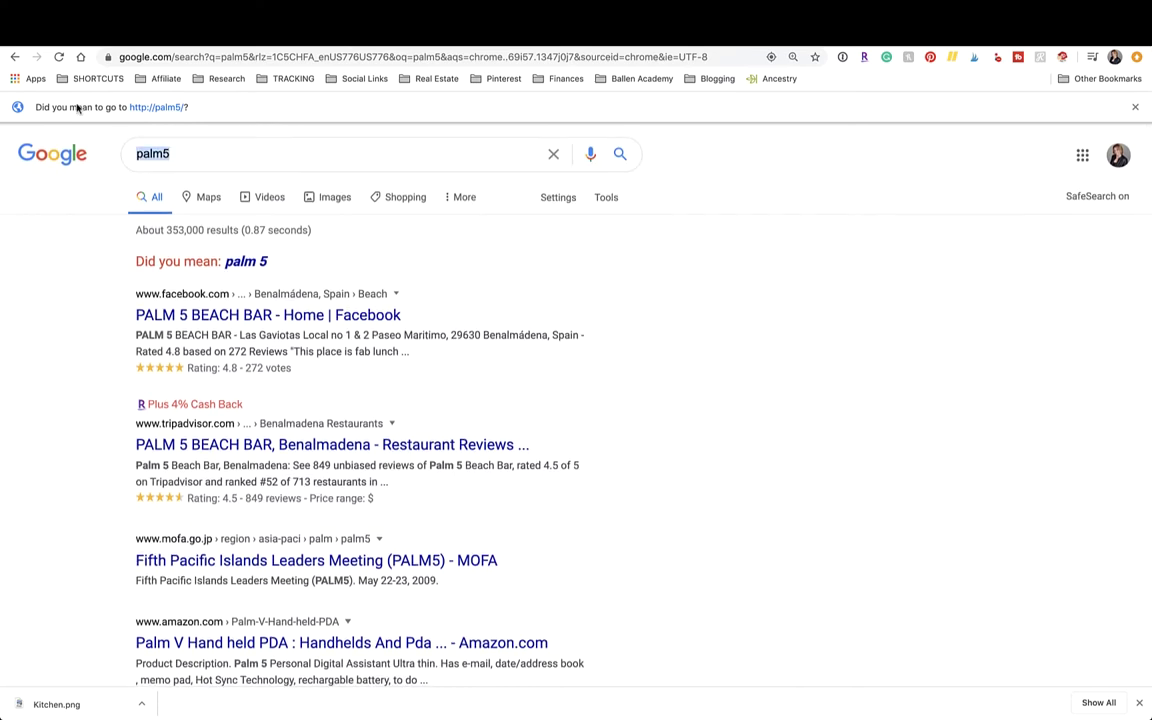
pyautogui.press('BackSpace')
pyautogui.press('BackSpace')
pyautogui.press('BackSpace')
pyautogui.press('BackSpace')
pyautogui.press('BackSpace')
pyautogui.write('p')
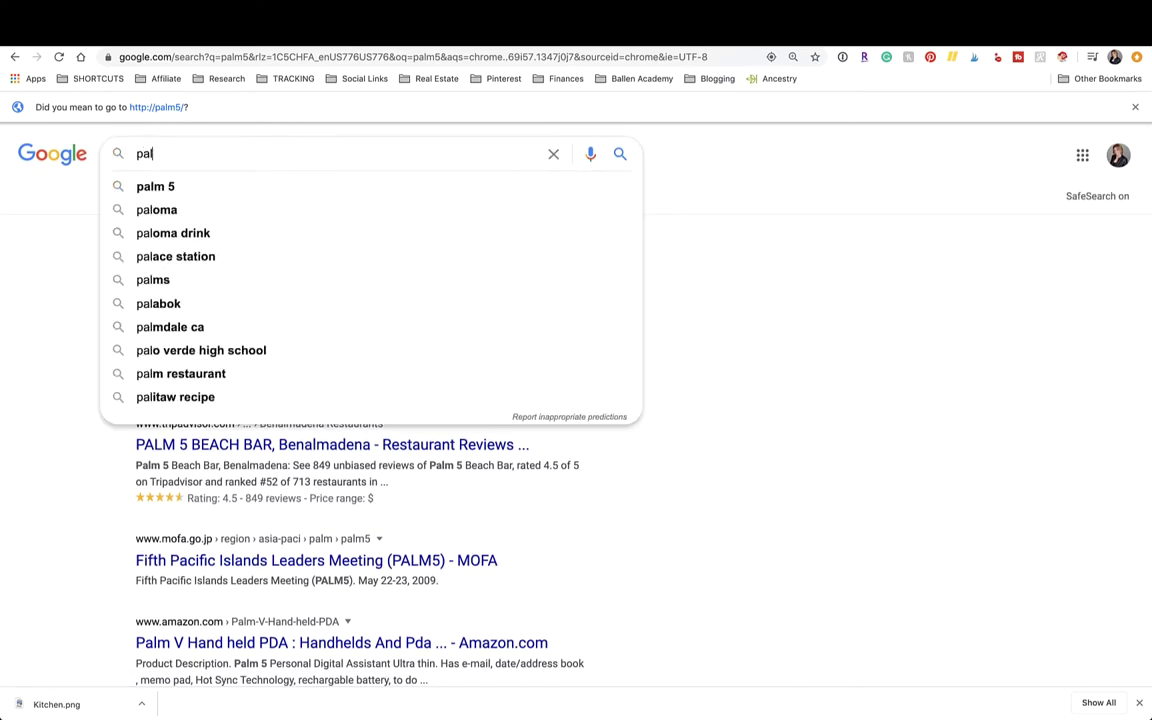
pyautogui.press('Return')
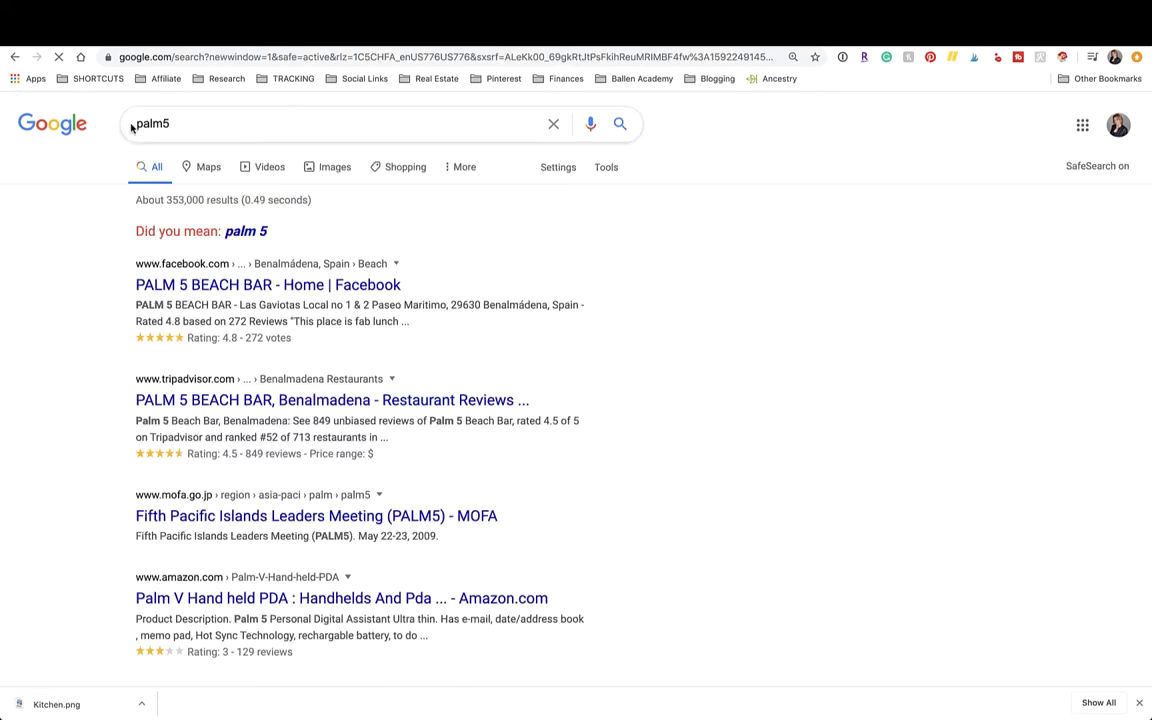
pyautogui.press('BackSpace')
pyautogui.write('five')
pyautogui.press('Return')
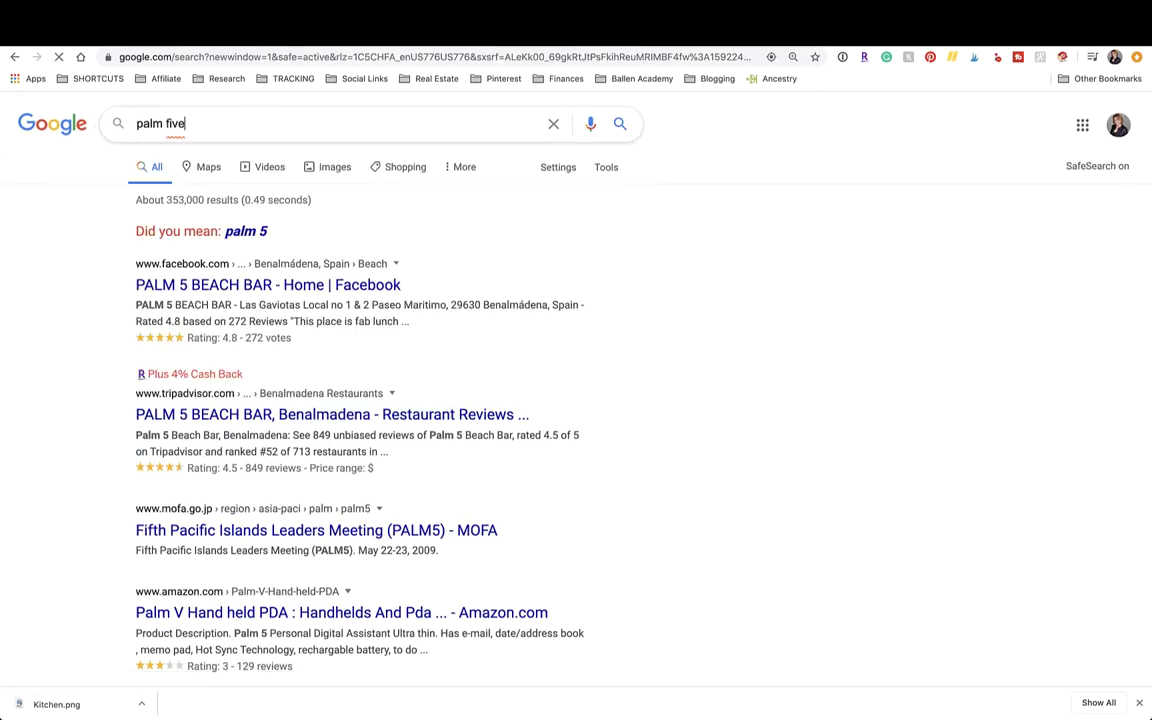
pyautogui.scroll(-5, 386, 375)
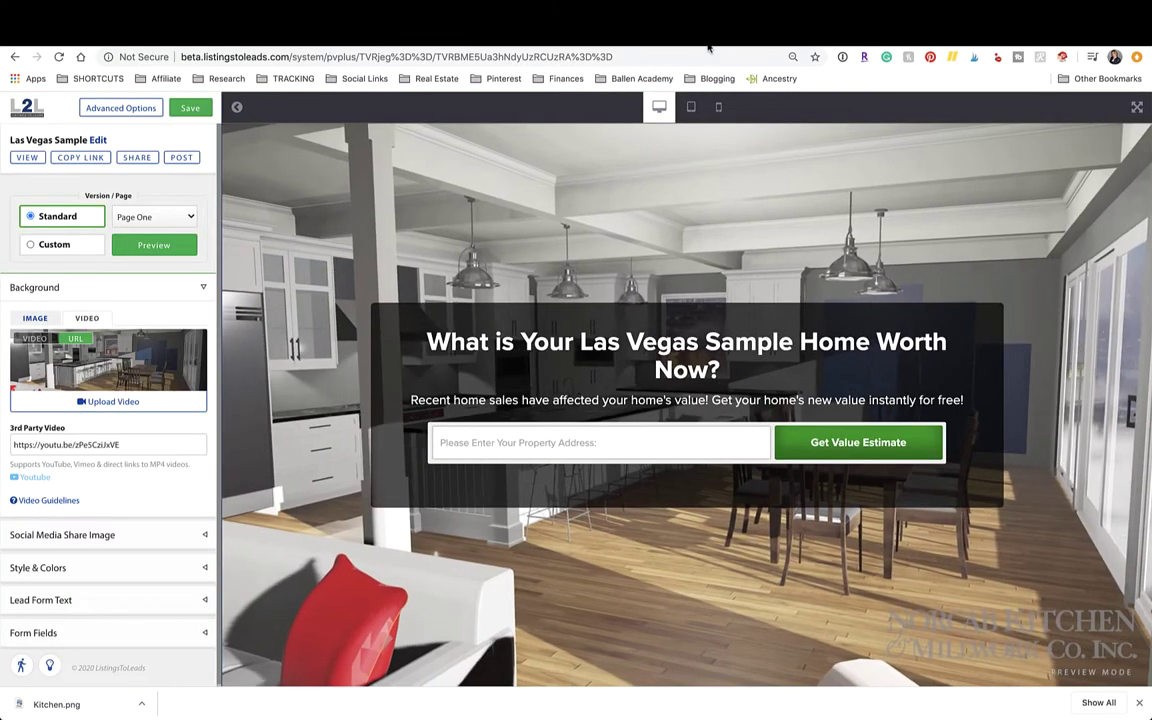
# Scroll through the Las Vegas Sample kitchen-video preview
pyautogui.scroll(-2, 617, 458)
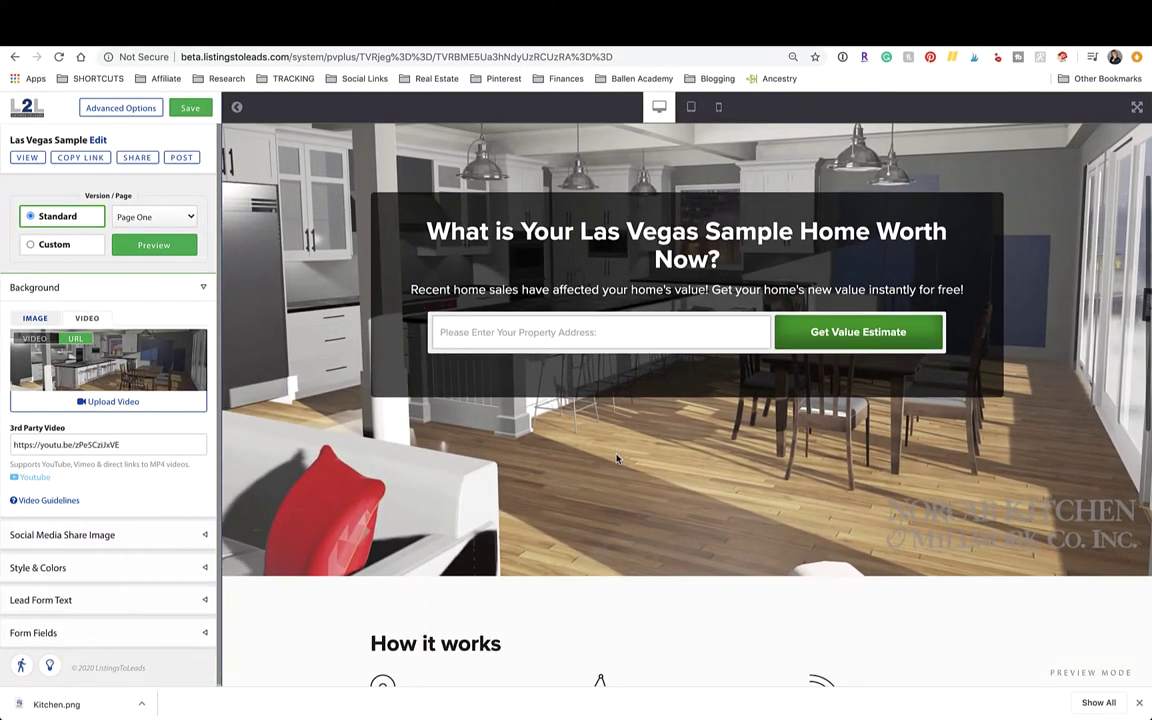
pyautogui.scroll(2, 617, 458)
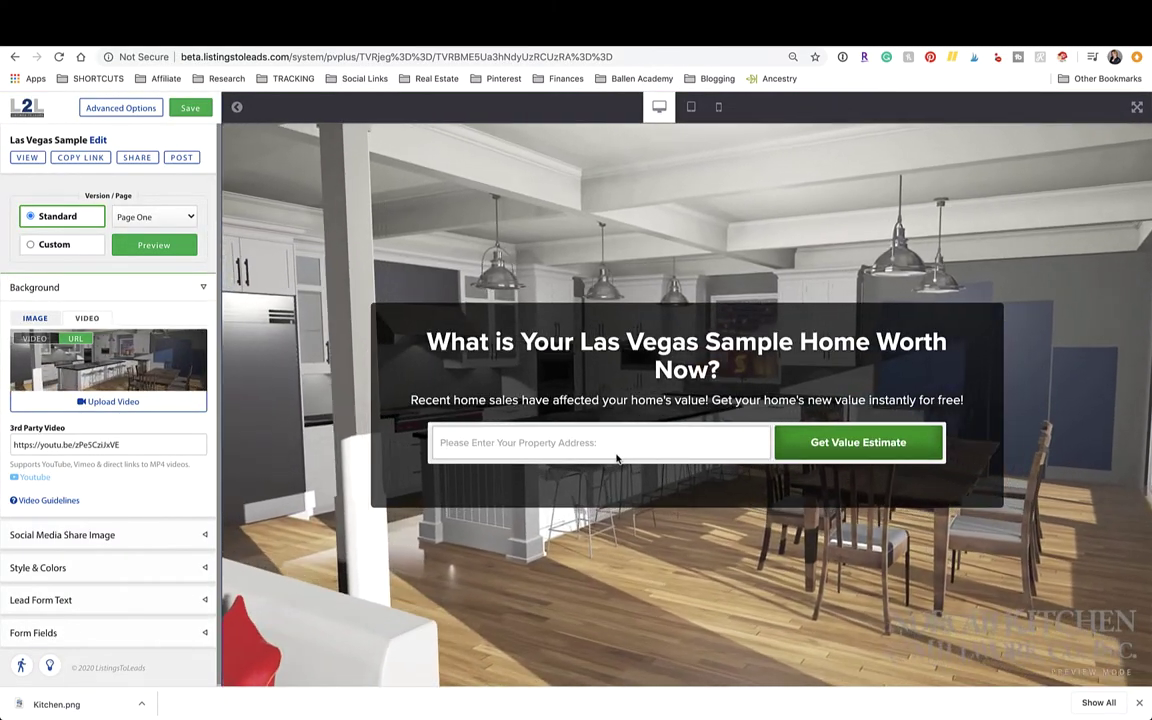
pyautogui.scroll(-1, 780, 455)
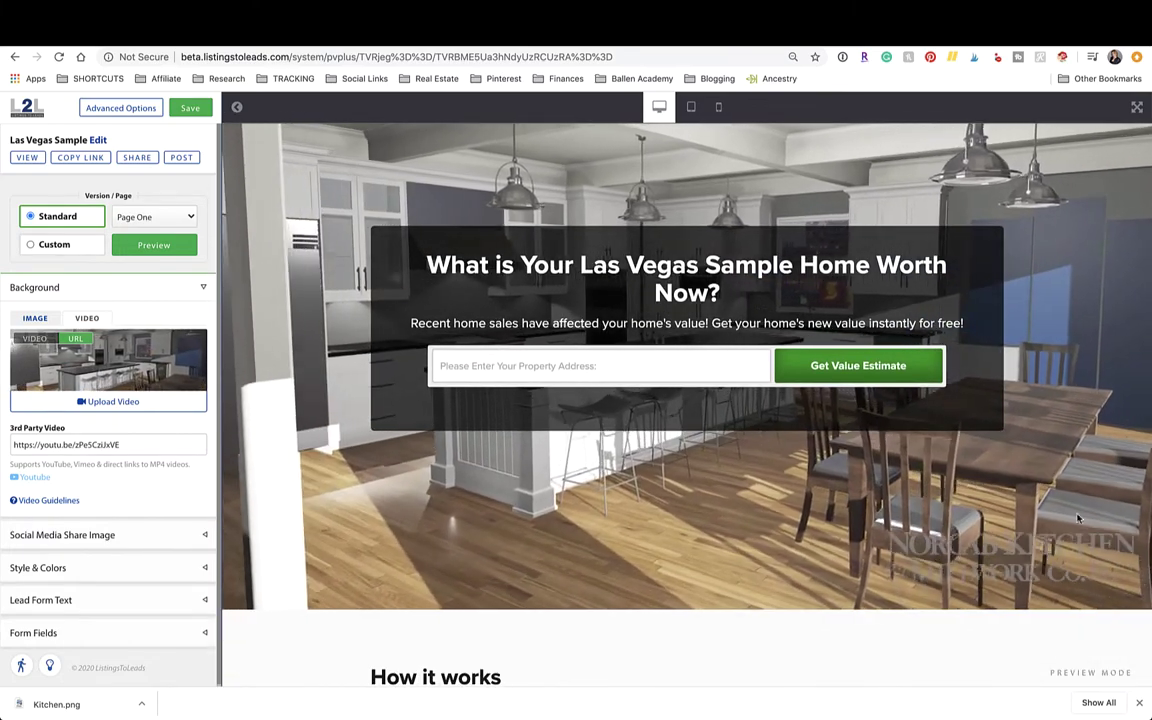
pyautogui.scroll(1, 1035, 541)
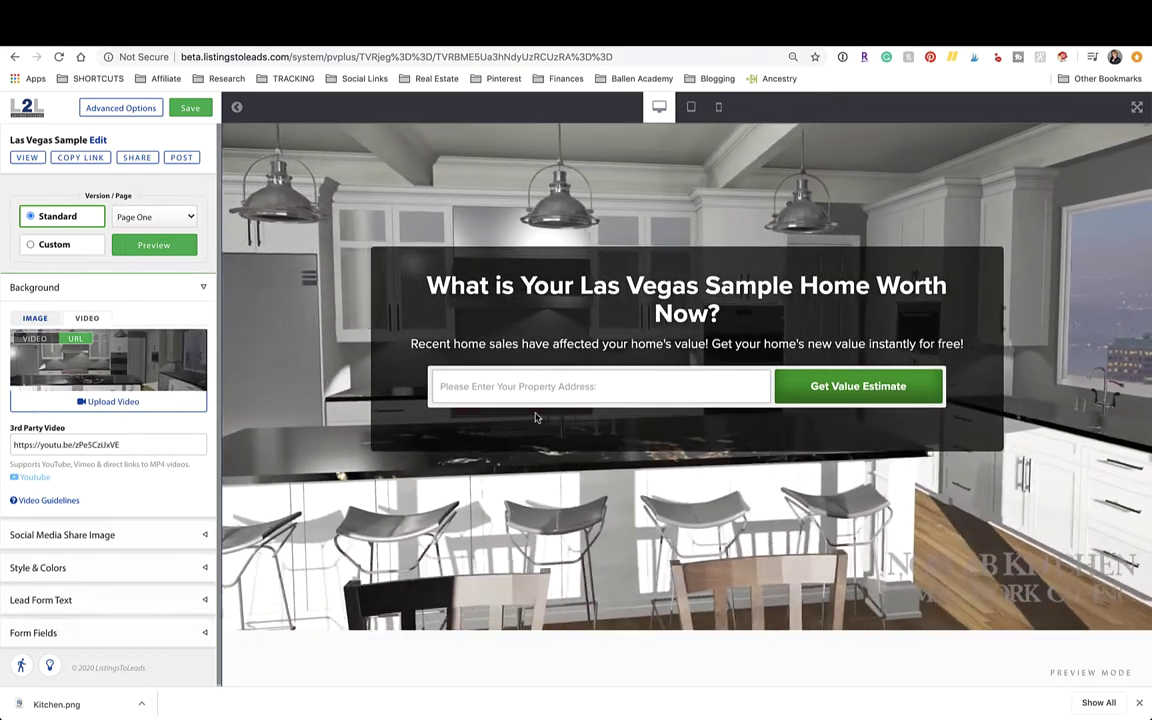
pyautogui.scroll(-1, 535, 418)
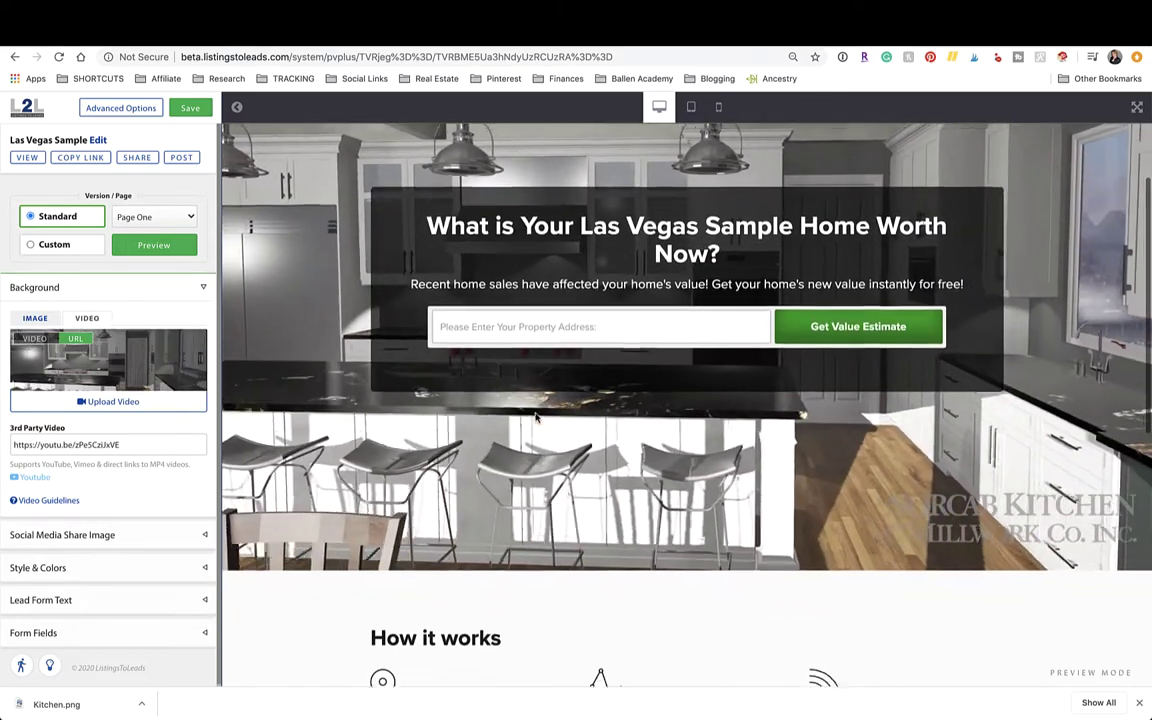
pyautogui.scroll(1, 535, 418)
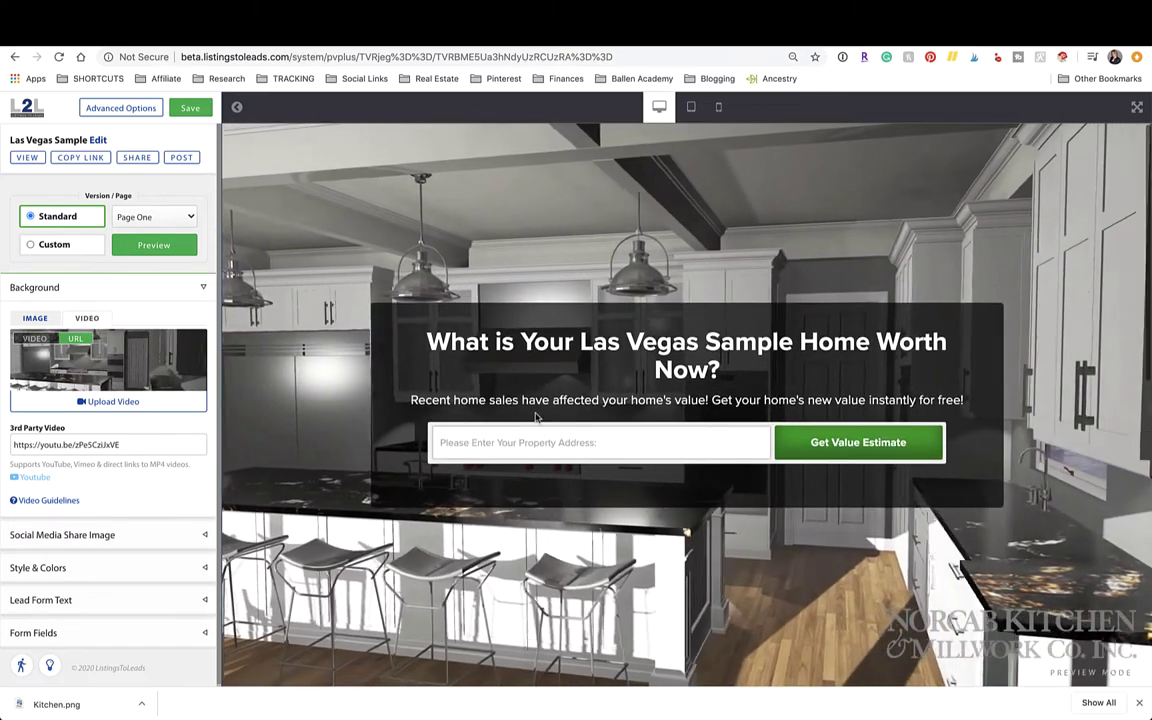
# Check the page at tablet and phone widths, then return to the desktop preview
pyautogui.click(693, 109)
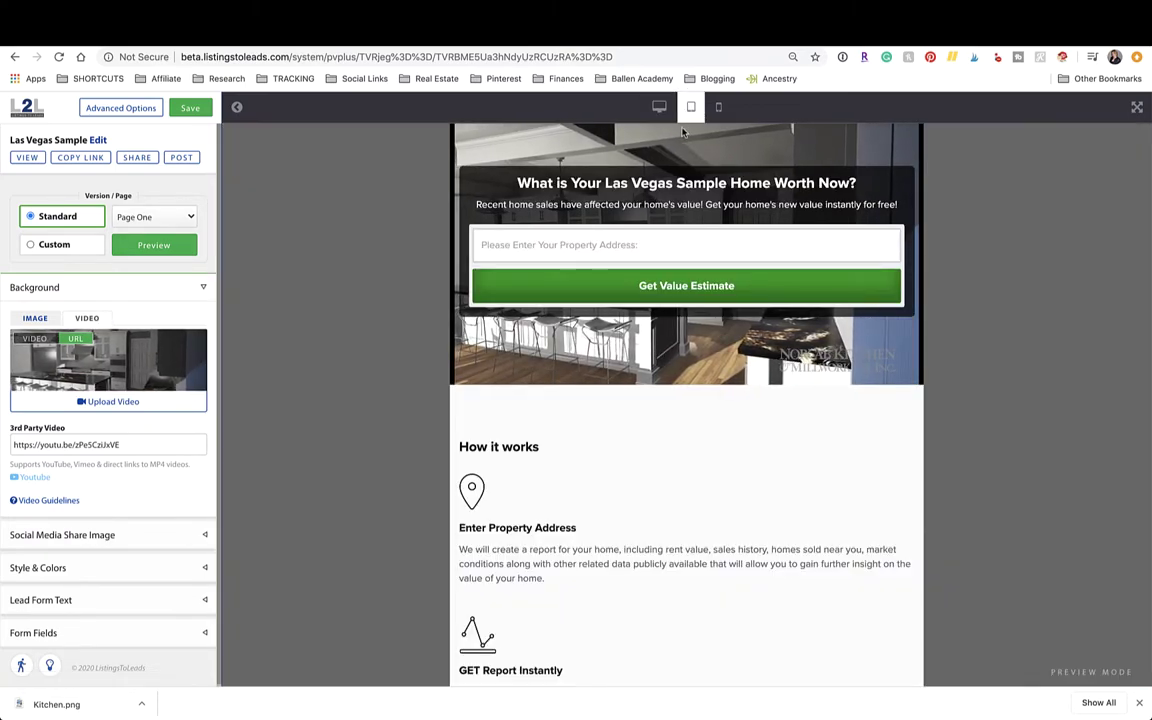
pyautogui.click(719, 109)
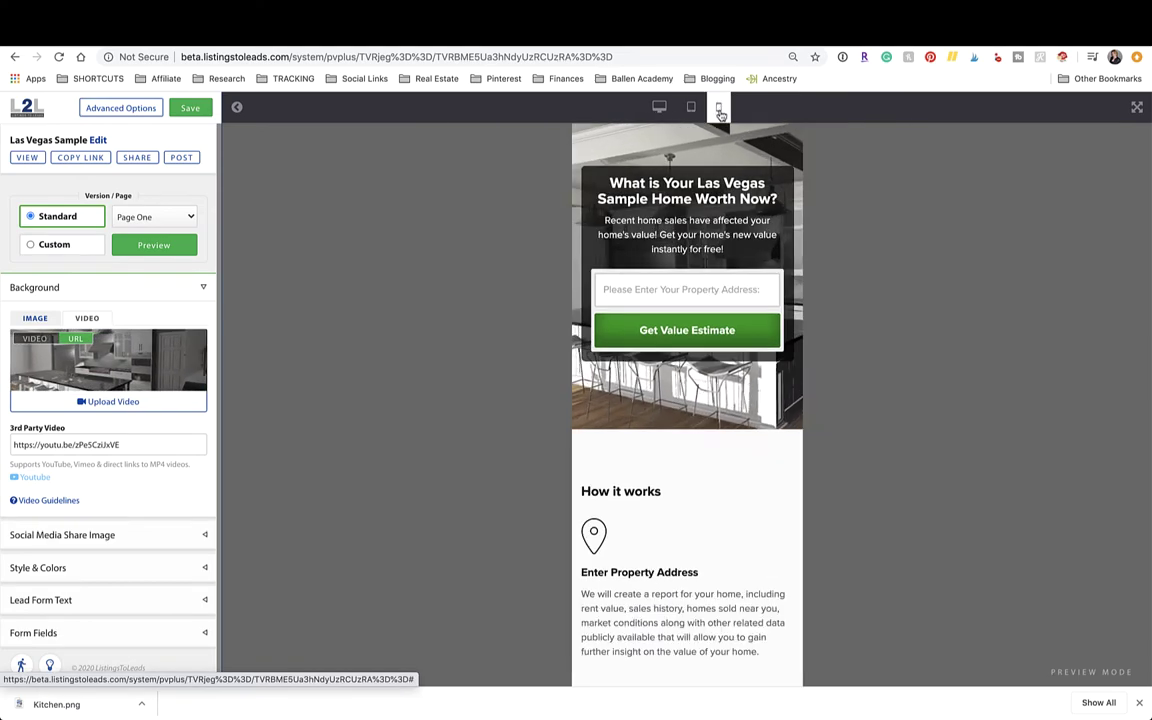
pyautogui.click(659, 107)
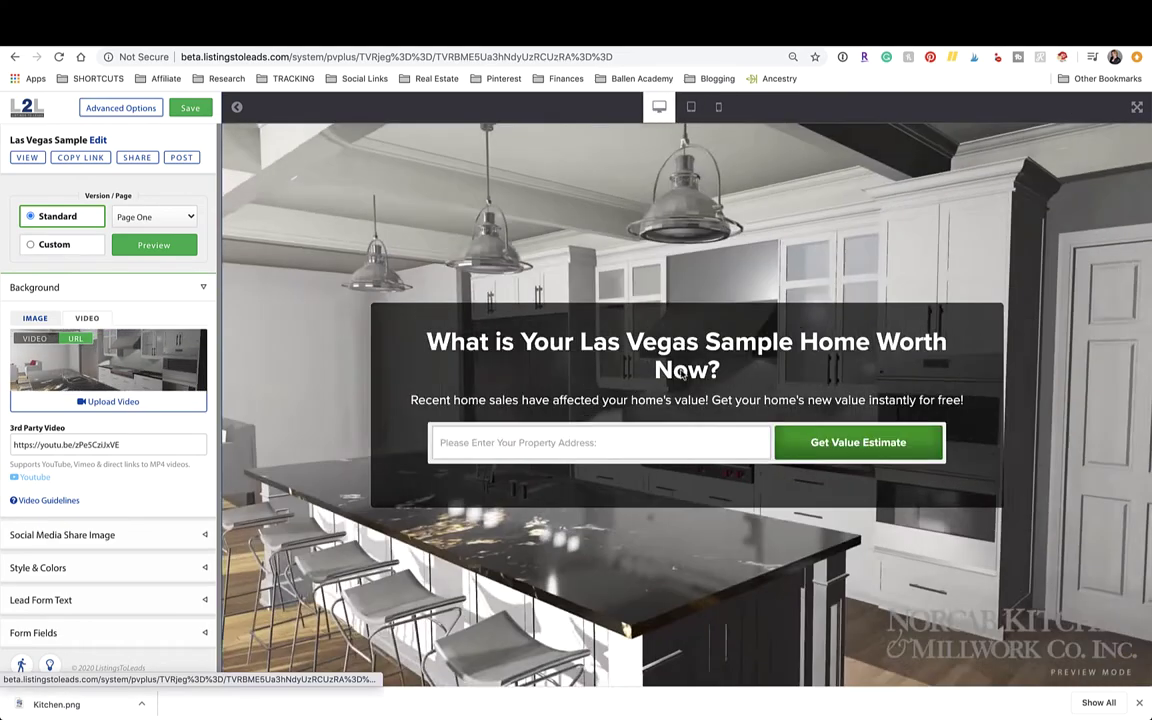
pyautogui.scroll(-10, 666, 389)
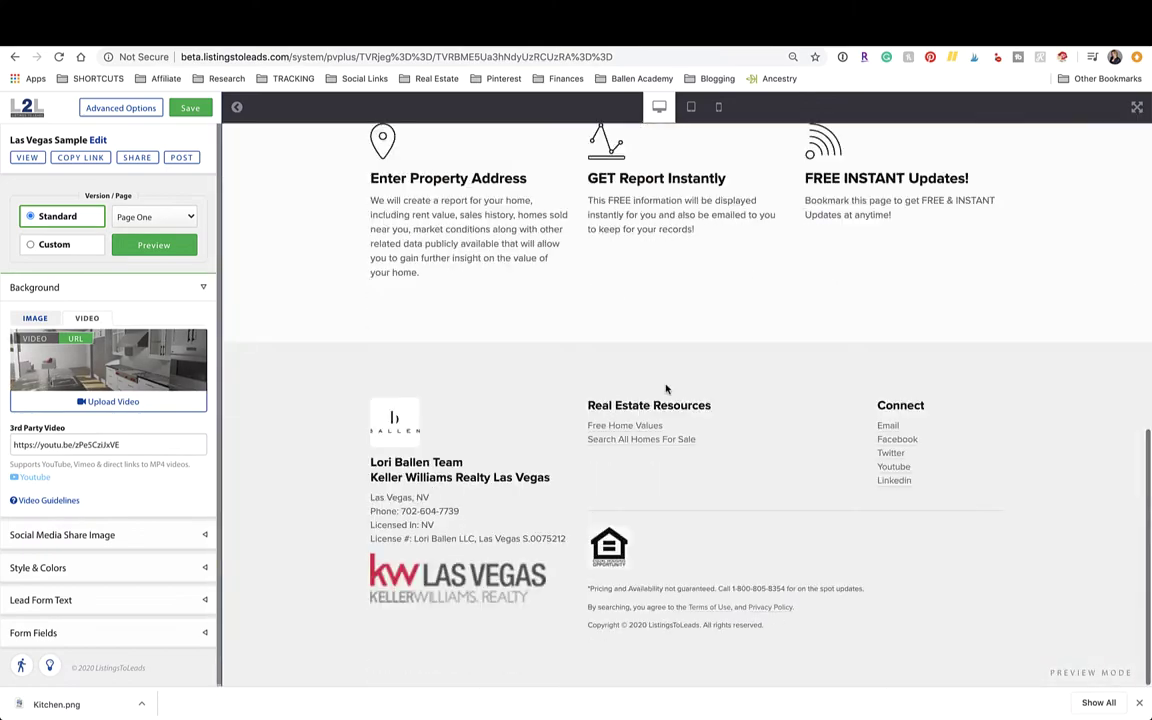
pyautogui.scroll(10, 753, 411)
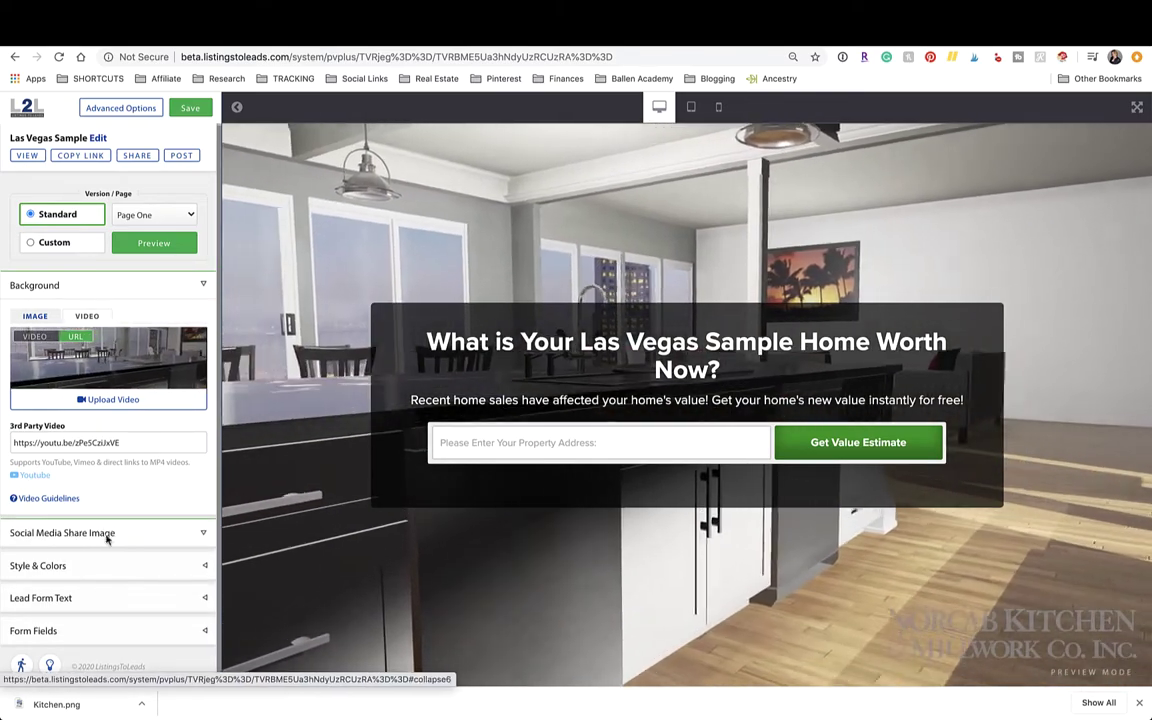
# Open the Social Media Share Image editor for the kitchen-photo banner, briefly trying Instagram format
pyautogui.click(107, 535)
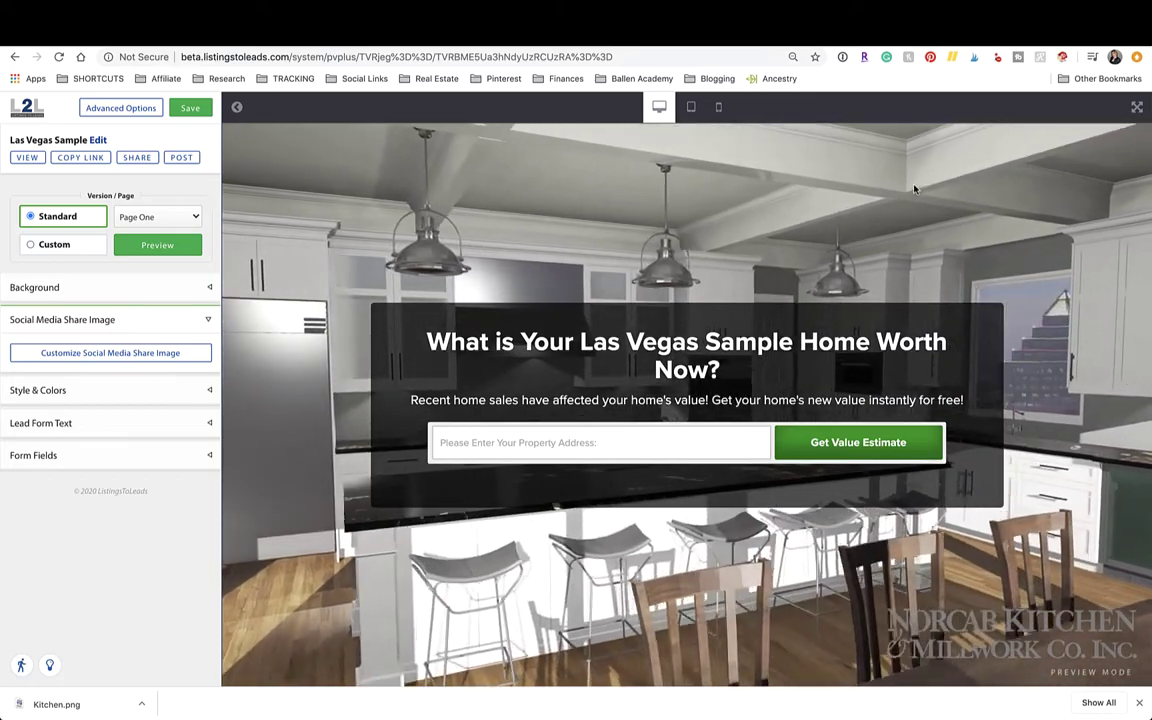
pyautogui.click(121, 356)
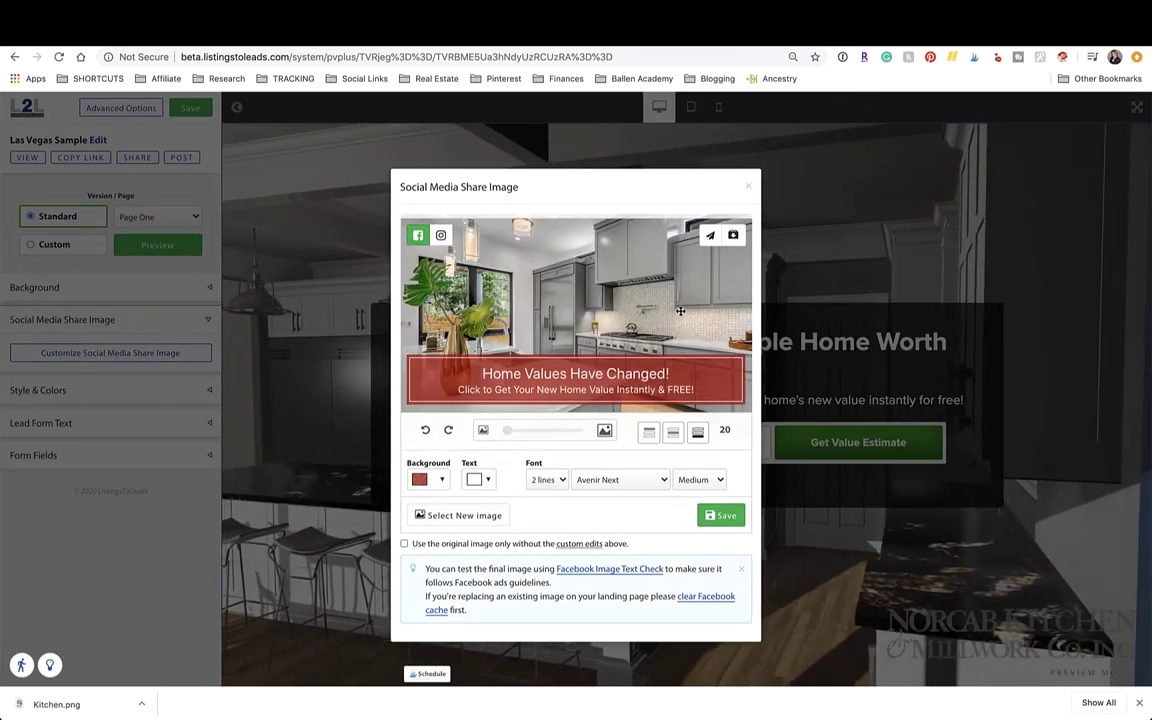
pyautogui.click(440, 237)
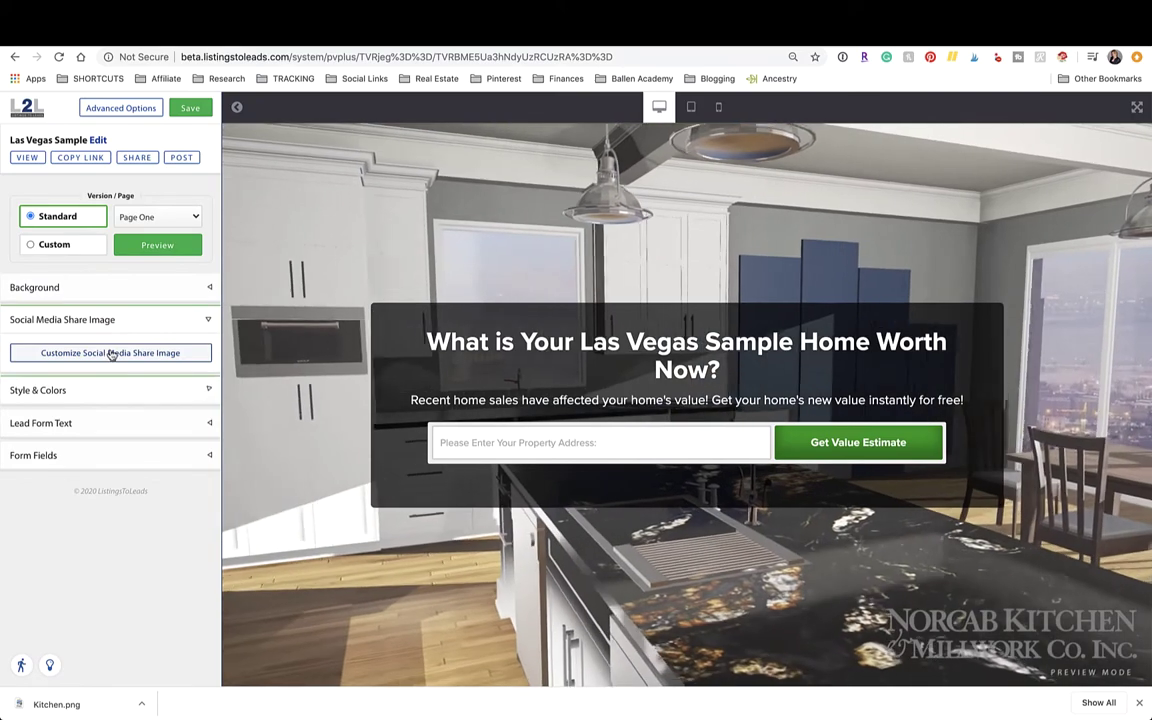
pyautogui.click(112, 353)
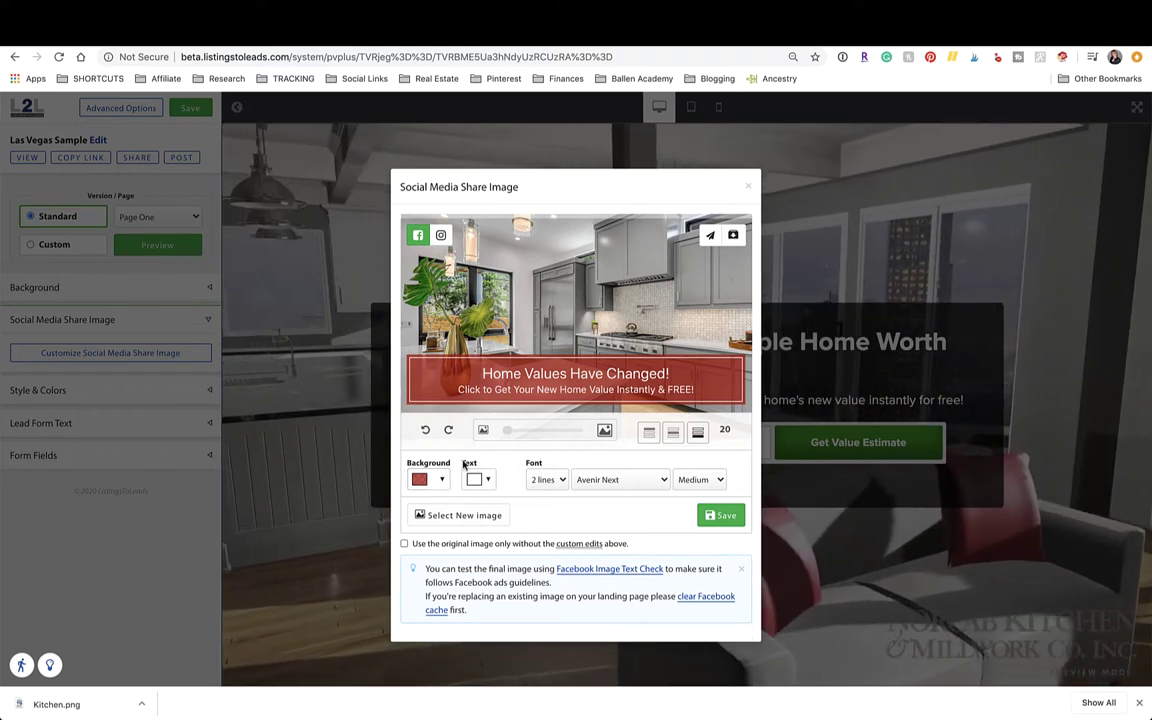
# Set the share-image banner background colour to green
pyautogui.click(425, 479)
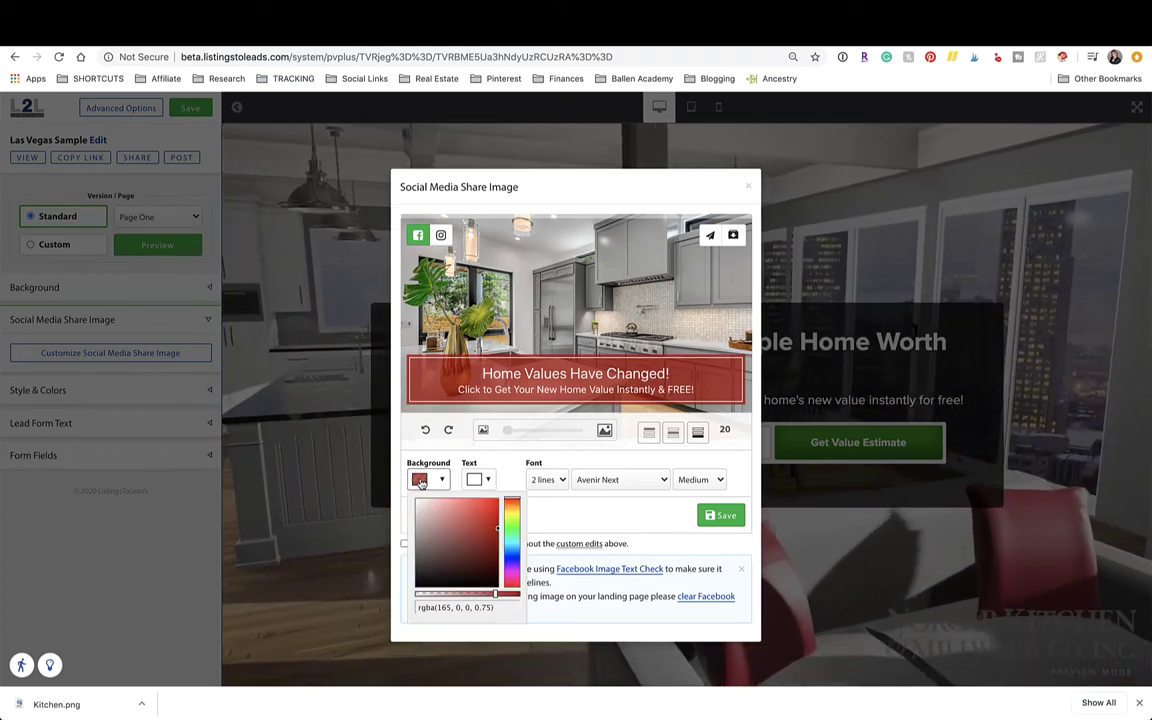
pyautogui.click(497, 545)
pyautogui.click(513, 535)
pyautogui.moveTo(513, 535); pyautogui.dragTo(515, 533)
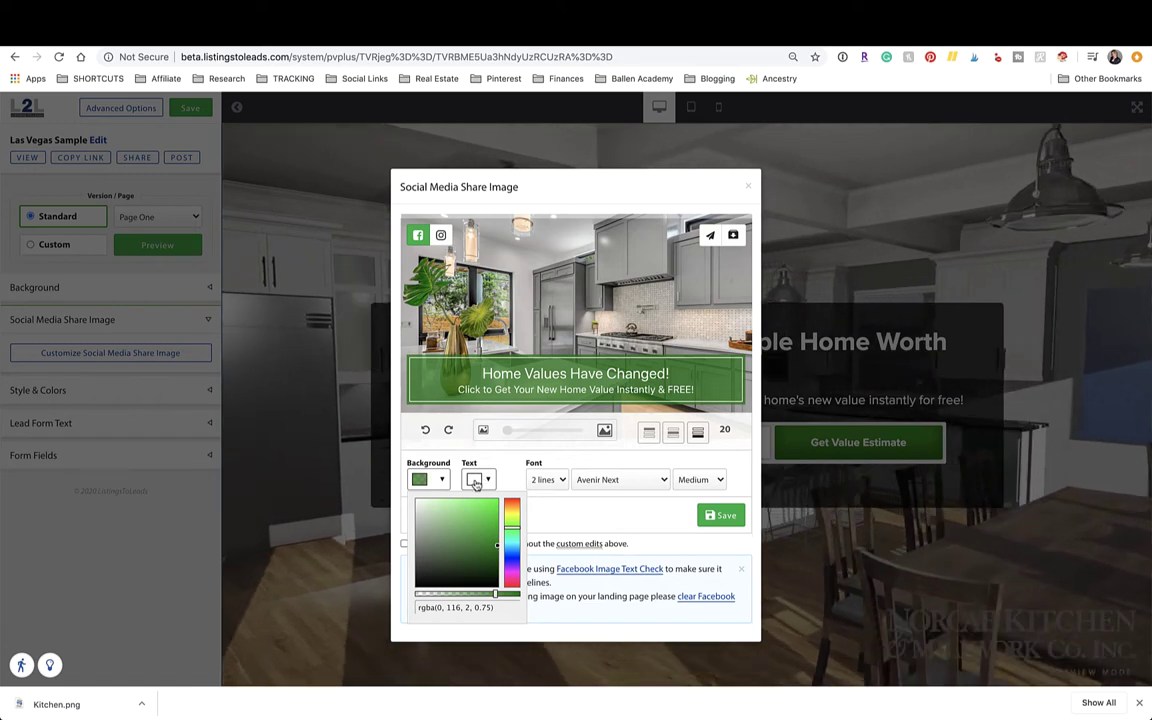
# Keep the banner text on two lines and set it to Proxima Nova Bold
pyautogui.click(547, 479)
pyautogui.click(548, 467)
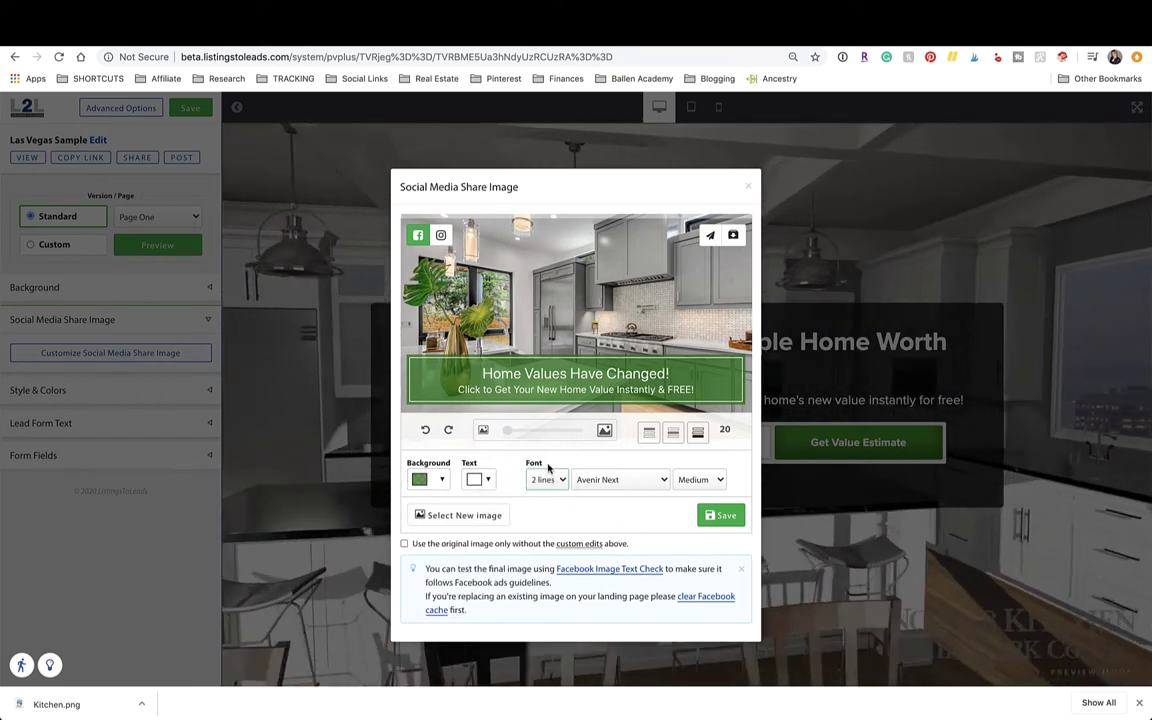
pyautogui.click(545, 479)
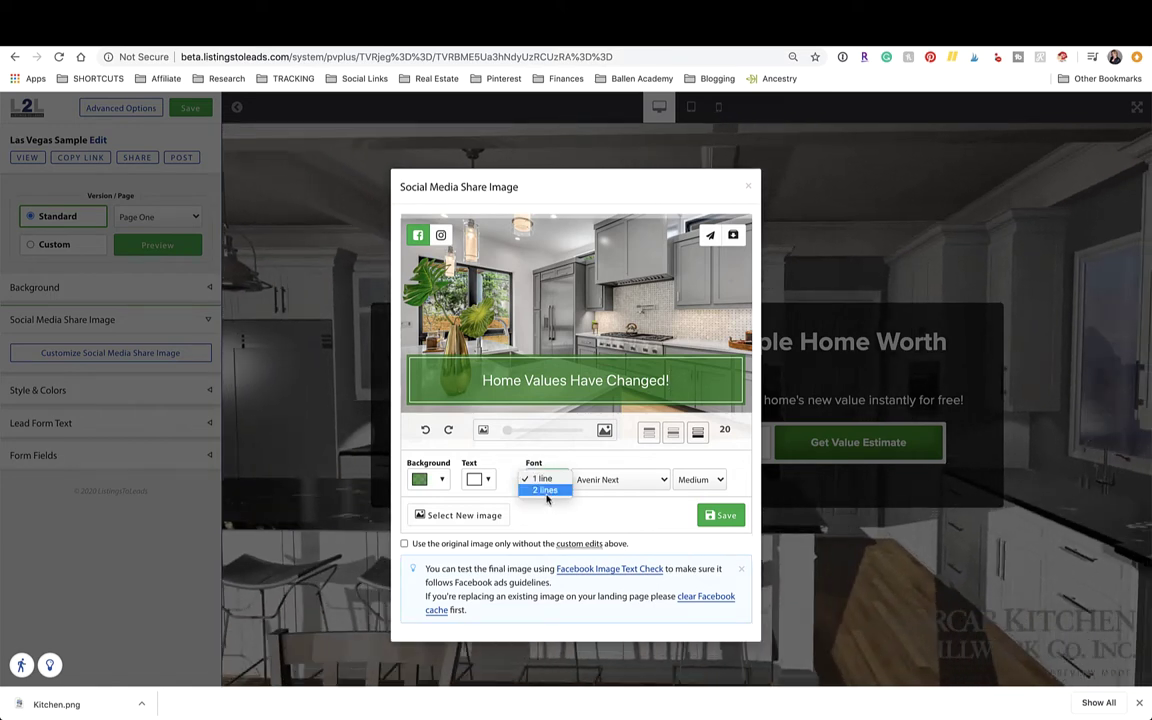
pyautogui.click(545, 490)
pyautogui.click(612, 481)
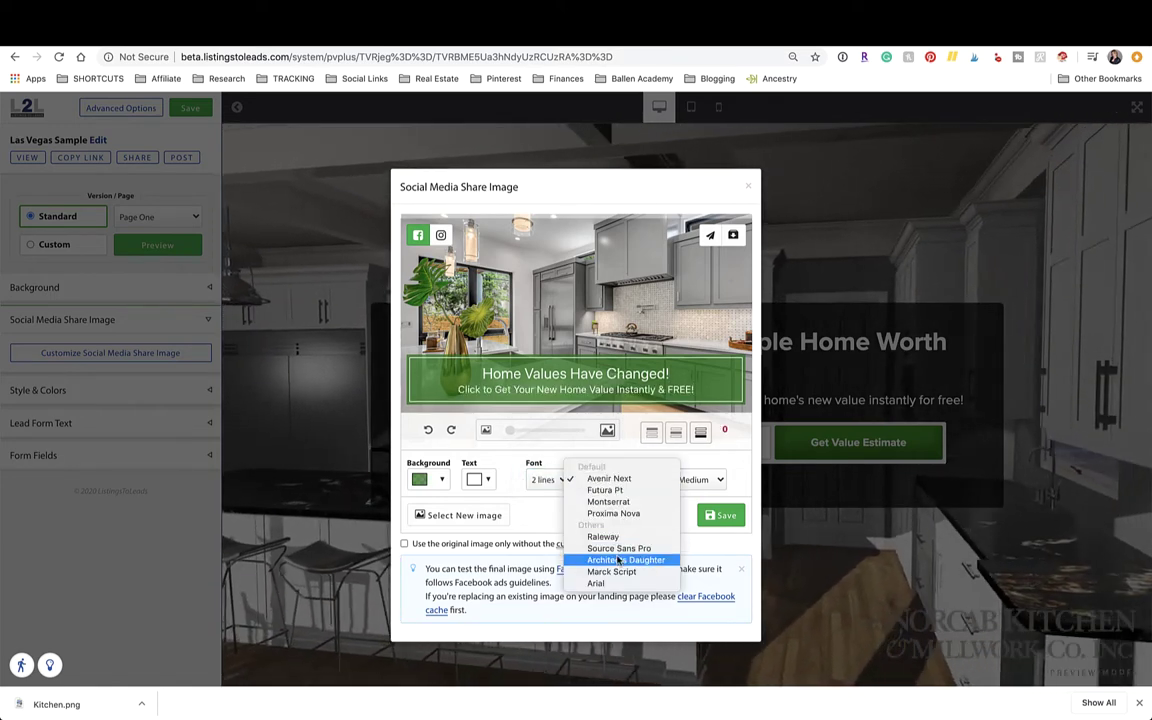
pyautogui.click(612, 571)
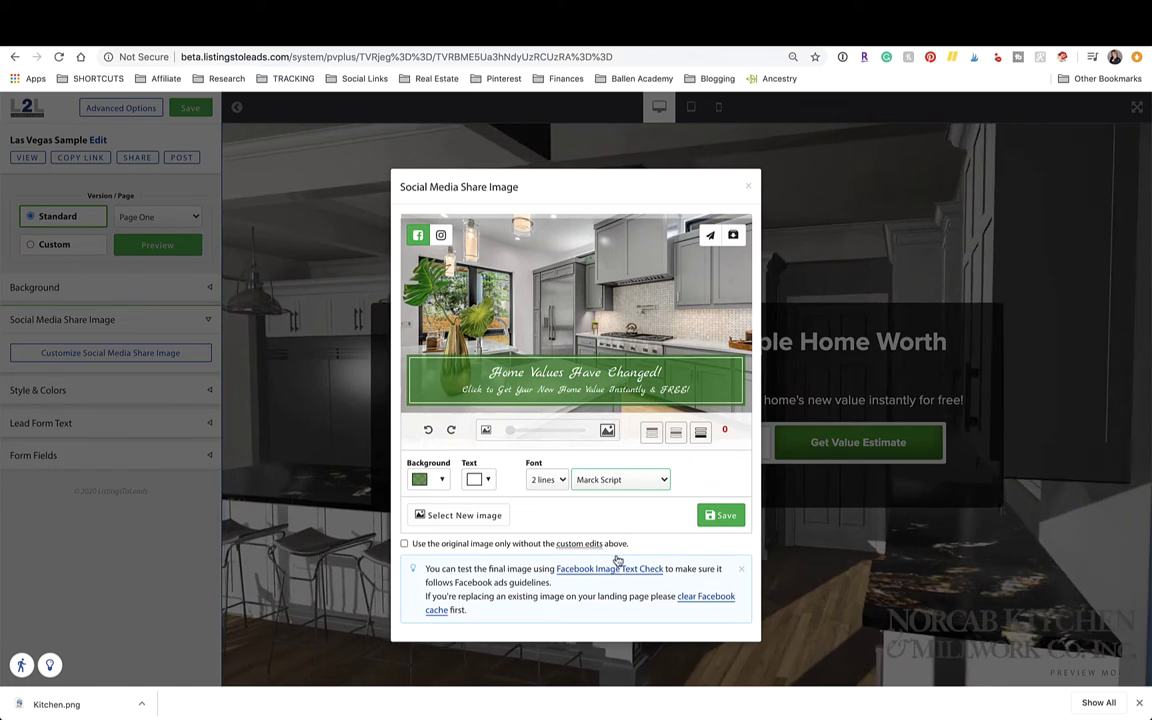
pyautogui.click(612, 479)
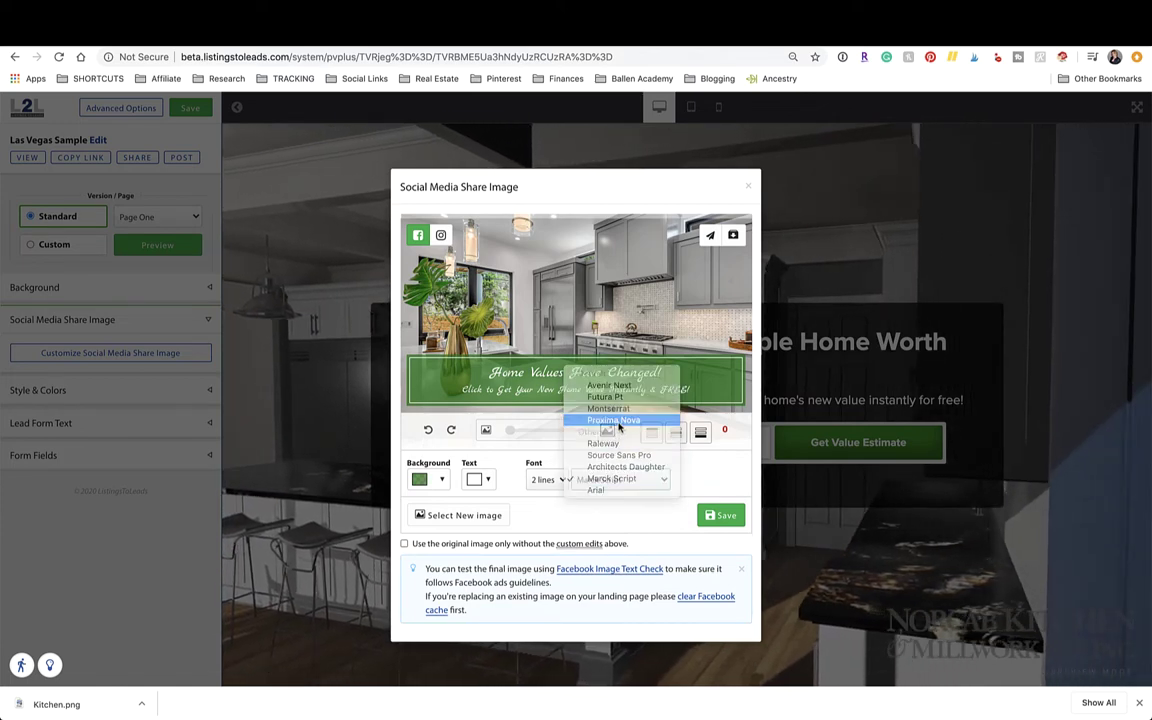
pyautogui.click(617, 422)
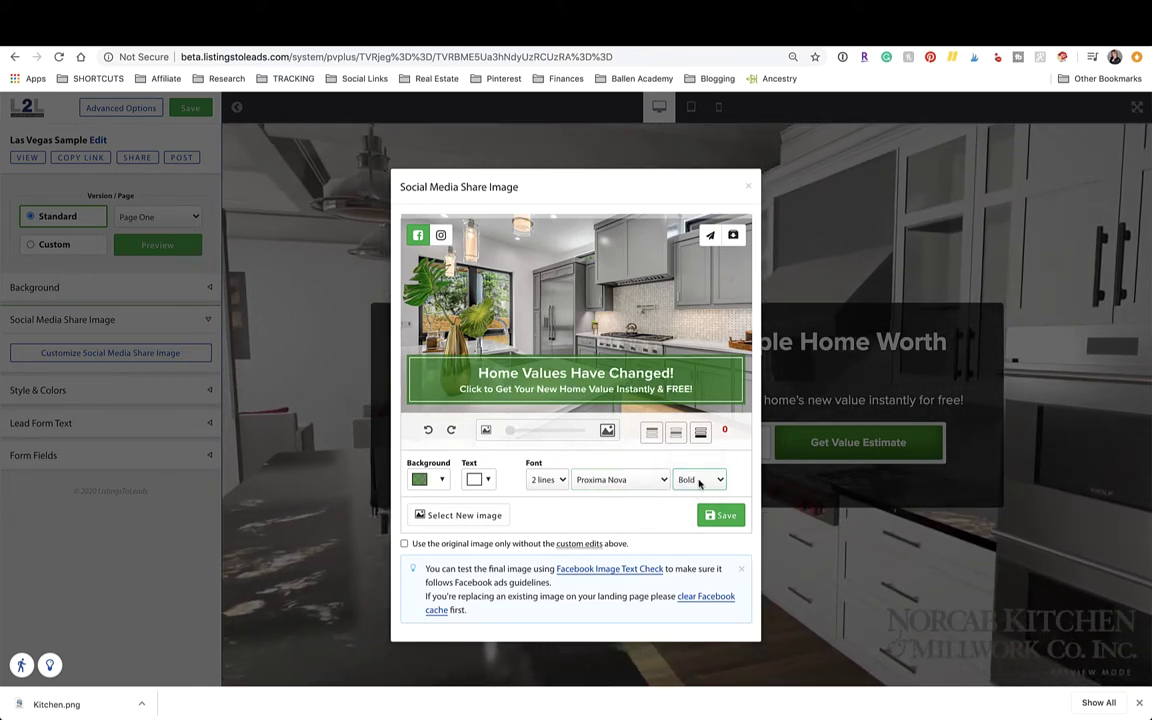
pyautogui.click(689, 490)
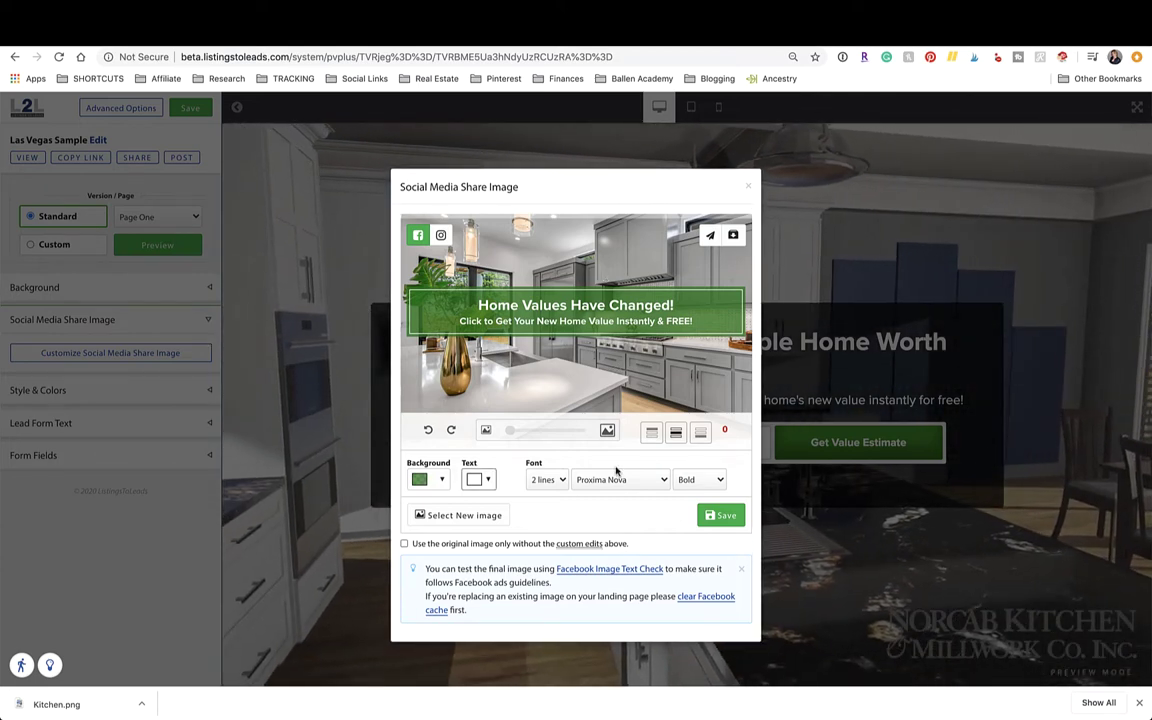
# Swap the share picture for the landing-page screenshot, zoom it out, and set the banner to 1 line
pyautogui.click(479, 516)
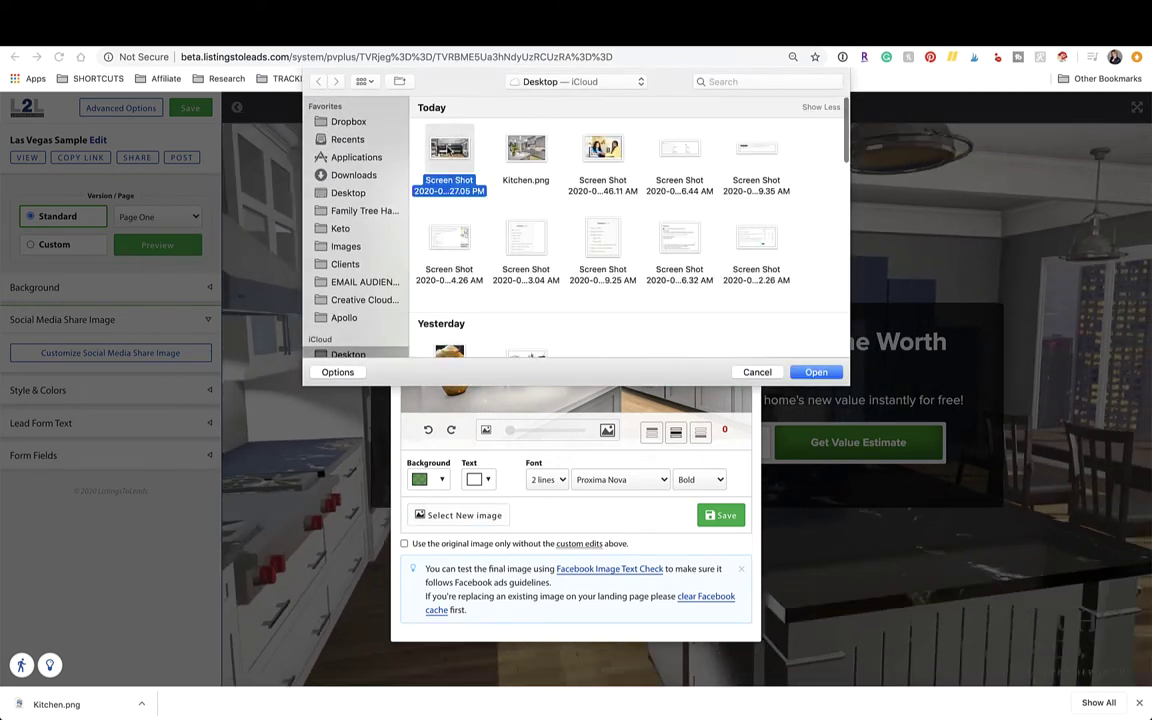
pyautogui.click(816, 372)
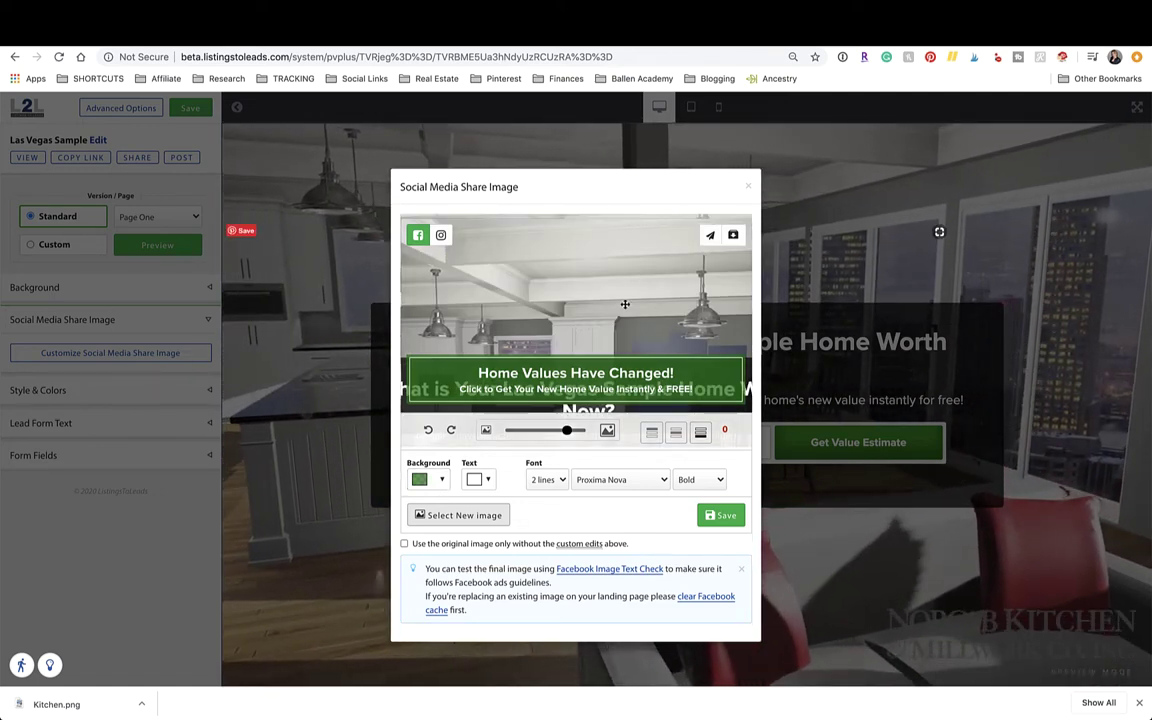
pyautogui.moveTo(566, 430); pyautogui.dragTo(501, 440)
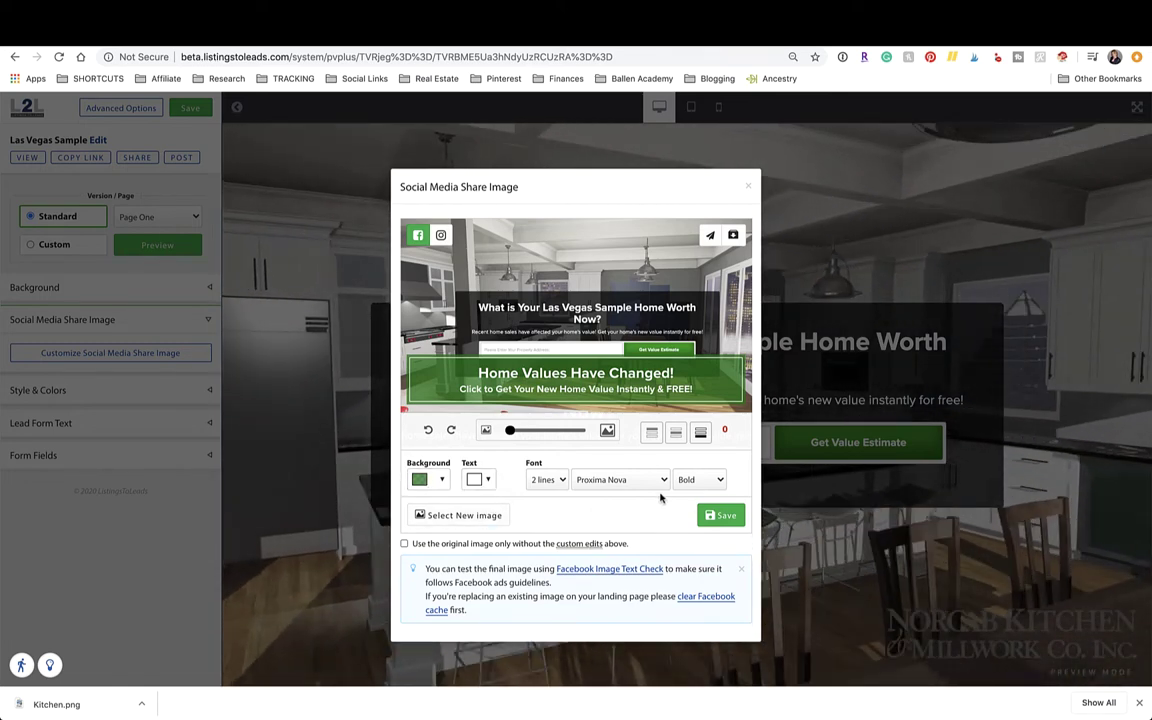
pyautogui.click(545, 479)
pyautogui.click(539, 468)
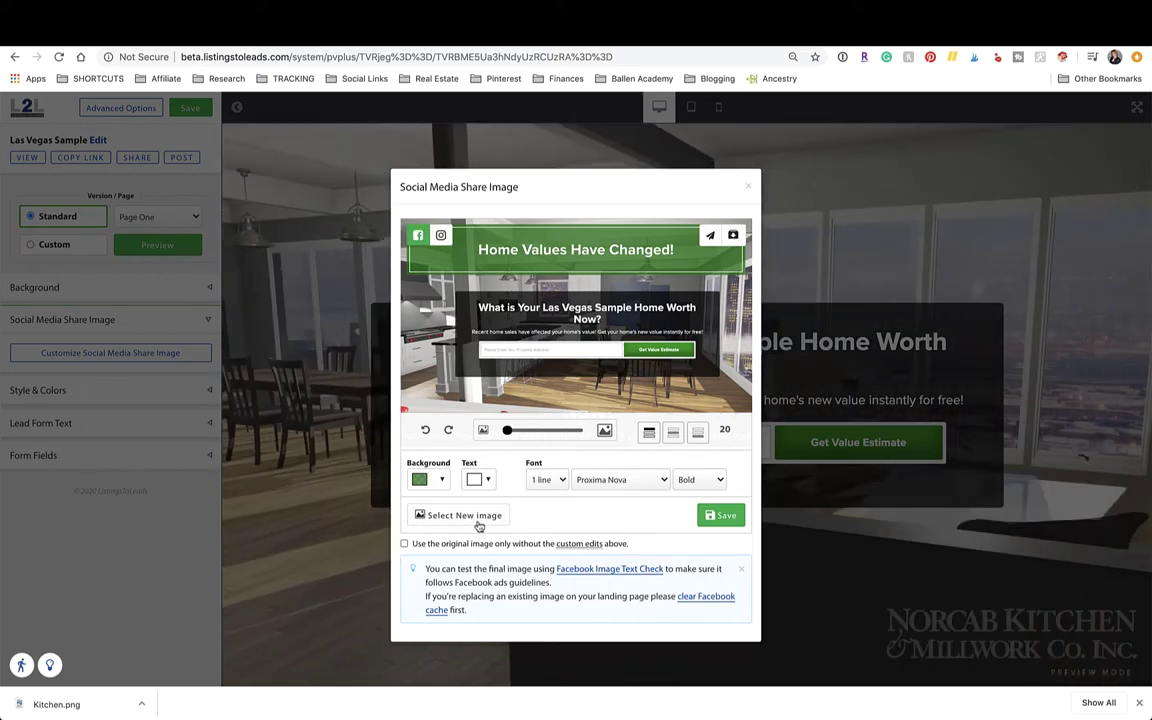
# Load Kitchen.png as the share image picture
pyautogui.click(464, 524)
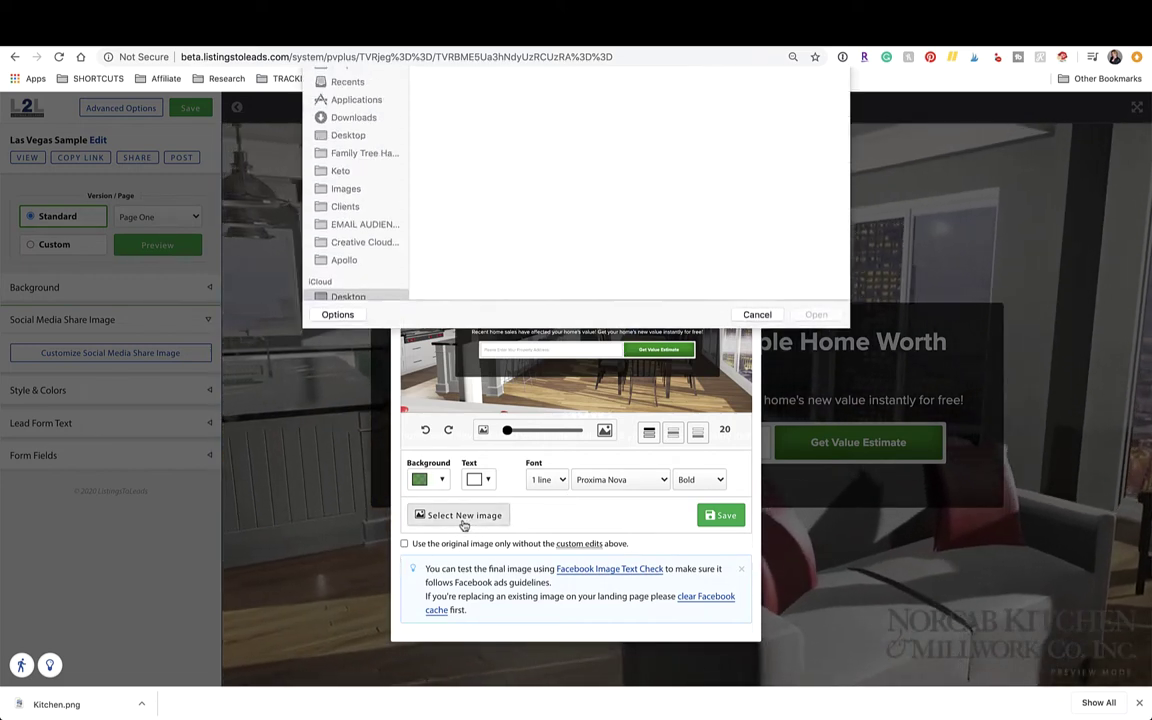
pyautogui.click(526, 150)
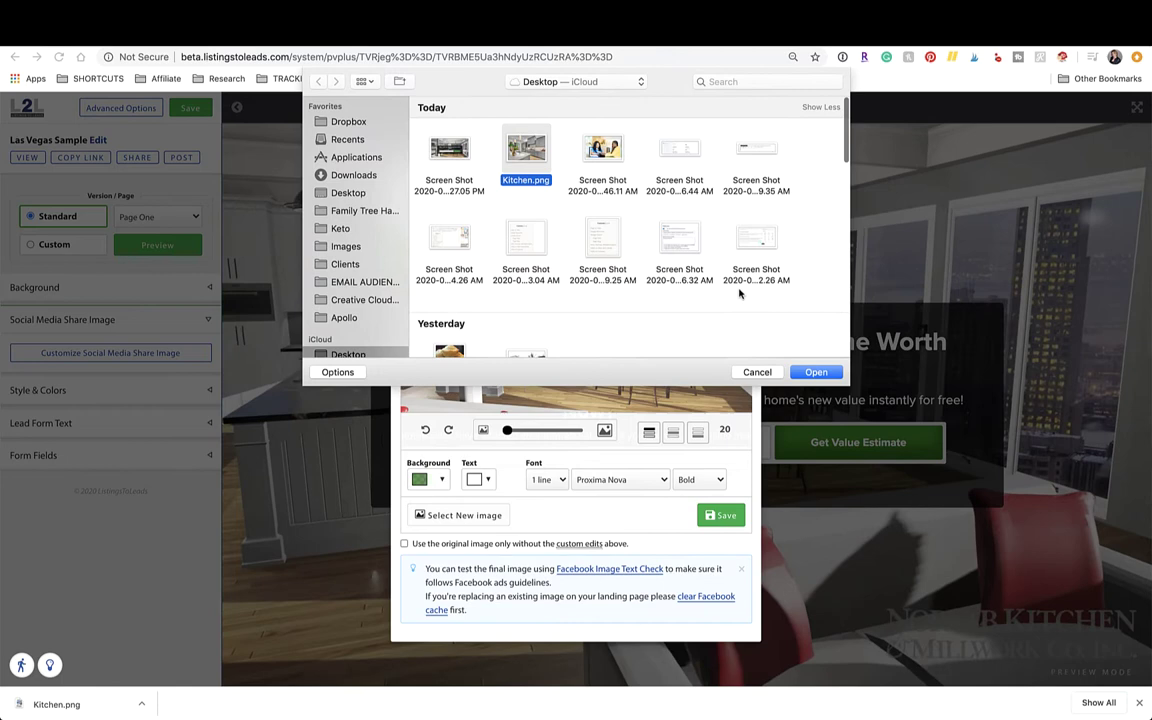
pyautogui.click(822, 374)
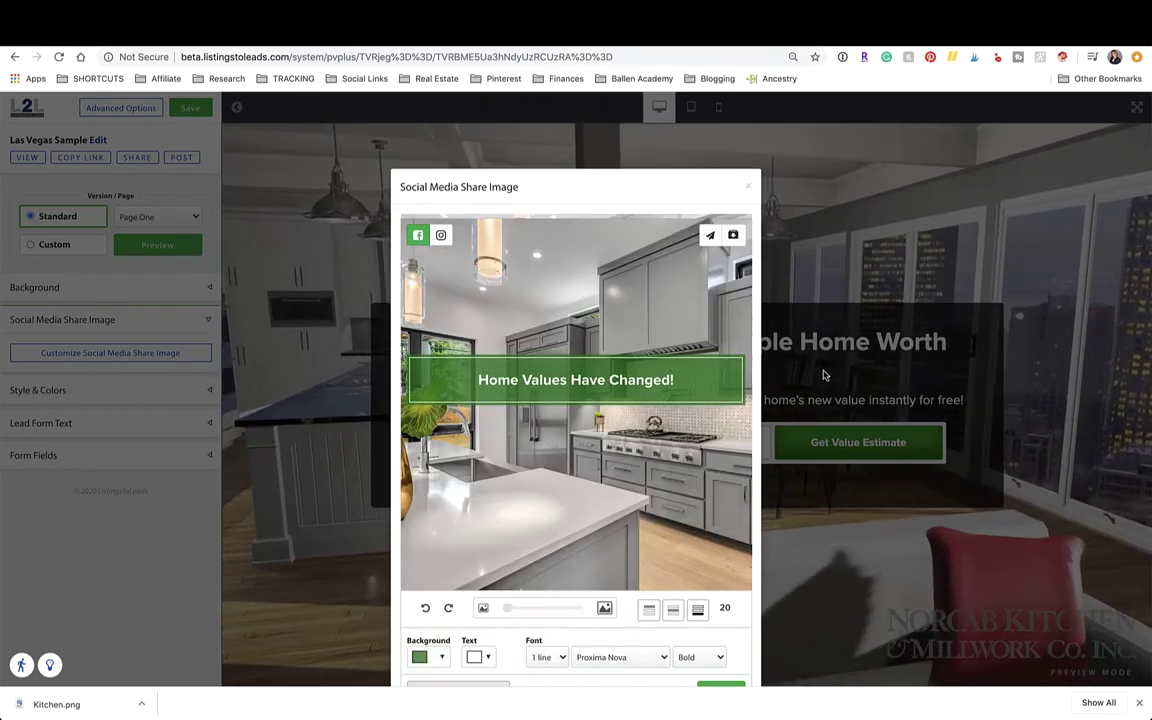
# Switch the share image to Facebook format with a green banner background and save it
pyautogui.click(419, 236)
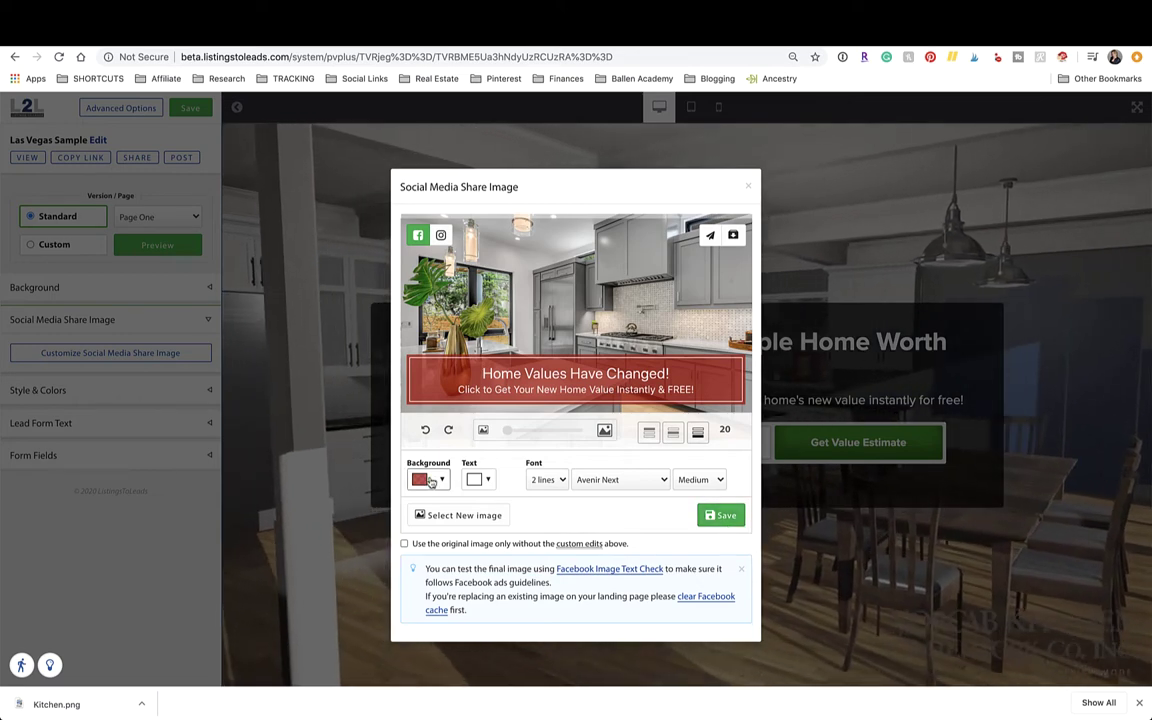
pyautogui.click(430, 481)
pyautogui.click(510, 531)
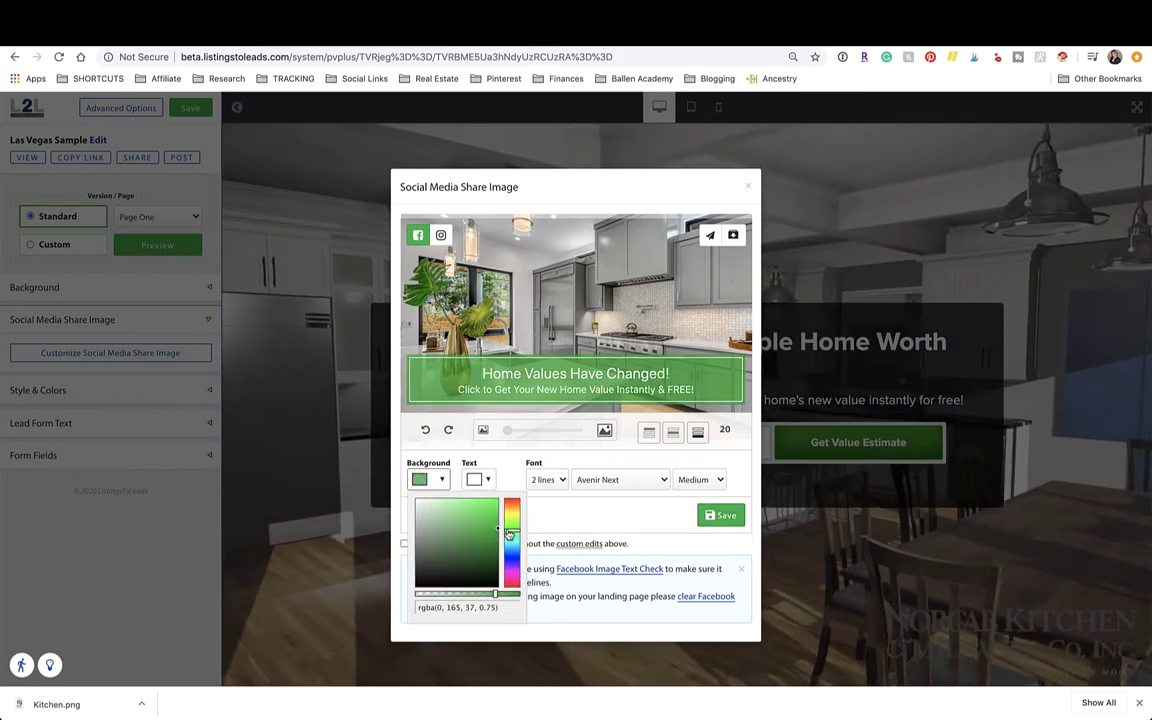
pyautogui.moveTo(510, 533); pyautogui.dragTo(516, 534)
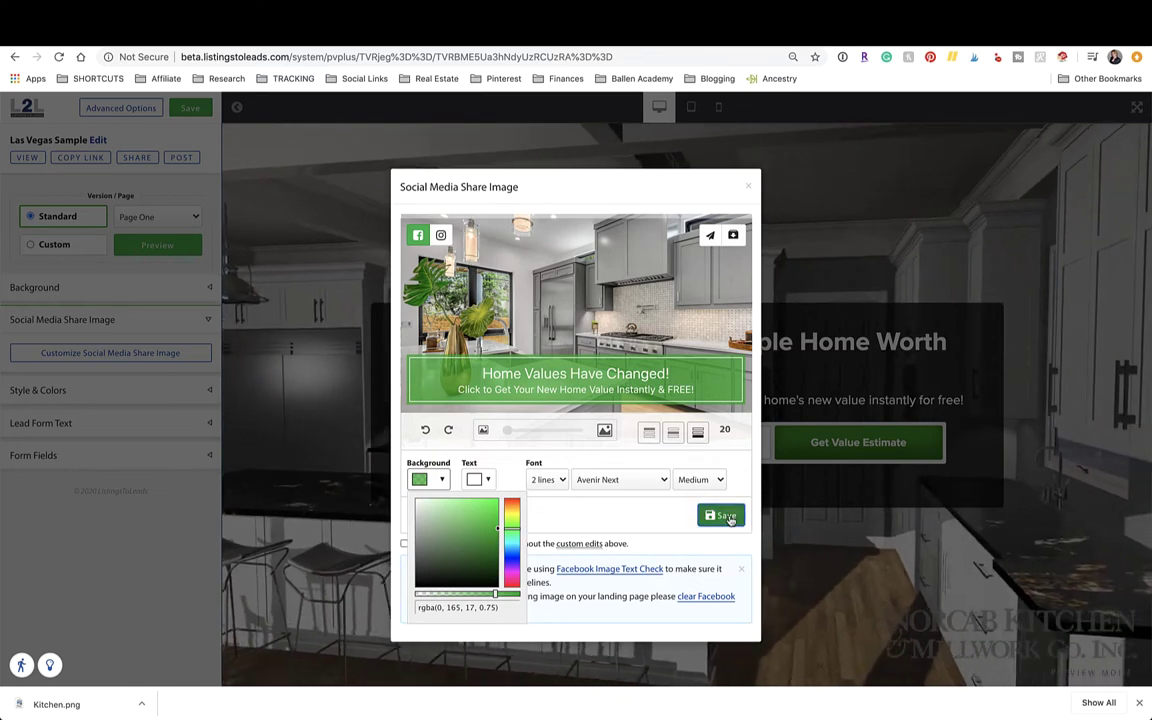
pyautogui.click(726, 516)
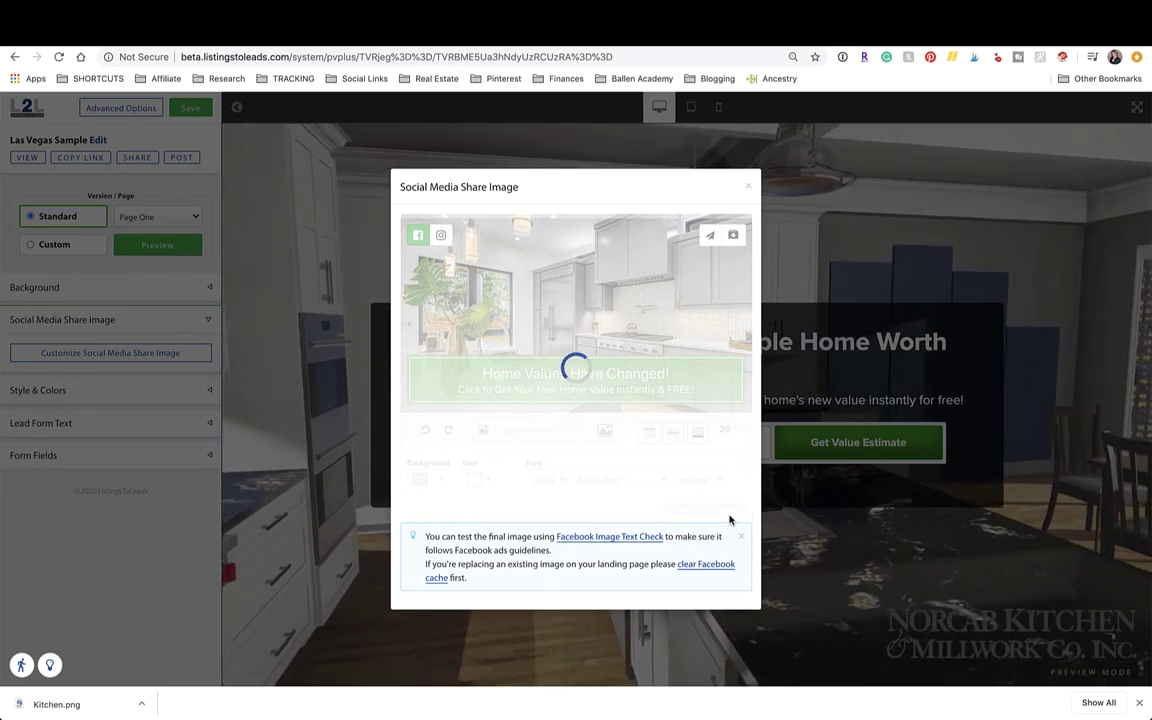
# Change the form buttons' background colour to dark blue in Style & Colors and save the page
pyautogui.click(748, 190)
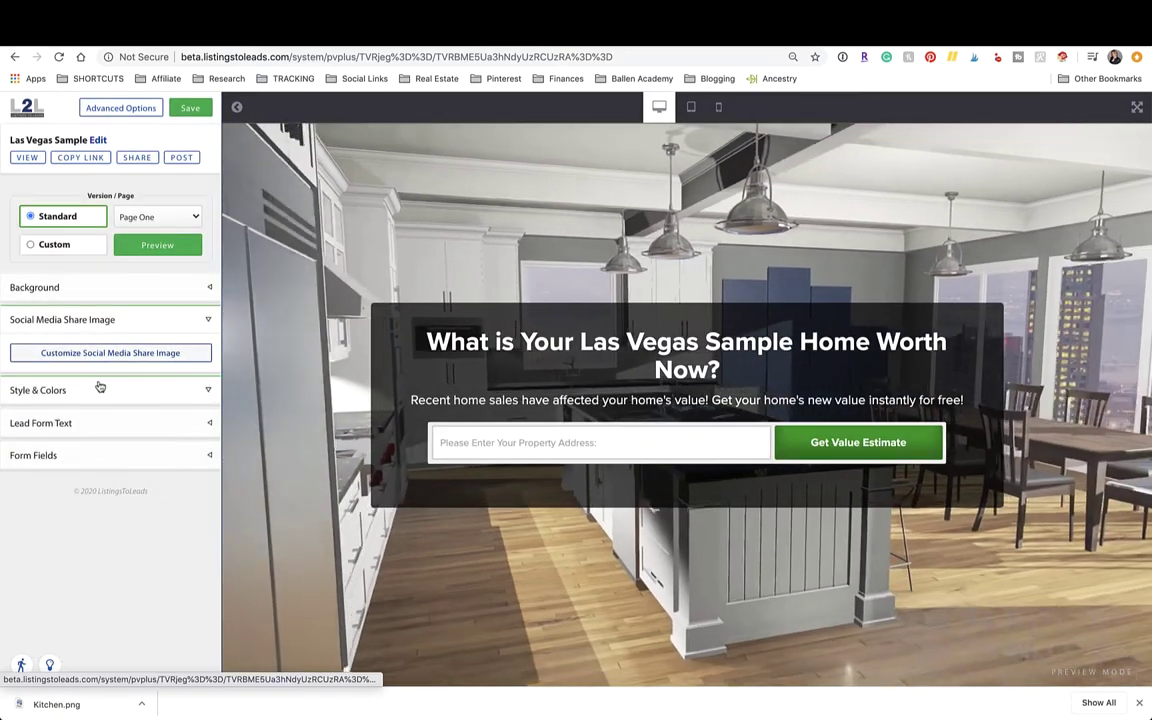
pyautogui.click(95, 389)
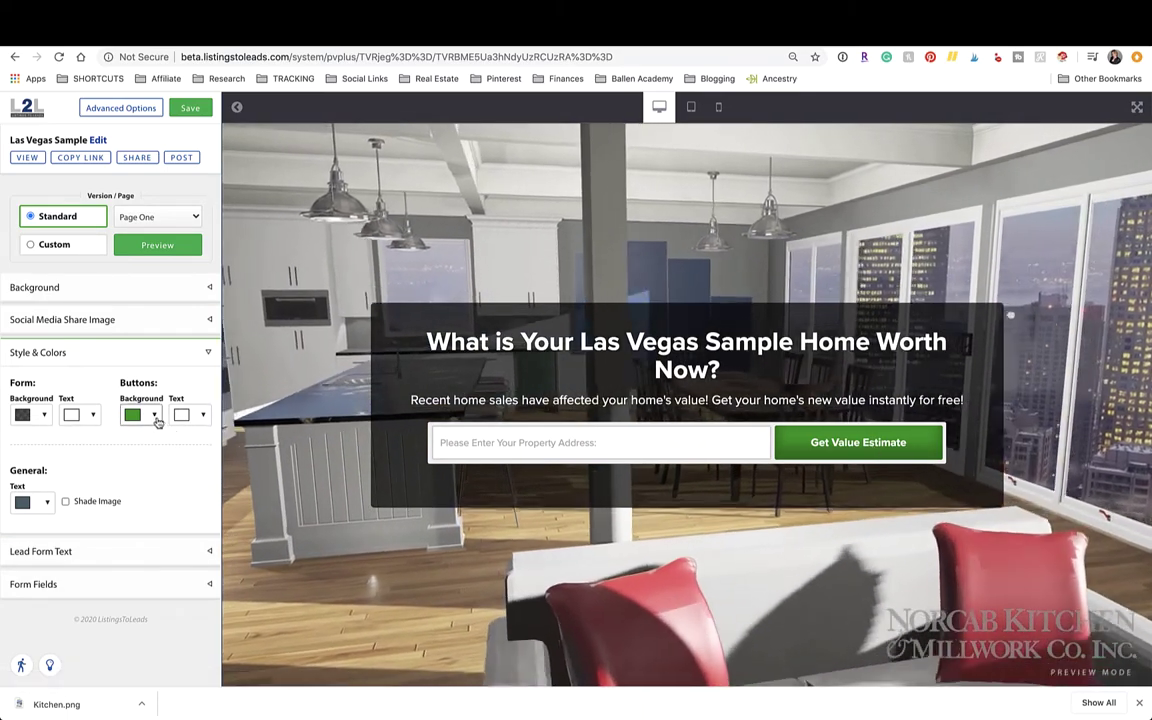
pyautogui.click(154, 416)
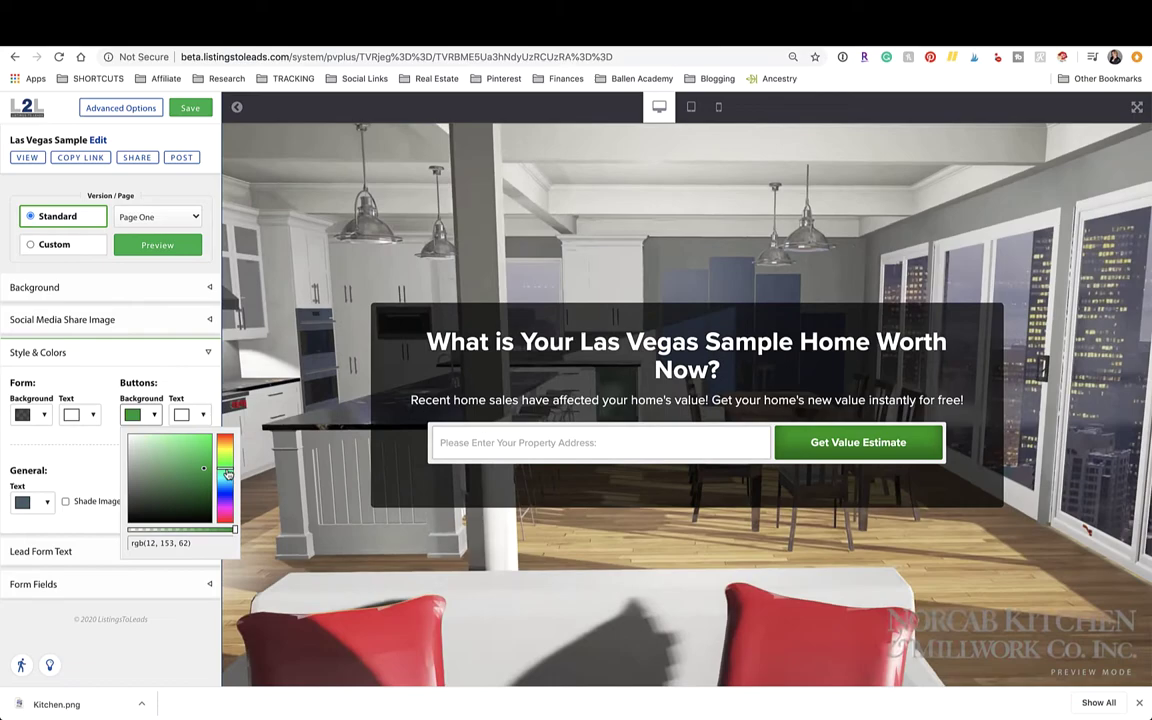
pyautogui.moveTo(227, 473); pyautogui.dragTo(226, 492)
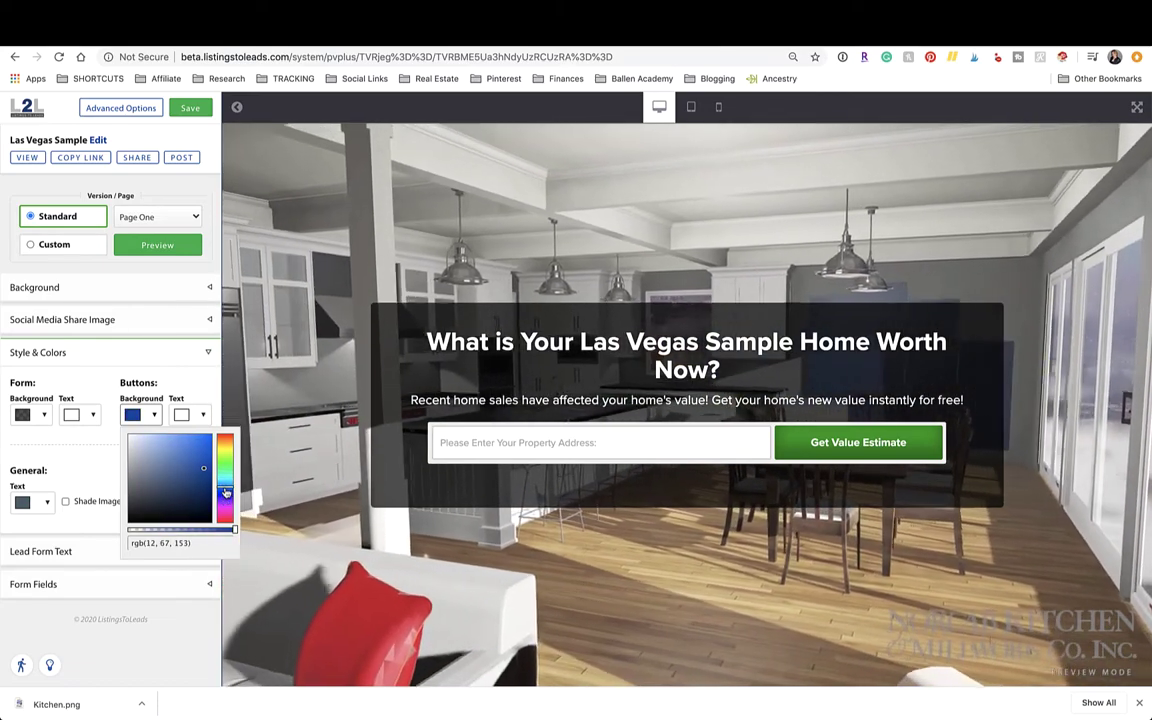
pyautogui.click(101, 366)
pyautogui.click(103, 366)
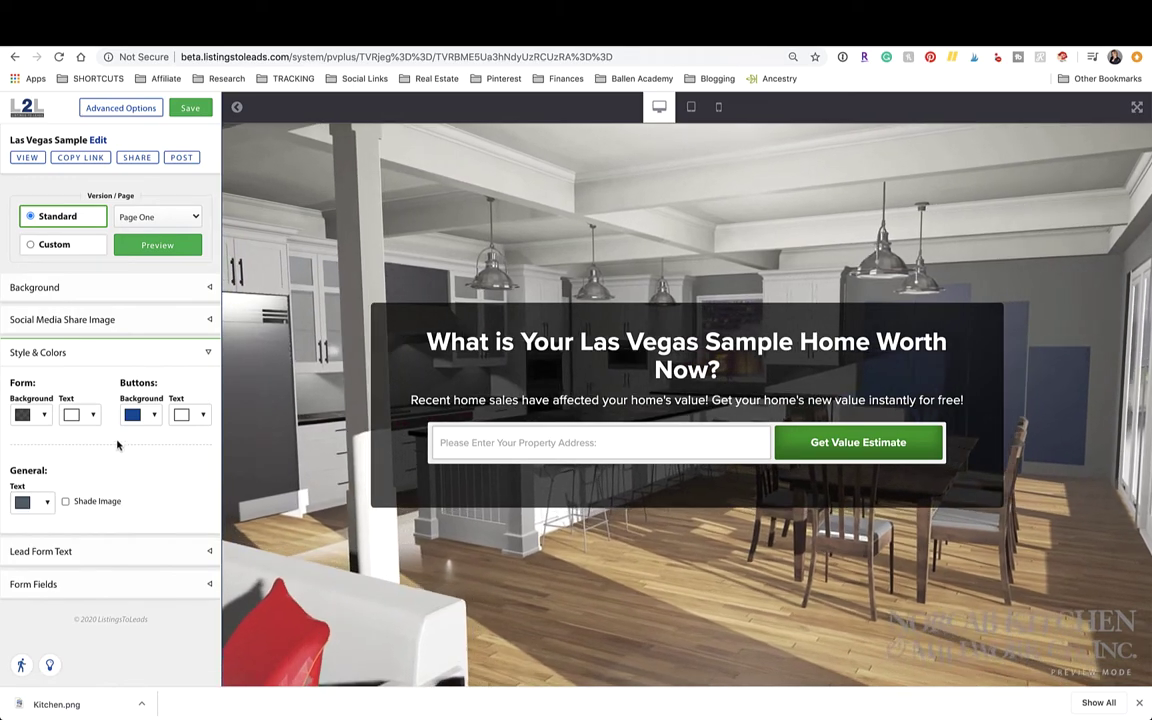
pyautogui.click(190, 108)
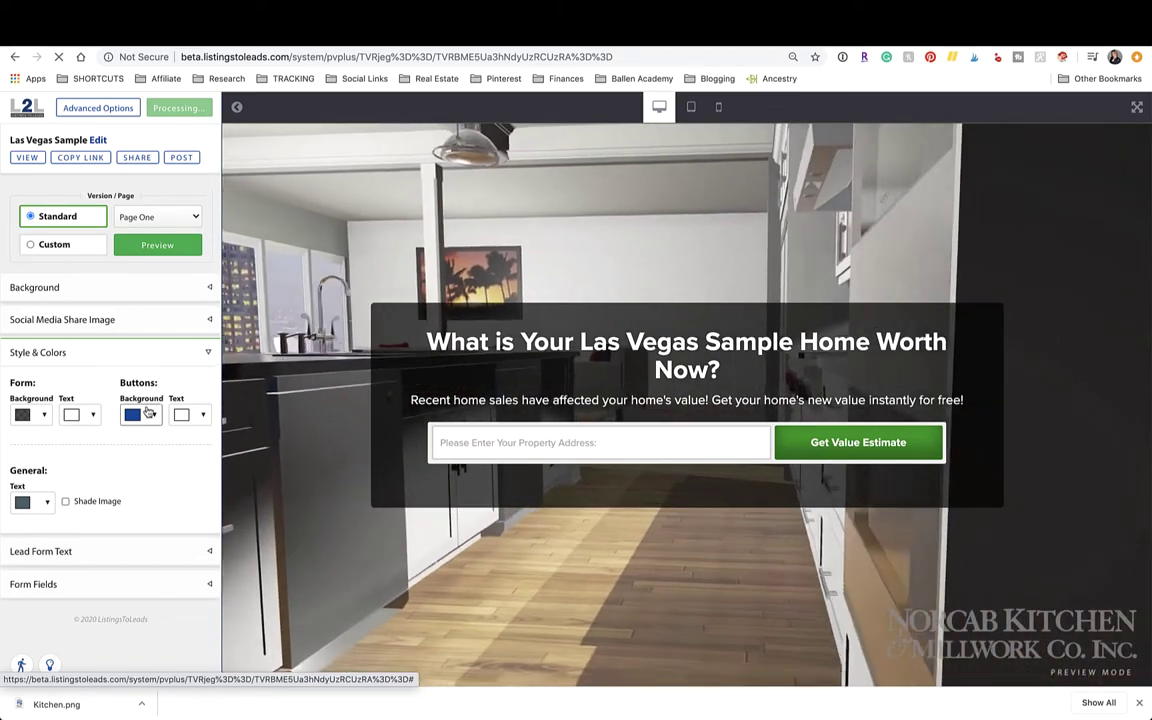
pyautogui.click(207, 354)
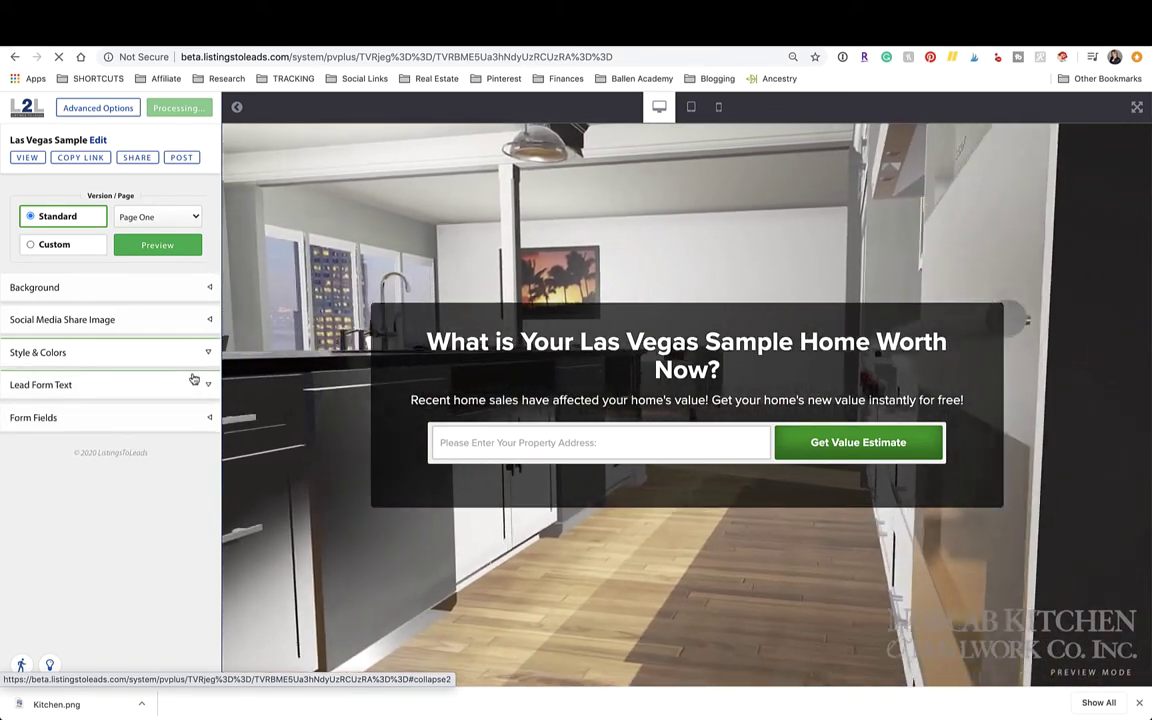
# Set the Title Text to 'Get Your Instant Home value' and the Tagline Text to 'Instant & Free'
pyautogui.click(195, 380)
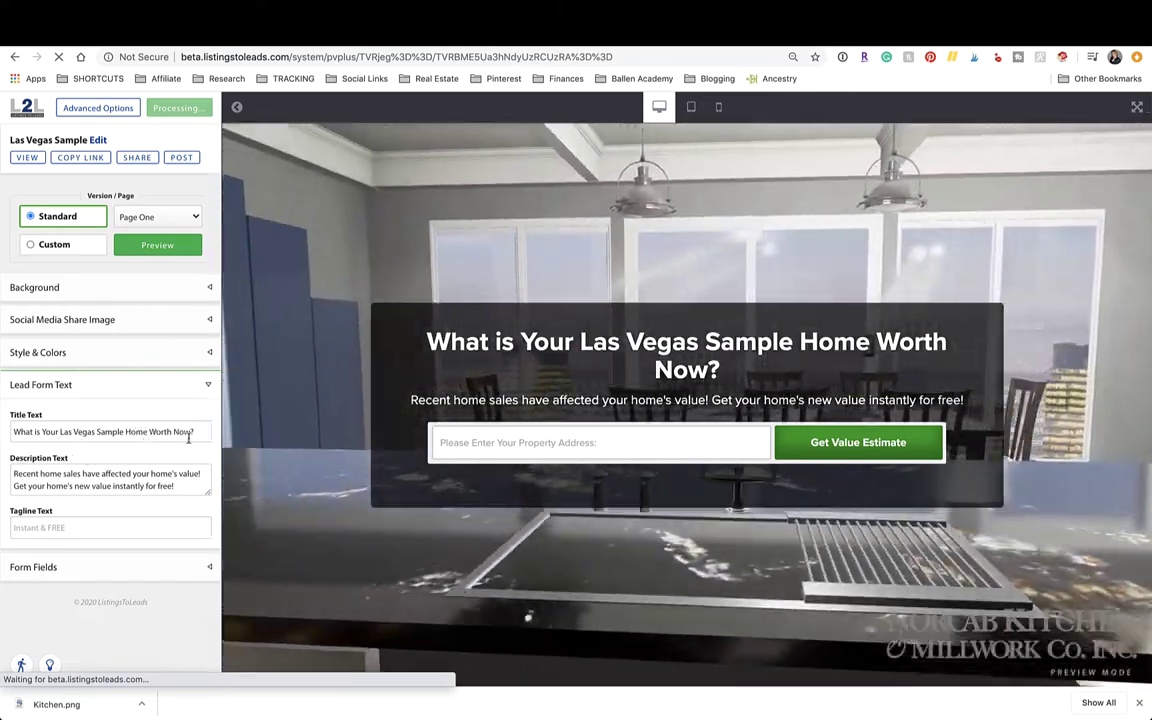
pyautogui.click(190, 432)
pyautogui.press('BackSpace')
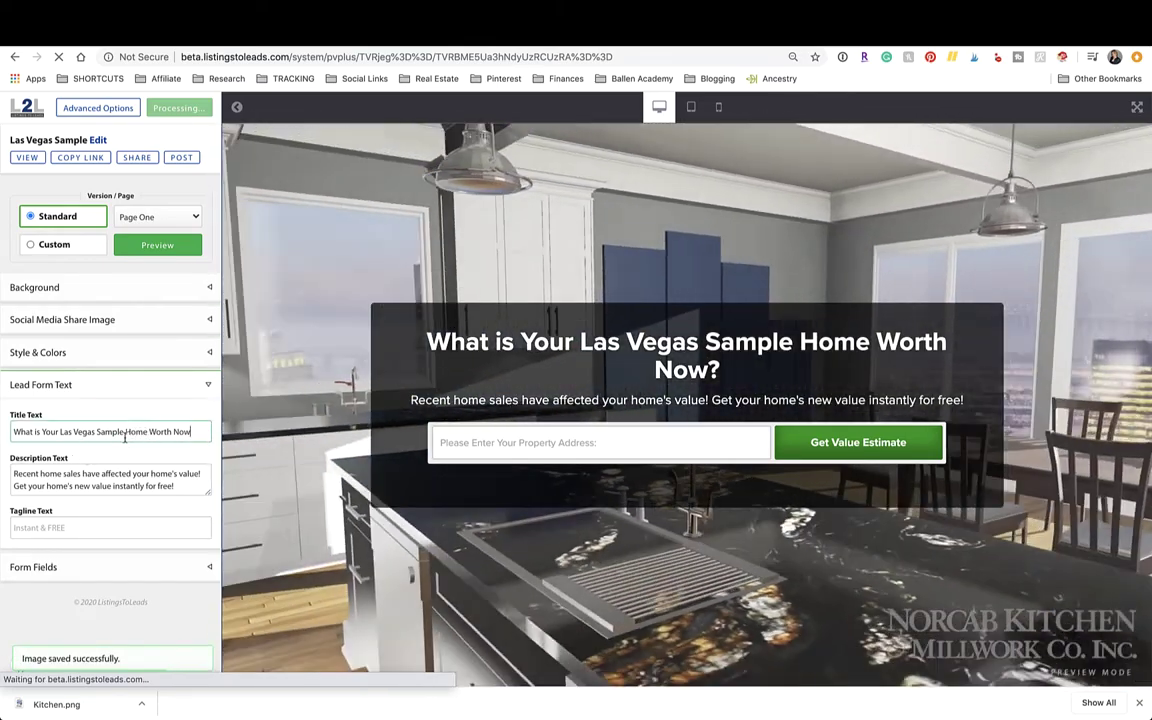
pyautogui.press('super+a')
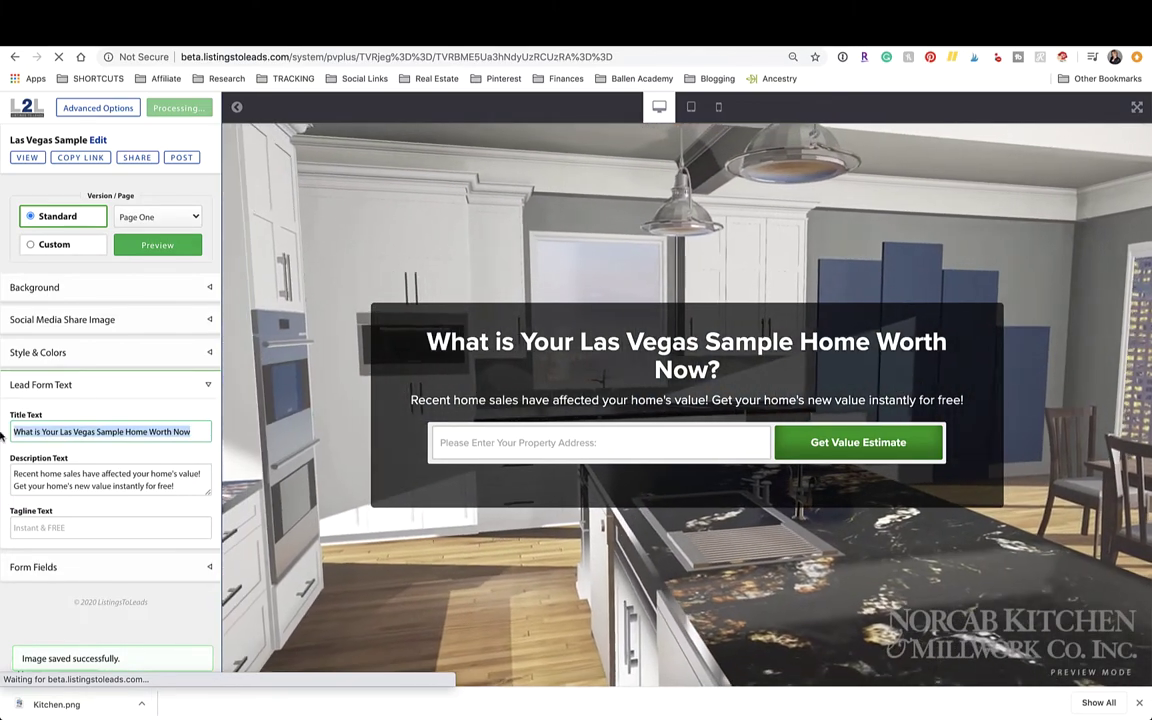
pyautogui.write('Get Your des')
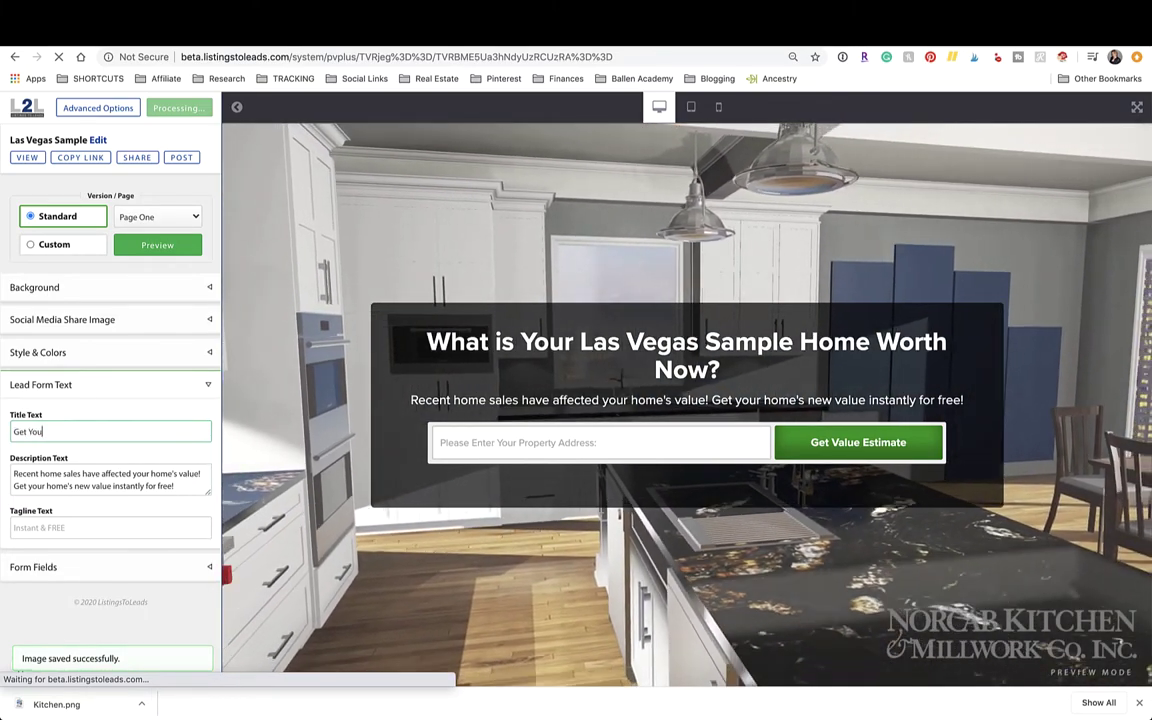
pyautogui.press('BackSpace')
pyautogui.press('BackSpace')
pyautogui.press('BackSpace')
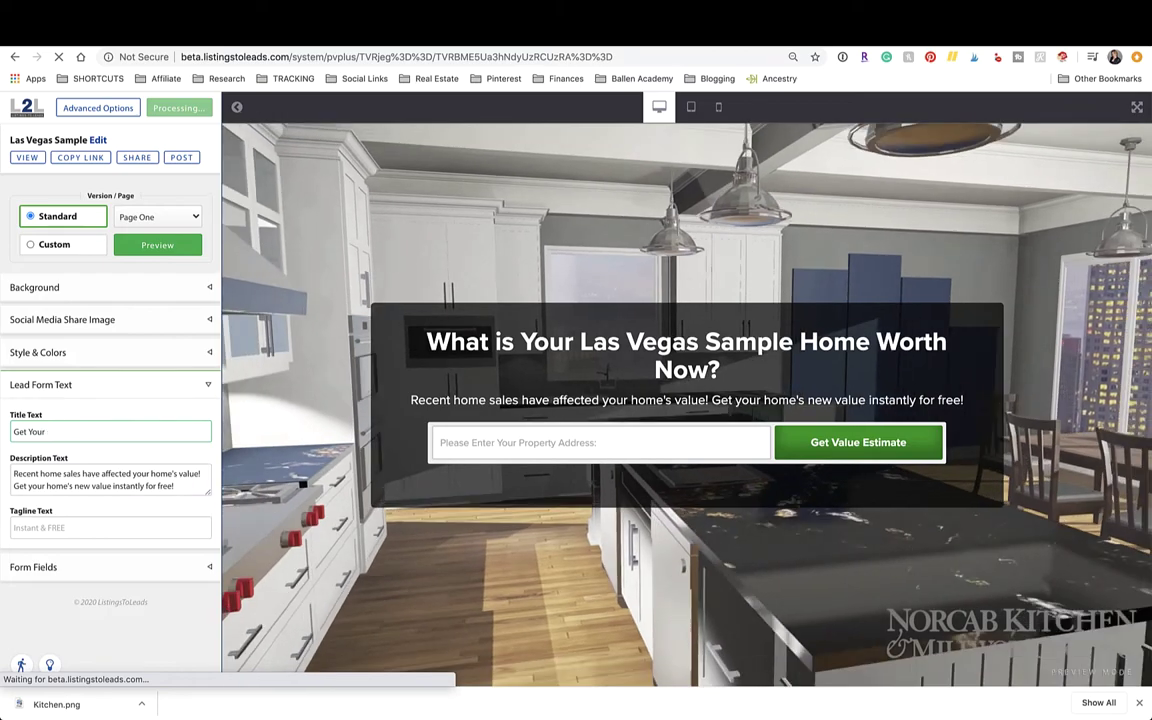
pyautogui.write('Instant Home value')
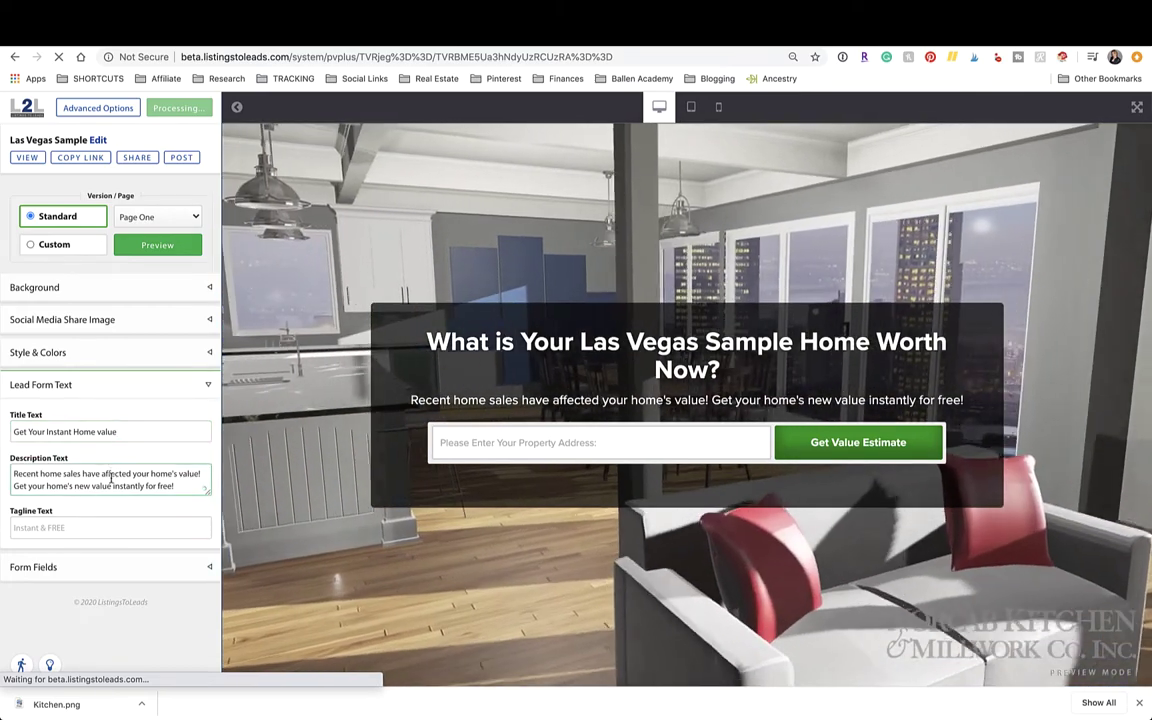
pyautogui.click(92, 527)
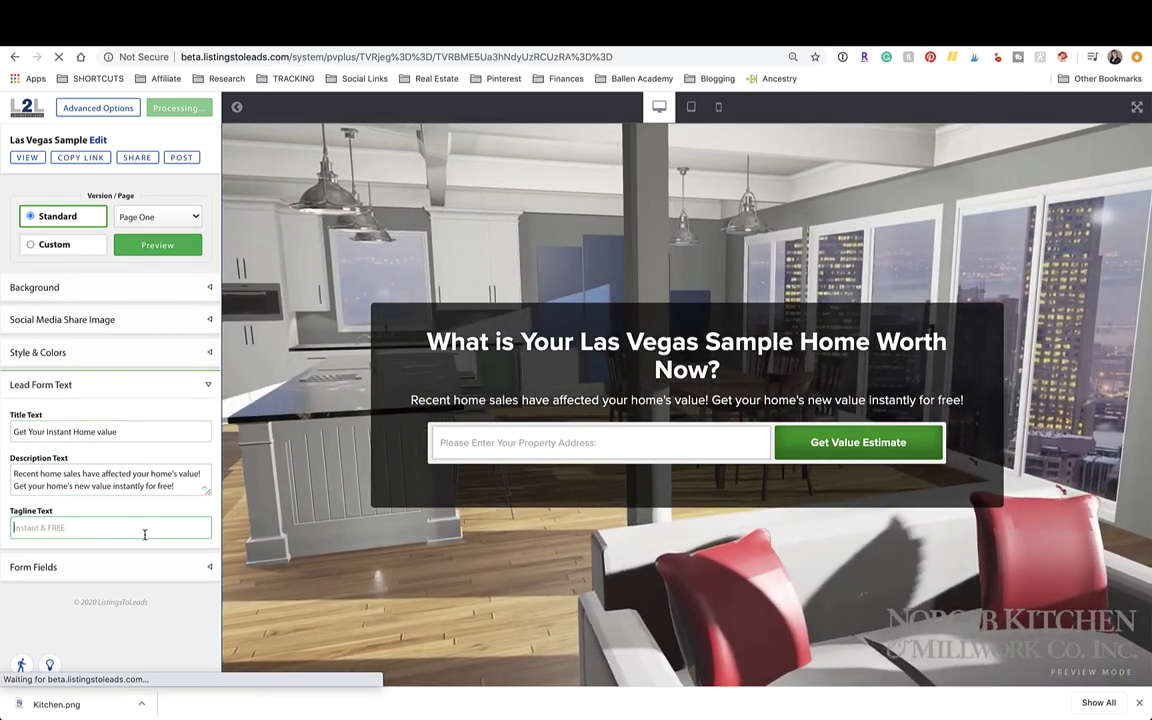
pyautogui.write('Instan')
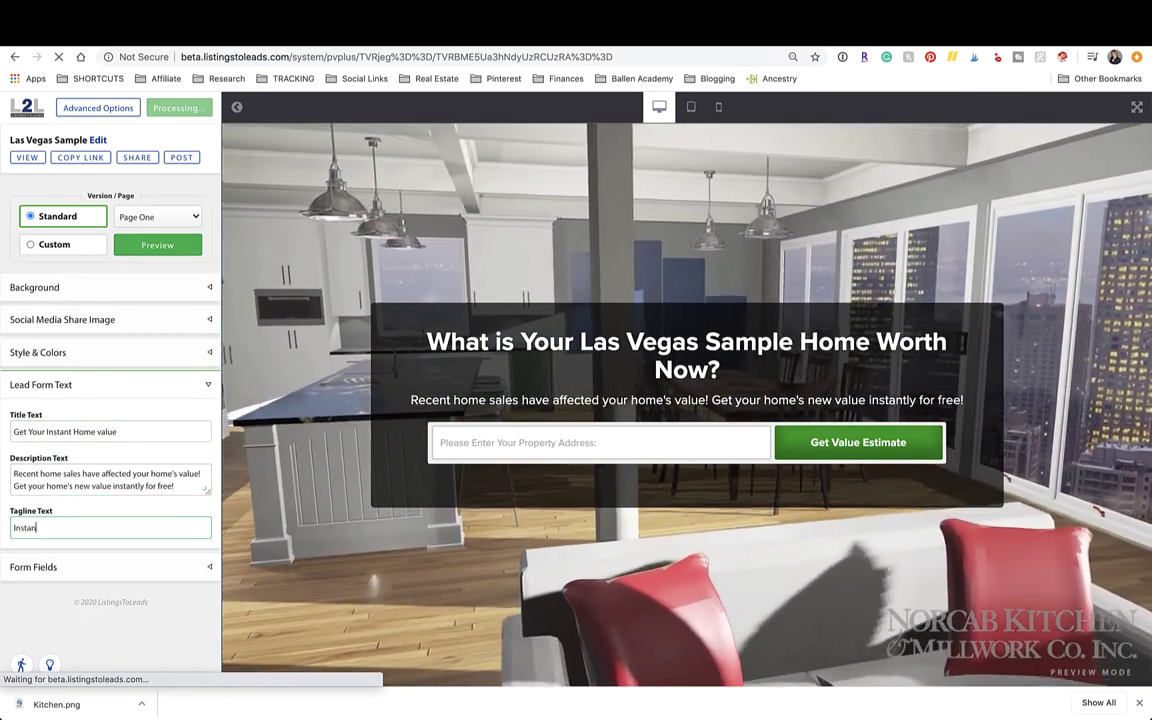
pyautogui.write('t & Fre')
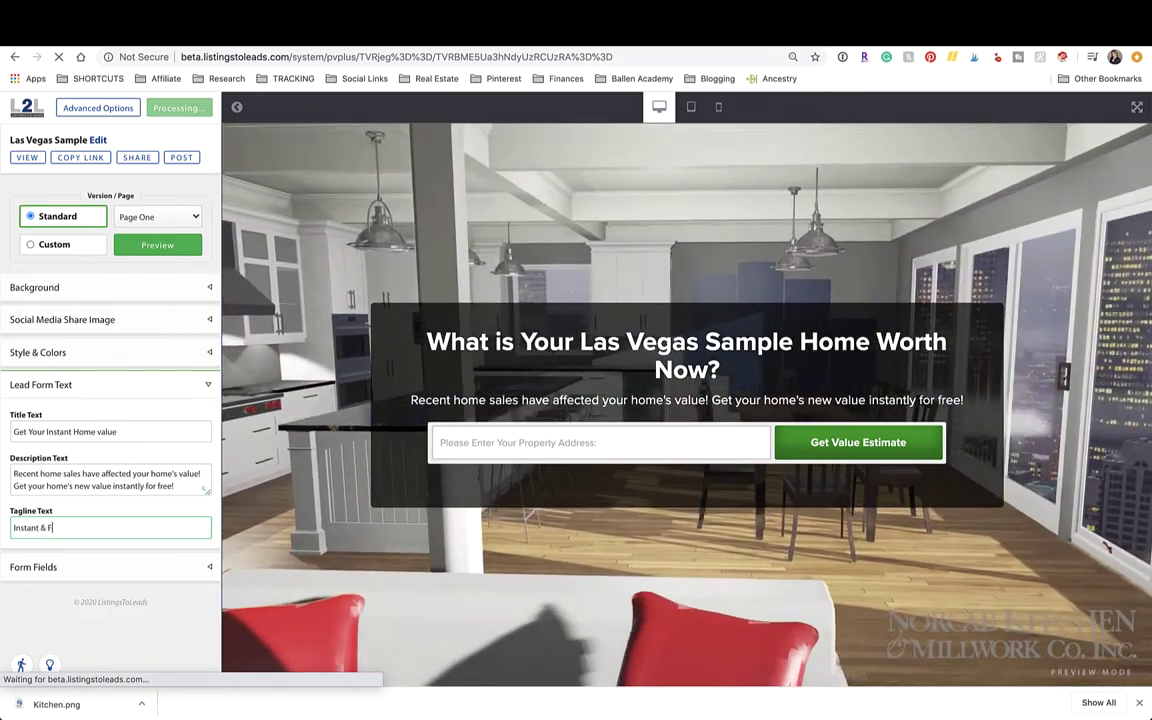
pyautogui.write('e')
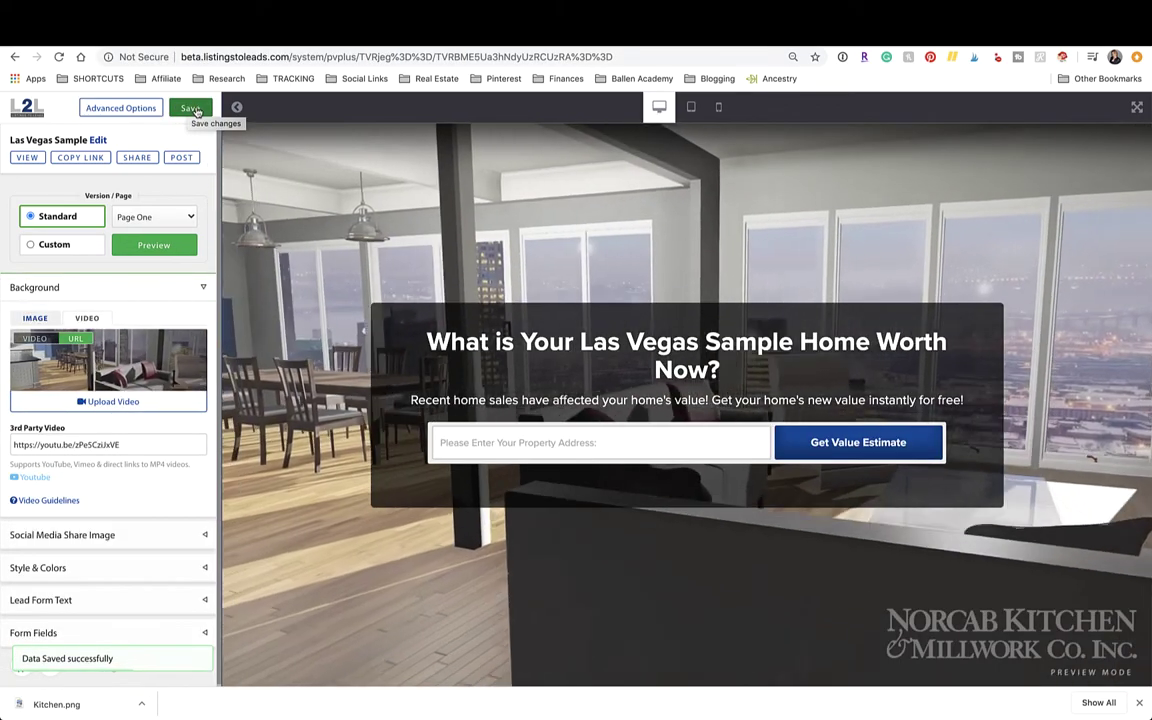
# Replace the form title with 'Your Desert Shores Home Value', save, and open Advanced Options
pyautogui.click(194, 108)
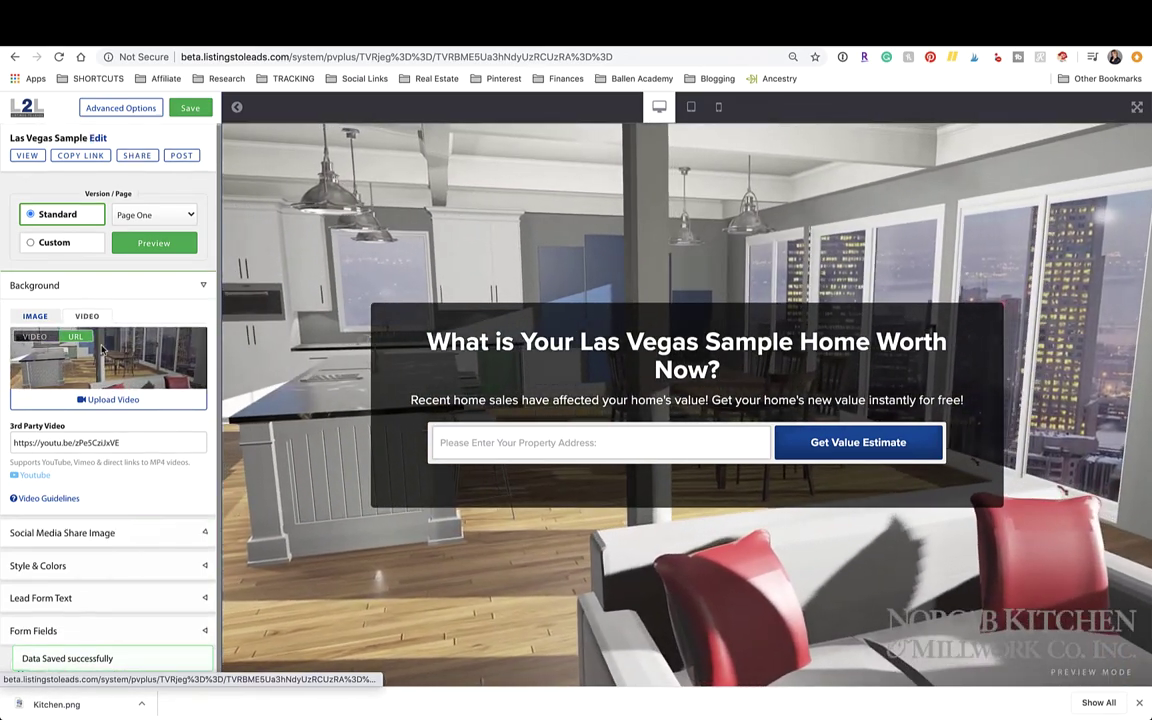
pyautogui.click(90, 603)
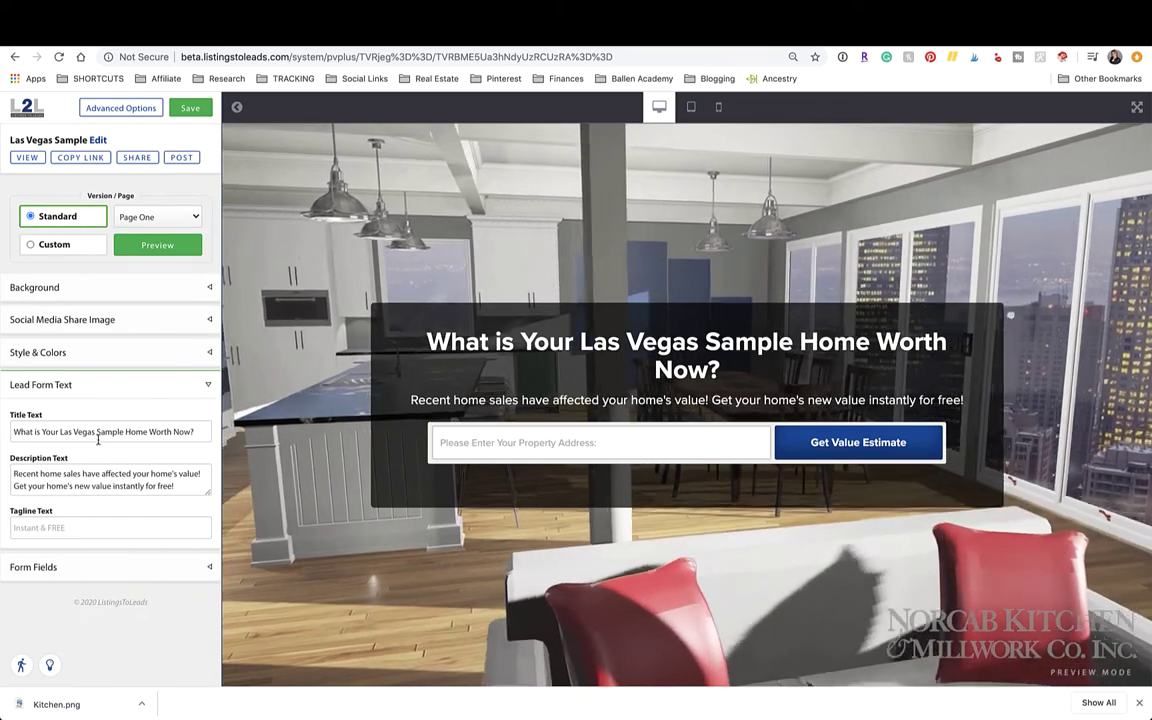
pyautogui.click(194, 427)
pyautogui.moveTo(194, 427); pyautogui.dragTo(12, 431)
pyautogui.write('Your Des')
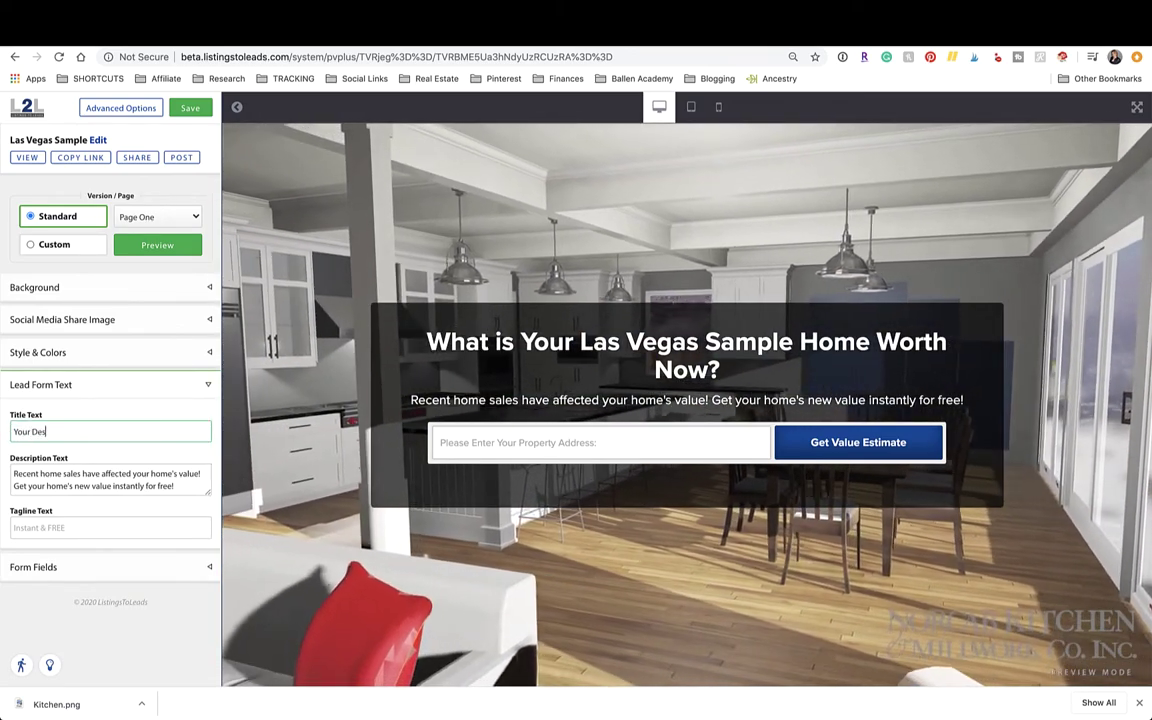
pyautogui.write('ert Shores')
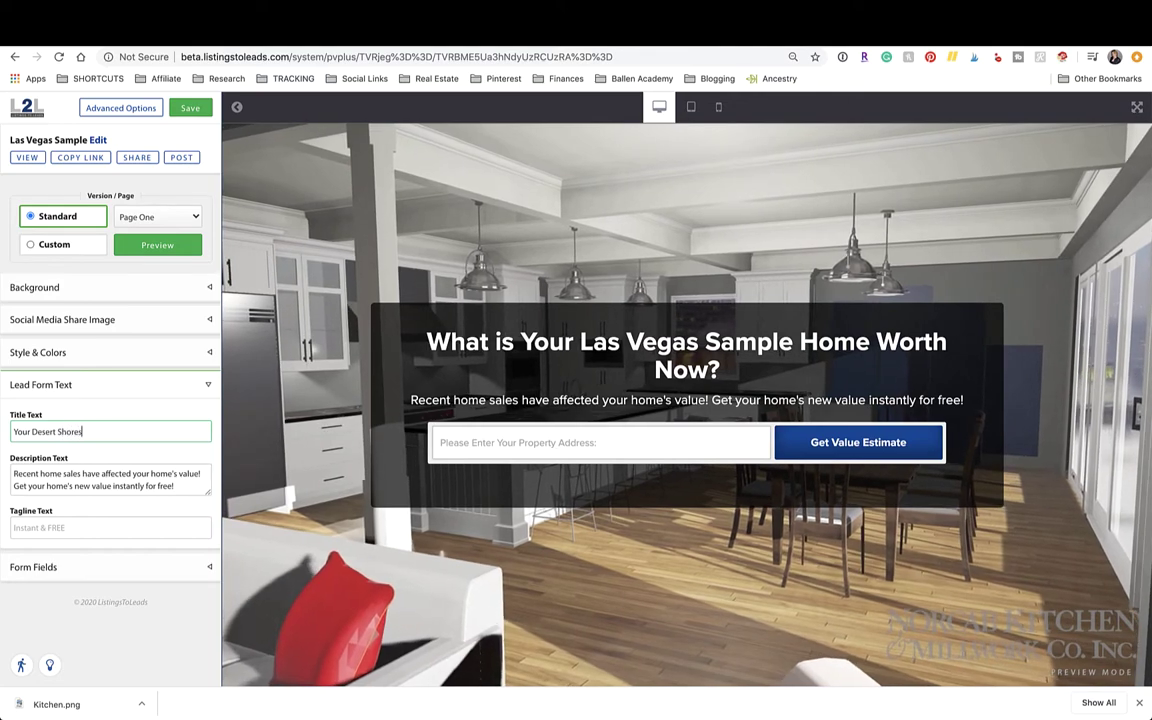
pyautogui.write(' Home Value')
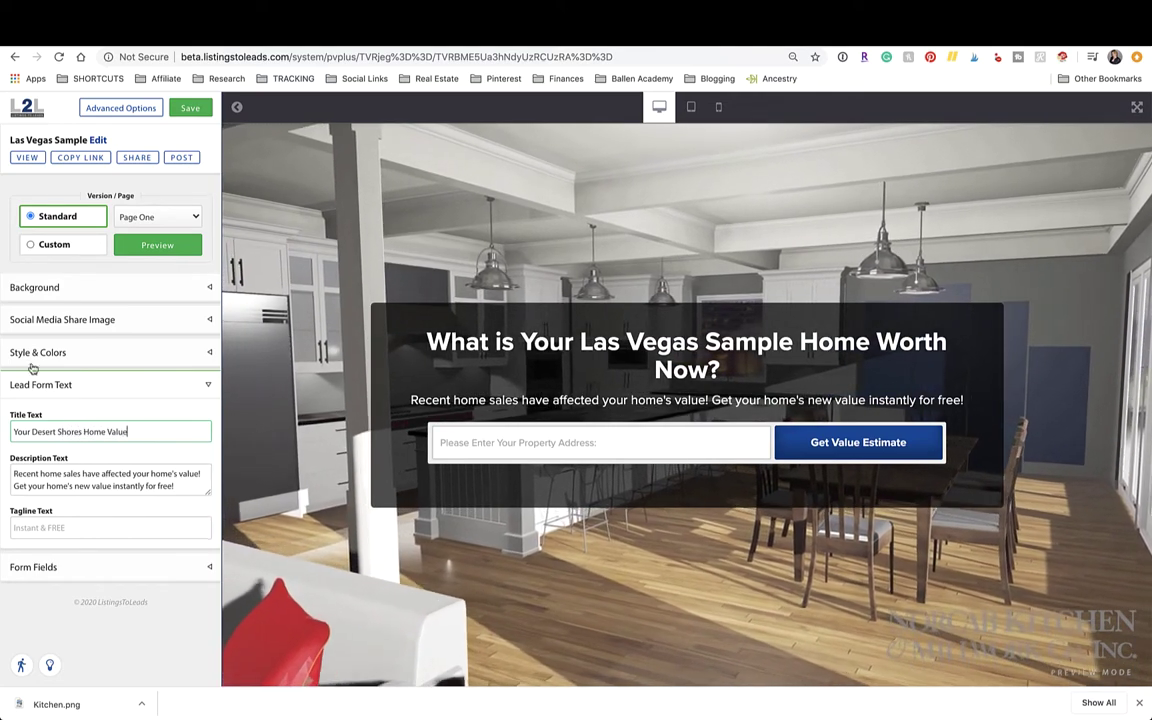
pyautogui.click(188, 107)
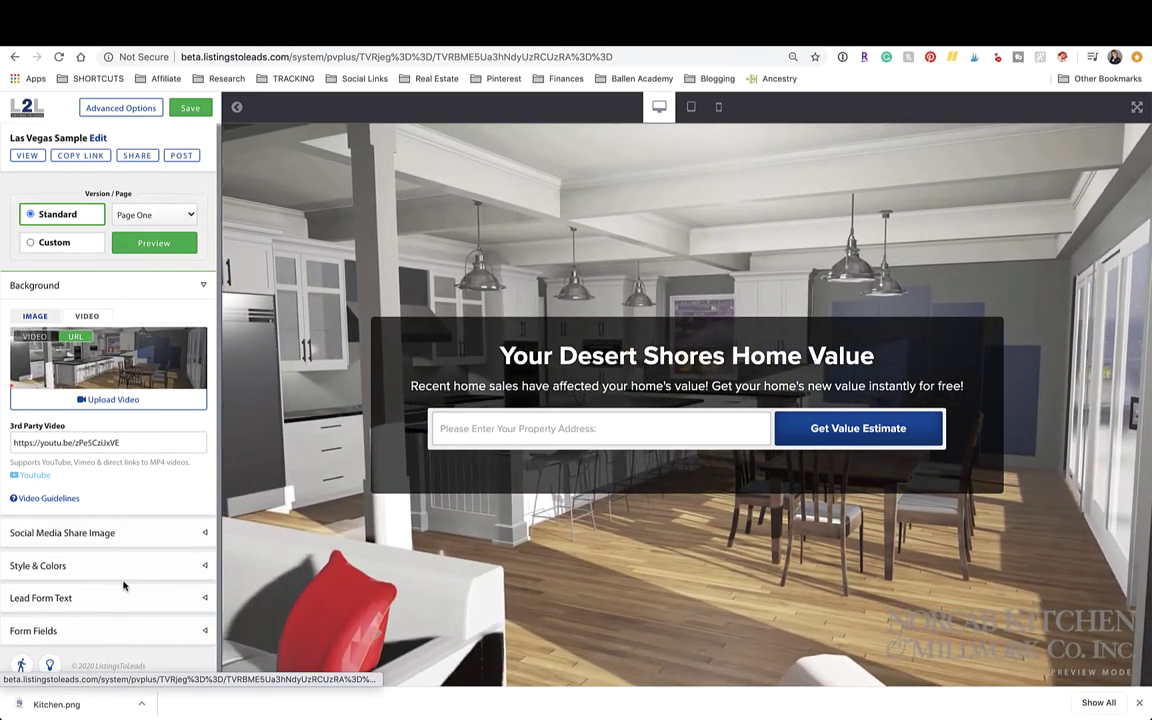
pyautogui.click(121, 110)
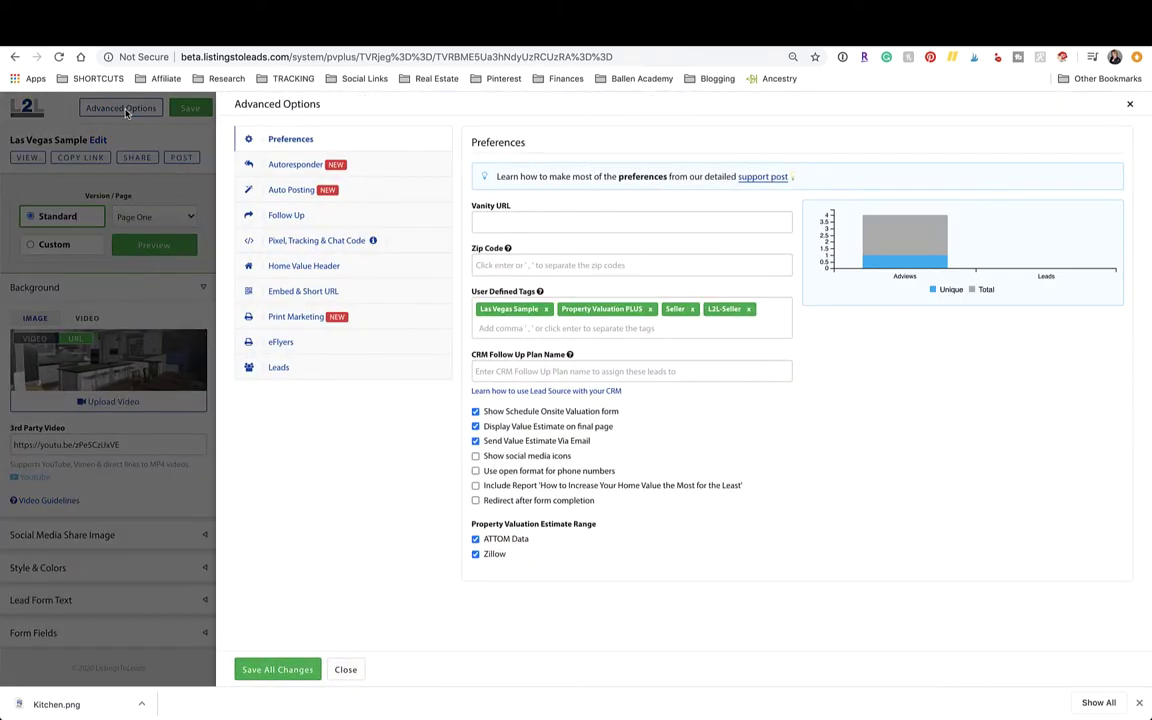
# Reopen Advanced Options and step through the Vanity URL and Zip Code fields
pyautogui.click(1130, 104)
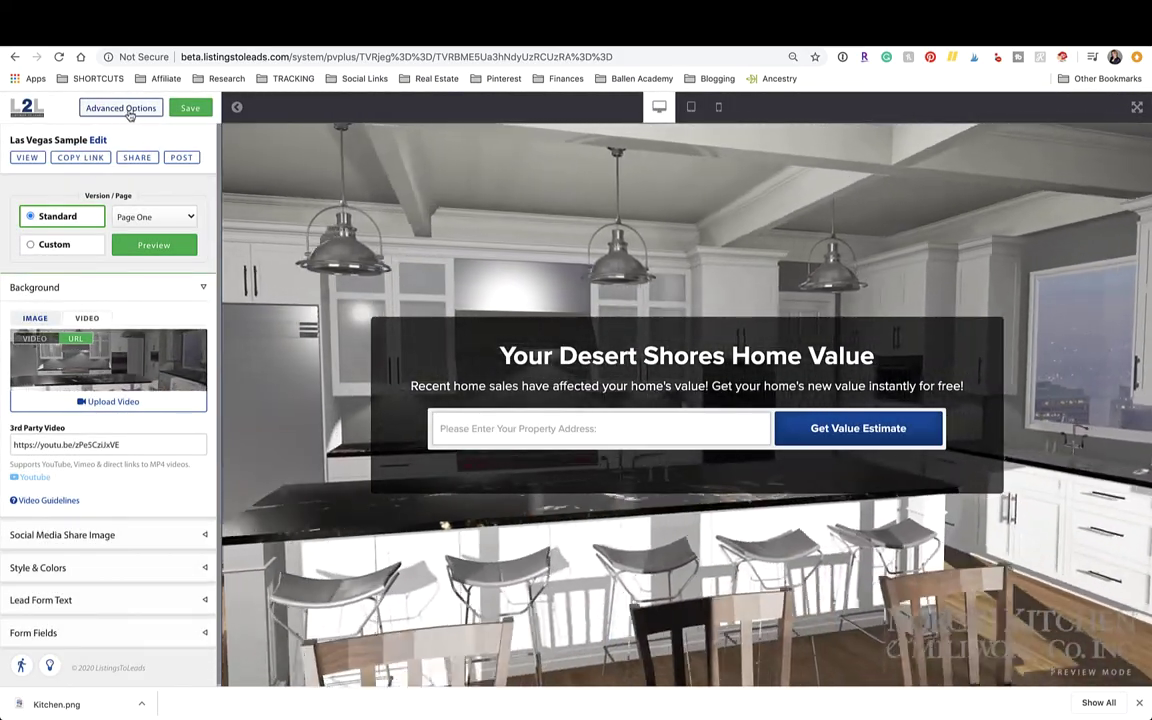
pyautogui.click(129, 114)
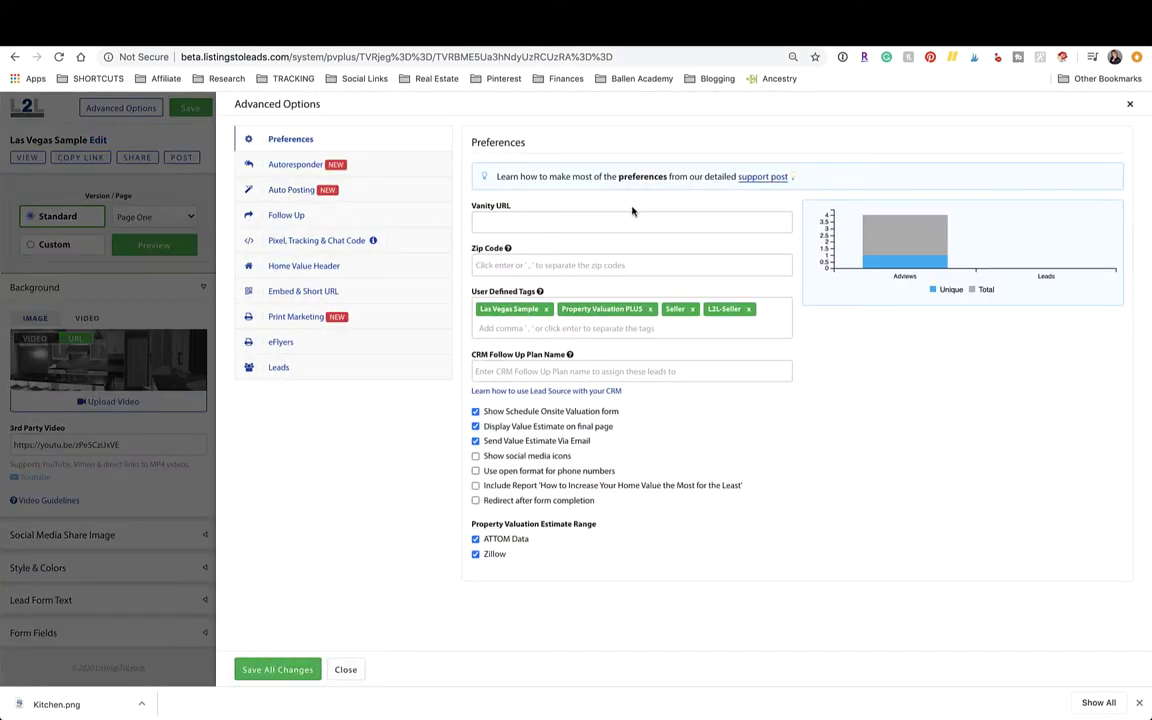
pyautogui.click(559, 225)
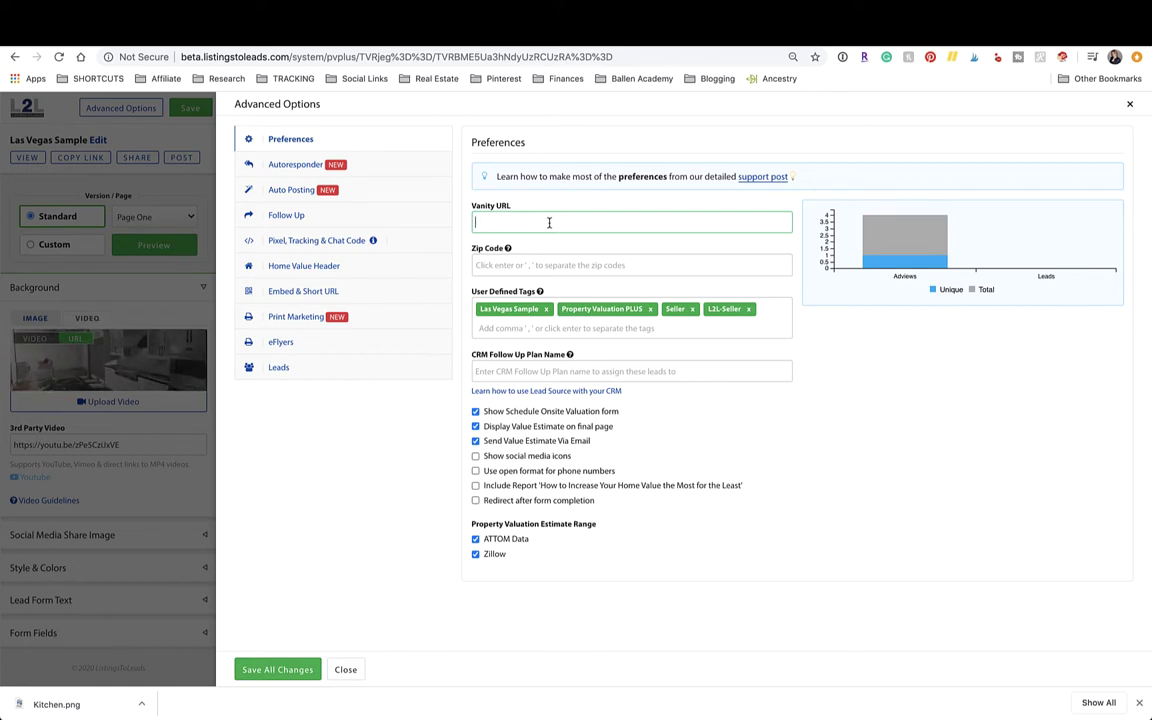
pyautogui.click(555, 266)
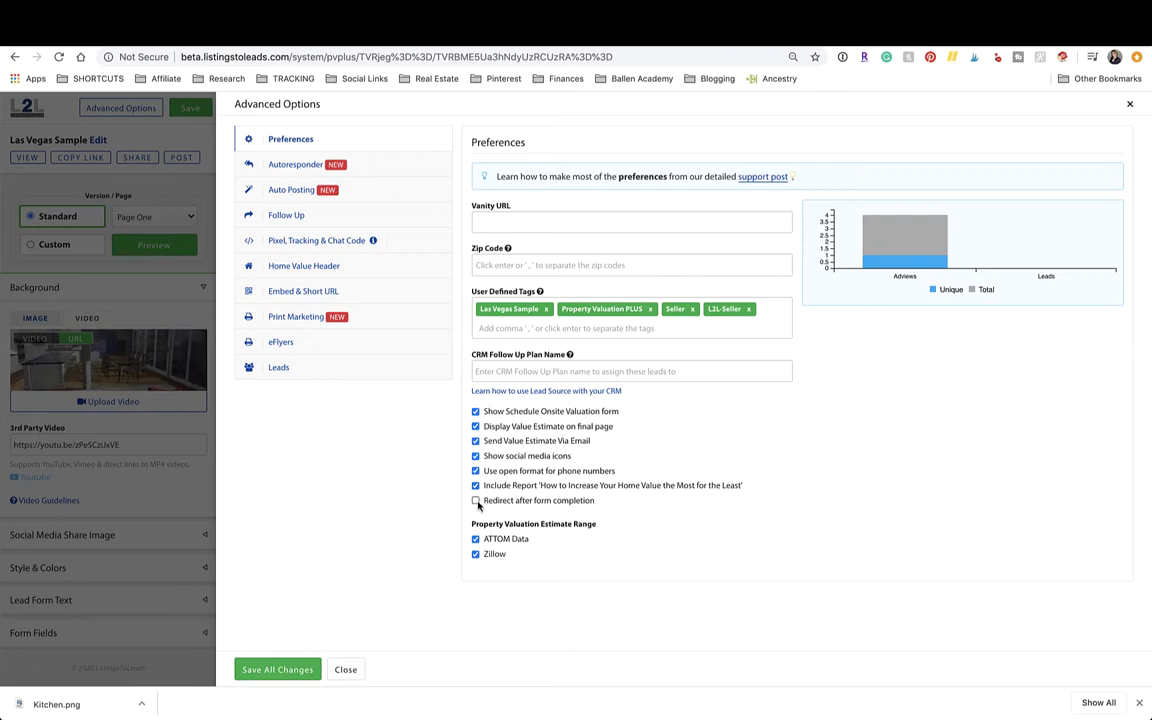
pyautogui.click(476, 501)
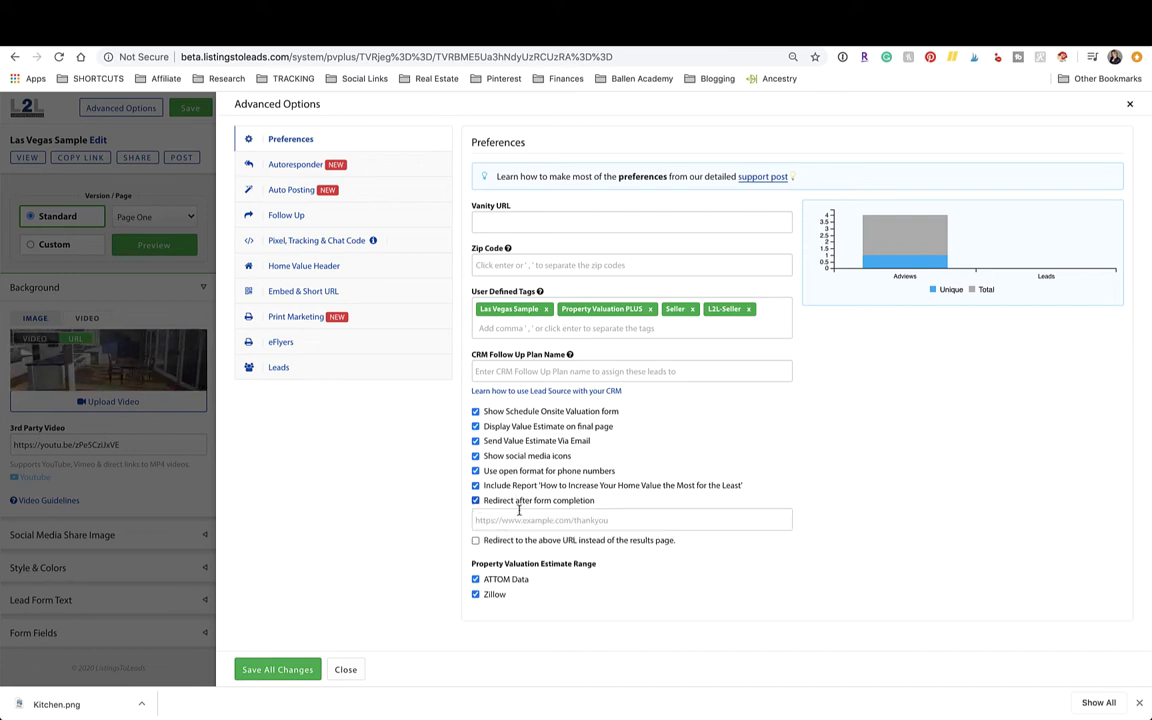
pyautogui.click(584, 518)
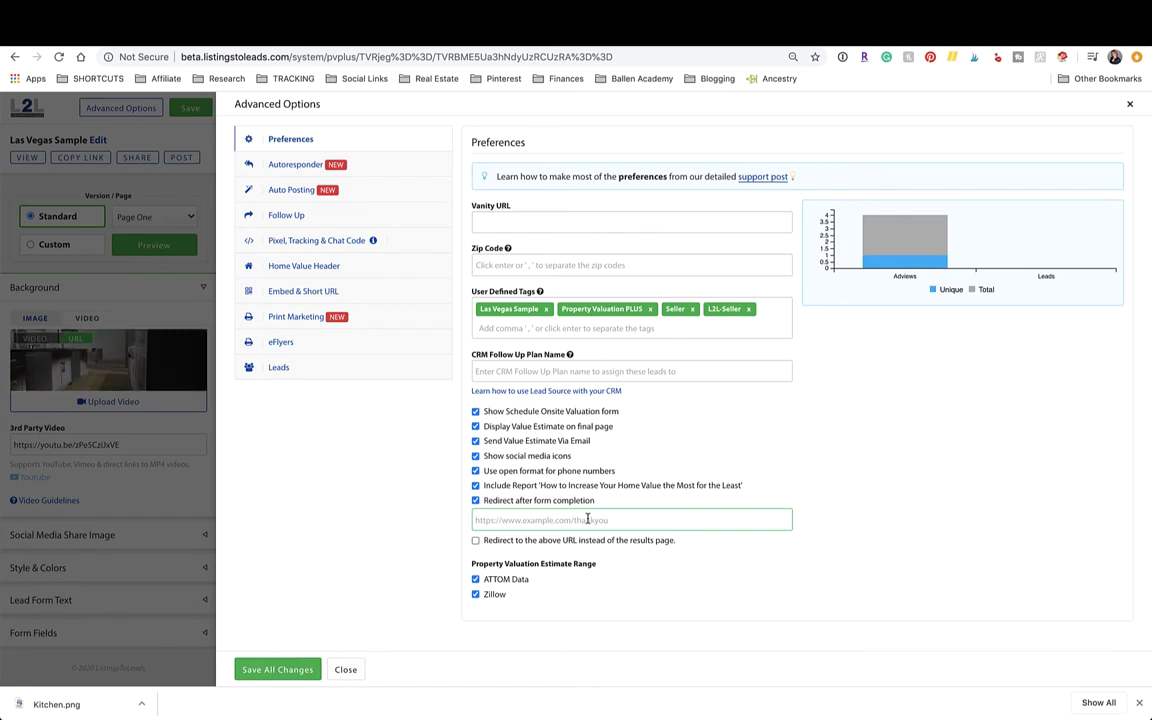
pyautogui.click(507, 503)
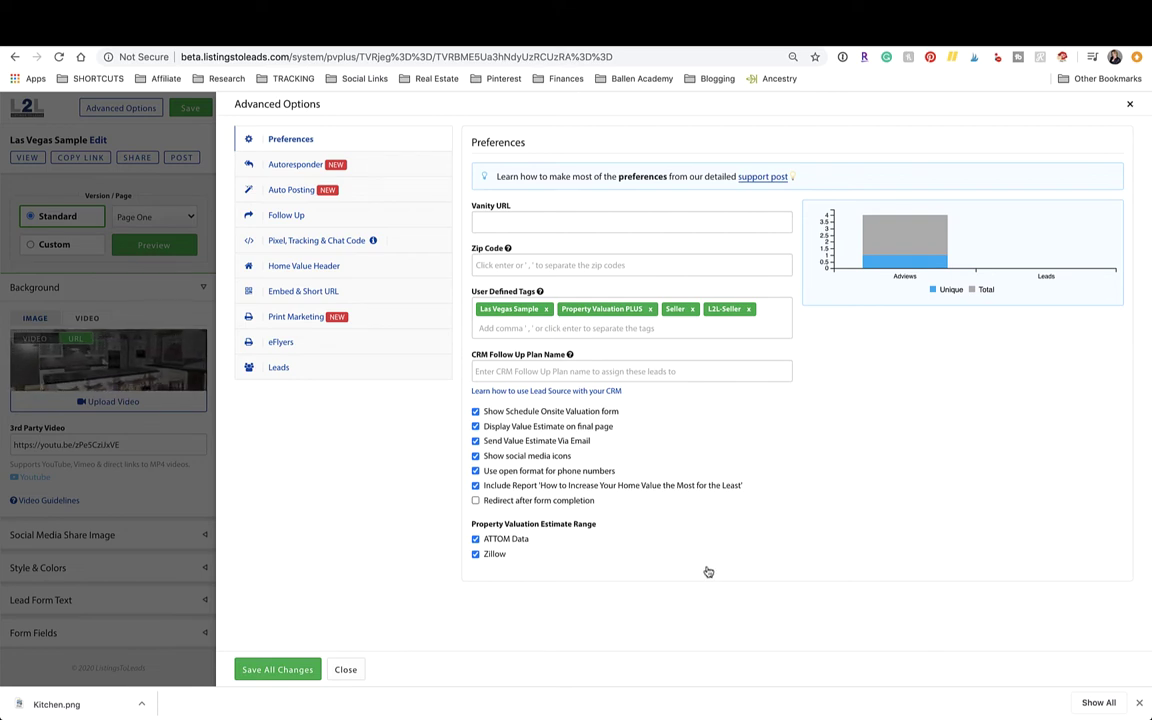
# Open the autoresponder settings, check its message content, and toggle it on then back off
pyautogui.click(288, 169)
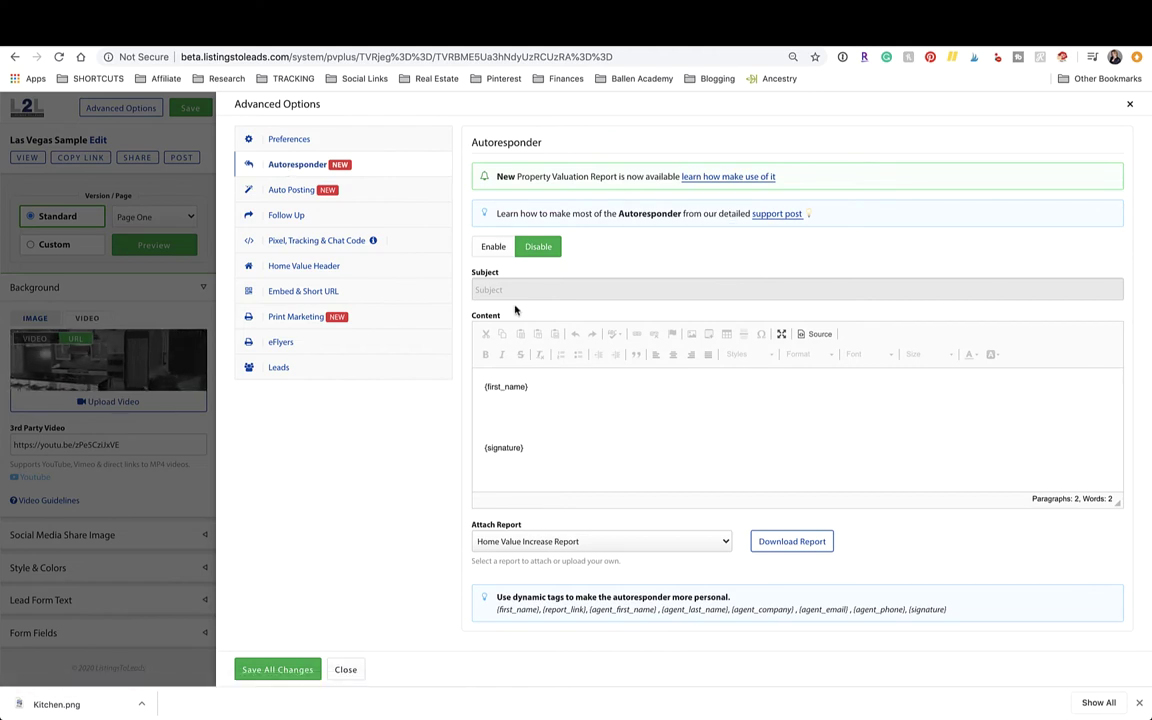
pyautogui.click(572, 429)
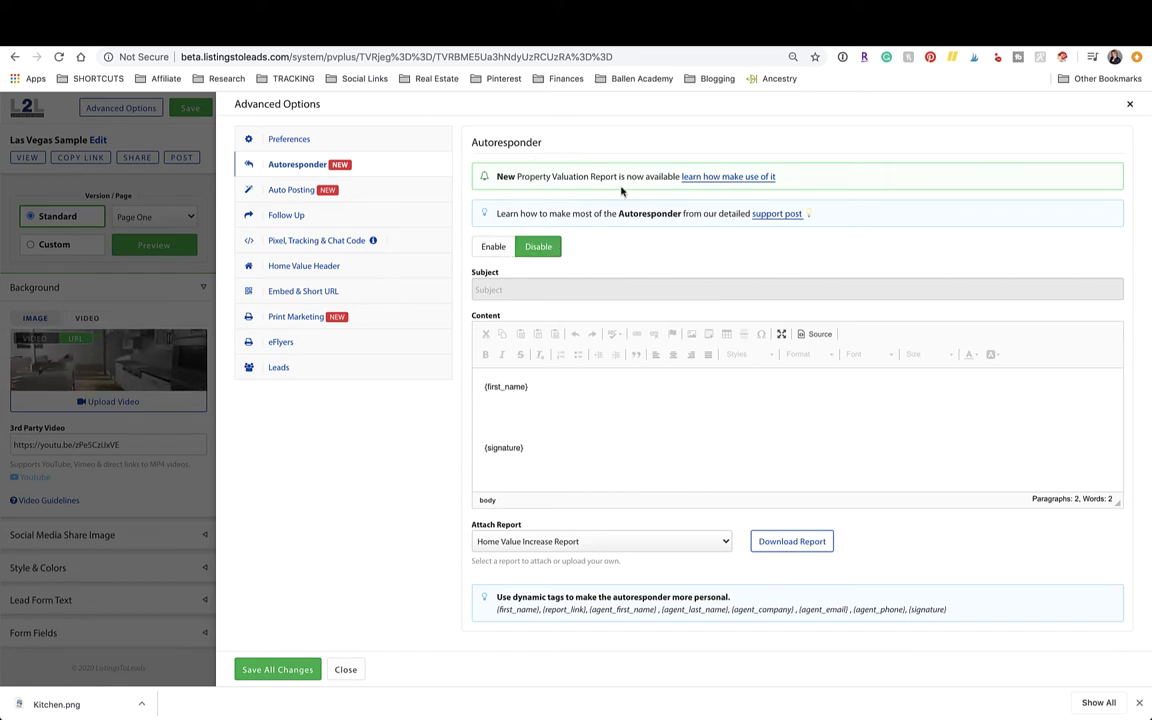
pyautogui.click(502, 250)
pyautogui.click(540, 258)
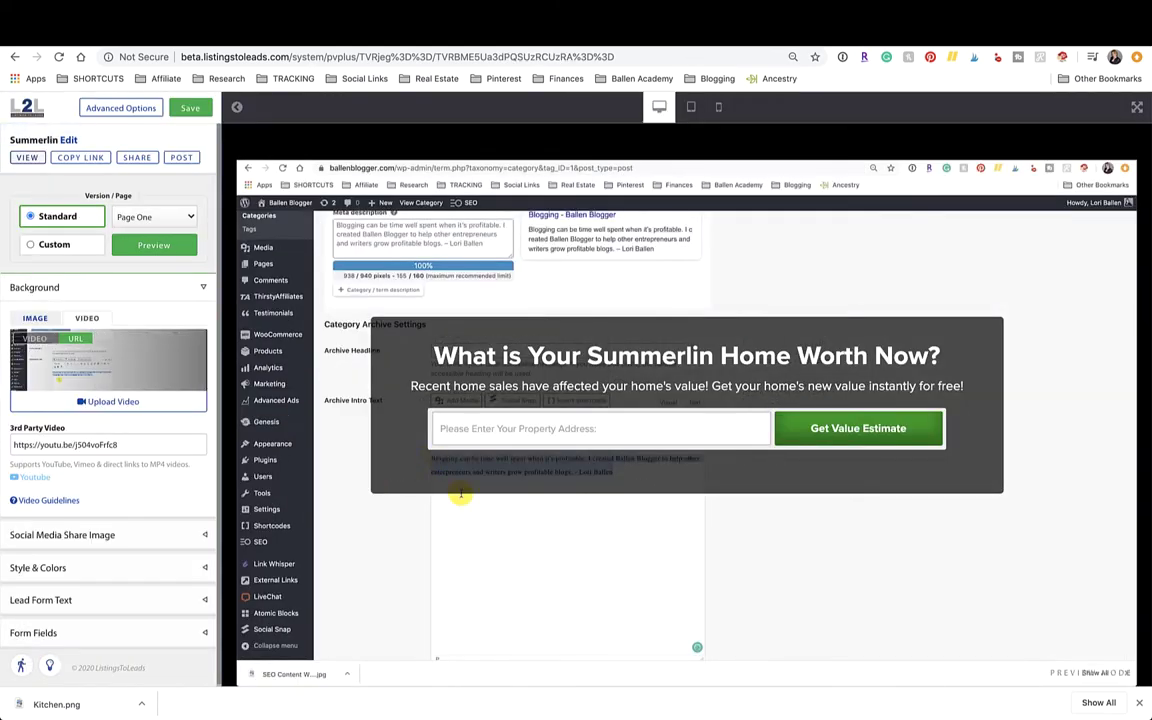
# Open the live Summerlin page and view it full-window
pyautogui.click(26, 158)
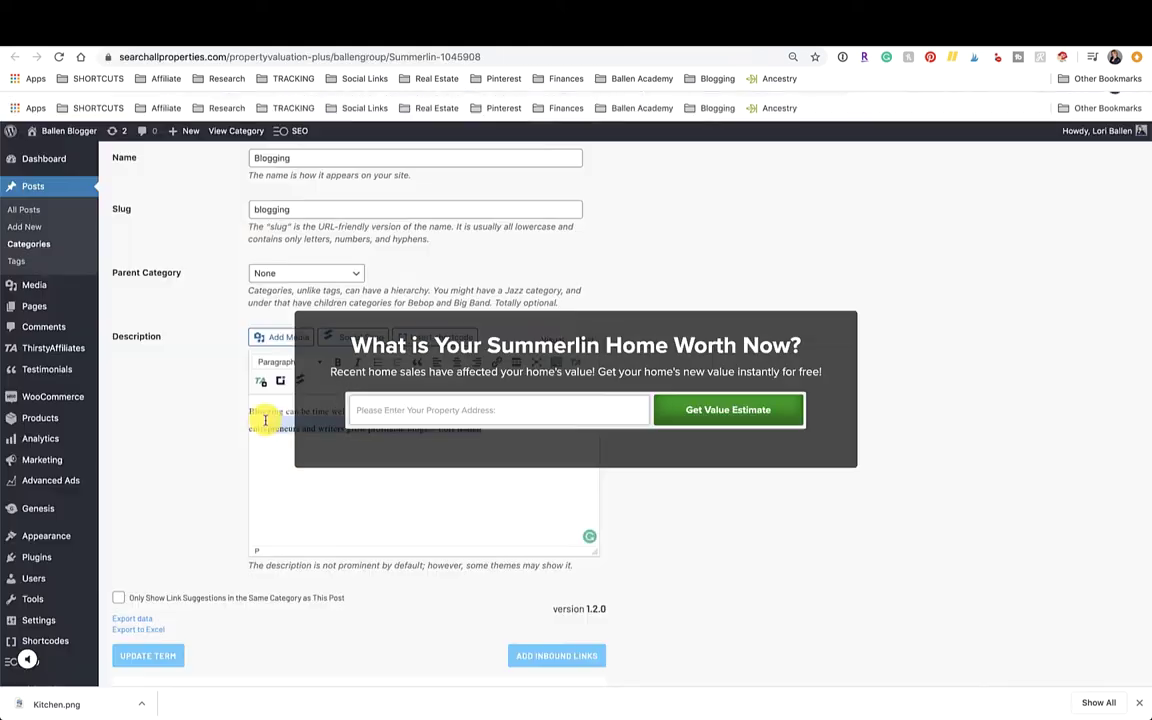
pyautogui.click(27, 157)
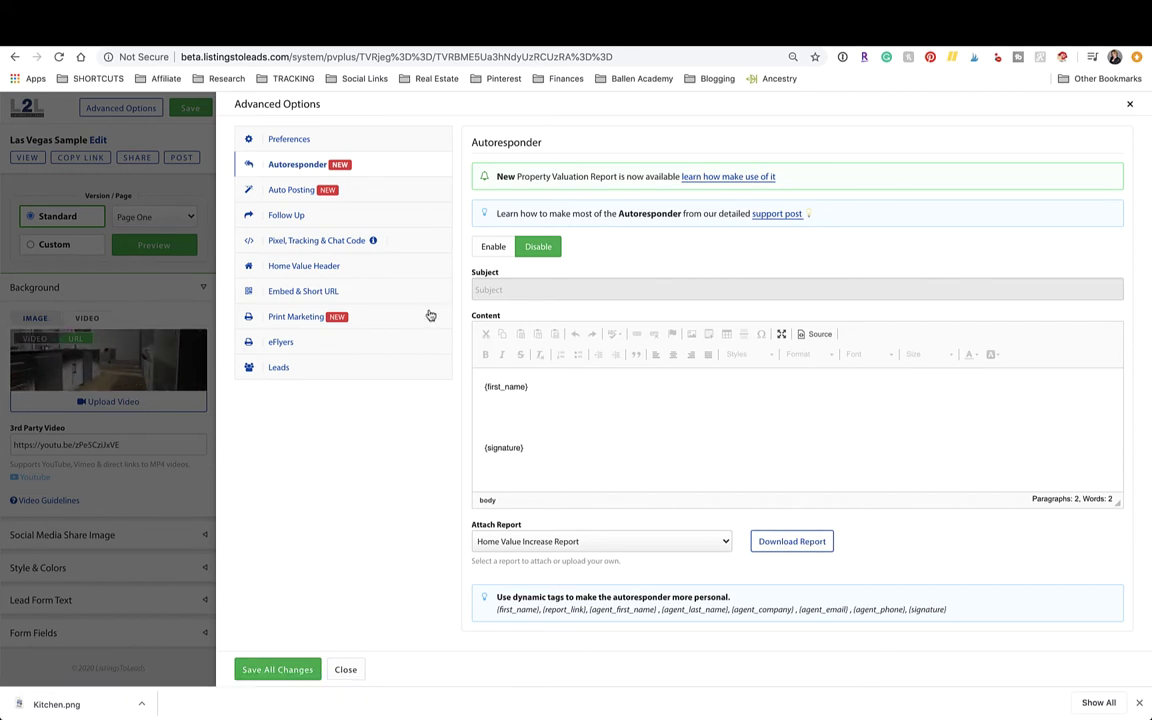
# Switch between Auto Posting, Follow Up and Autoresponder, reading through the monthly follow-up email settings
pyautogui.click(276, 189)
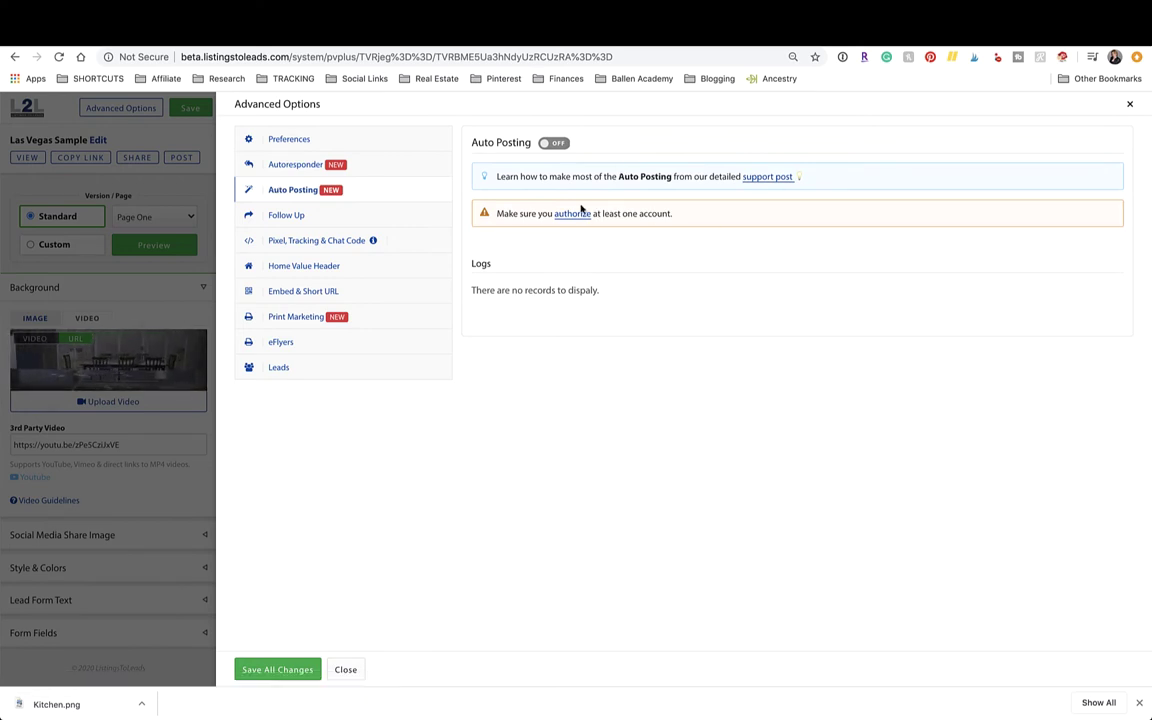
pyautogui.click(352, 218)
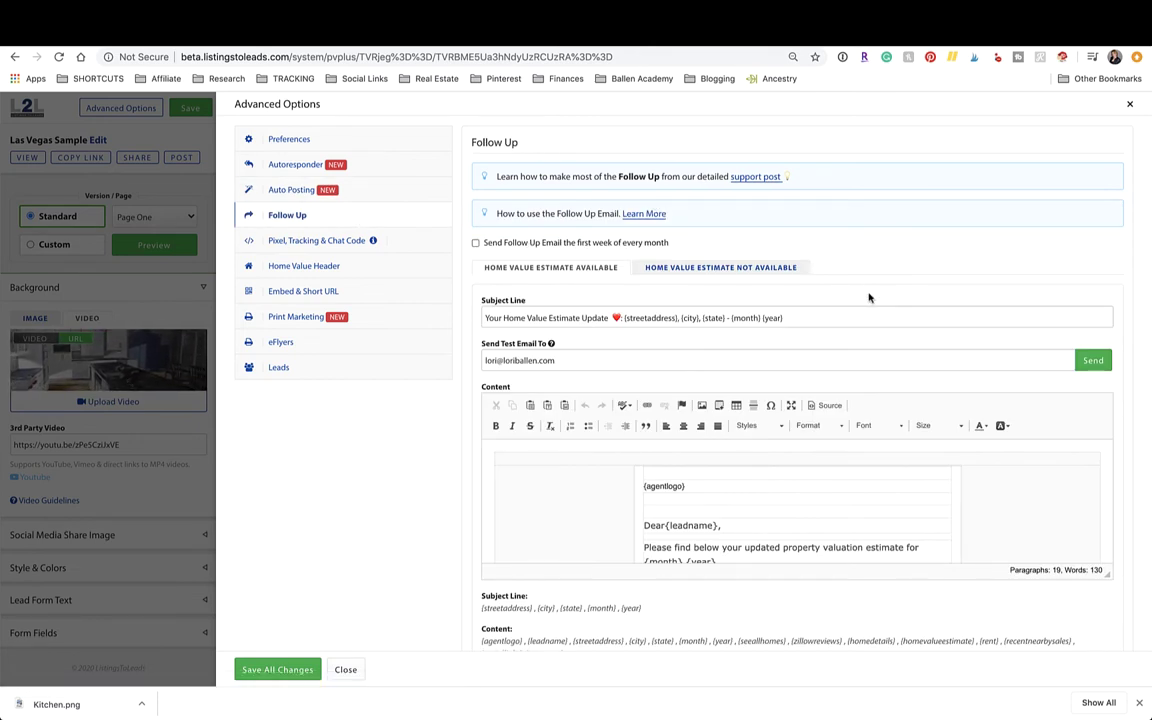
pyautogui.scroll(-1, 869, 297)
pyautogui.scroll(1, 869, 297)
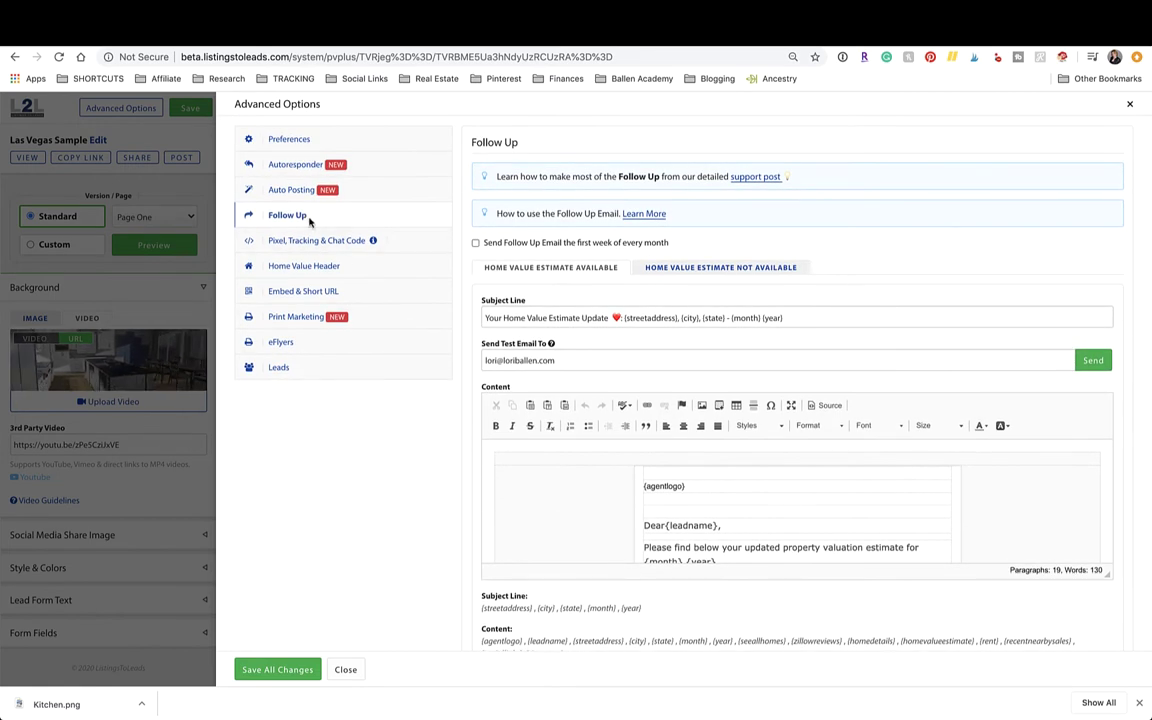
pyautogui.click(296, 166)
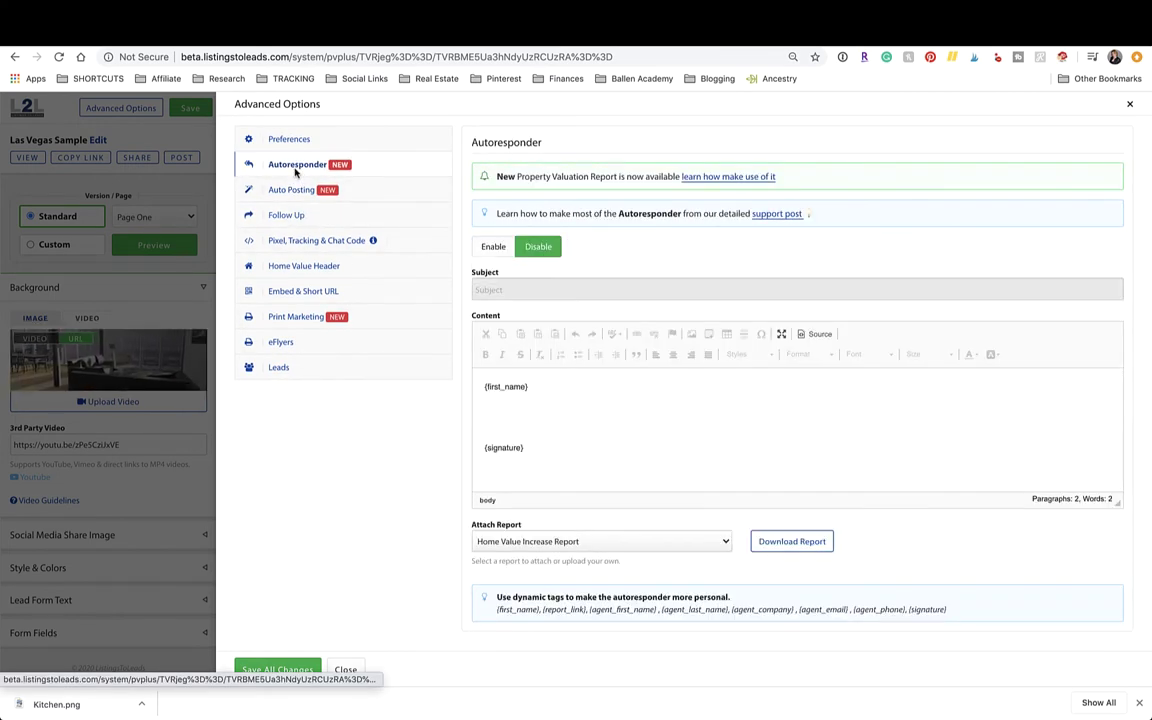
pyautogui.click(282, 190)
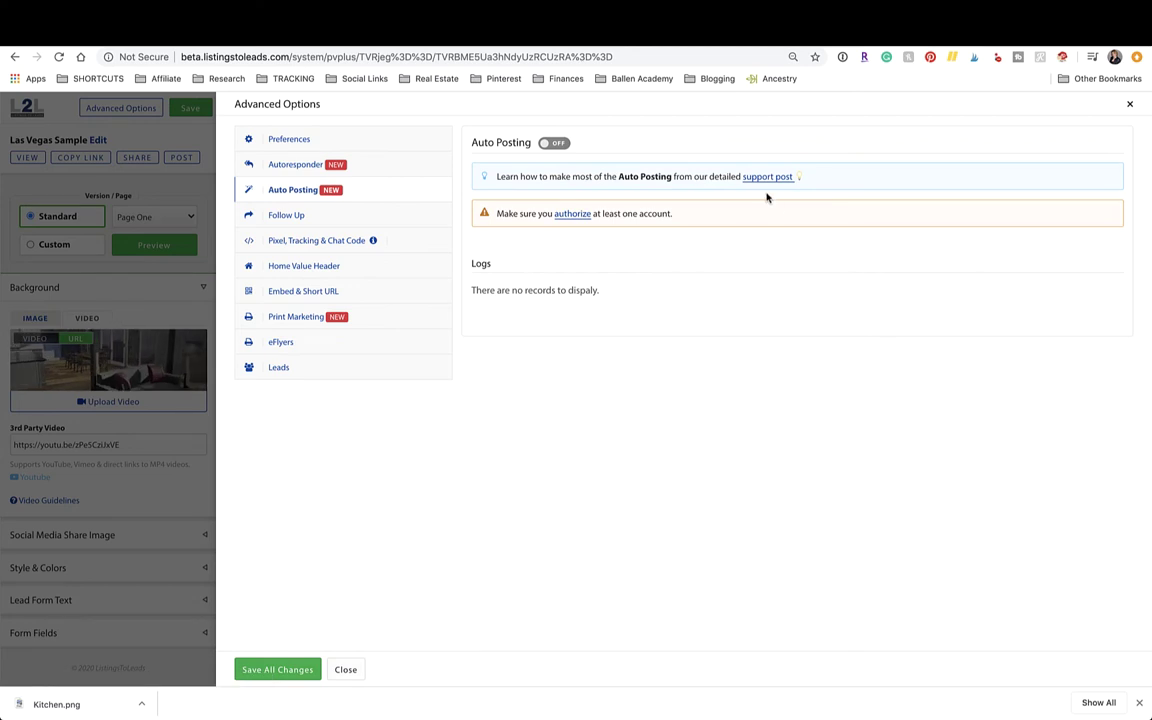
pyautogui.click(284, 215)
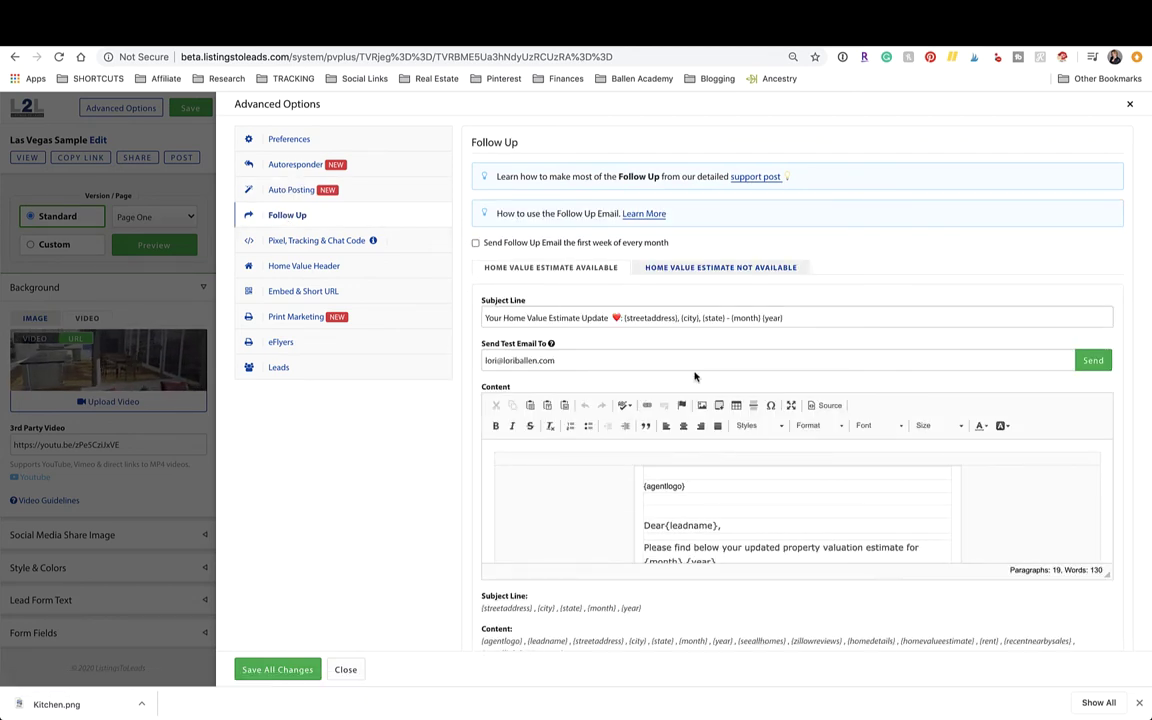
pyautogui.scroll(-2, 695, 376)
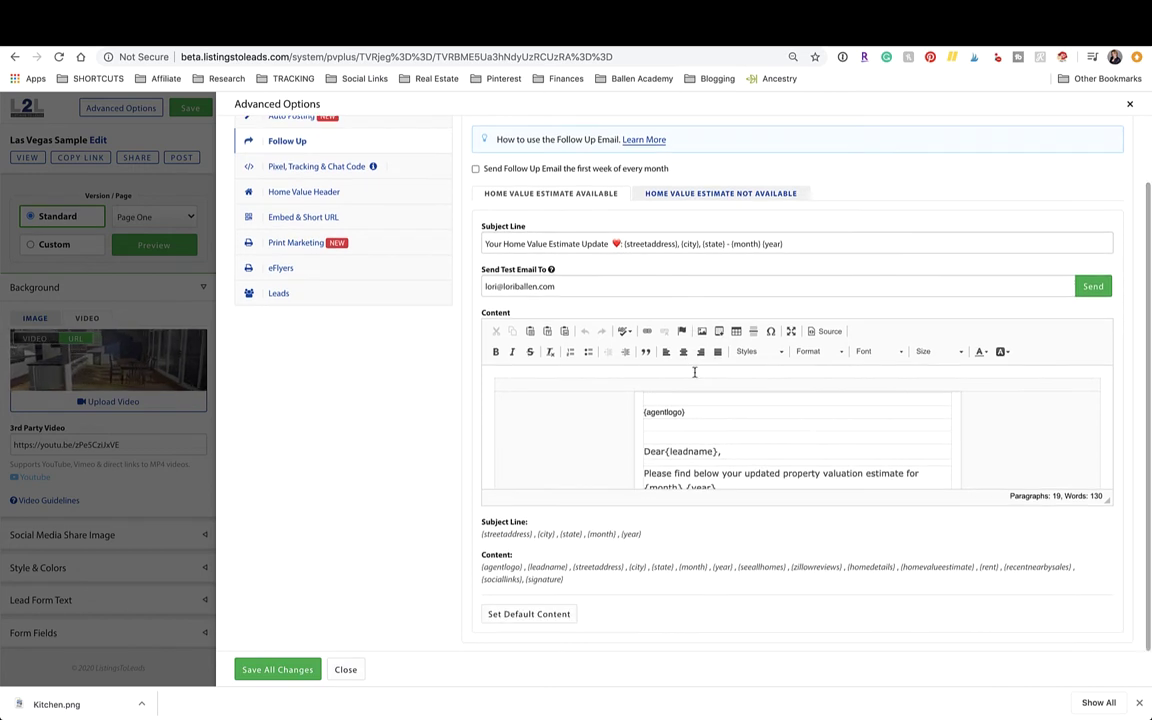
pyautogui.scroll(-3, 695, 372)
pyautogui.scroll(5, 694, 370)
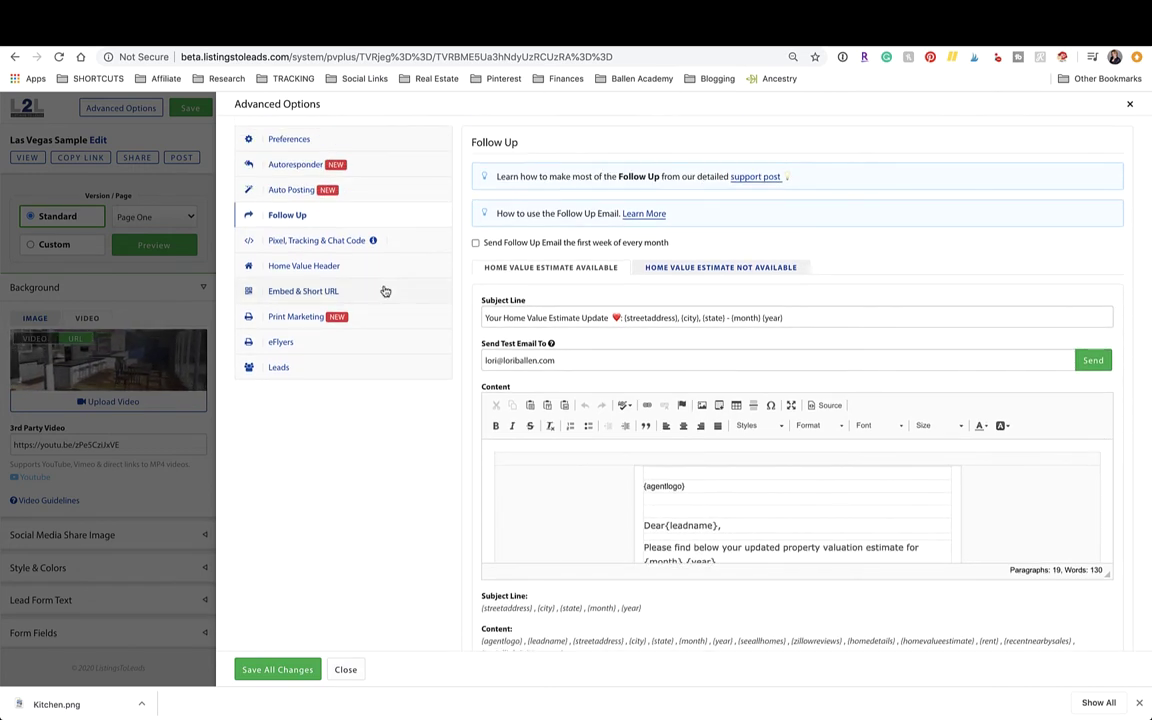
# Show the Embed & Short URL iframe code, select it, and Save All Changes
pyautogui.click(335, 291)
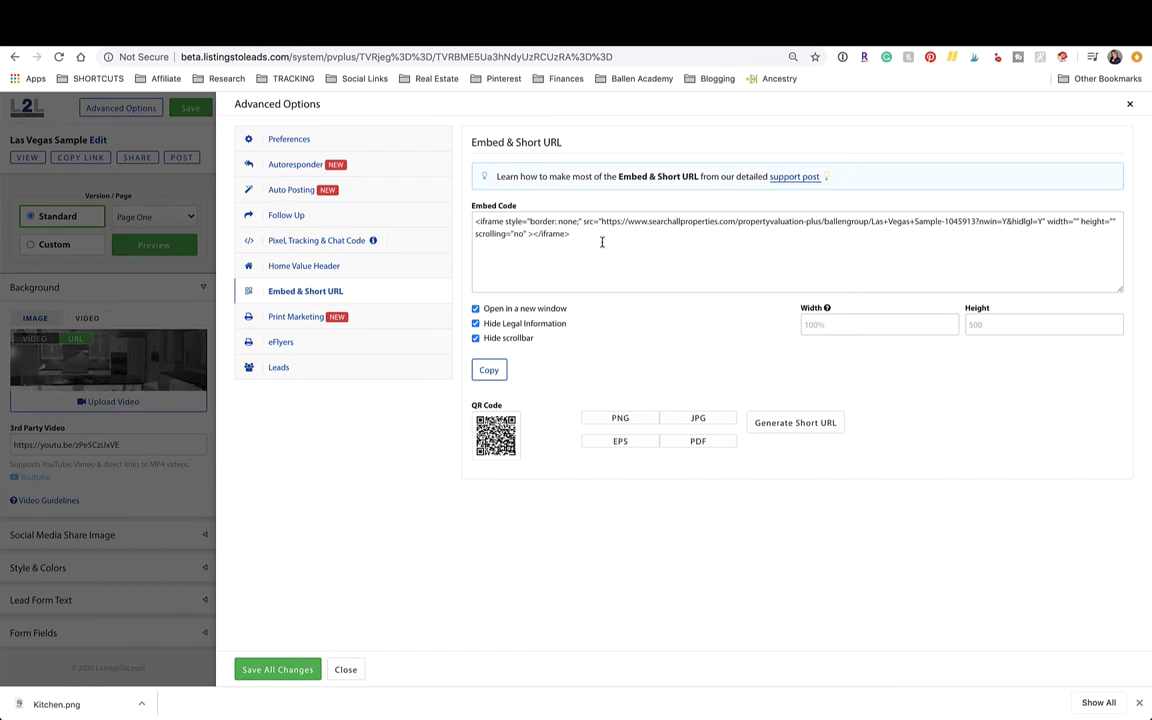
pyautogui.moveTo(602, 242); pyautogui.dragTo(467, 219)
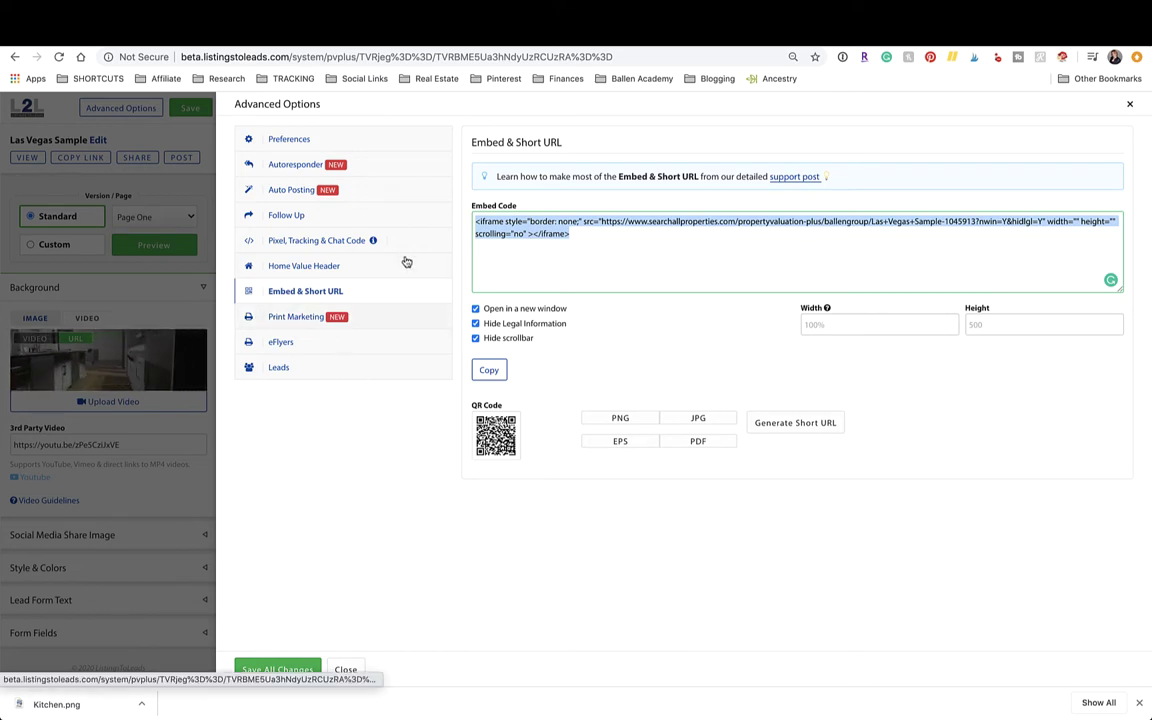
pyautogui.click(285, 672)
pyautogui.click(287, 674)
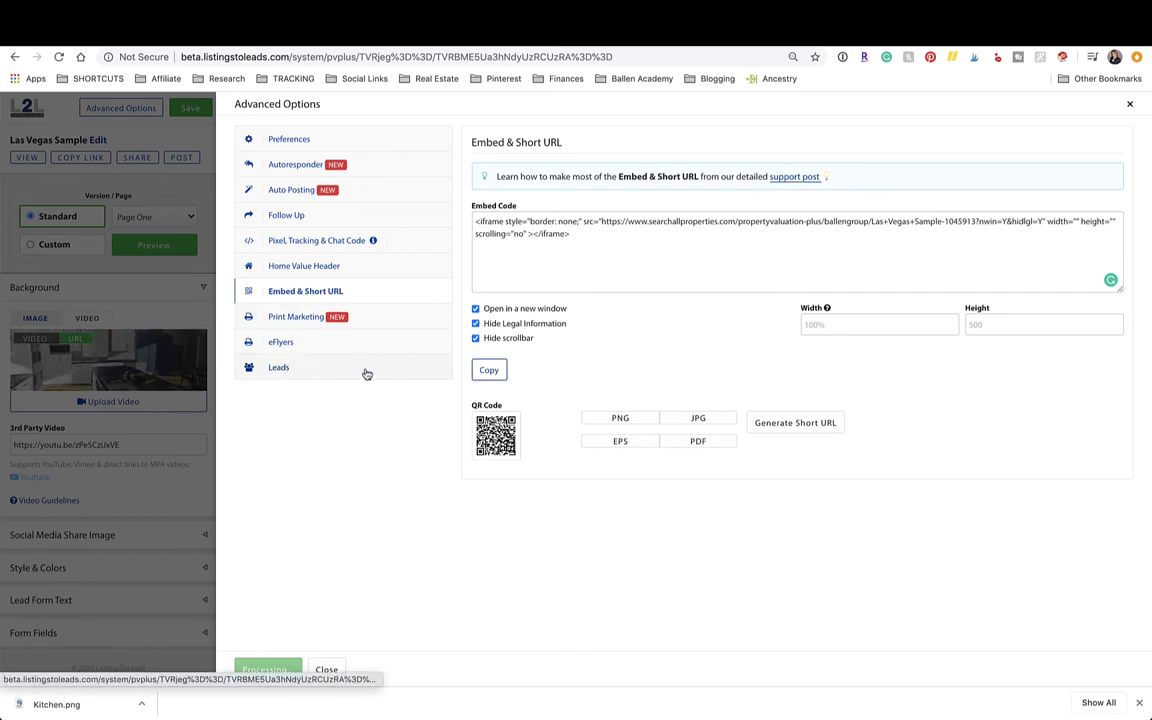
# Check that the page's Leads list is still empty, then close Advanced Options
pyautogui.click(318, 368)
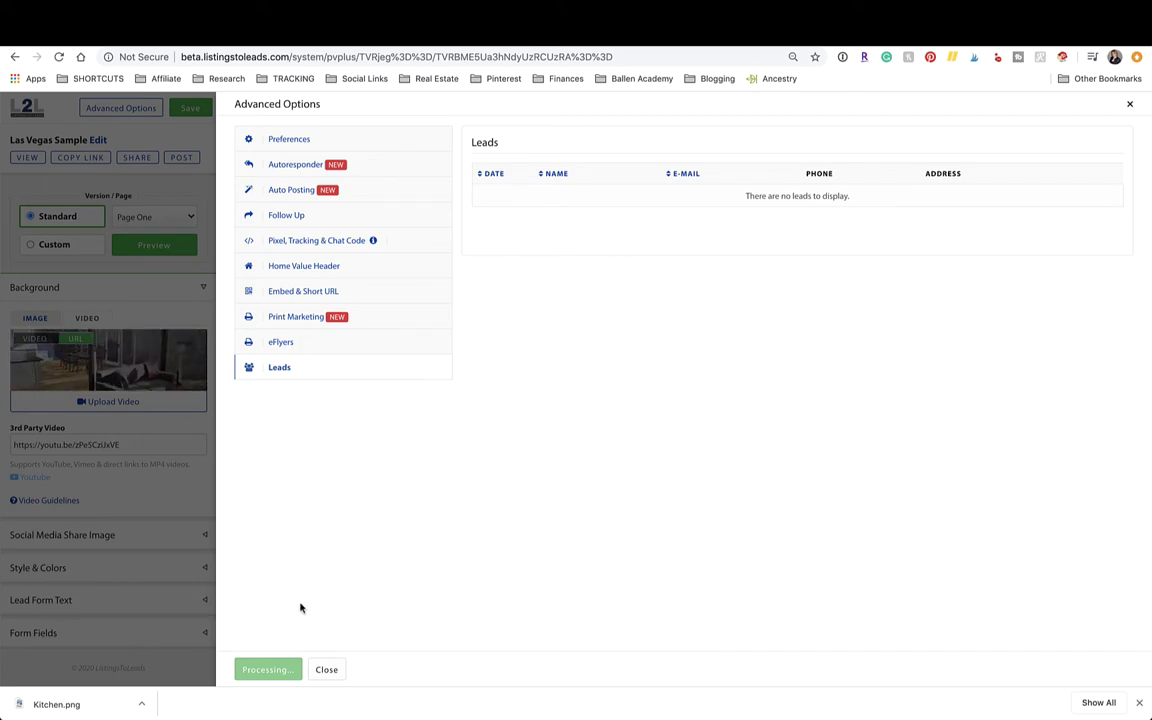
pyautogui.click(330, 676)
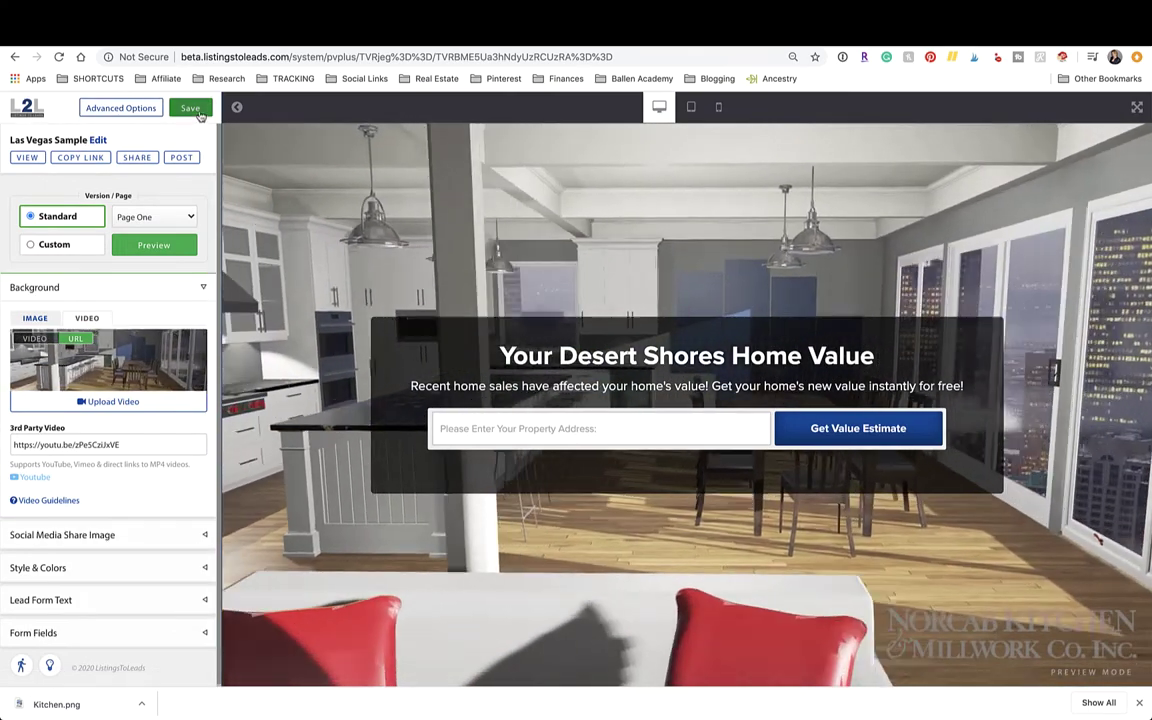
# Save the Las Vegas Sample page and scroll the preview down to its 'How it works' section
pyautogui.click(200, 116)
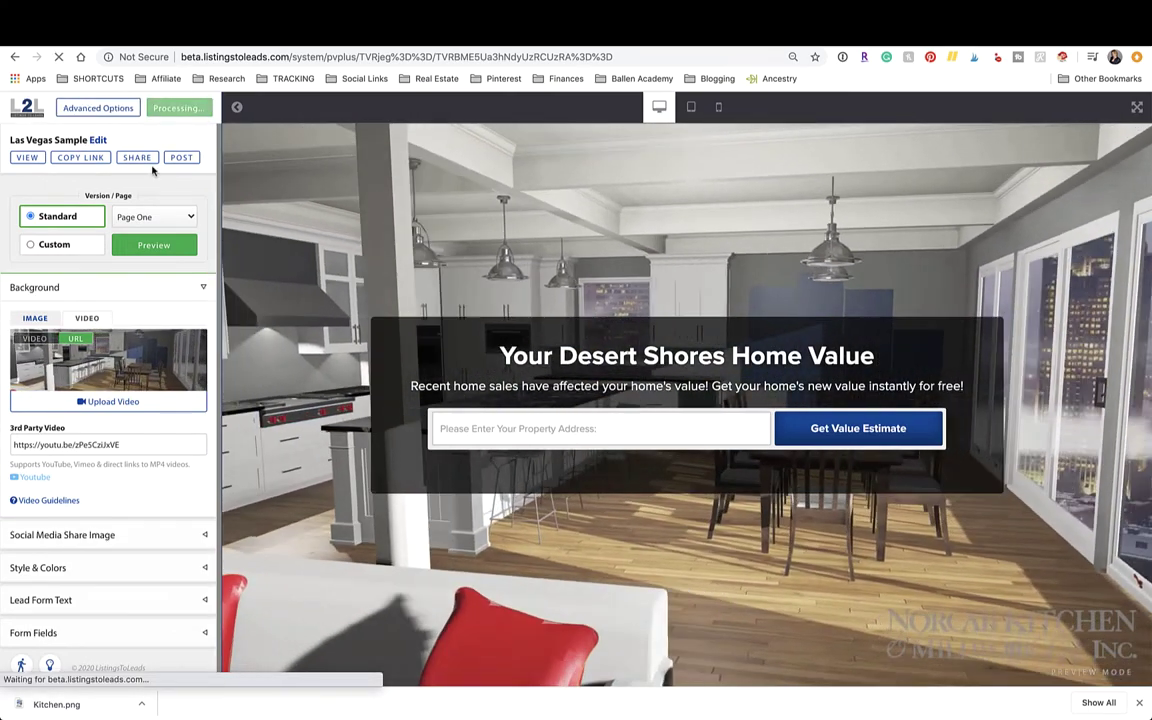
pyautogui.scroll(-3, 735, 242)
pyautogui.scroll(-5, 735, 242)
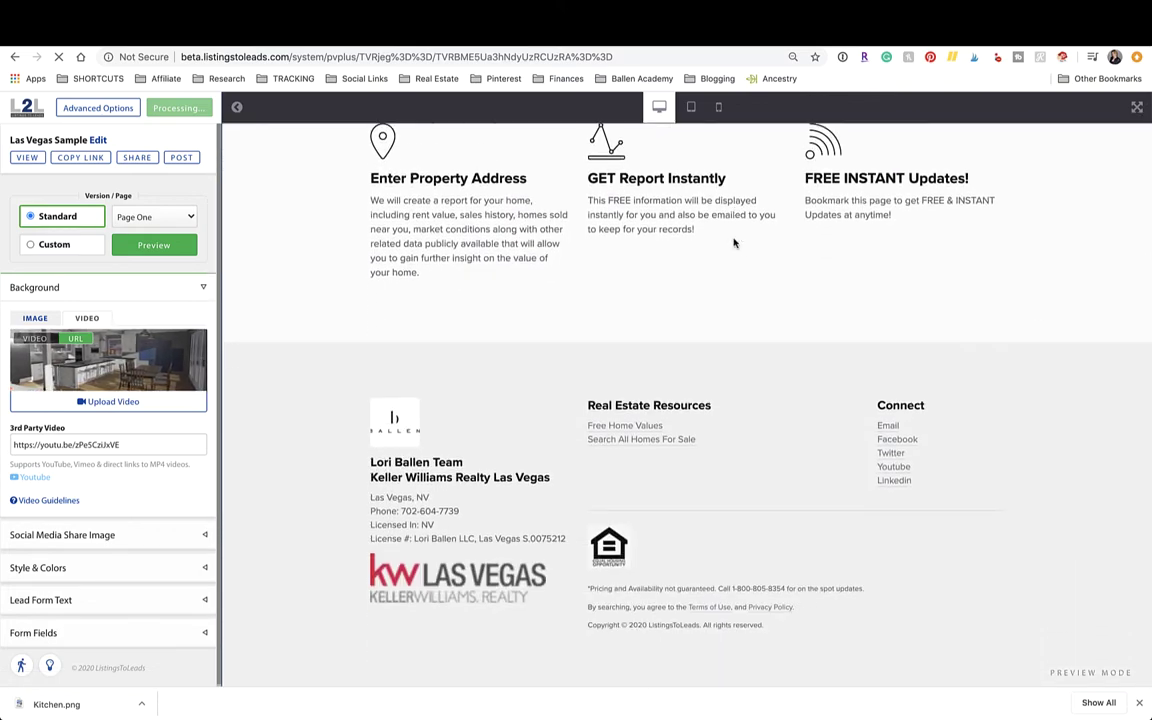
pyautogui.scroll(-2, 733, 250)
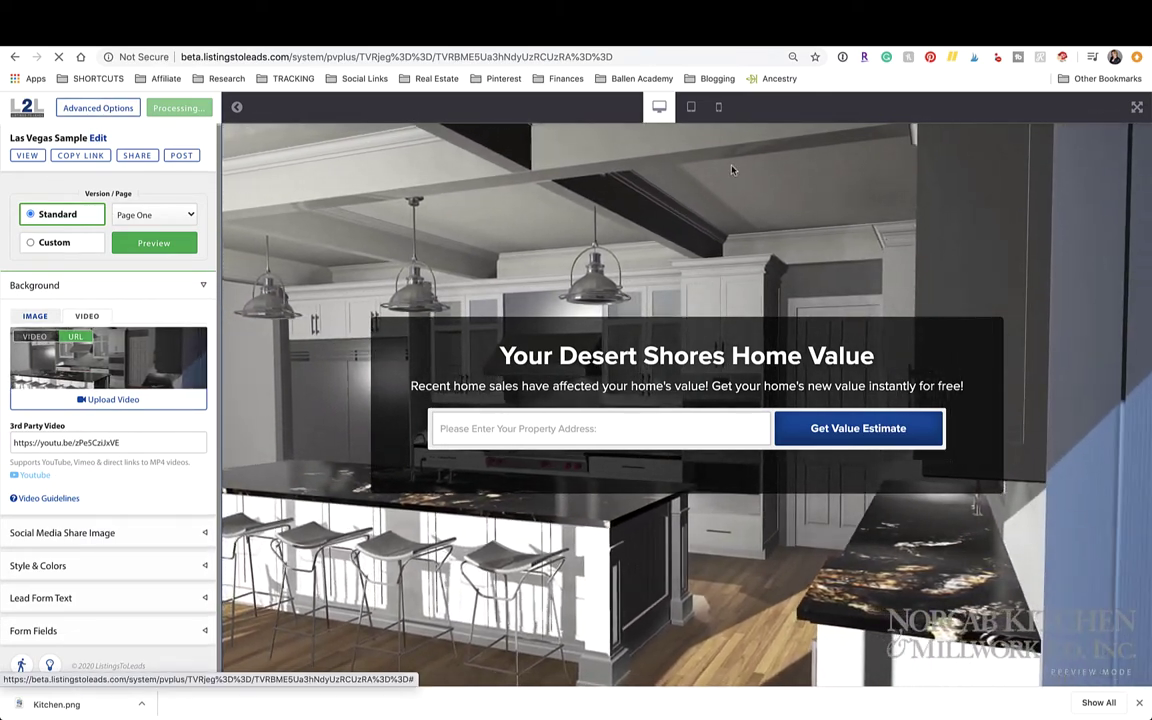
pyautogui.click(691, 108)
pyautogui.click(716, 108)
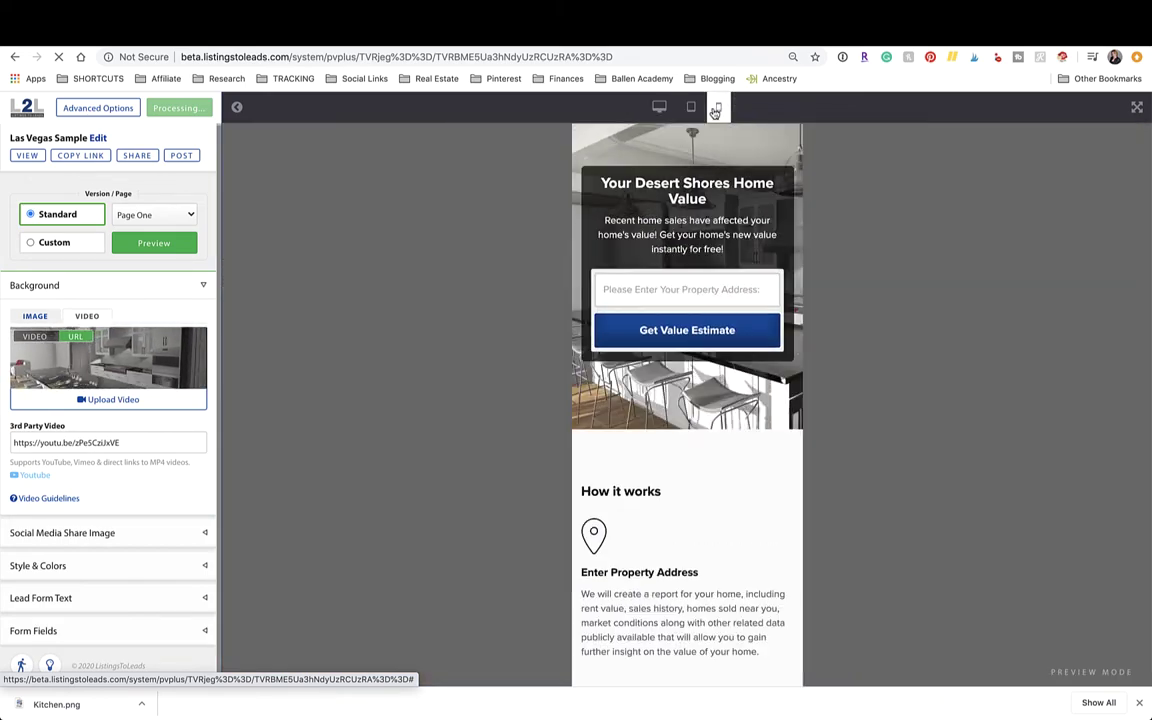
pyautogui.click(659, 107)
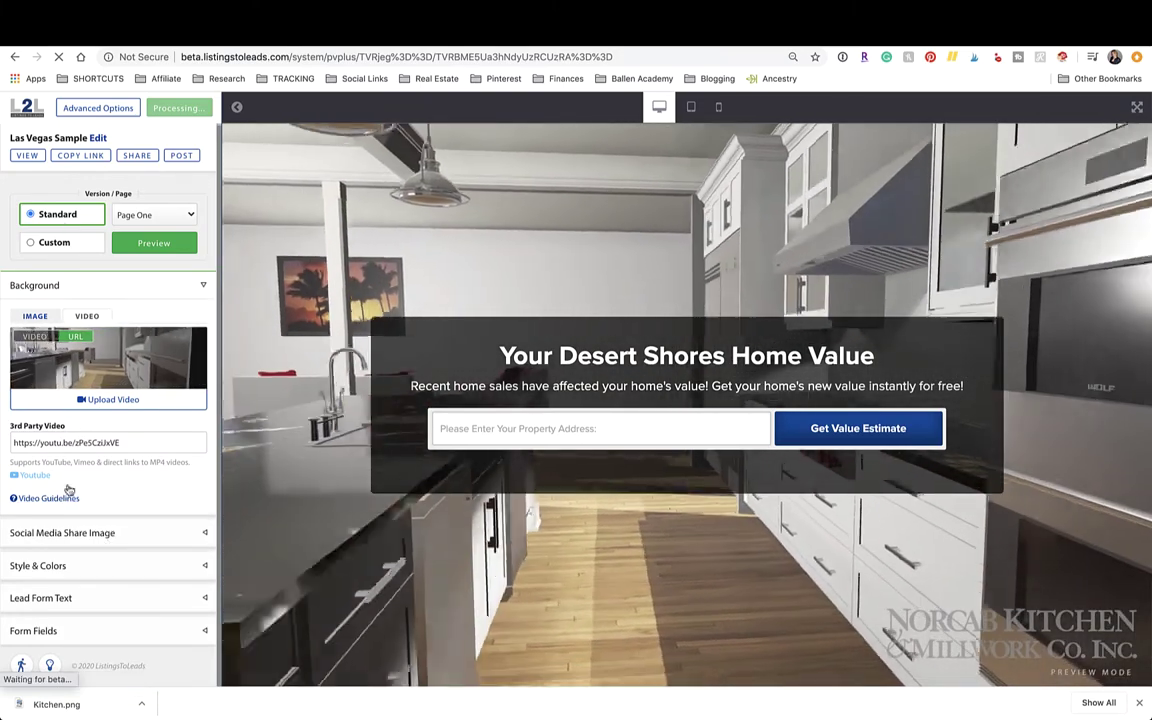
pyautogui.click(75, 560)
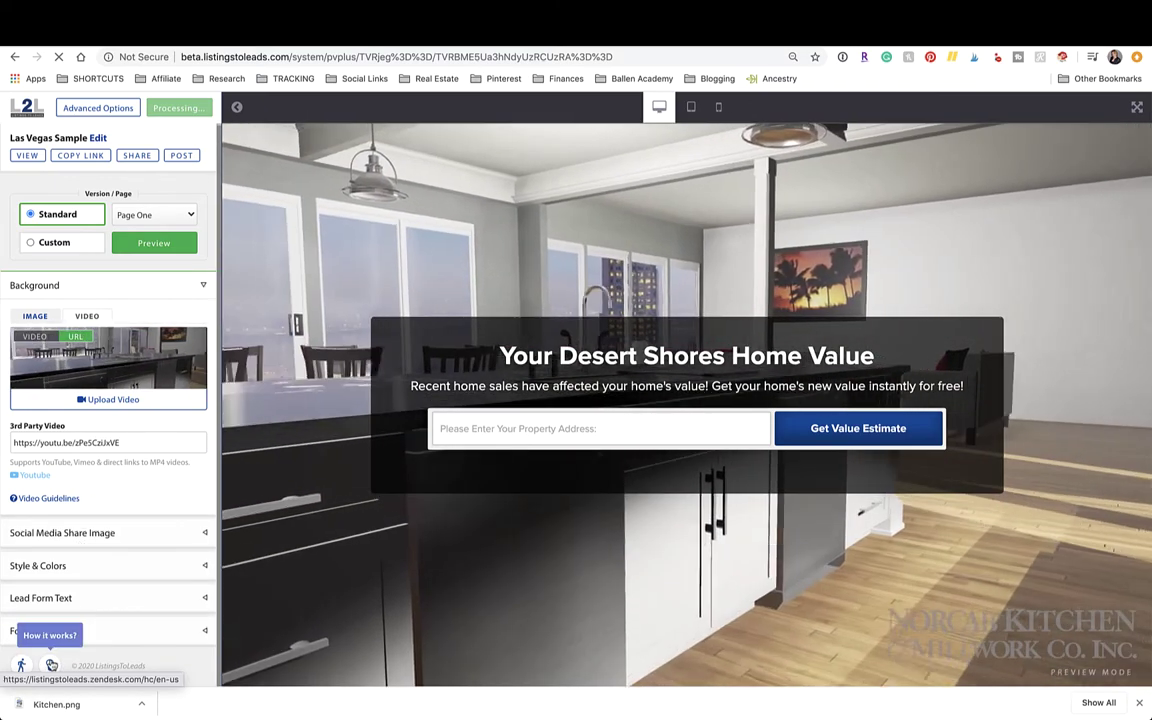
pyautogui.click(52, 665)
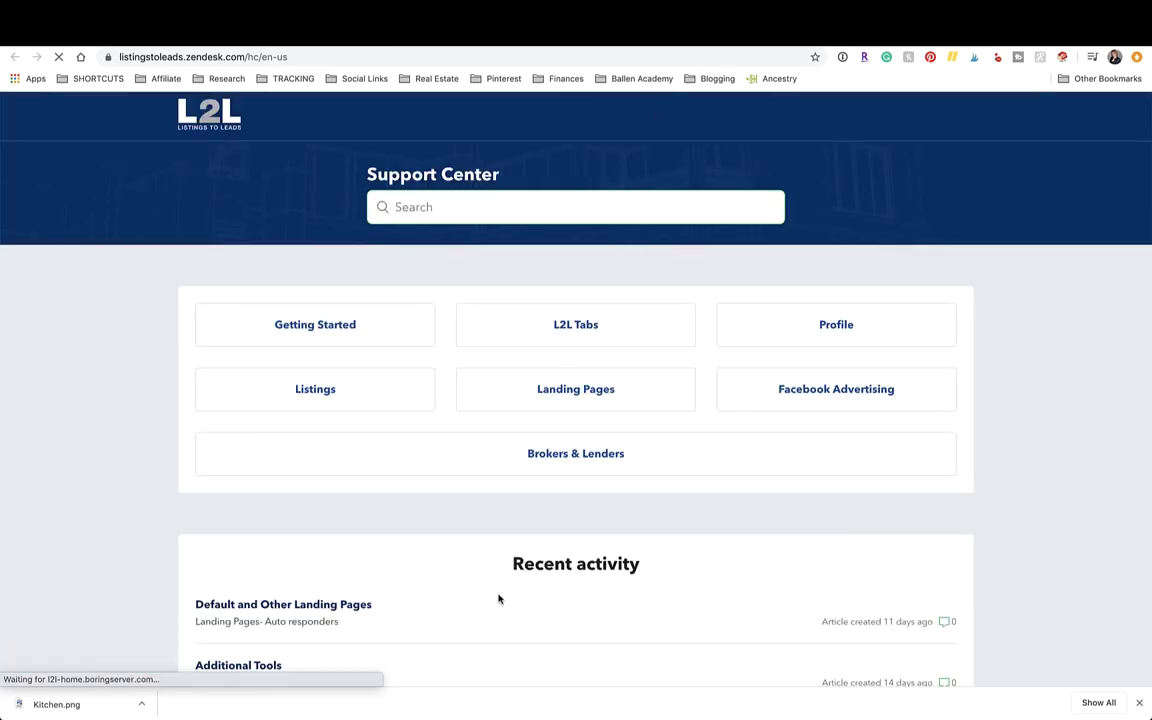
pyautogui.scroll(-5, 498, 598)
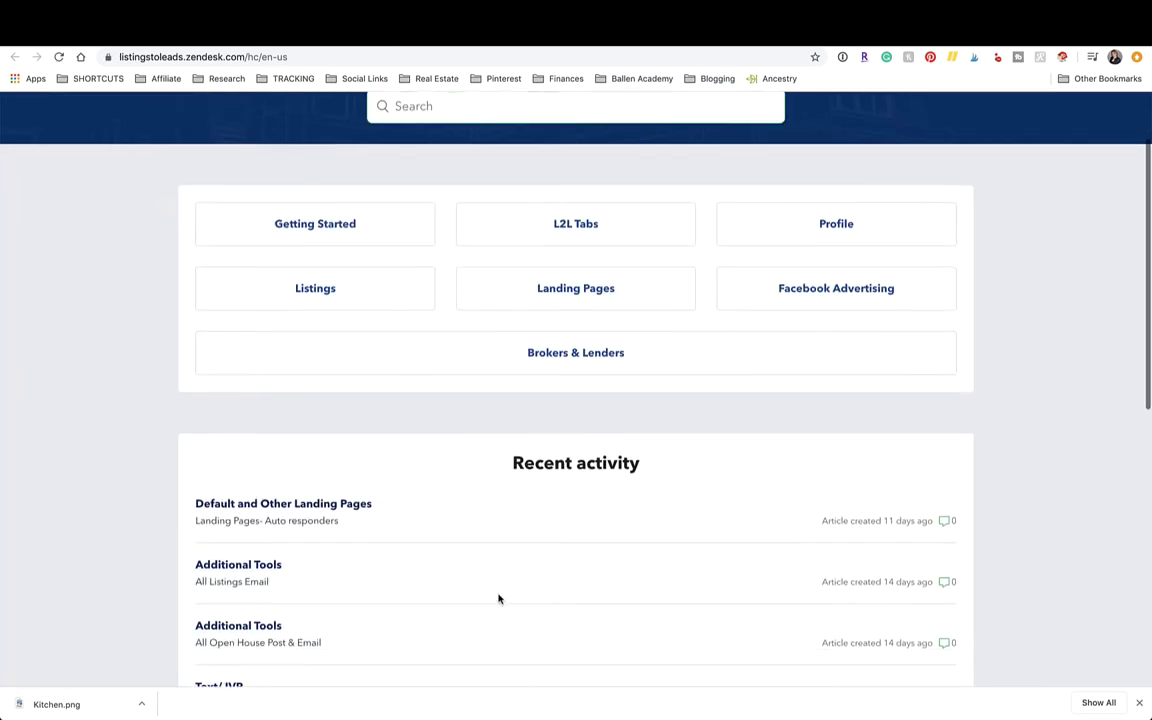
pyautogui.scroll(10, 498, 598)
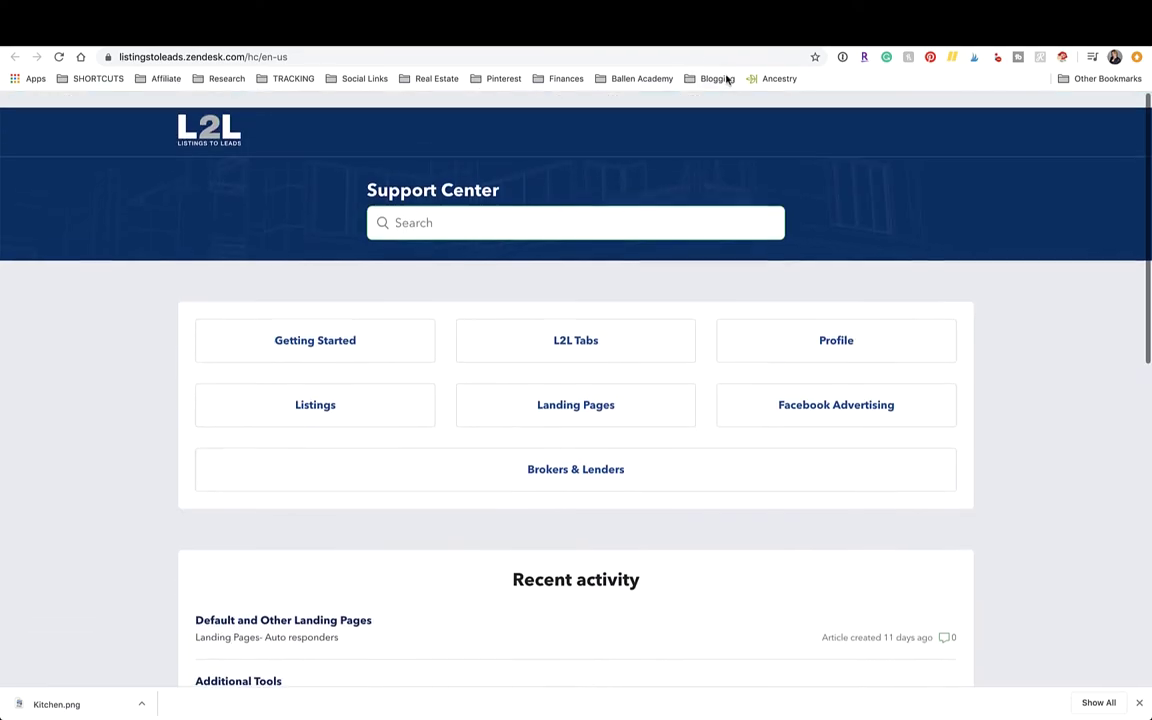
pyautogui.hotkey('ctrl', 'w')
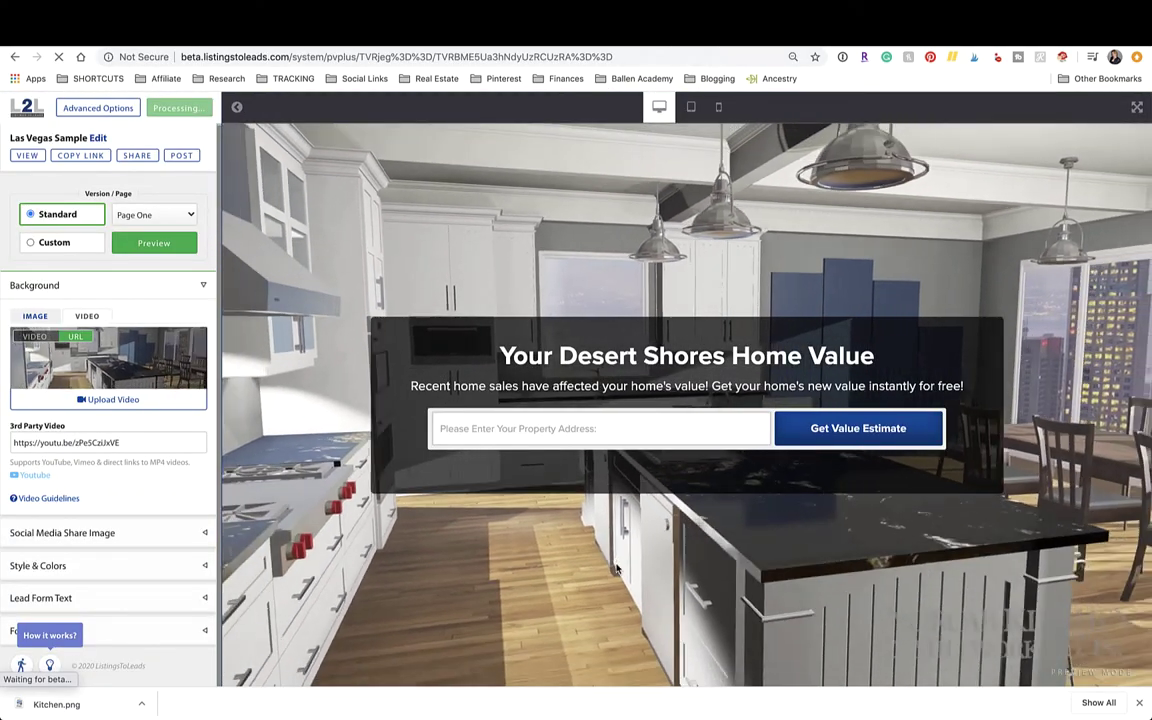
# Scroll the Las Vegas Sample preview from the kitchen-video hero down to the footer and back
pyautogui.scroll(-2, 617, 568)
pyautogui.scroll(-3, 617, 568)
pyautogui.scroll(5, 617, 568)
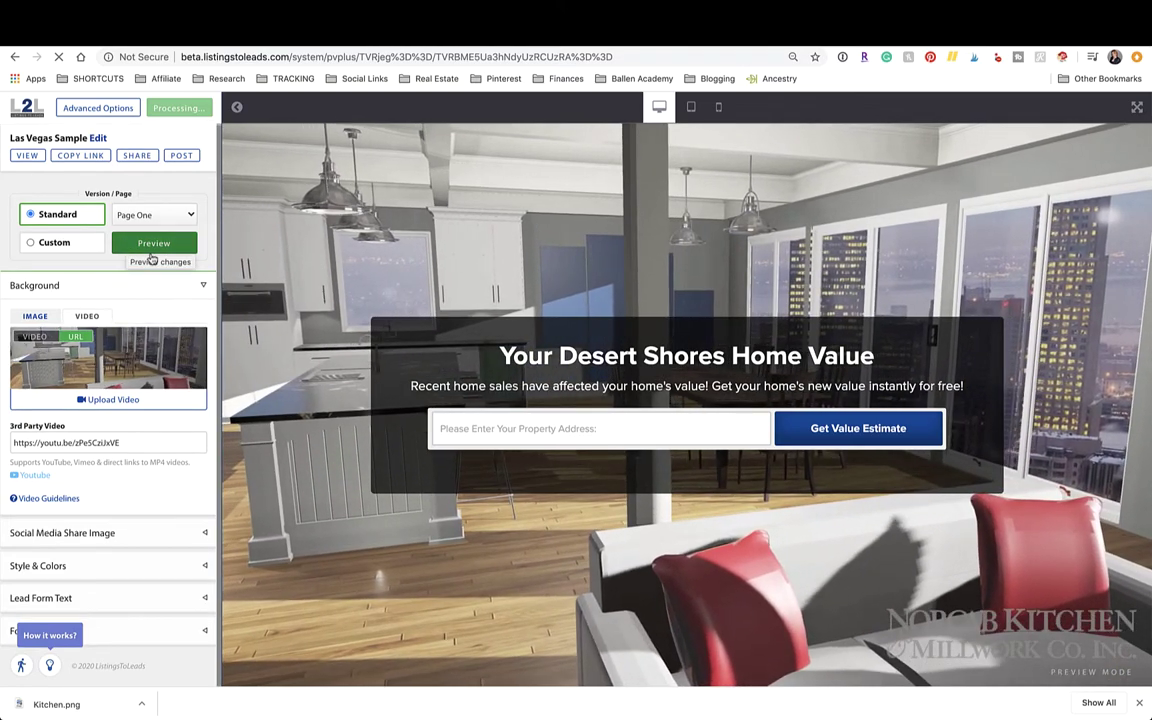
pyautogui.scroll(-10, 508, 379)
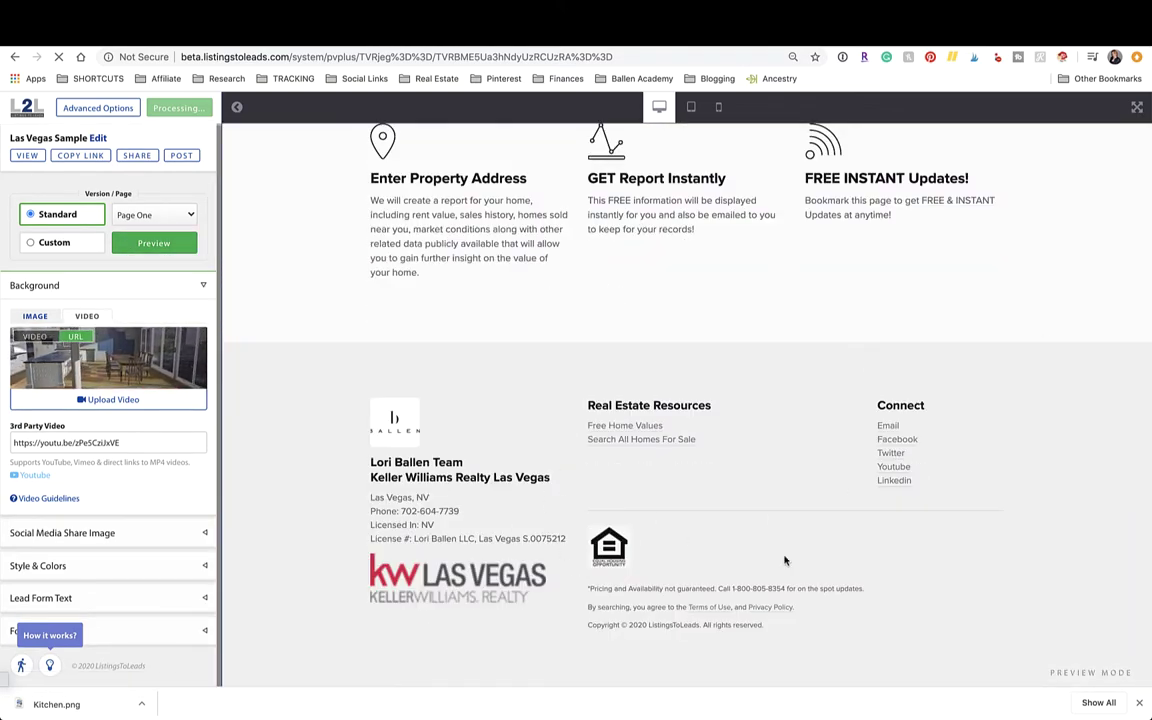
pyautogui.scroll(5, 800, 450)
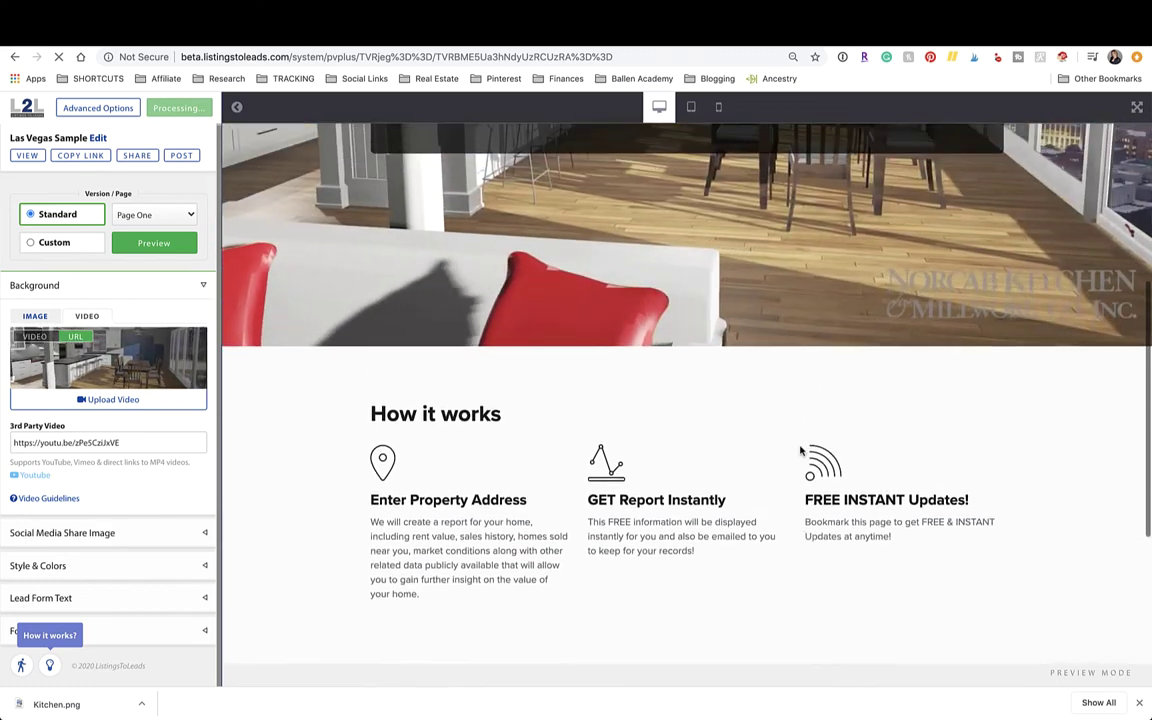
pyautogui.scroll(1, 800, 450)
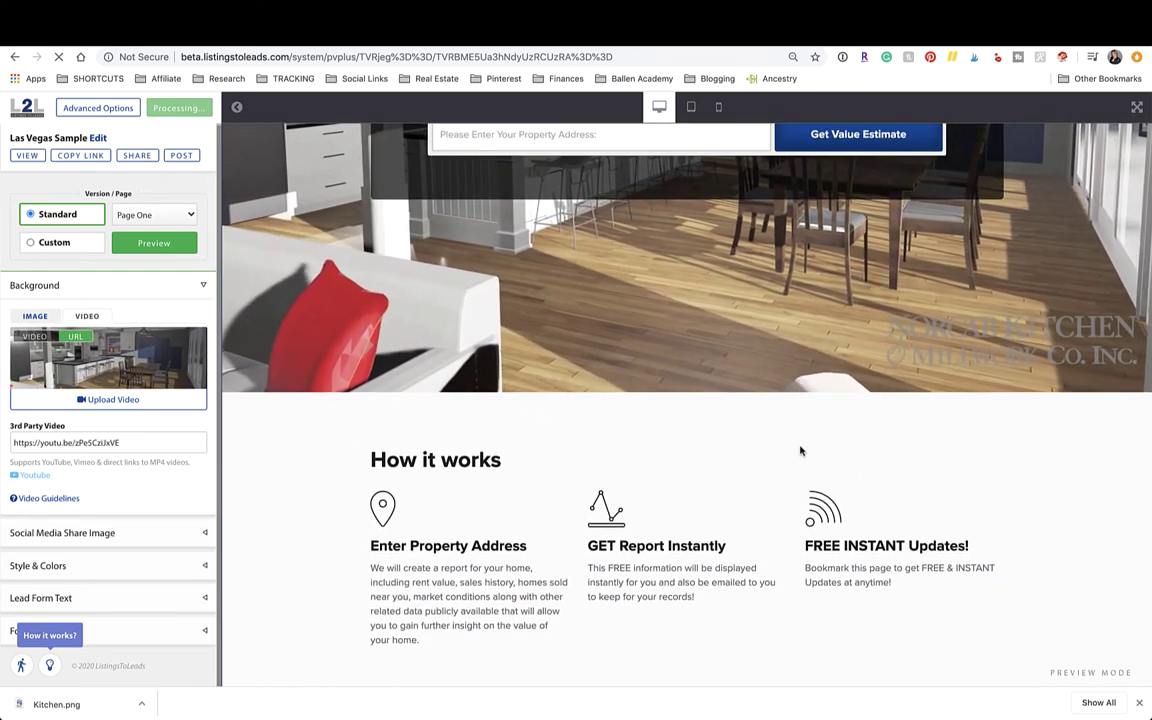
pyautogui.scroll(3, 800, 451)
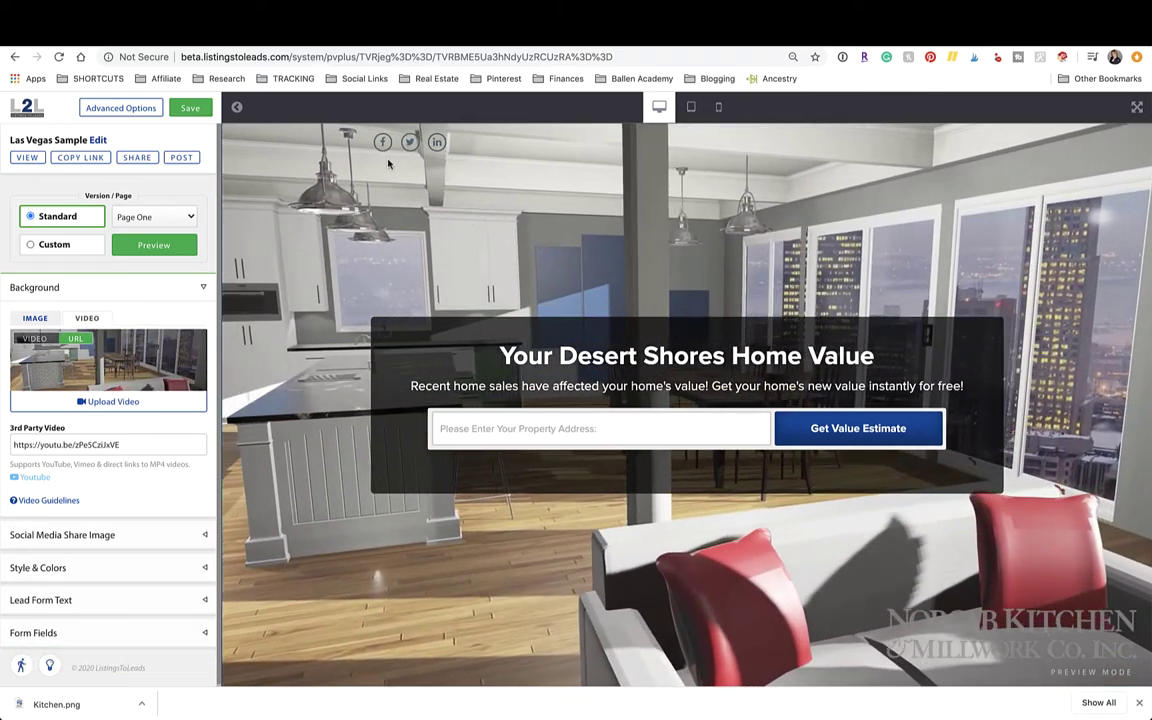
pyautogui.scroll(-10, 828, 240)
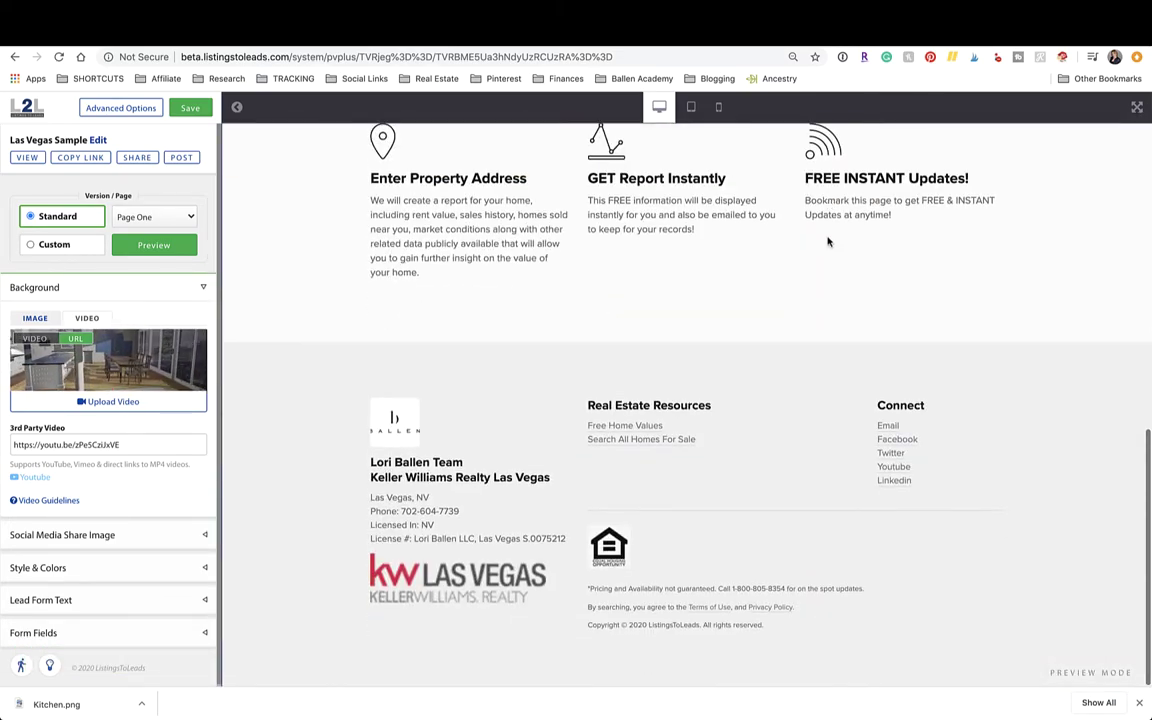
pyautogui.scroll(10, 760, 255)
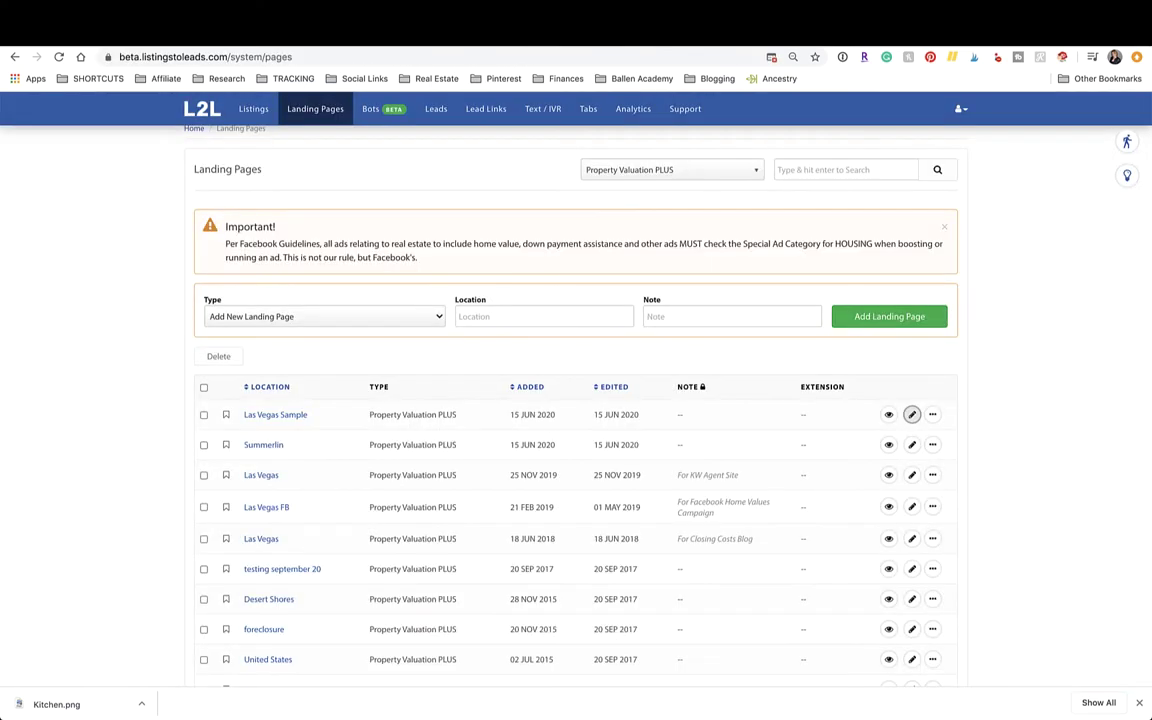
# Reopen Las Vegas Sample for editing, dismiss Chrome's downloads bar, and scroll the landing pages list
pyautogui.click(911, 414)
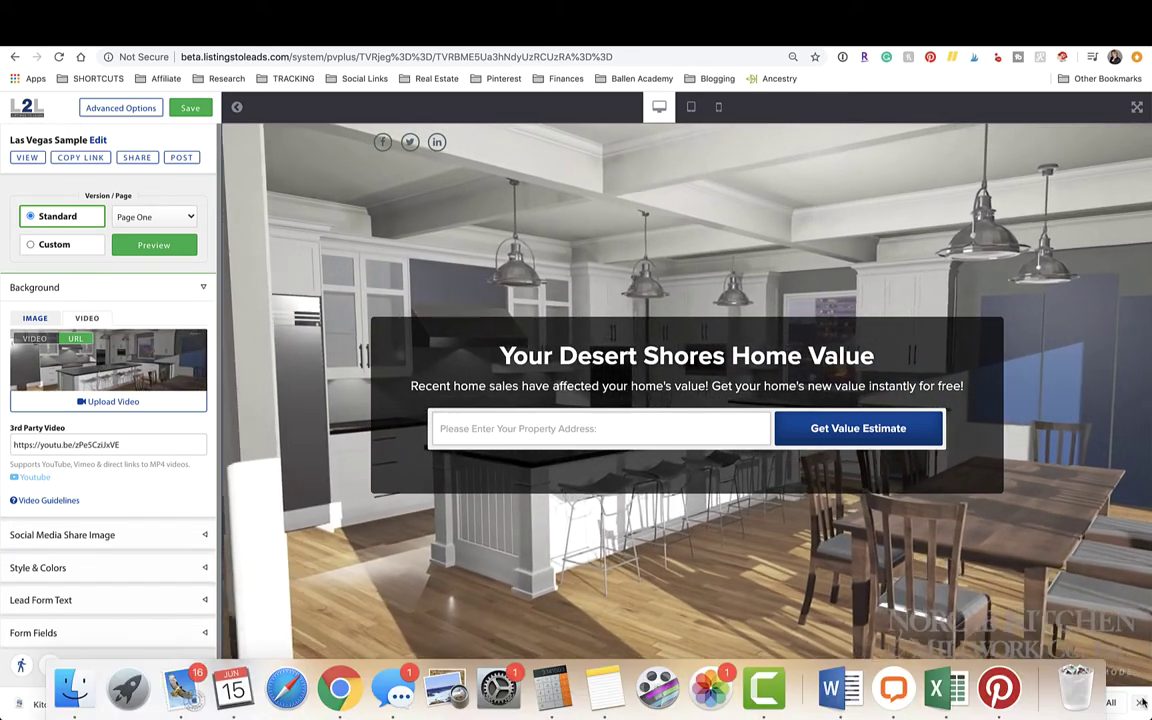
pyautogui.click(1142, 703)
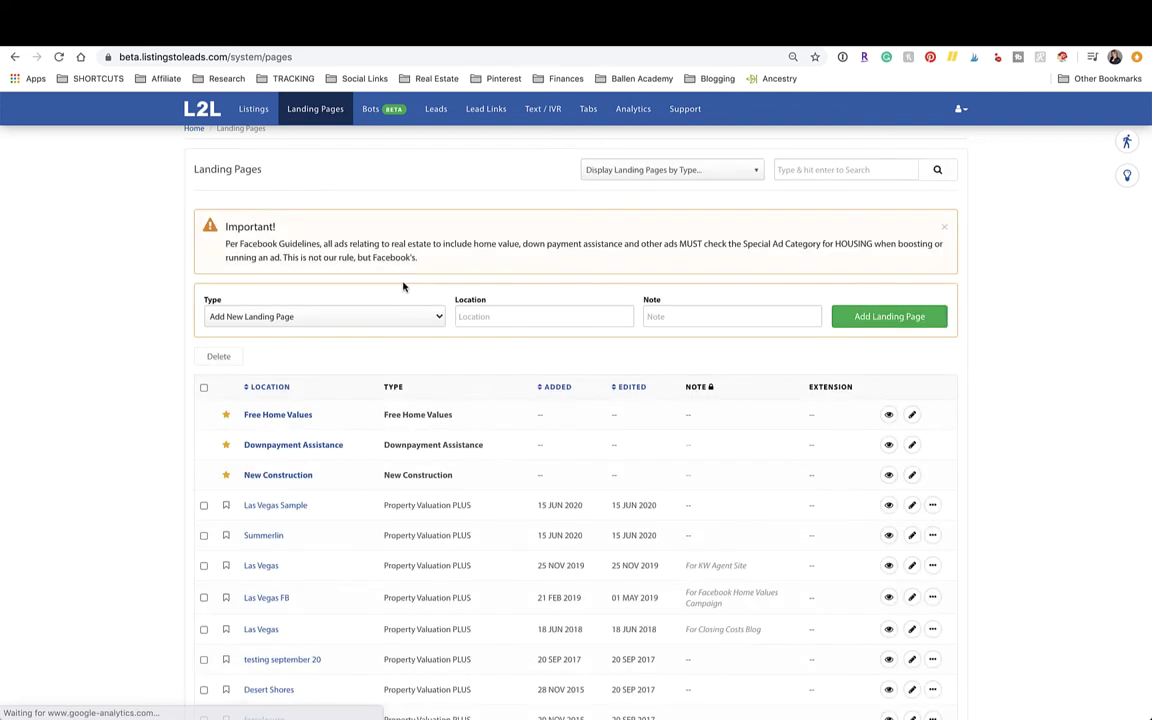
pyautogui.scroll(-3, 400, 289)
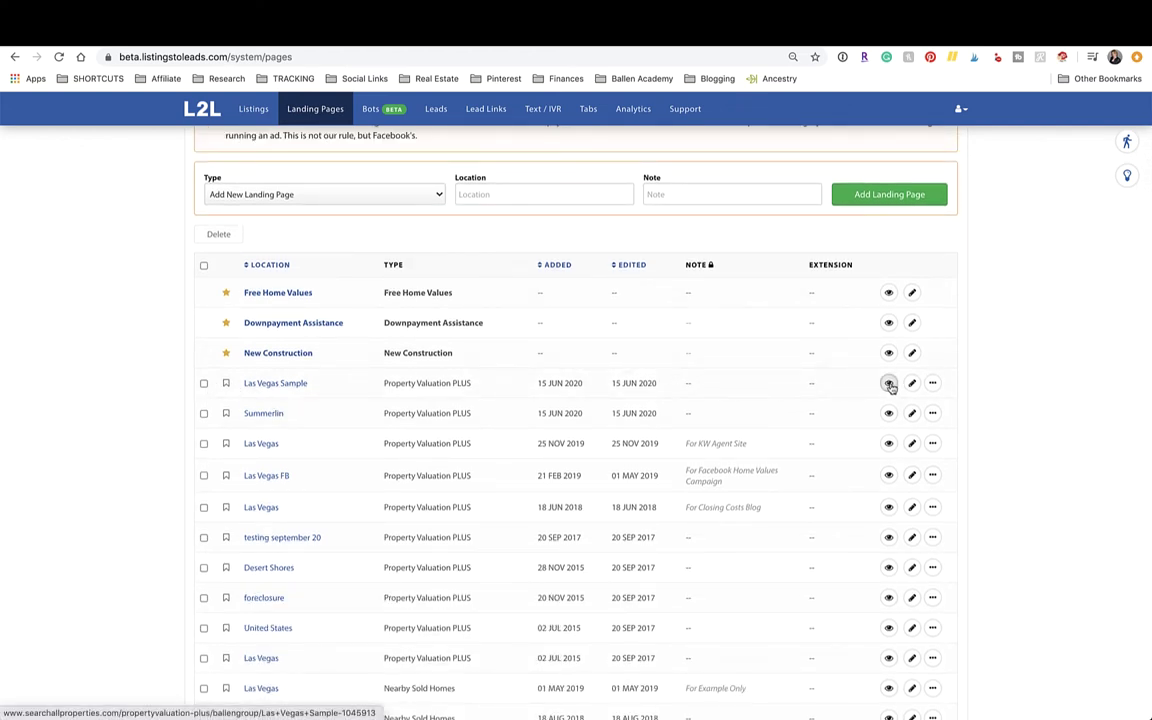
# View the live Las Vegas Sample page, then return to the list and open its row's ... menu
pyautogui.click(889, 384)
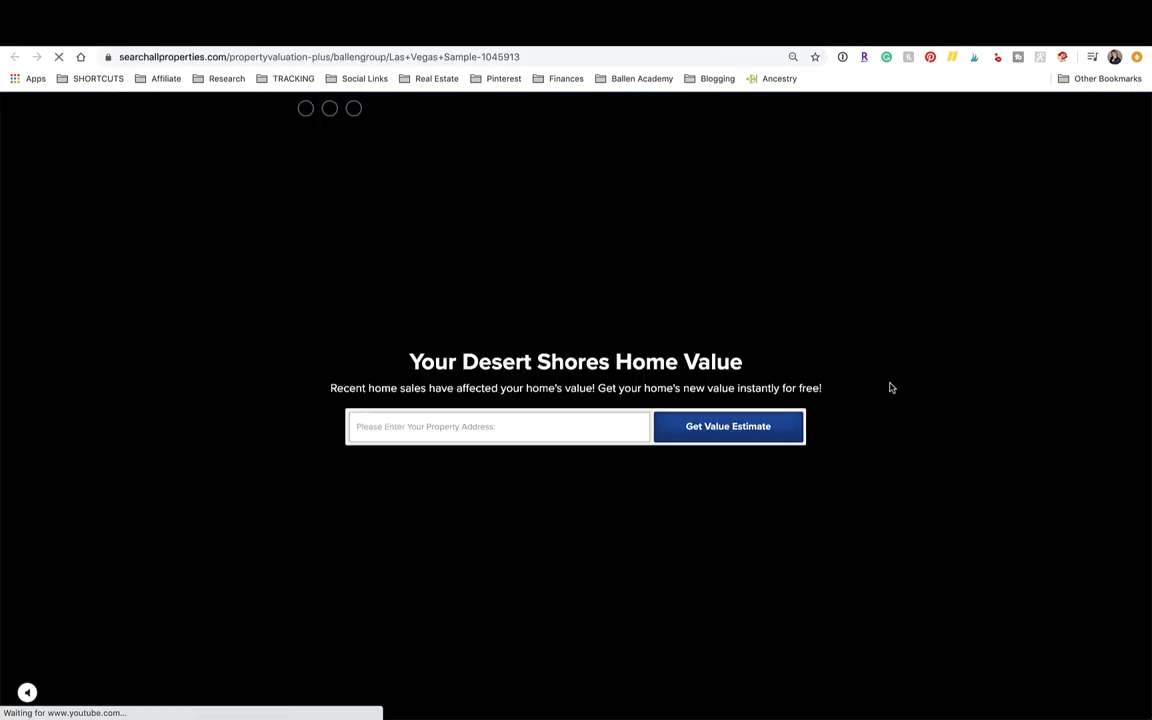
pyautogui.scroll(-5, 891, 387)
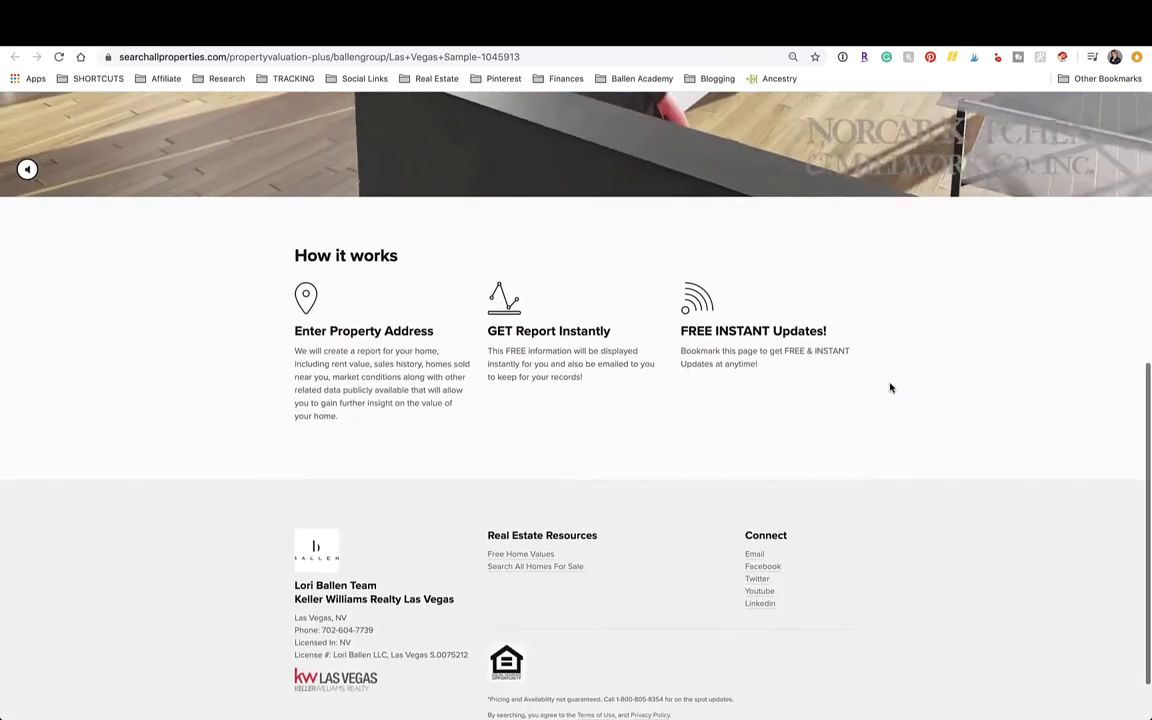
pyautogui.scroll(5, 891, 388)
pyautogui.click(647, 46)
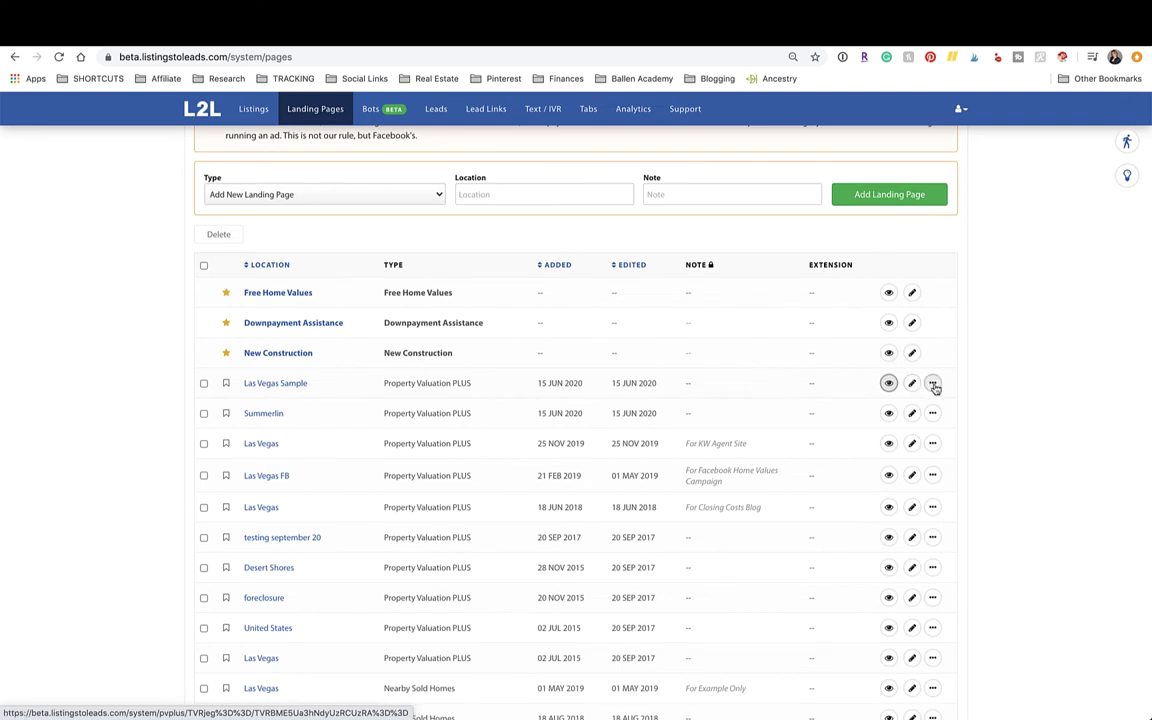
pyautogui.click(932, 384)
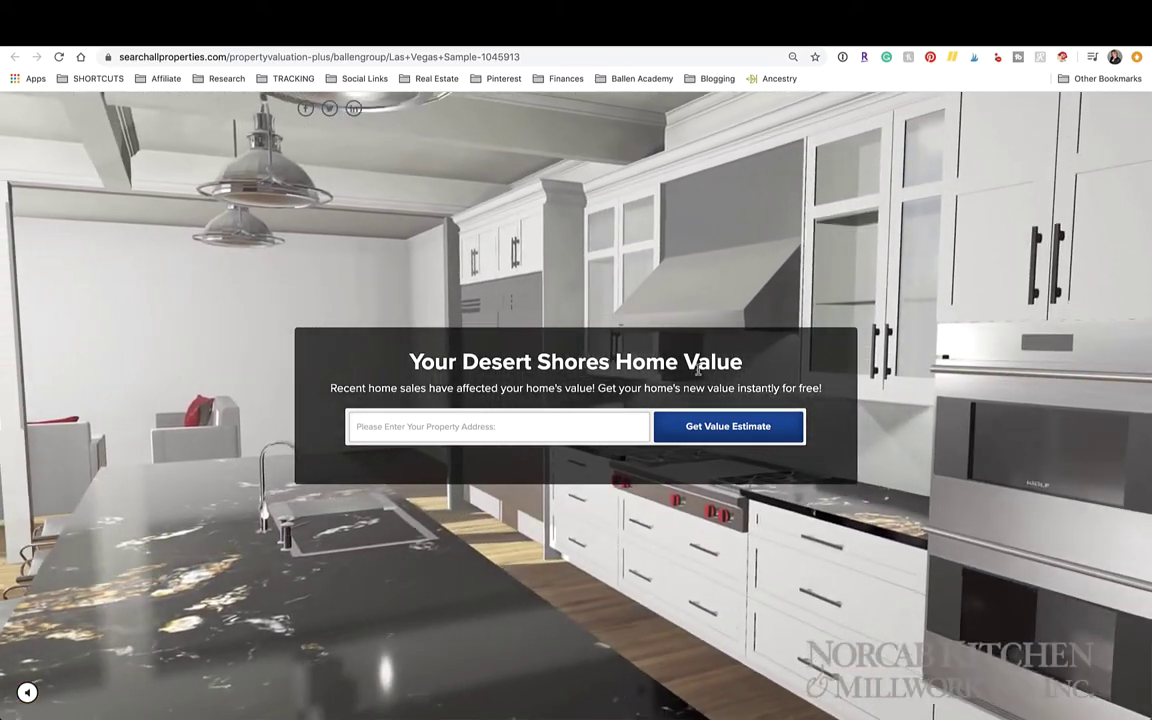
pyautogui.click(513, 435)
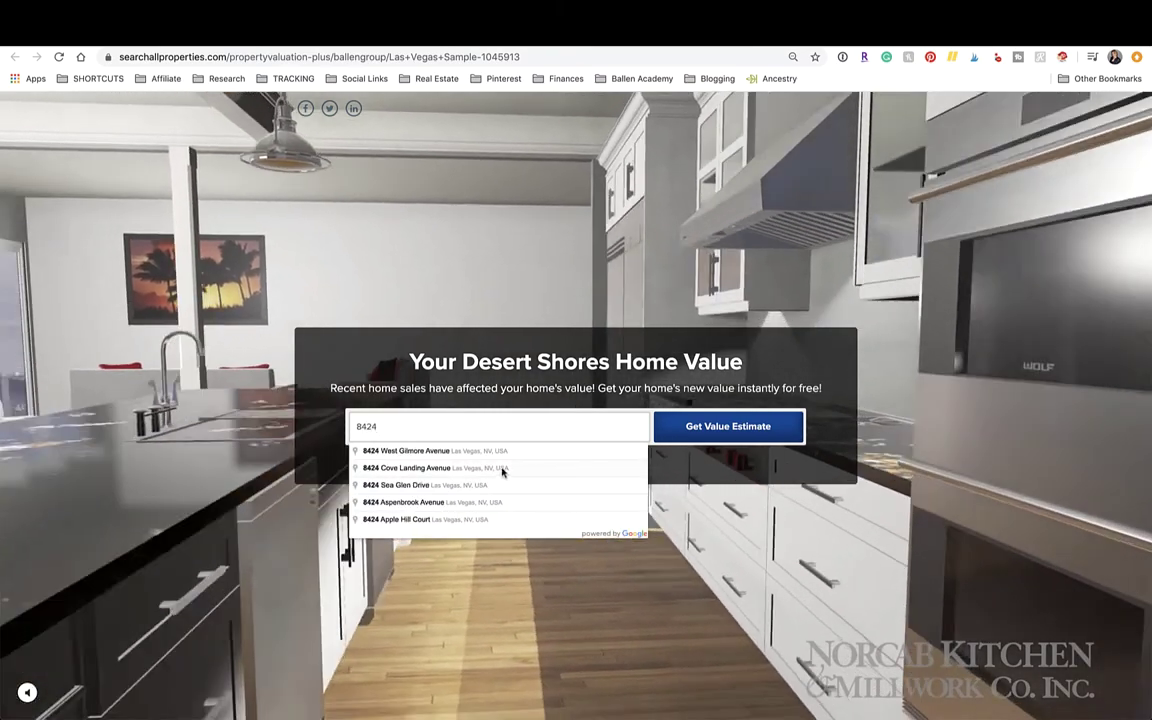
pyautogui.click(501, 468)
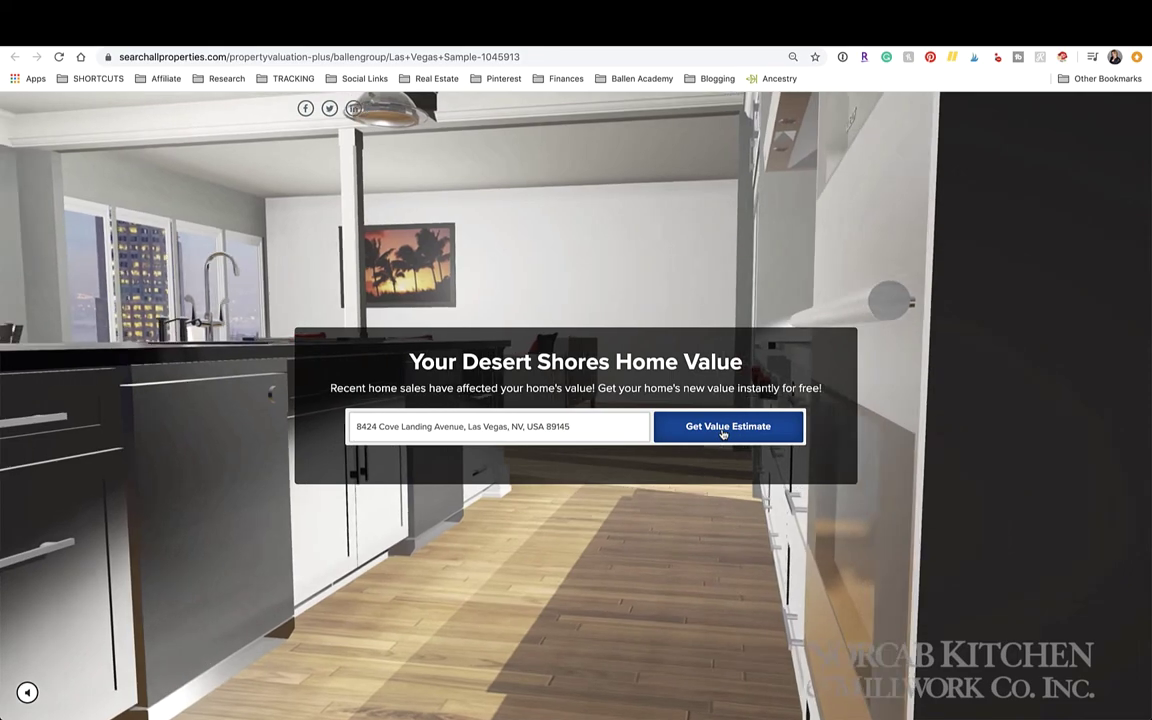
pyautogui.click(722, 432)
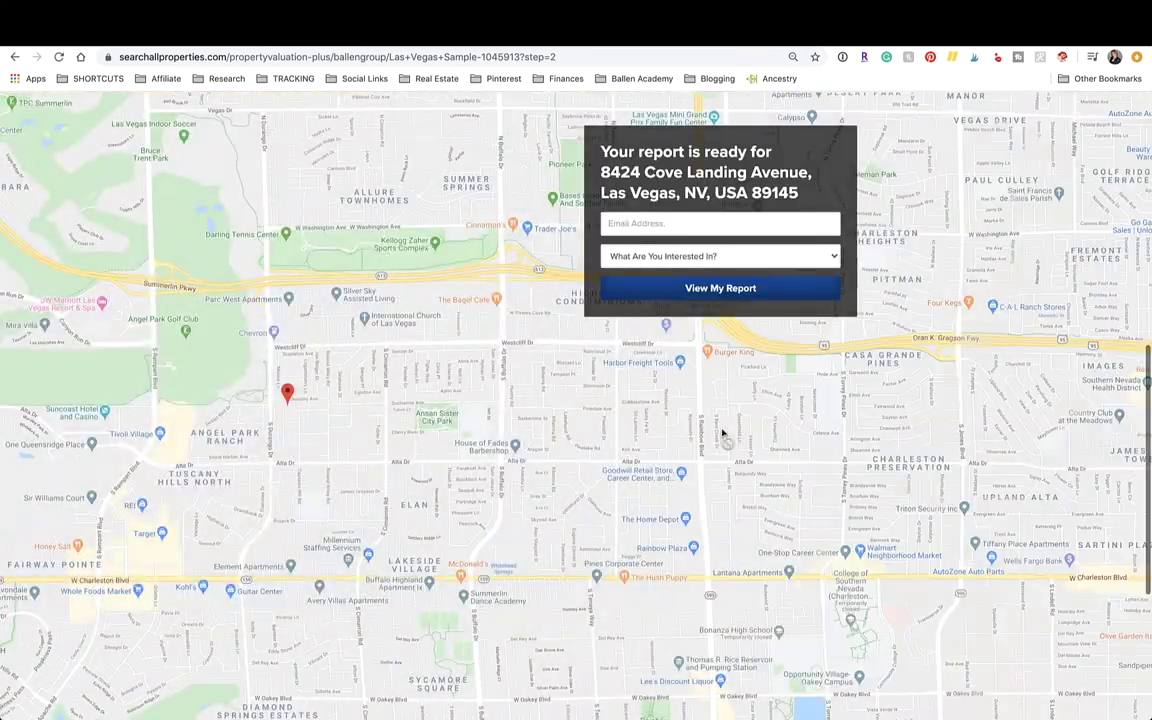
# Scroll to the report-ready form and fill in the e-mail address
pyautogui.scroll(5, 722, 437)
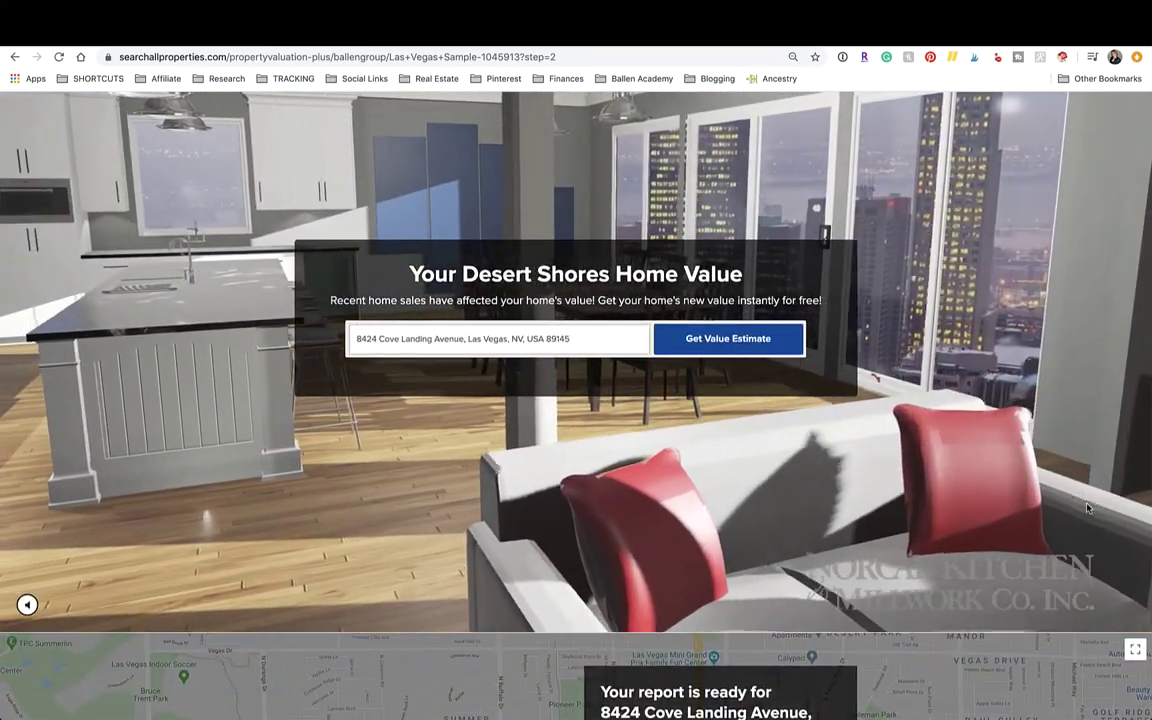
pyautogui.scroll(-5, 977, 452)
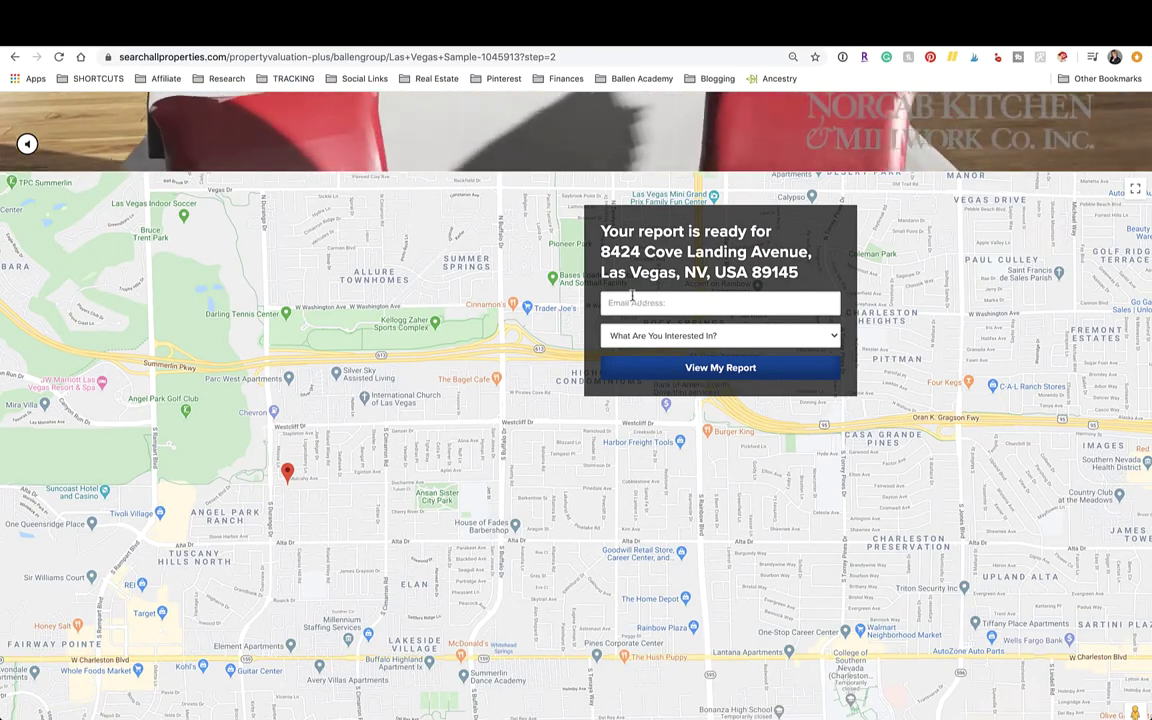
pyautogui.scroll(-5, 329, 505)
pyautogui.scroll(10, 329, 512)
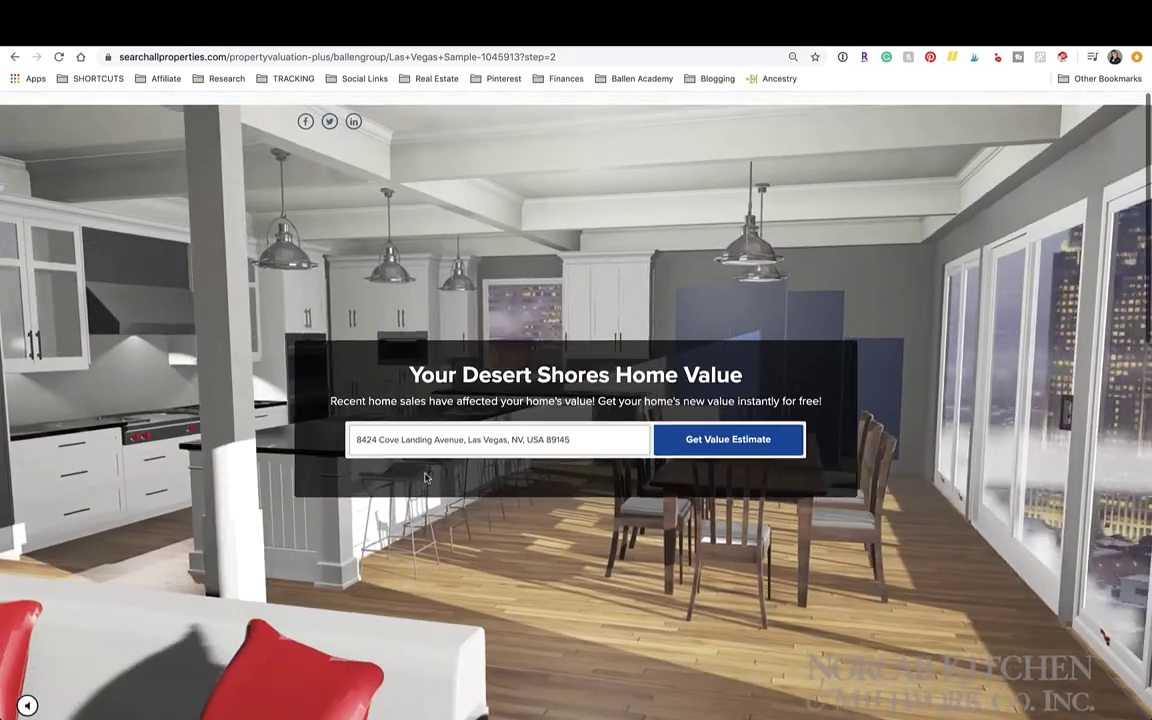
pyautogui.scroll(-5, 632, 475)
pyautogui.click(653, 262)
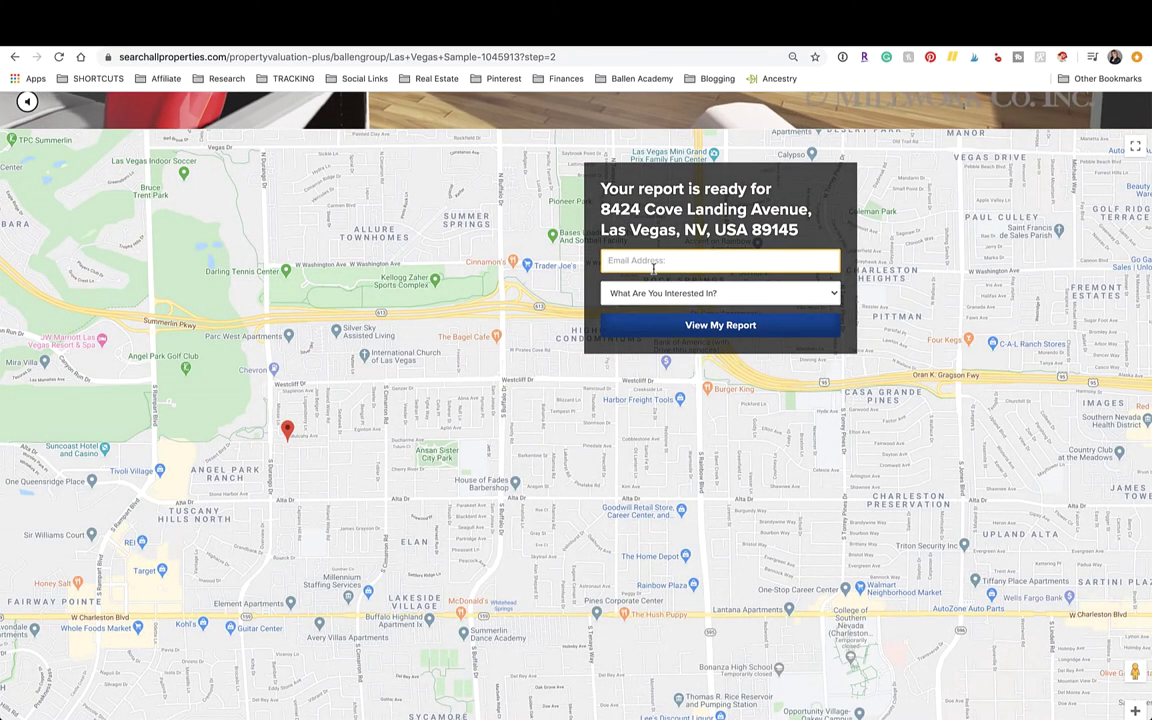
# Choose 'I need to sell so that I can buy a home' as the interest and submit View My Report
pyautogui.click(692, 294)
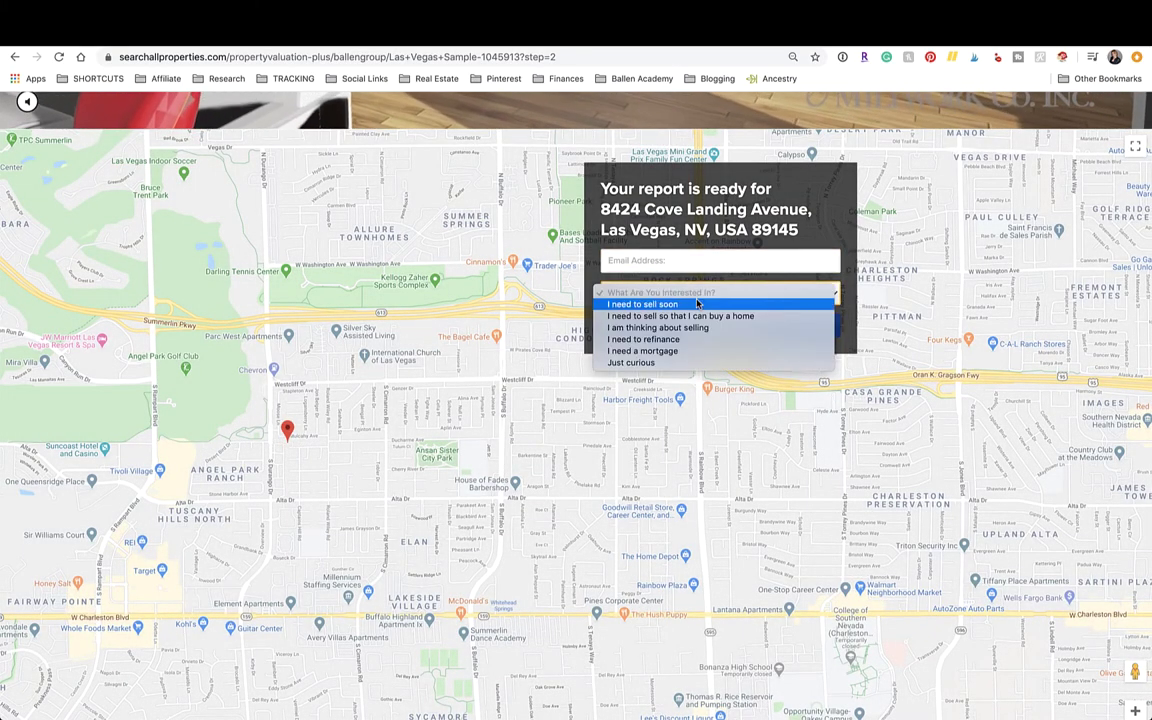
pyautogui.click(755, 243)
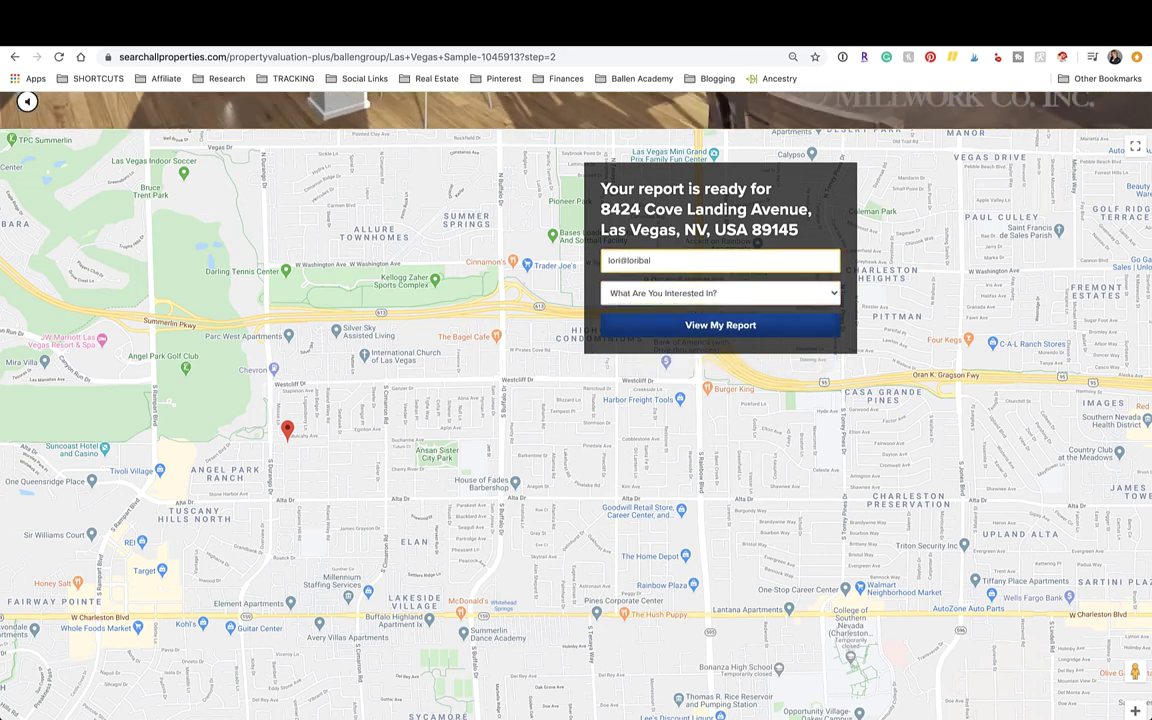
pyautogui.click(634, 293)
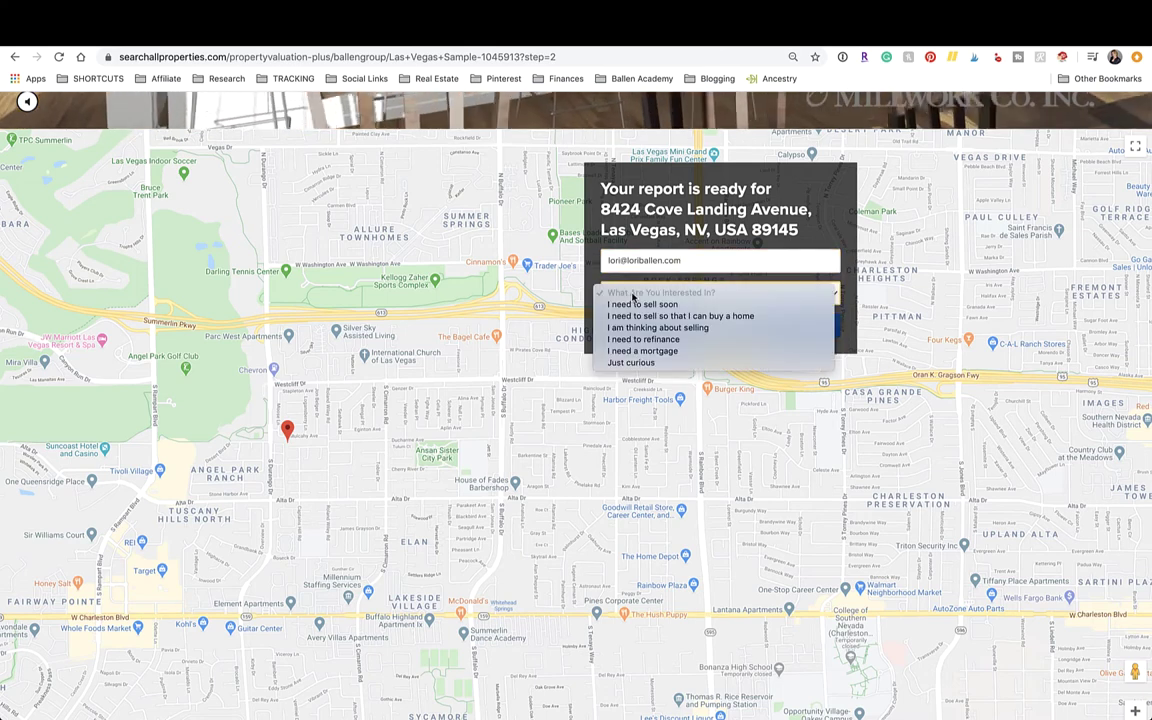
pyautogui.click(634, 316)
pyautogui.click(722, 328)
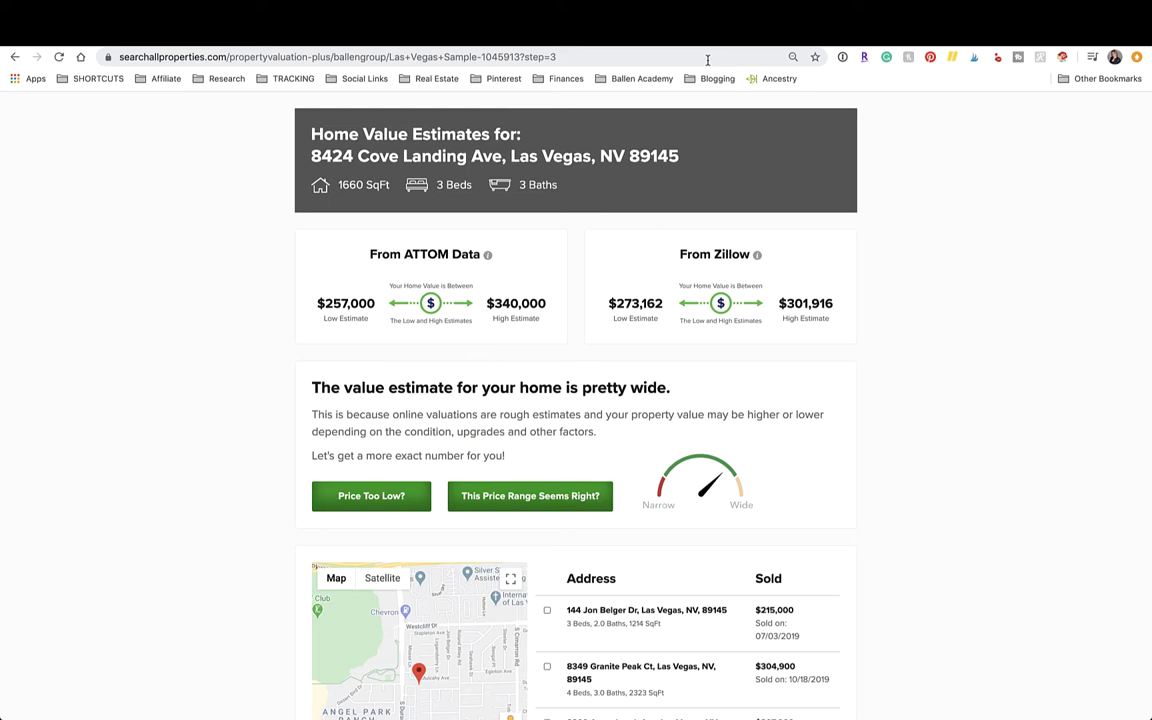
pyautogui.scroll(-12, 471, 249)
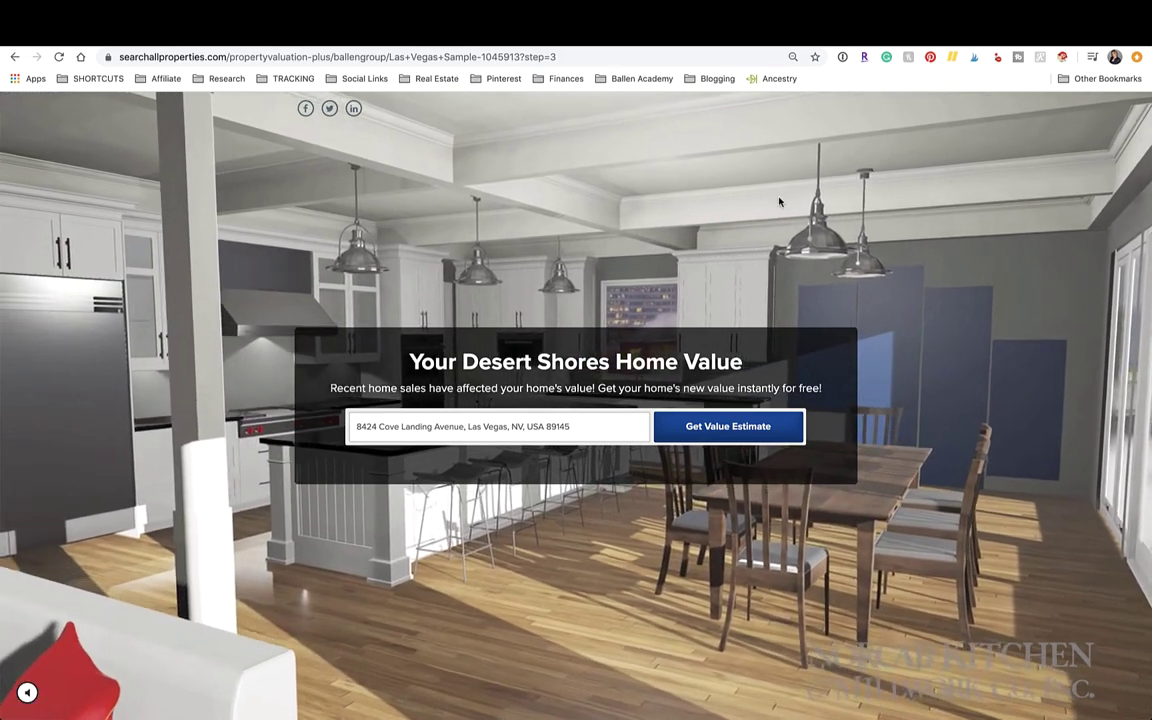
pyautogui.scroll(-1, 700, 176)
pyautogui.scroll(1, 780, 202)
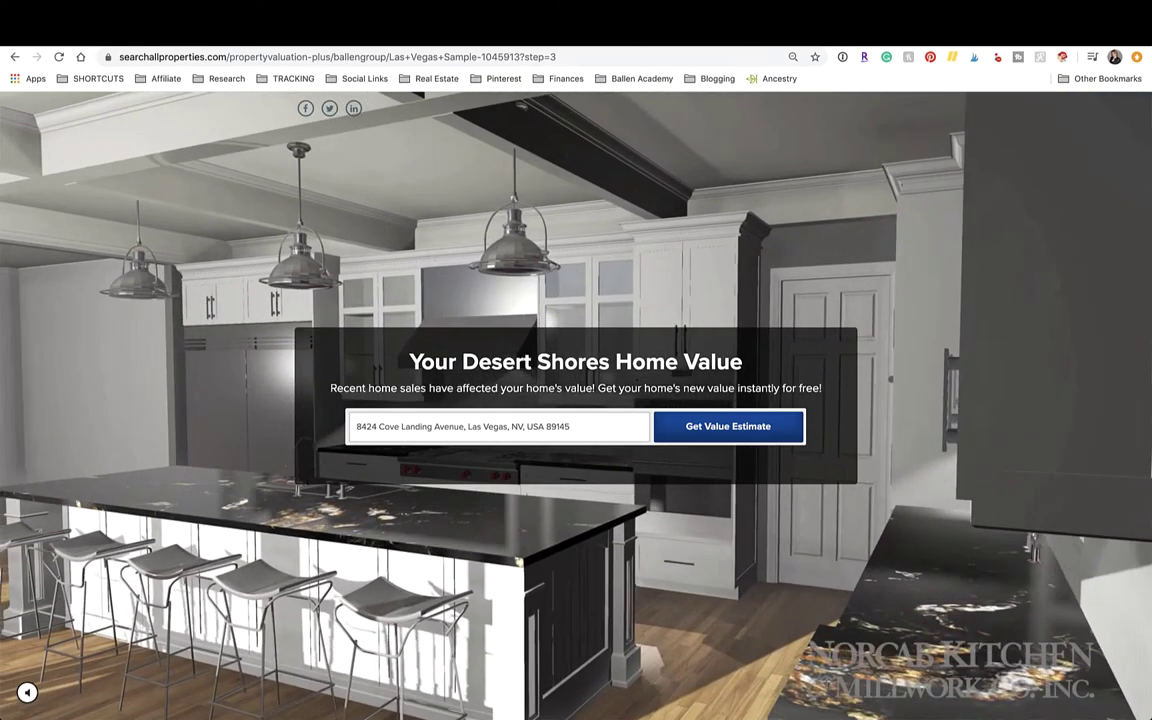
pyautogui.click(632, 47)
pyautogui.scroll(3, 432, 200)
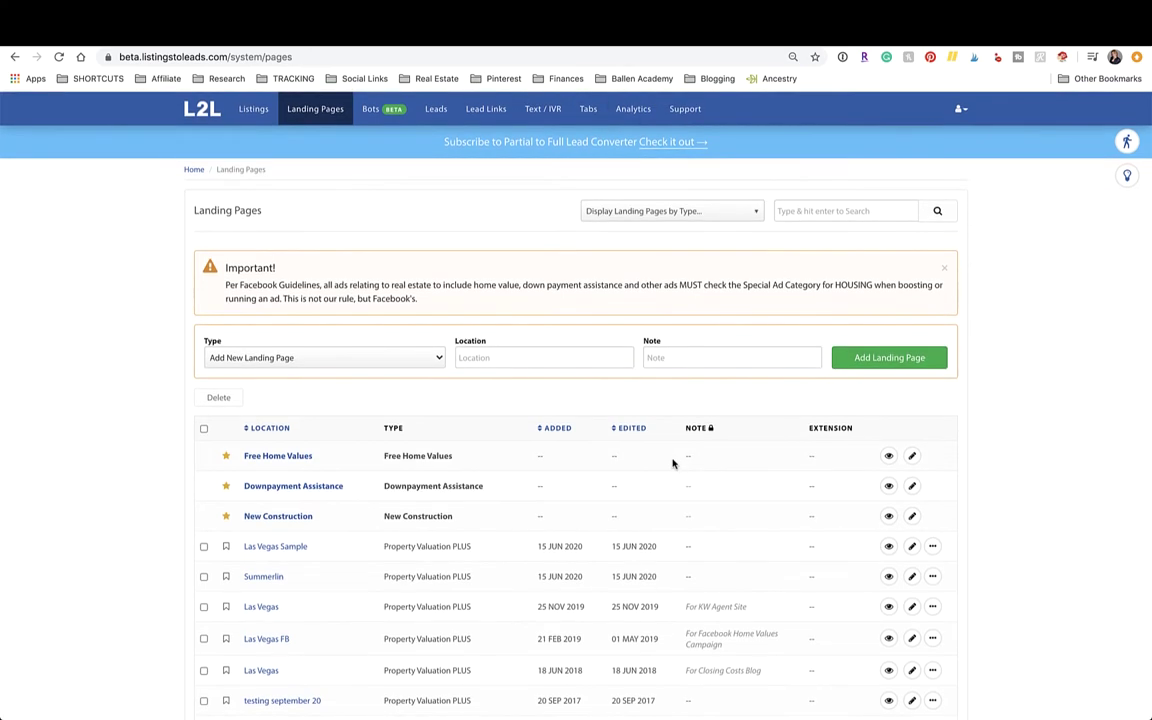
pyautogui.click(433, 117)
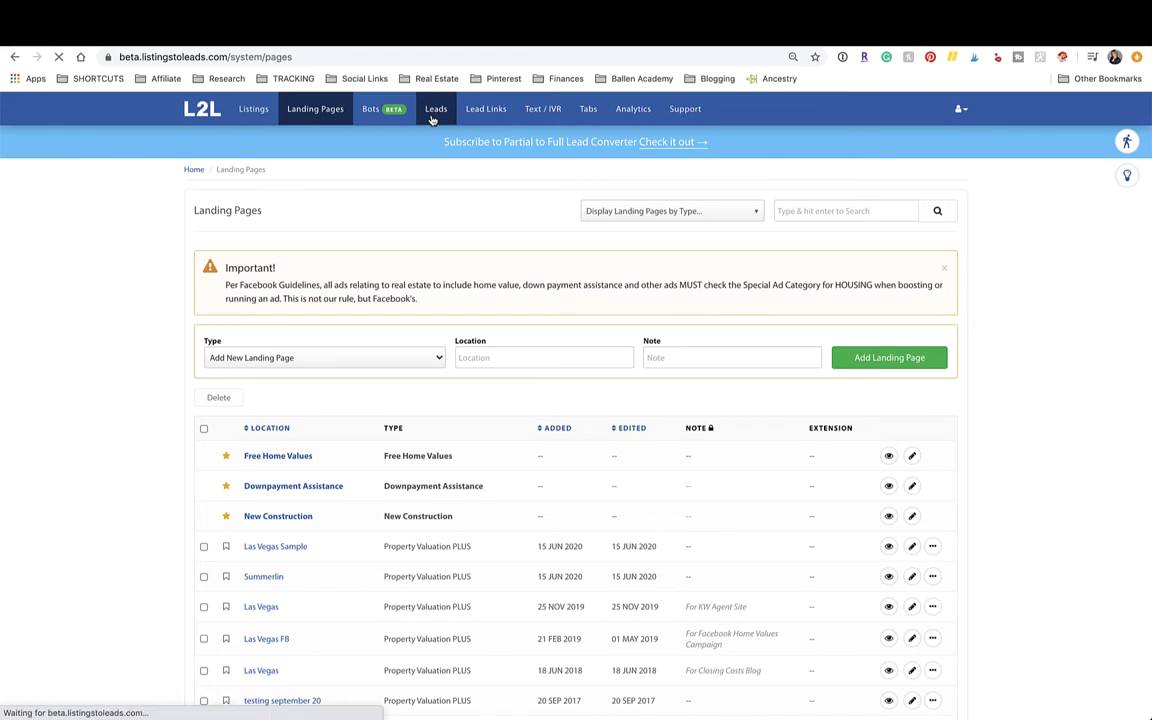
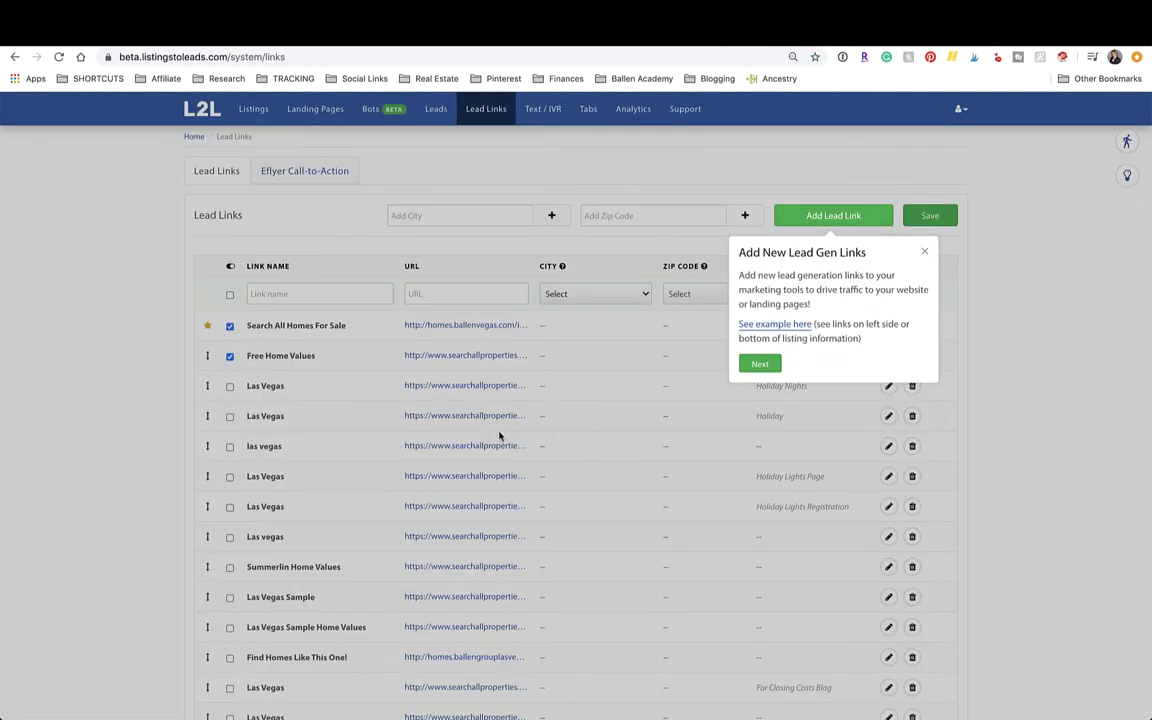
# Dismiss the 'Add New Lead Gen Links' tip and go to the Leads page
pyautogui.click(924, 251)
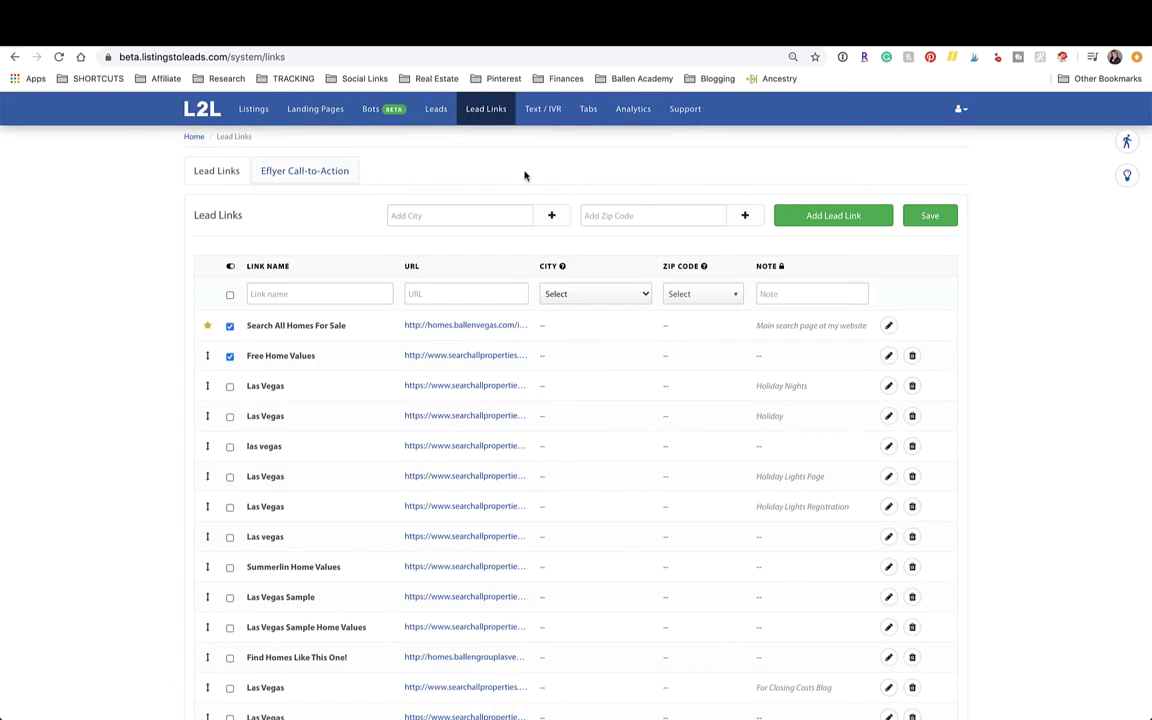
pyautogui.click(436, 109)
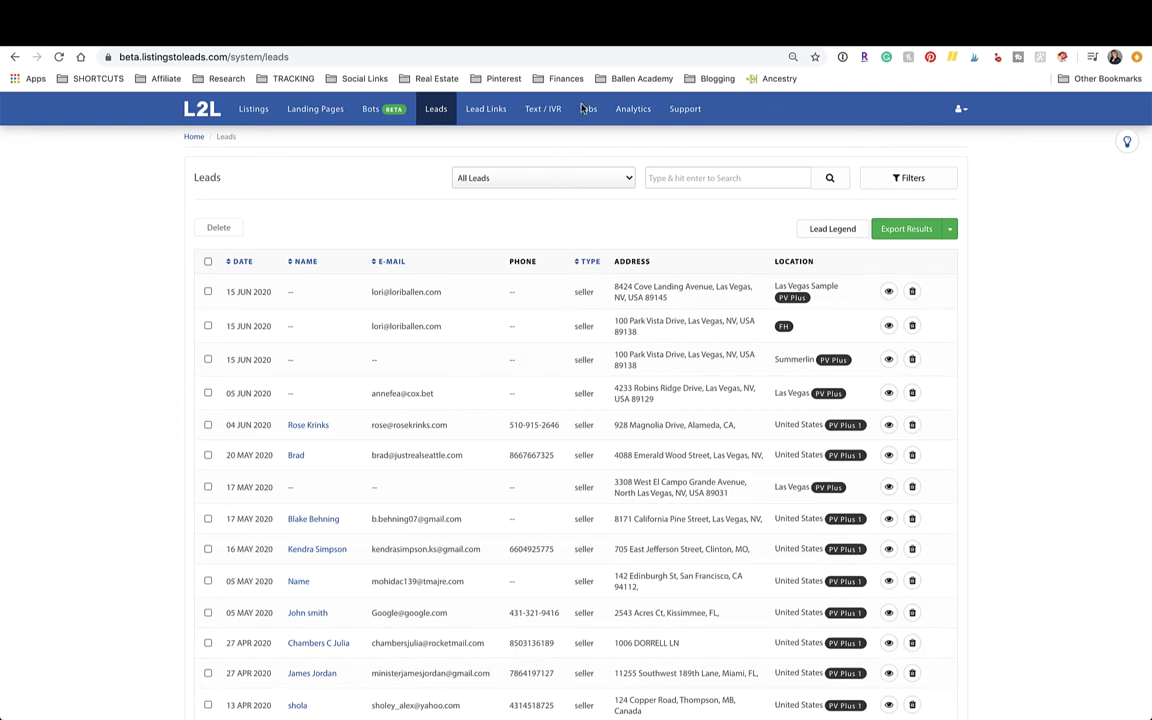
# Check the lead type filter and leave it on All Leads
pyautogui.scroll(-10, 753, 371)
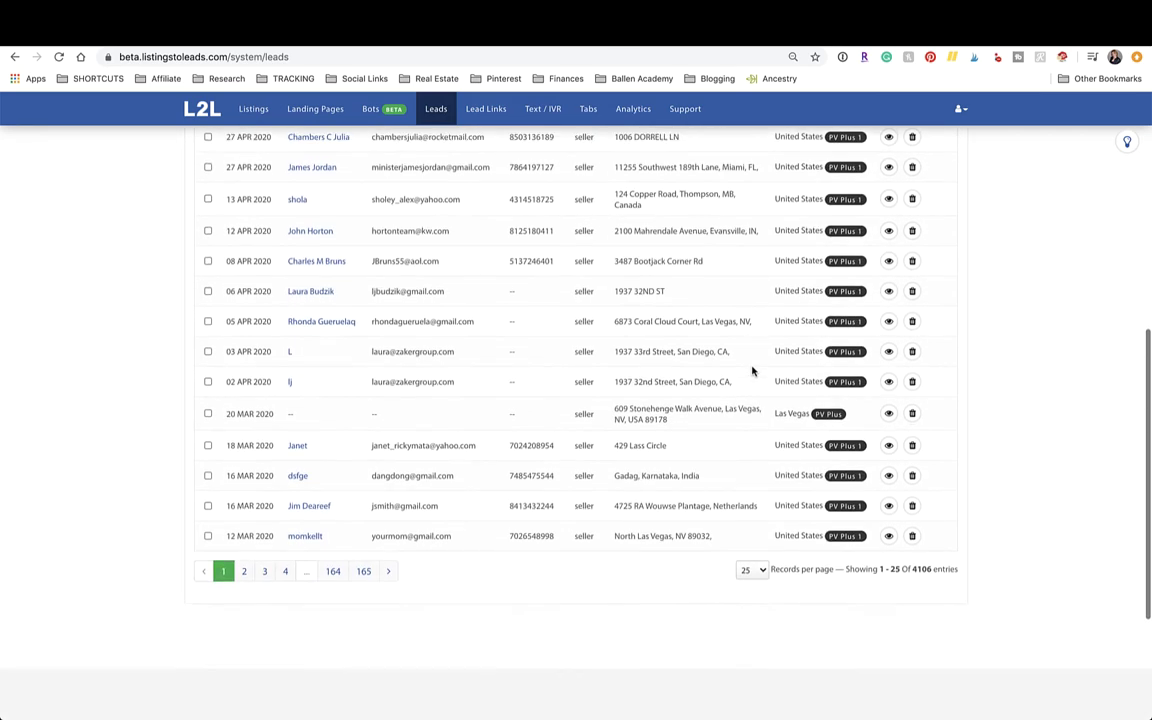
pyautogui.scroll(10, 753, 378)
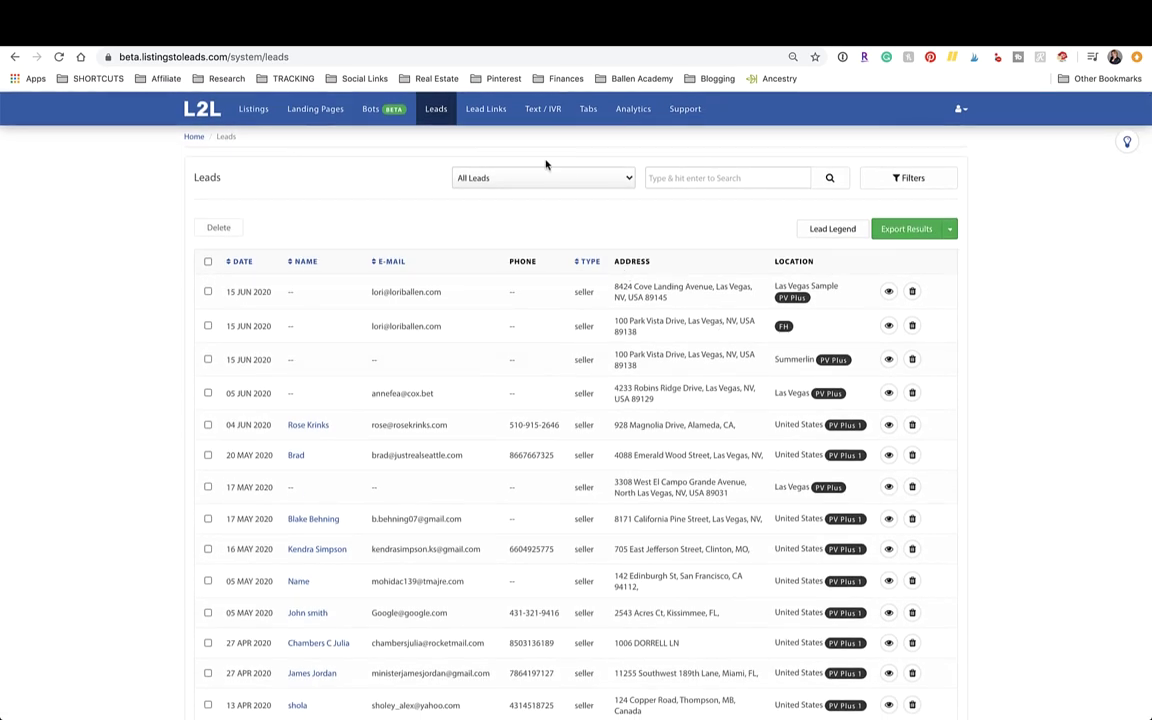
pyautogui.click(477, 172)
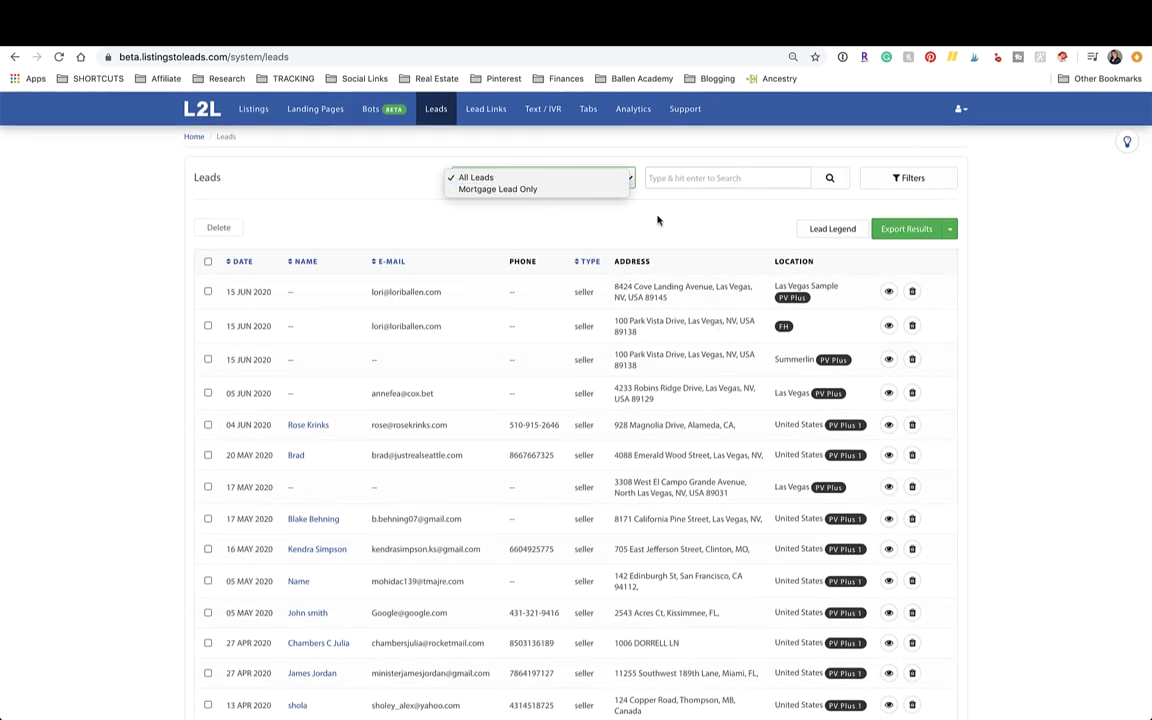
pyautogui.click(743, 177)
pyautogui.click(743, 177)
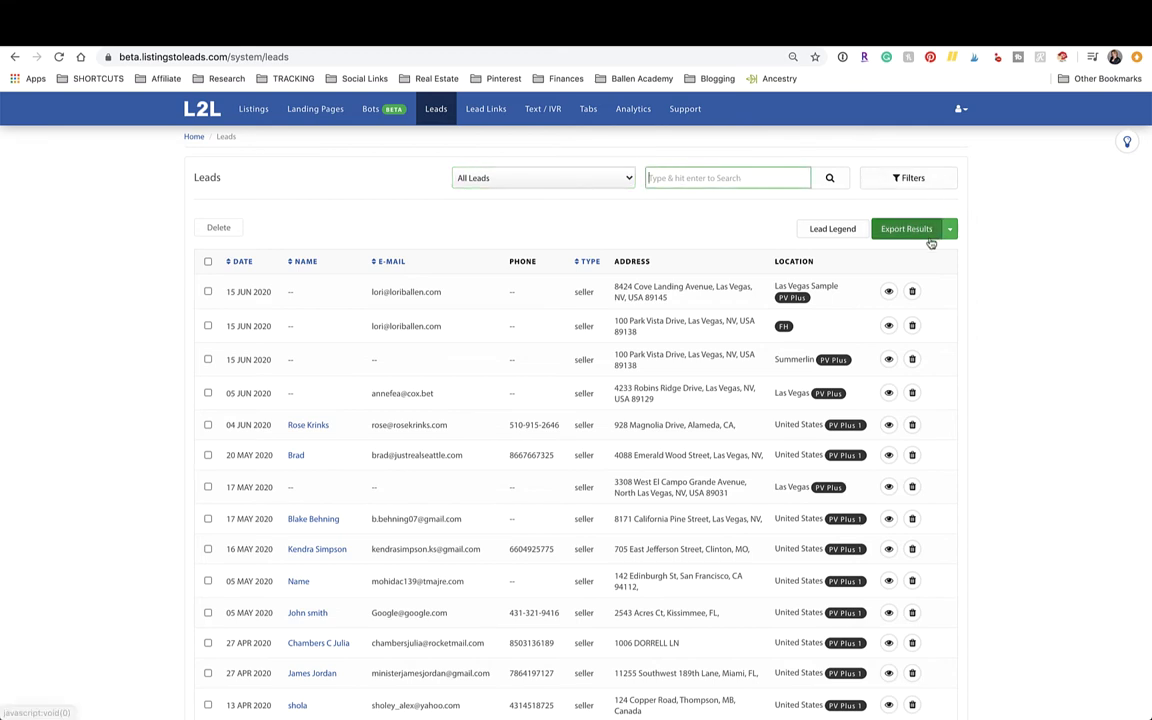
# Start an Export Results of the leads, cancel the Save As dialog, and open the account menu
pyautogui.click(906, 229)
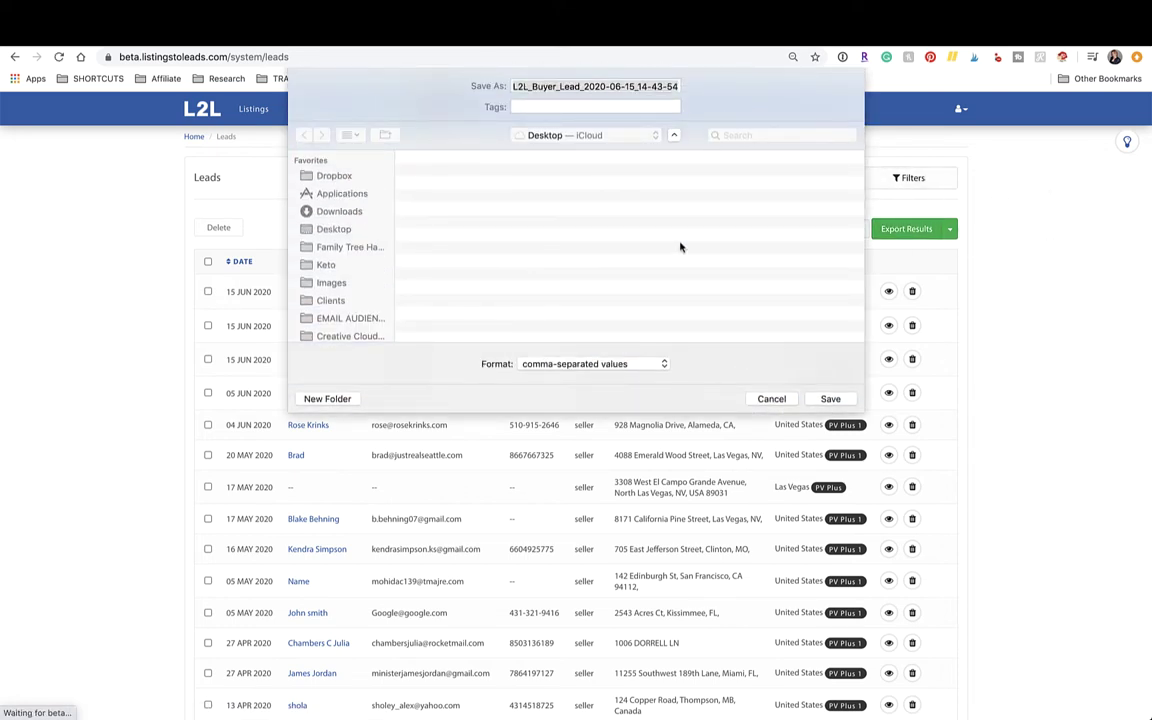
pyautogui.click(768, 398)
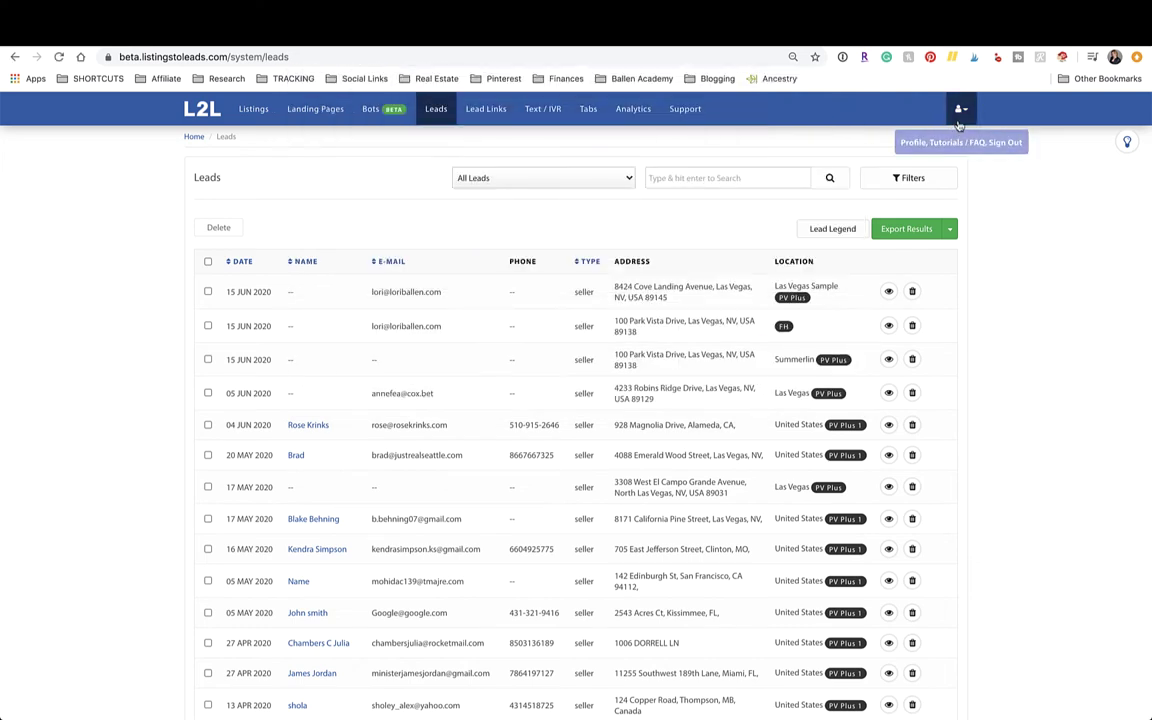
pyautogui.click(958, 112)
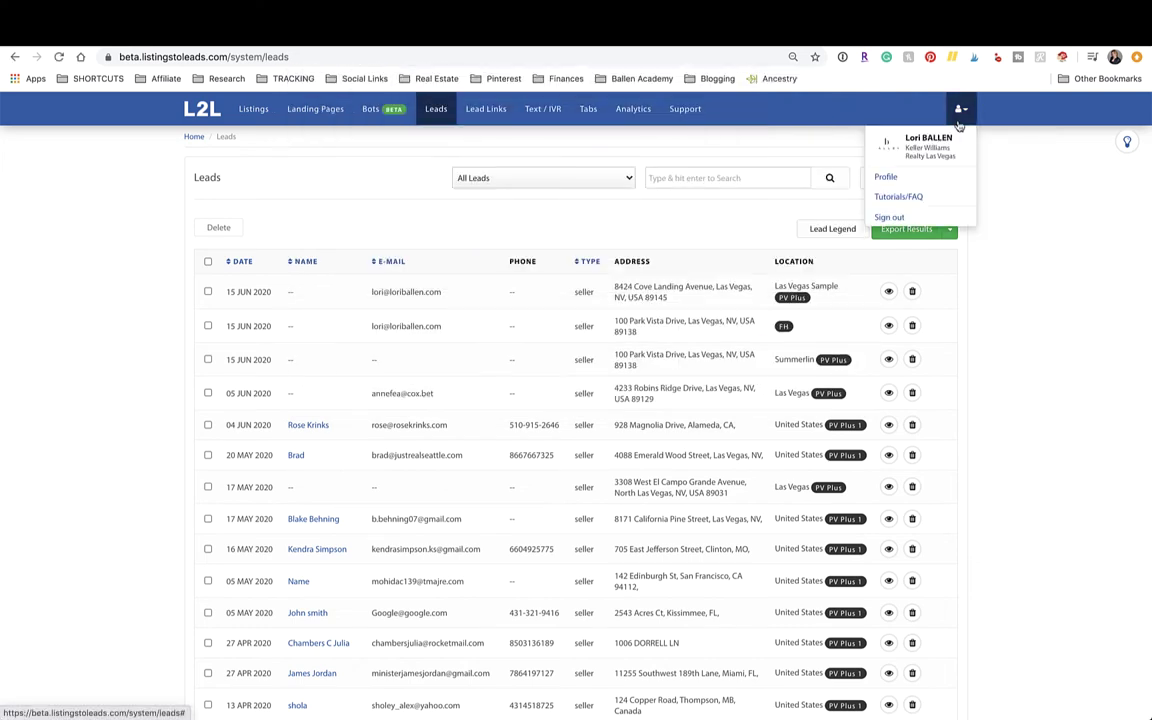
# Open the Profile page and delete the current profile photo, confirming with Yes
pyautogui.click(884, 178)
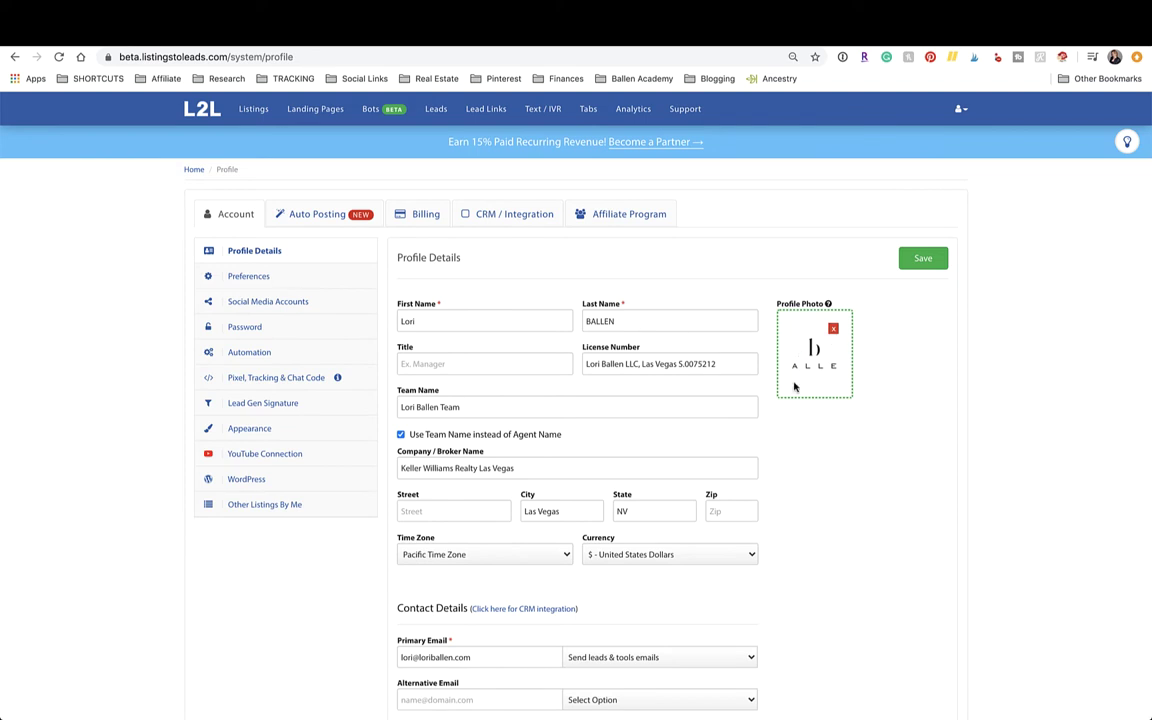
pyautogui.scroll(-1, 716, 366)
pyautogui.click(833, 289)
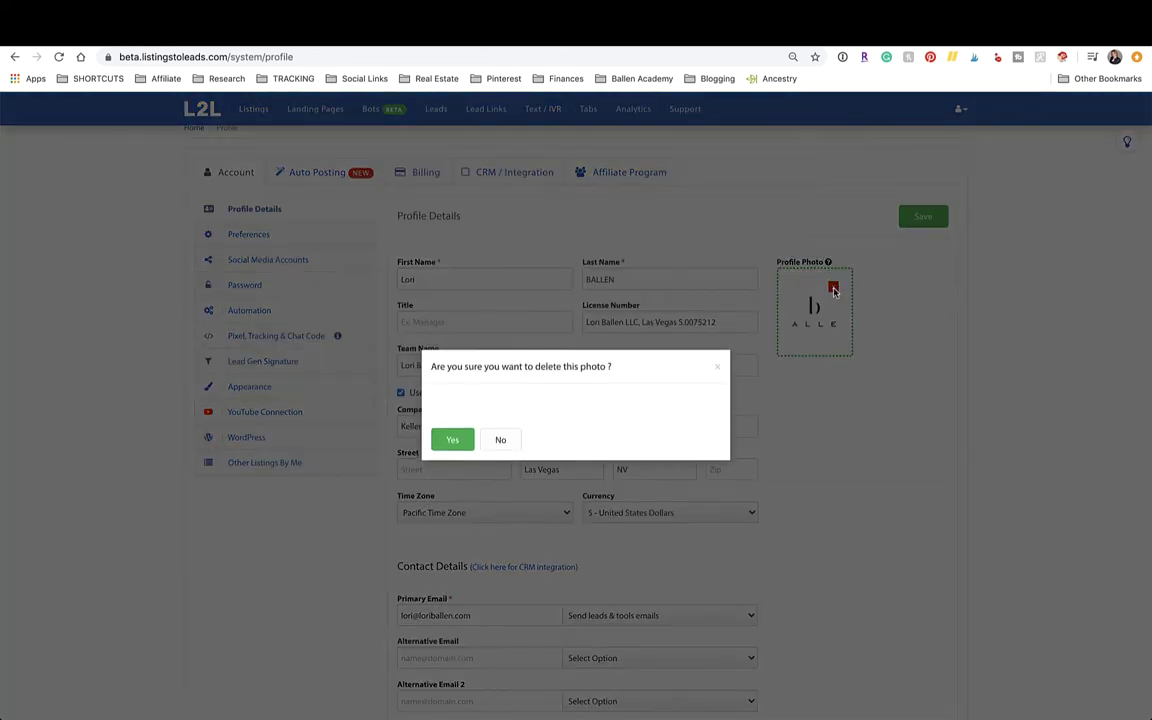
pyautogui.click(452, 442)
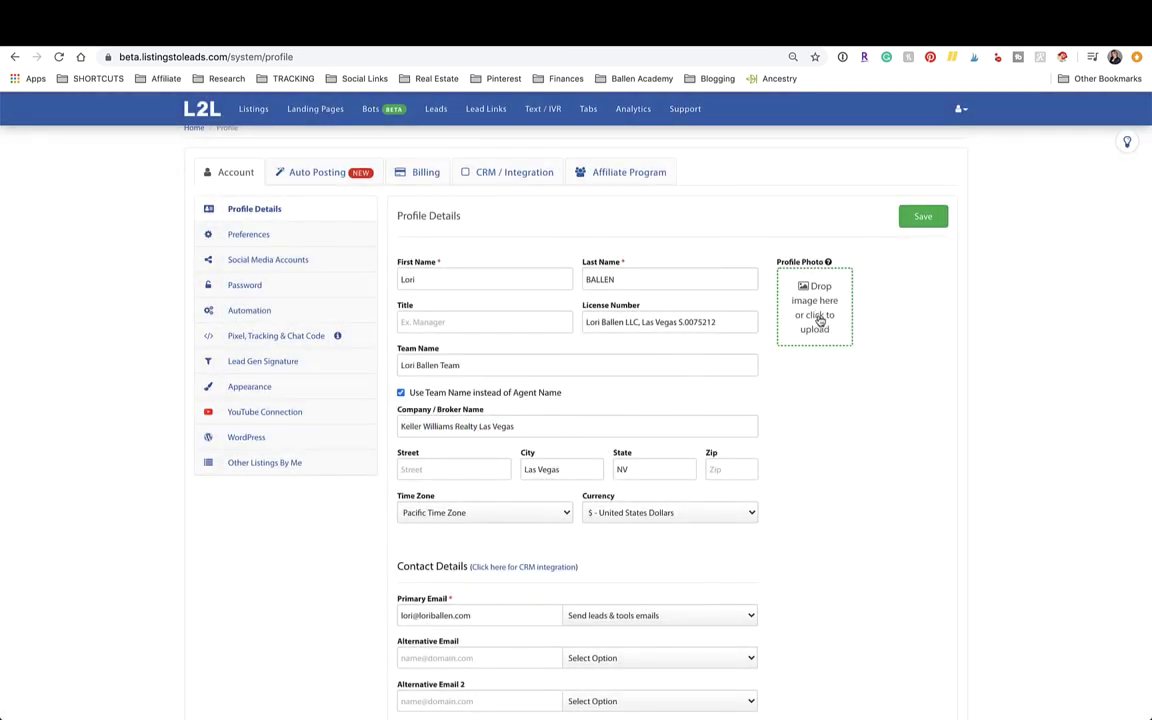
# Review the Profile Details: team name, brokerage, city, state, time zone and currency
pyautogui.scroll(-2, 549, 344)
pyautogui.scroll(-4, 549, 344)
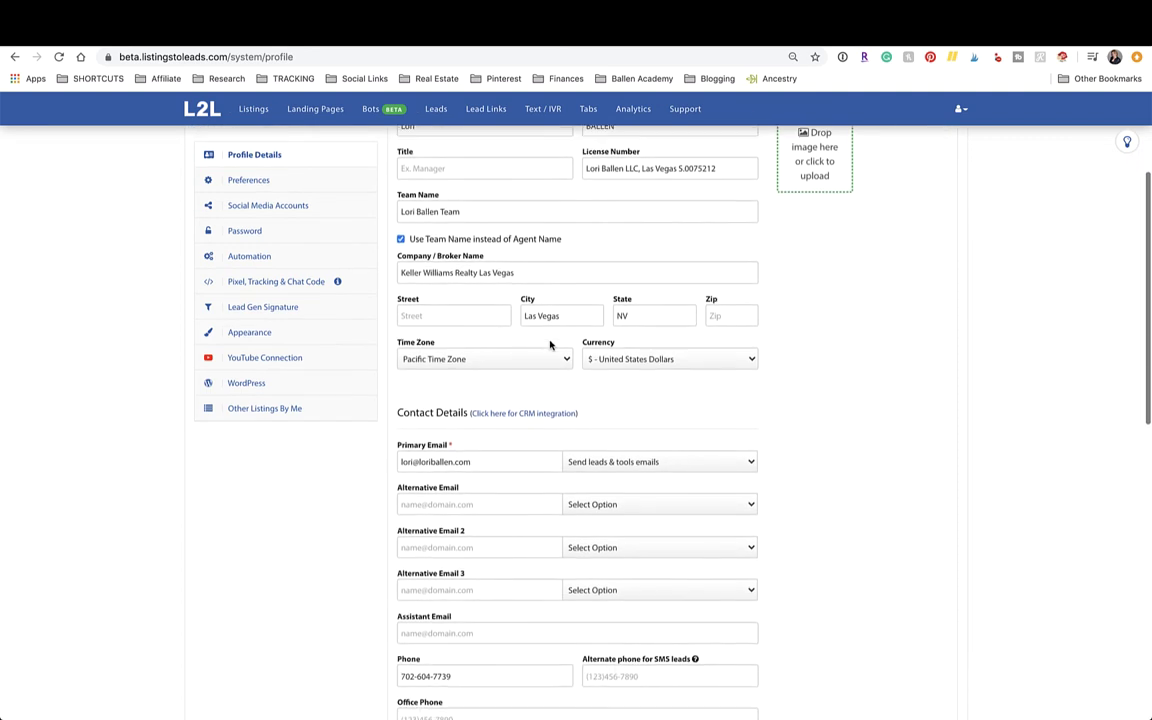
pyautogui.scroll(-6, 549, 344)
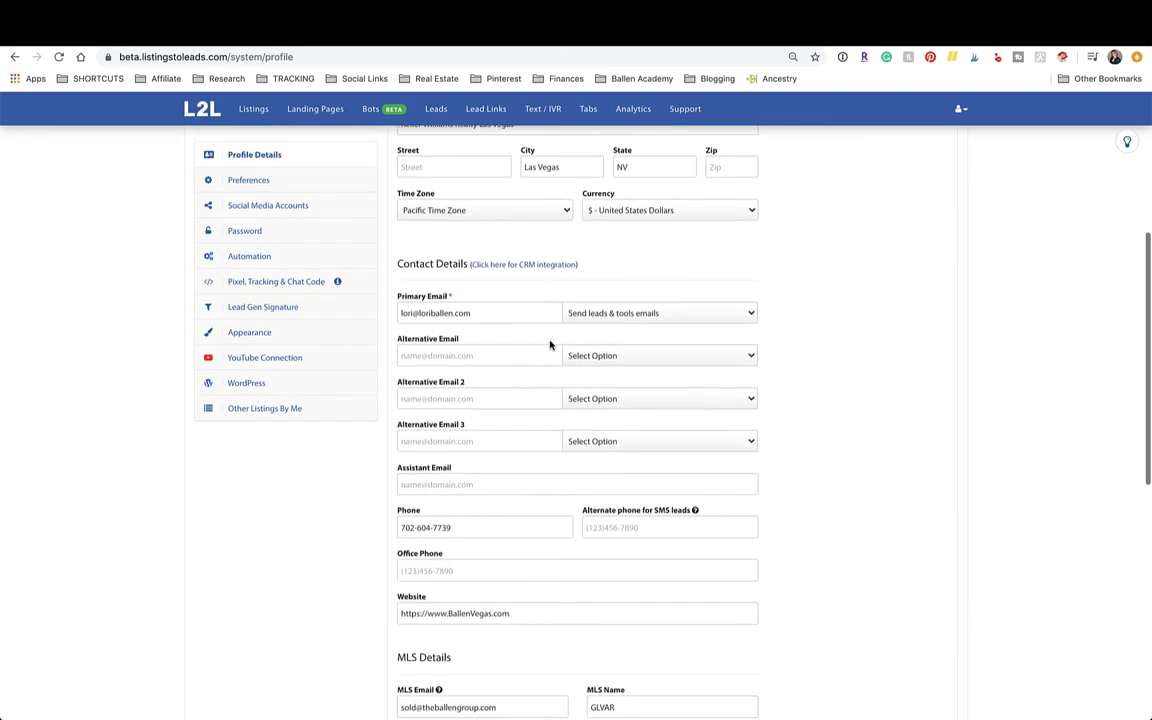
pyautogui.scroll(13, 549, 344)
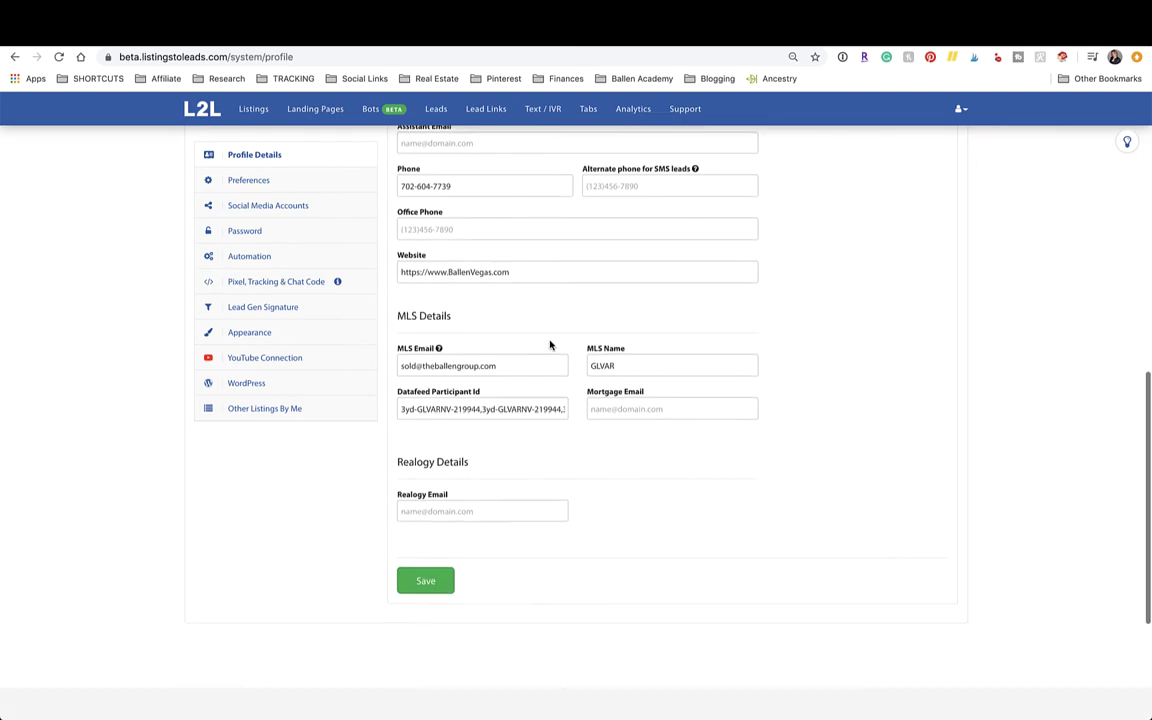
pyautogui.scroll(-15, 549, 341)
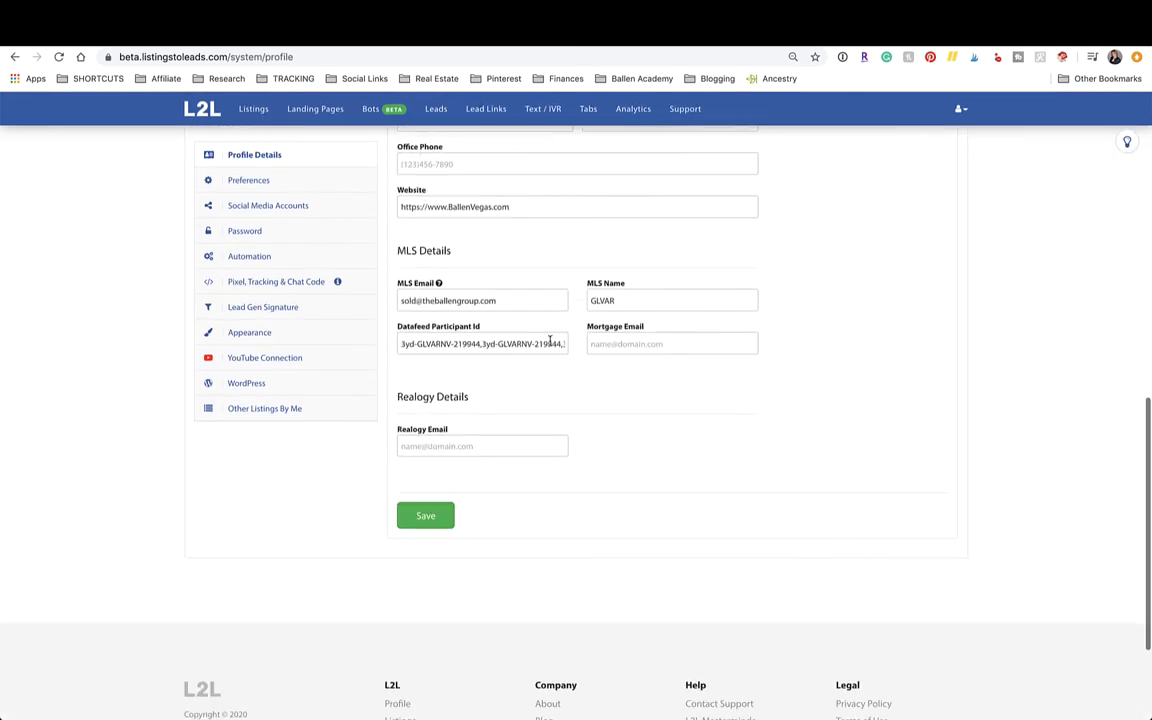
pyautogui.scroll(2, 545, 344)
pyautogui.scroll(12, 541, 346)
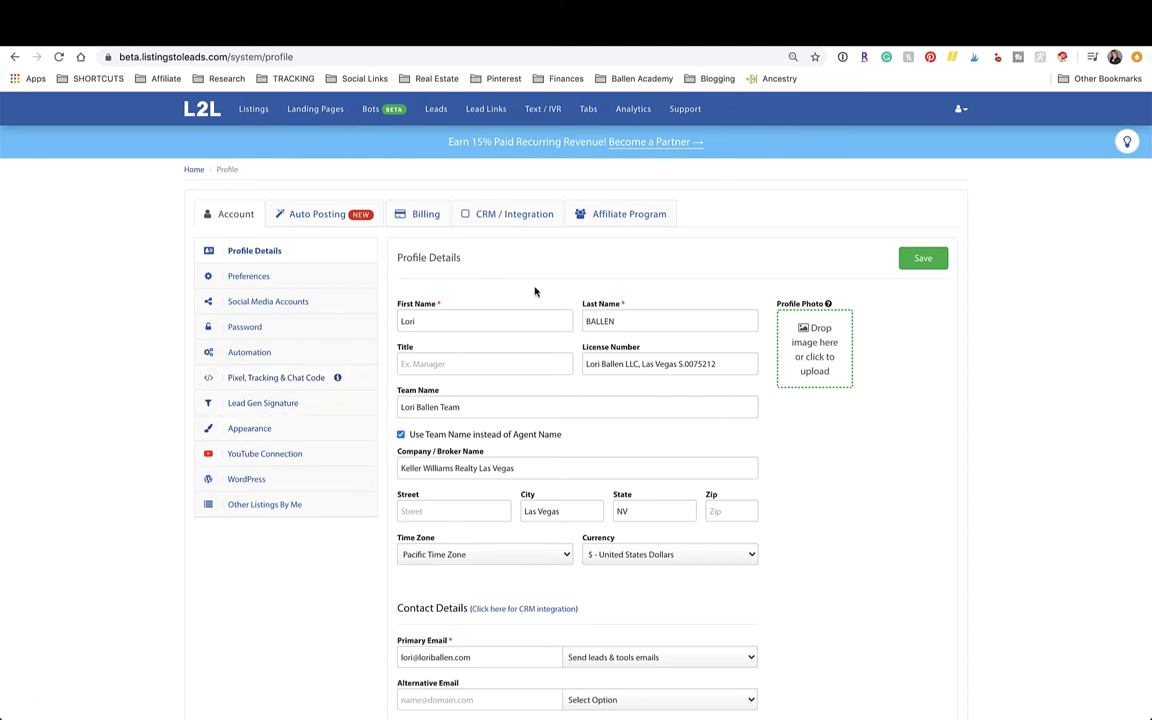
# On the CRM / Integration tab, view Zapier and PieSync, ending on Email Forwarding
pyautogui.click(504, 222)
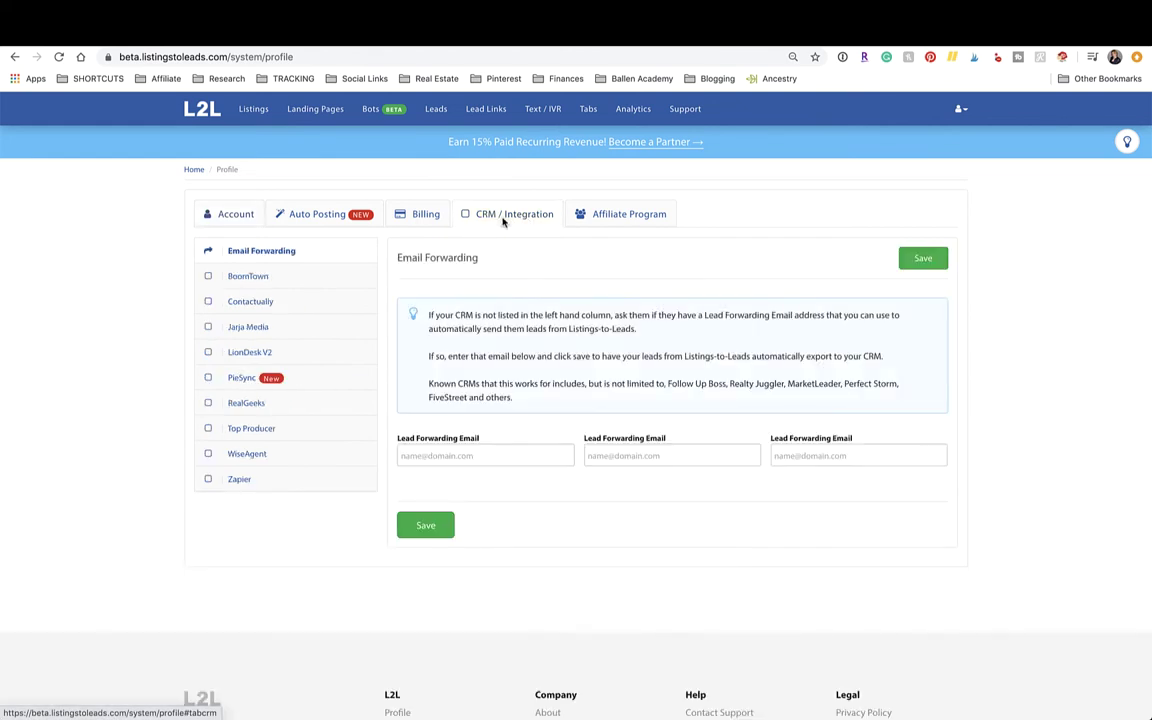
pyautogui.scroll(-1, 470, 385)
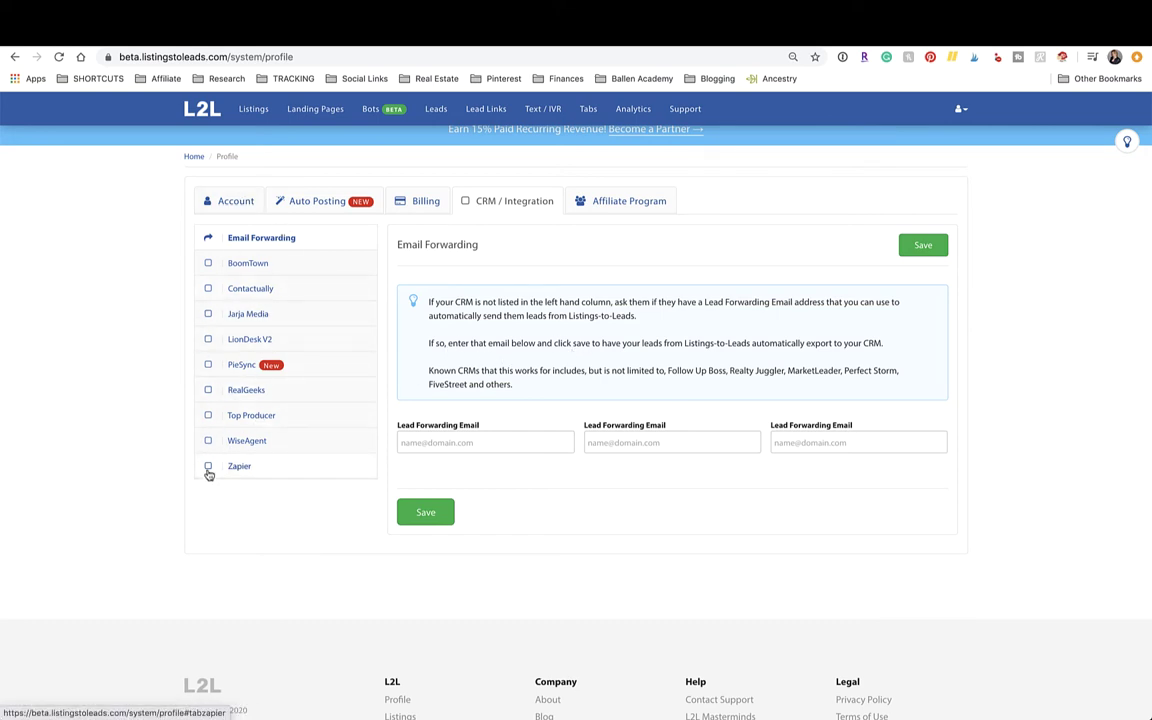
pyautogui.click(209, 468)
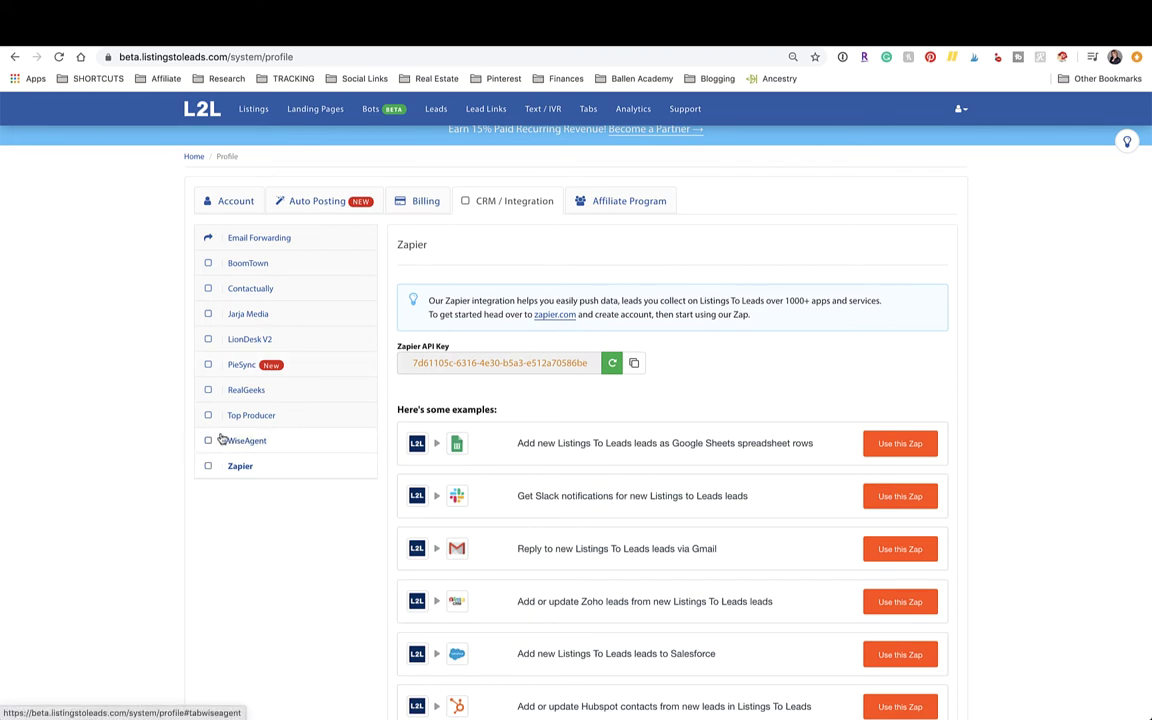
pyautogui.click(208, 366)
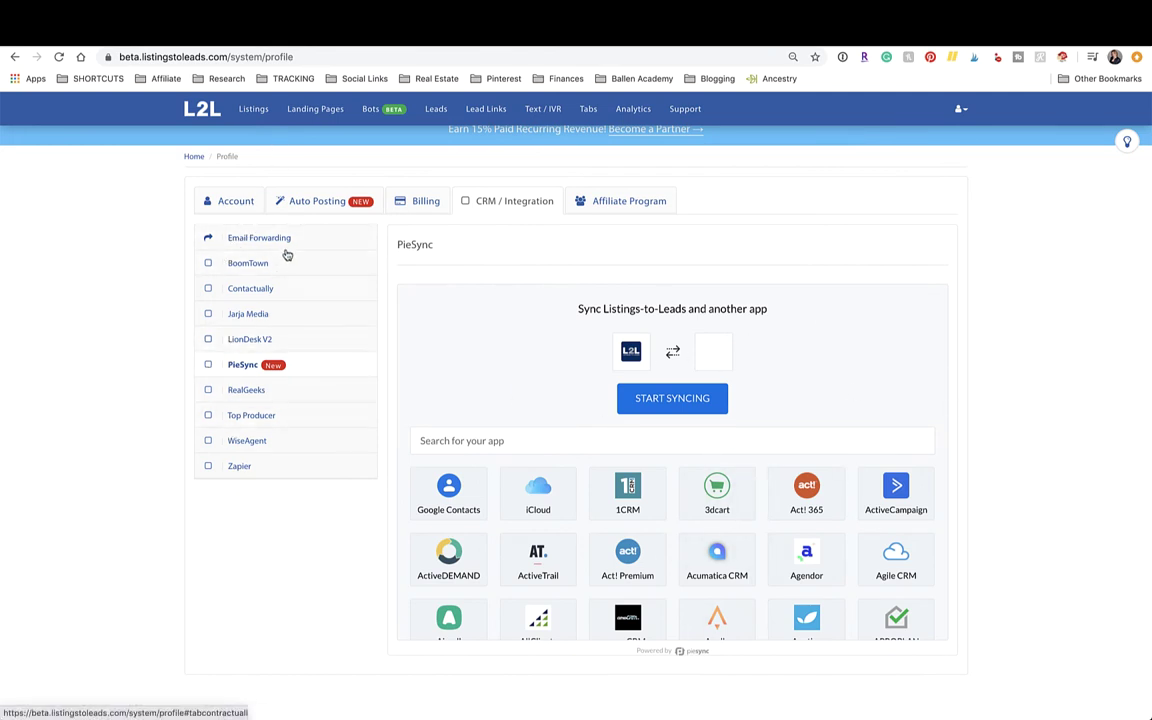
pyautogui.click(246, 238)
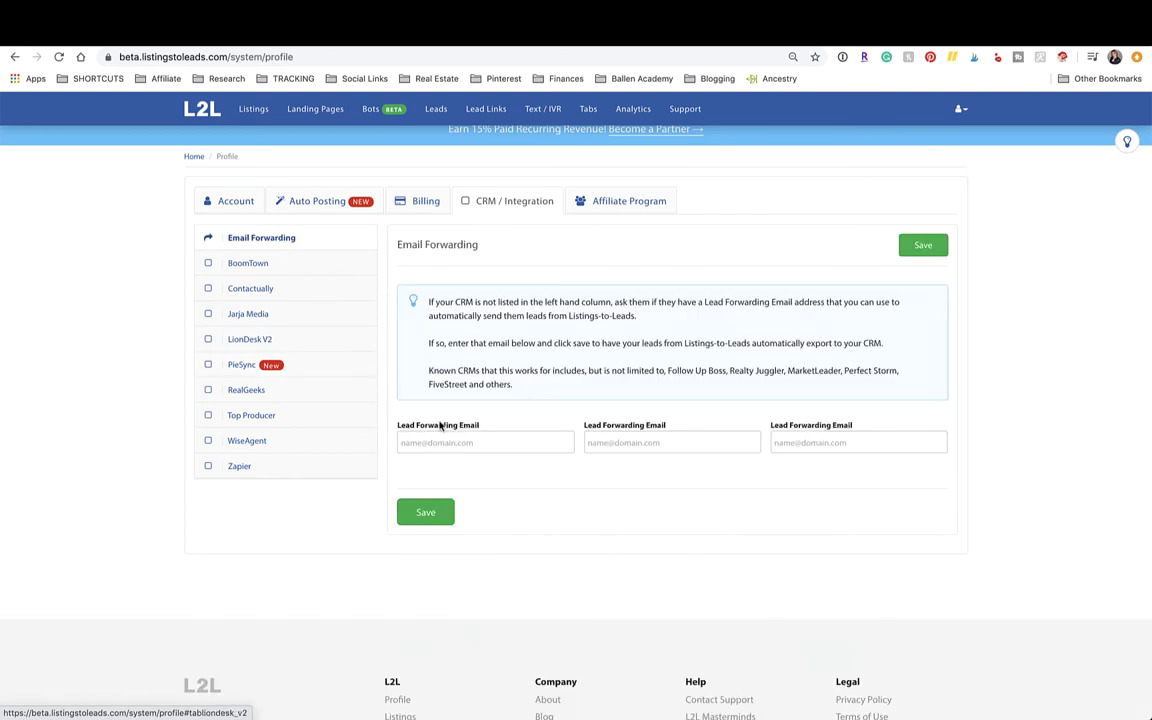
# Enter 'lor' and 'd' into the first two Lead Forwarding Email fields
pyautogui.click(433, 442)
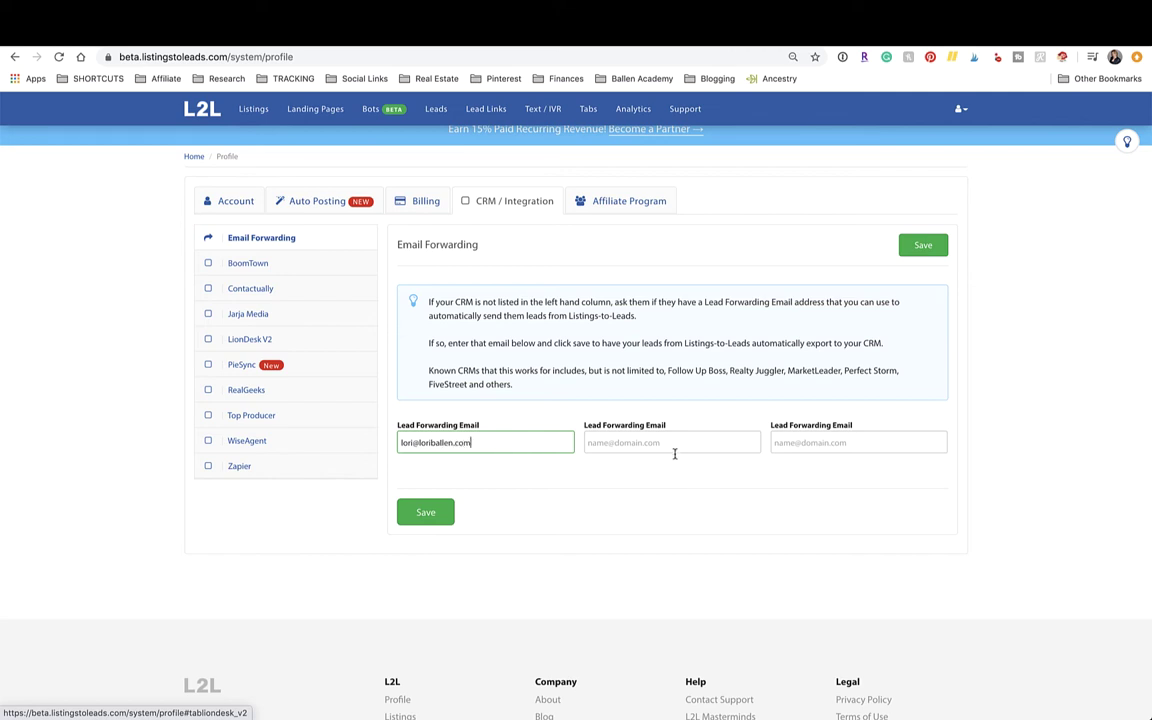
pyautogui.click(673, 452)
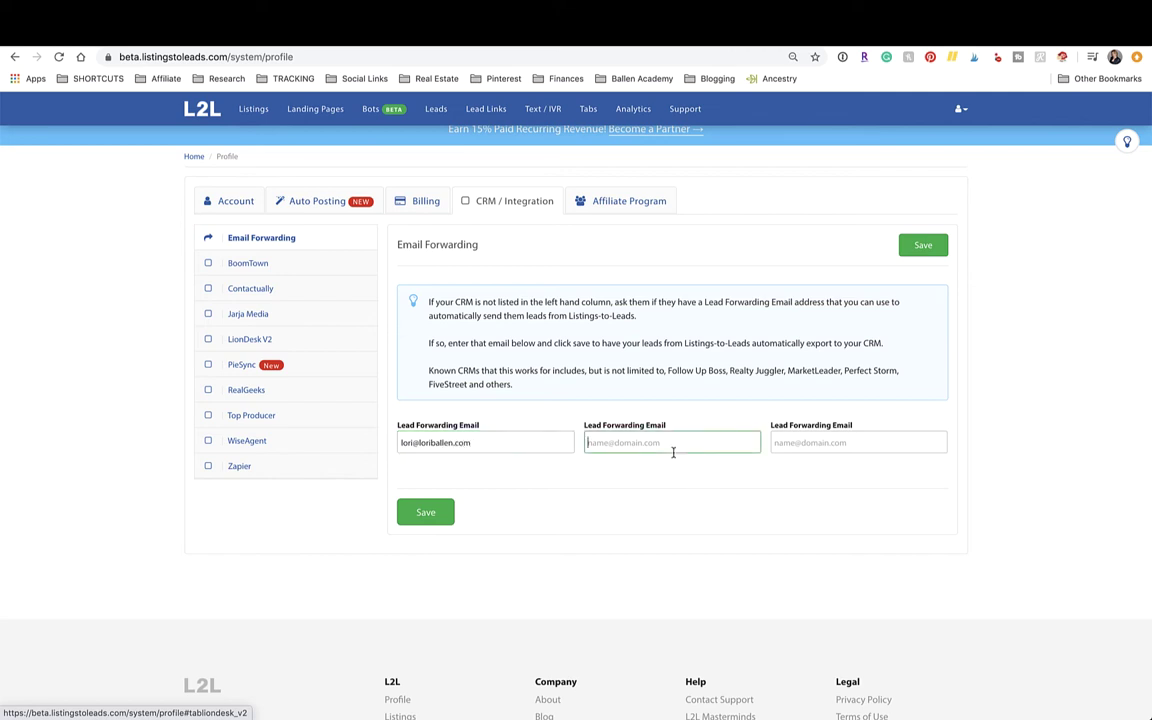
pyautogui.moveTo(705, 450); pyautogui.dragTo(510, 431)
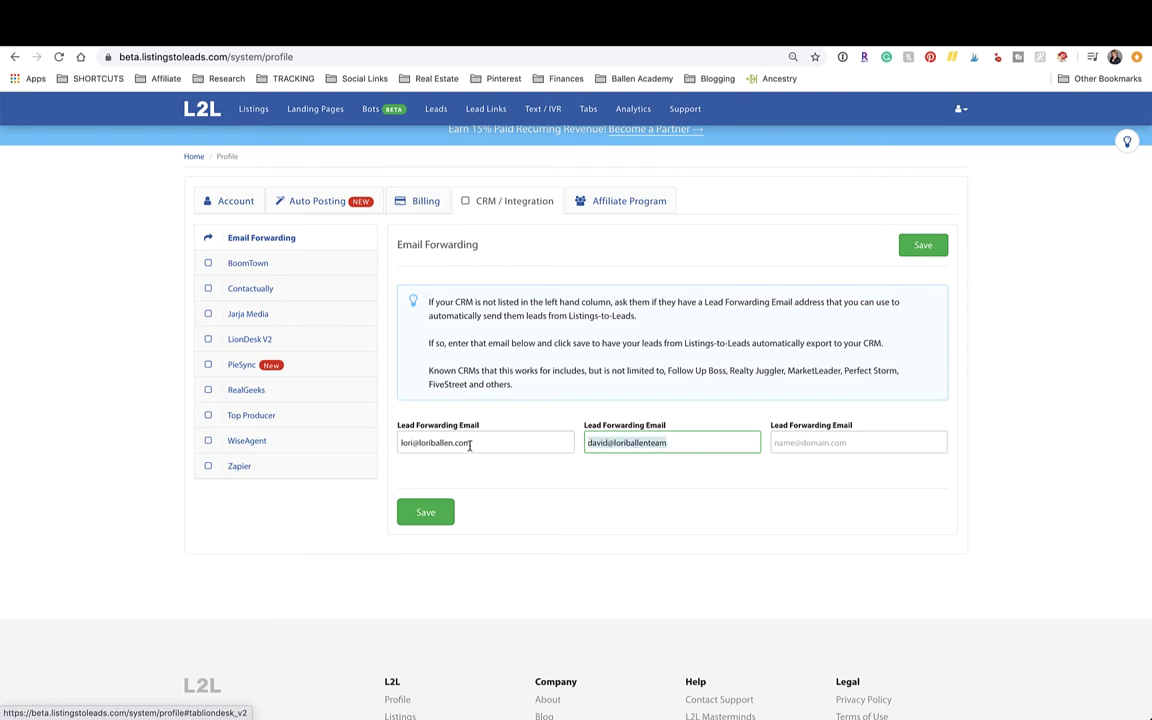
# Clear both forwarding email fields and show the Zapier integration settings
pyautogui.tripleClick(469, 443)
pyautogui.press('BackSpace')
pyautogui.press('Tab')
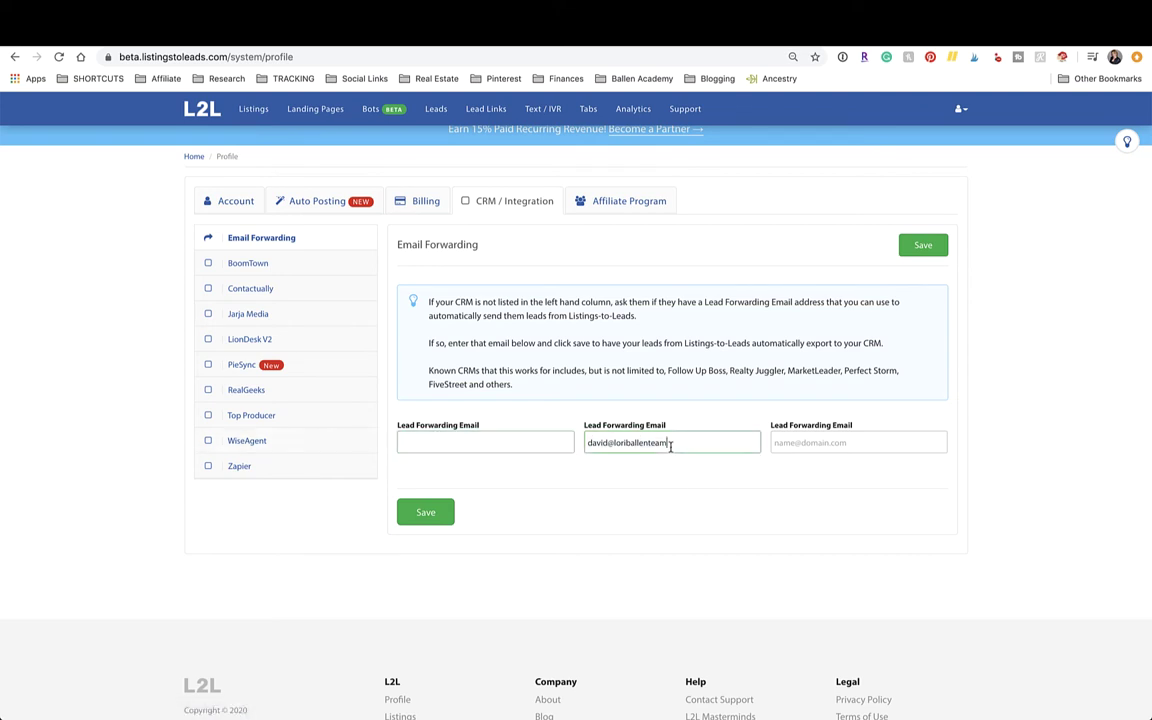
pyautogui.press('BackSpace')
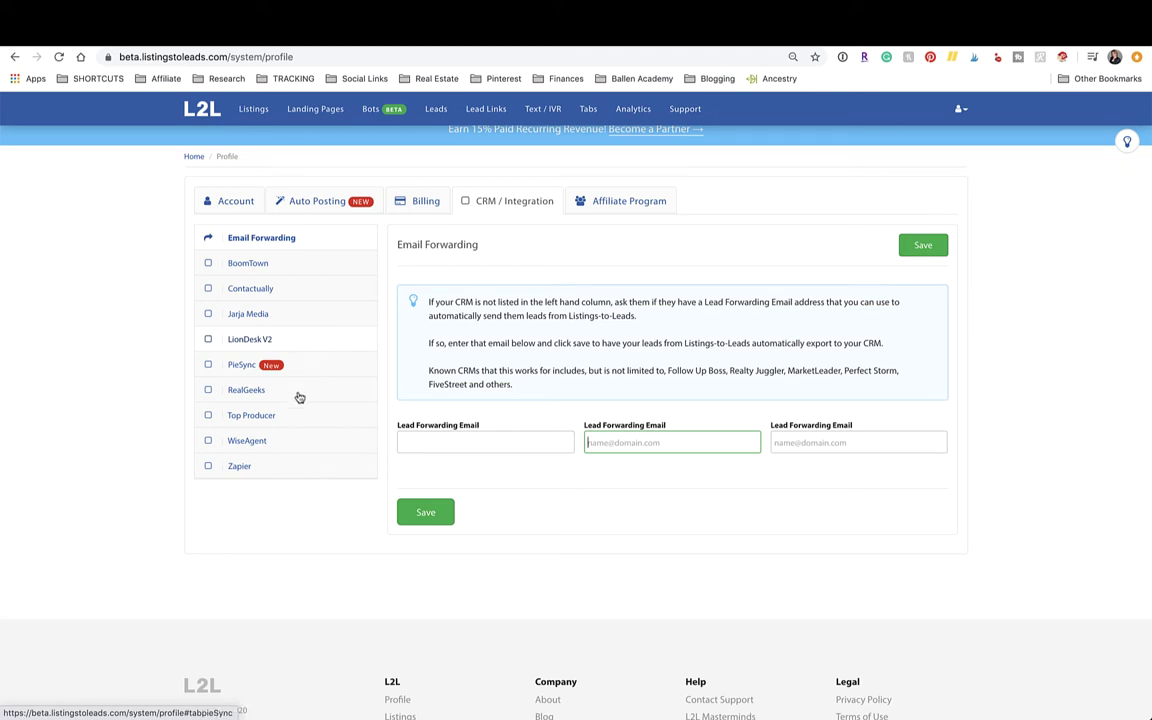
pyautogui.click(248, 469)
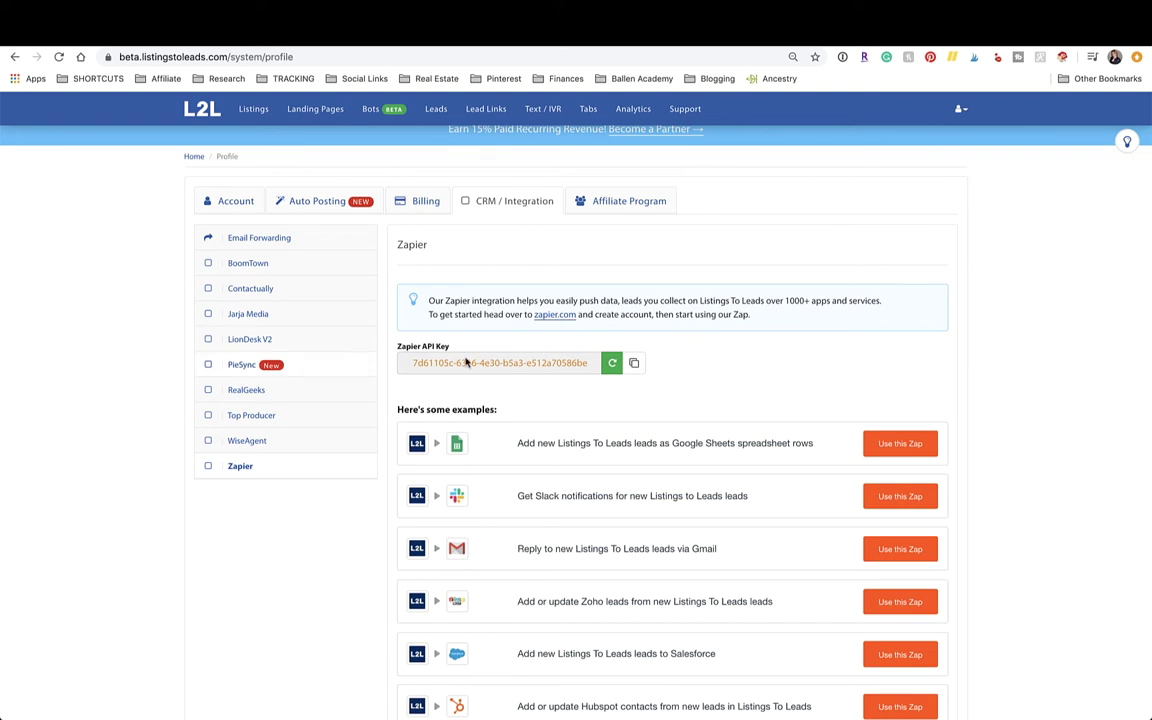
# Scroll through the Zapier example integrations down to the page footer
pyautogui.scroll(-3, 856, 315)
pyautogui.scroll(-2, 856, 313)
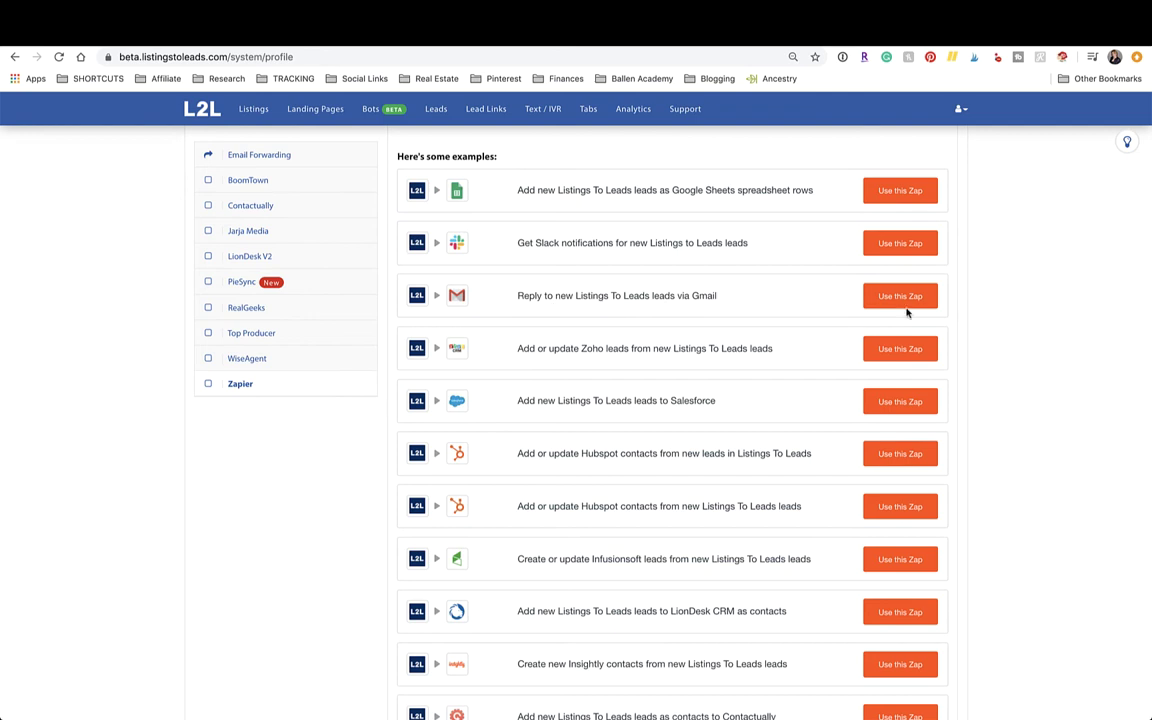
pyautogui.scroll(-2, 836, 303)
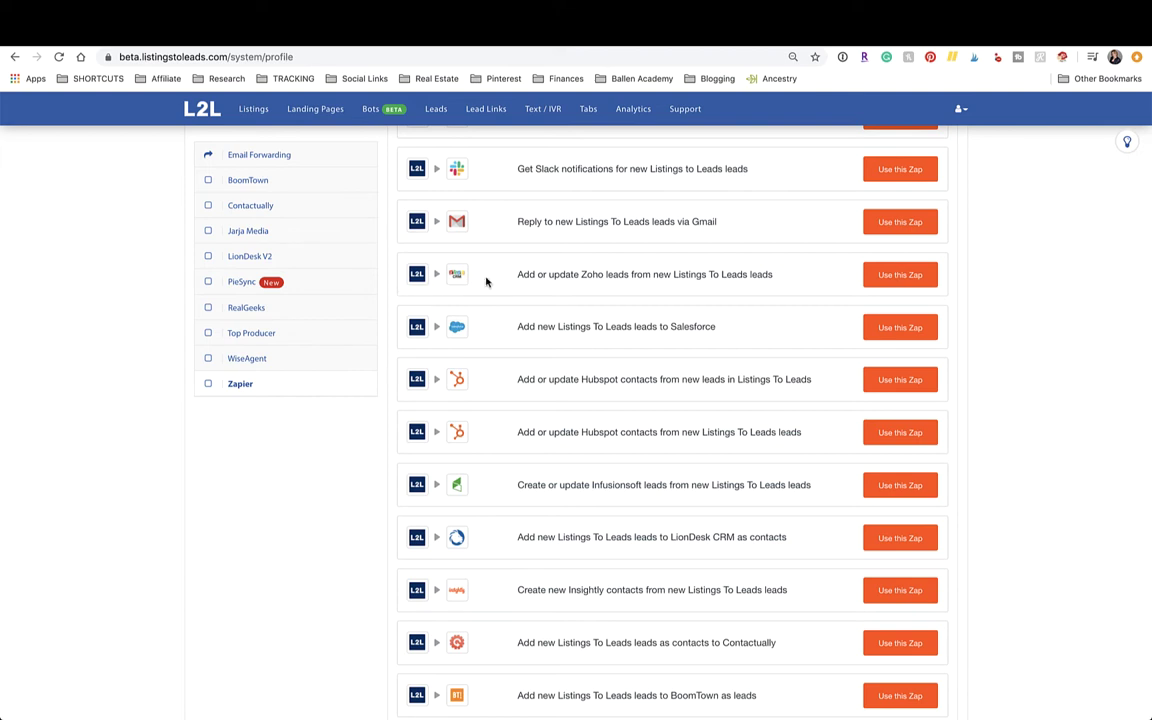
pyautogui.scroll(-2, 784, 288)
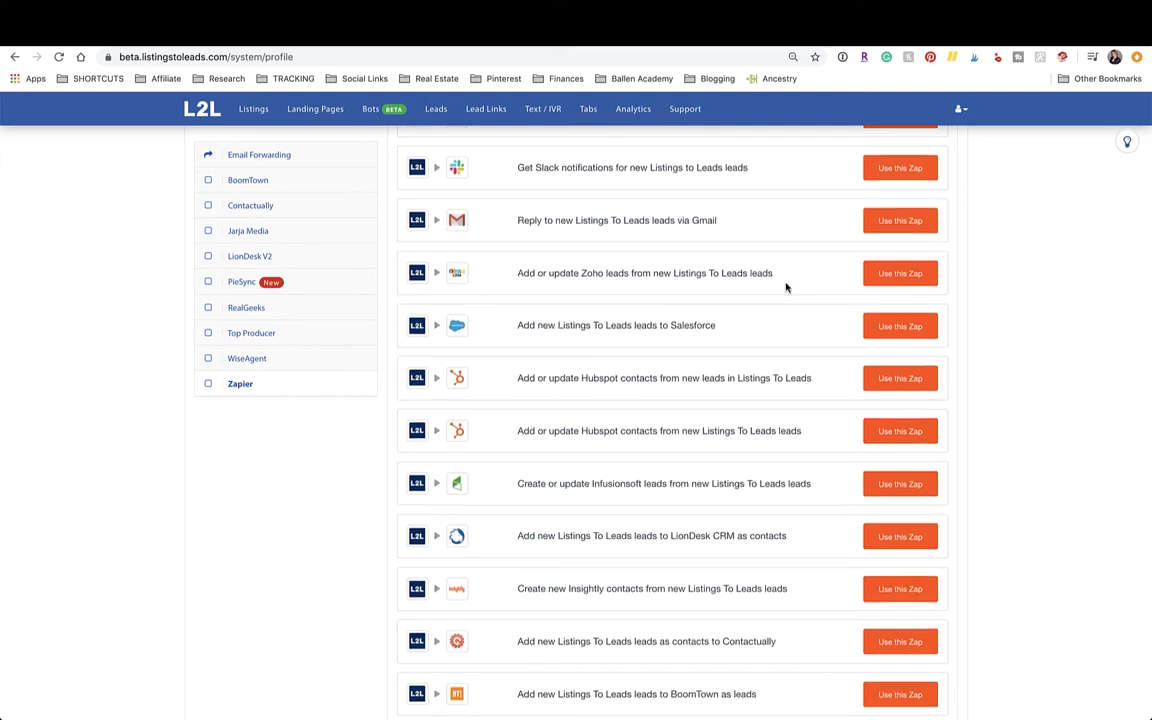
pyautogui.scroll(-1, 718, 231)
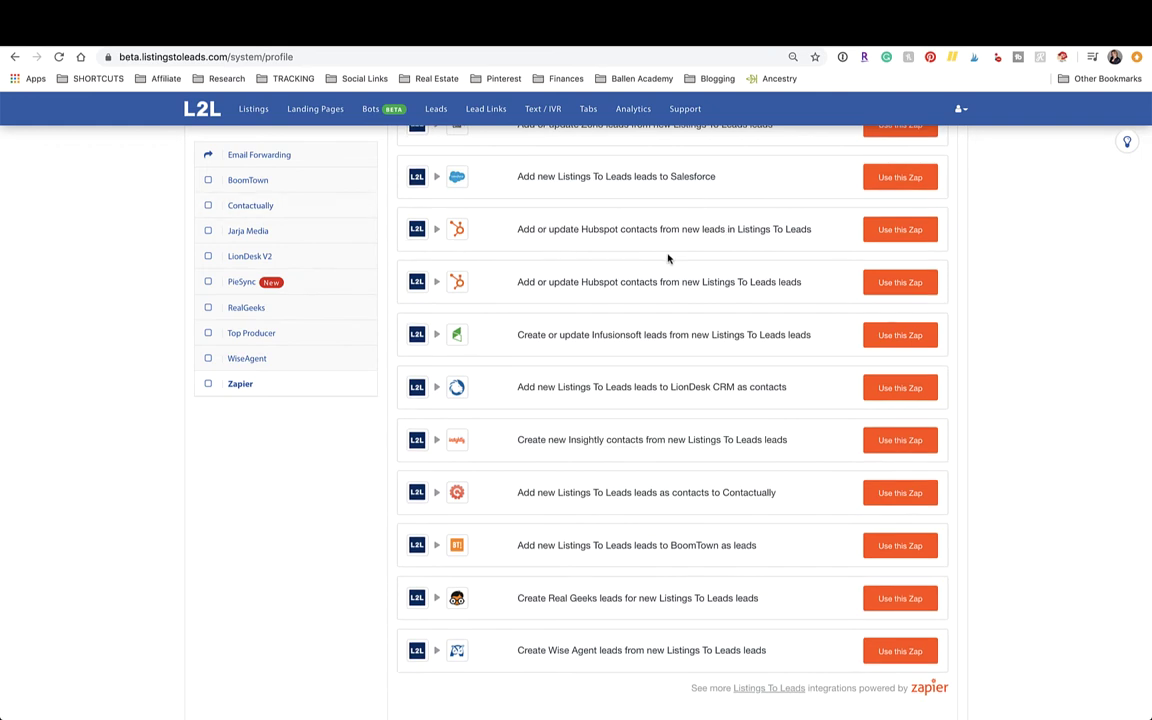
pyautogui.scroll(-2, 668, 258)
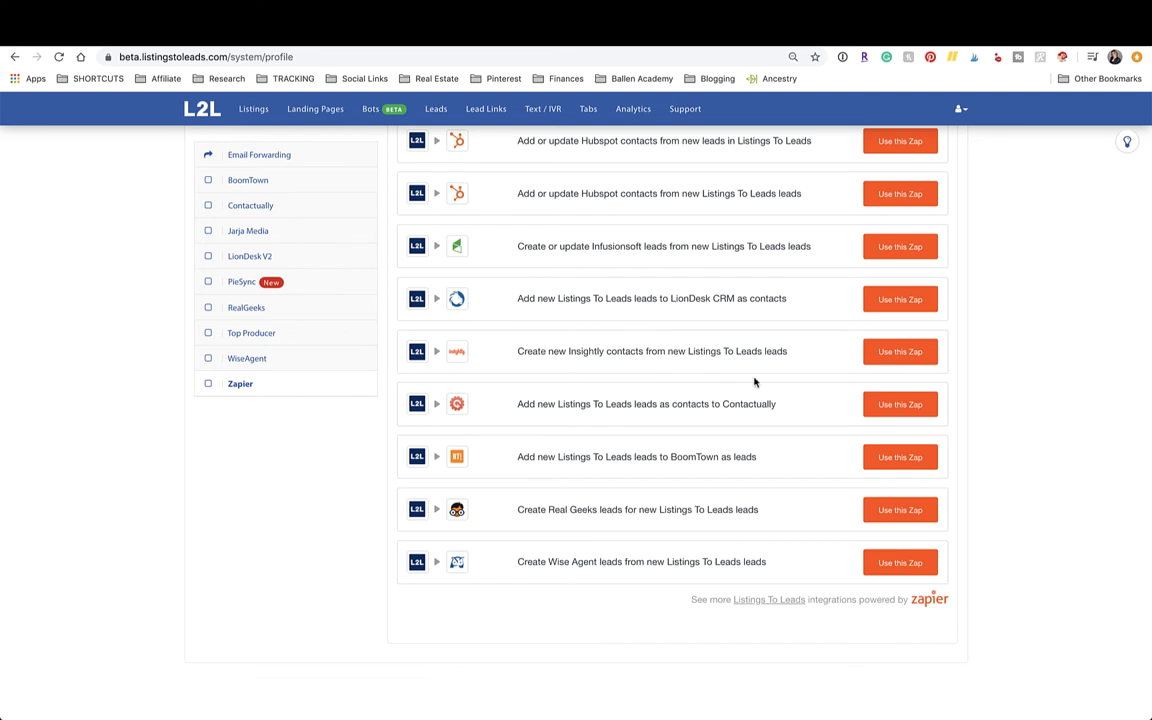
pyautogui.scroll(-1, 754, 381)
pyautogui.scroll(-1, 754, 381)
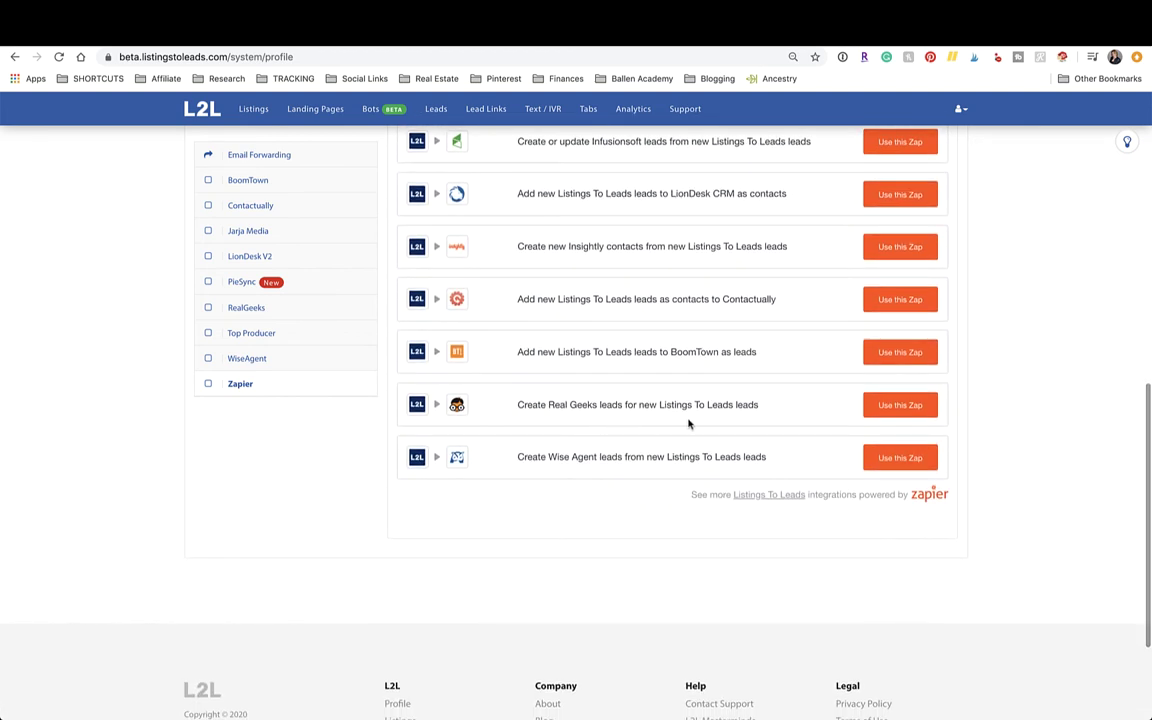
pyautogui.scroll(-1, 713, 452)
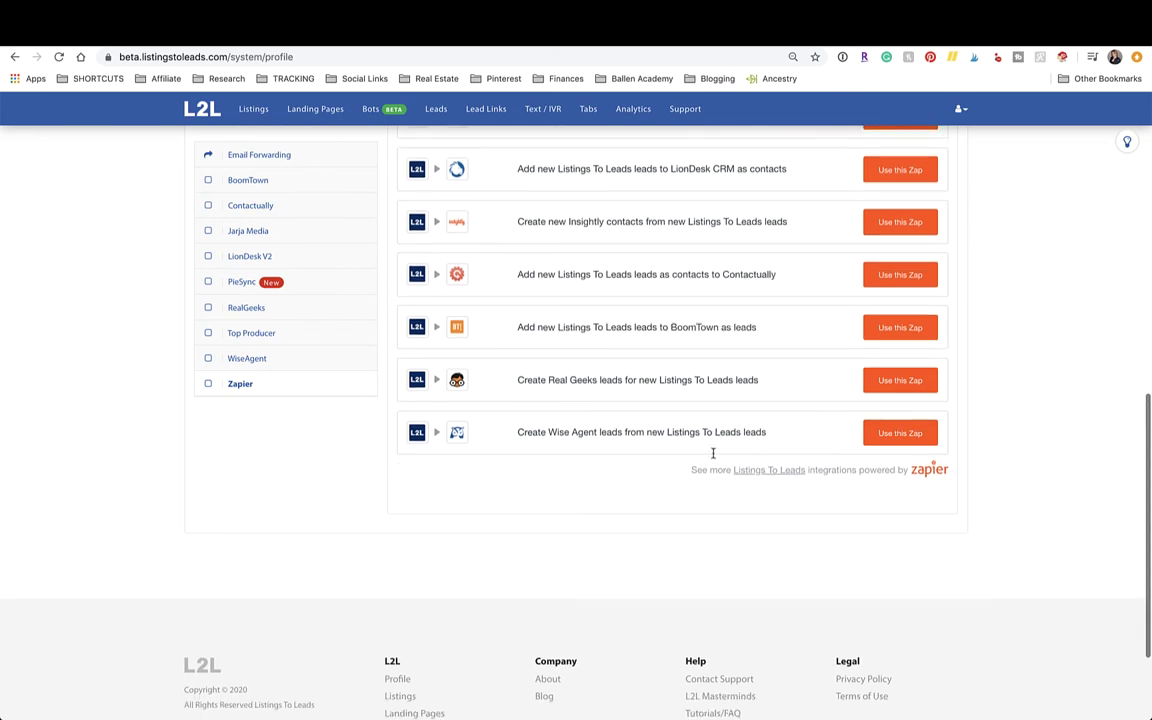
pyautogui.scroll(-1, 713, 452)
pyautogui.scroll(-1, 715, 458)
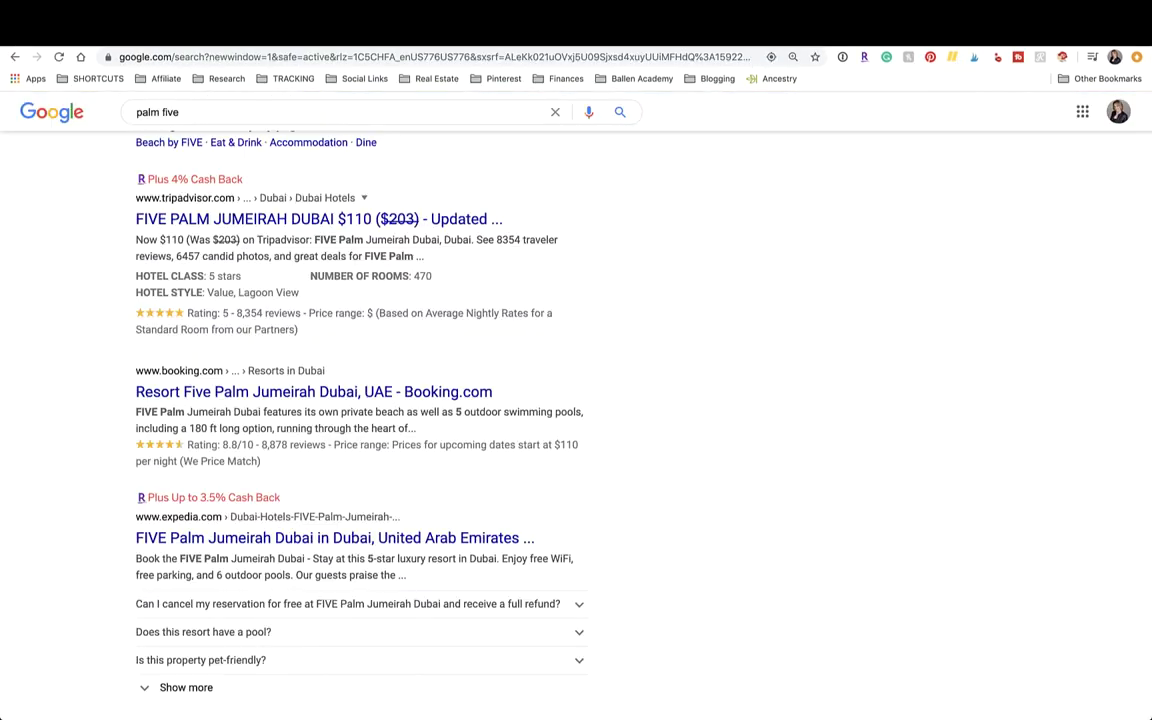
# Load zapier.com in the browser
pyautogui.click(559, 57)
pyautogui.write('z')
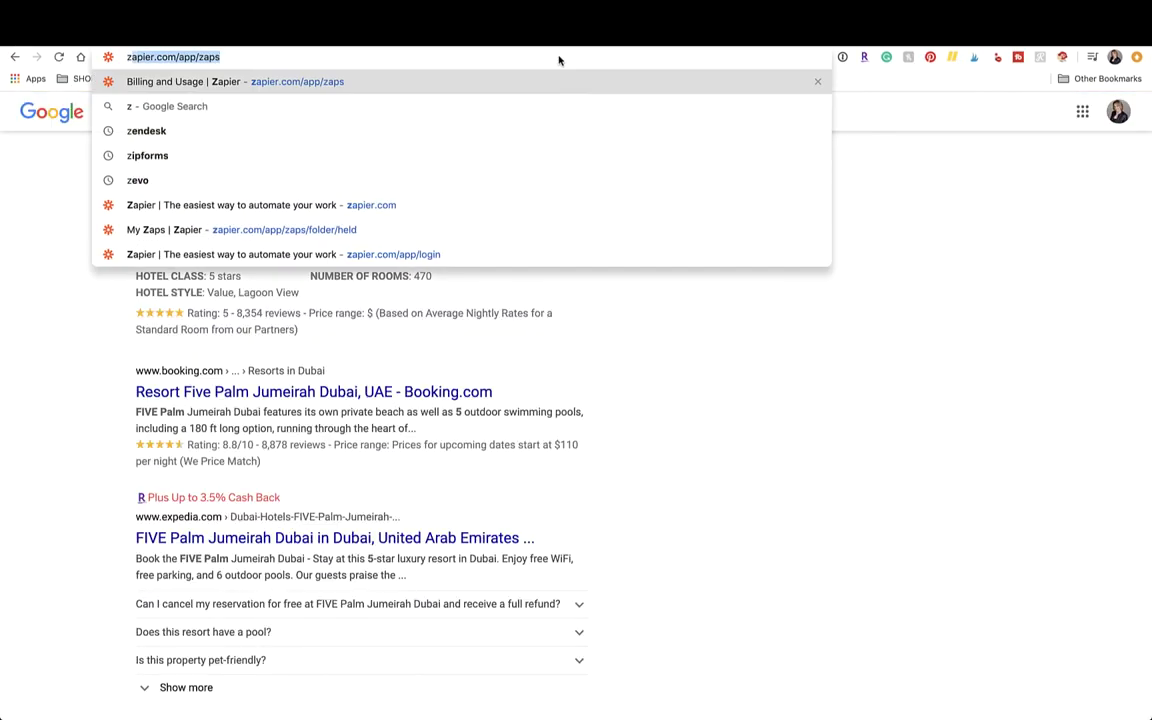
pyautogui.write('apier.com')
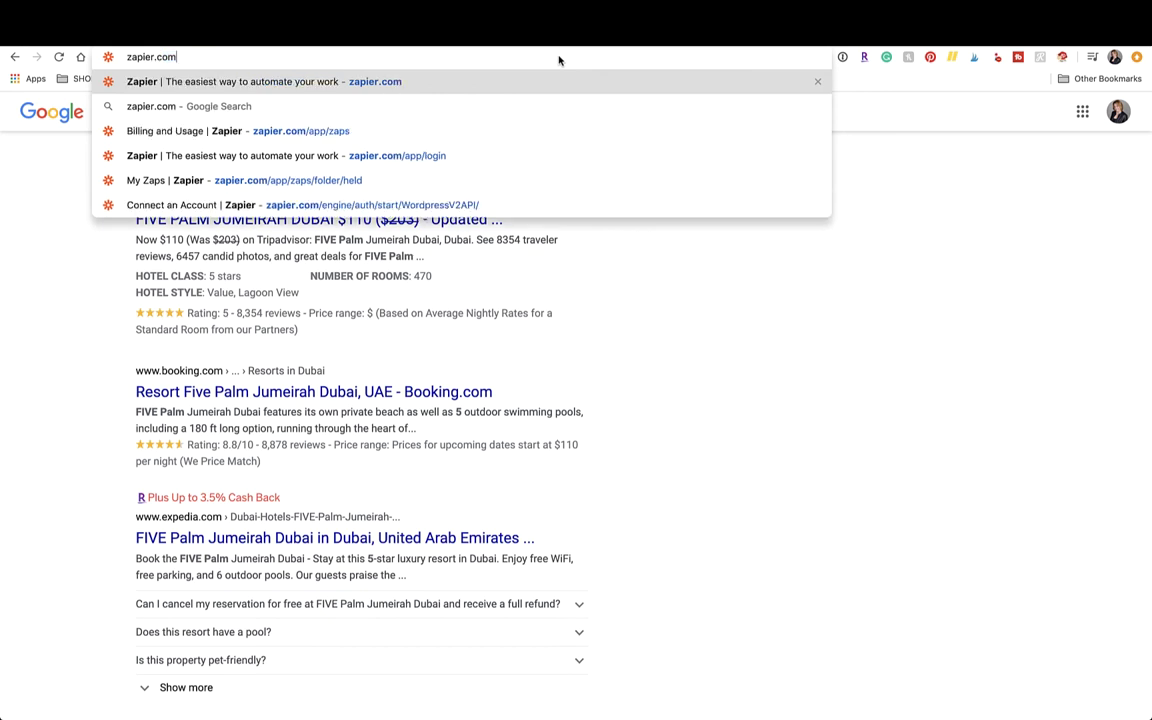
pyautogui.press('Return')
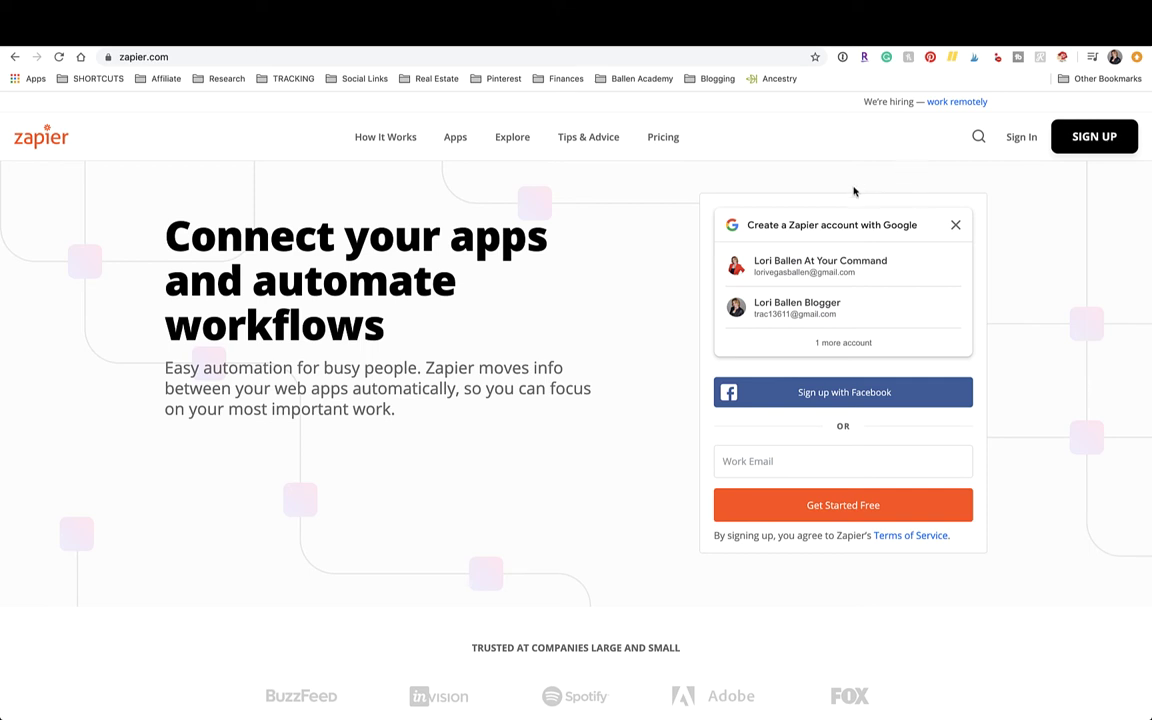
# Dismiss the Google sign-up prompt and sign in to the Zapier account
pyautogui.click(855, 350)
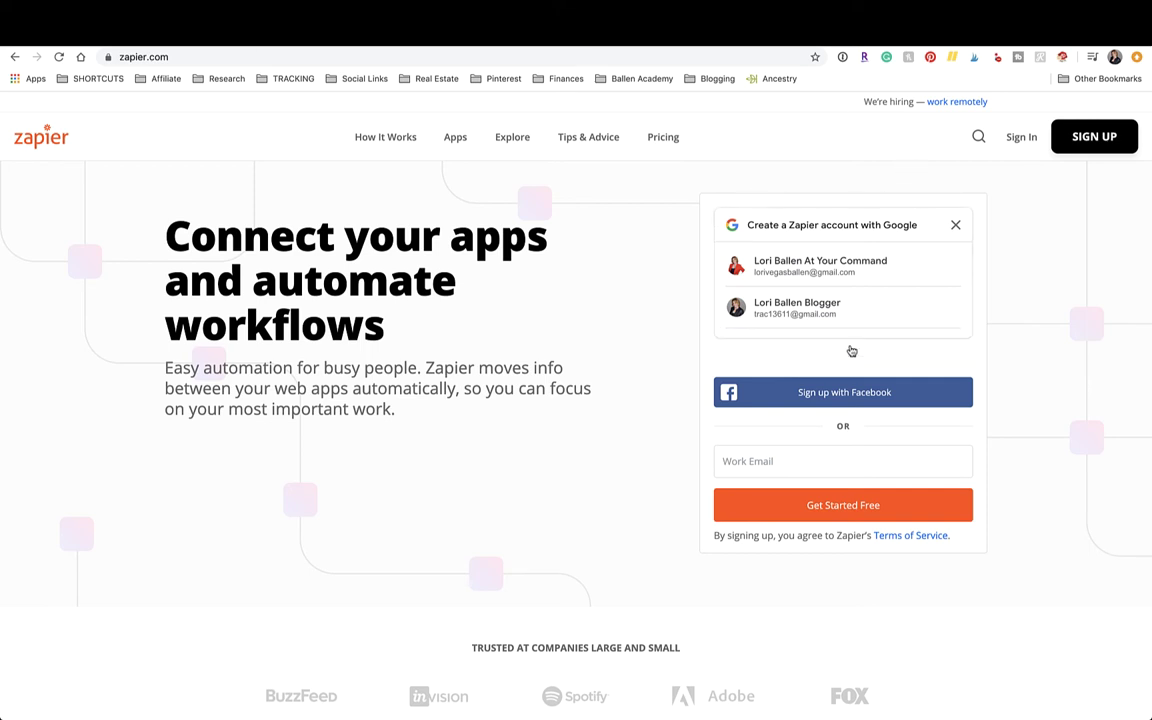
pyautogui.click(957, 217)
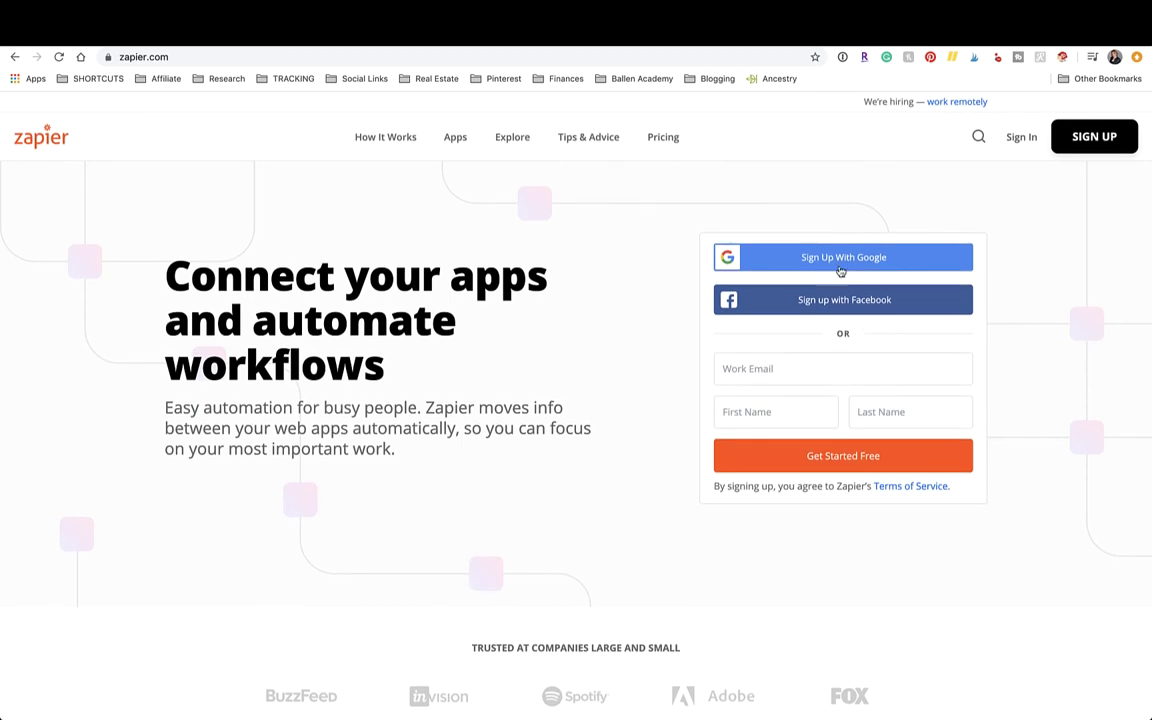
pyautogui.click(1018, 139)
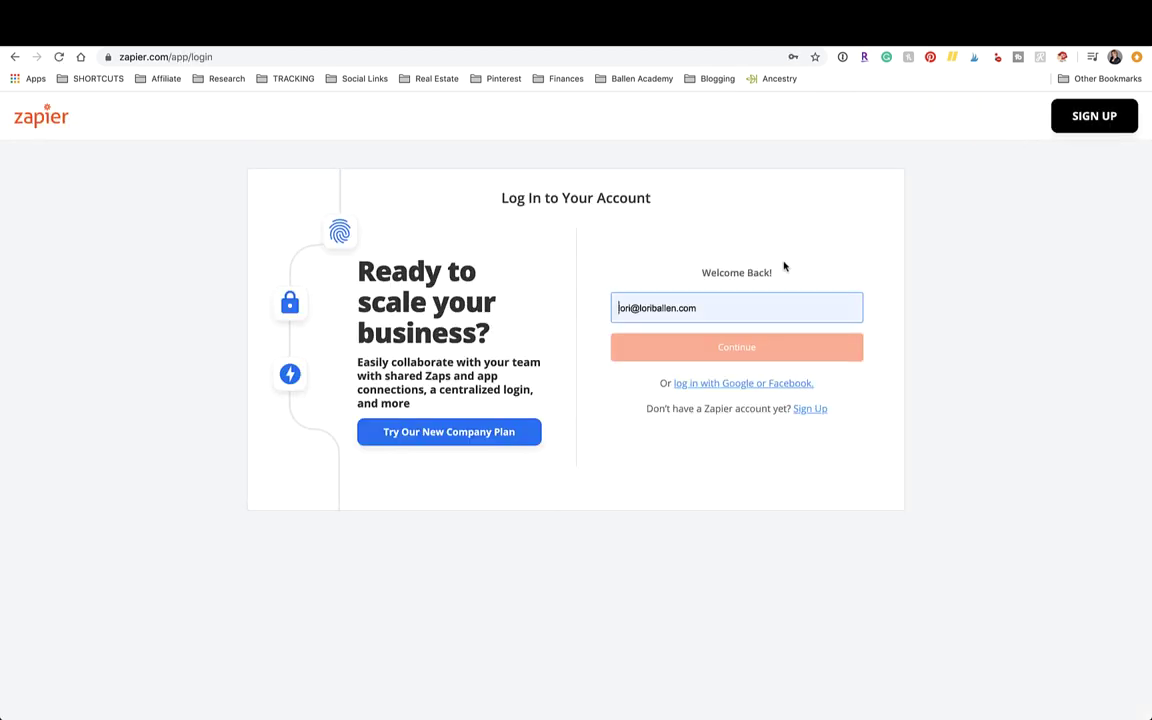
pyautogui.click(740, 357)
pyautogui.click(751, 396)
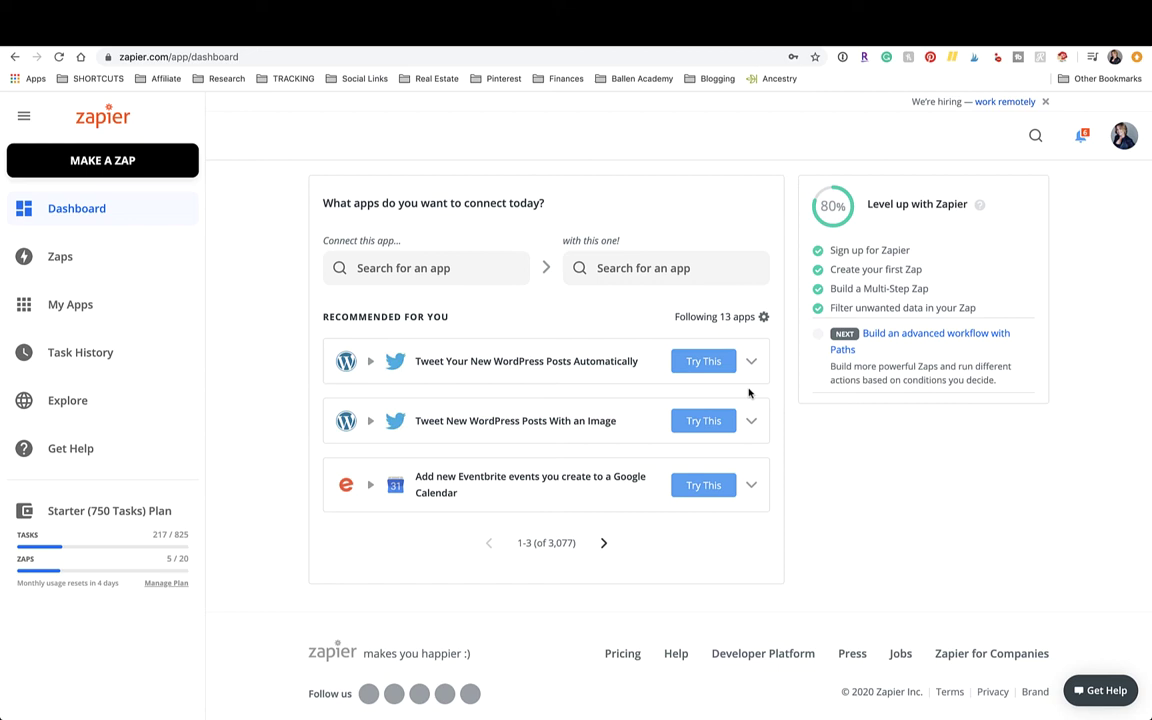
# Start a new zap and pick Listings To Leads as the trigger app
pyautogui.click(96, 158)
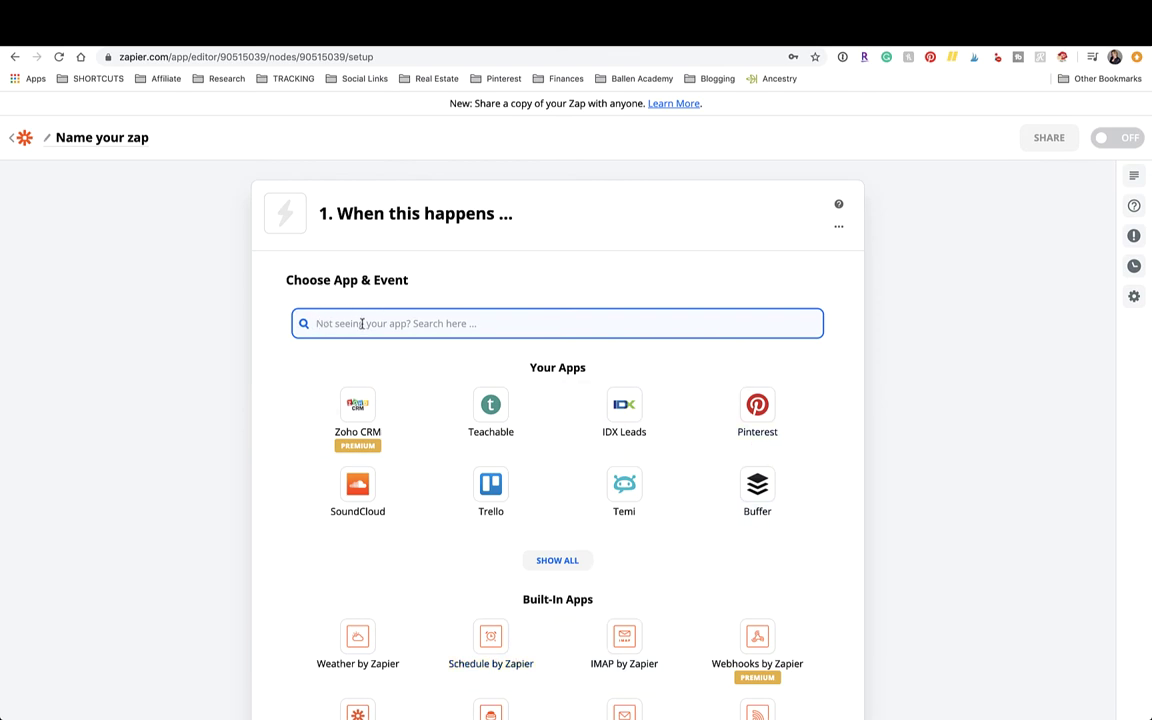
pyautogui.write('l2')
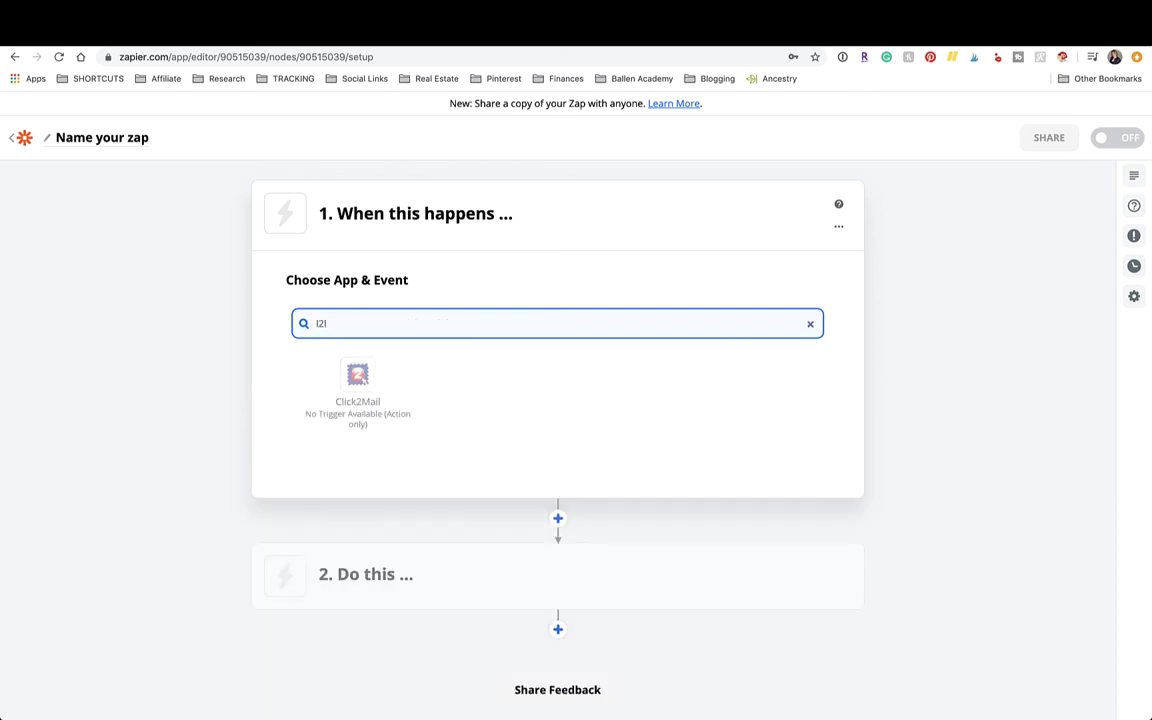
pyautogui.press('BackSpace')
pyautogui.write('isting')
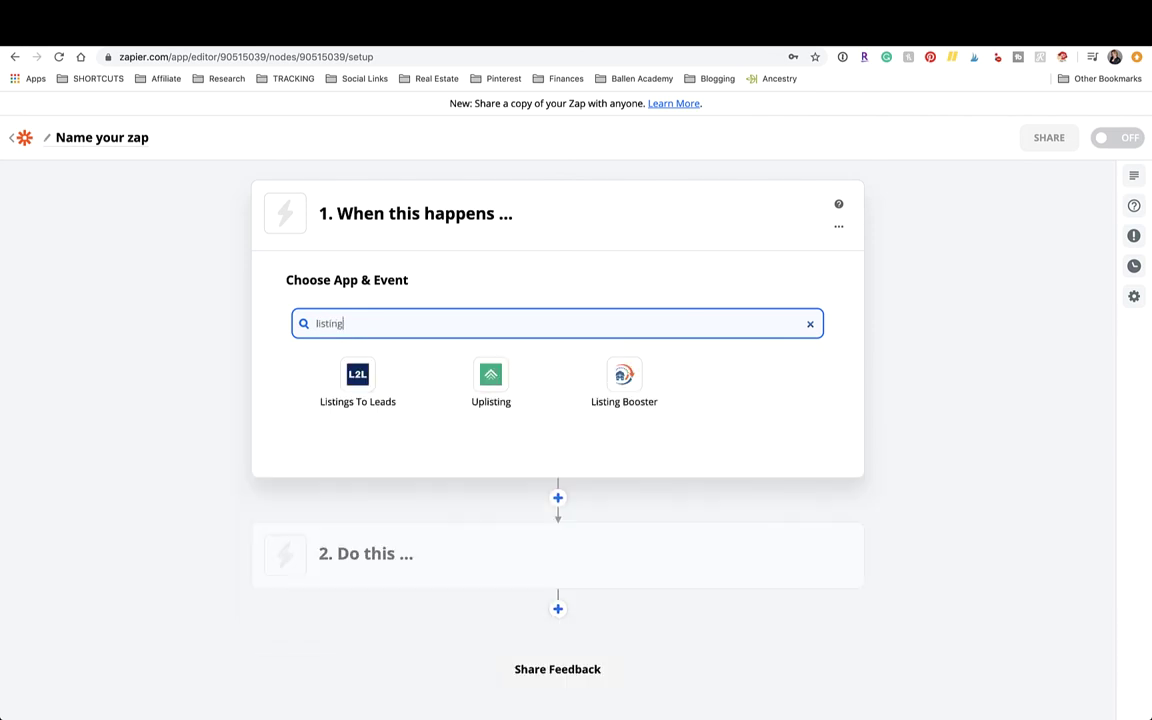
pyautogui.click(360, 403)
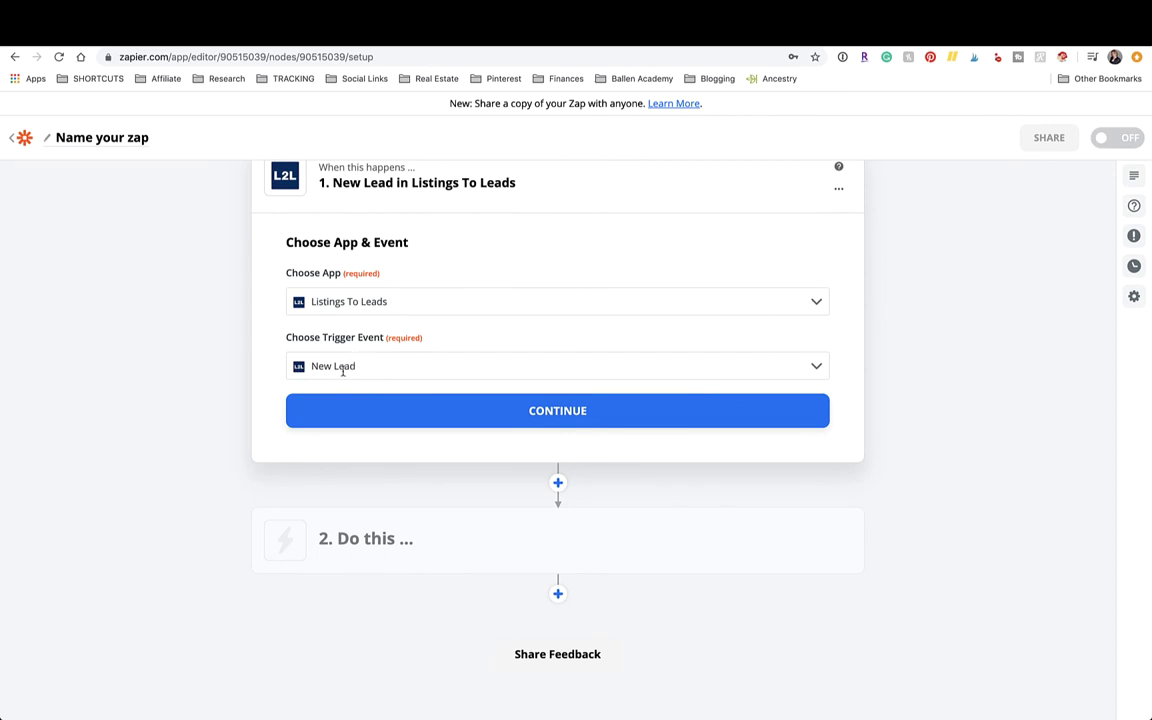
# Set the trigger event to New Lead, link the first L2L account, and return to L2L
pyautogui.click(819, 368)
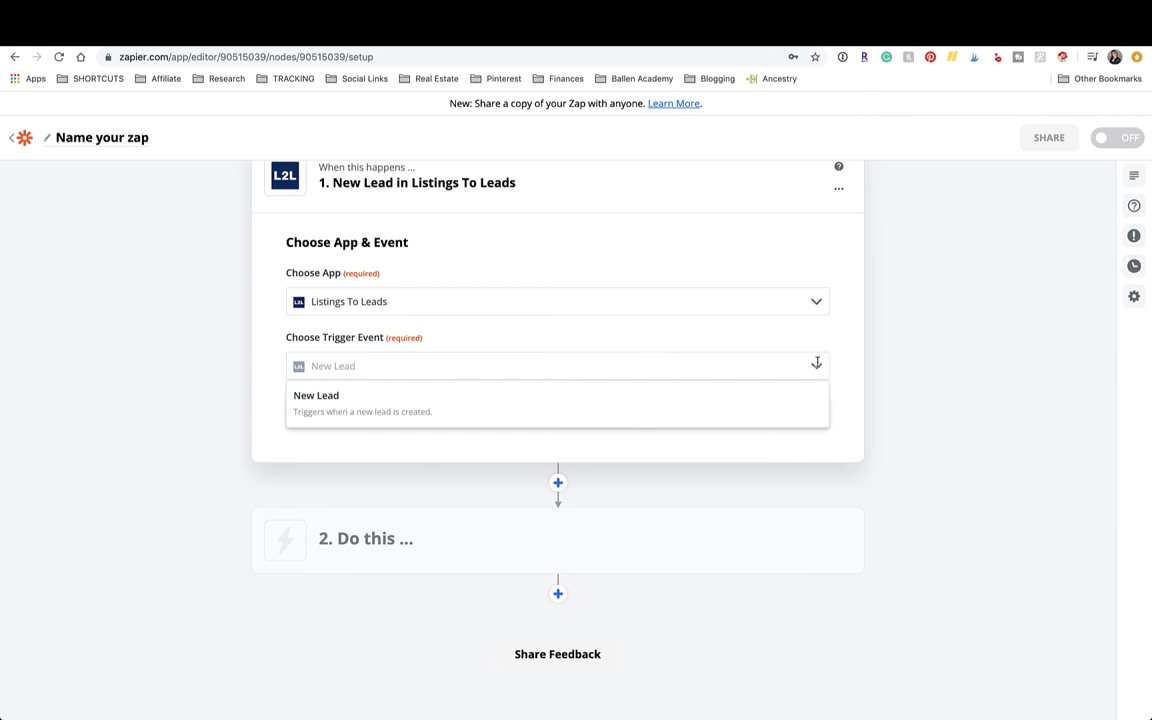
pyautogui.click(356, 405)
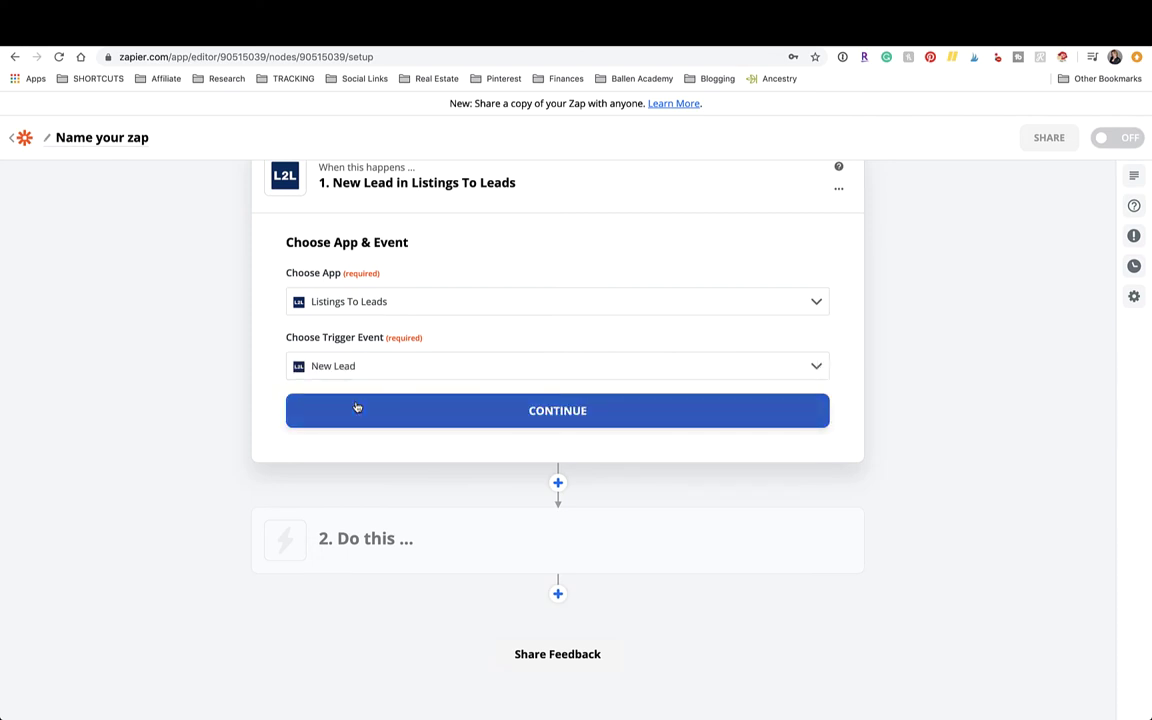
pyautogui.click(356, 407)
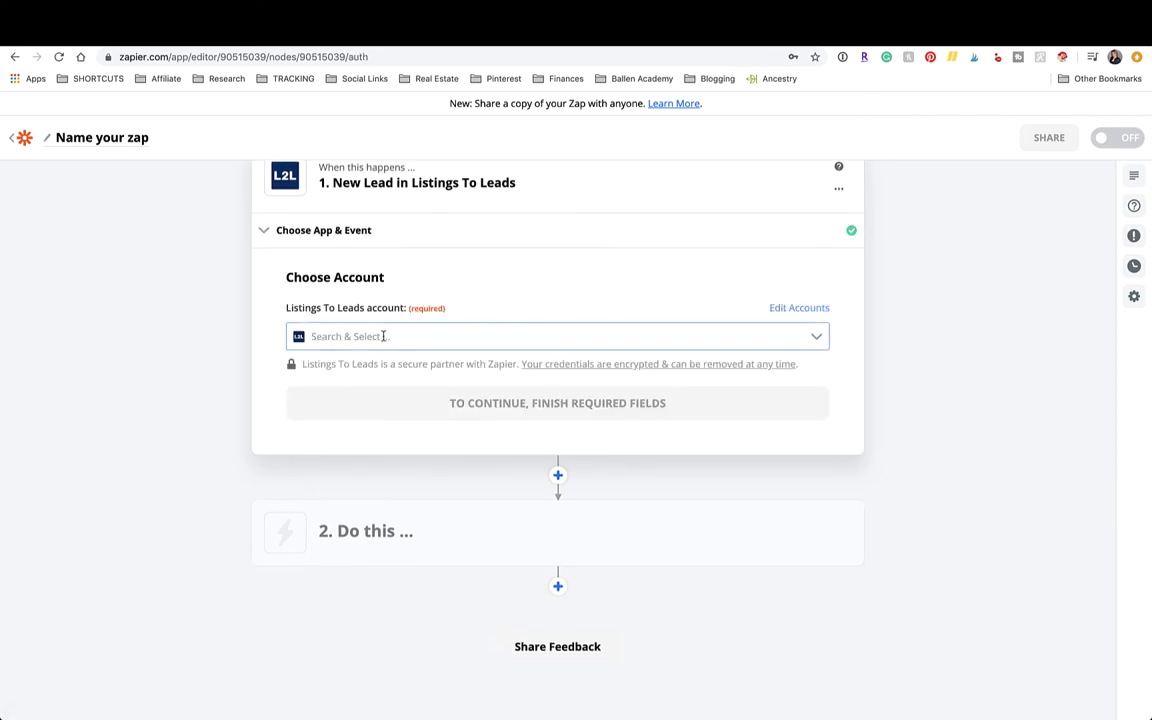
pyautogui.click(337, 336)
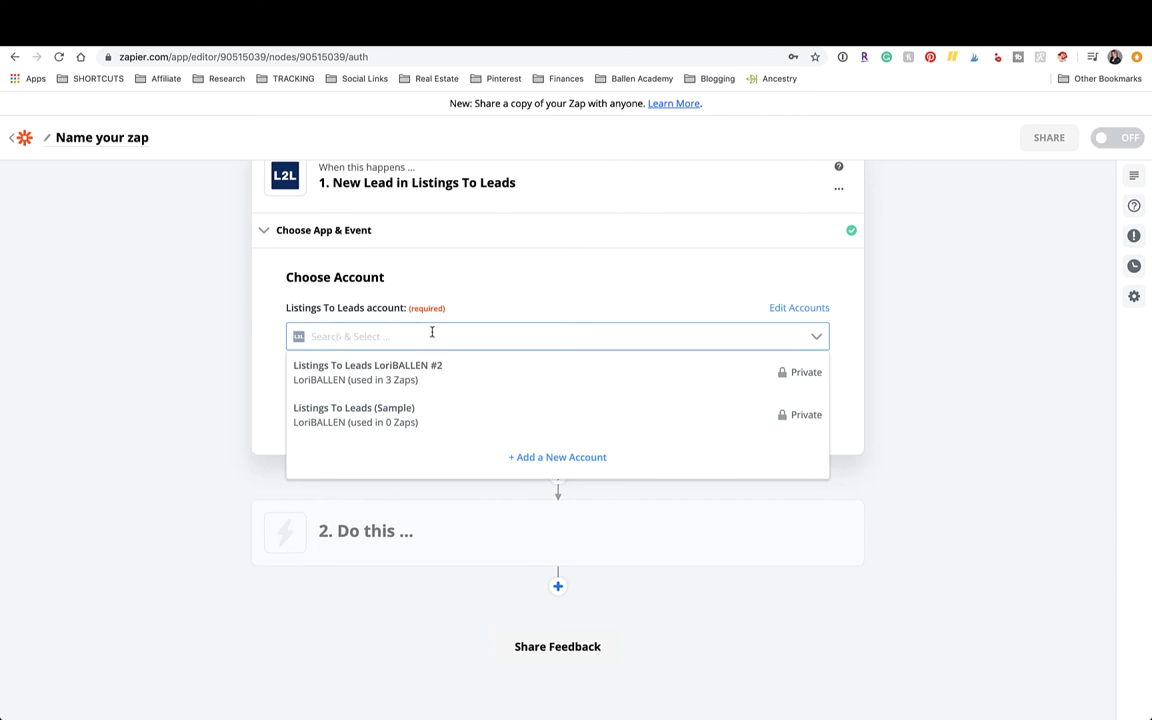
pyautogui.click(374, 375)
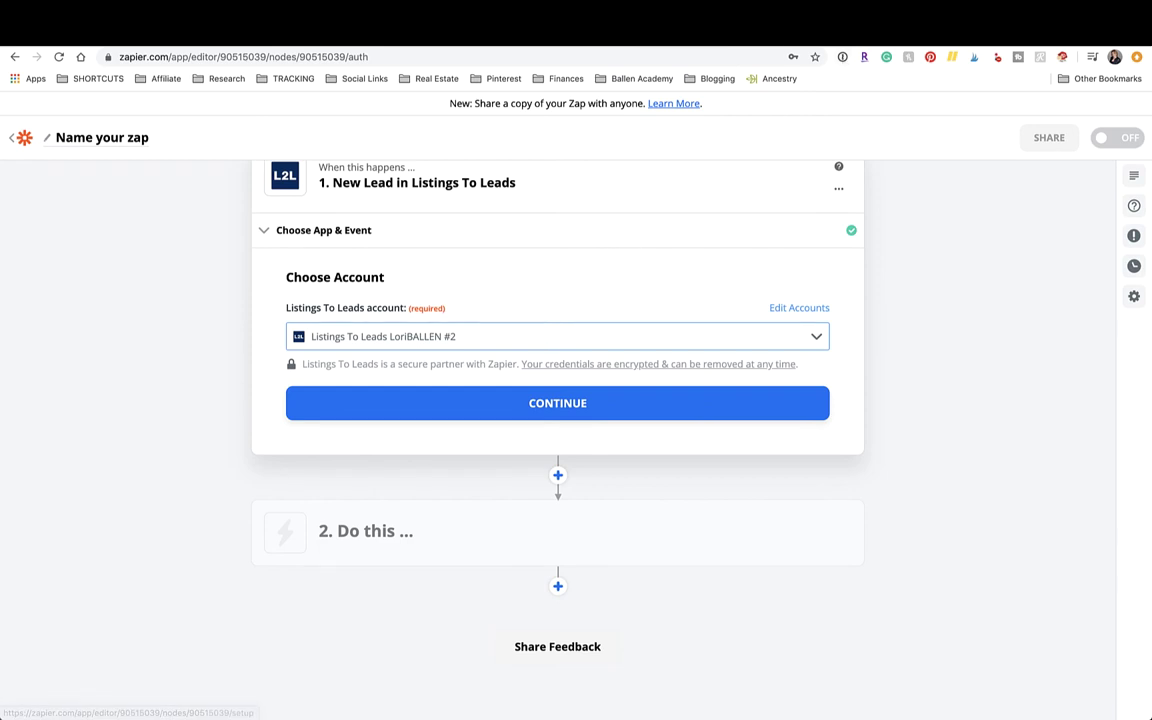
pyautogui.click(665, 44)
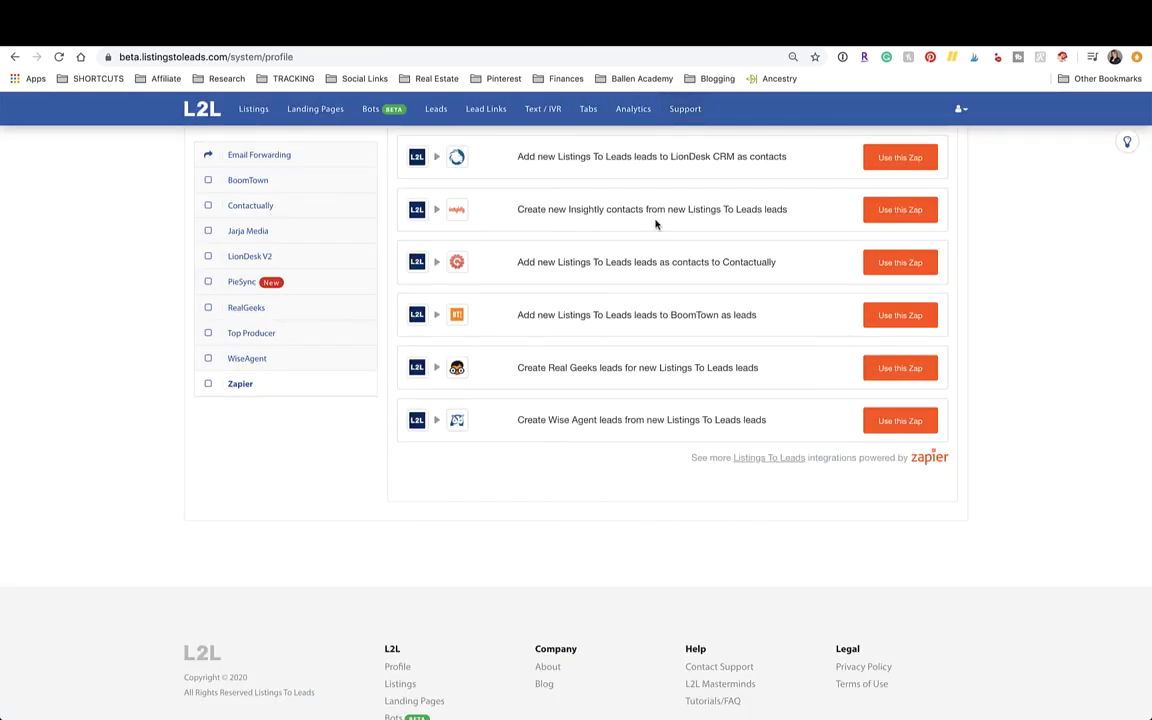
# Bring the Zapier API Key into view on L2L, then switch back to the Zapier editor
pyautogui.scroll(5, 658, 210)
pyautogui.scroll(-3, 656, 224)
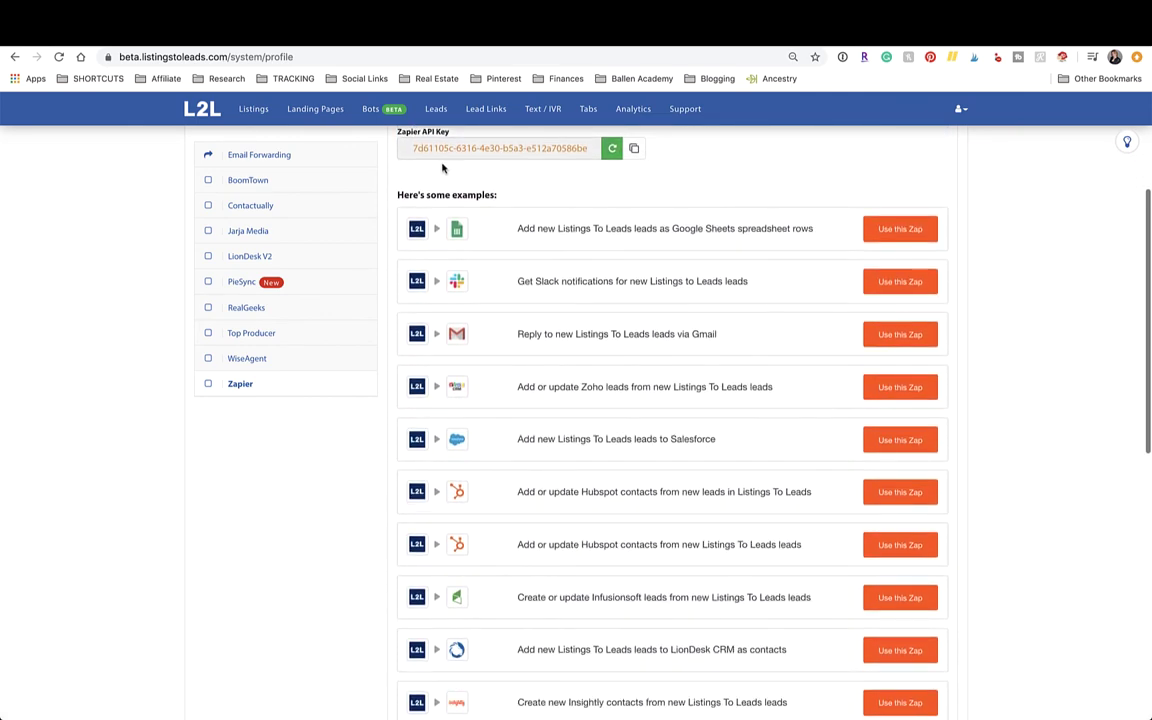
pyautogui.hotkey('ctrl', 'shift', 'Tab')
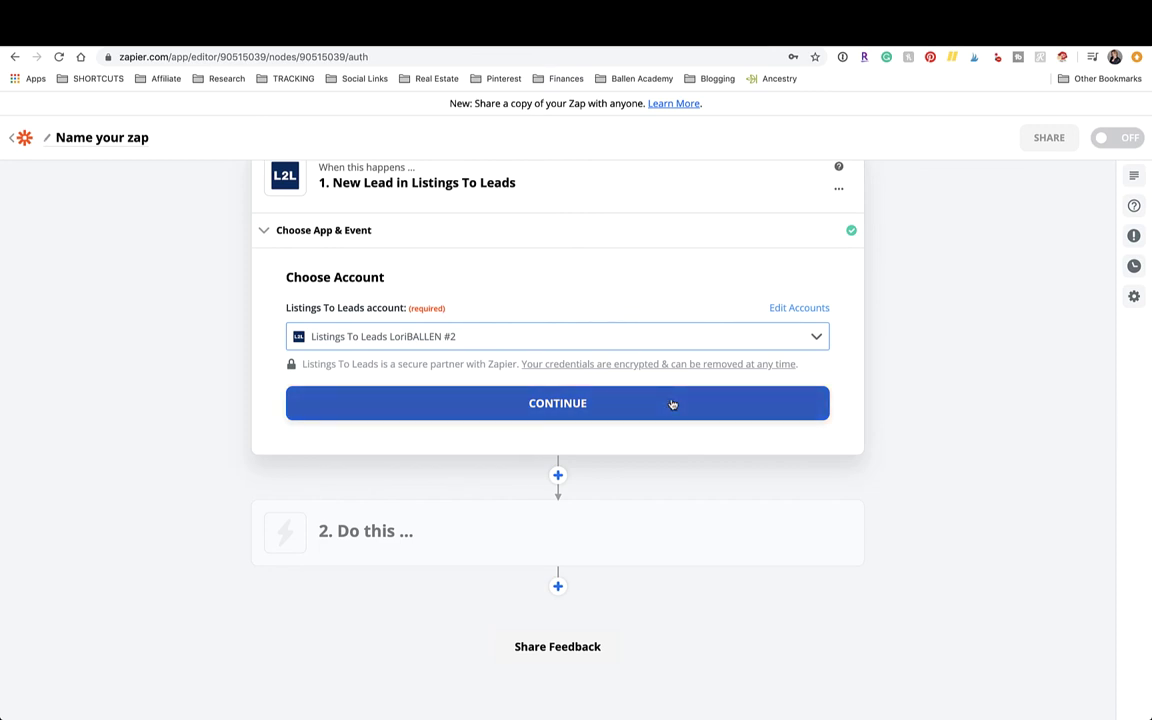
# Test the New Lead trigger, review sample Lead C, and continue to action step 2
pyautogui.click(561, 405)
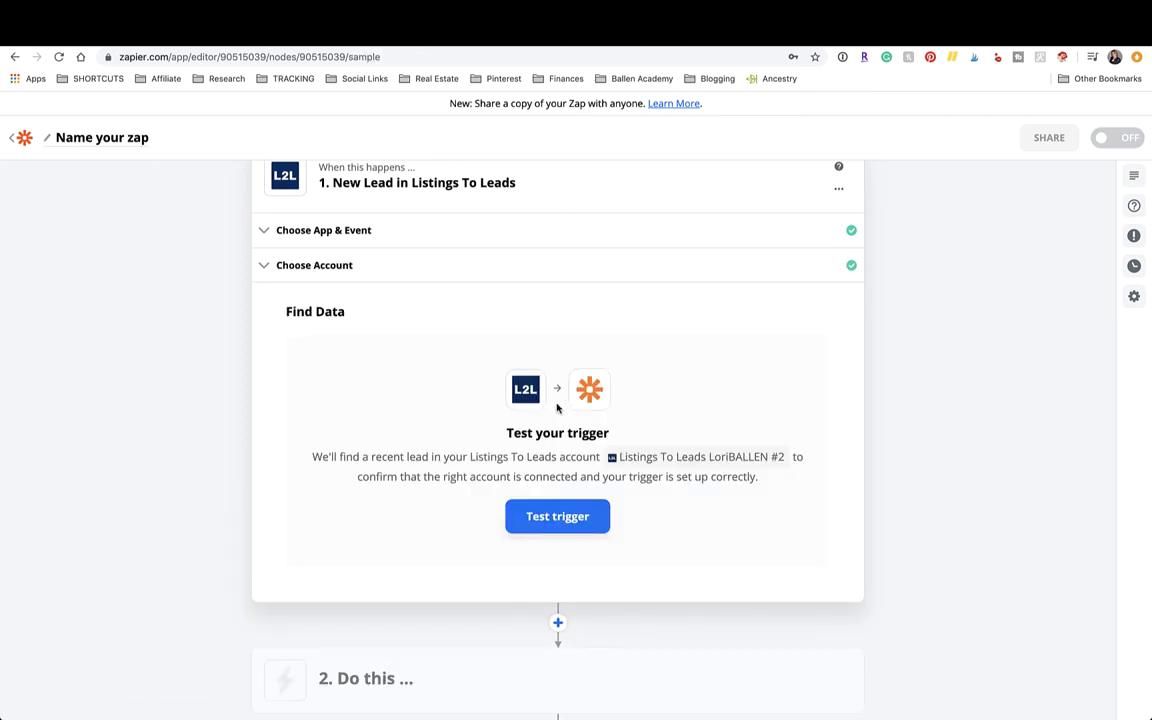
pyautogui.click(565, 521)
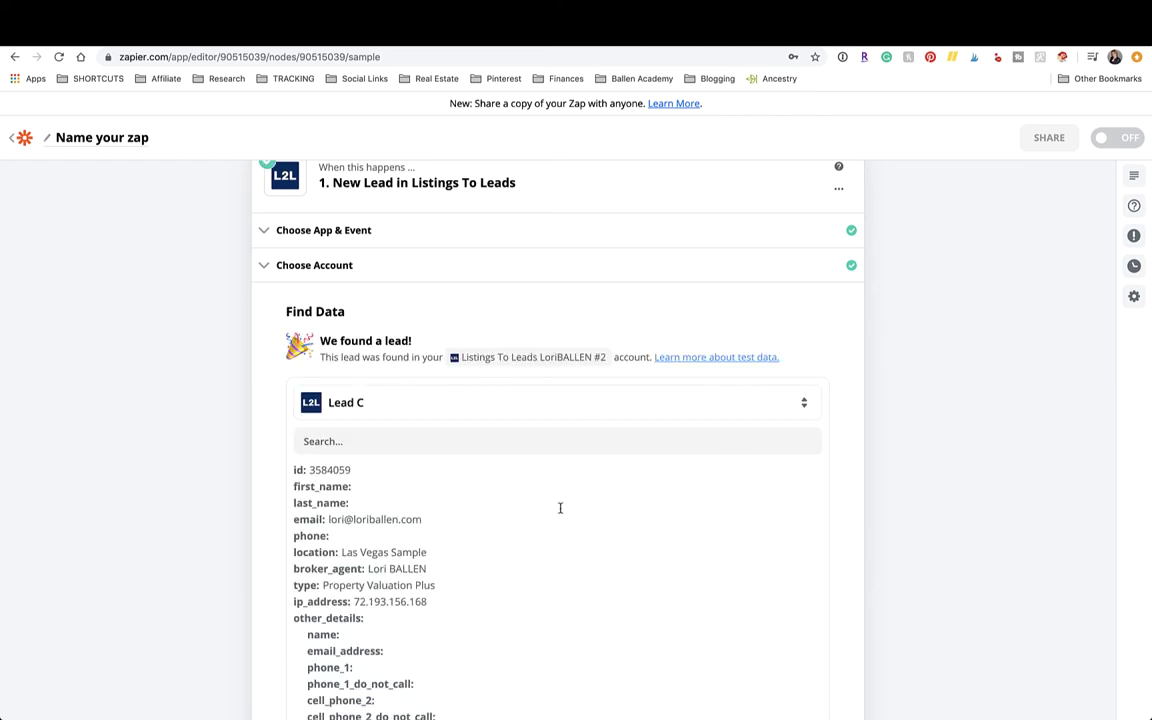
pyautogui.scroll(-1, 577, 318)
pyautogui.scroll(-3, 577, 318)
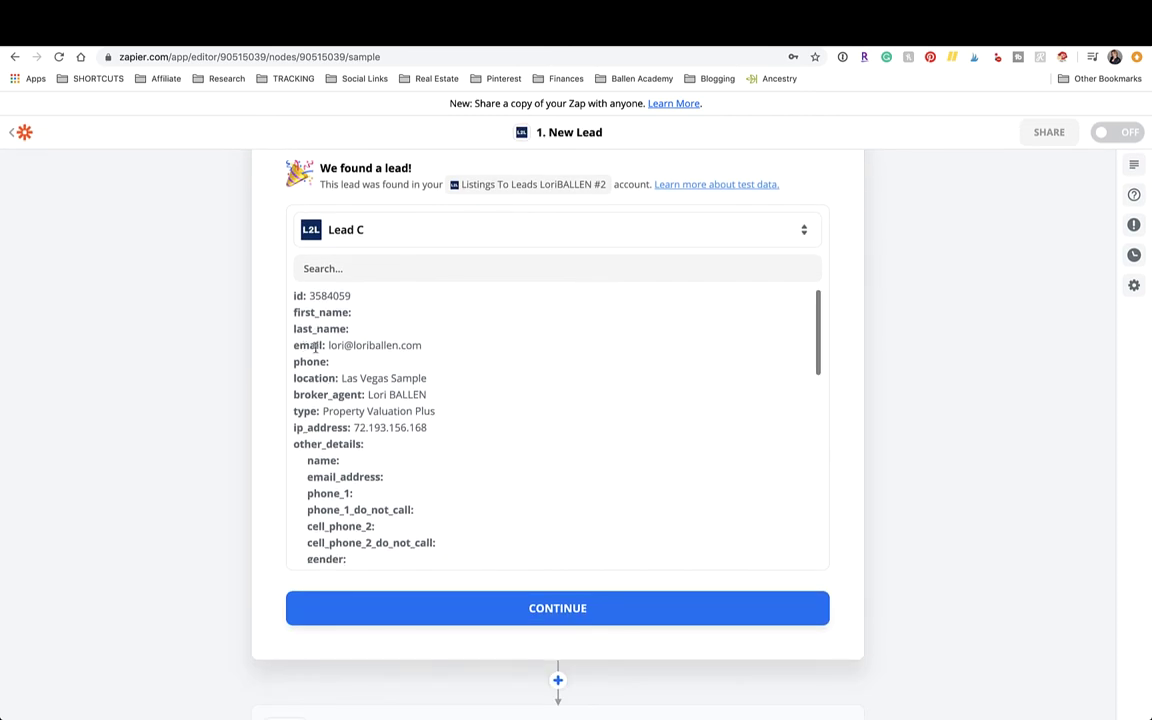
pyautogui.scroll(-2, 399, 425)
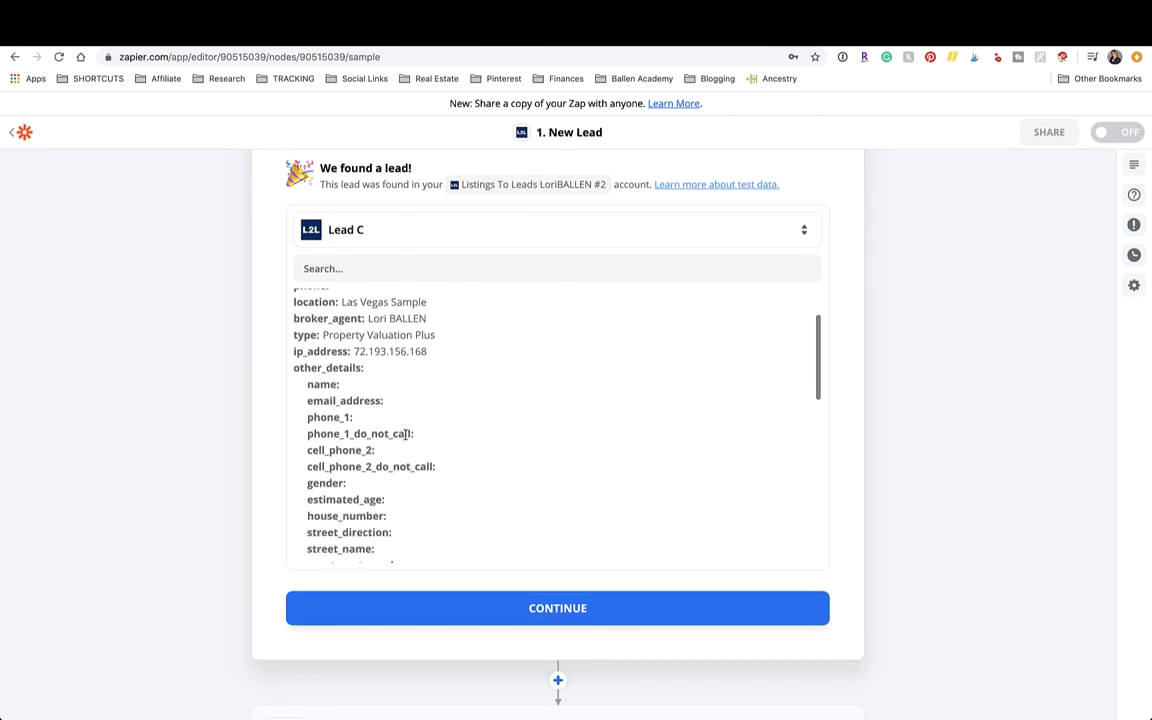
pyautogui.scroll(-10, 404, 435)
pyautogui.scroll(-2, 405, 435)
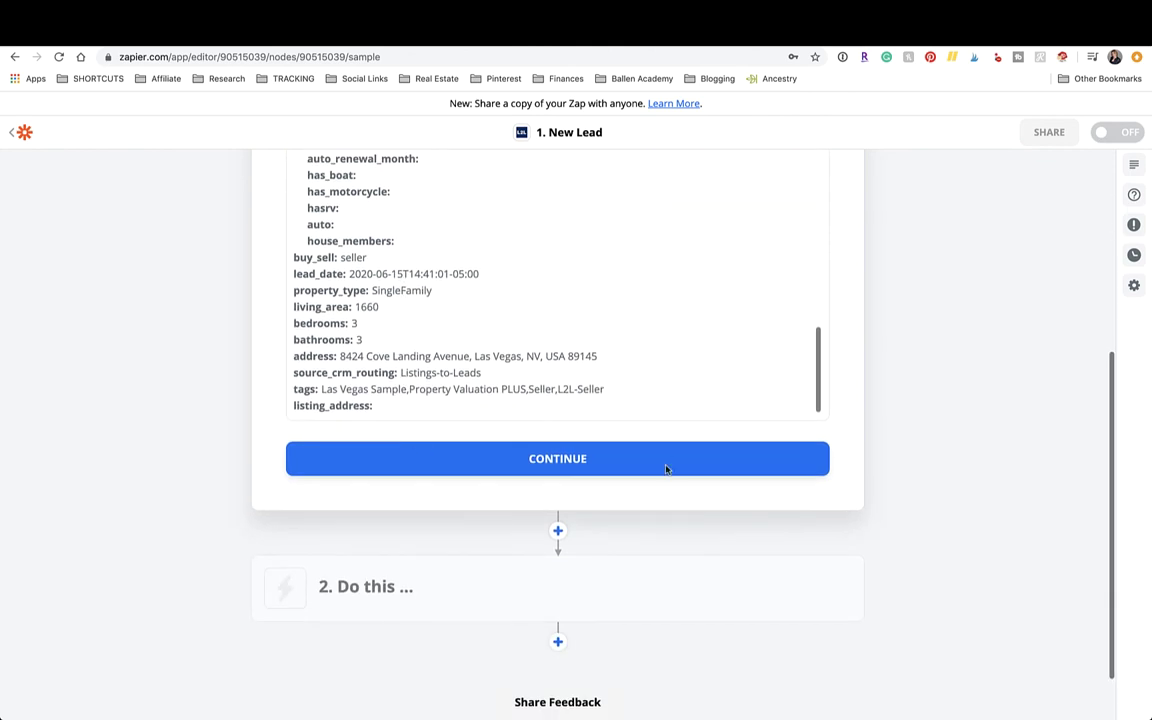
pyautogui.click(592, 466)
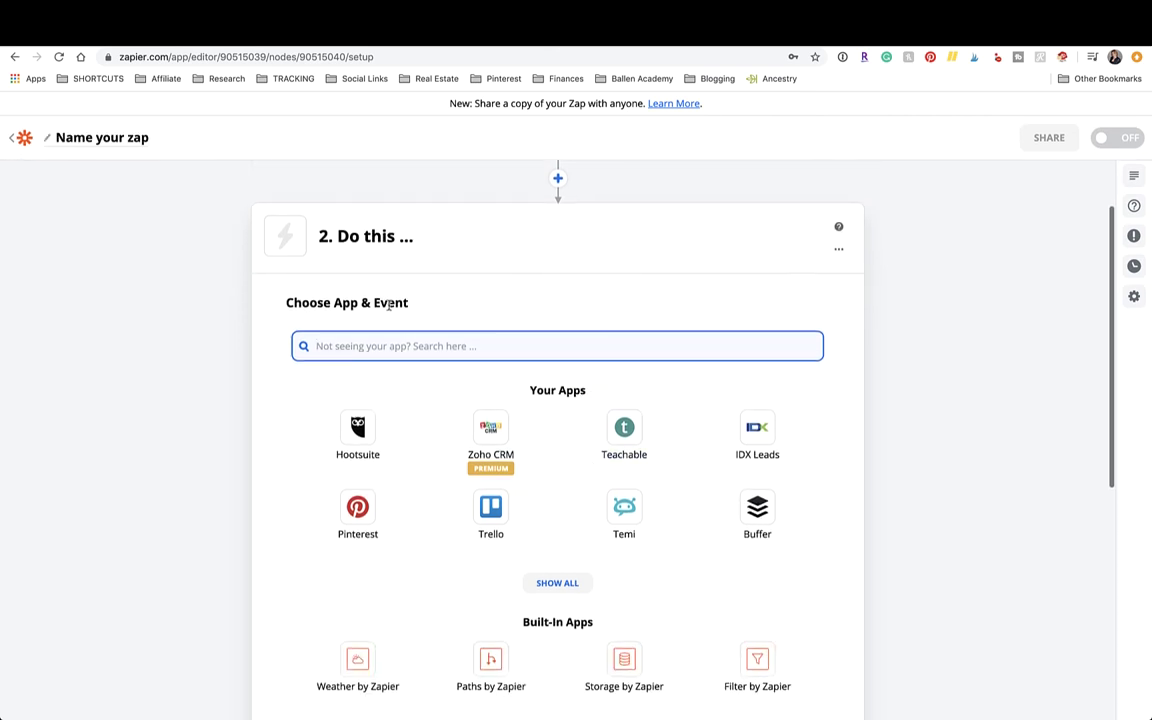
# Pick Keller Williams Command as the action app, with Create Lead as the action event
pyautogui.write('ke')
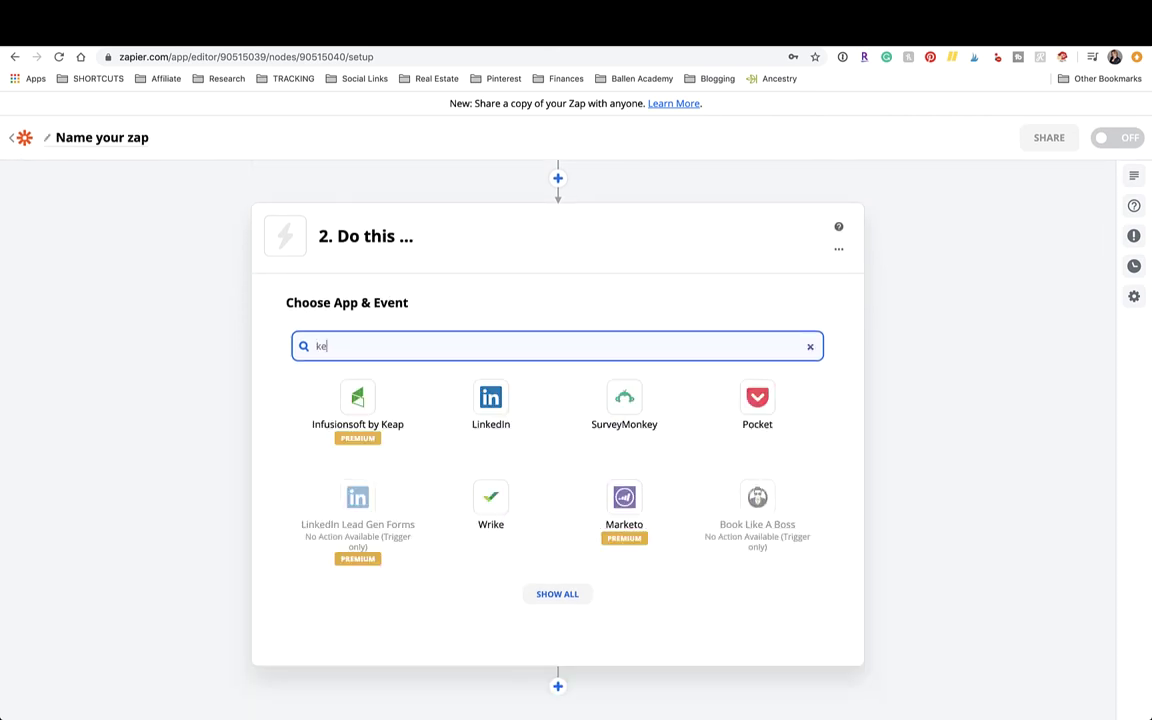
pyautogui.write('llee')
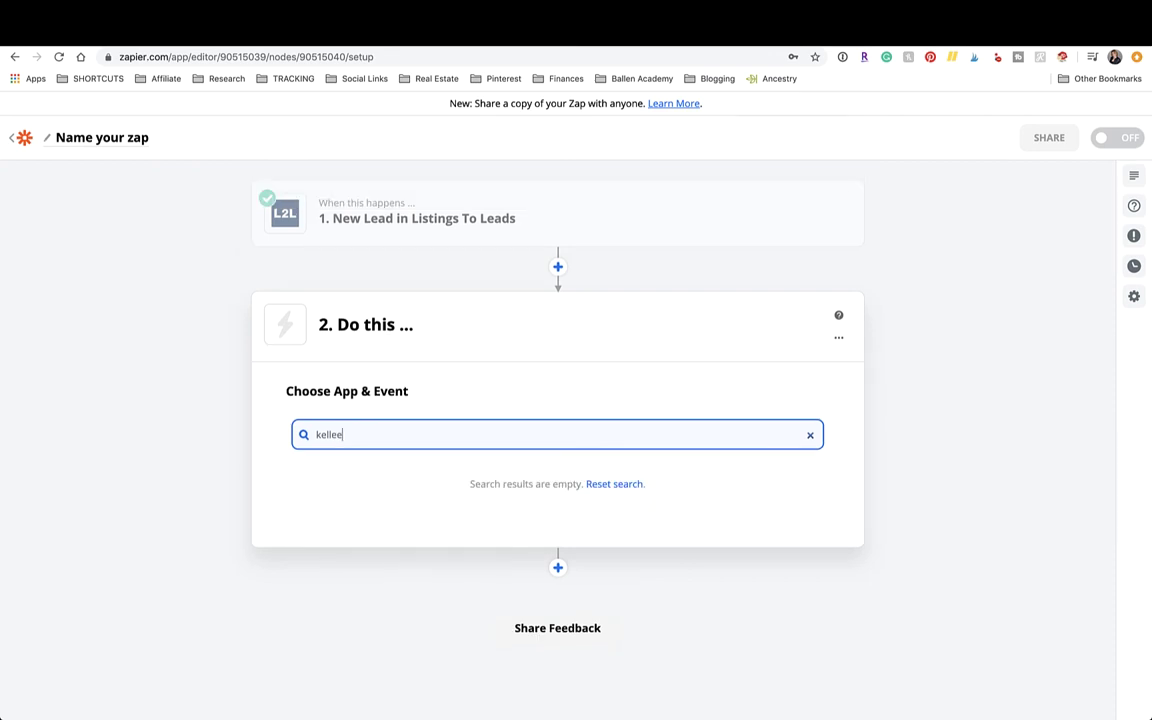
pyautogui.press('BackSpace')
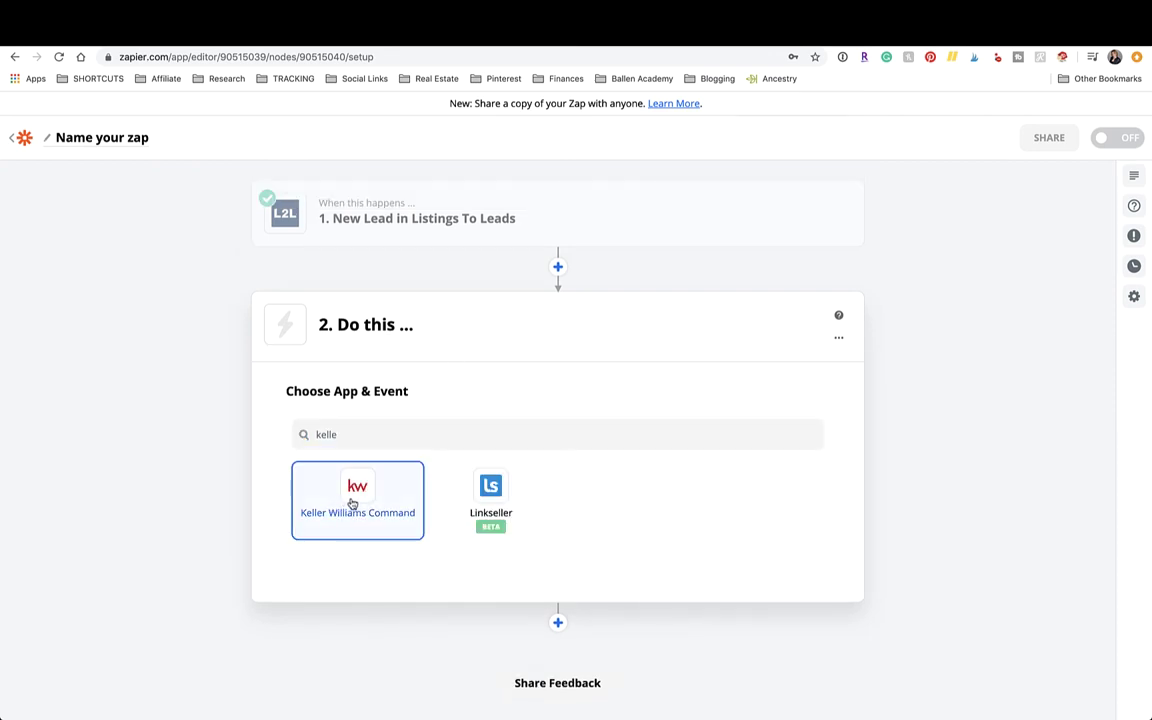
pyautogui.click(352, 505)
pyautogui.scroll(-1, 440, 525)
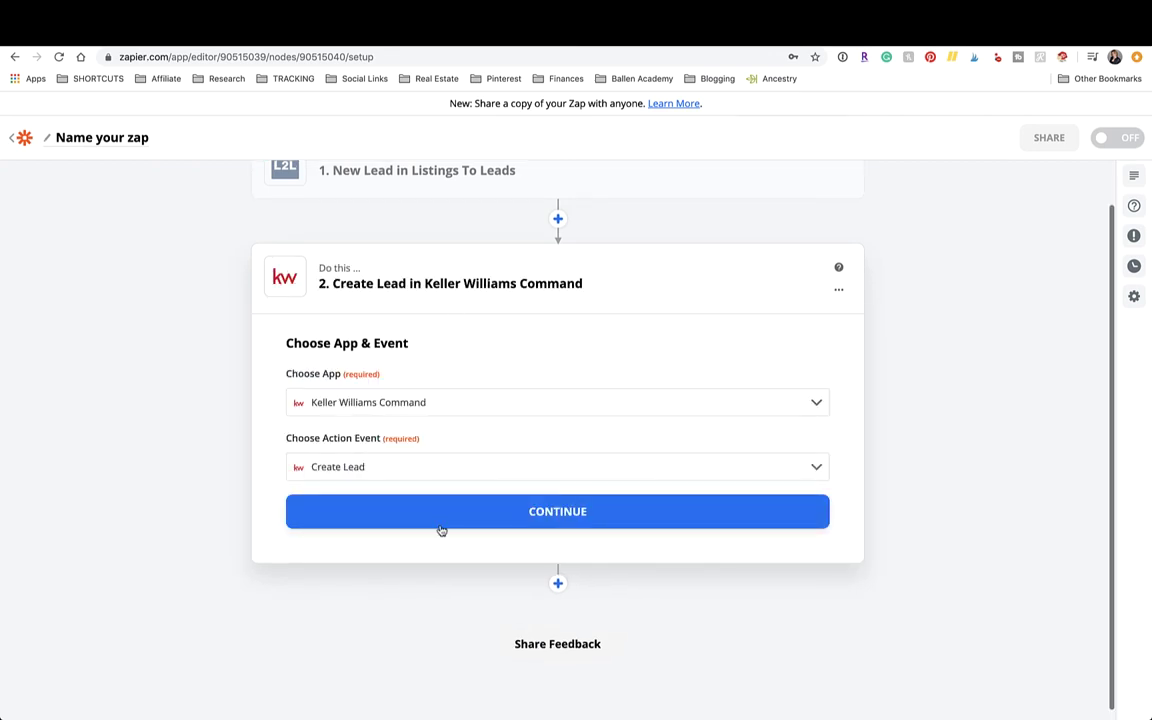
pyautogui.click(345, 468)
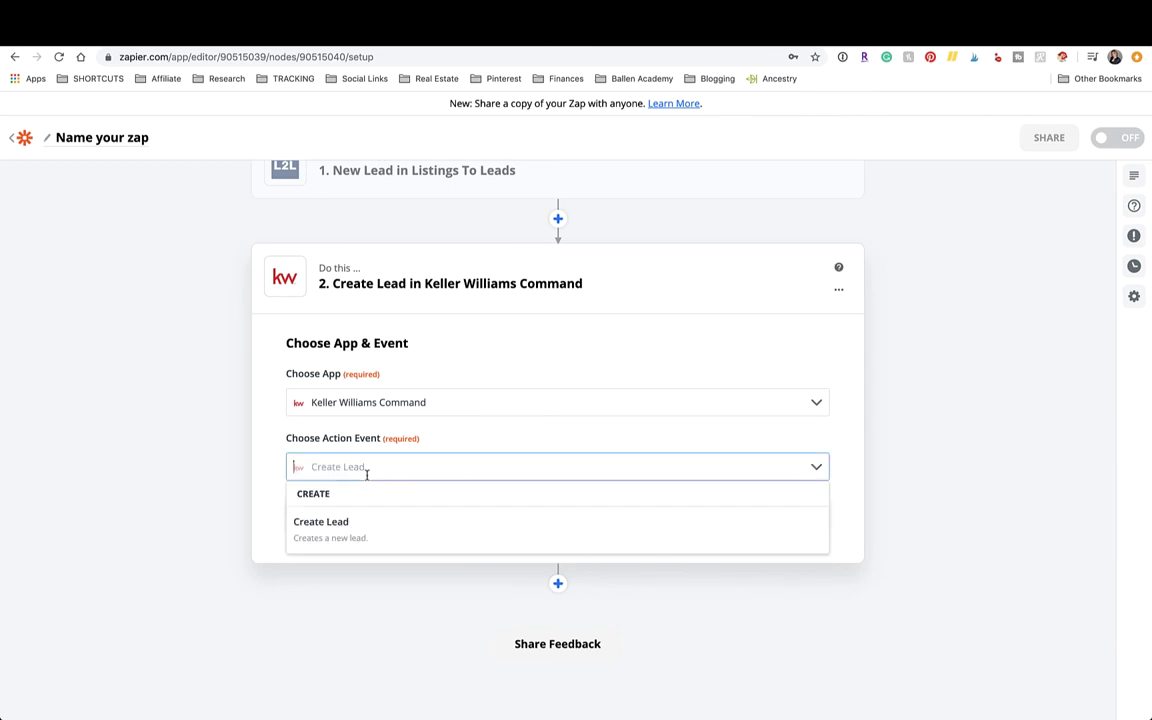
pyautogui.click(336, 535)
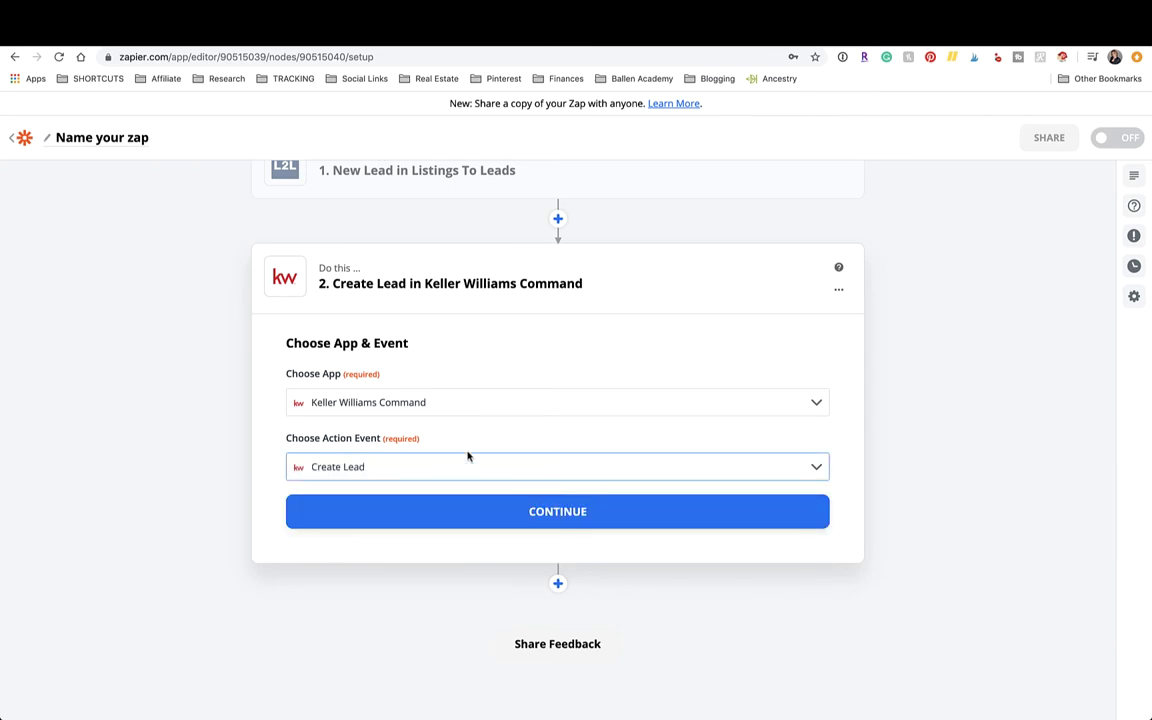
pyautogui.scroll(-1, 467, 456)
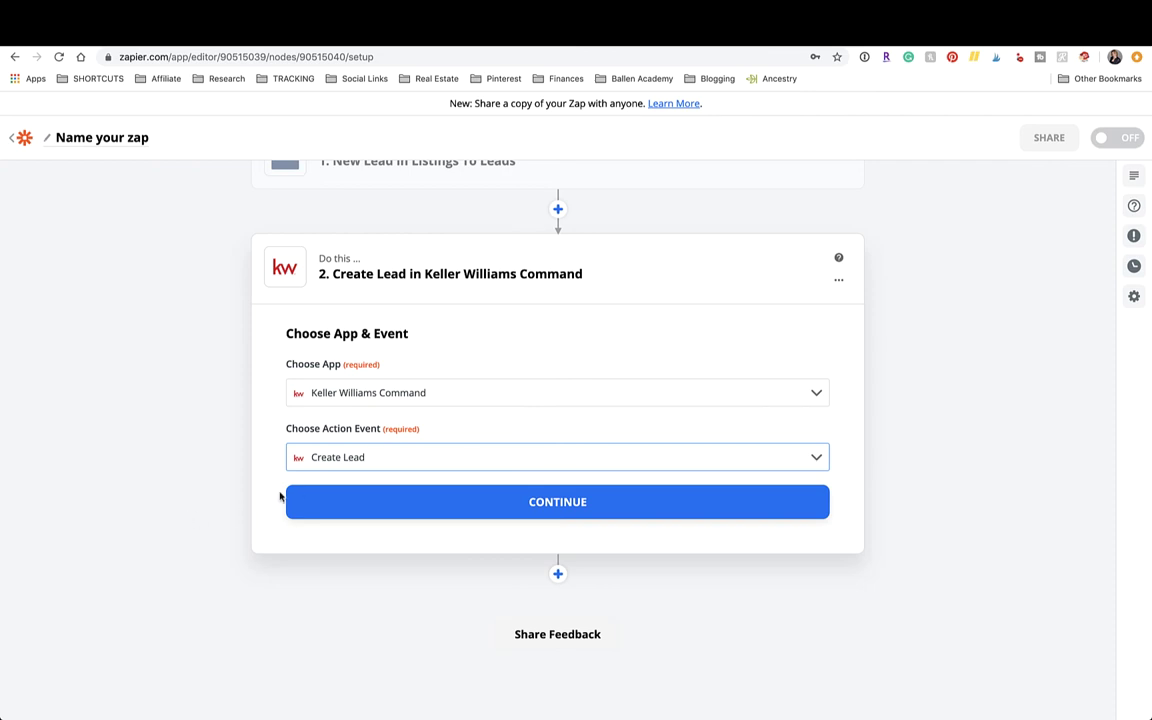
pyautogui.click(575, 503)
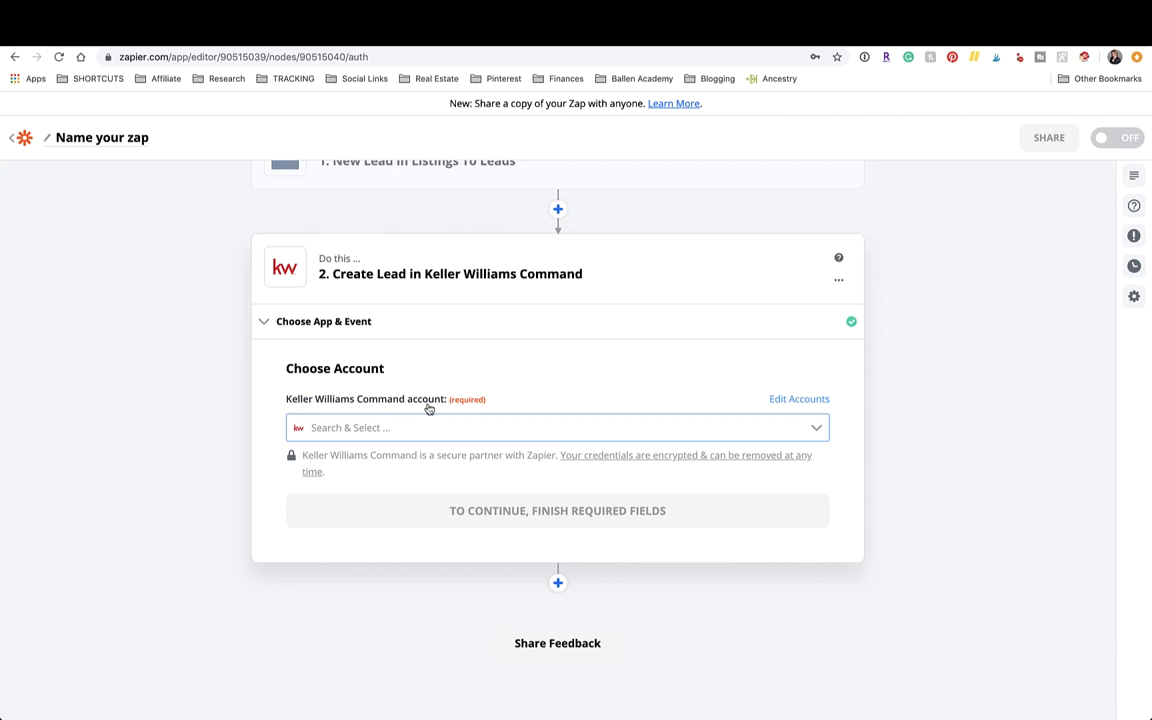
# Connect the action to the first listed Keller Williams Command account
pyautogui.click(489, 427)
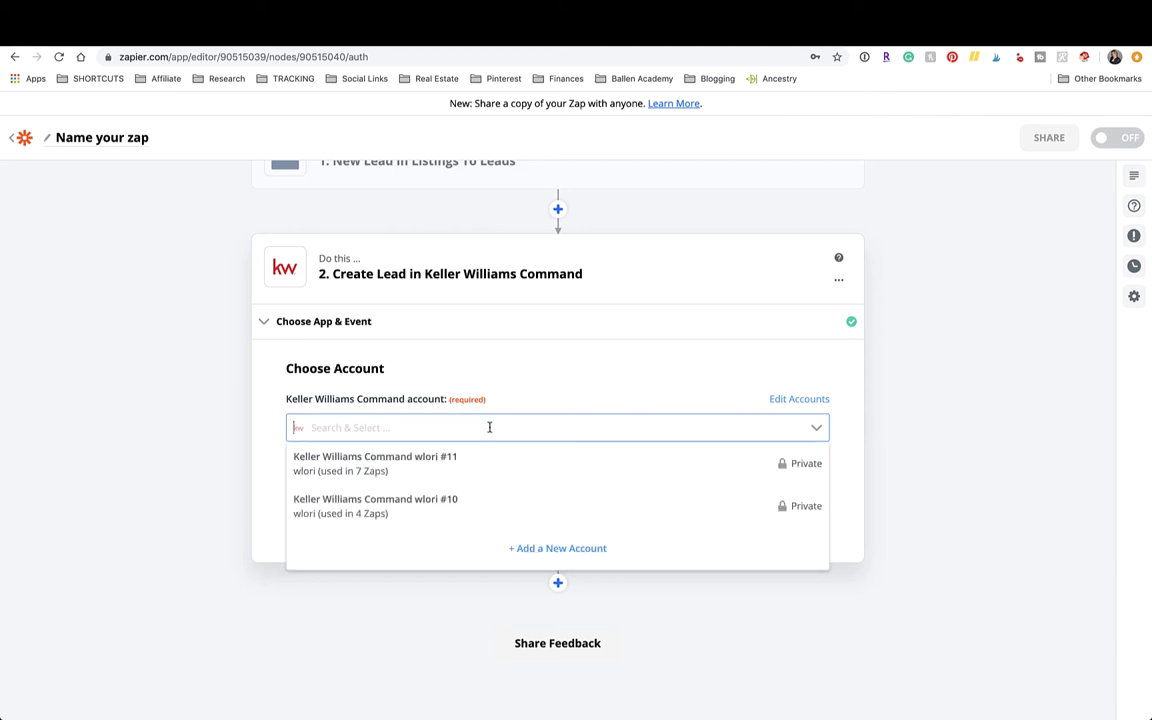
pyautogui.click(437, 467)
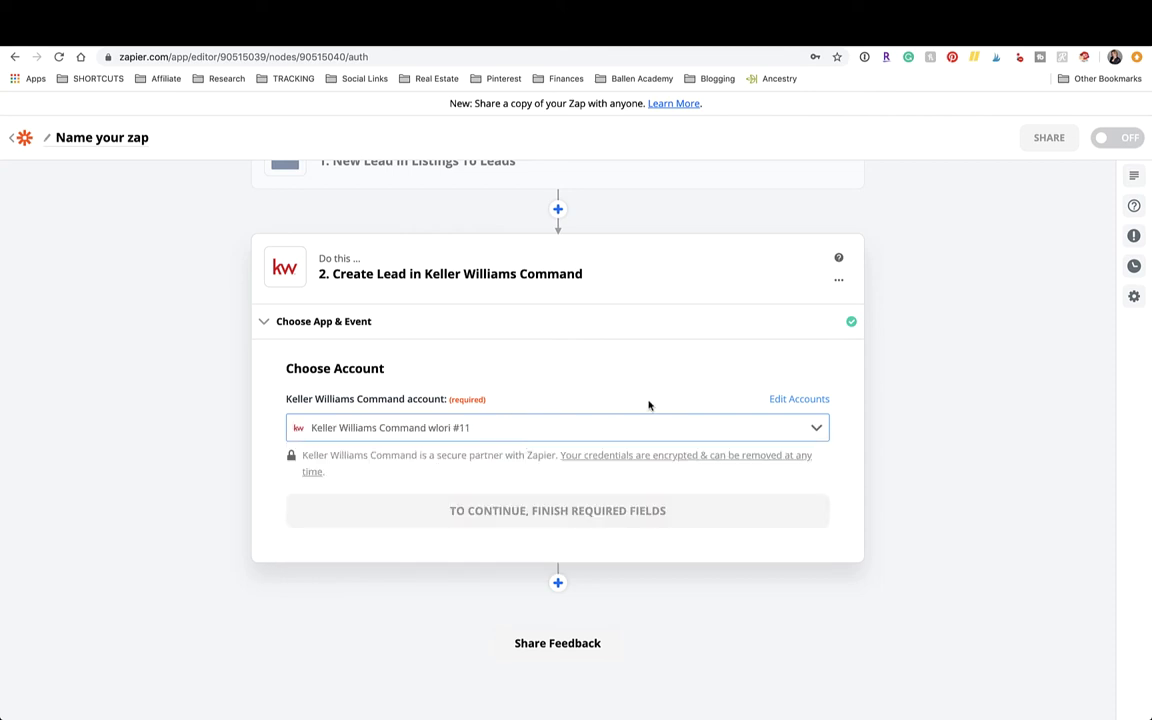
pyautogui.scroll(-1, 554, 420)
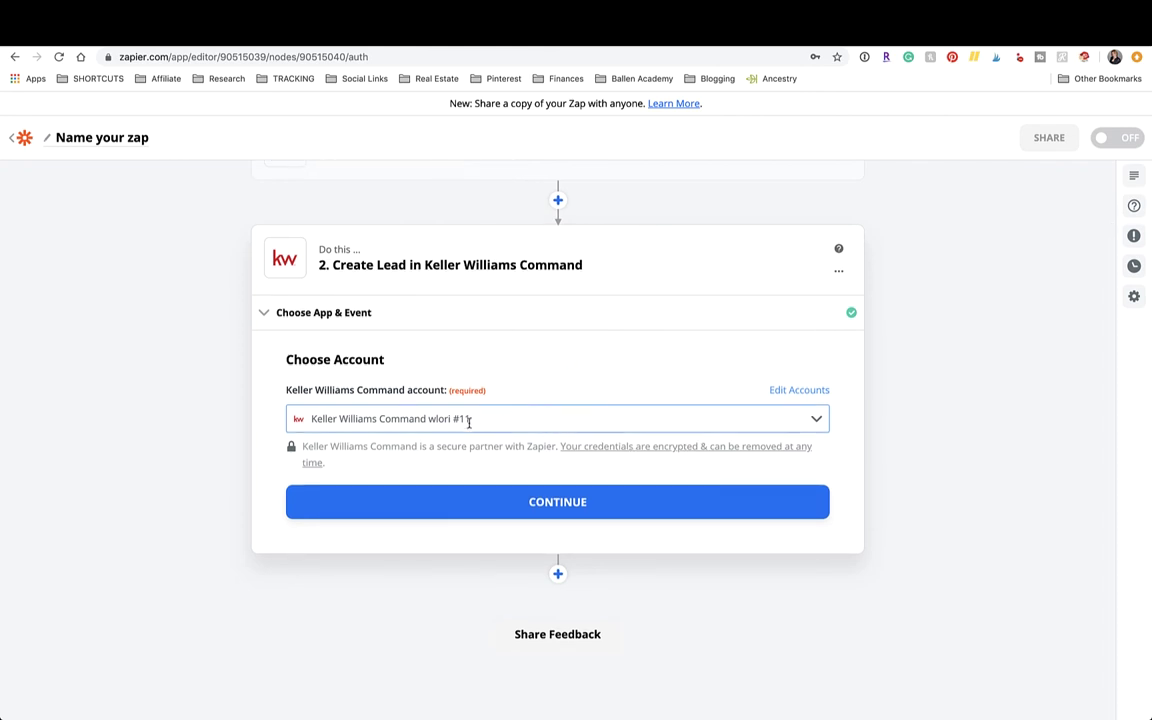
pyautogui.click(575, 507)
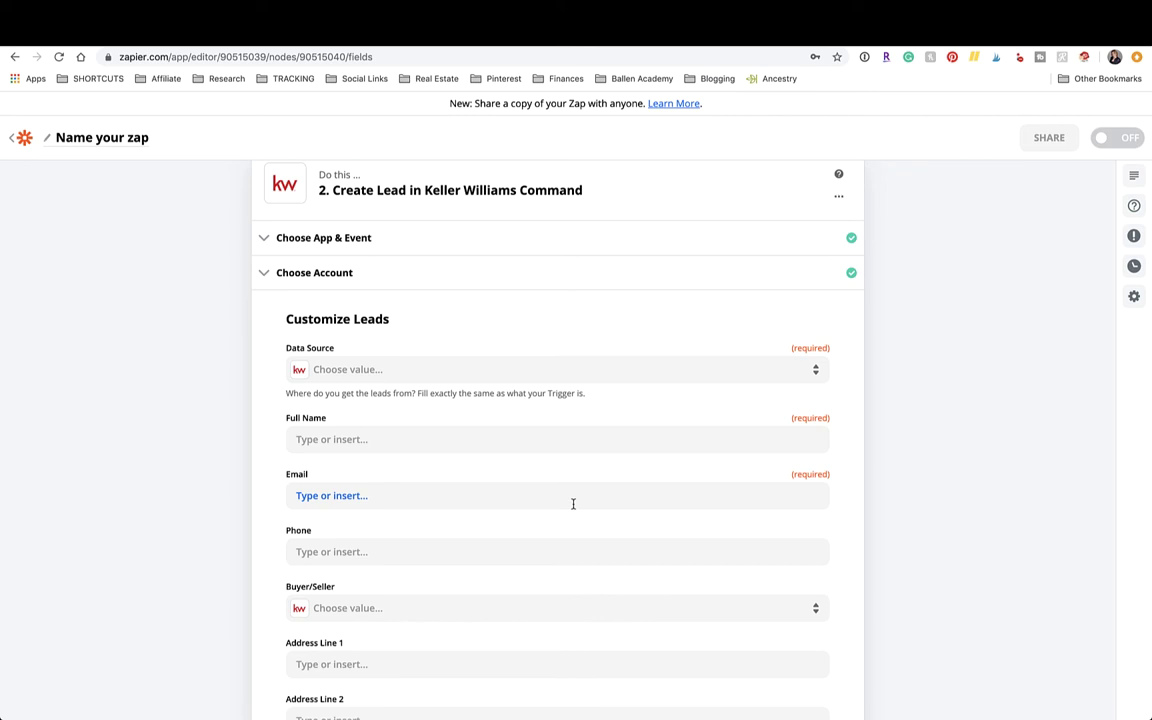
# Search 'listin' and set the lead's Data Source to Listings To Leads
pyautogui.scroll(-1, 458, 386)
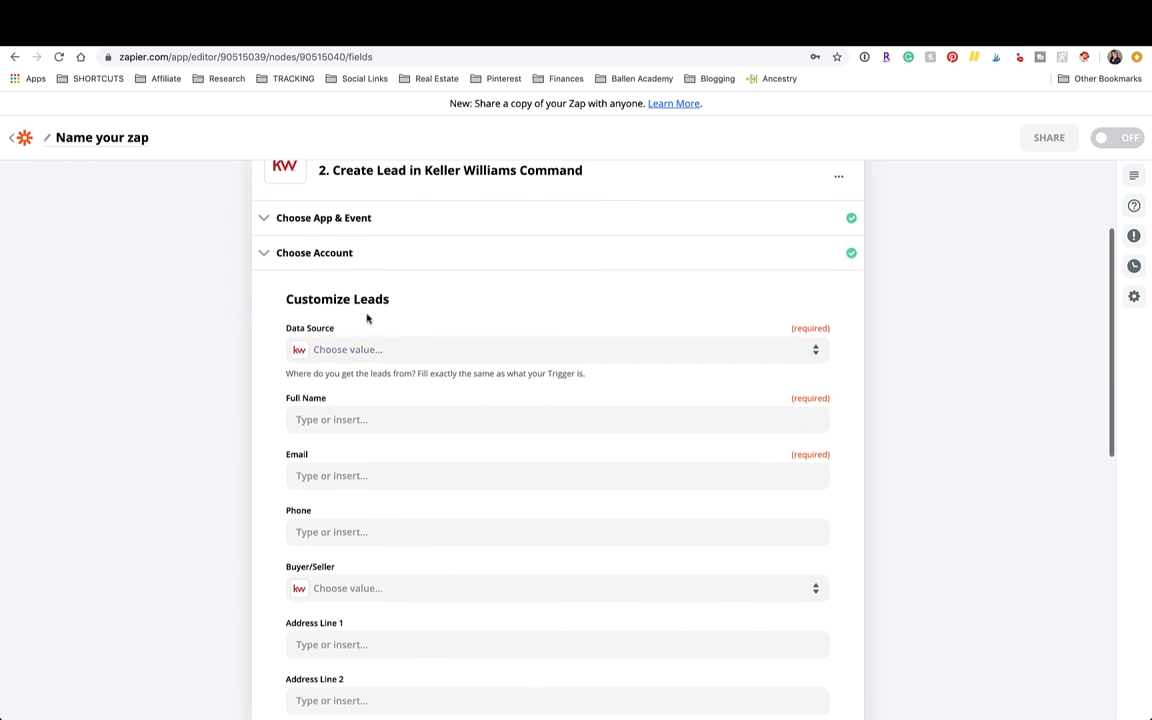
pyautogui.click(342, 351)
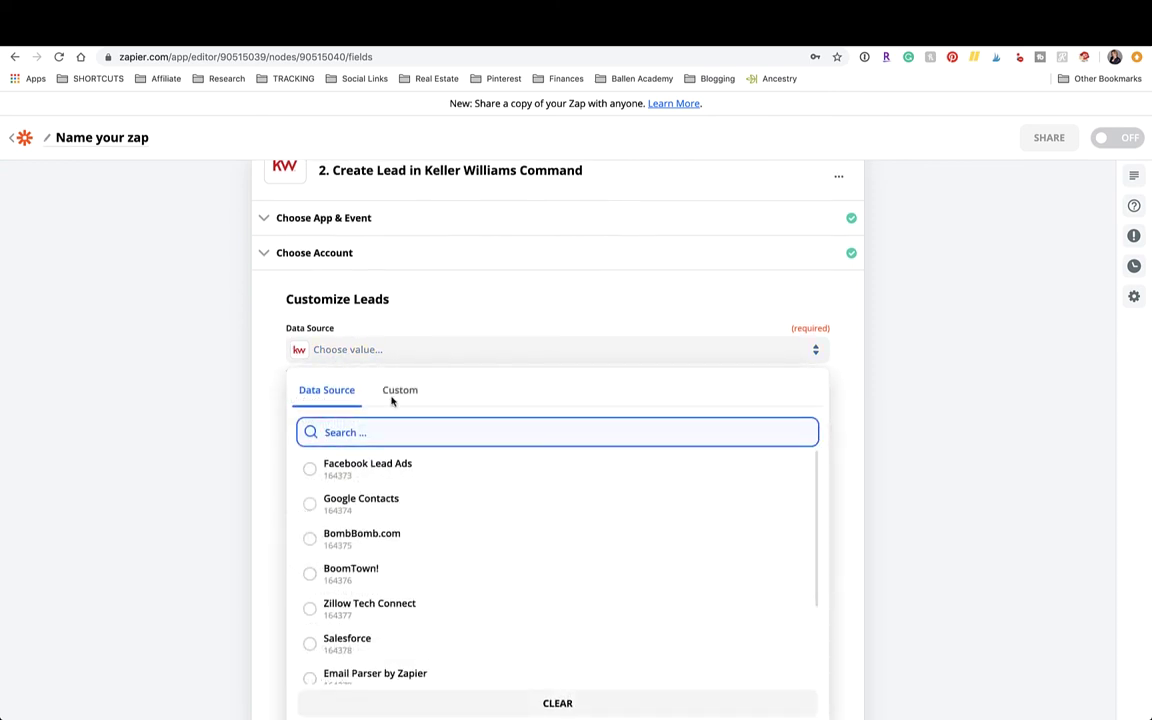
pyautogui.scroll(-2, 480, 482)
pyautogui.scroll(-3, 481, 483)
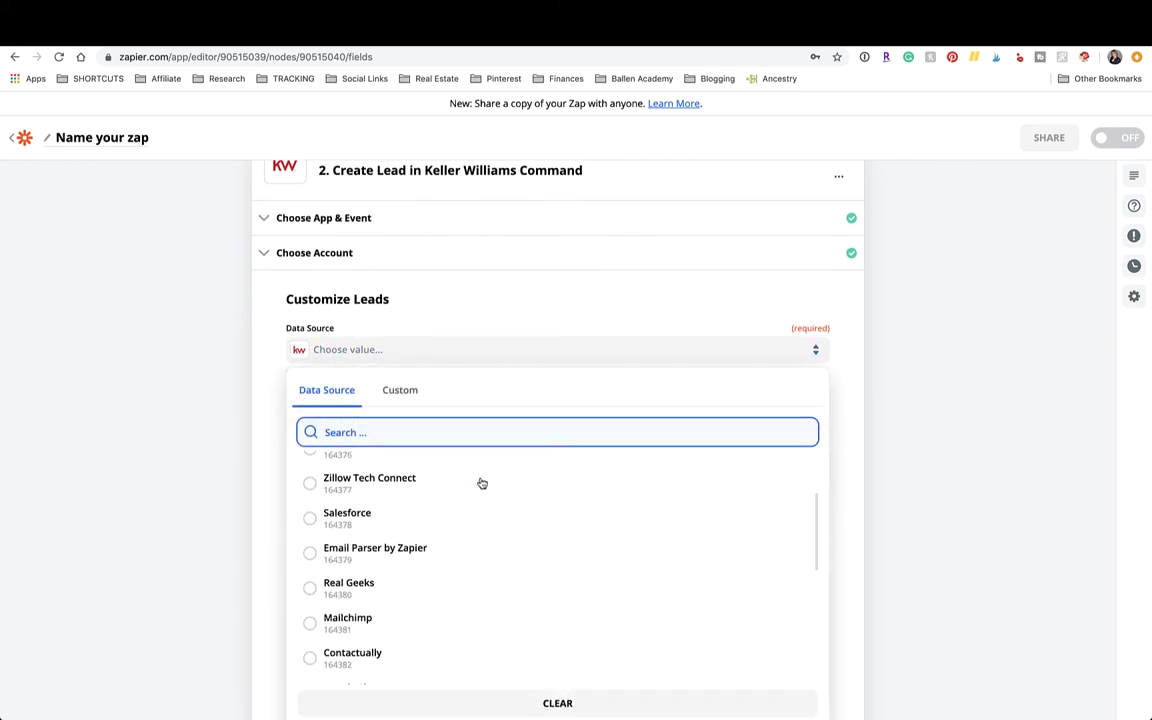
pyautogui.scroll(-2, 481, 483)
pyautogui.write('l')
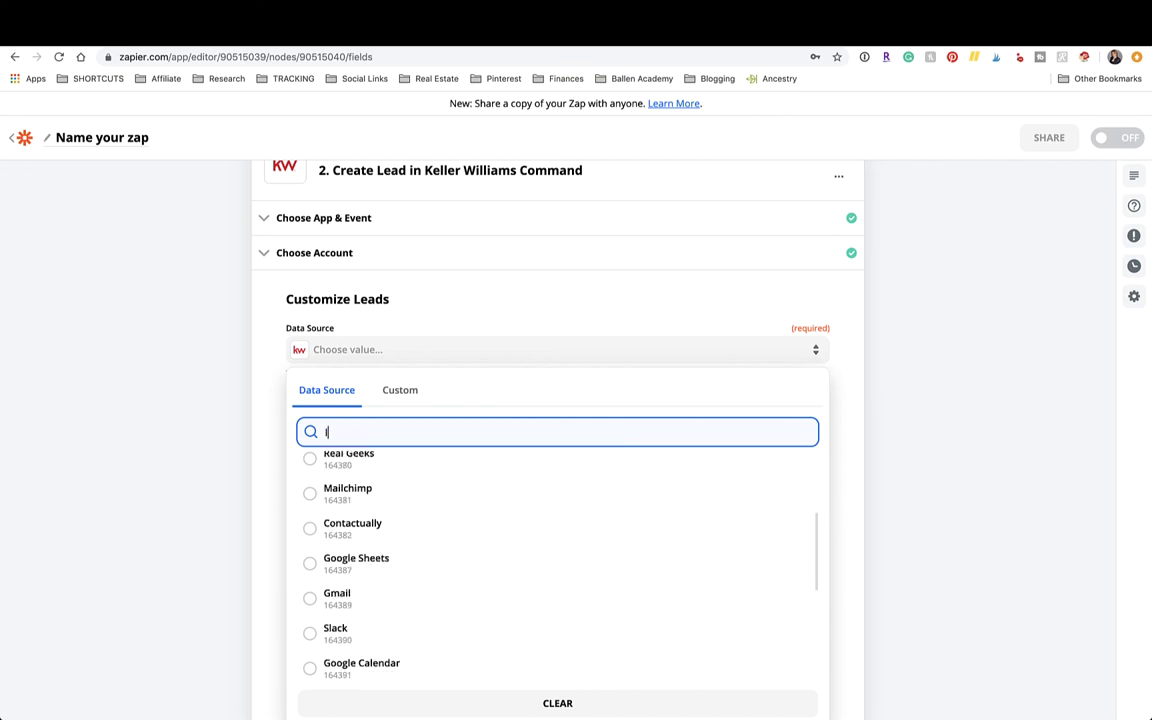
pyautogui.write('istin')
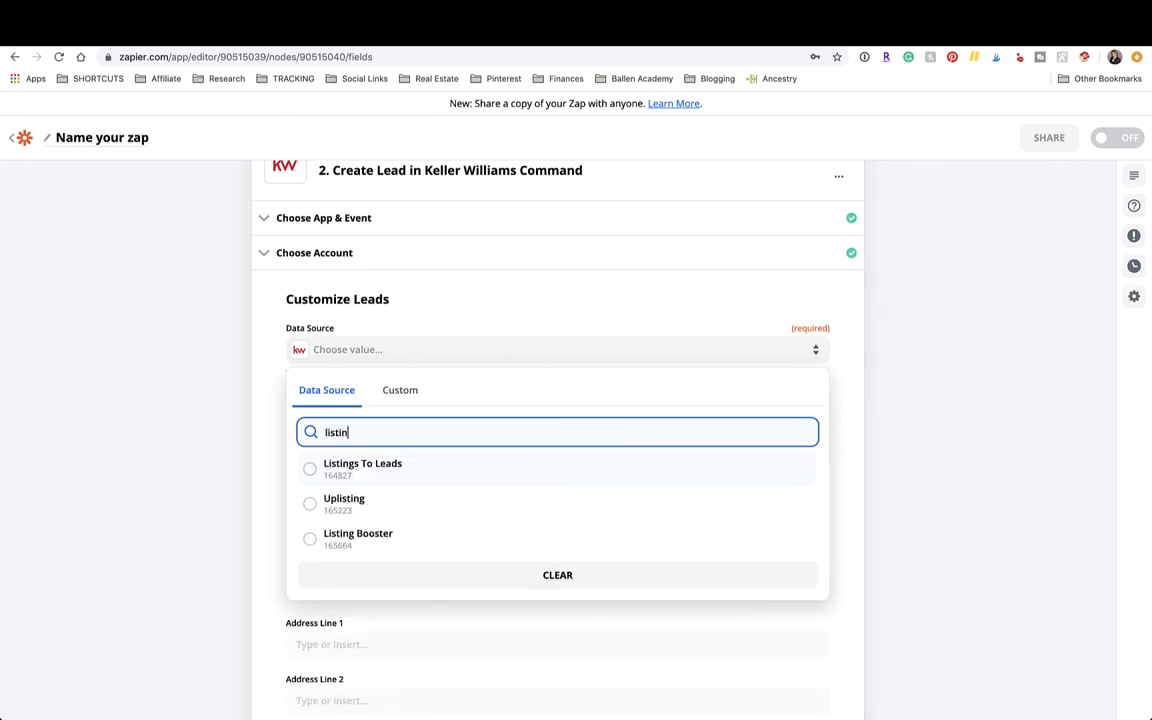
pyautogui.click(396, 476)
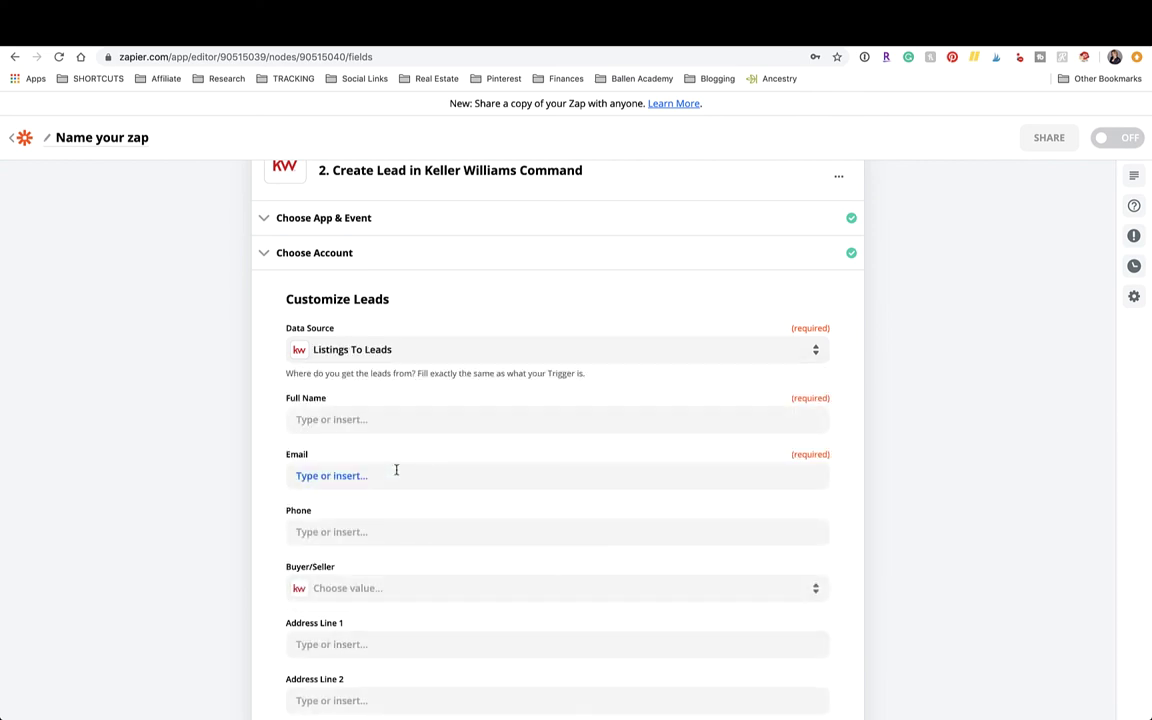
pyautogui.click(318, 384)
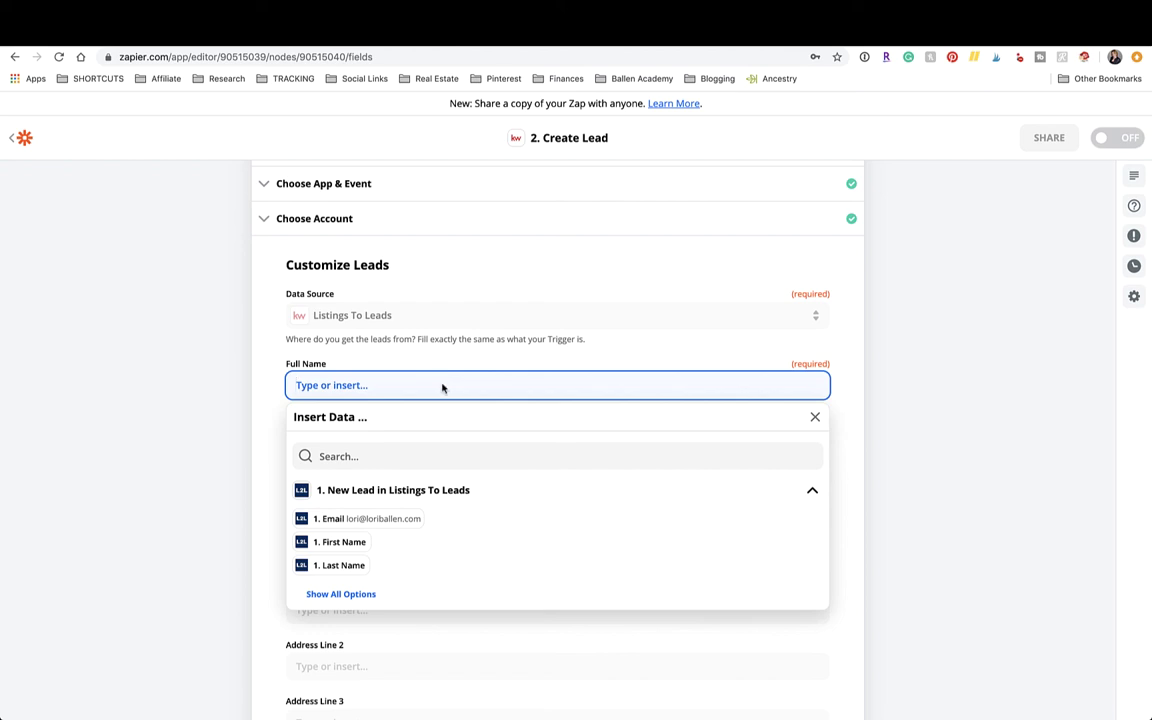
# Map the lead's first and last name into Full Name and its email into Email
pyautogui.click(369, 544)
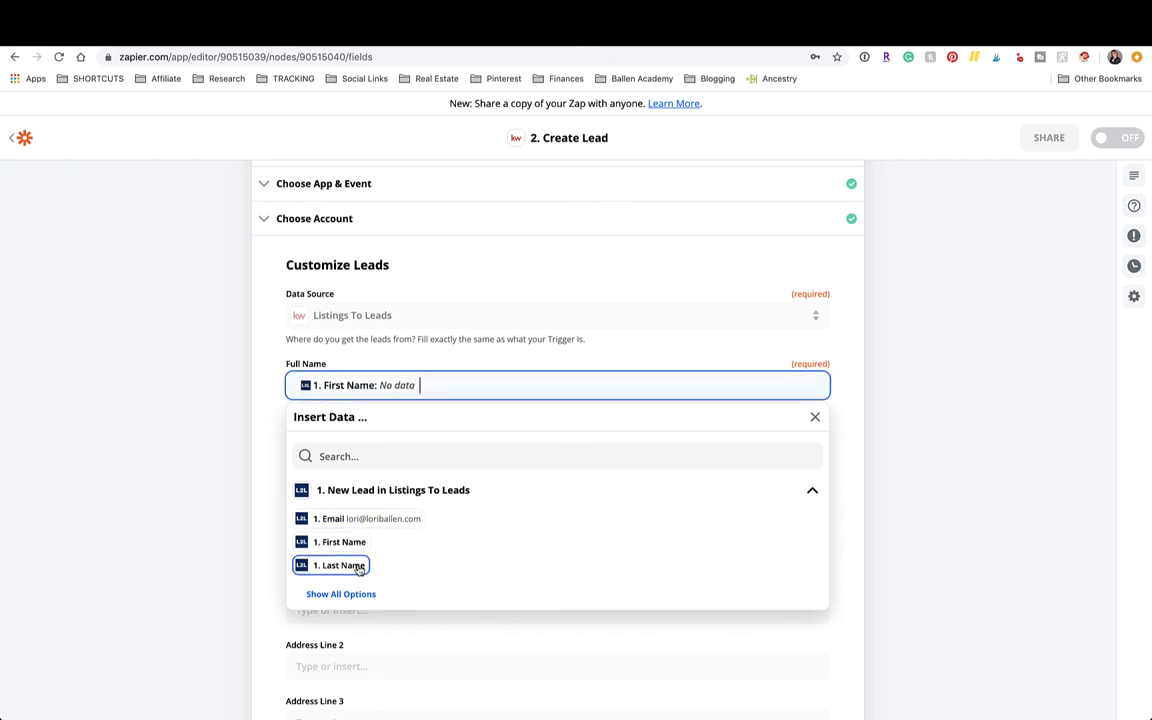
pyautogui.click(359, 567)
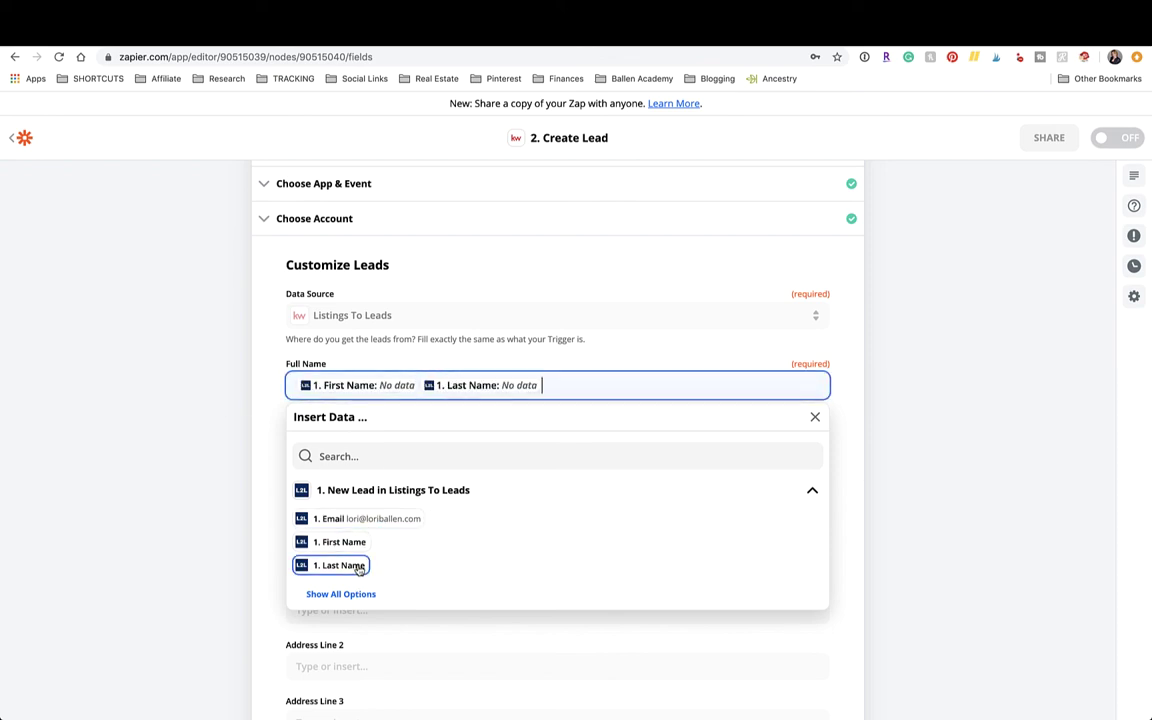
pyautogui.click(267, 373)
pyautogui.click(347, 441)
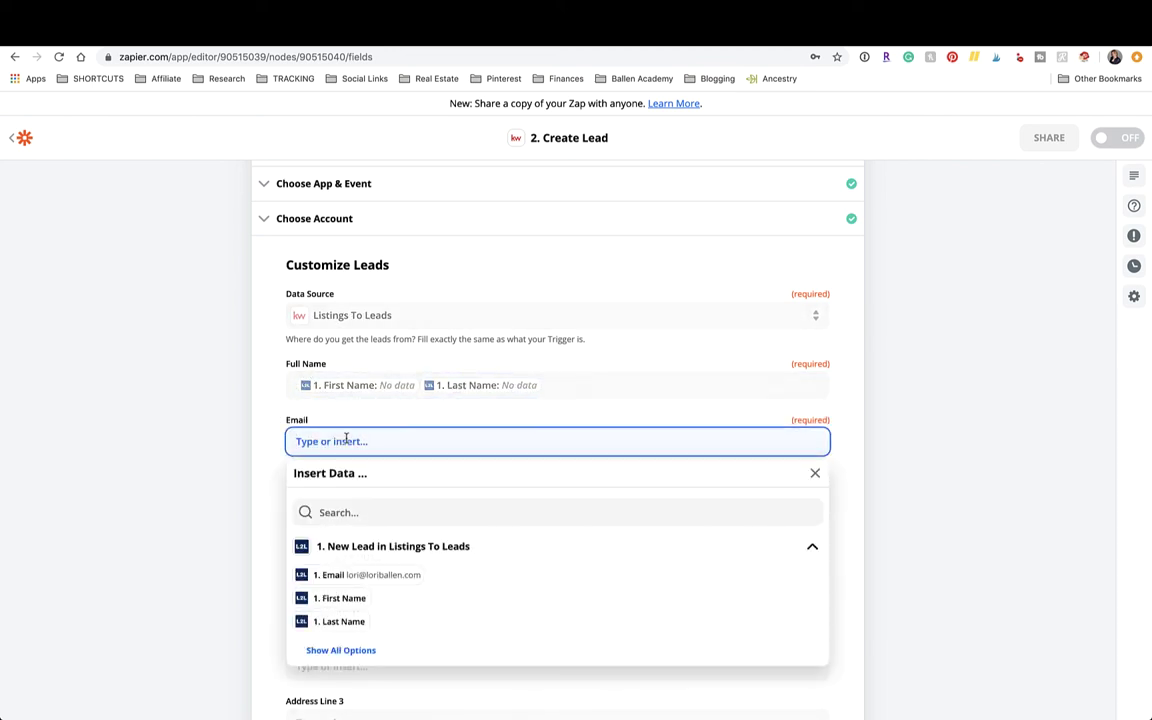
pyautogui.click(360, 575)
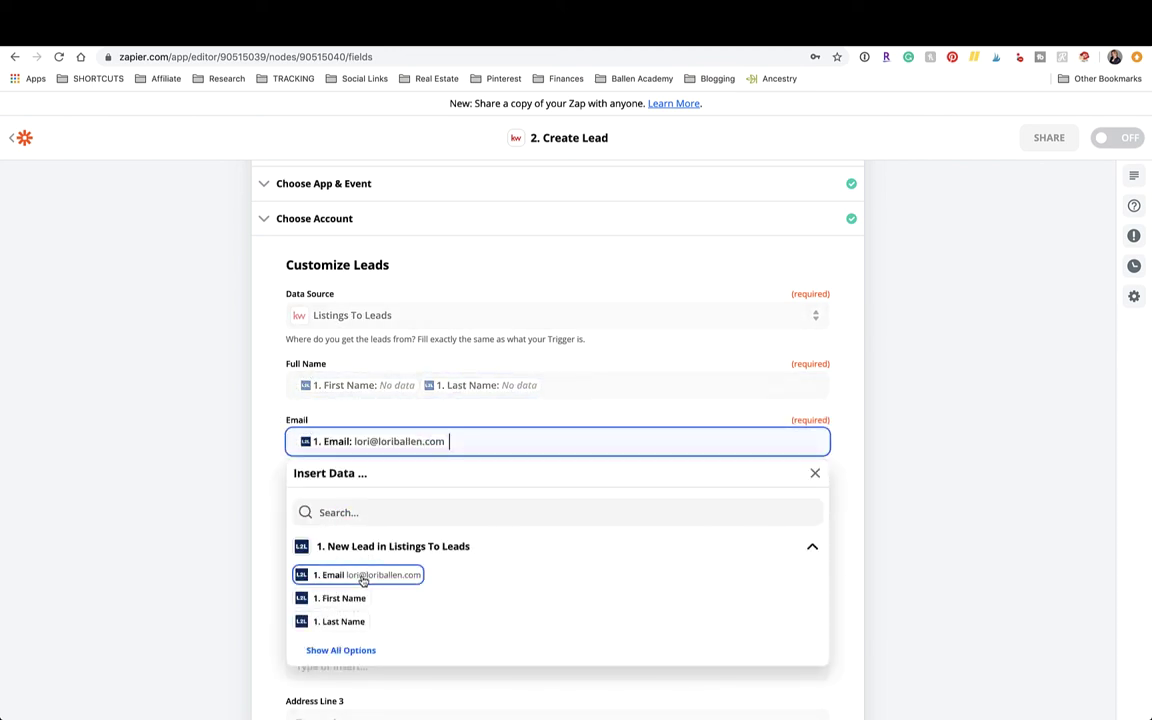
pyautogui.click(269, 510)
# Map the lead's Phone value into the Phone field from all available options
pyautogui.scroll(-3, 270, 509)
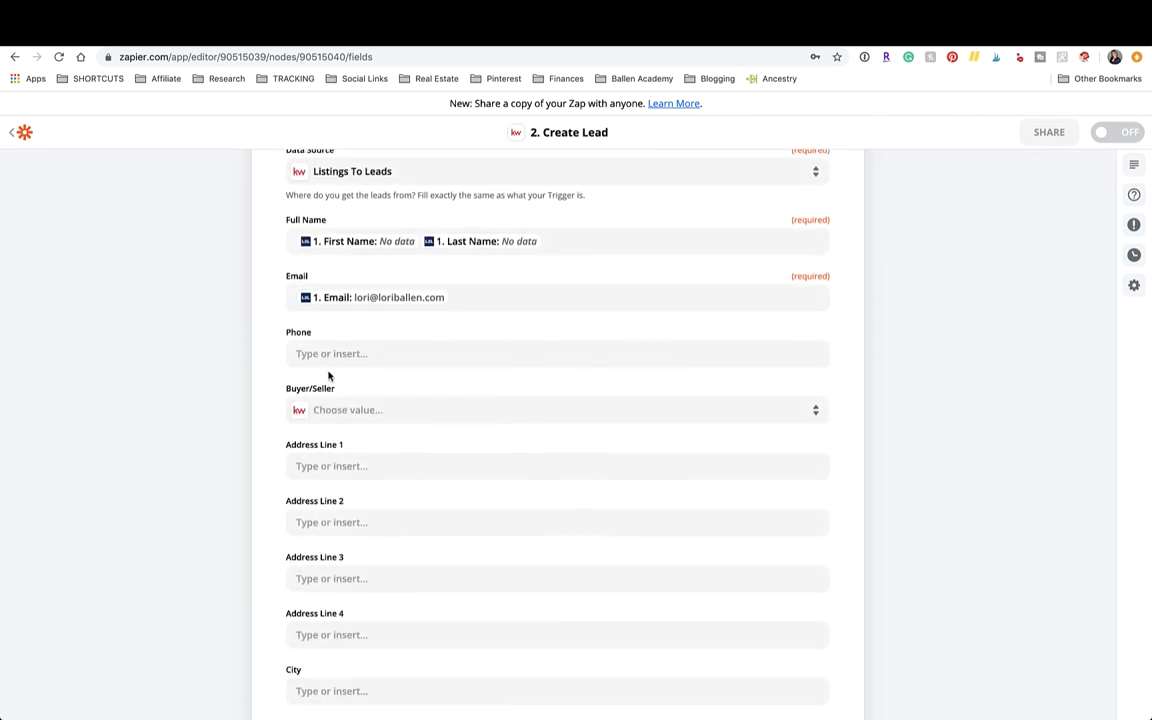
pyautogui.click(326, 354)
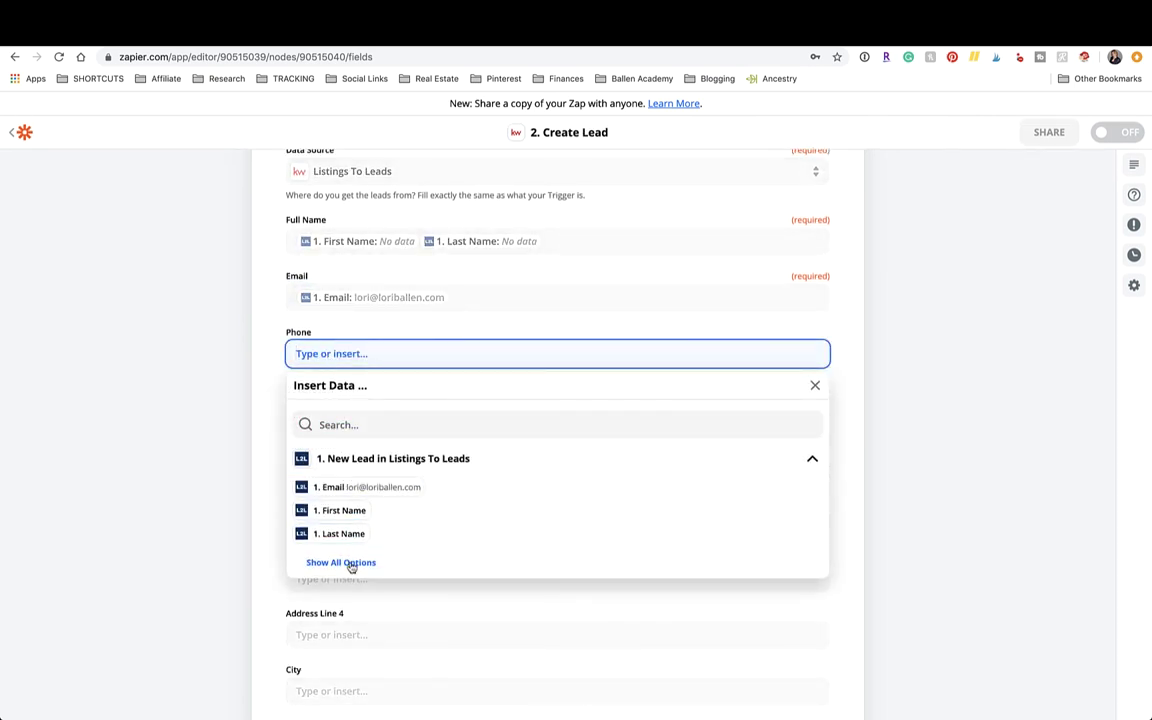
pyautogui.click(341, 563)
pyautogui.scroll(-2, 358, 612)
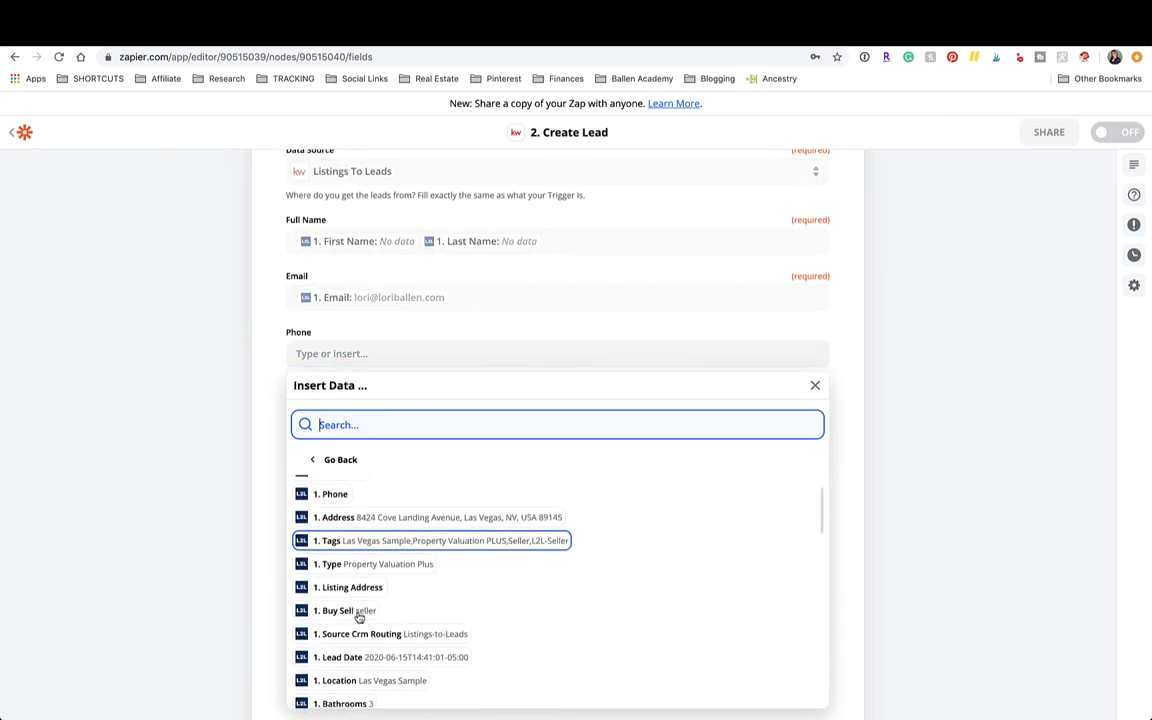
pyautogui.click(327, 496)
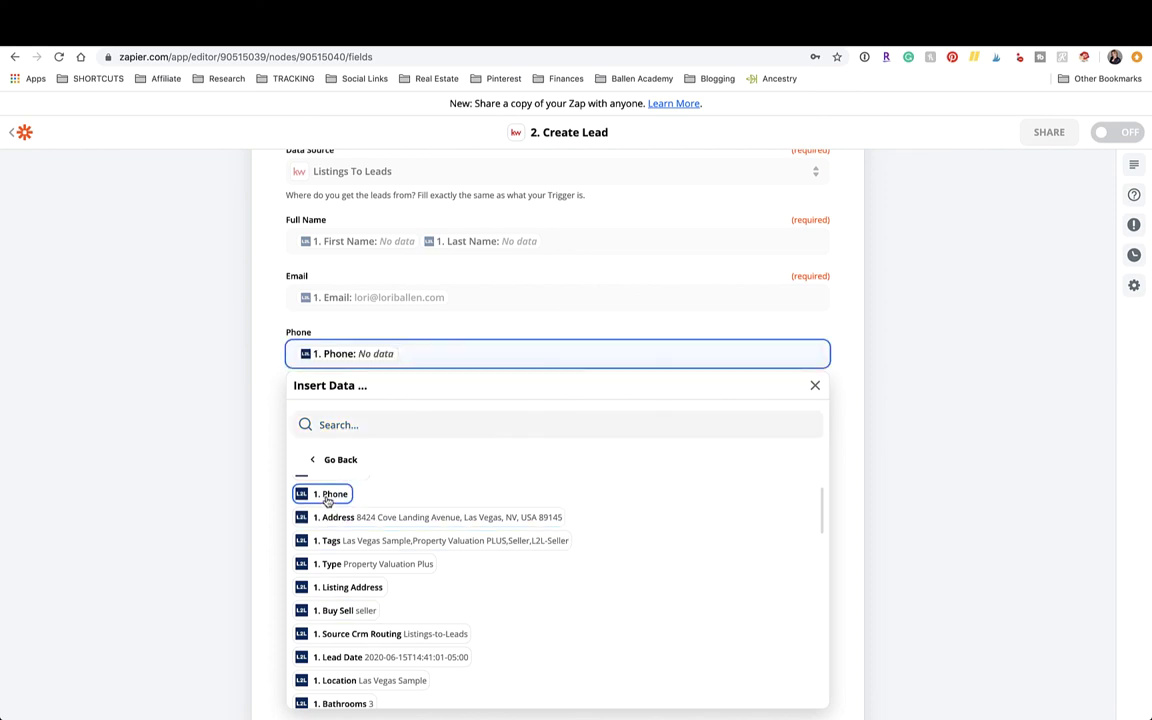
pyautogui.click(283, 376)
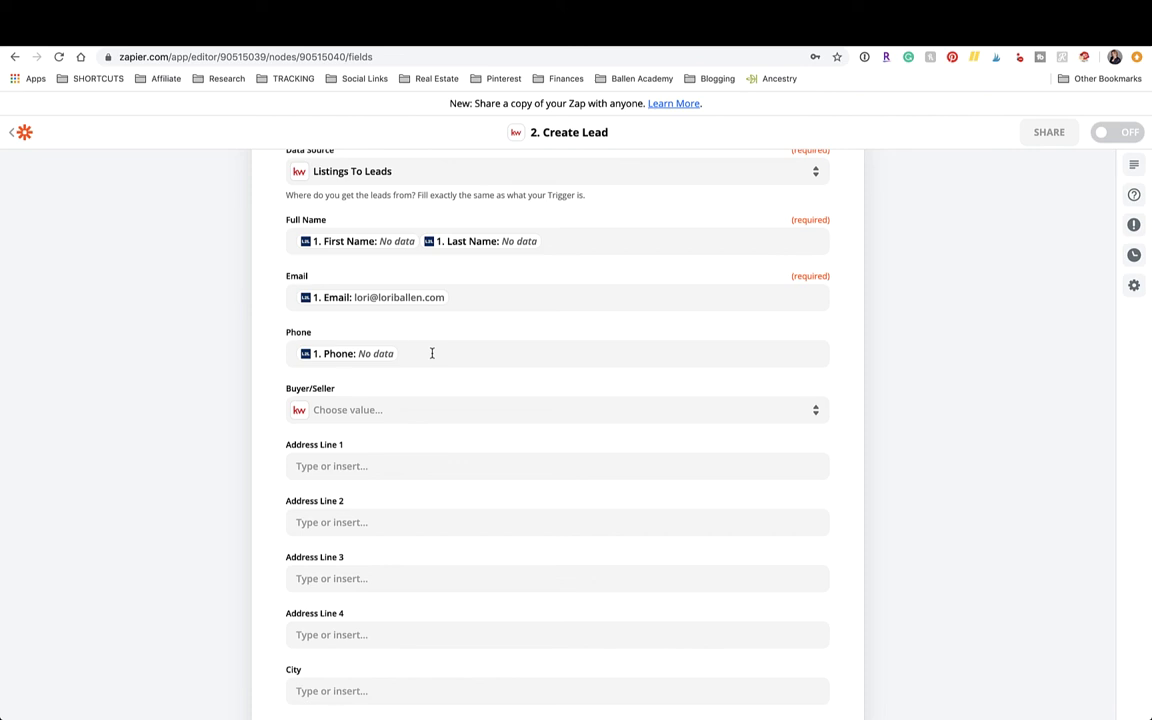
pyautogui.click(423, 362)
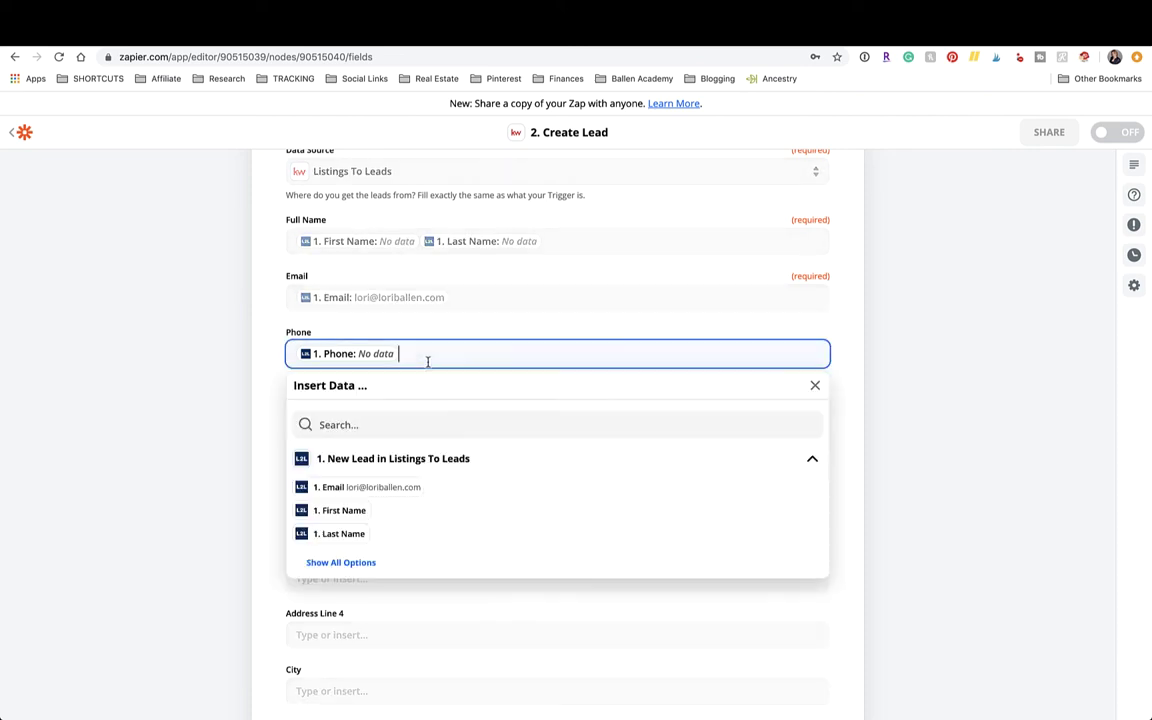
pyautogui.scroll(-1, 391, 504)
pyautogui.click(182, 460)
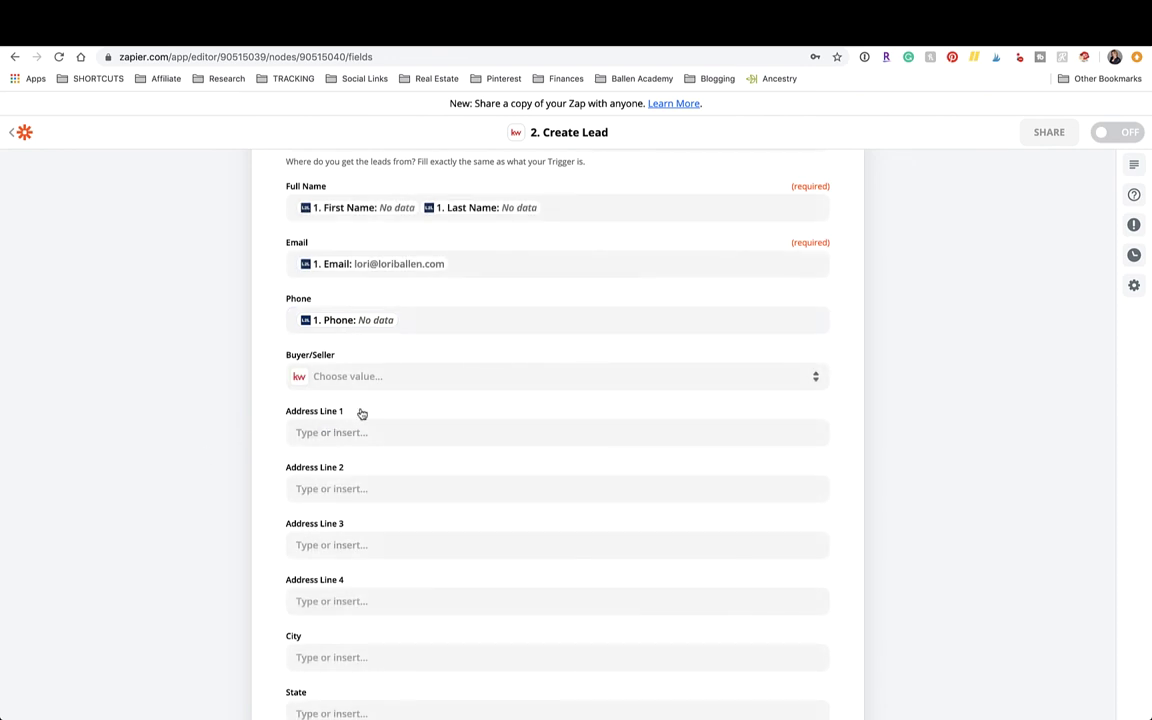
pyautogui.scroll(1, 360, 411)
pyautogui.click(414, 346)
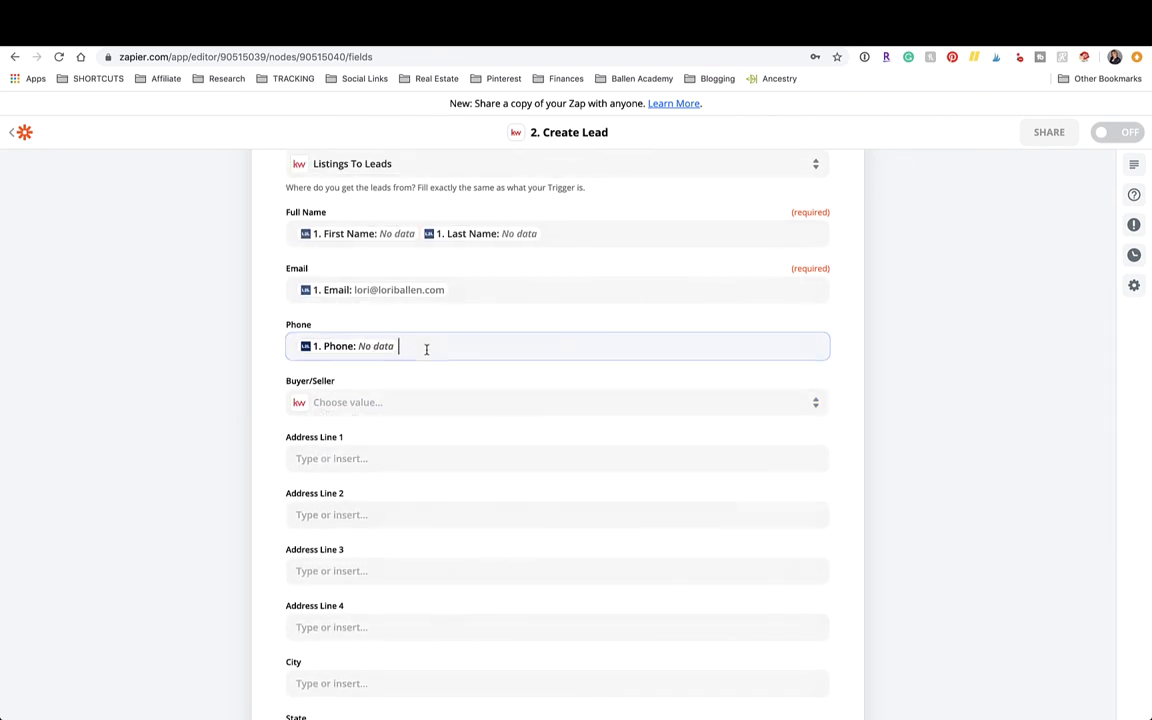
pyautogui.click(270, 360)
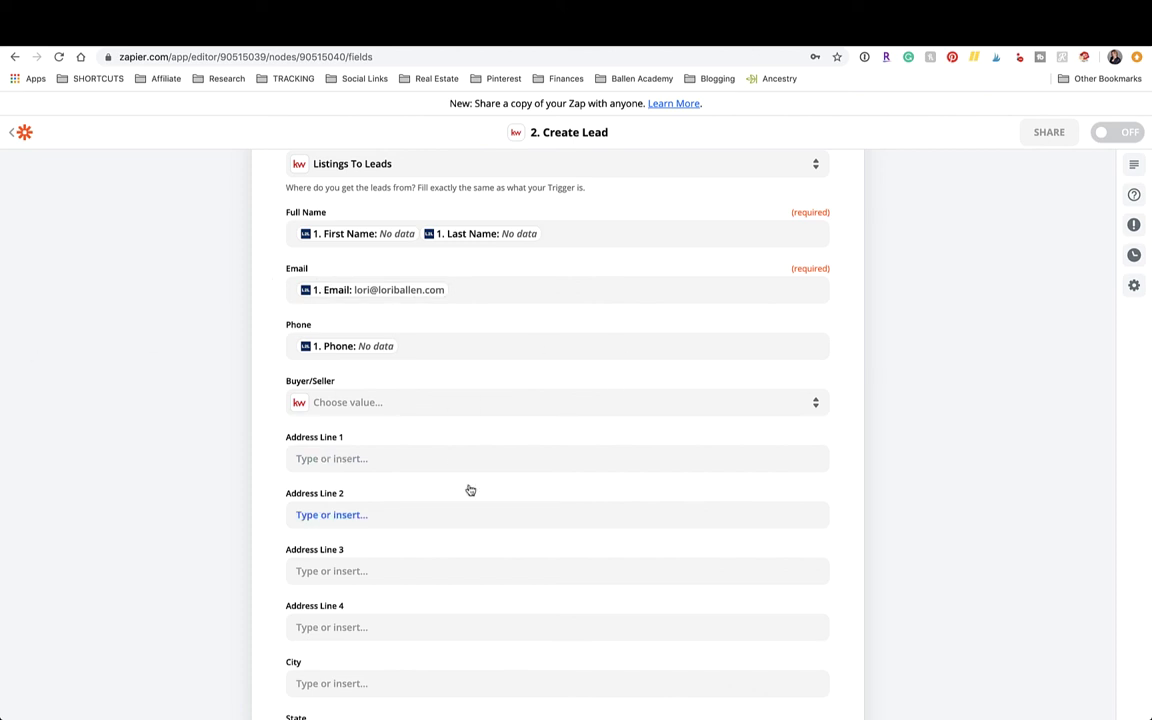
# Set Buyer/Seller to Seller
pyautogui.scroll(-3, 223, 530)
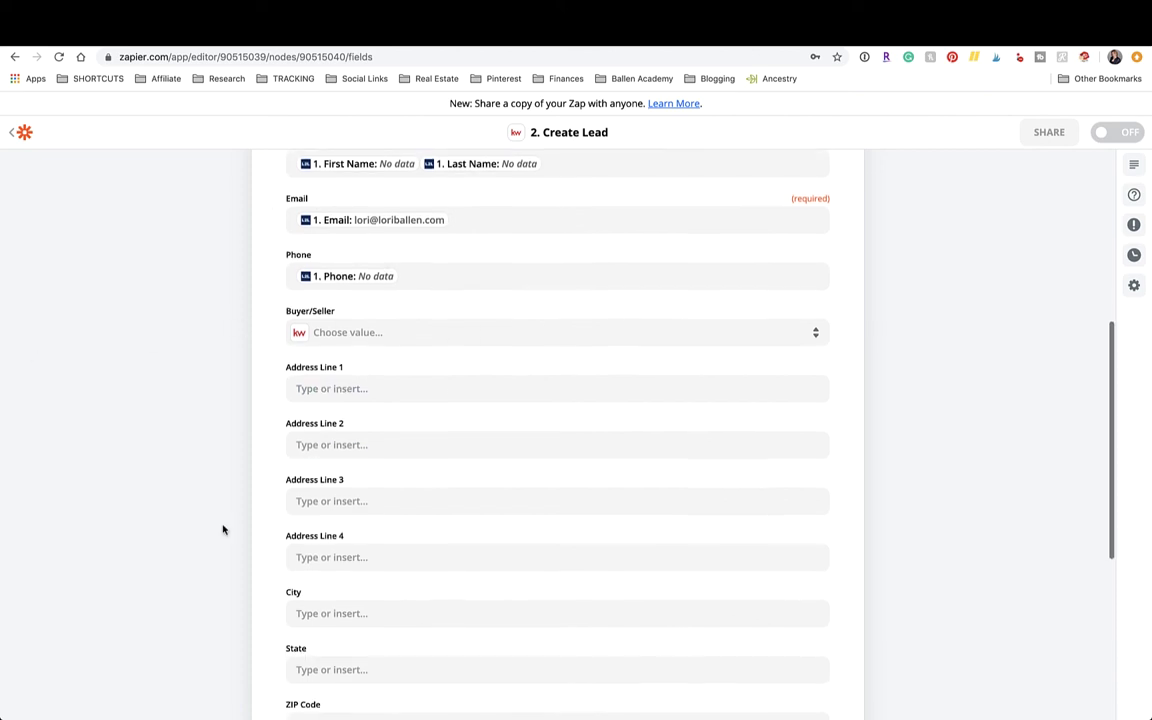
pyautogui.click(355, 332)
pyautogui.click(337, 452)
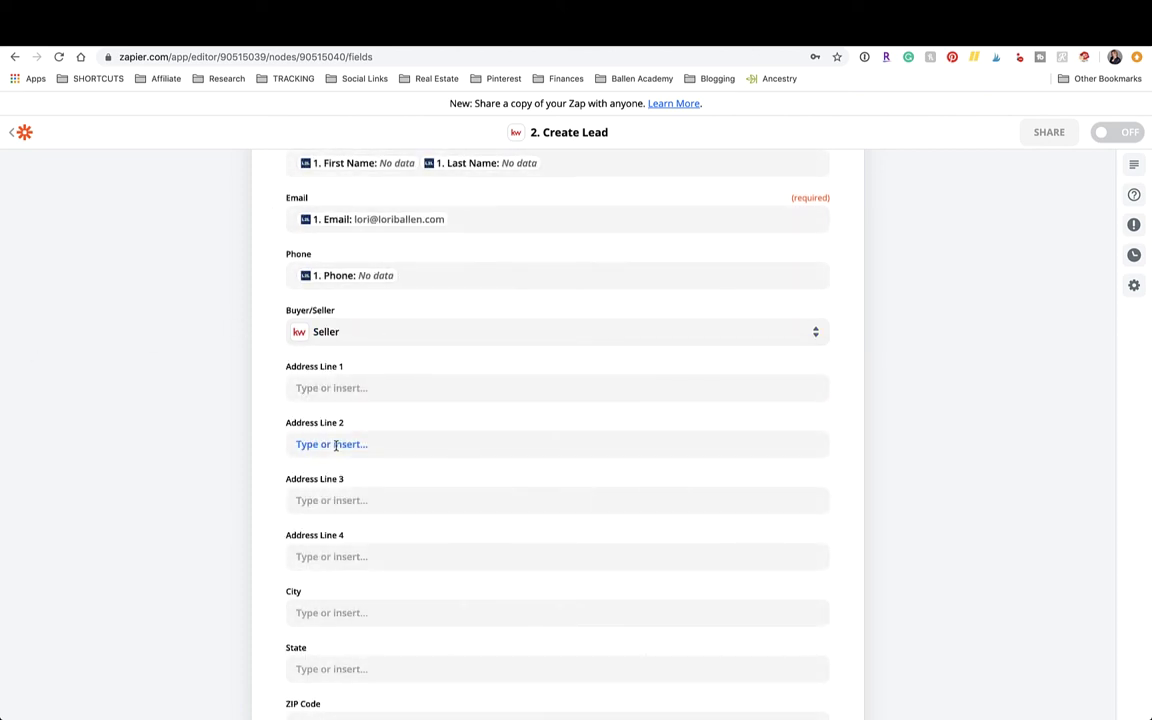
# Map the lead's Address into Address Line 1 from all available options
pyautogui.click(332, 392)
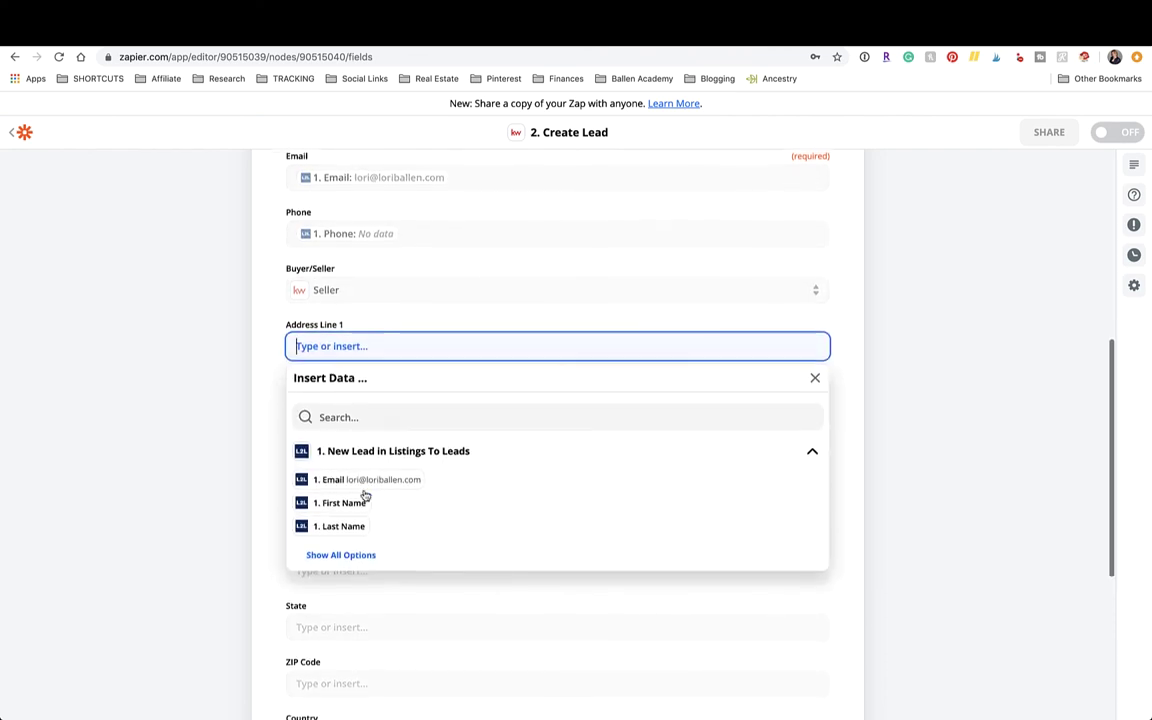
pyautogui.click(352, 553)
pyautogui.scroll(-3, 352, 555)
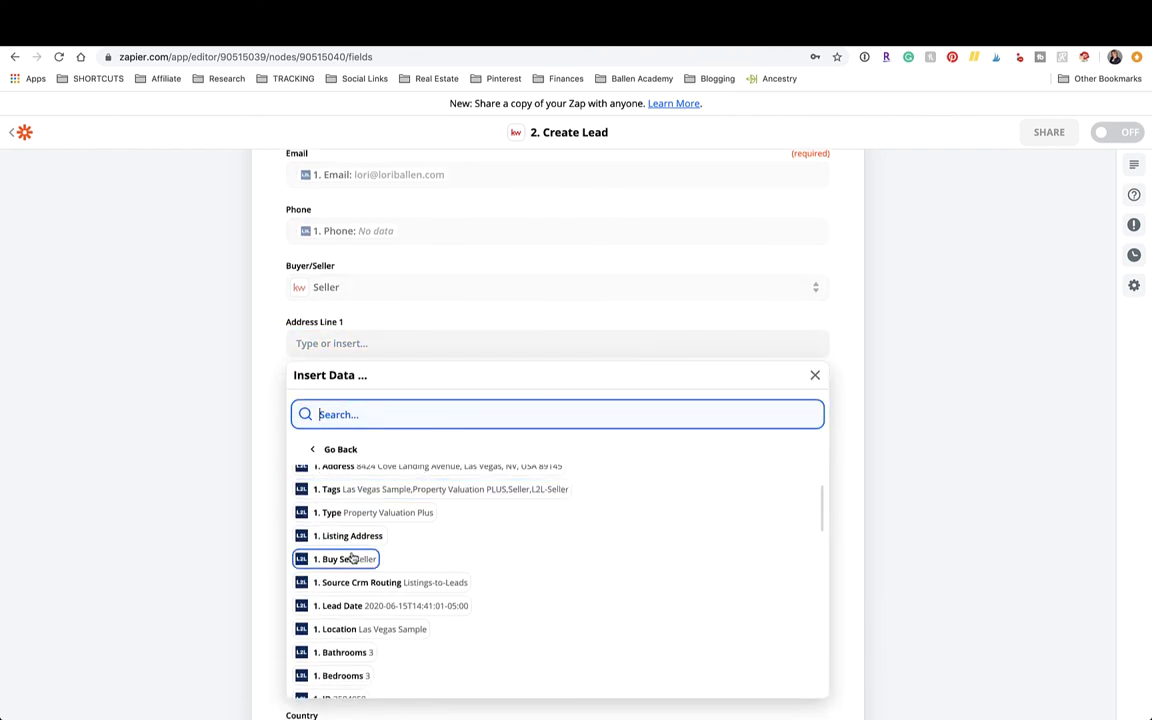
pyautogui.scroll(1, 450, 510)
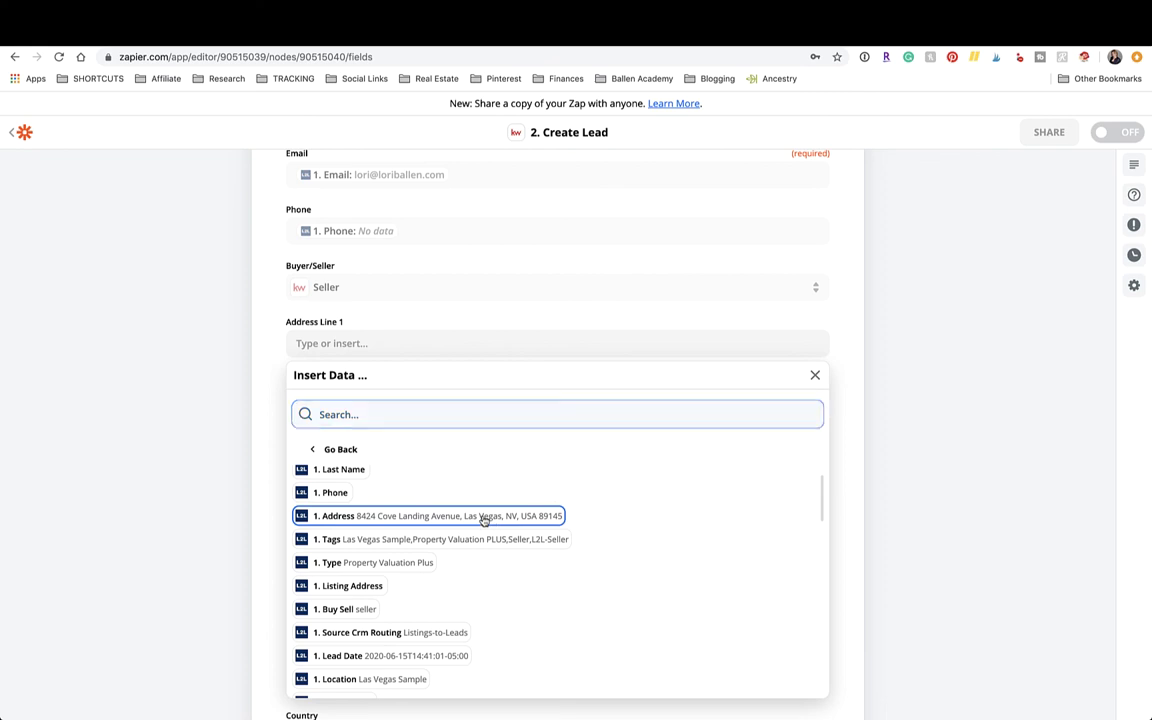
pyautogui.click(483, 516)
pyautogui.click(202, 375)
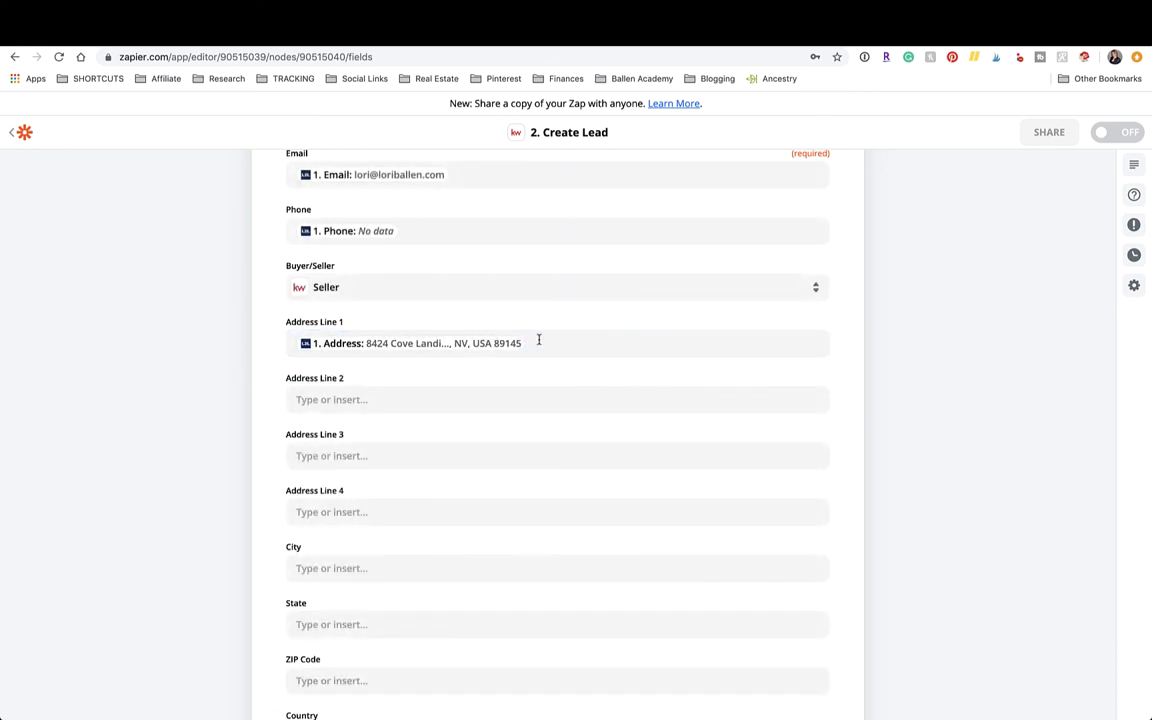
# Scroll through the form and recheck Address Line 1's data choices without changes
pyautogui.scroll(-3, 538, 340)
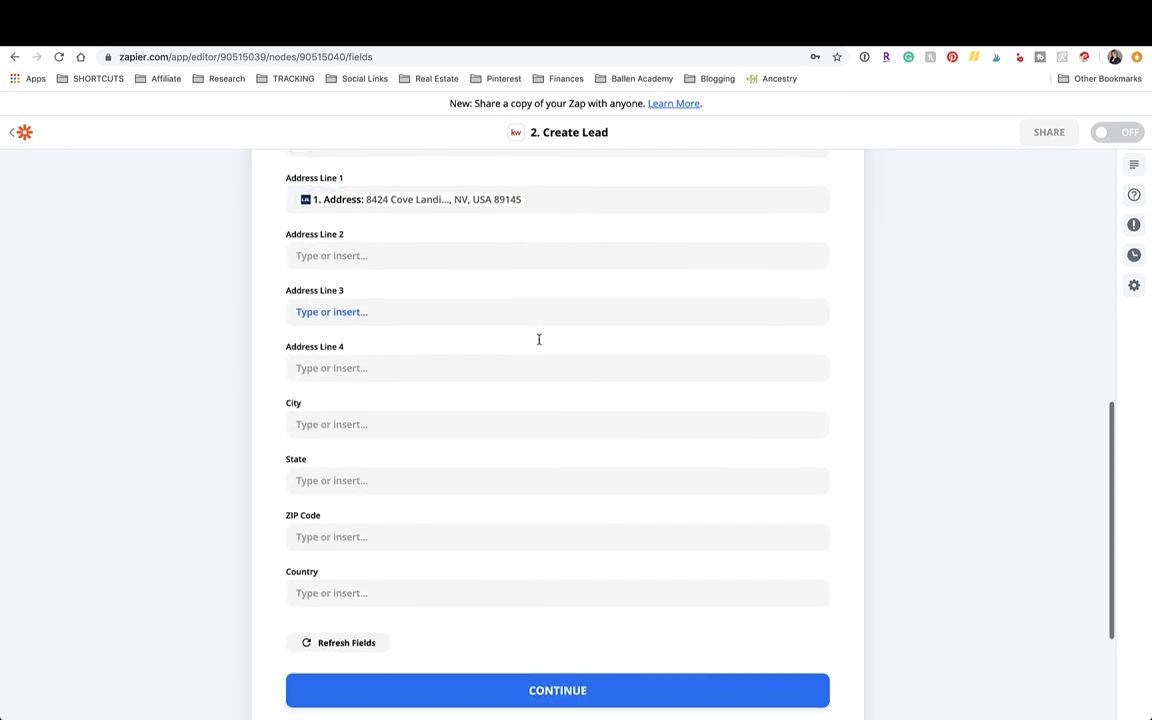
pyautogui.scroll(-3, 538, 340)
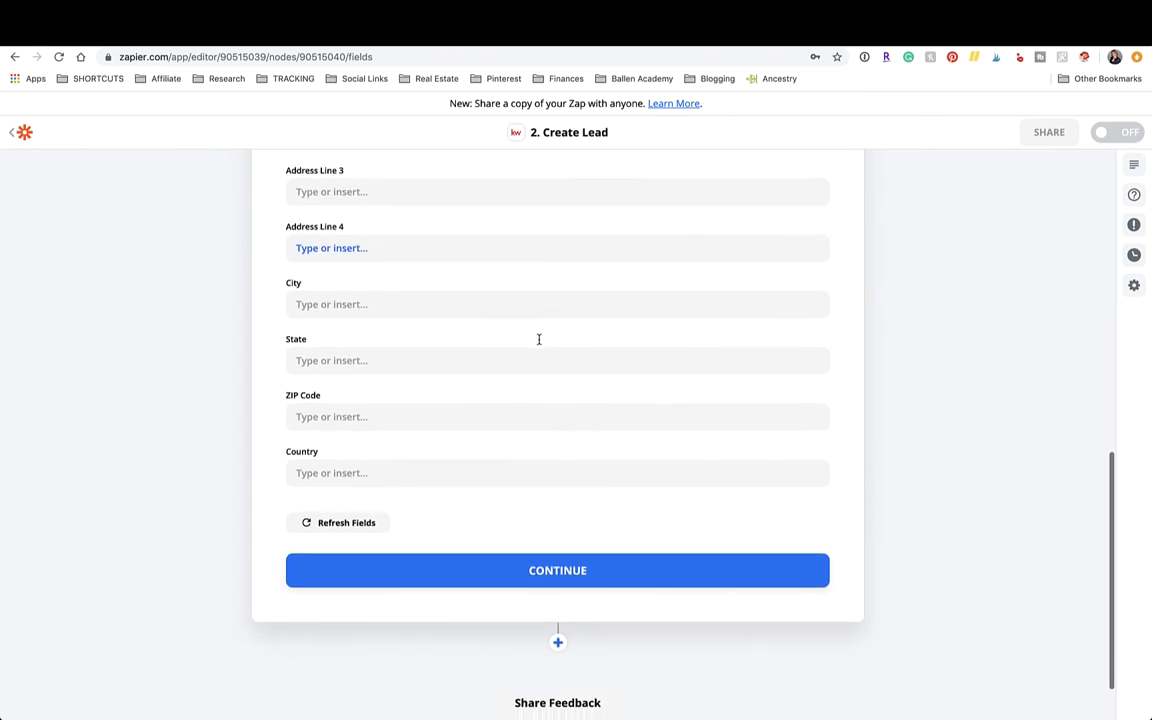
pyautogui.scroll(1, 538, 340)
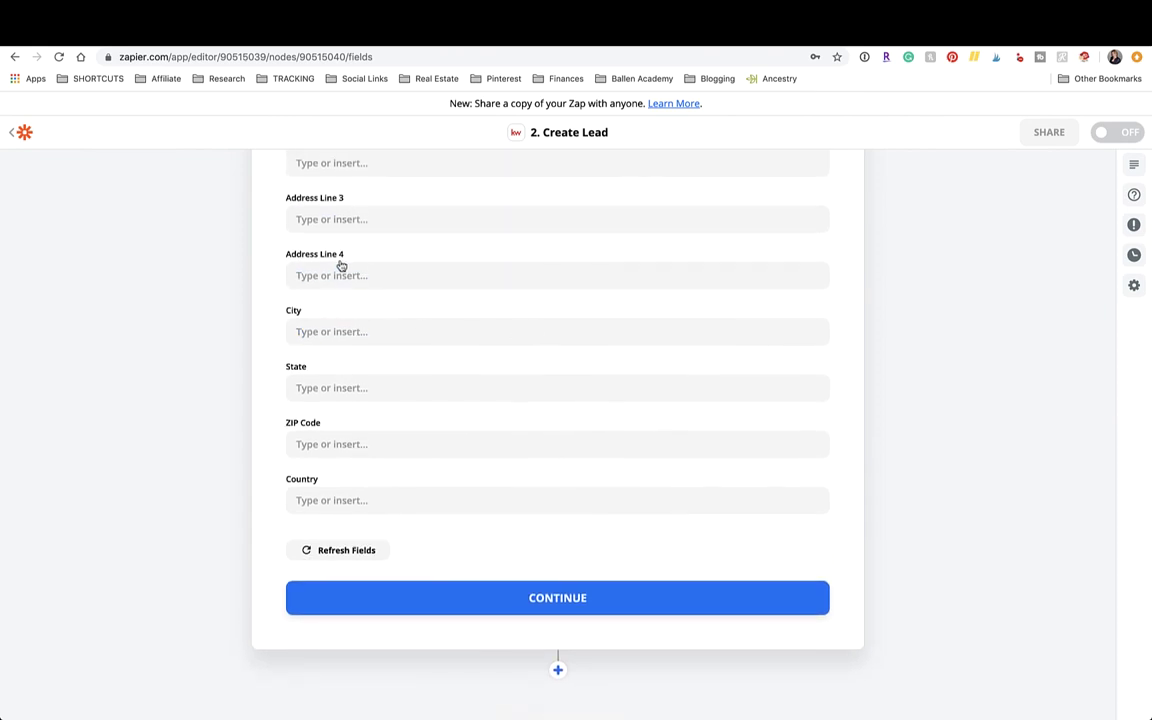
pyautogui.scroll(3, 339, 265)
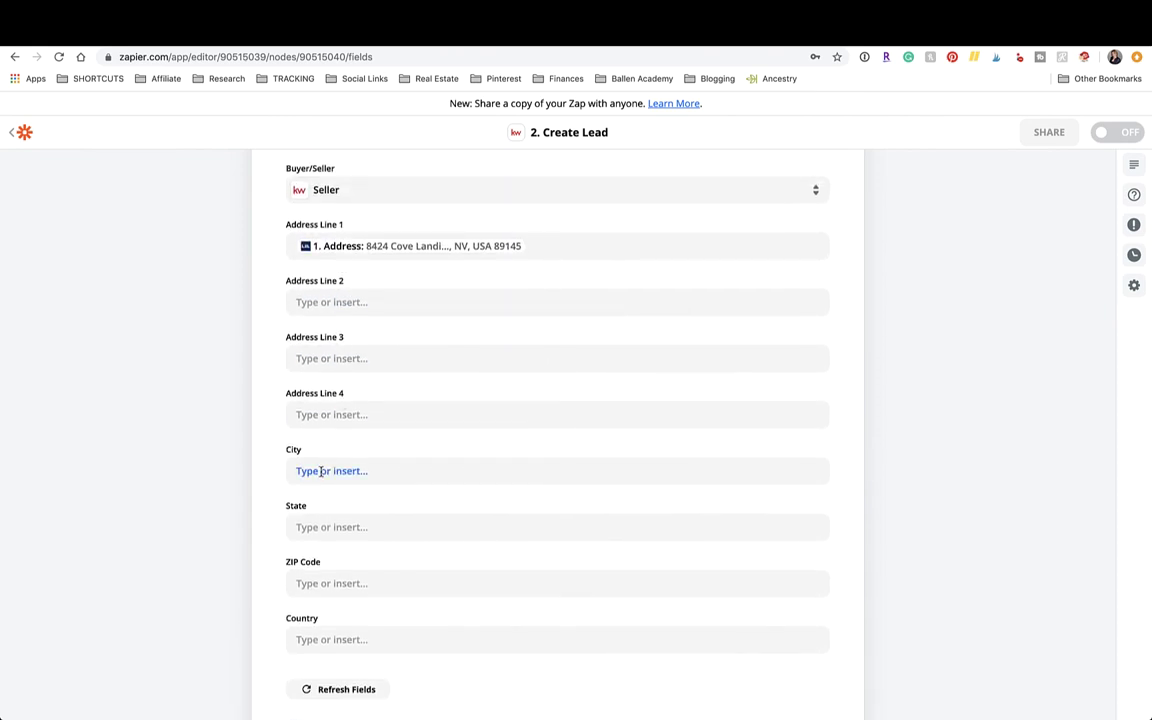
pyautogui.click(540, 245)
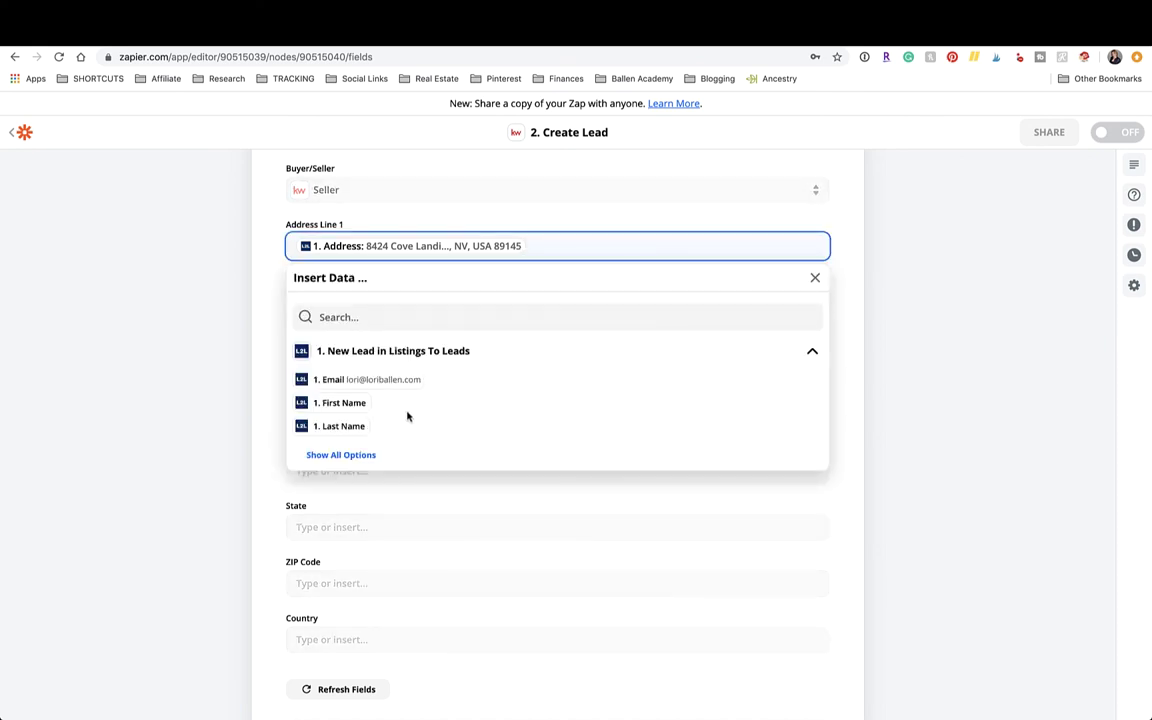
pyautogui.click(368, 548)
pyautogui.scroll(6, 389, 316)
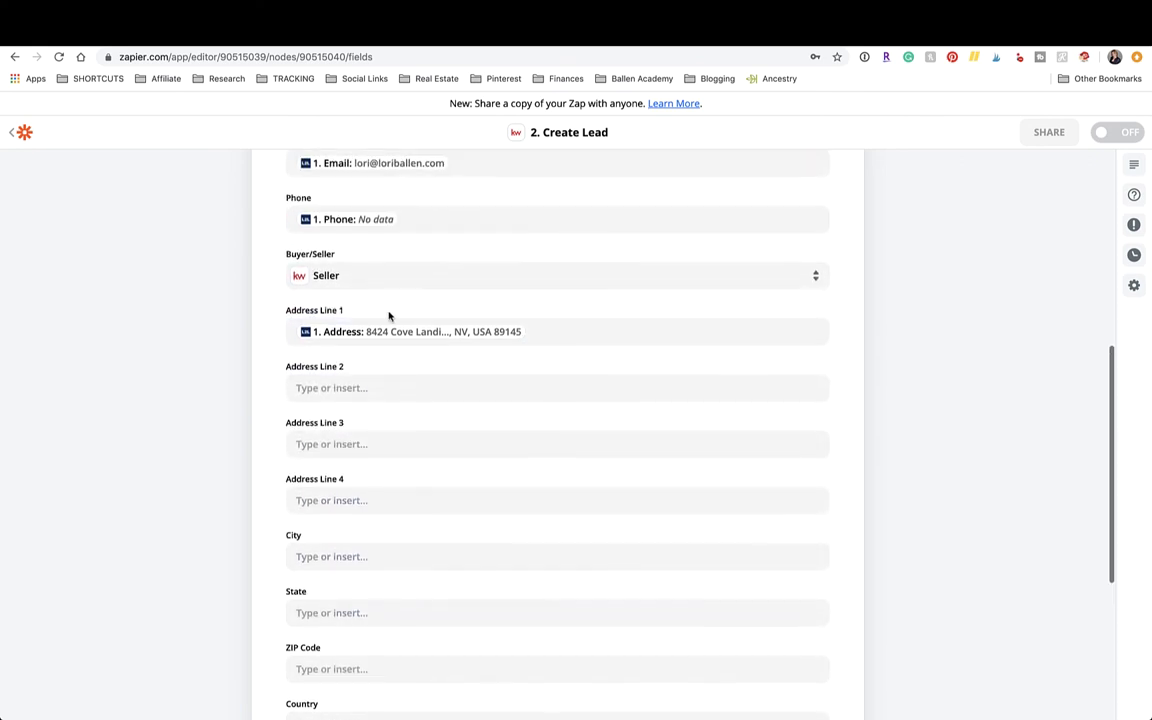
pyautogui.scroll(-10, 389, 316)
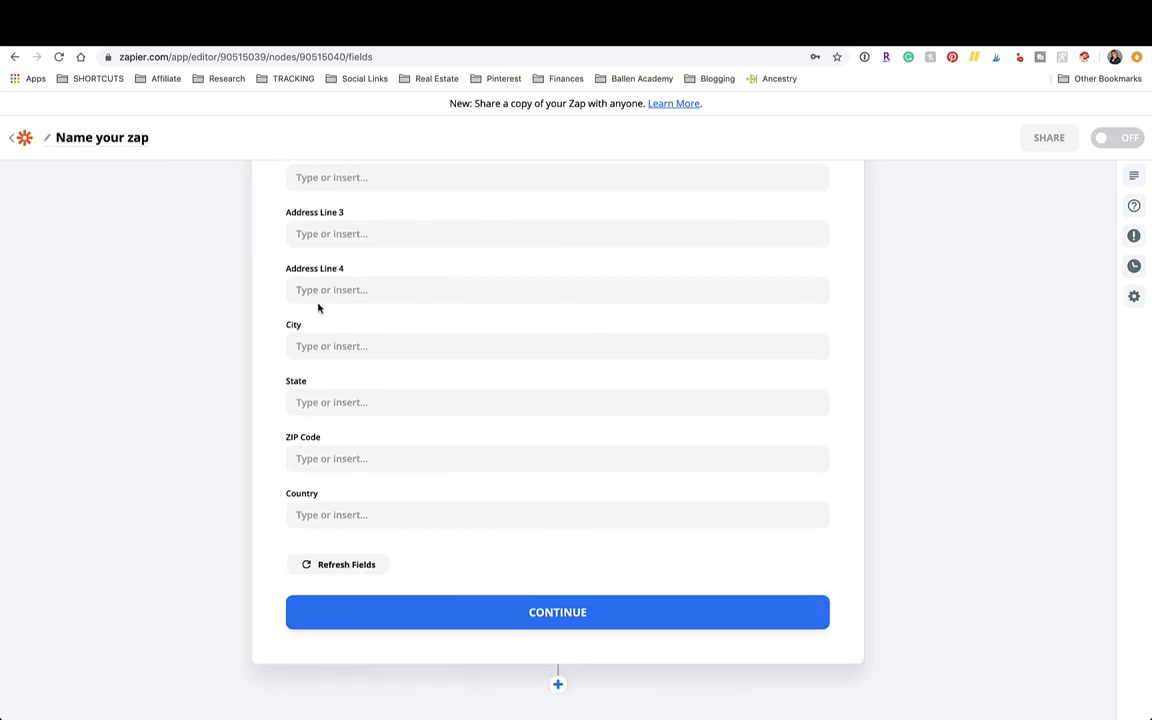
pyautogui.scroll(-2, 330, 510)
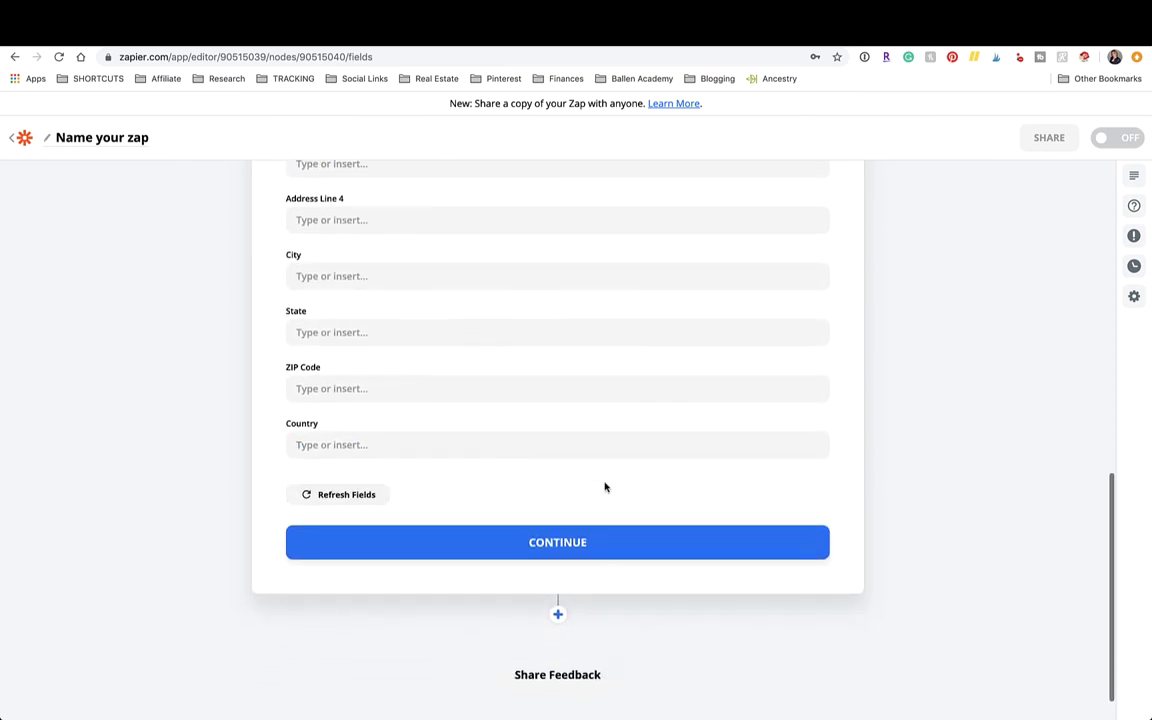
# Save the lead field mapping and review the test preview showing Team and Full Name empty
pyautogui.click(558, 541)
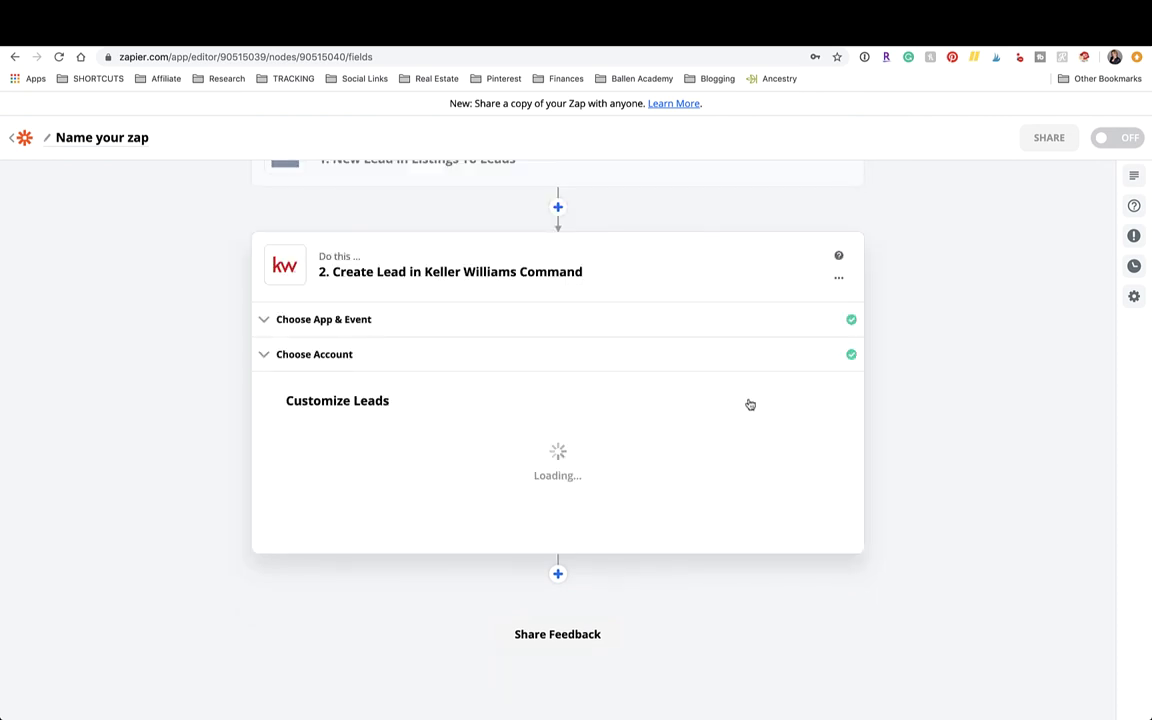
pyautogui.scroll(4, 330, 406)
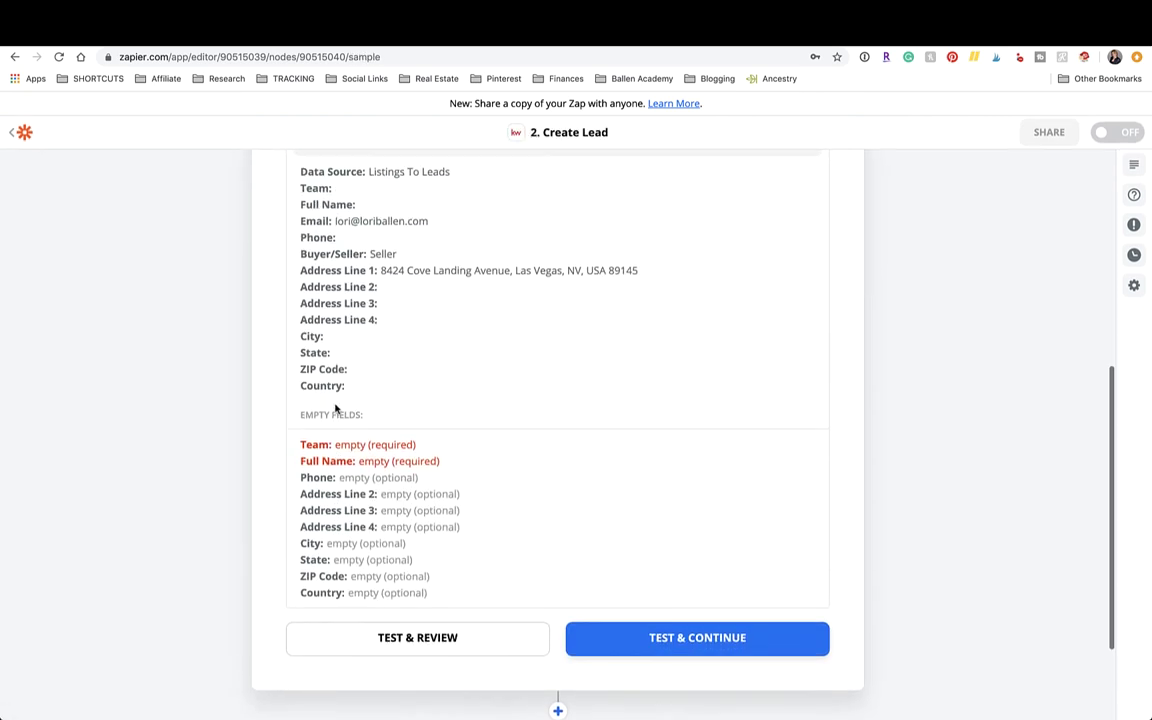
pyautogui.scroll(-1, 336, 408)
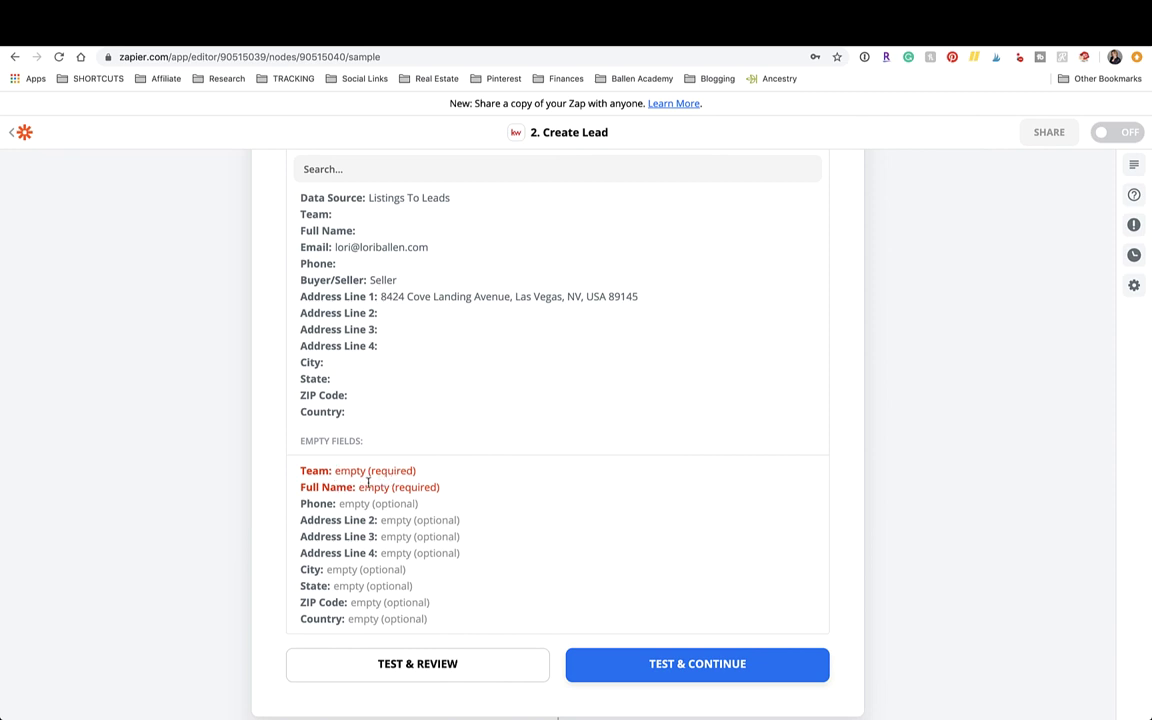
pyautogui.scroll(-3, 408, 484)
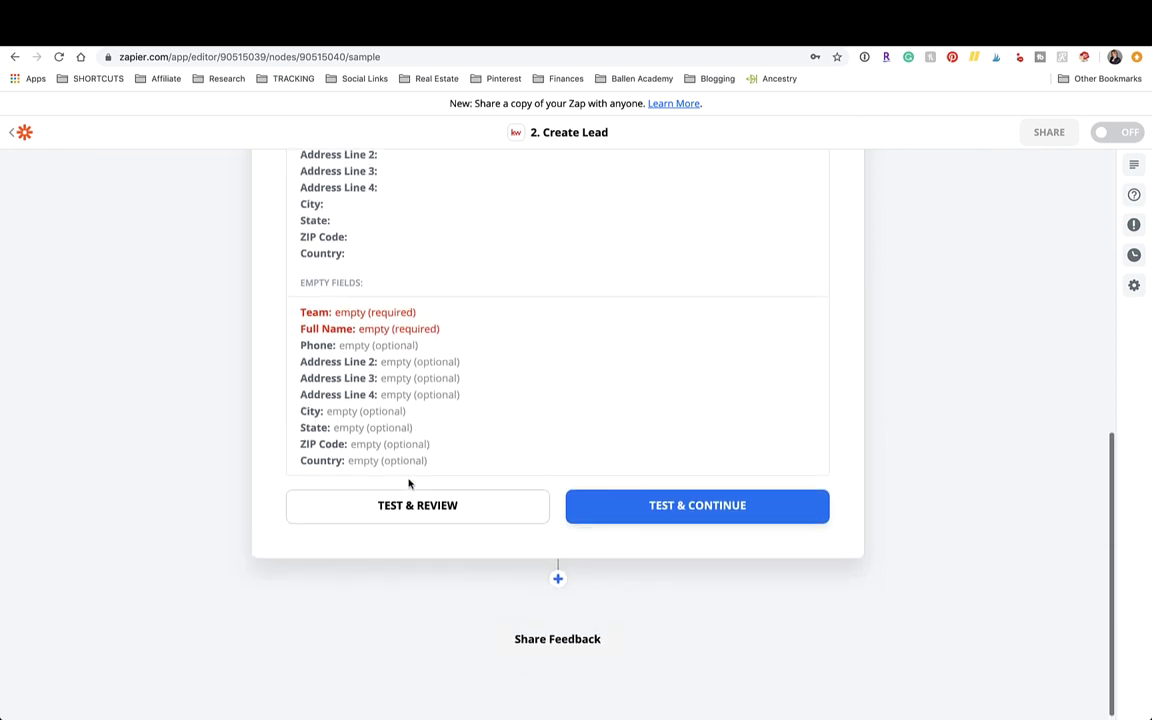
pyautogui.scroll(8, 408, 484)
pyautogui.scroll(-2, 408, 484)
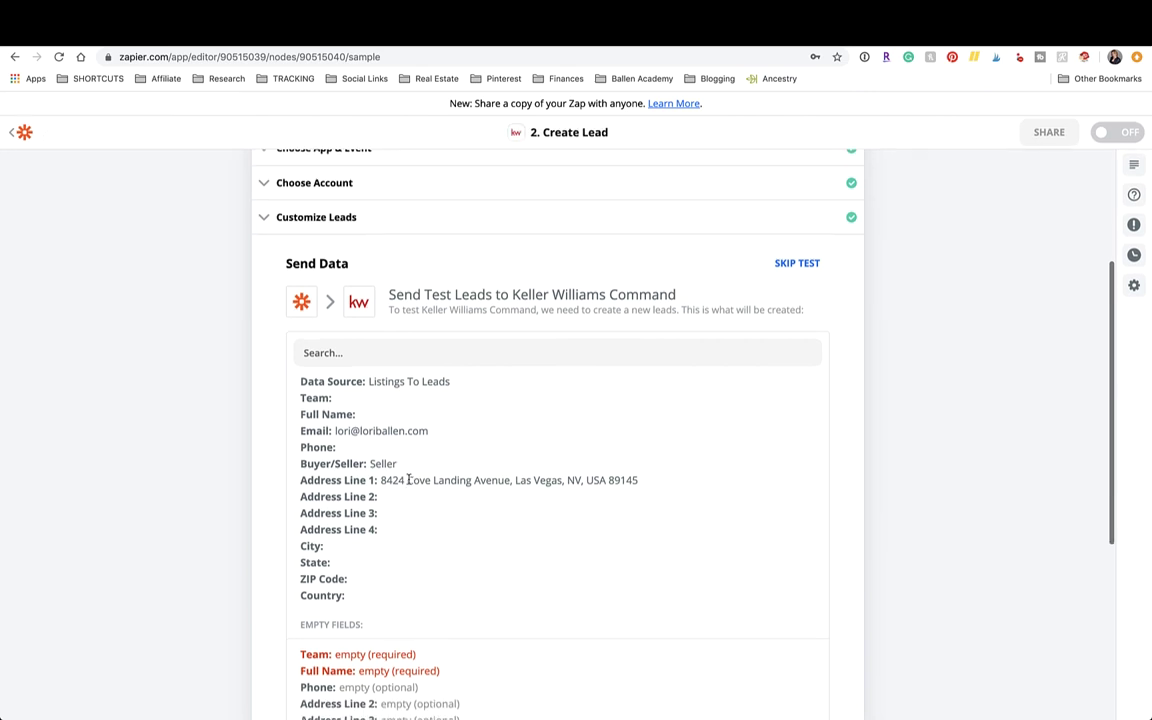
pyautogui.scroll(2, 405, 486)
pyautogui.scroll(-5, 403, 487)
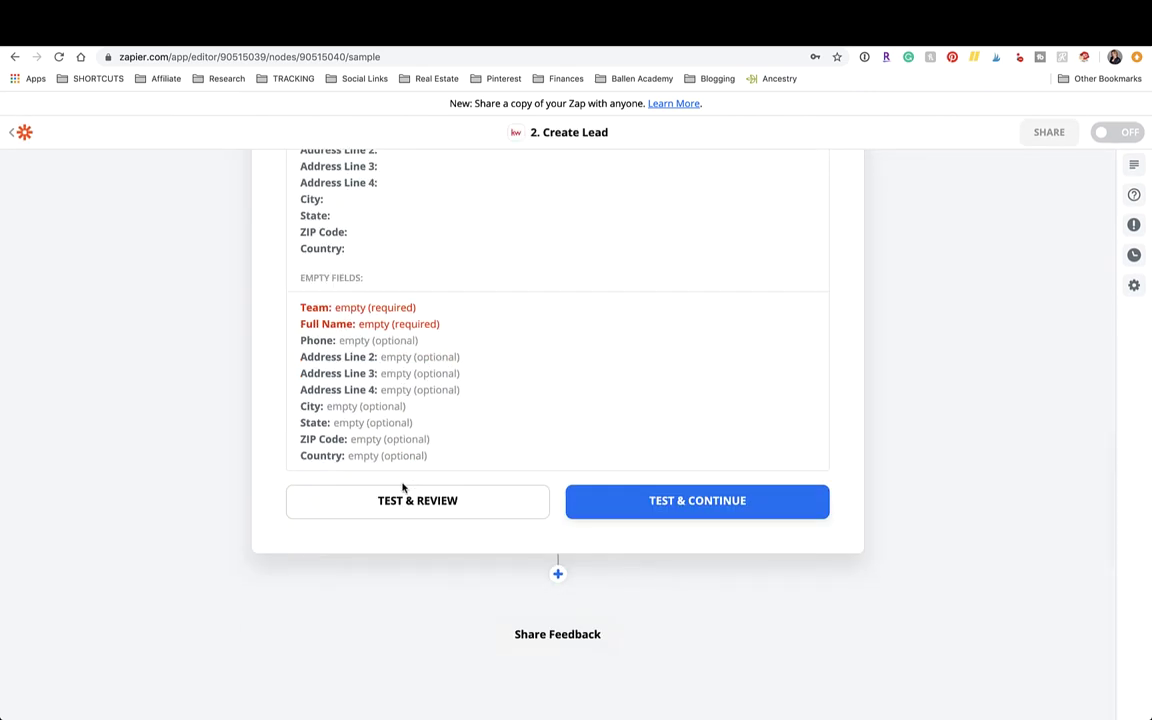
pyautogui.scroll(8, 401, 483)
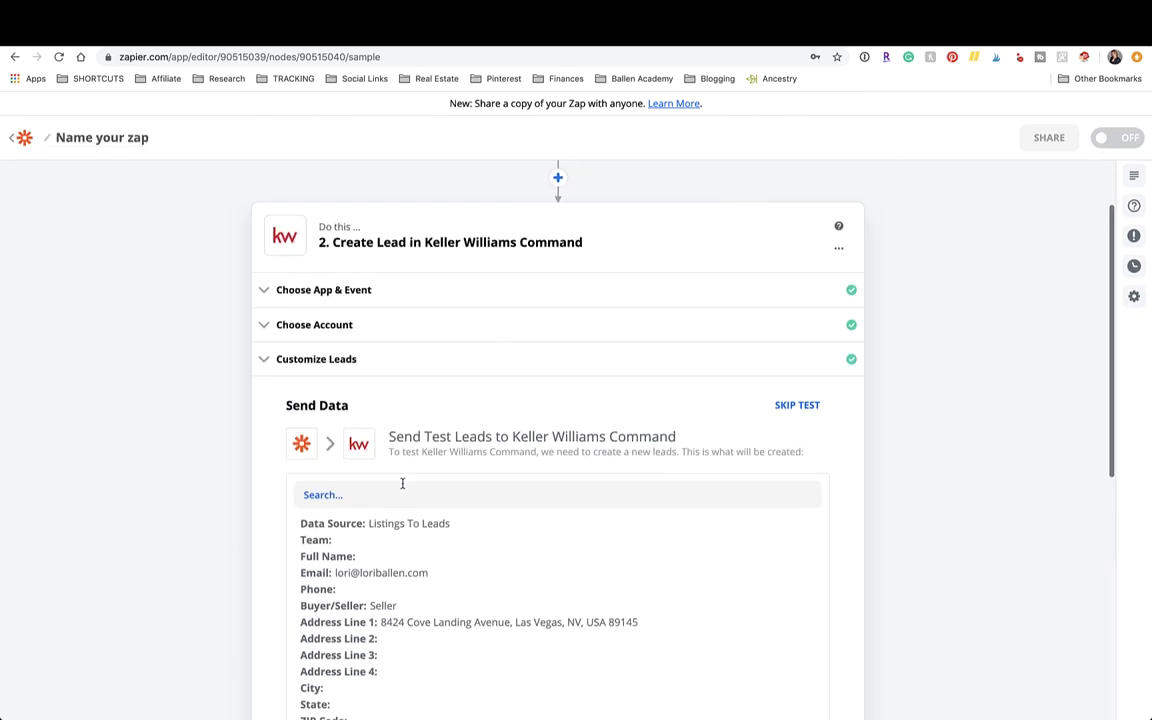
# Return to the lead fields and assign new leads to the account's team
pyautogui.click(342, 290)
pyautogui.click(576, 505)
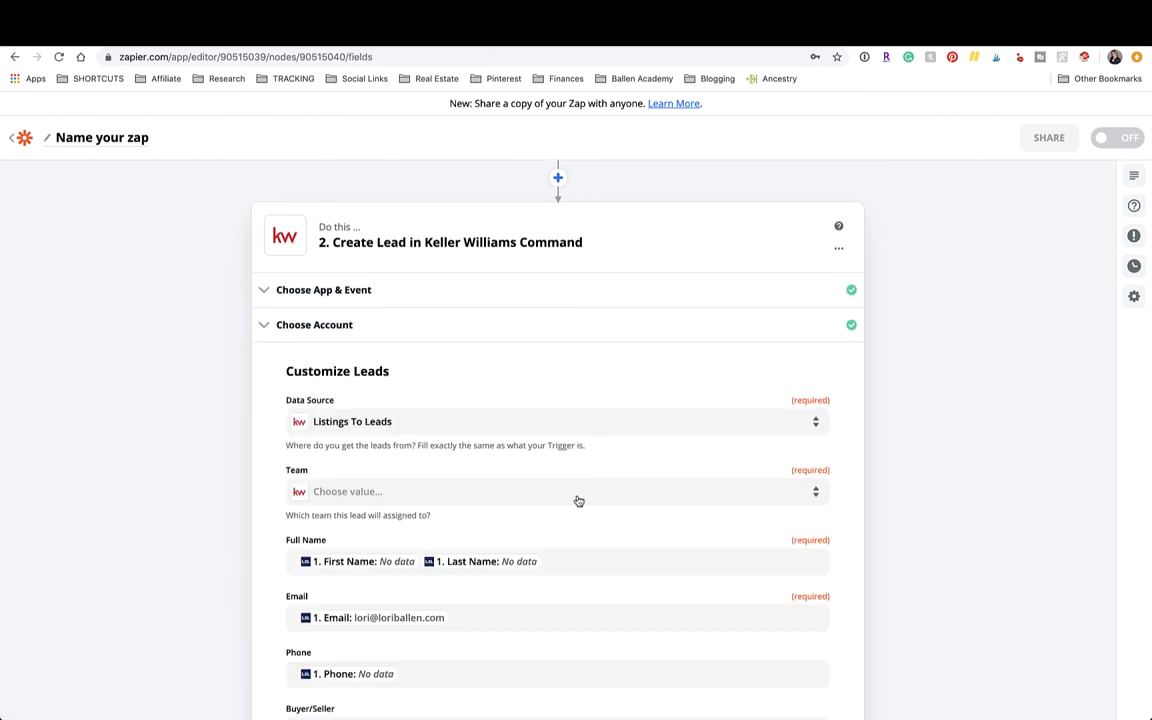
pyautogui.click(352, 468)
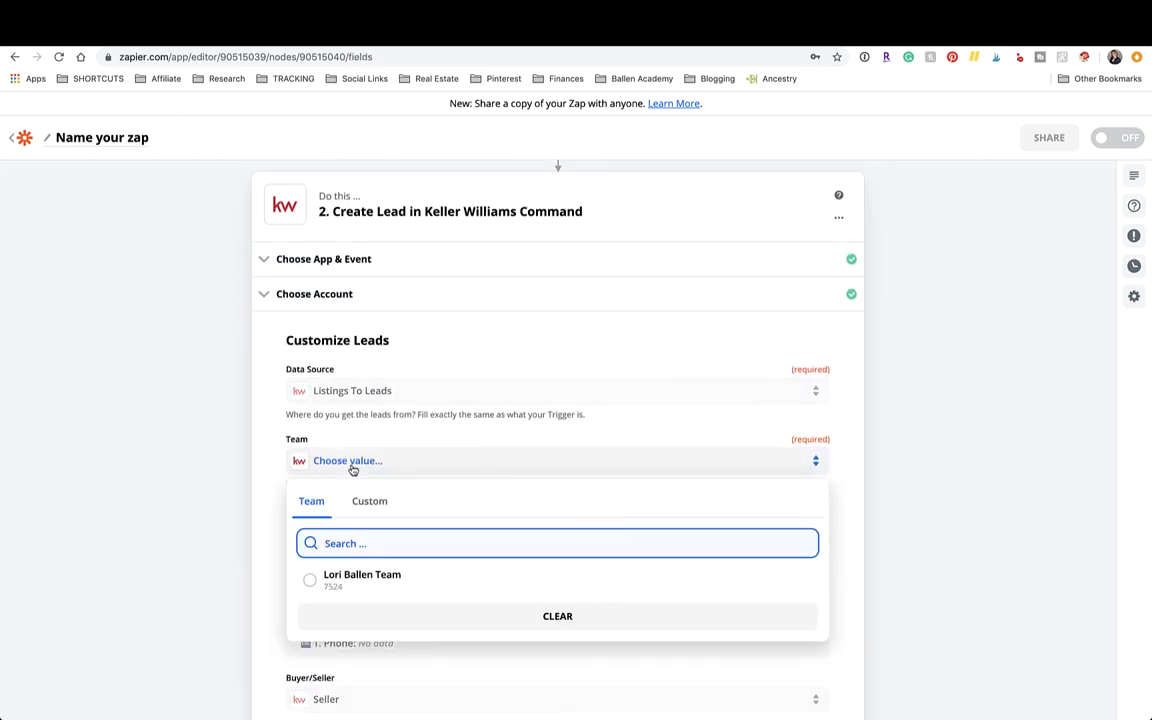
pyautogui.click(352, 576)
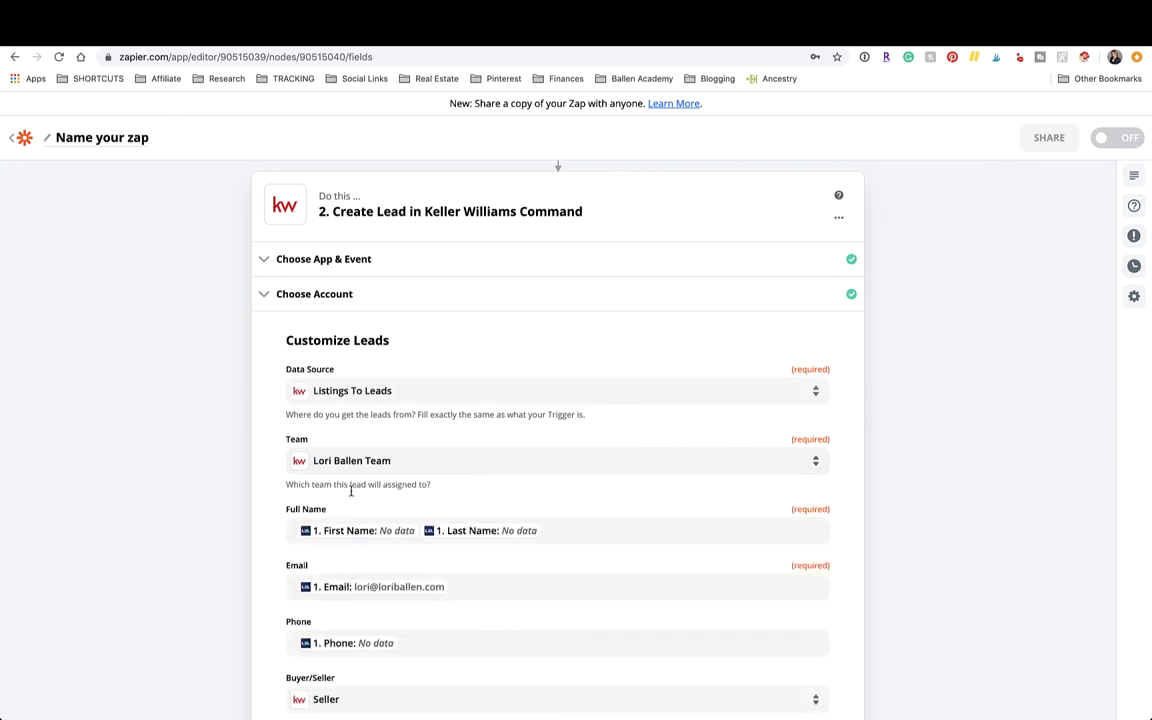
pyautogui.scroll(-5, 260, 546)
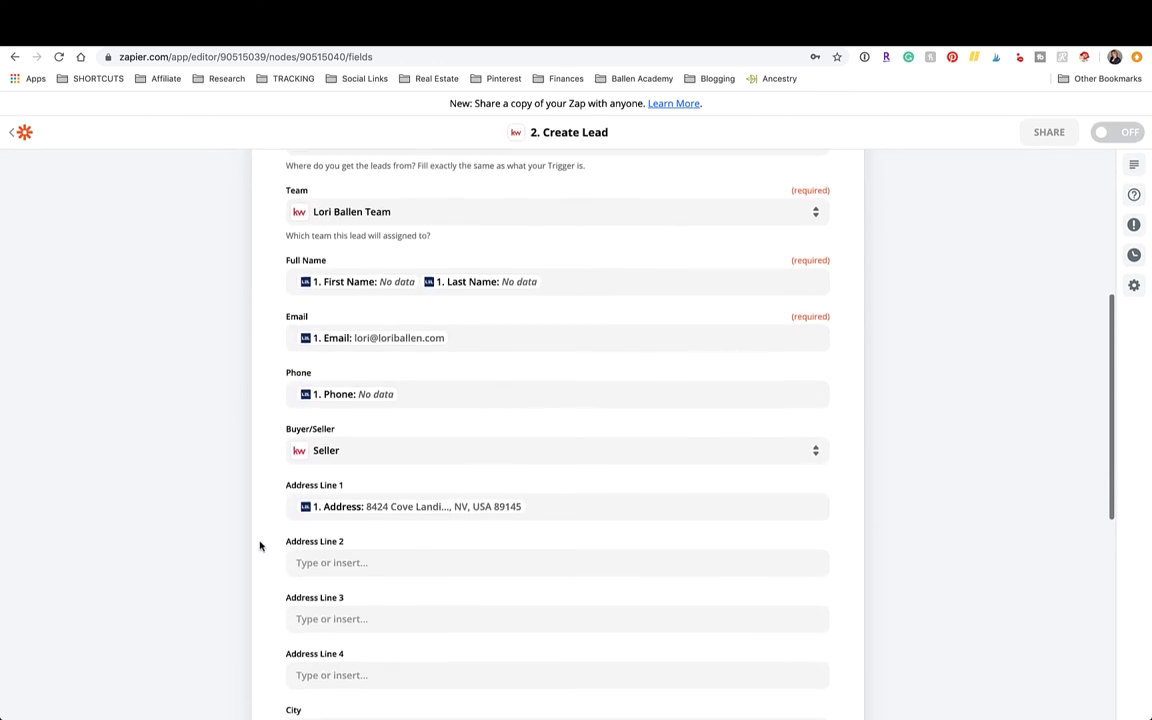
pyautogui.scroll(-1, 260, 546)
pyautogui.scroll(1, 442, 486)
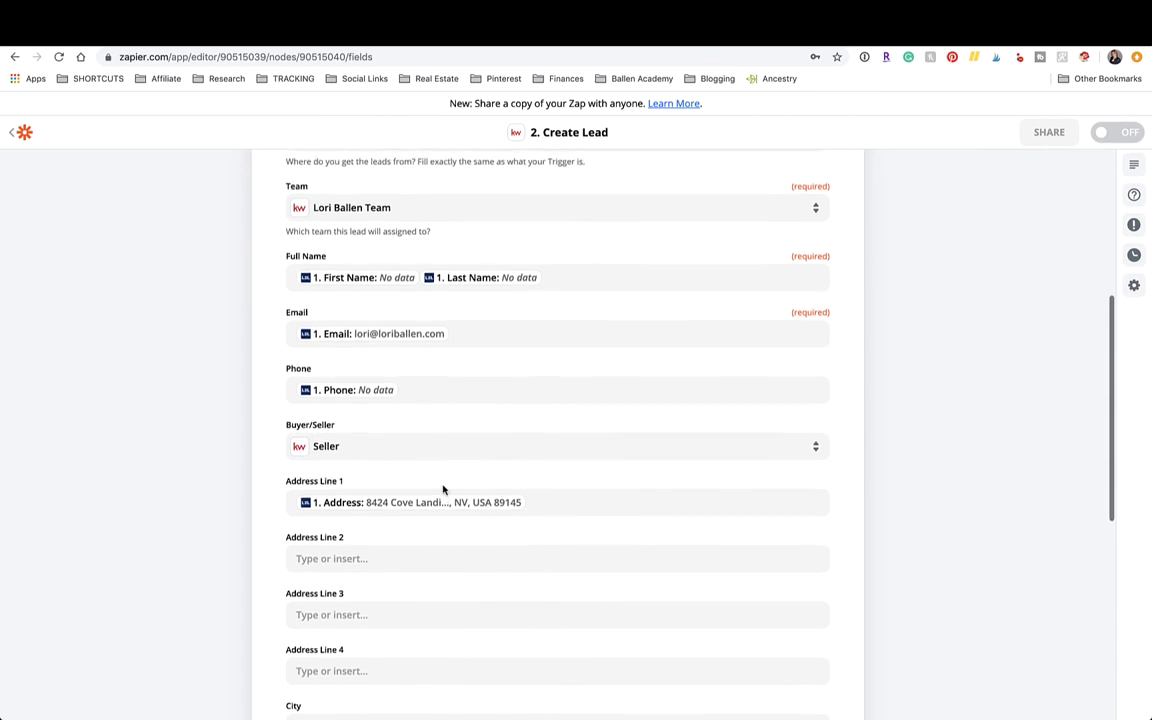
pyautogui.scroll(2, 443, 489)
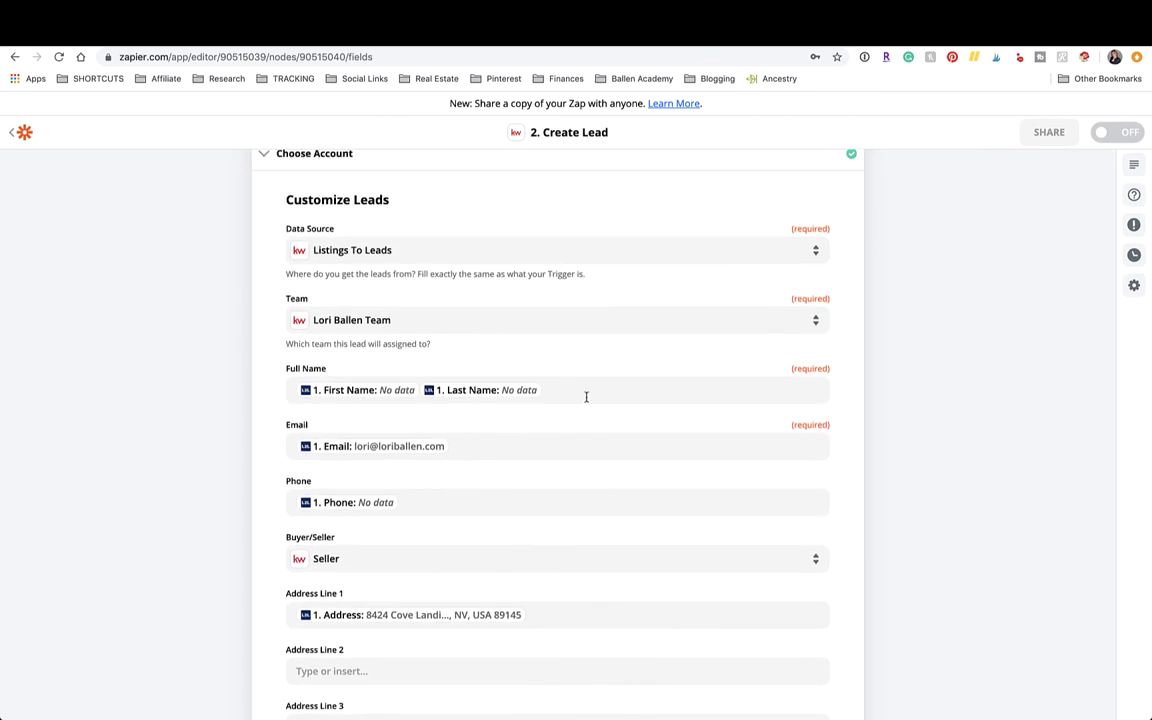
# Inspect all available L2L lead fields for Full Name without adding any
pyautogui.click(617, 392)
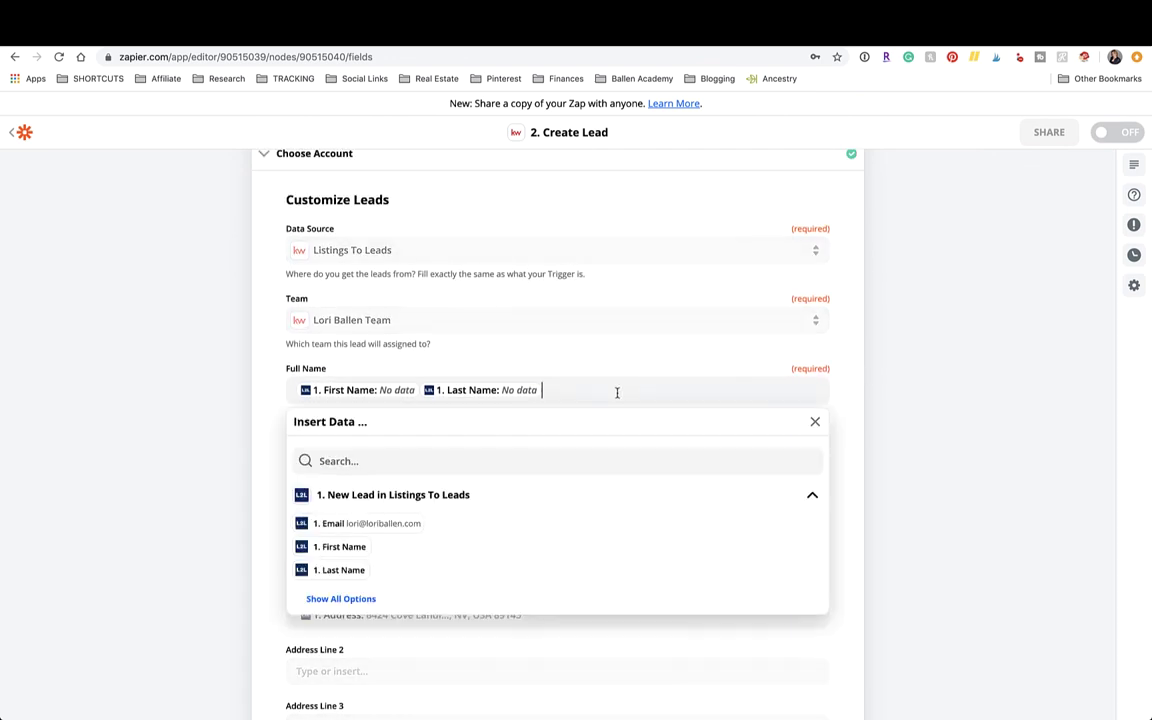
pyautogui.click(340, 600)
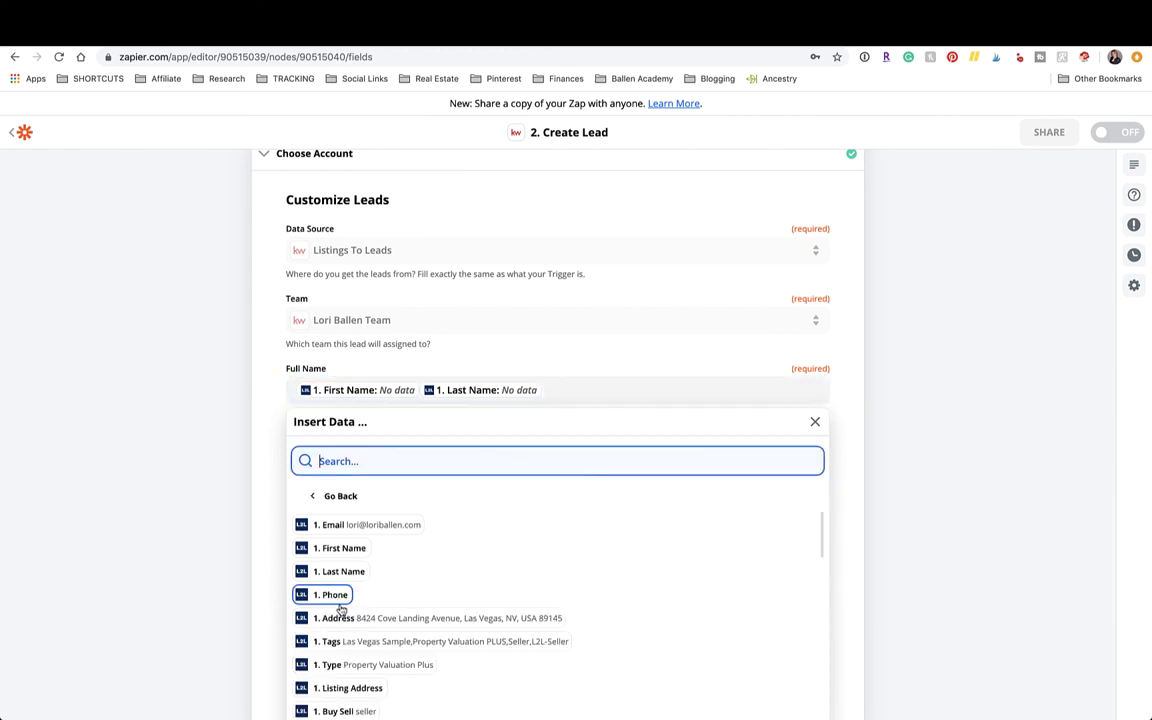
pyautogui.scroll(-5, 340, 608)
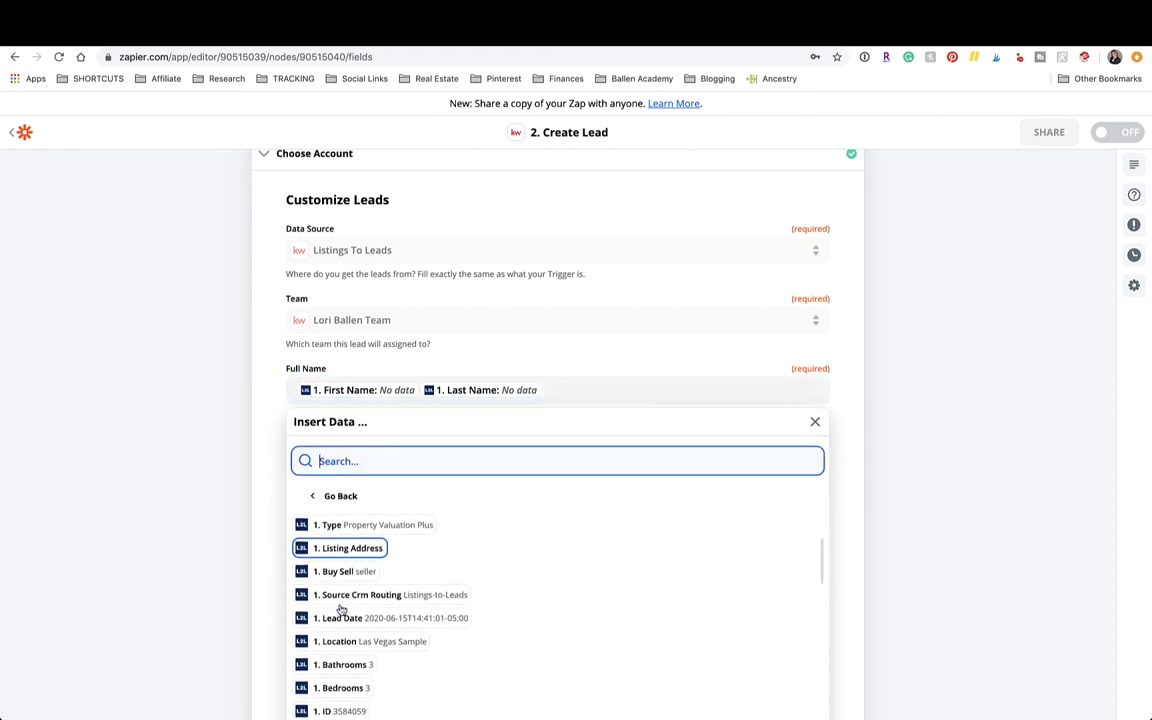
pyautogui.scroll(-3, 340, 608)
pyautogui.scroll(5, 340, 608)
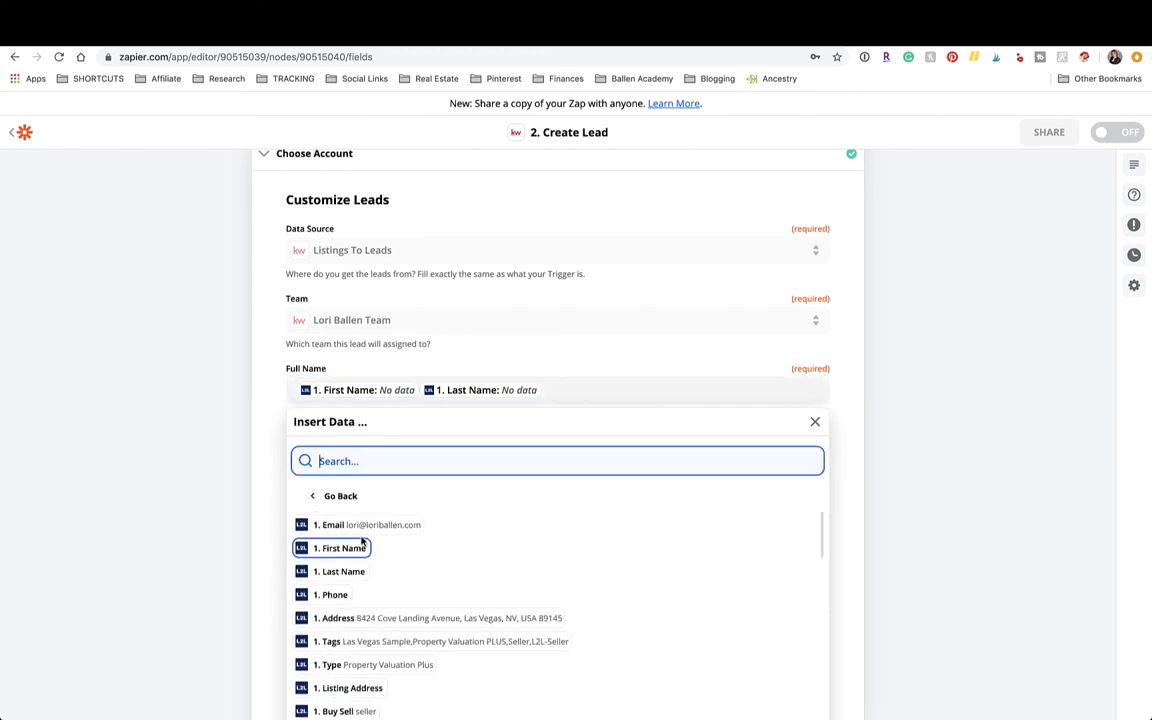
pyautogui.click(267, 444)
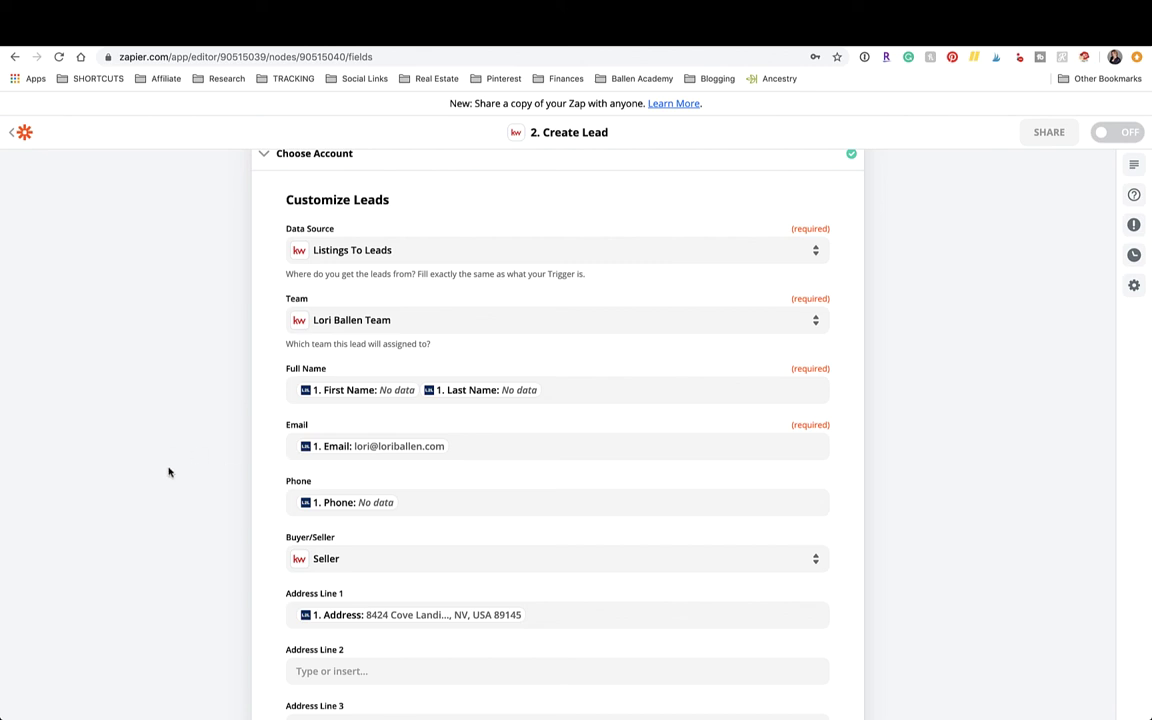
pyautogui.scroll(-5, 198, 496)
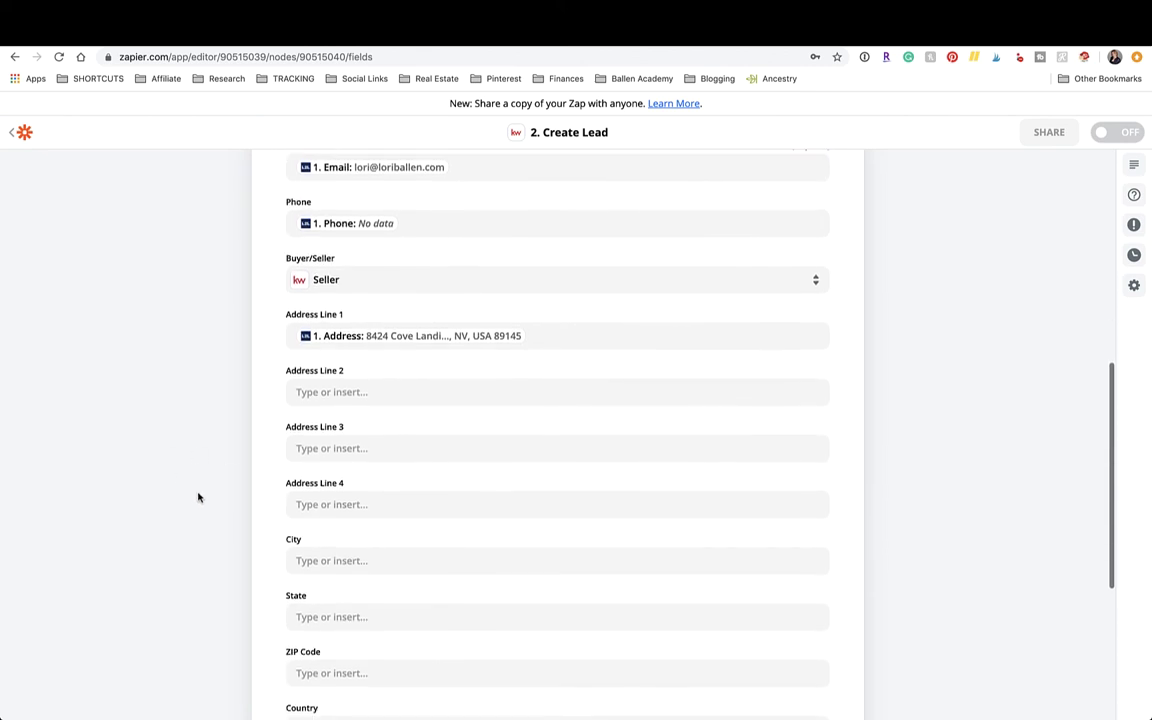
pyautogui.scroll(-5, 198, 496)
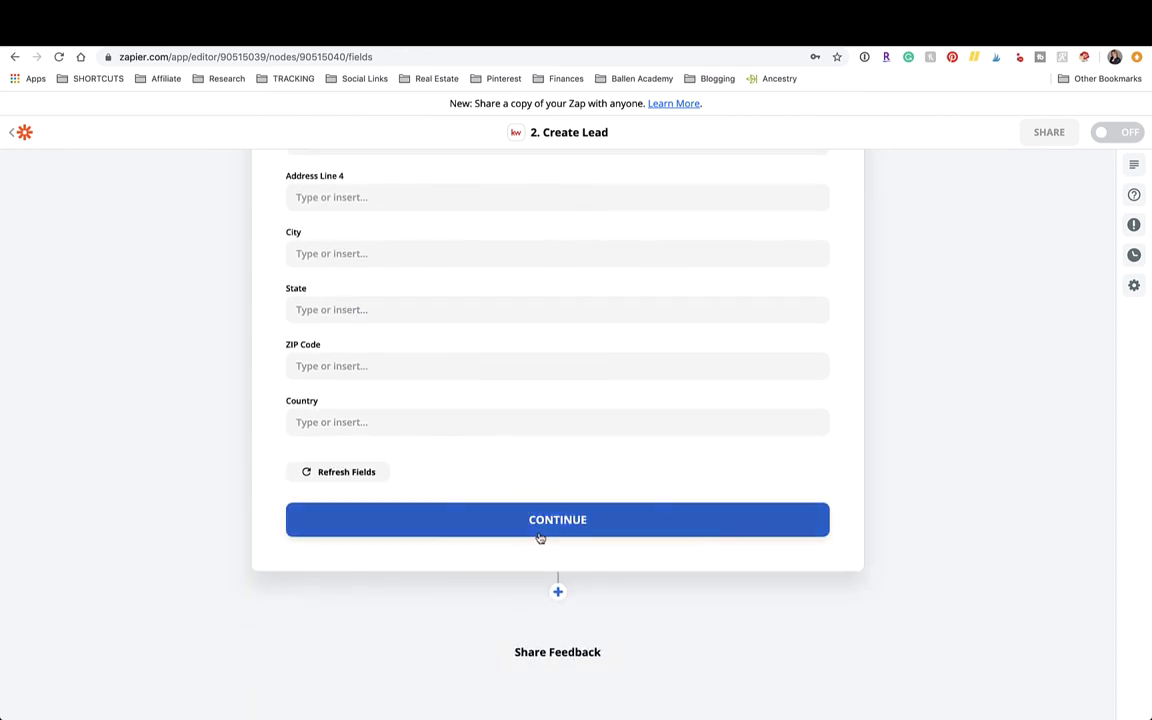
# Continue past the lead fields, look over the send-data preview, and skip the test
pyautogui.click(591, 525)
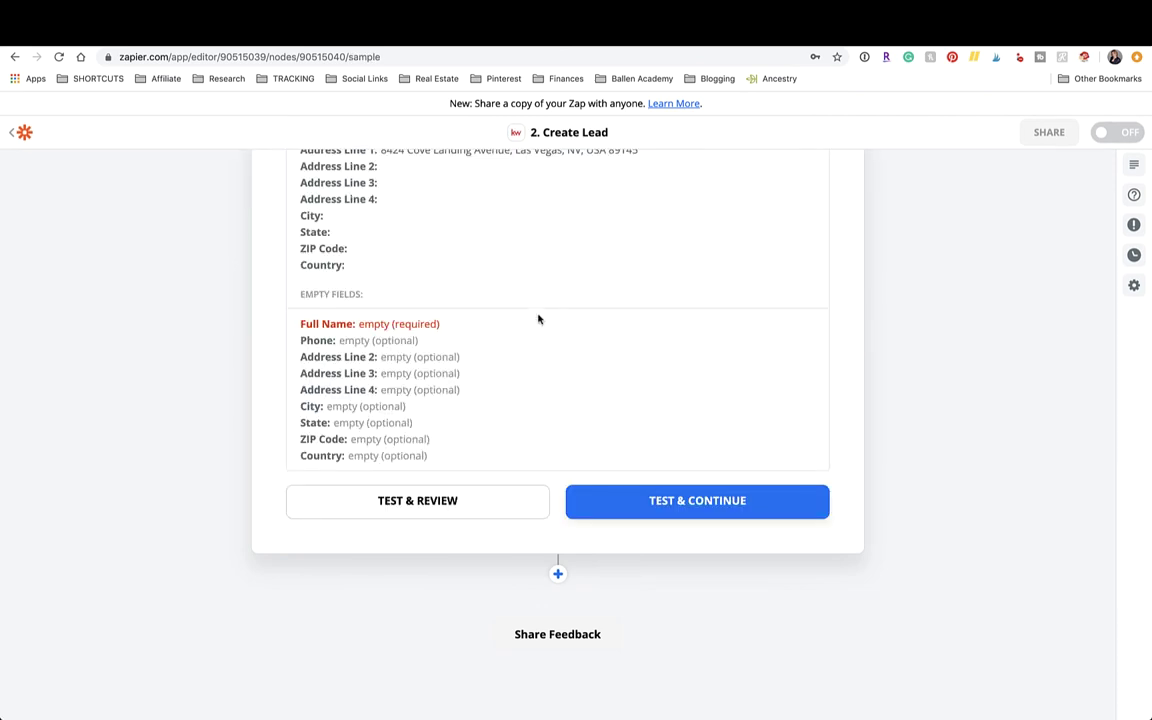
pyautogui.scroll(3, 537, 317)
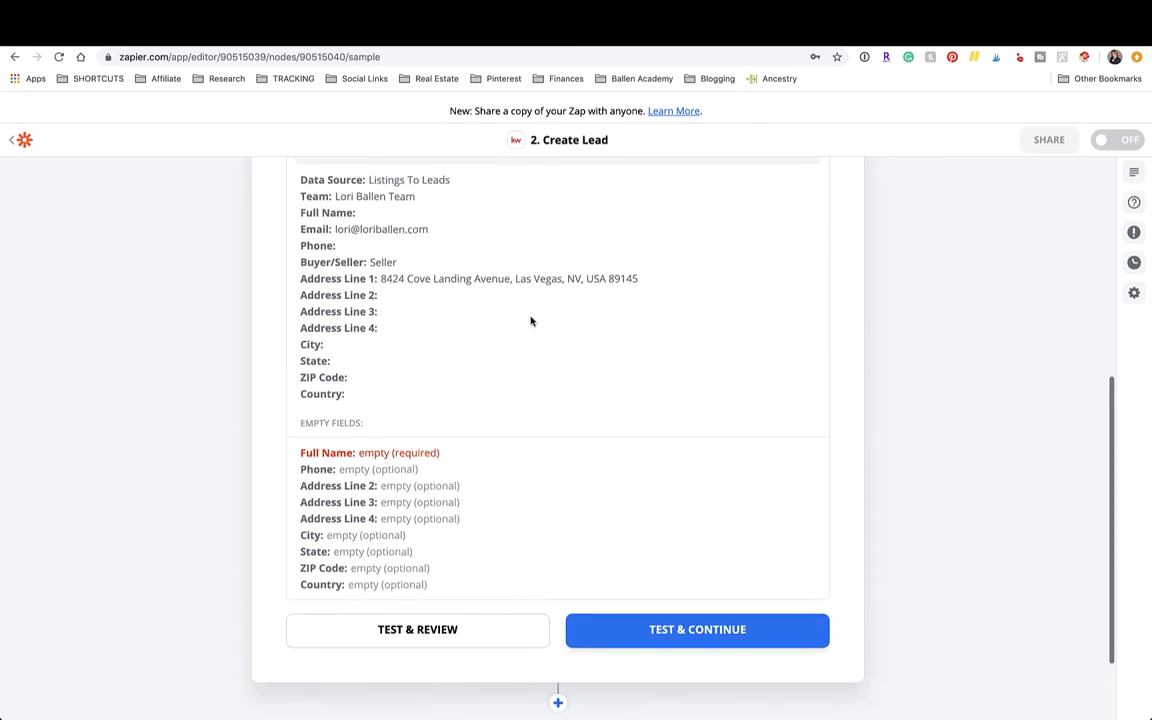
pyautogui.scroll(5, 468, 372)
pyautogui.scroll(-3, 468, 372)
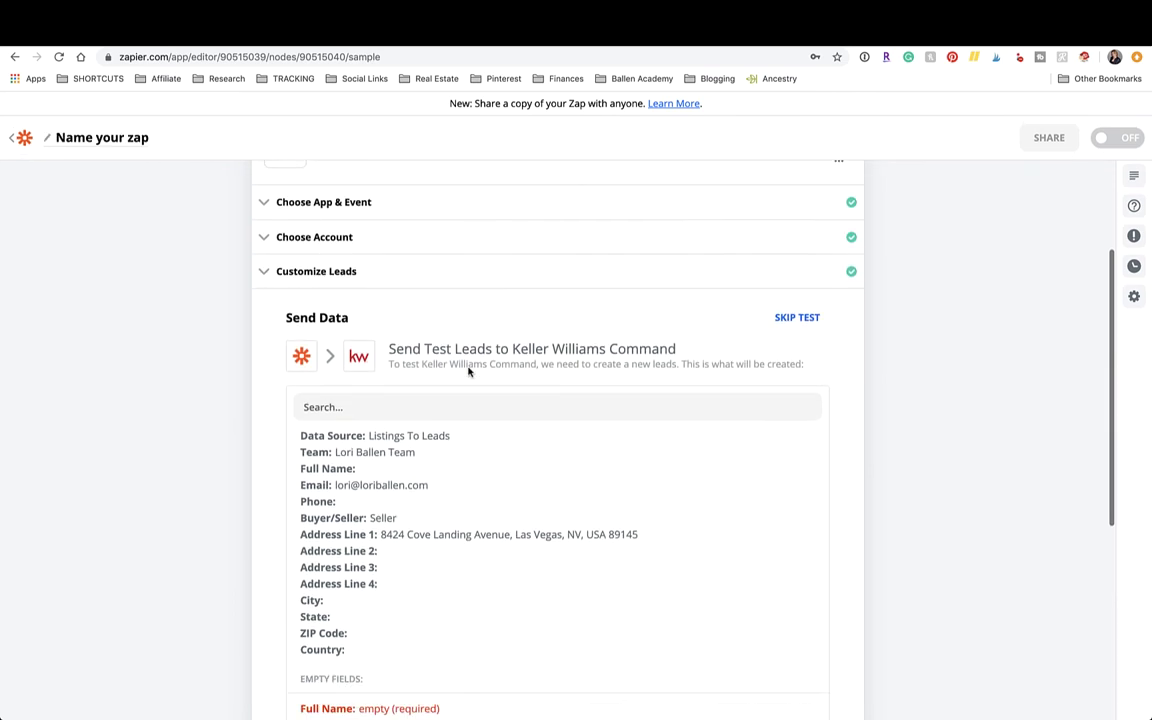
pyautogui.scroll(-4, 468, 372)
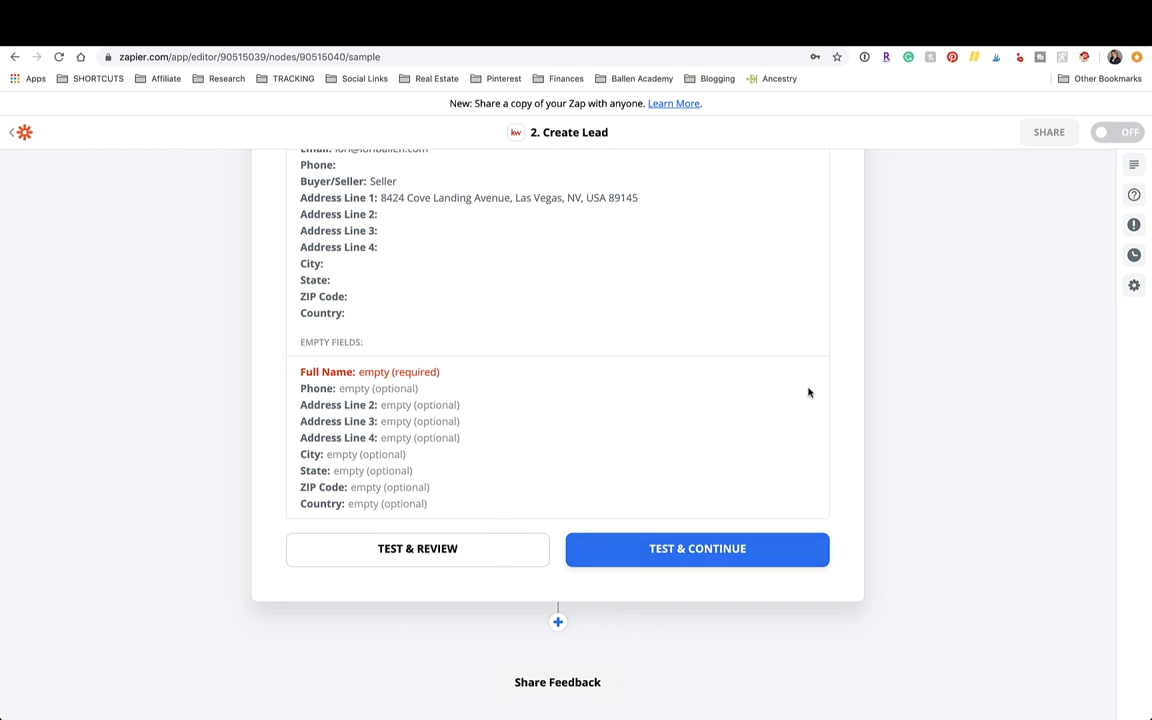
pyautogui.scroll(2, 705, 410)
pyautogui.scroll(-3, 463, 442)
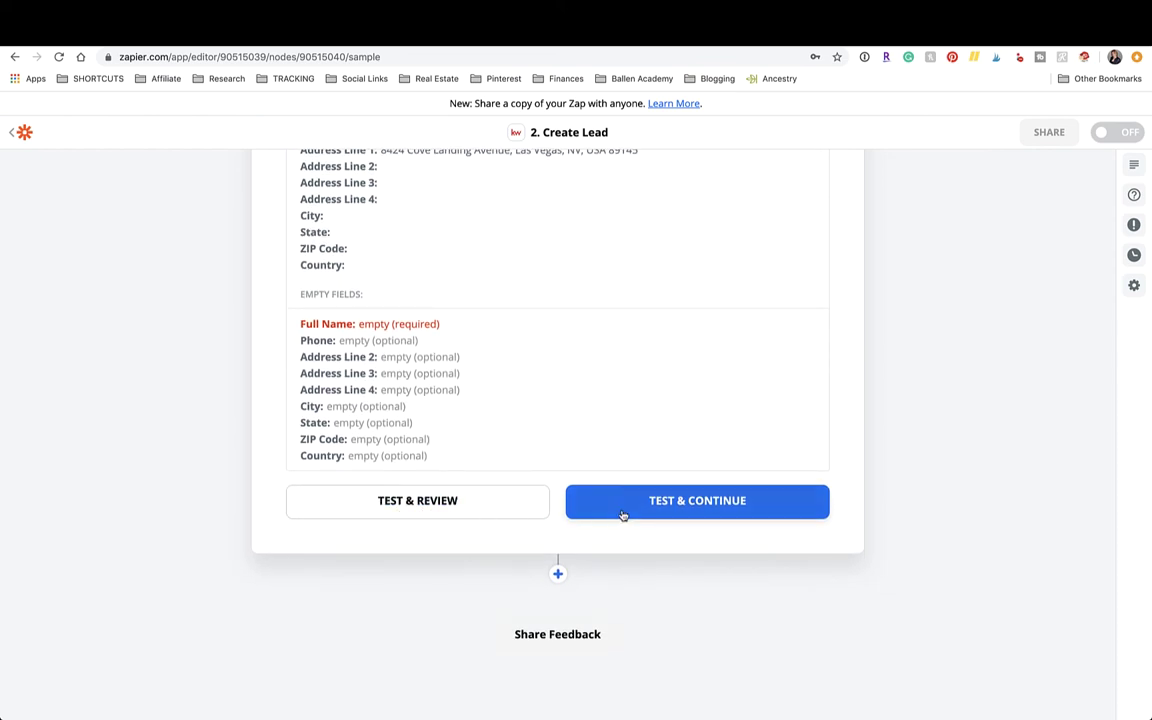
pyautogui.scroll(12, 460, 512)
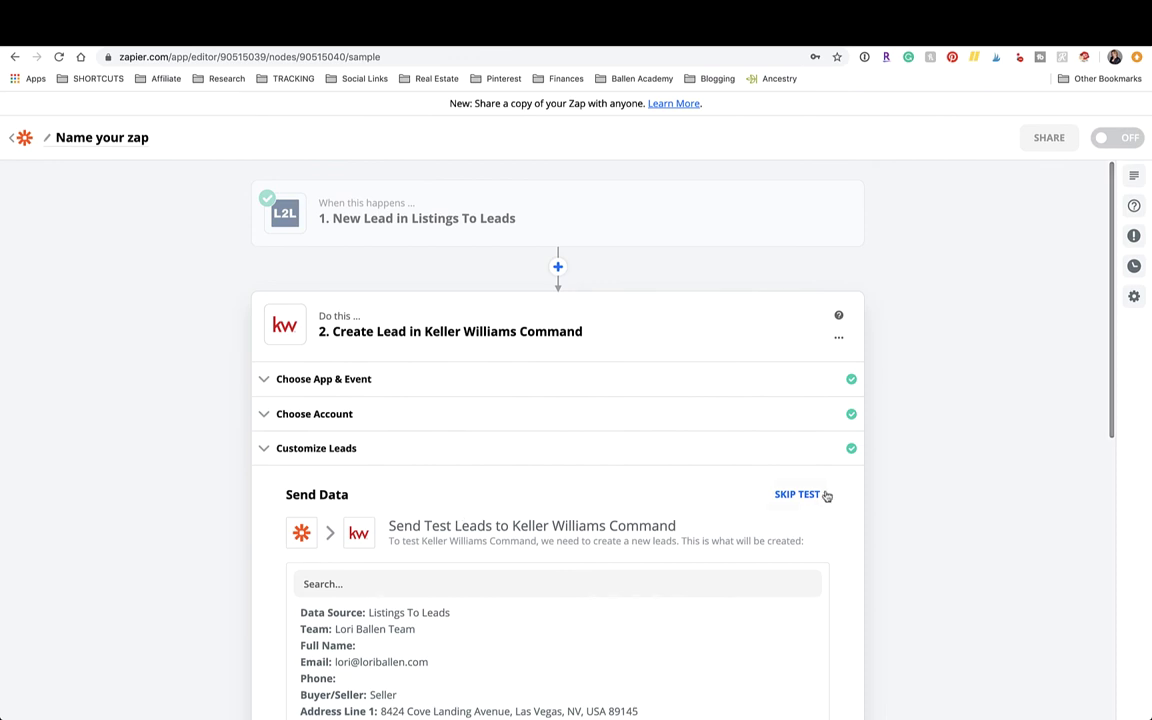
pyautogui.click(798, 495)
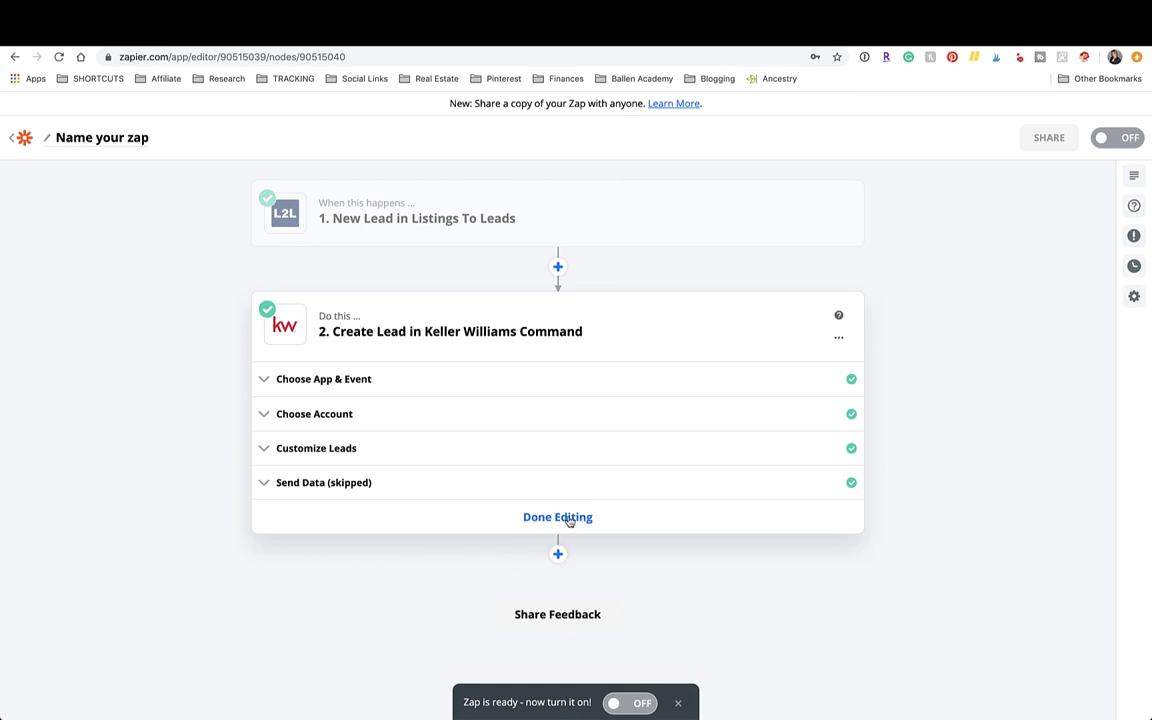
# Turn the zap on and reopen it from the My Zaps list
pyautogui.click(636, 704)
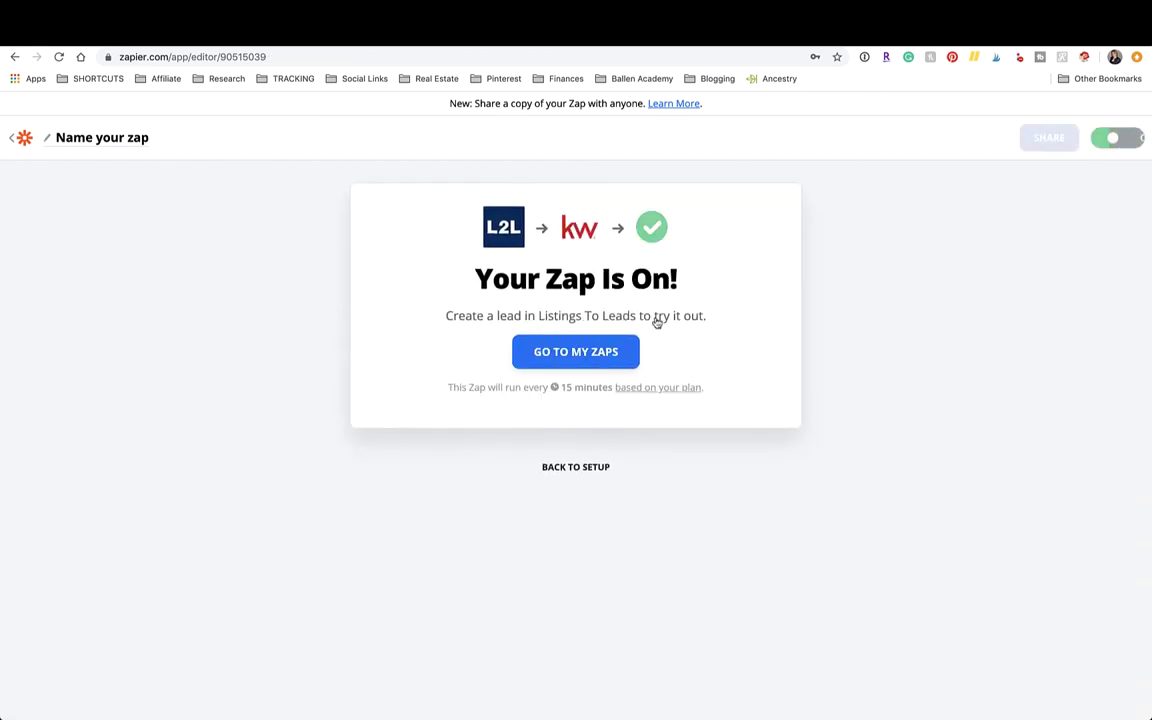
pyautogui.click(576, 352)
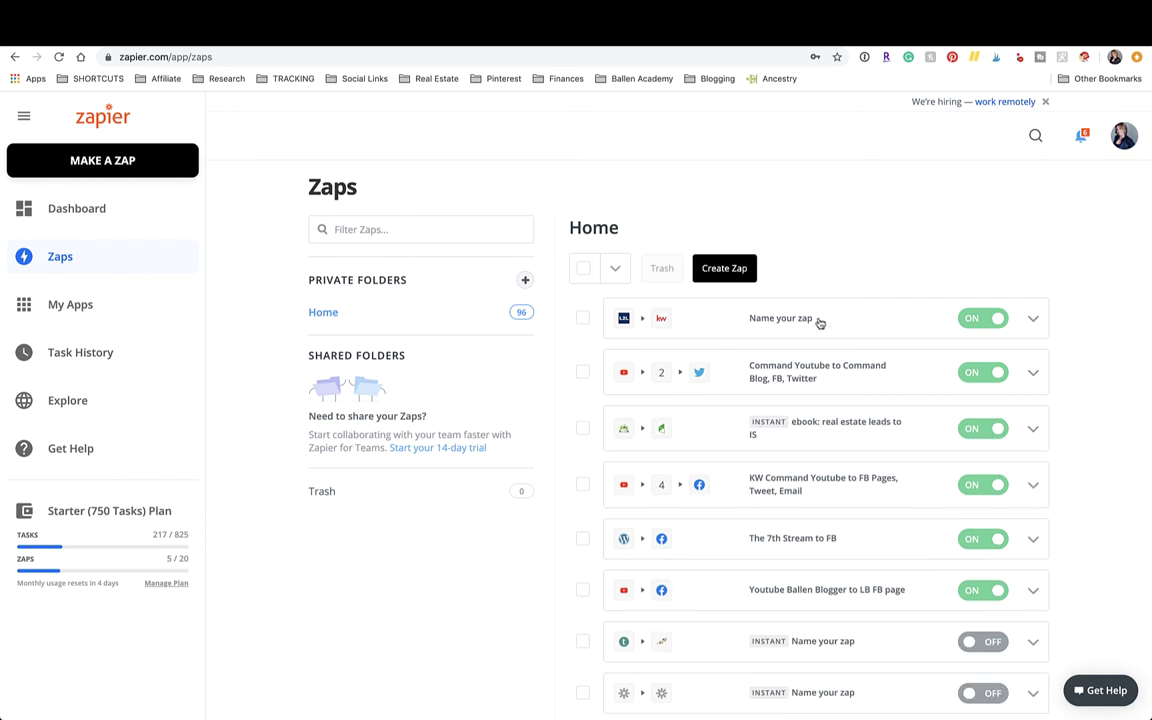
pyautogui.click(806, 319)
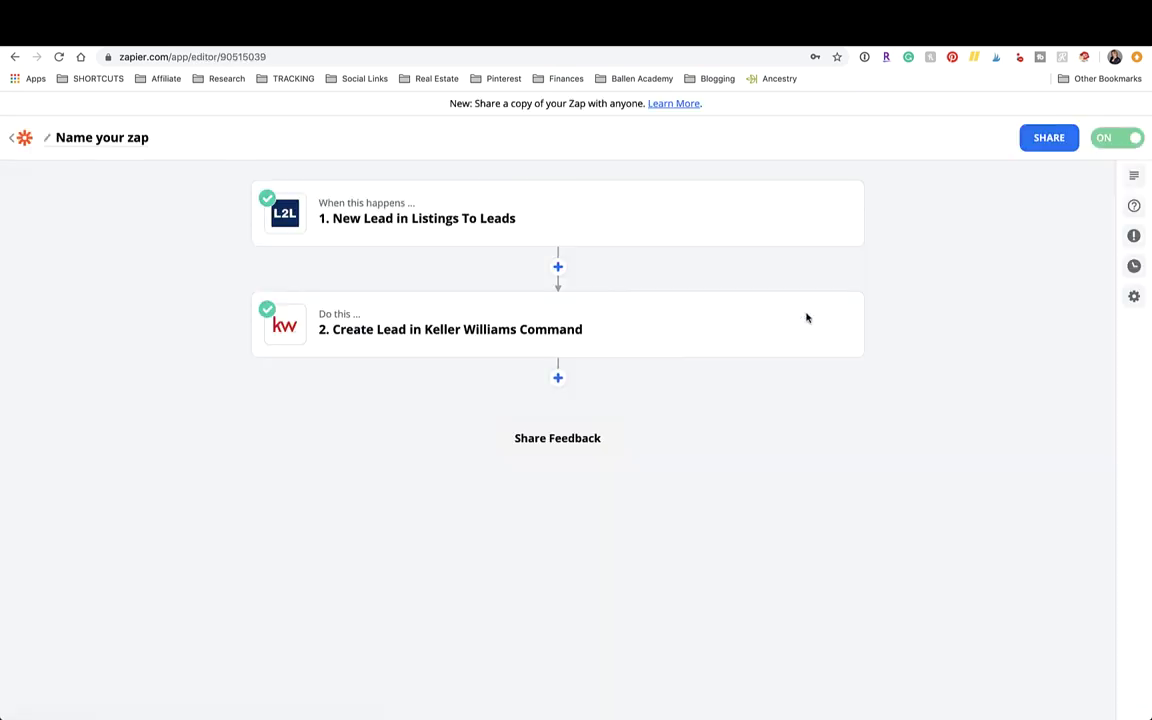
# Rename the zap to 'Listings to Leads to KW Command'
pyautogui.click(106, 136)
pyautogui.write('Listings ')
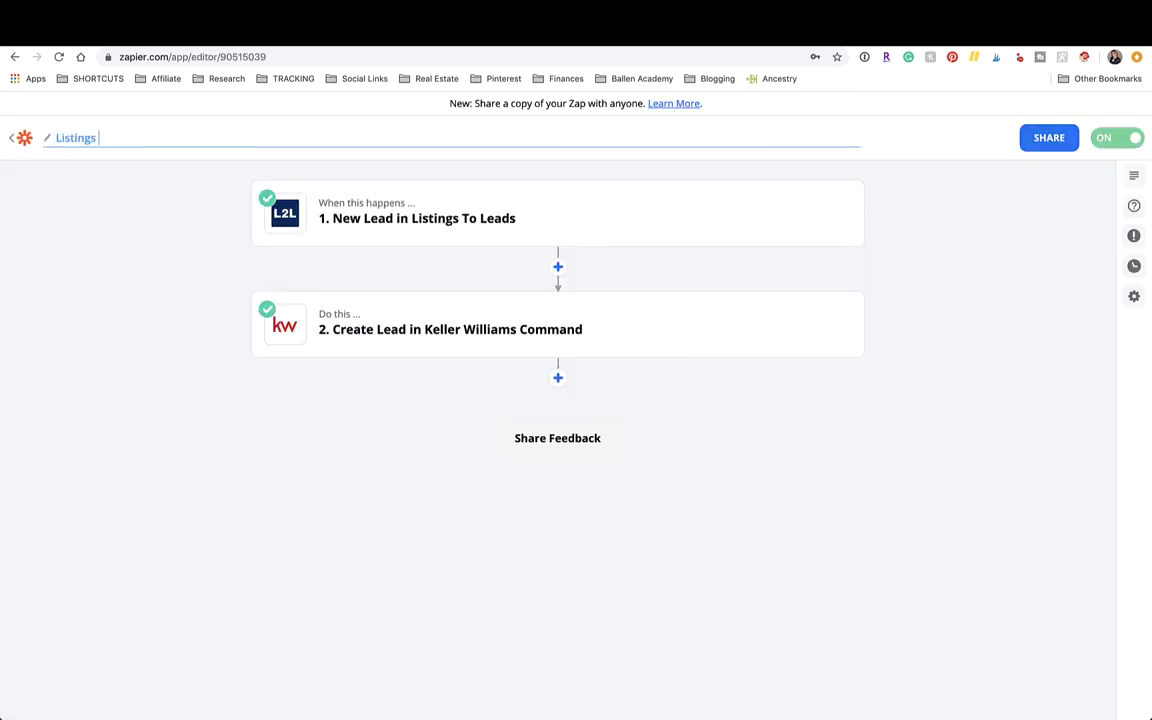
pyautogui.write('to Leads to KW Command')
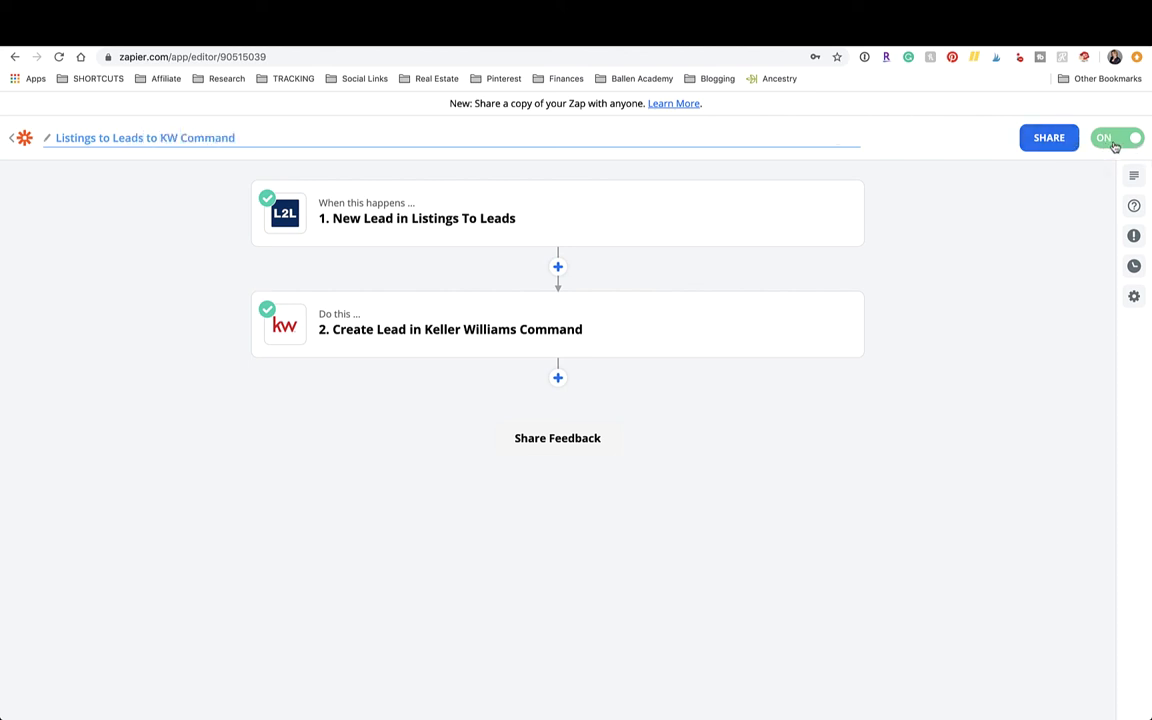
pyautogui.moveTo(853, 342)
pyautogui.click(135, 269)
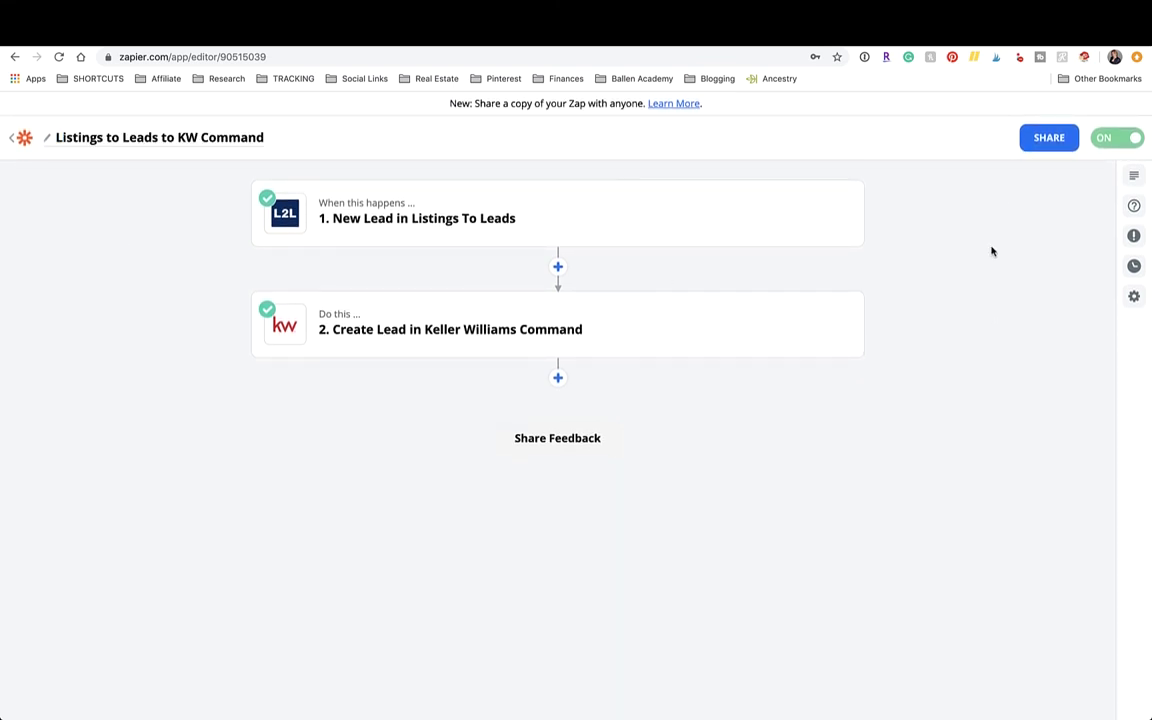